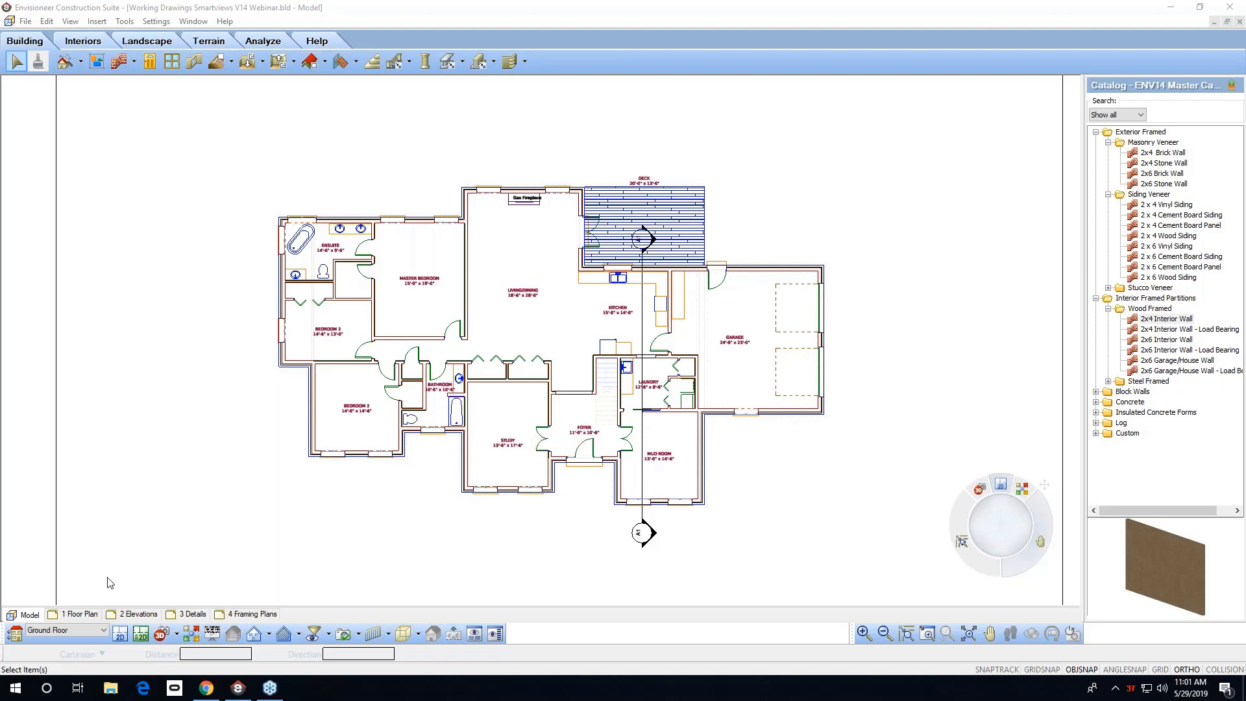
Open the Insert View dialog for a 2D plan view on the 1 Floor Plan sheet.
{"action": "left_click", "coordinate": [74, 615]}
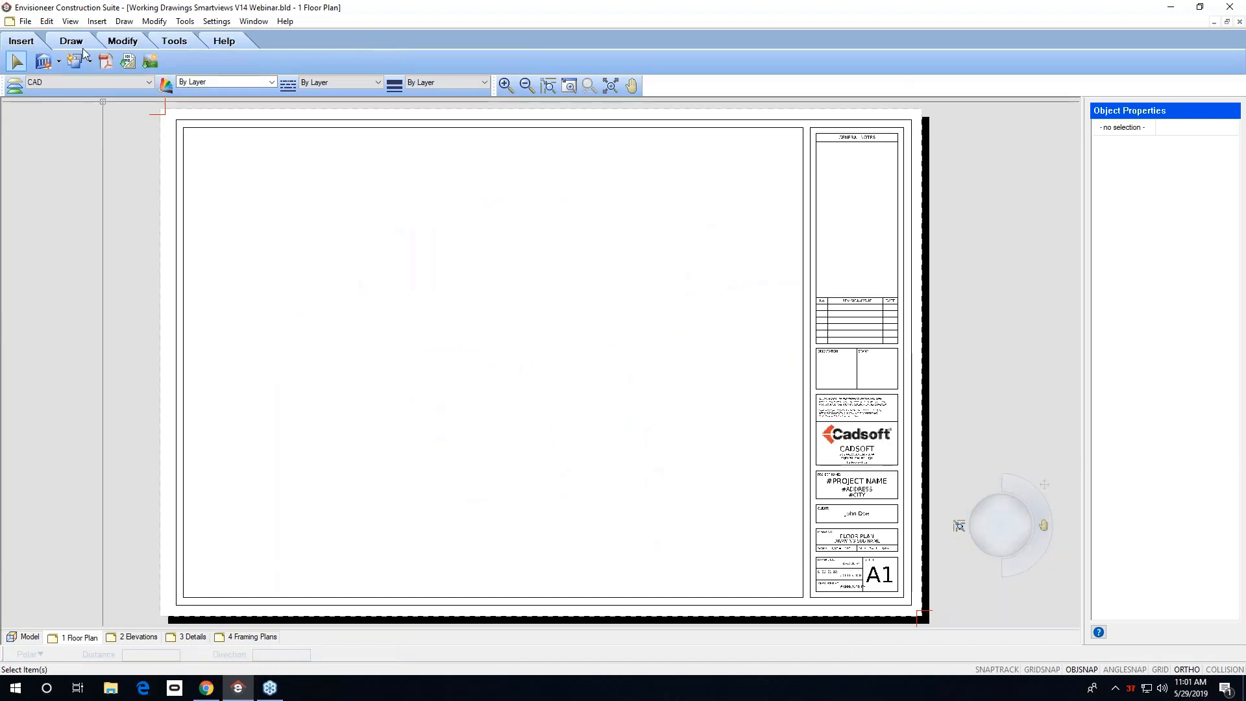
{"action": "left_click", "coordinate": [101, 23]}
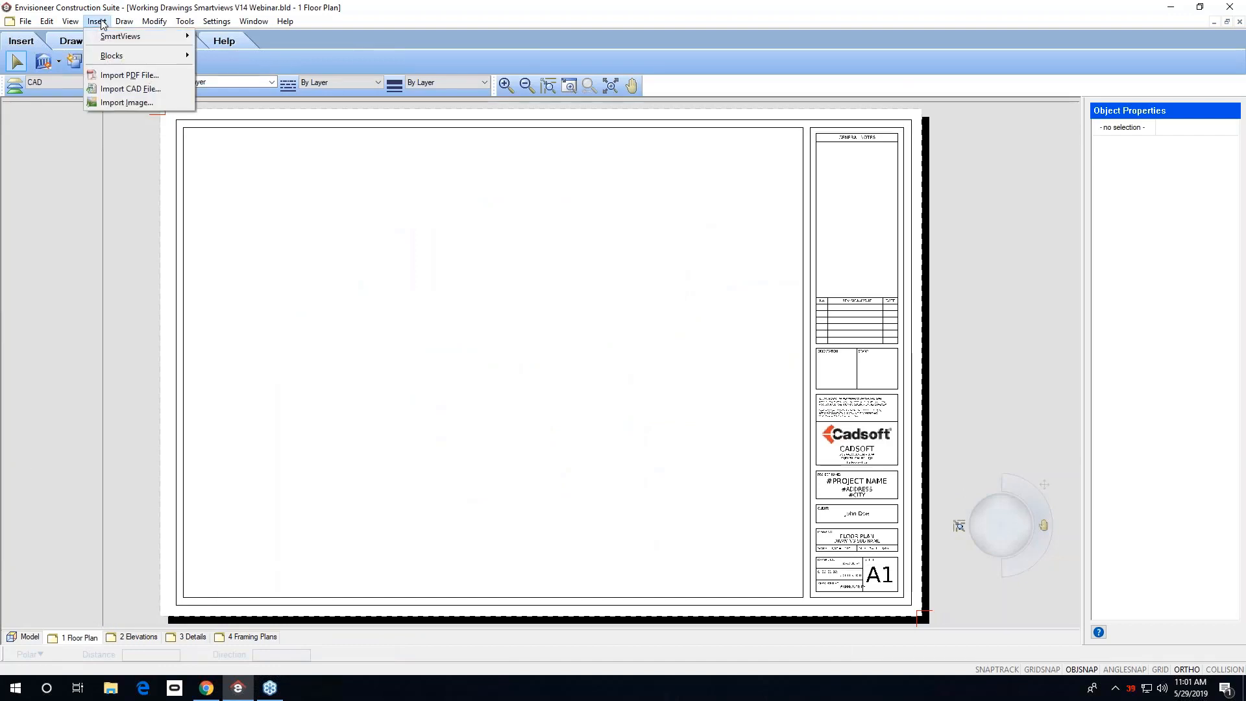
{"action": "mouse_move", "coordinate": [104, 37]}
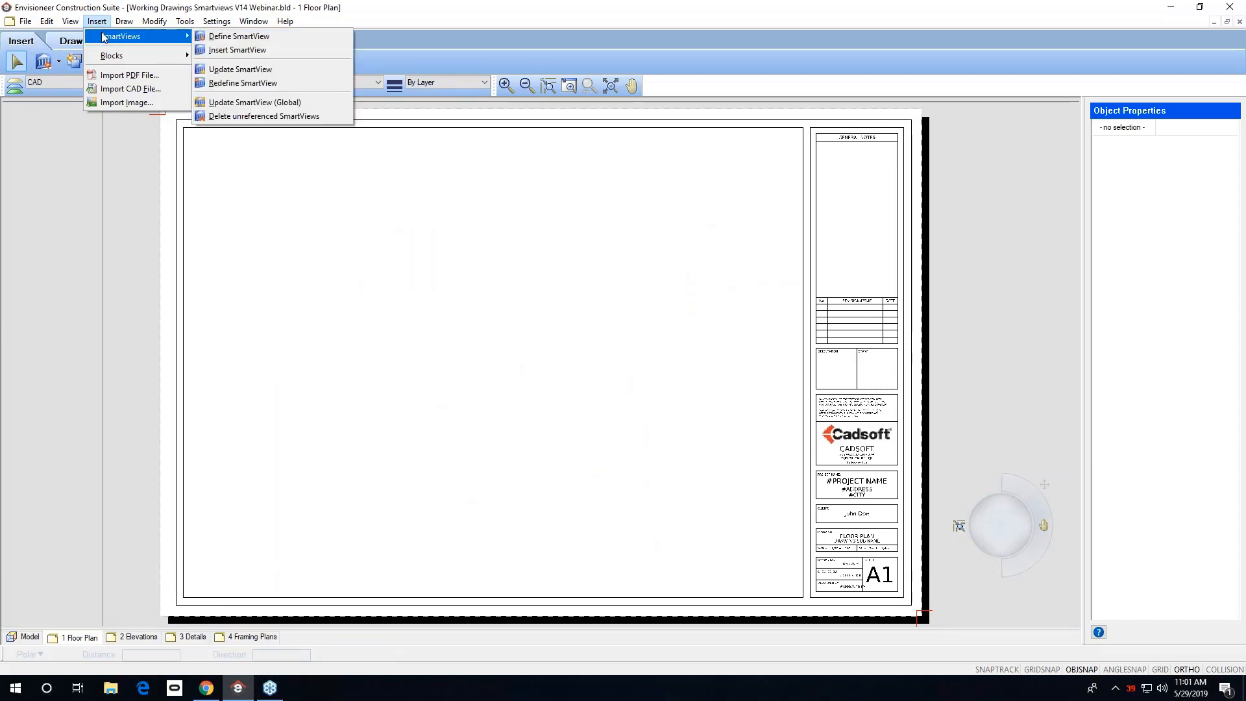
{"action": "left_click", "coordinate": [59, 65]}
{"action": "left_click", "coordinate": [62, 81]}
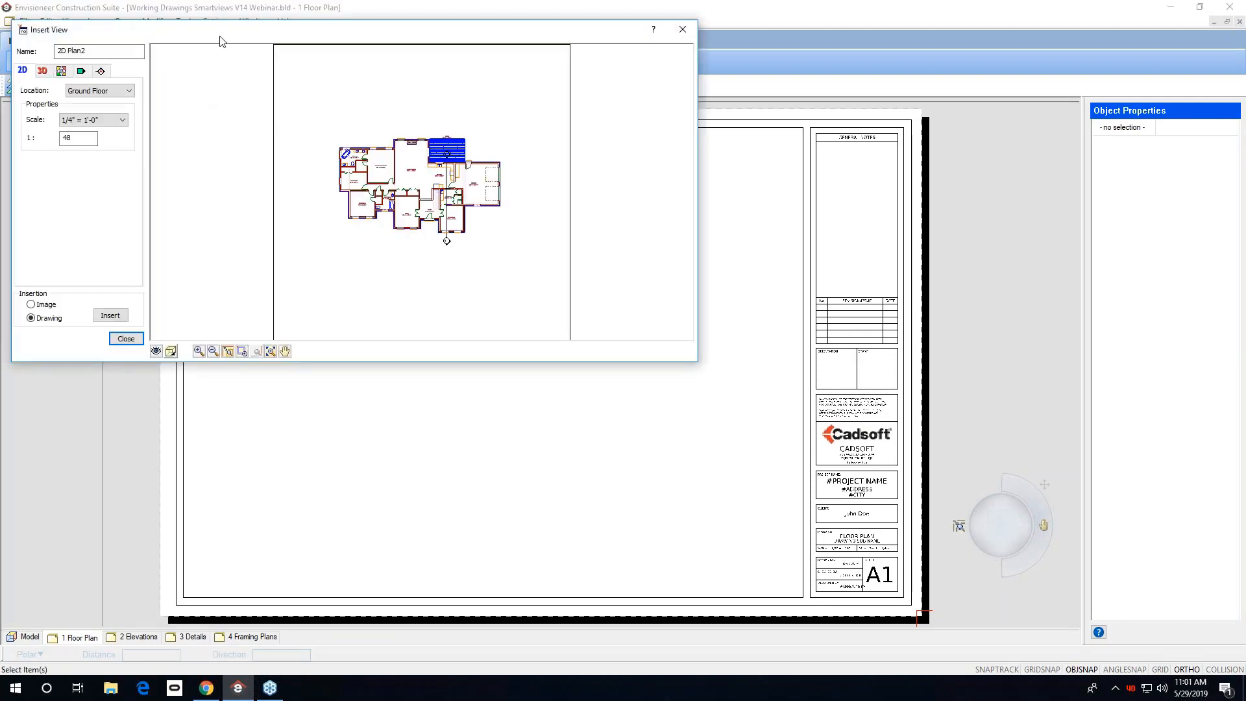
{"action": "left_click_drag", "start_coordinate": [219, 38], "coordinate": [356, 137]}
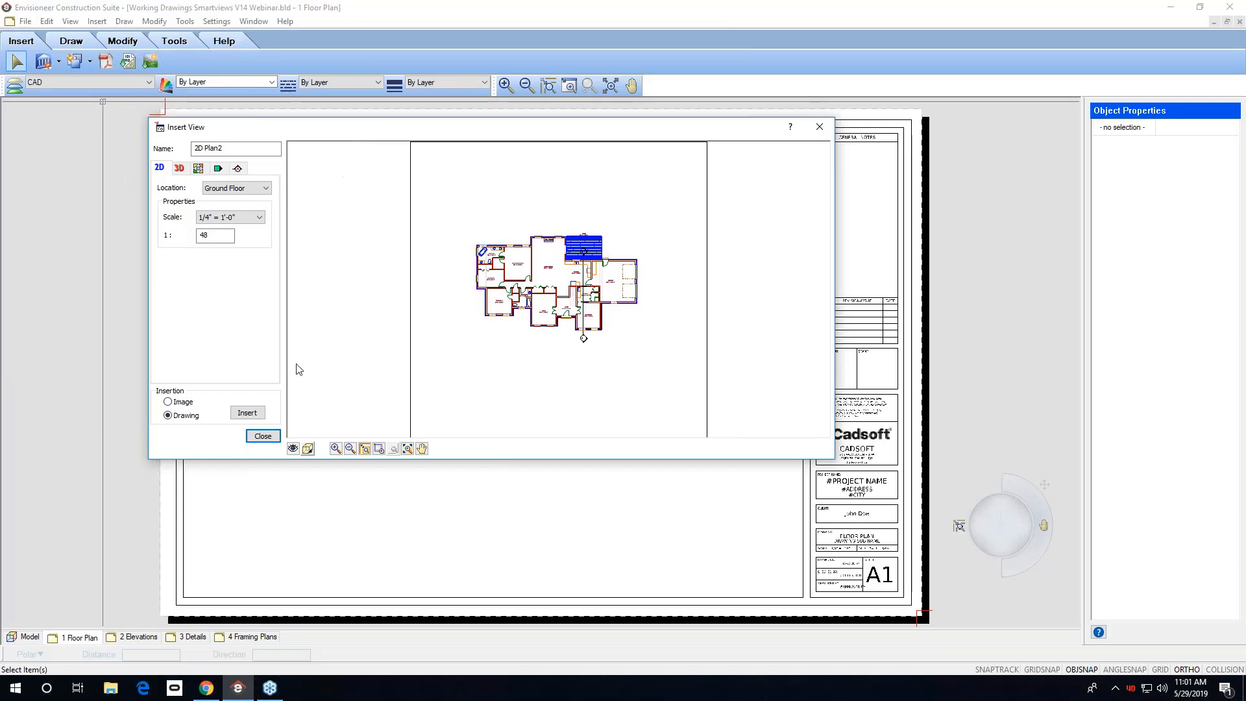
Open the view filter and select the Elevation template.
{"action": "left_click", "coordinate": [293, 449]}
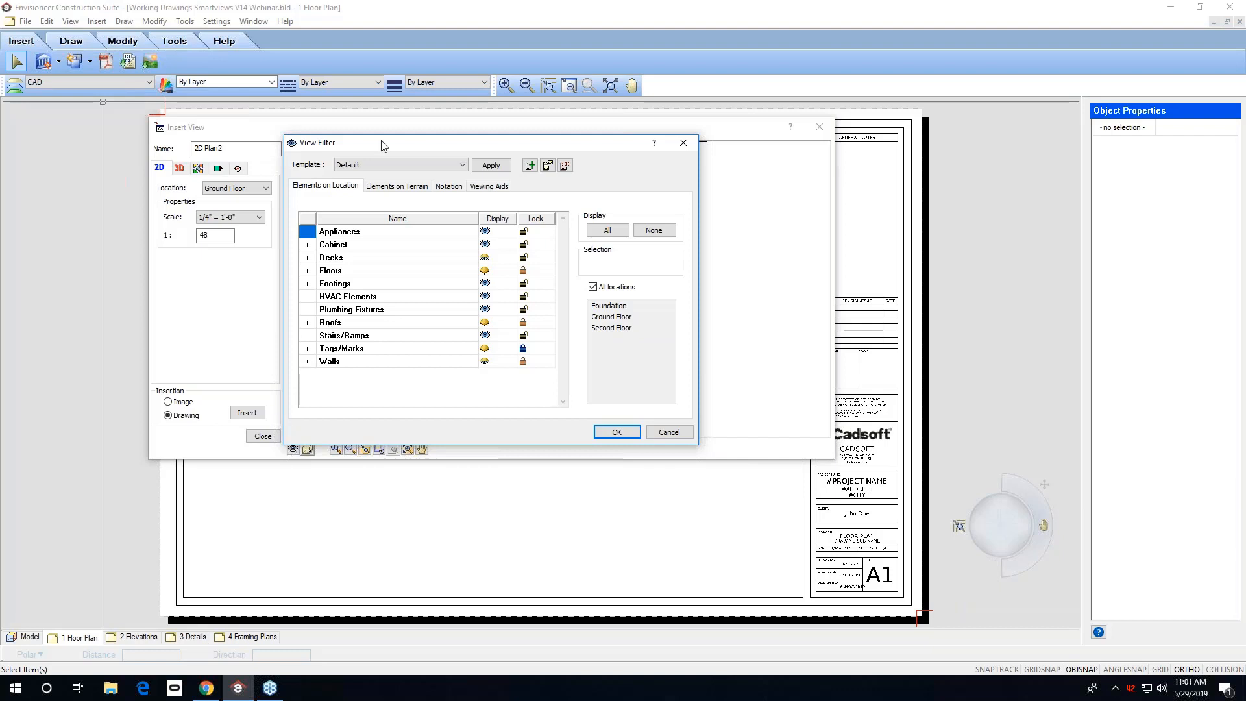
{"action": "left_click", "coordinate": [462, 166]}
{"action": "left_click", "coordinate": [448, 187]}
Start a new view filter and toggle the display of Floors, Ceilings and Roofs.
{"action": "left_click", "coordinate": [530, 167]}
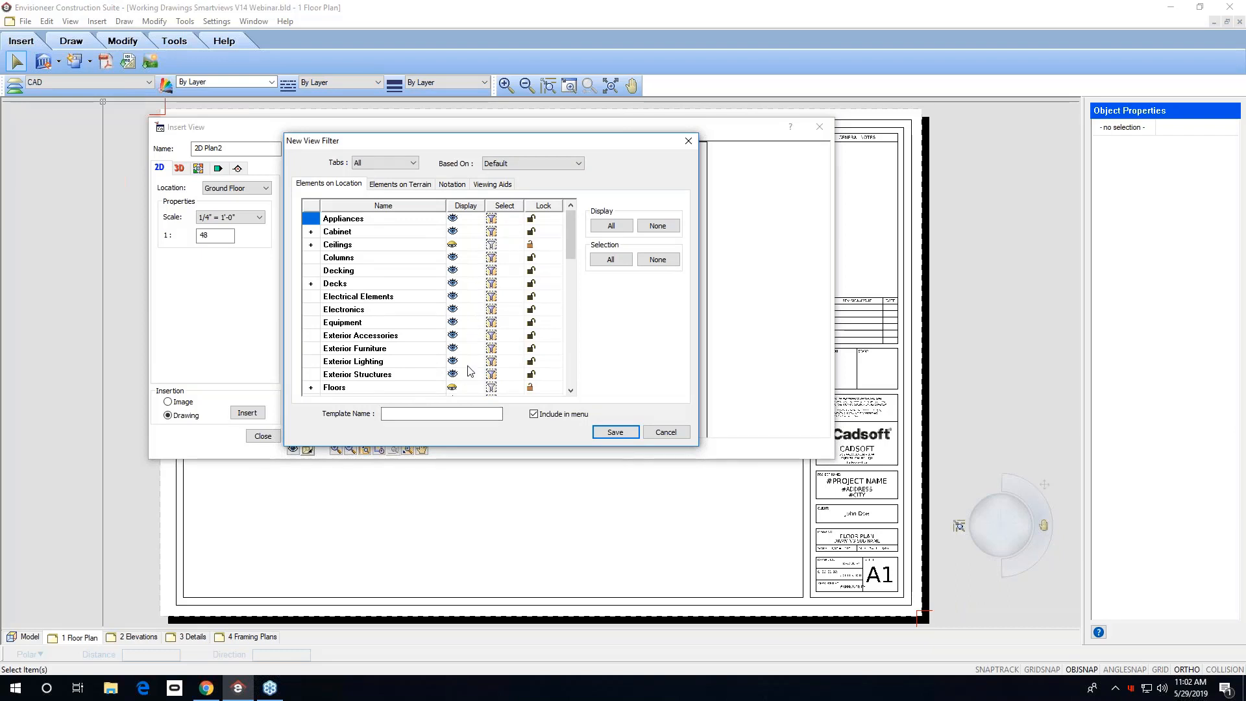
{"action": "left_click", "coordinate": [454, 389]}
{"action": "left_click", "coordinate": [452, 247]}
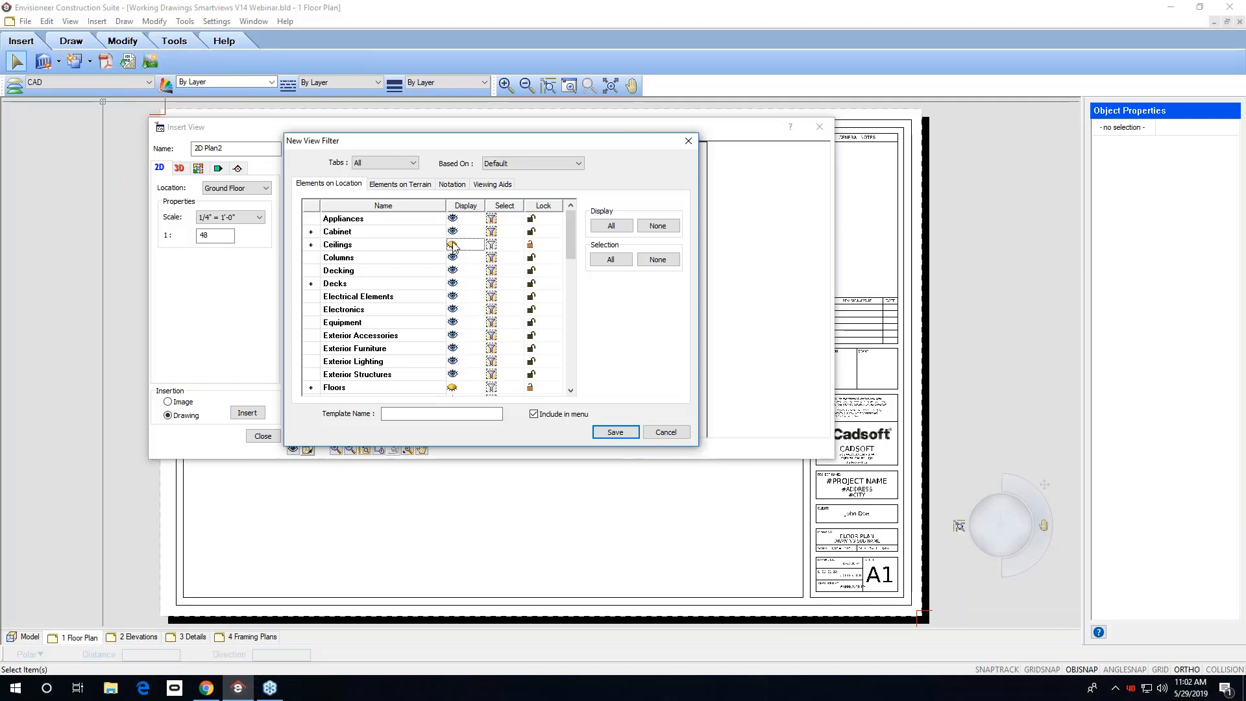
{"action": "scroll", "coordinate": [563, 275], "scroll_direction": "down", "scroll_amount": 2}
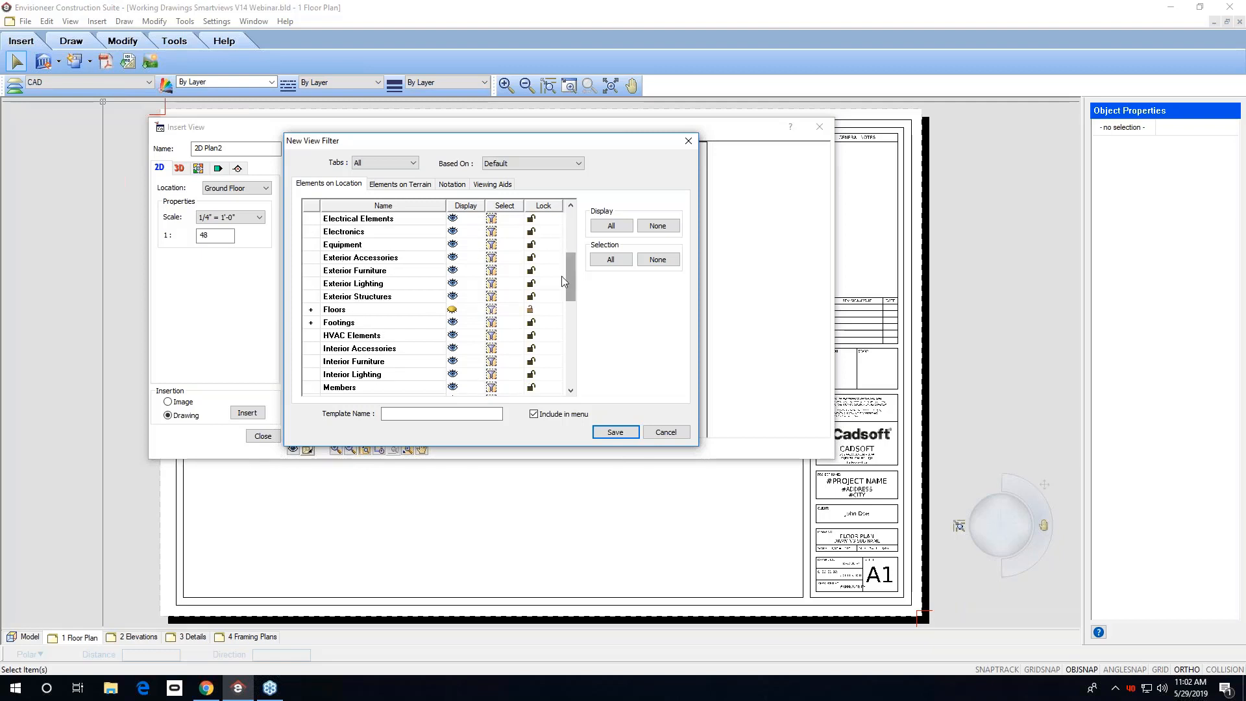
{"action": "left_click", "coordinate": [570, 390]}
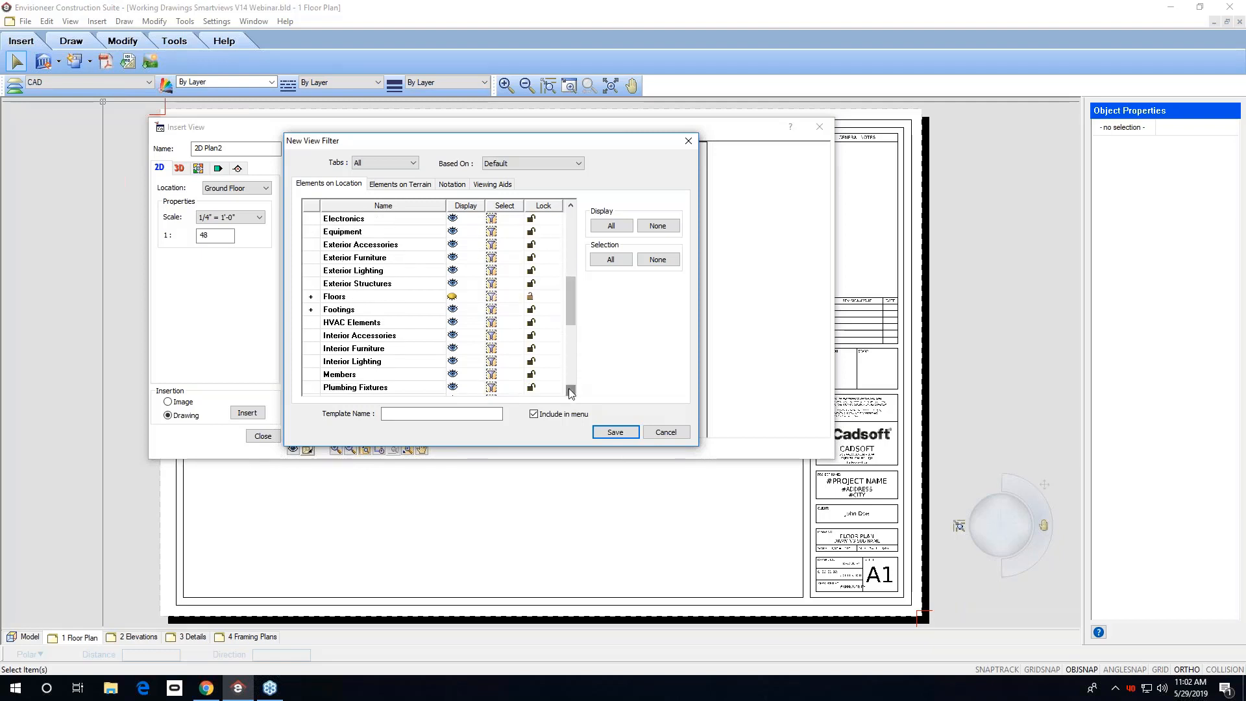
{"action": "scroll", "coordinate": [571, 390], "scroll_direction": "down", "scroll_amount": 2}
{"action": "left_click", "coordinate": [452, 361]}
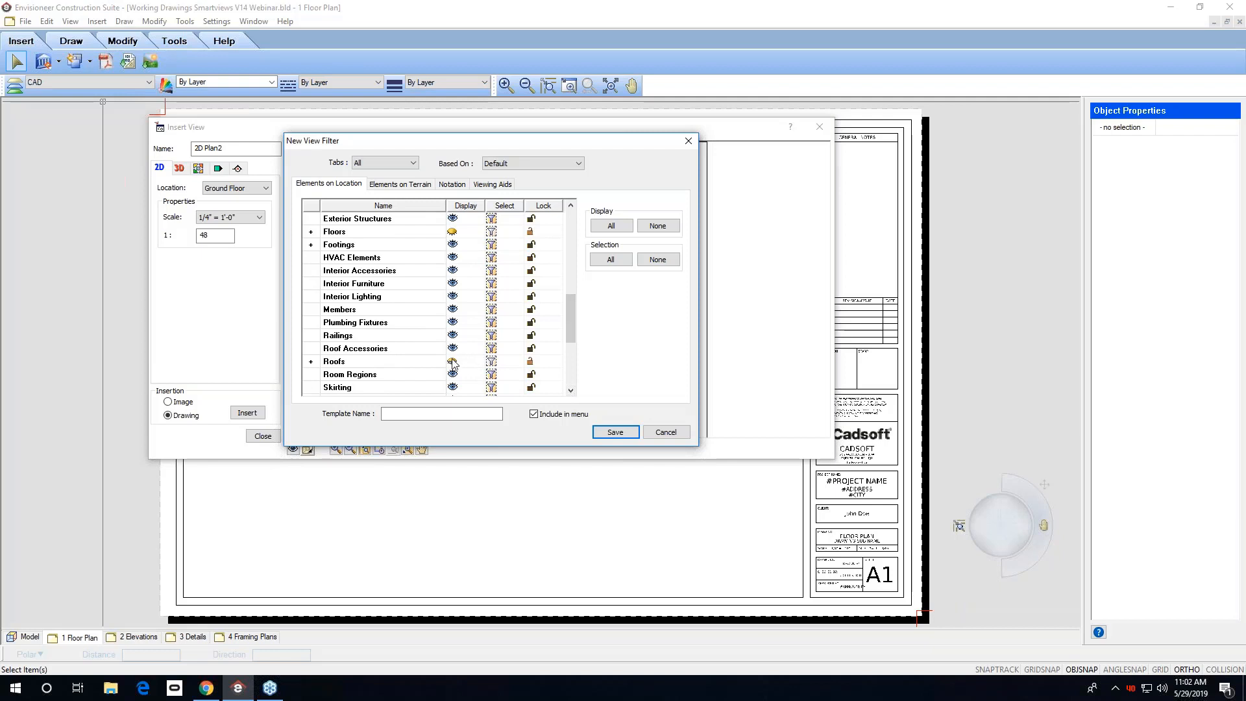
Name the new filter template Floor Plan View and save it.
{"action": "left_click", "coordinate": [412, 413]}
{"action": "type", "text": "Floor Plan View"}
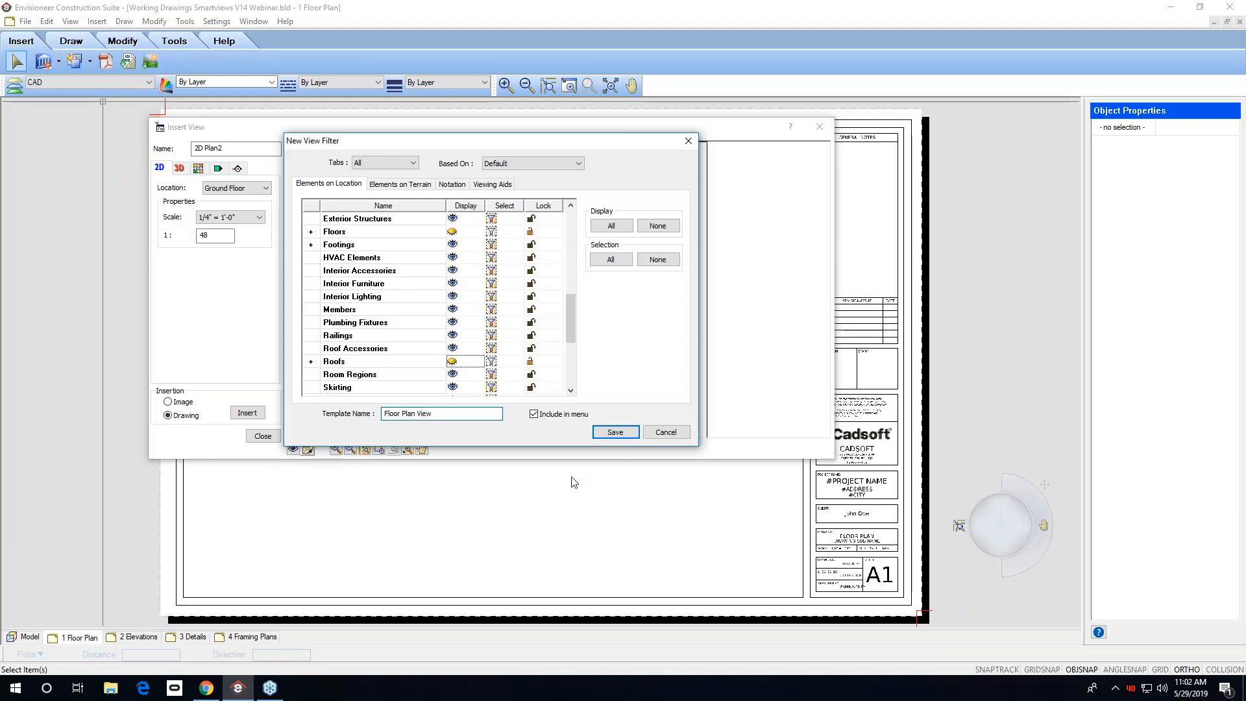
{"action": "left_click", "coordinate": [616, 431]}
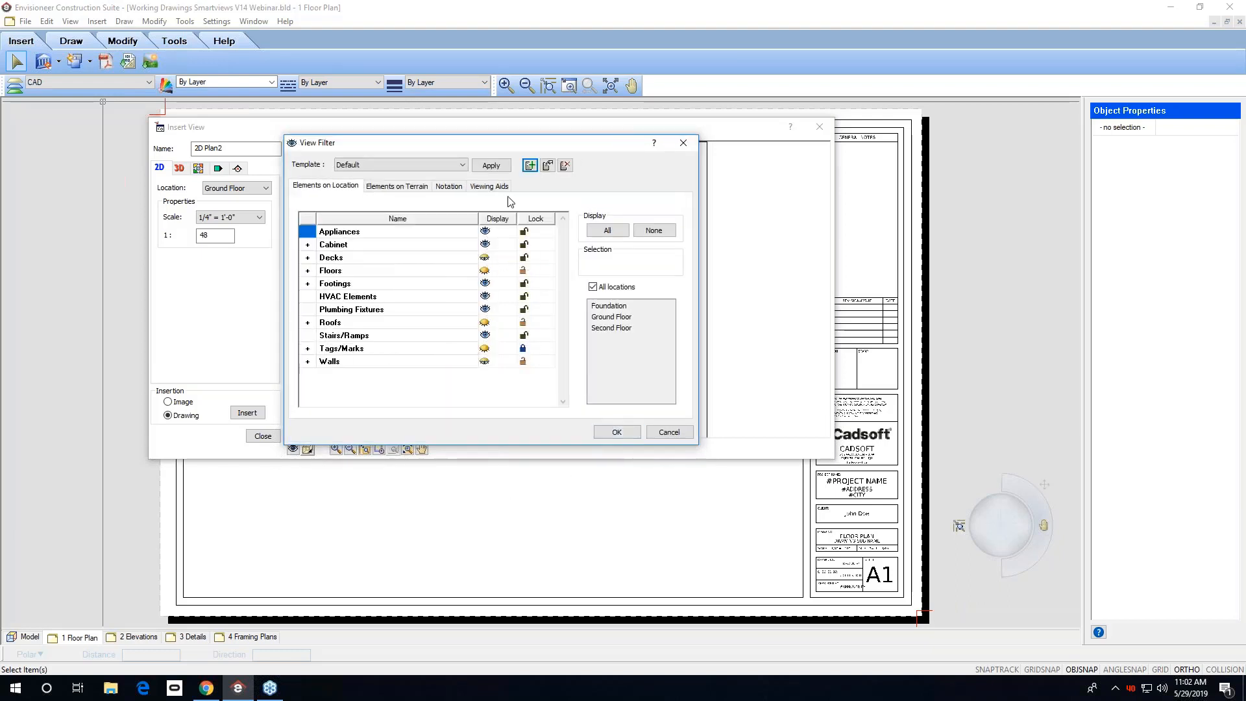
{"action": "left_click", "coordinate": [463, 166]}
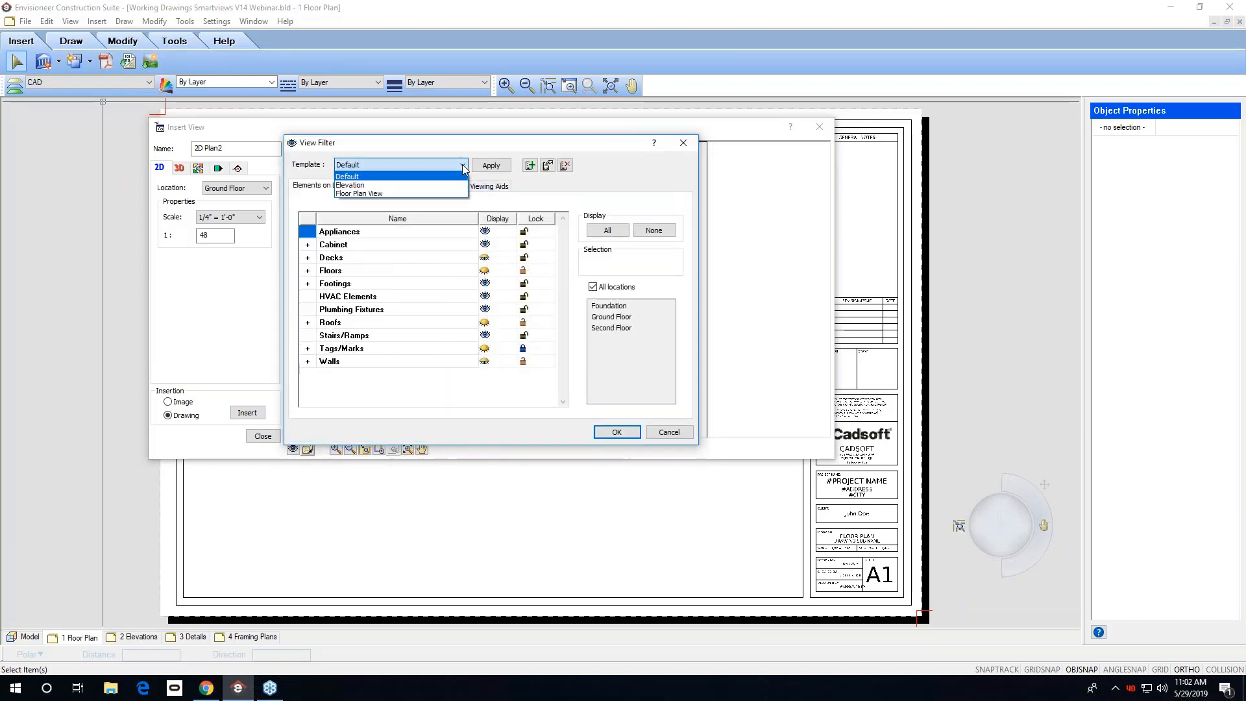
{"action": "left_click", "coordinate": [444, 195]}
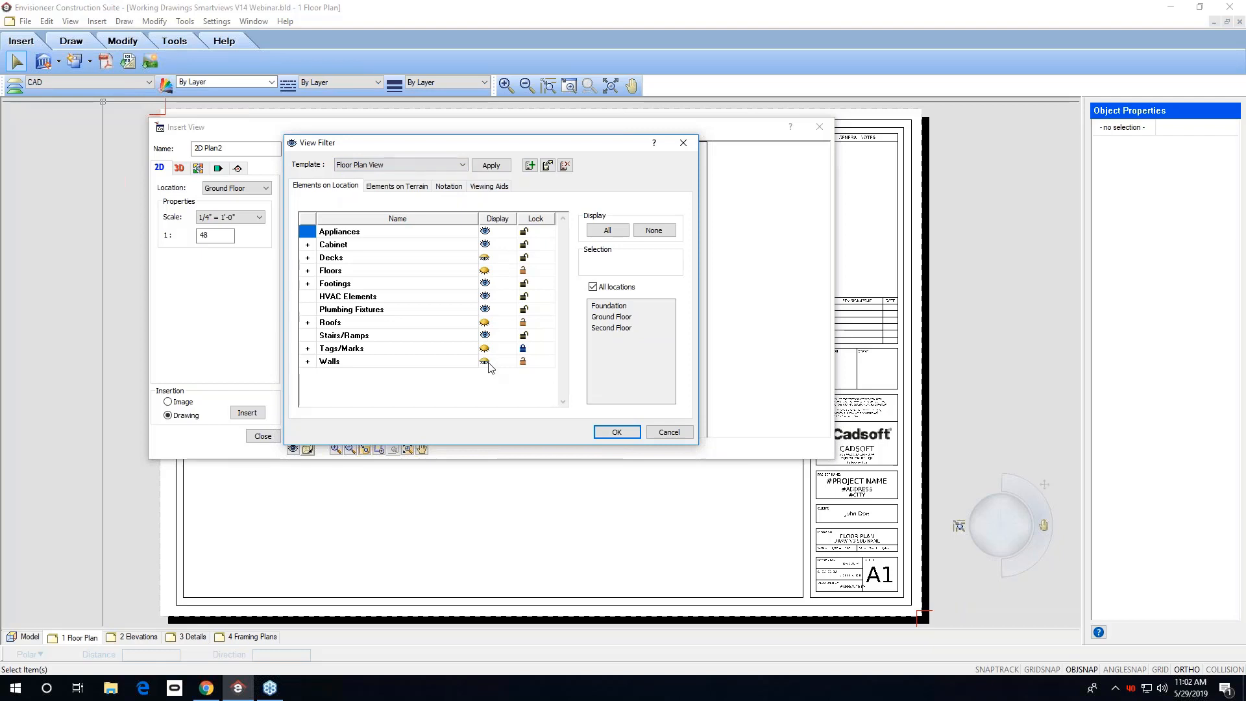
{"action": "left_click", "coordinate": [531, 166]}
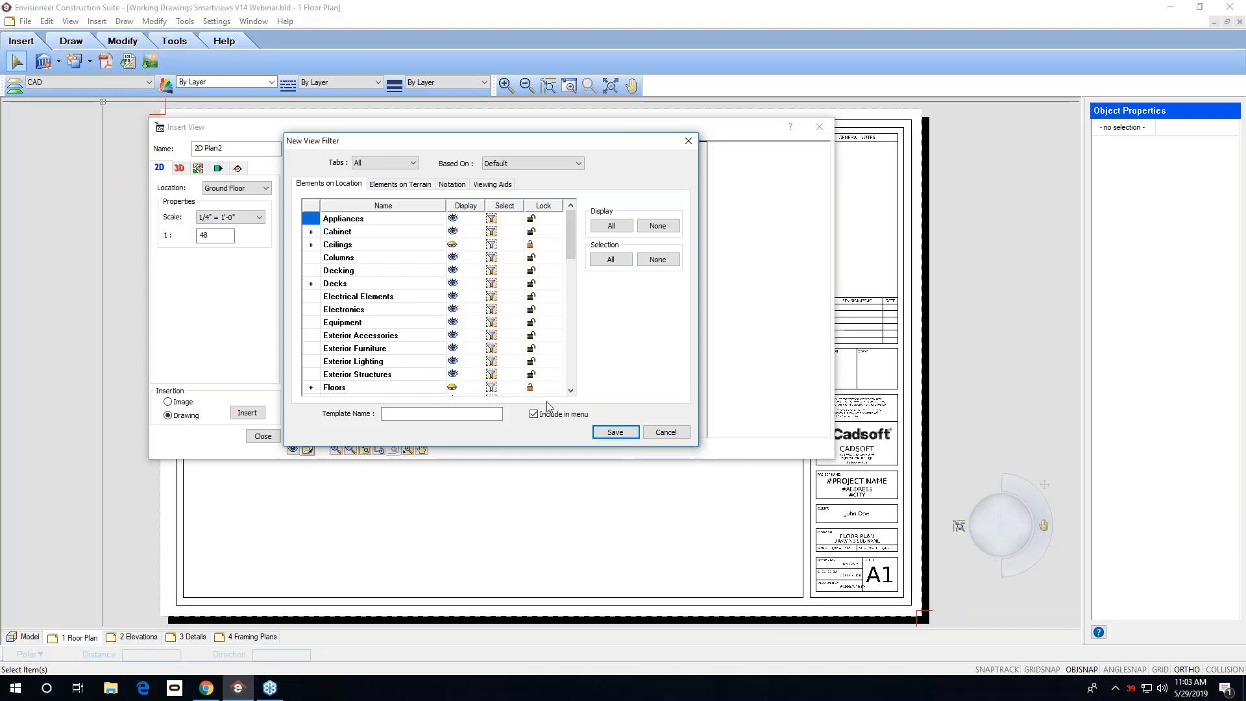
{"action": "left_click", "coordinate": [667, 435]}
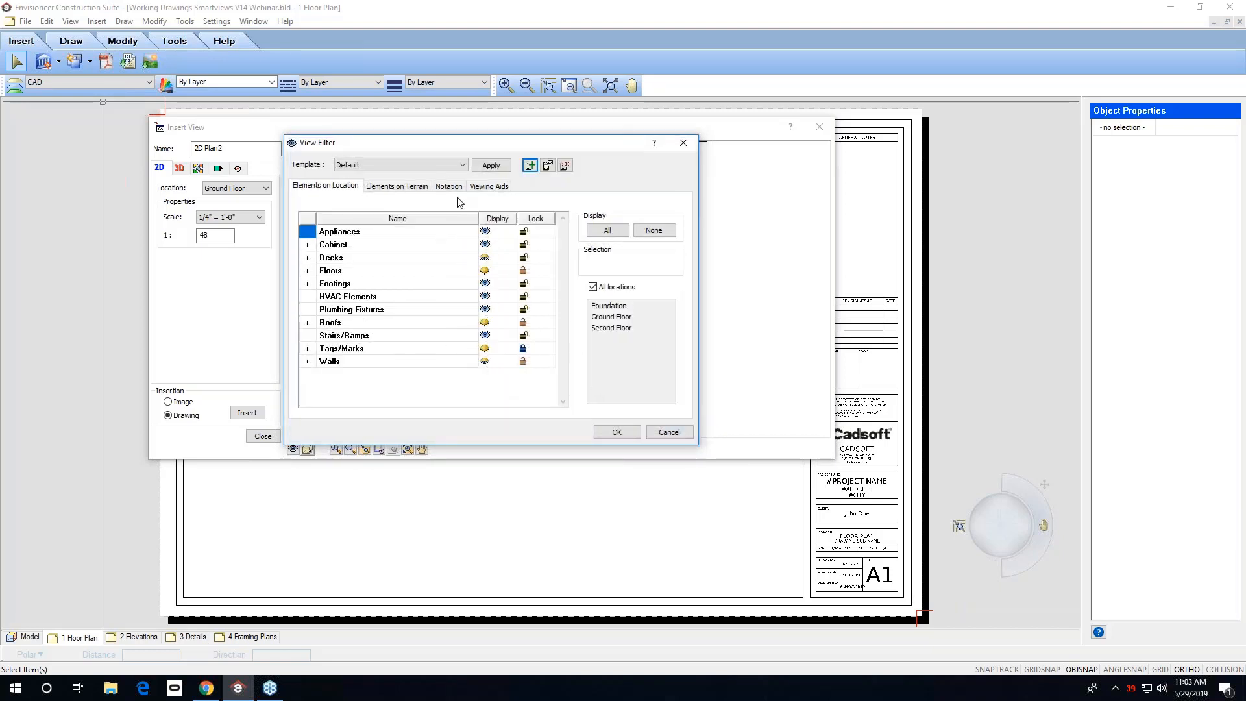
Apply the Floor Plan View template to the view and close the filter.
{"action": "left_click", "coordinate": [458, 166]}
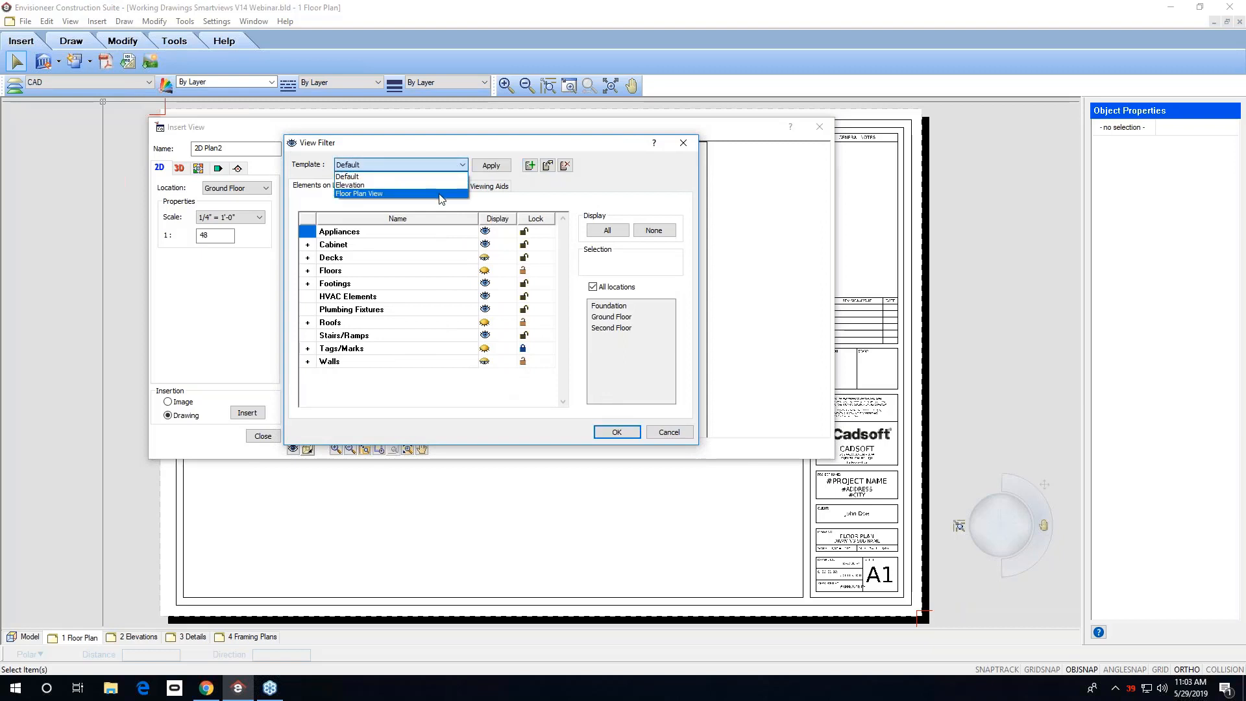
{"action": "left_click", "coordinate": [440, 194]}
{"action": "left_click", "coordinate": [617, 433]}
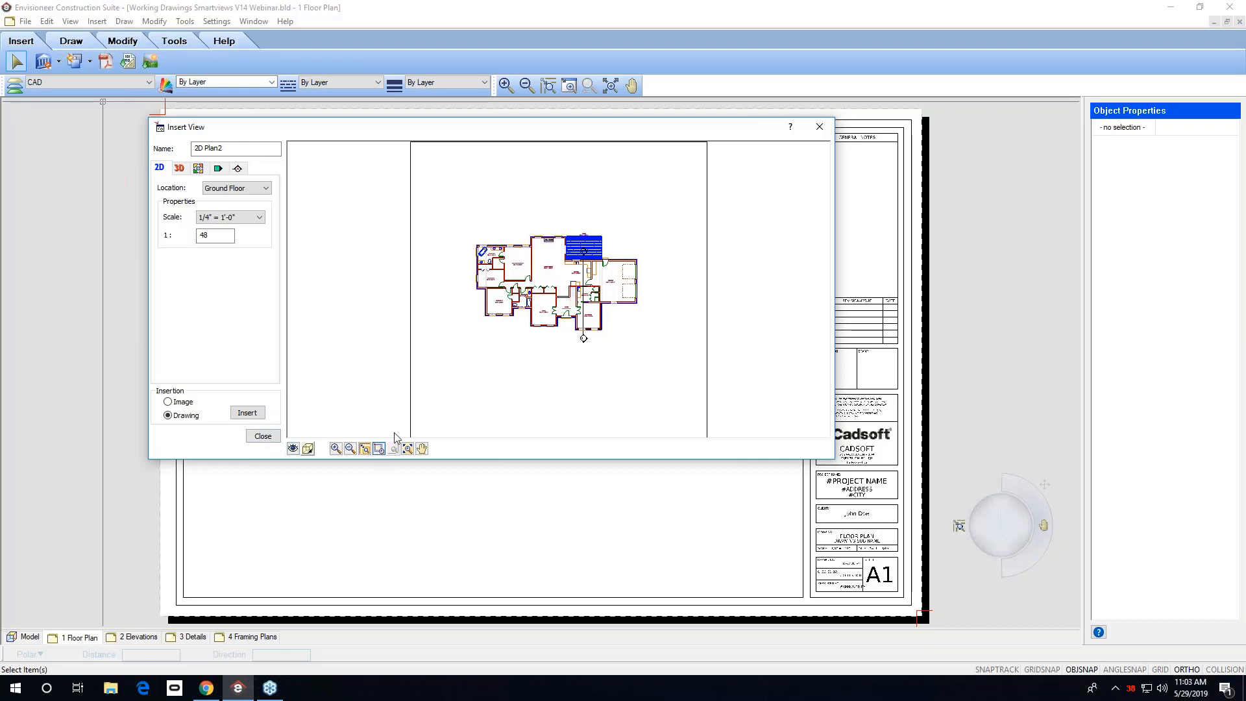
Hide the Terrain in the view filter and insert the 2D plan drawing onto the sheet.
{"action": "left_click_drag", "start_coordinate": [651, 223], "coordinate": [431, 375]}
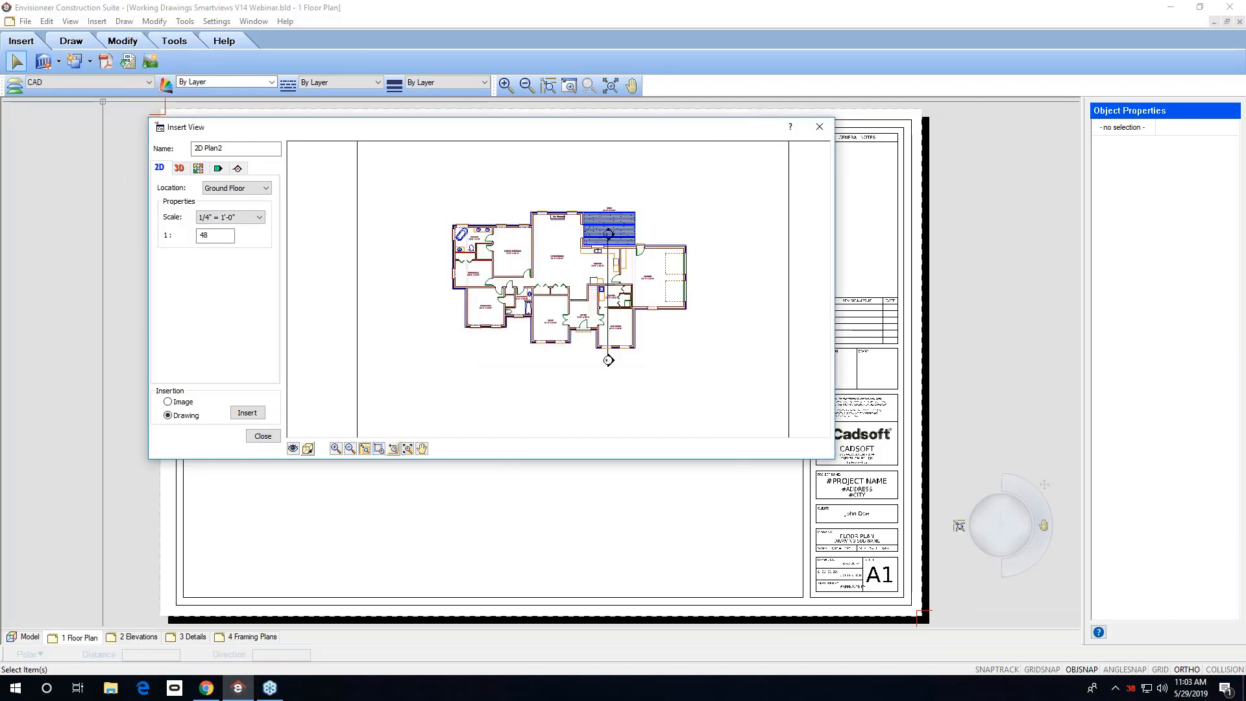
{"action": "left_click", "coordinate": [293, 448]}
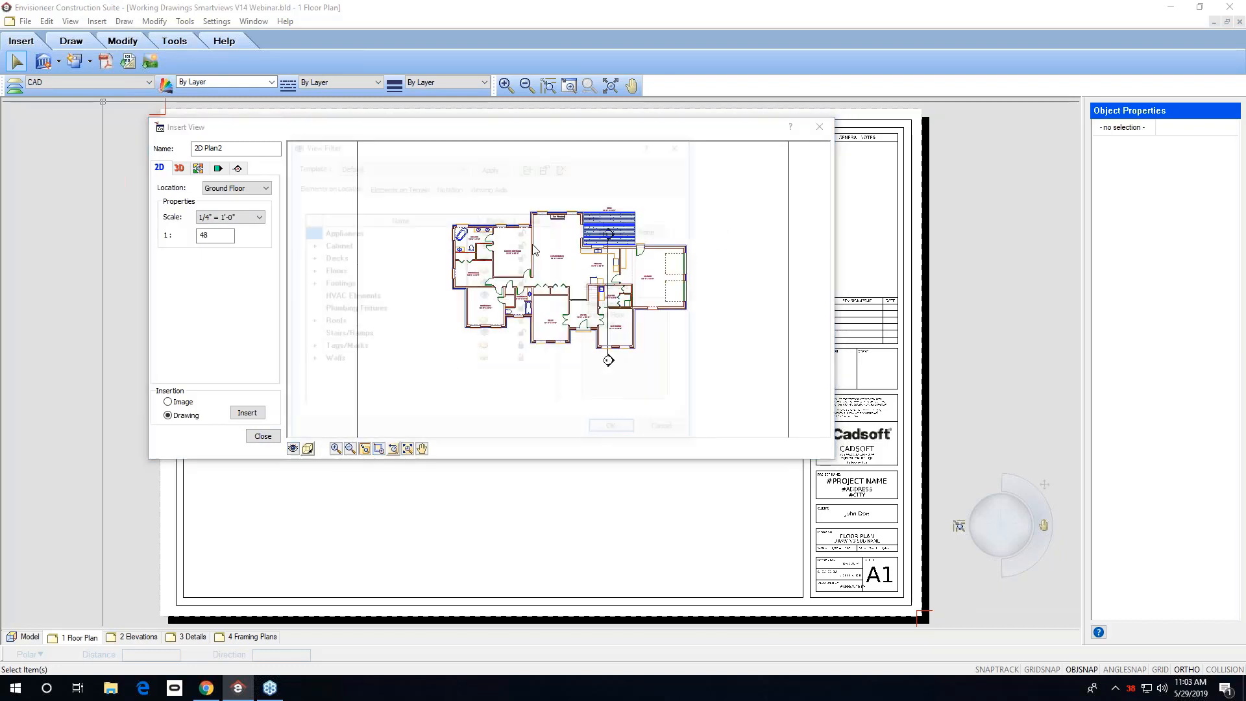
{"action": "left_click", "coordinate": [424, 188]}
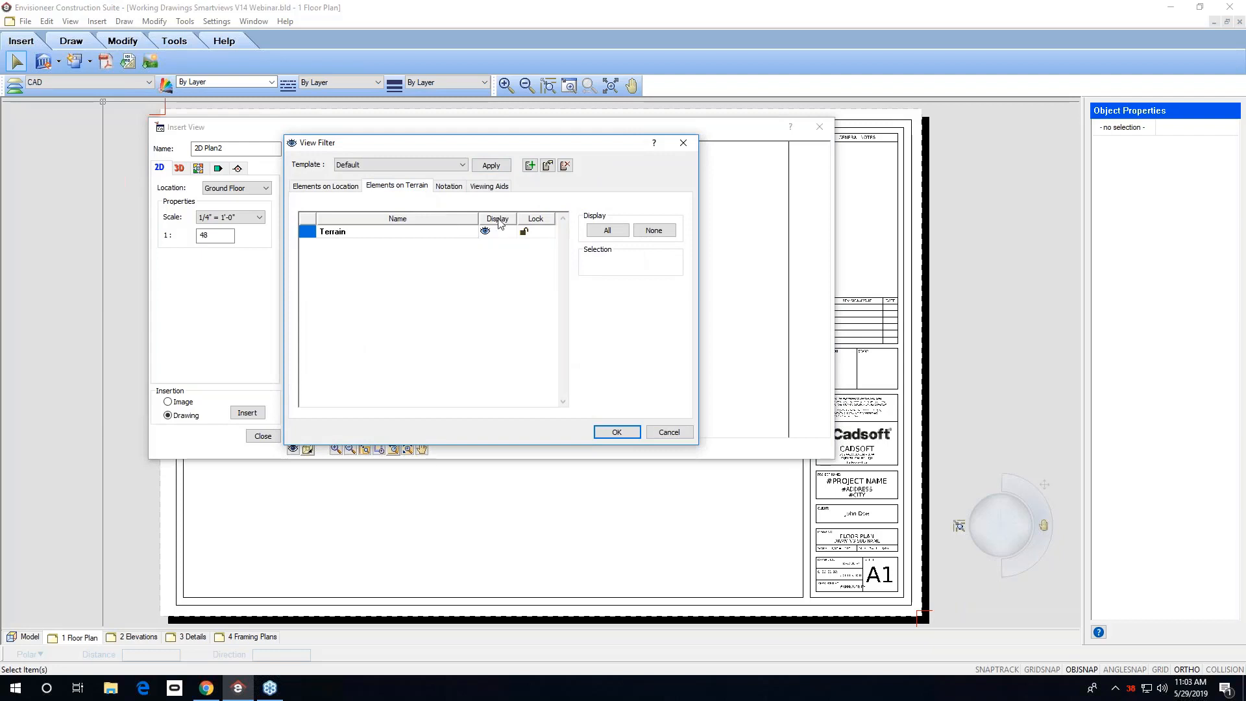
{"action": "left_click", "coordinate": [492, 231]}
{"action": "left_click", "coordinate": [613, 433]}
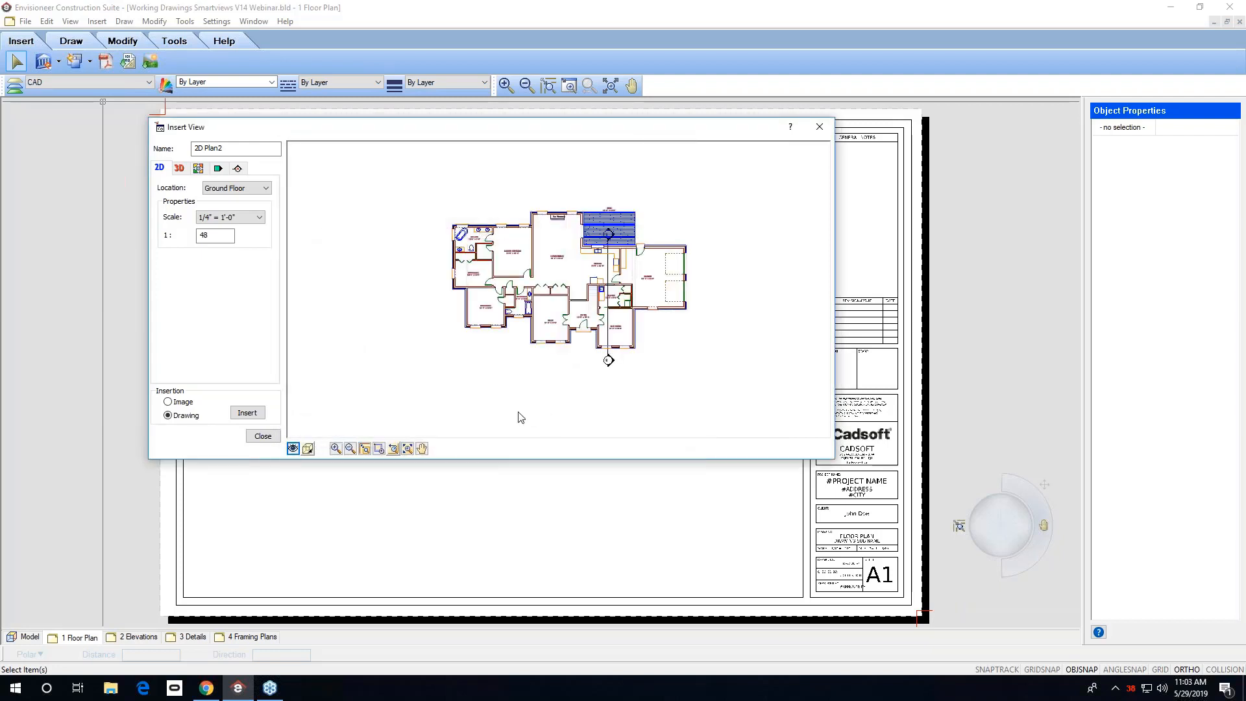
{"action": "left_click", "coordinate": [248, 413]}
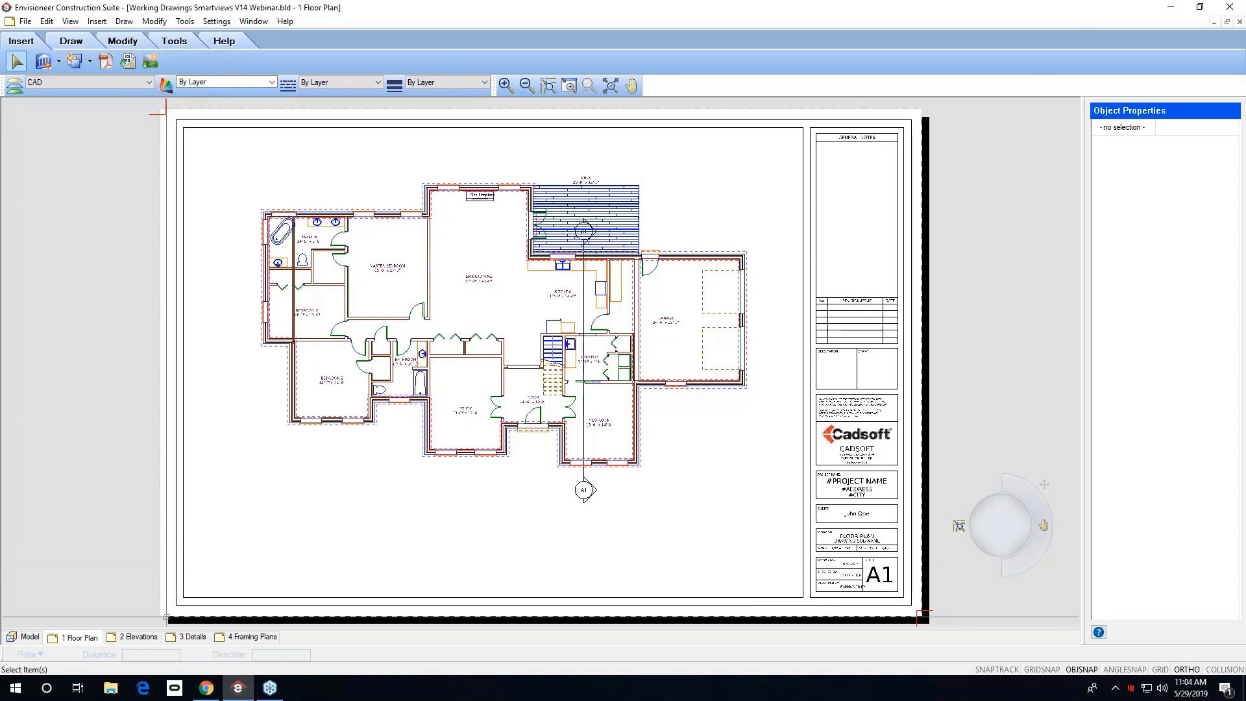
Switch to the model and select the exterior masonry wall beside the ensuite.
{"action": "left_click", "coordinate": [134, 637]}
{"action": "left_click", "coordinate": [26, 637]}
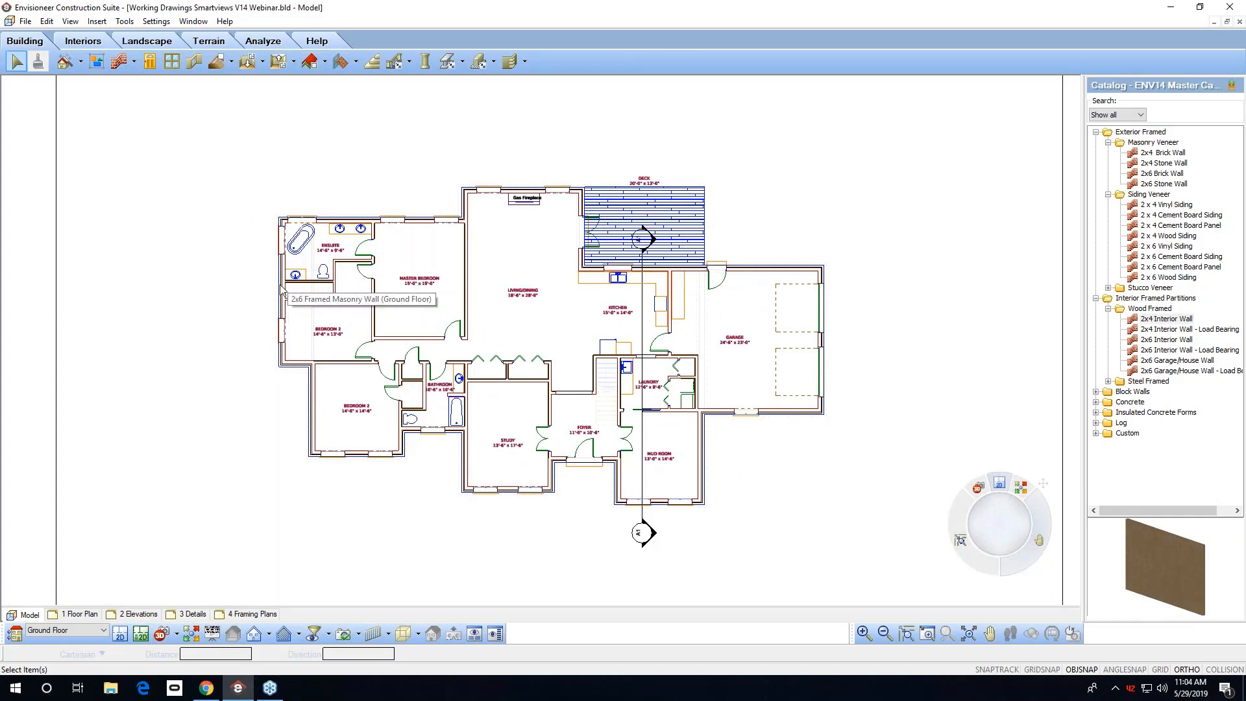
{"action": "left_click", "coordinate": [281, 292]}
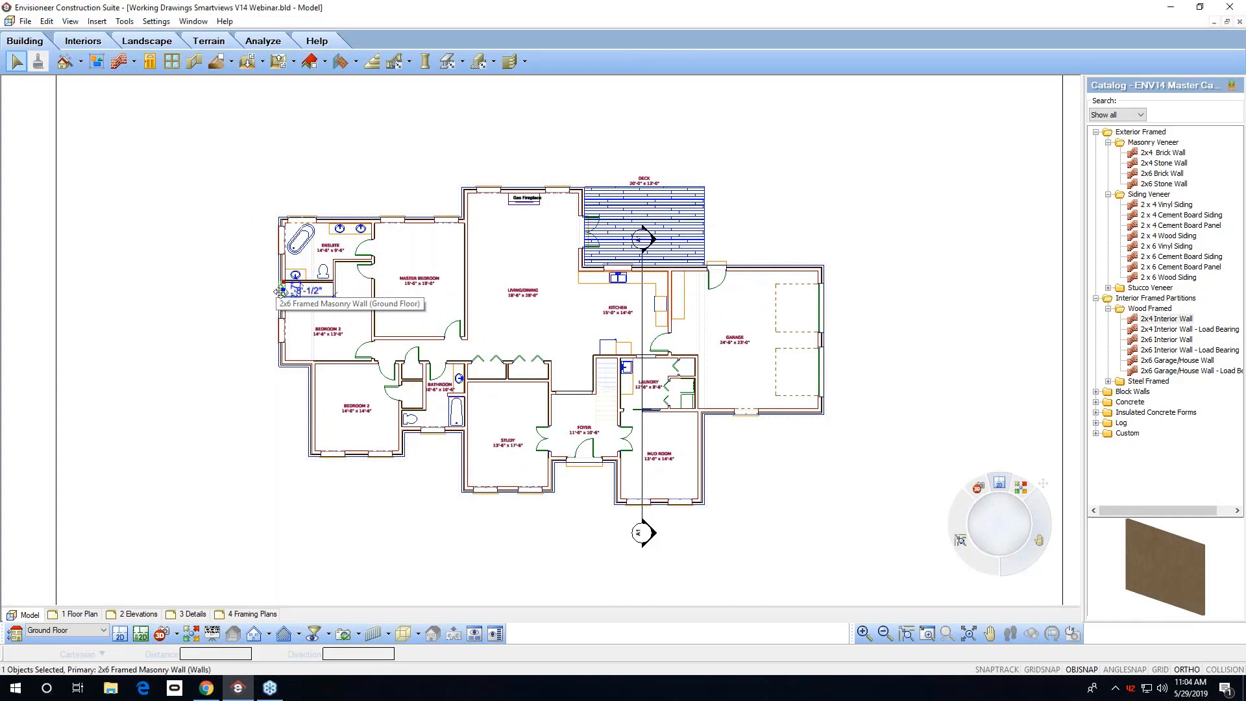
On the 2 Elevations sheet, add a description with leader pointing at the front elevation's left roof.
{"action": "left_click", "coordinate": [129, 614]}
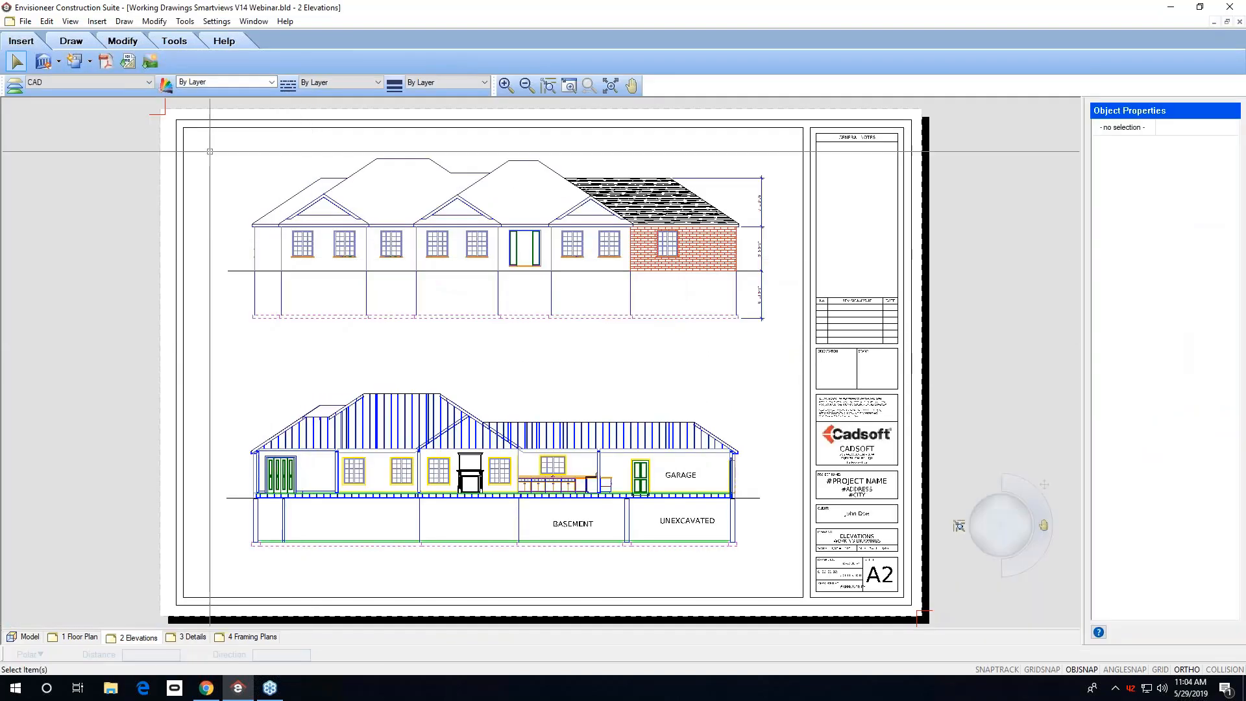
{"action": "left_click", "coordinate": [185, 24]}
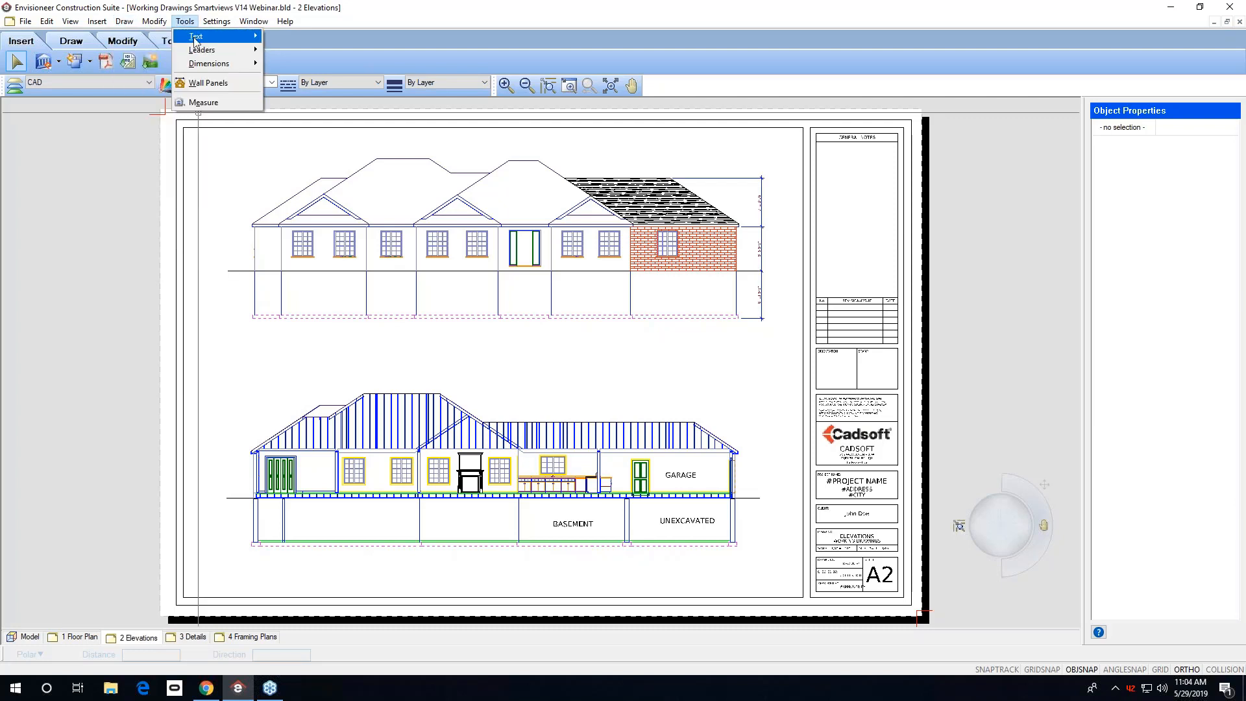
{"action": "mouse_move", "coordinate": [201, 36]}
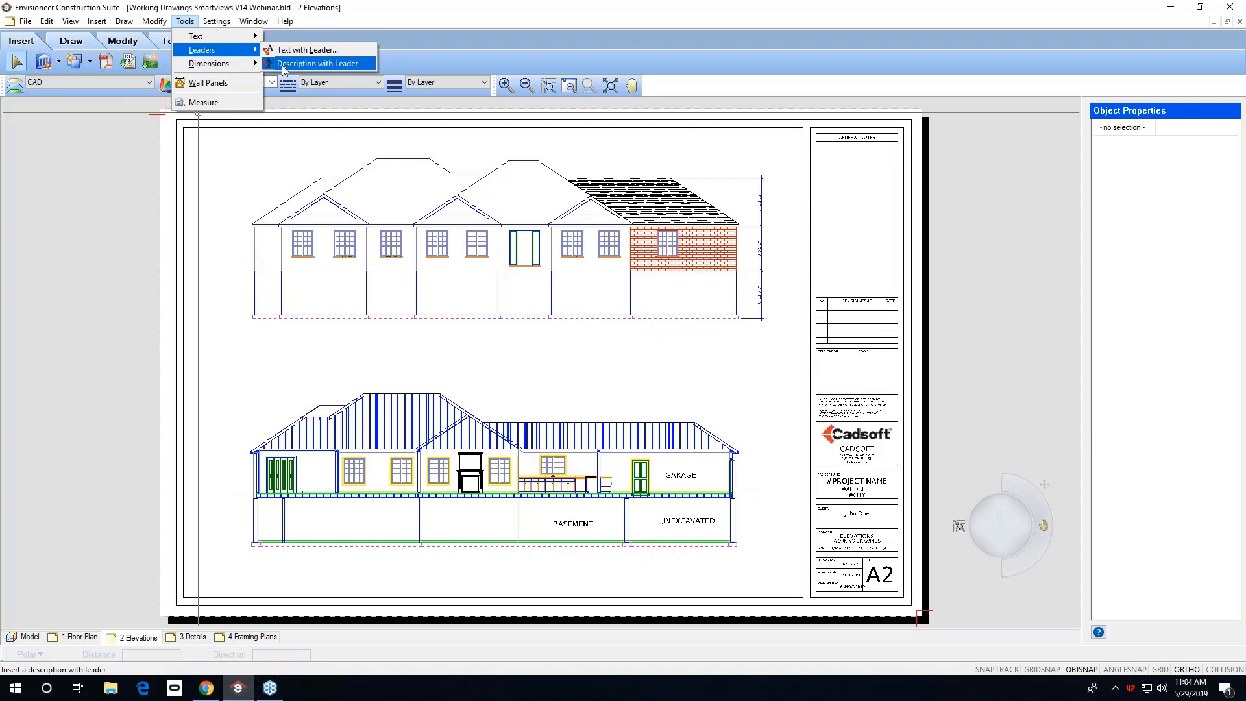
{"action": "left_click", "coordinate": [284, 67]}
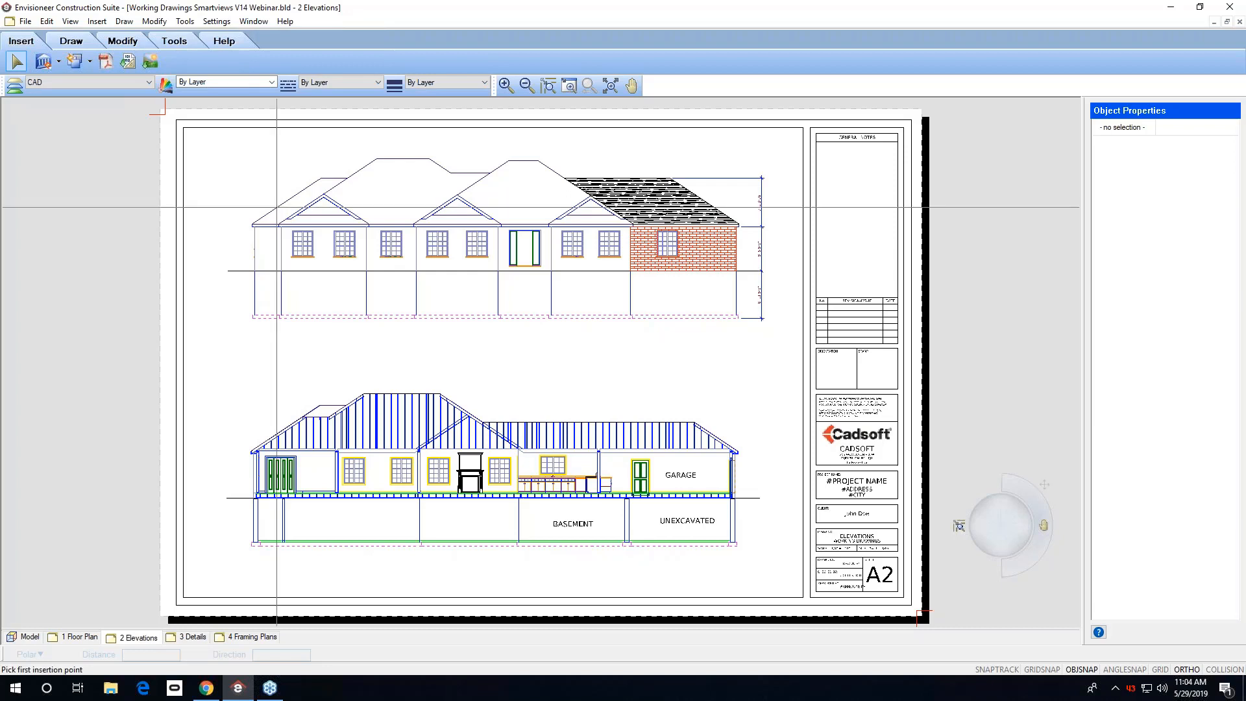
{"action": "left_click", "coordinate": [287, 206]}
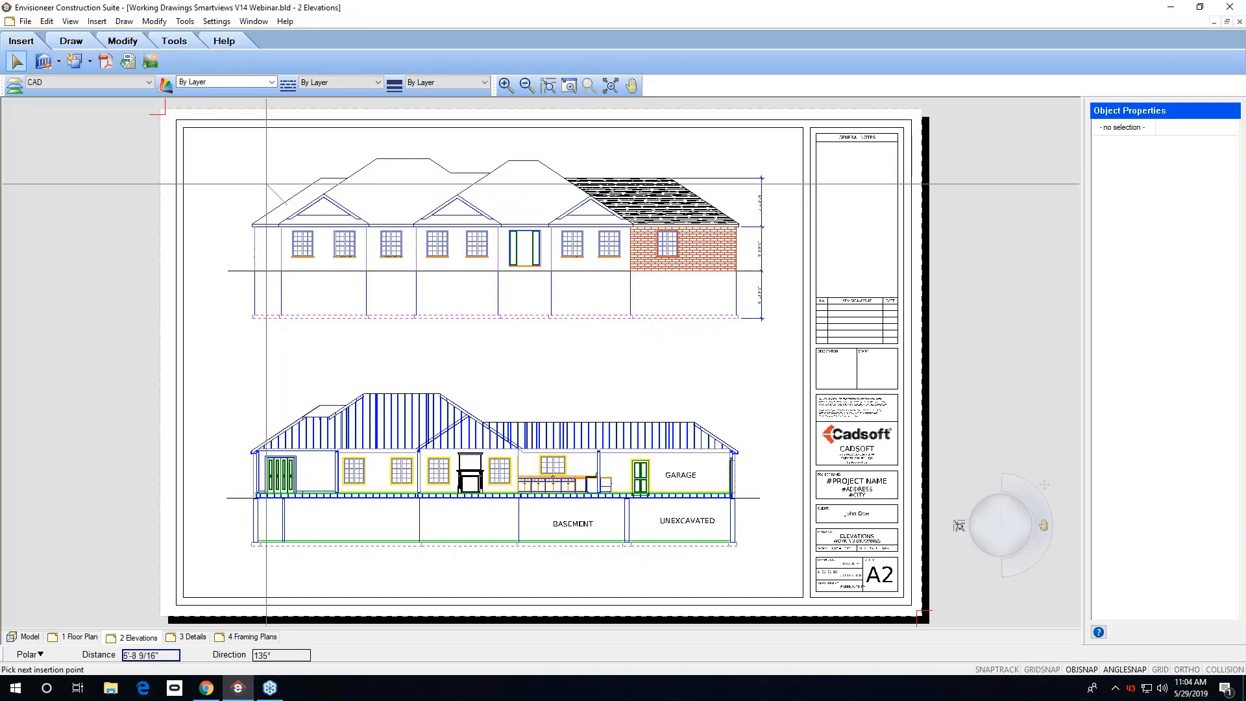
{"action": "left_click", "coordinate": [270, 188]}
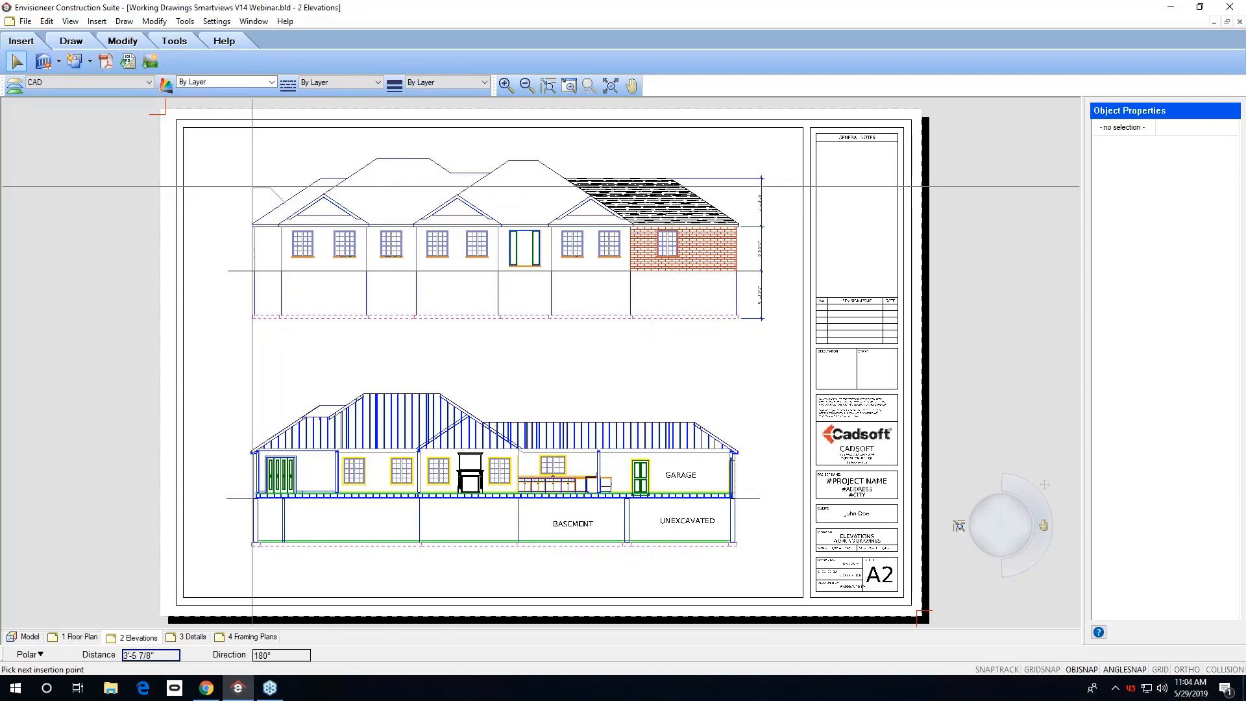
{"action": "left_click", "coordinate": [249, 187]}
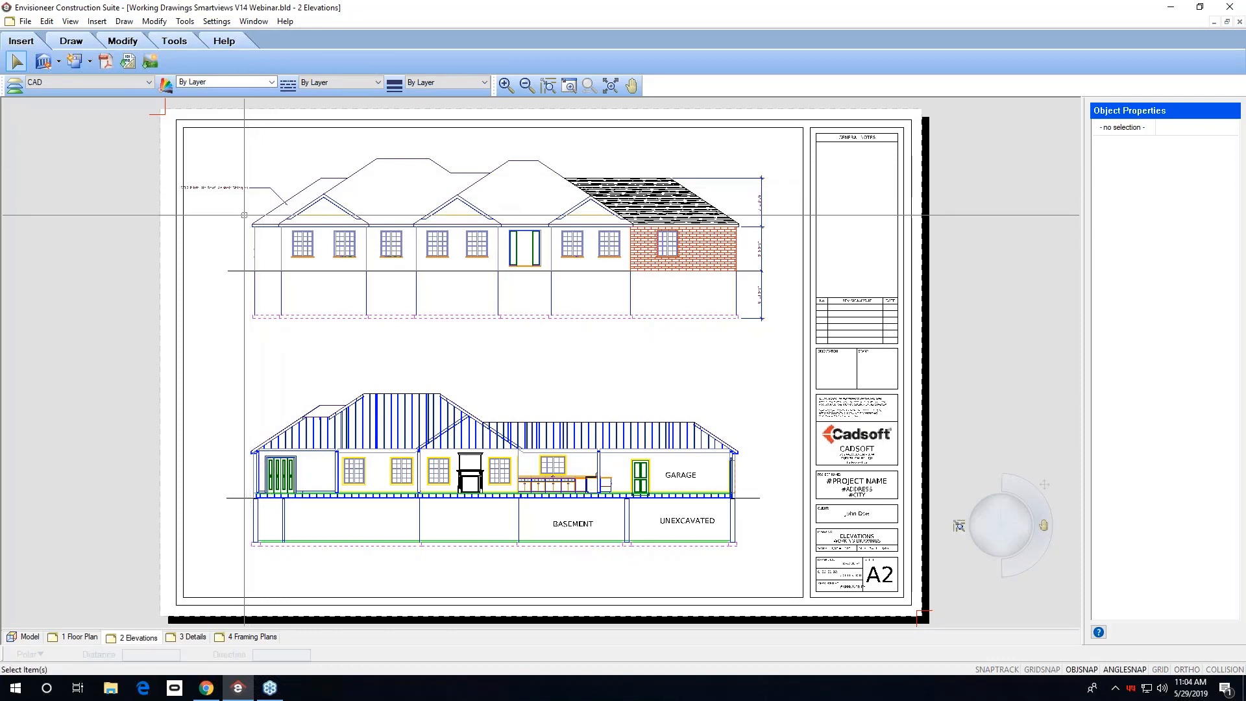
{"action": "scroll", "coordinate": [215, 187], "scroll_direction": "up", "scroll_amount": 5}
{"action": "scroll", "coordinate": [214, 187], "scroll_direction": "down", "scroll_amount": 2}
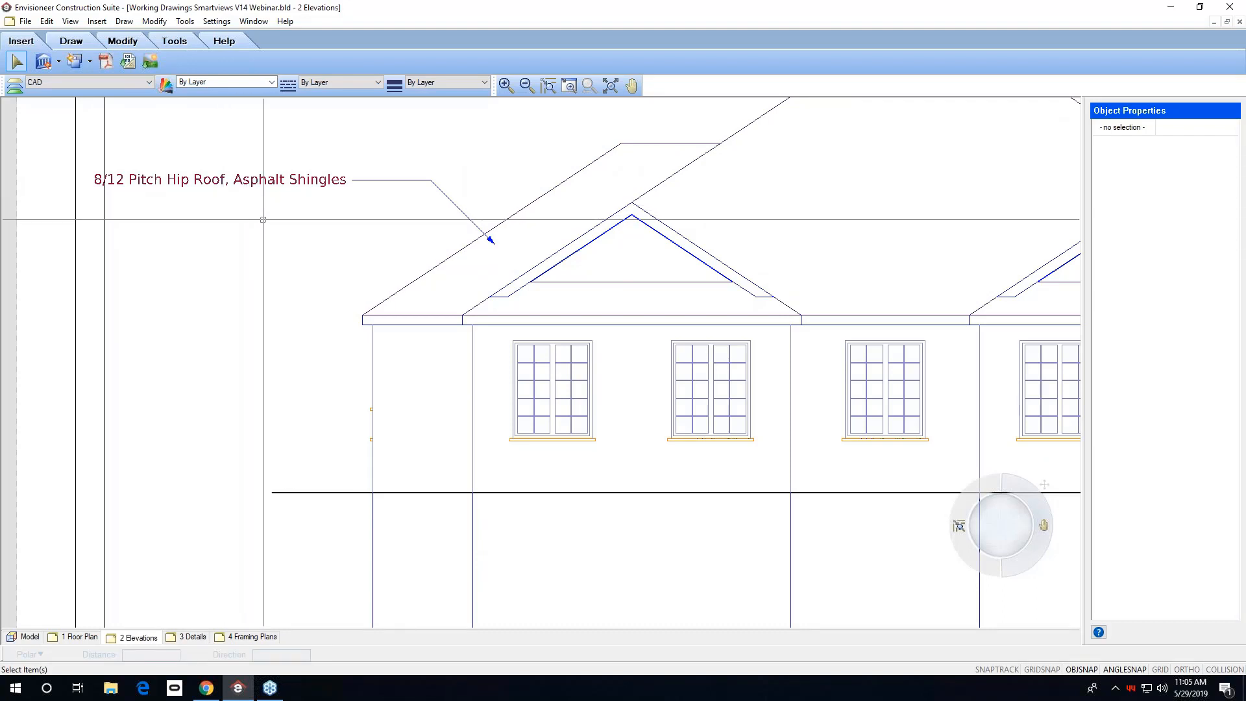
Add a description with leader pointing at the front elevation's left exterior wall.
{"action": "left_click", "coordinate": [185, 21]}
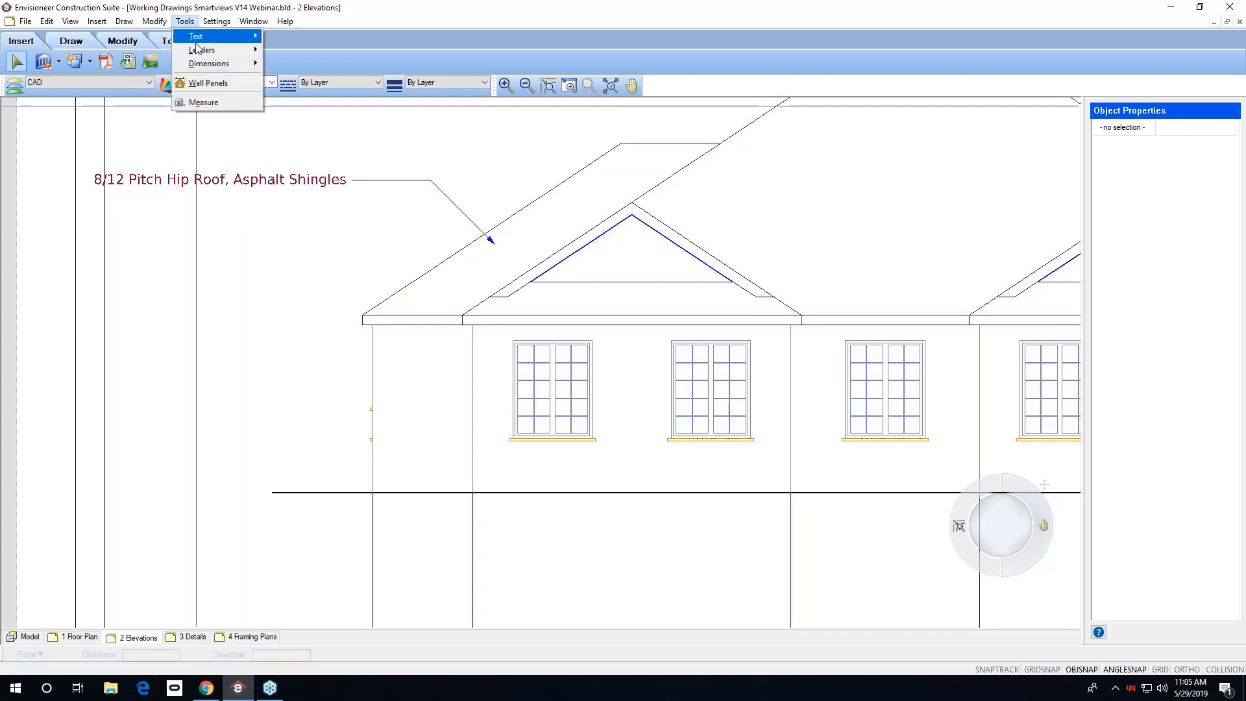
{"action": "mouse_move", "coordinate": [203, 56]}
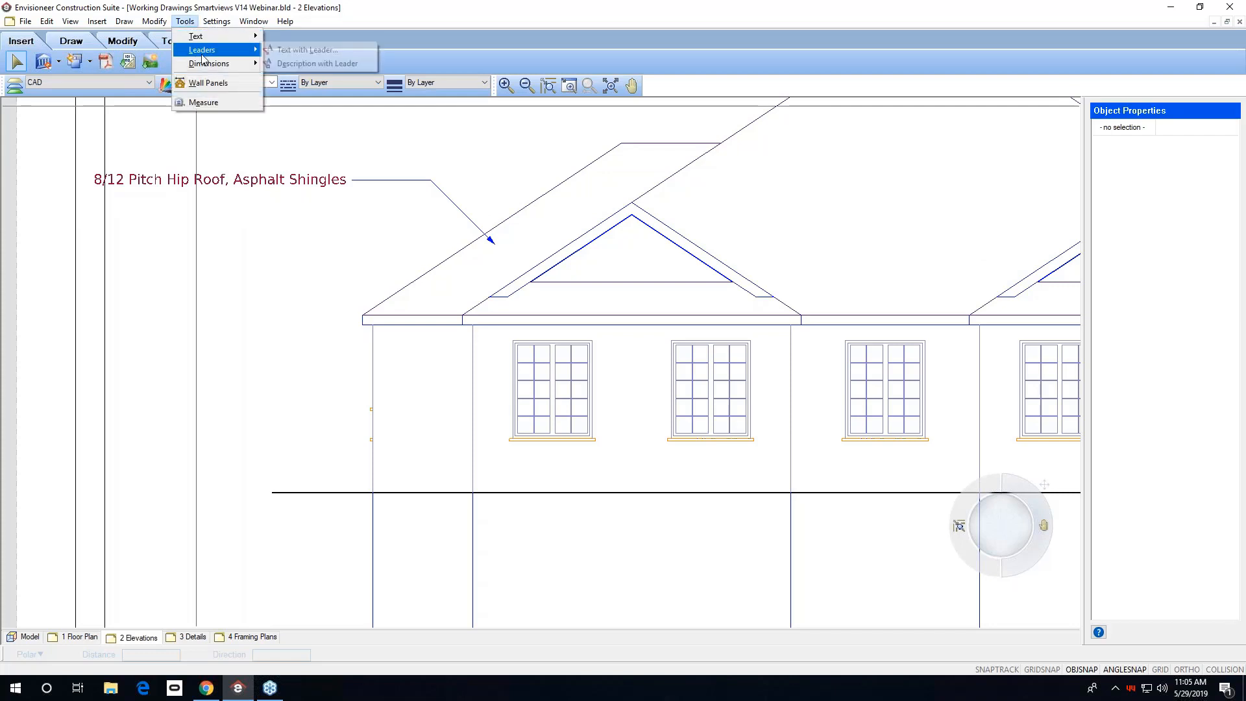
{"action": "left_click", "coordinate": [284, 64]}
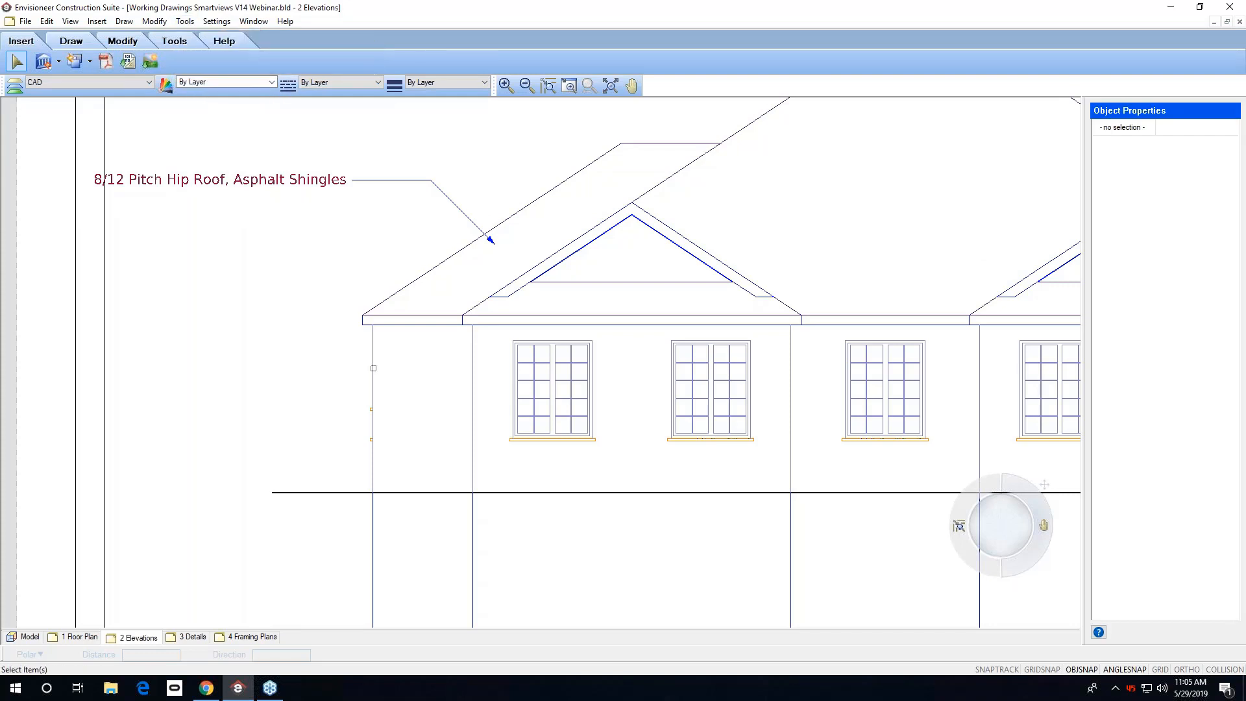
{"action": "left_click", "coordinate": [373, 367]}
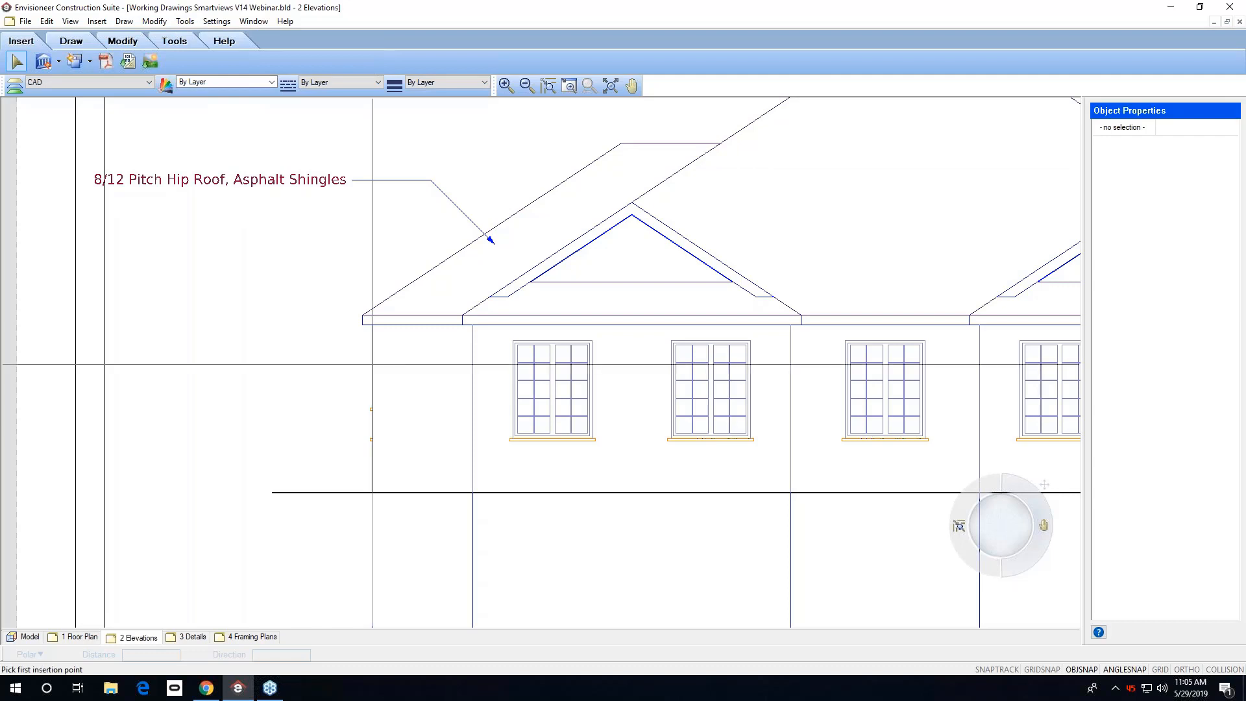
{"action": "left_click", "coordinate": [417, 401]}
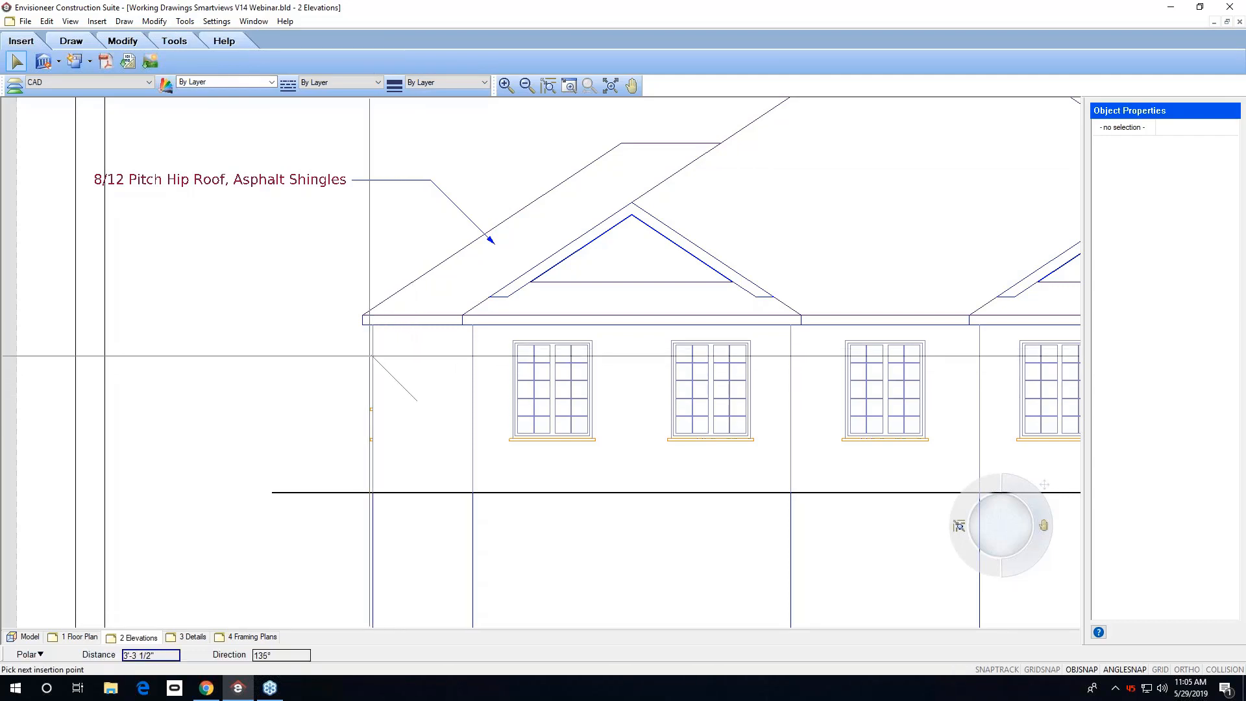
{"action": "left_click", "coordinate": [372, 357]}
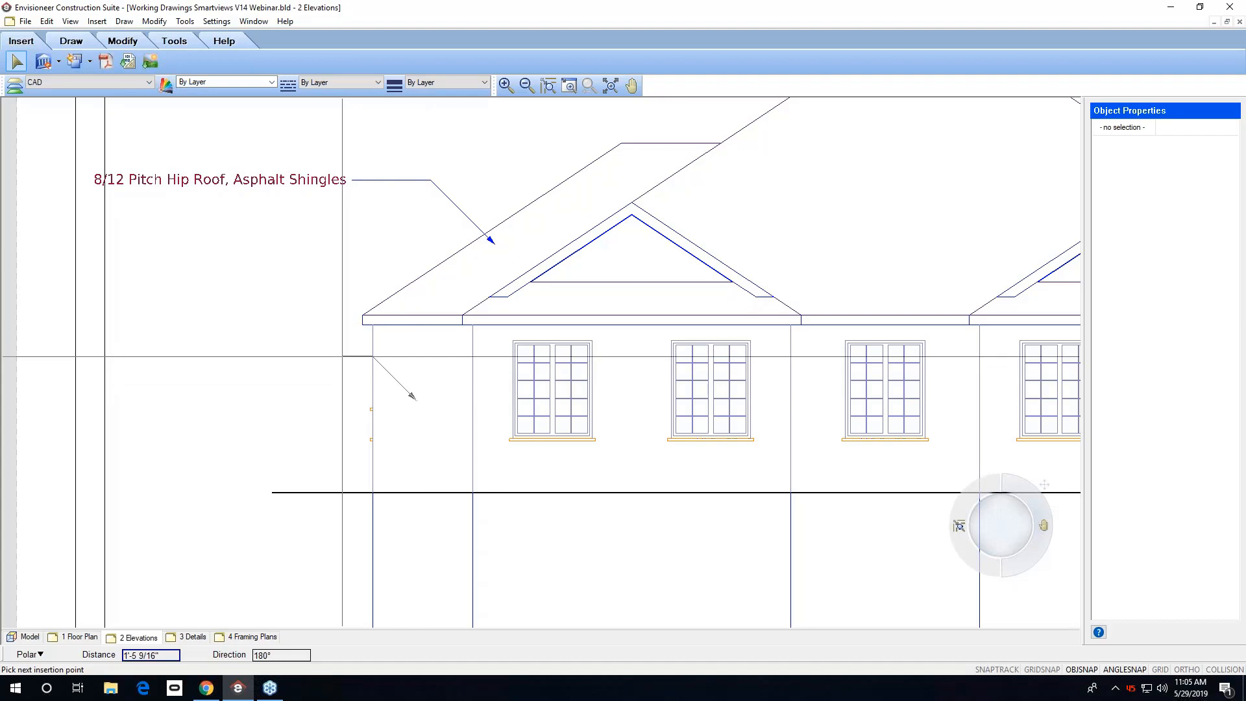
{"action": "left_click", "coordinate": [344, 357]}
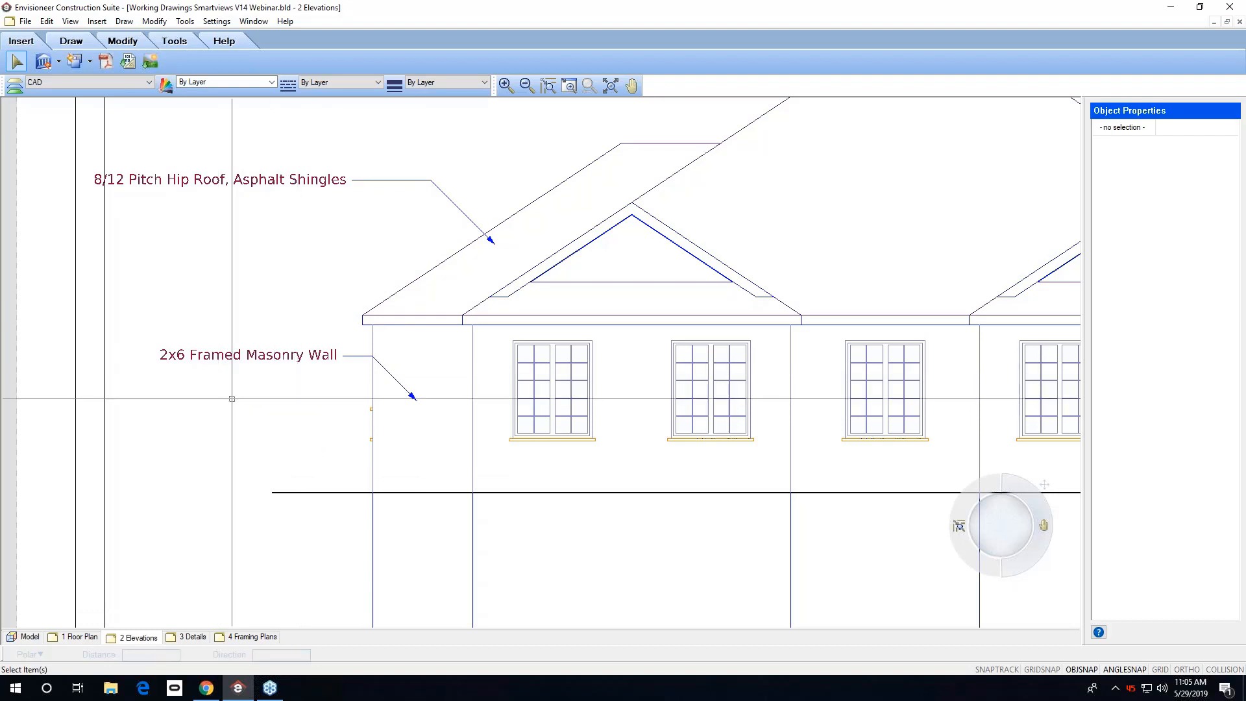
{"action": "left_click", "coordinate": [234, 354]}
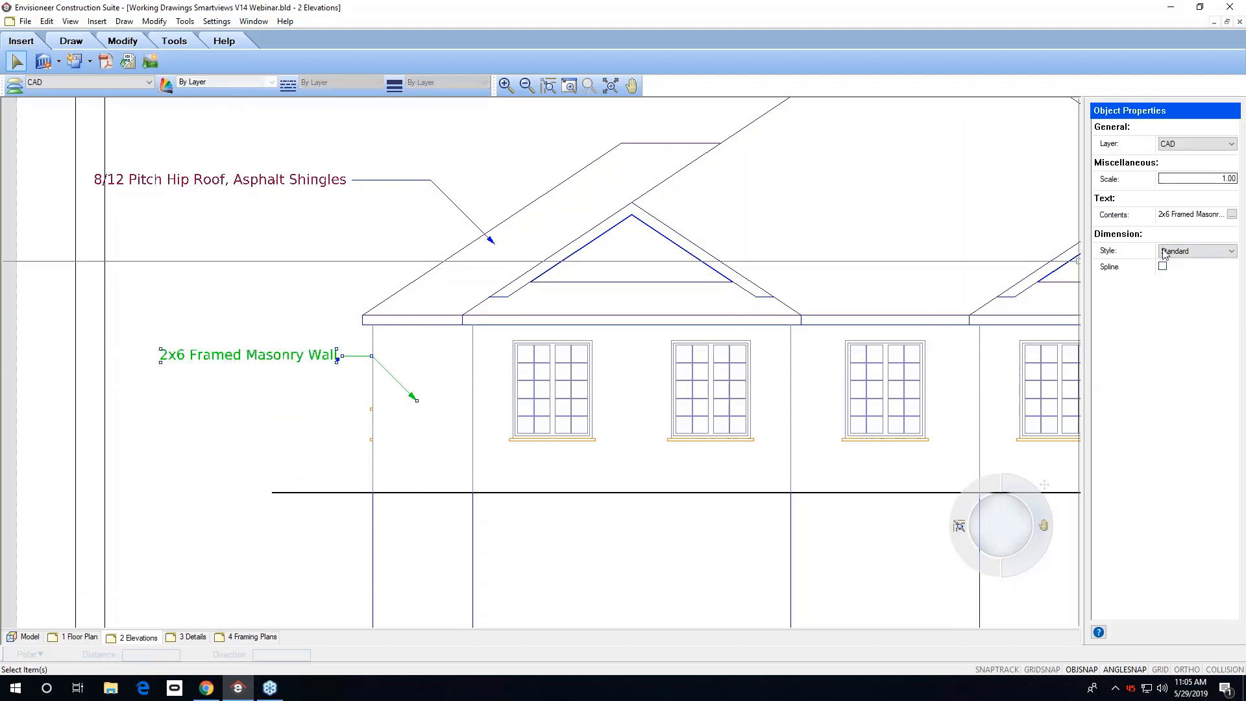
{"action": "left_click", "coordinate": [1233, 215]}
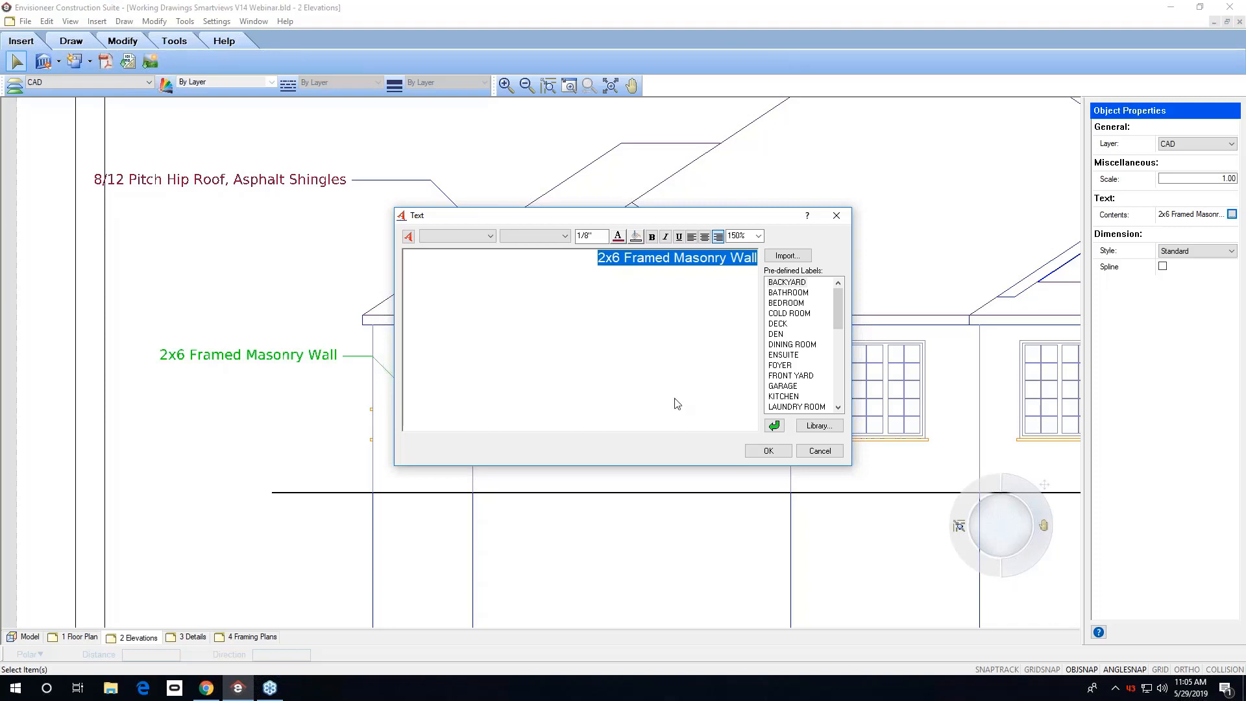
{"action": "left_click", "coordinate": [819, 451]}
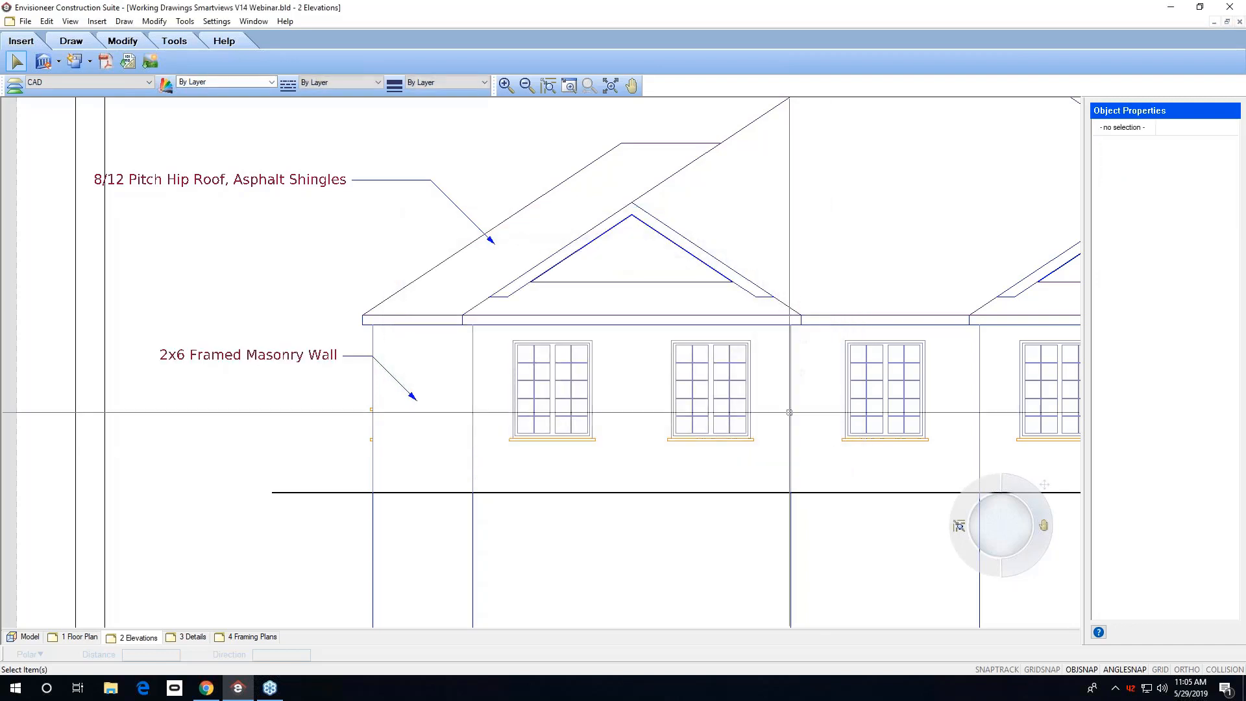
On the 4 Framing Plans sheet, draw a member spacing note line across the floor joists.
{"action": "left_click", "coordinate": [610, 86]}
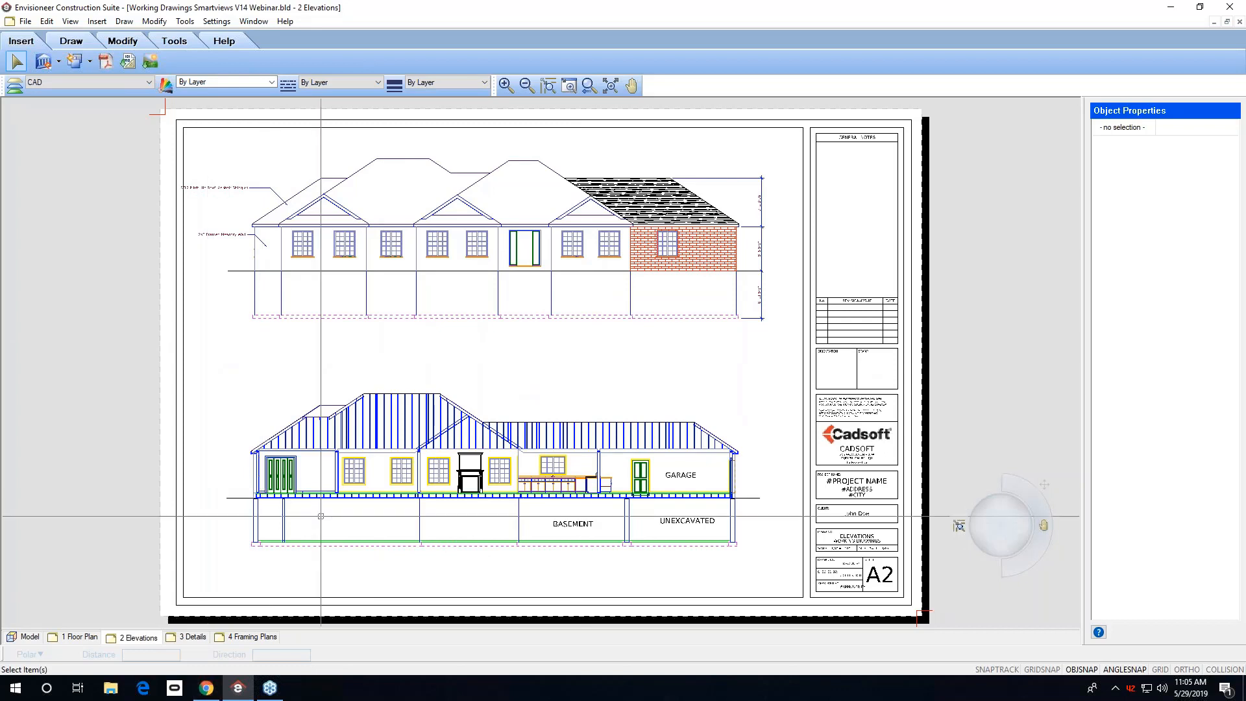
{"action": "left_click", "coordinate": [259, 637]}
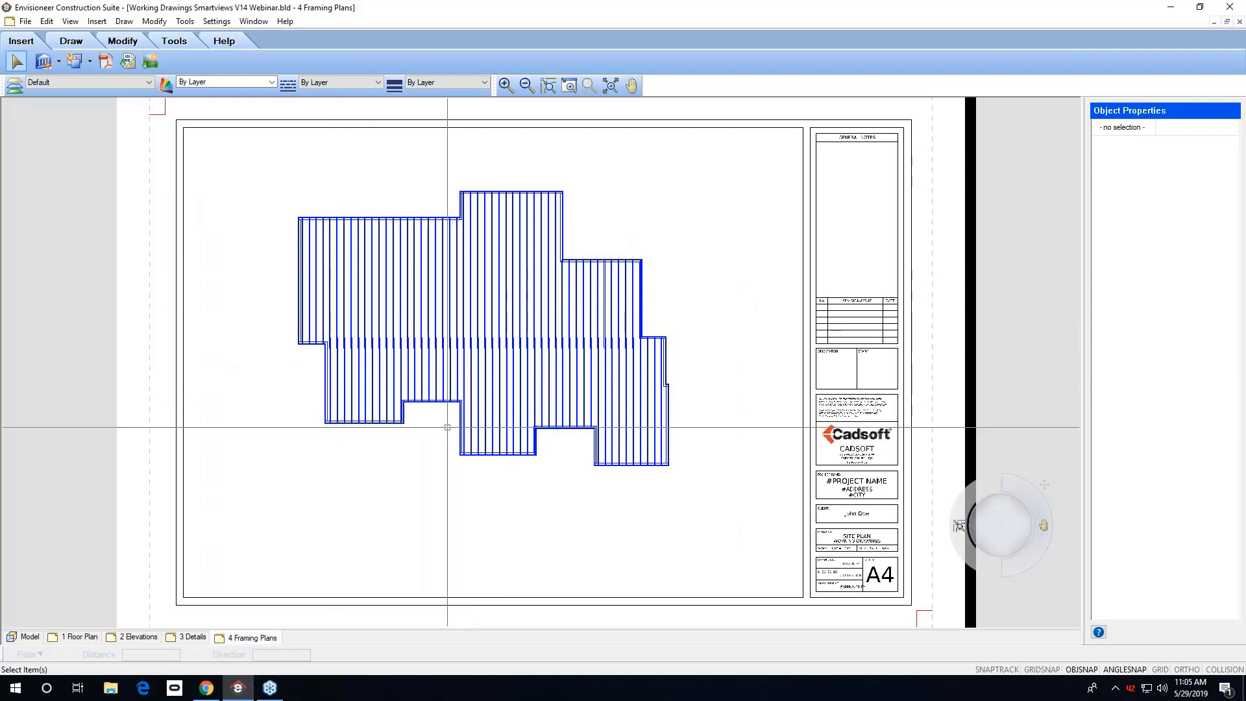
{"action": "left_click", "coordinate": [43, 65]}
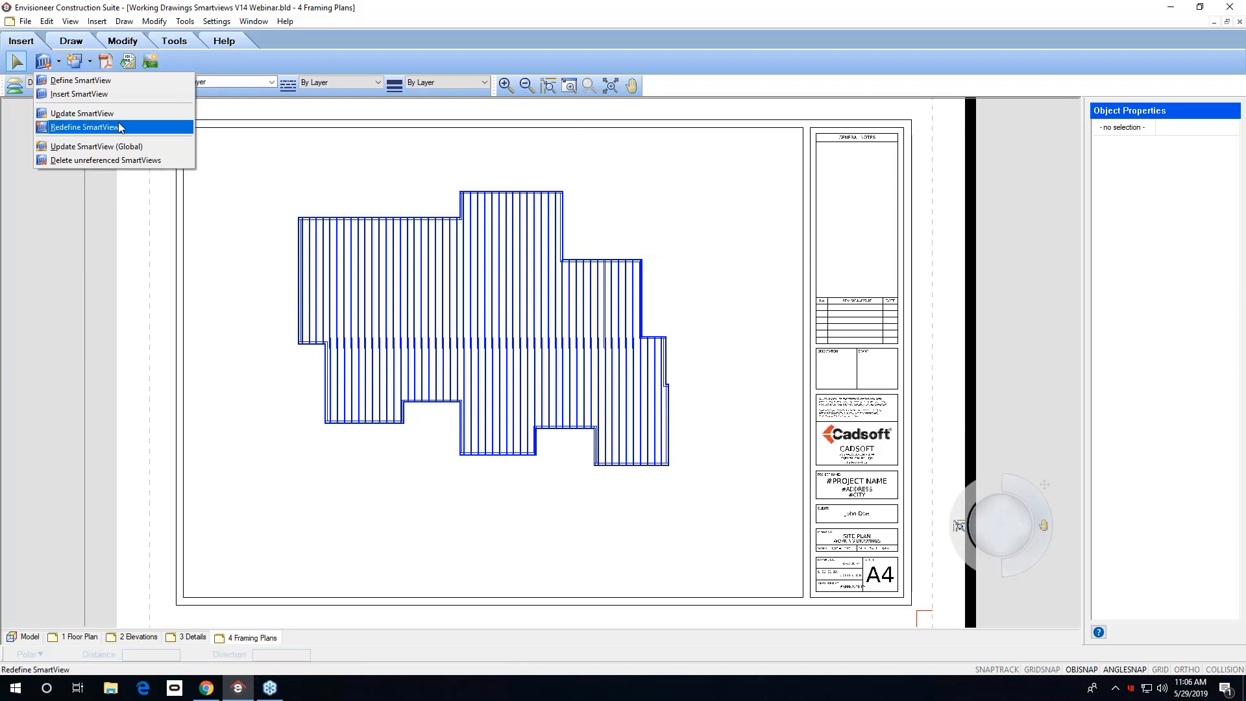
{"action": "left_click", "coordinate": [124, 22]}
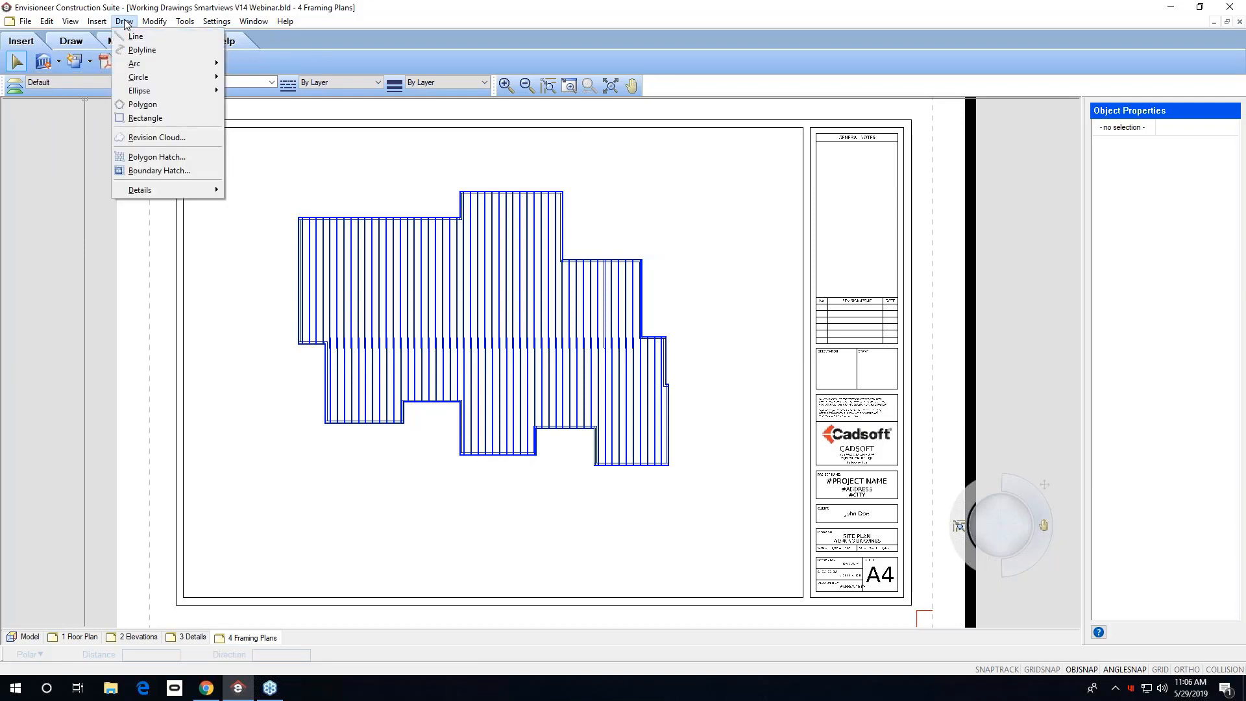
{"action": "mouse_move", "coordinate": [159, 195]}
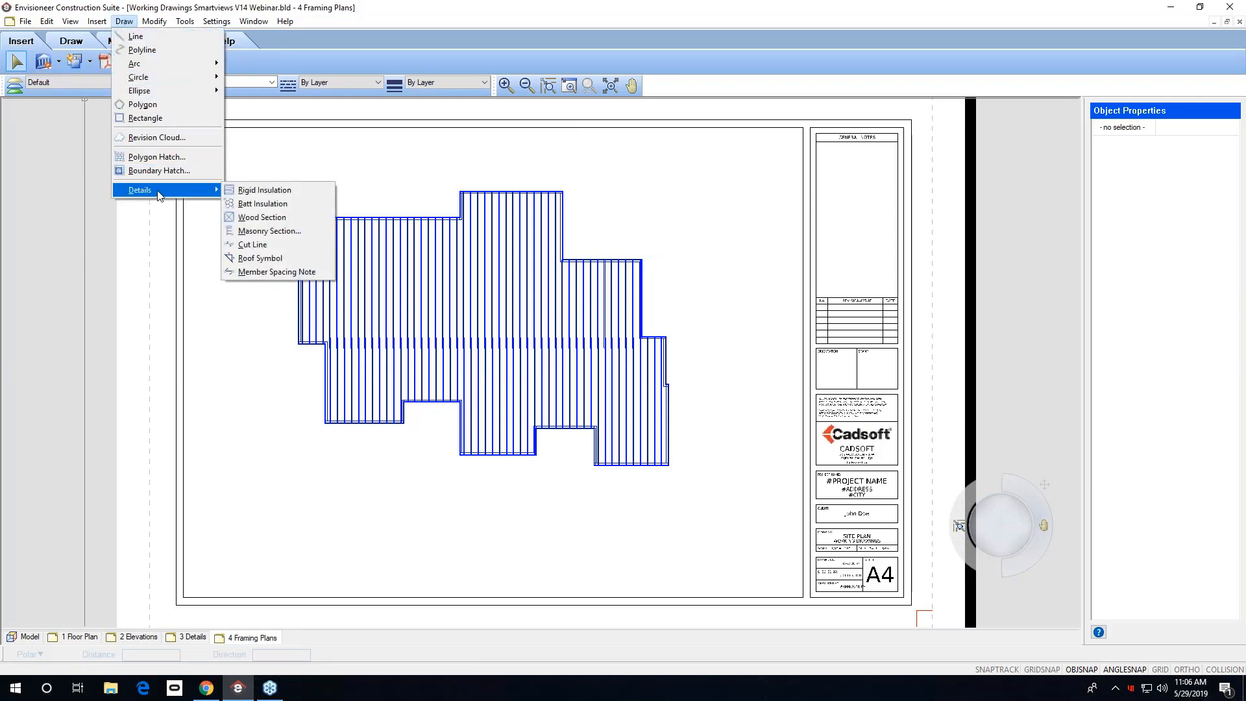
{"action": "left_click", "coordinate": [269, 272]}
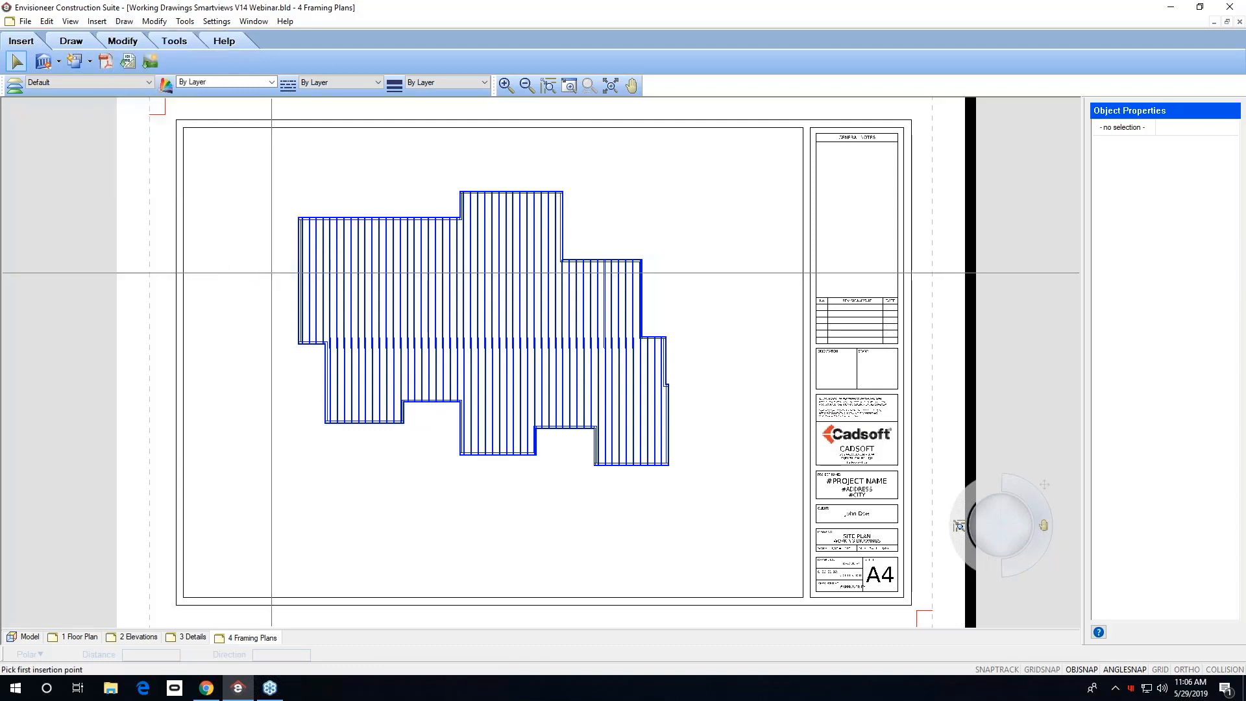
{"action": "left_click", "coordinate": [303, 287]}
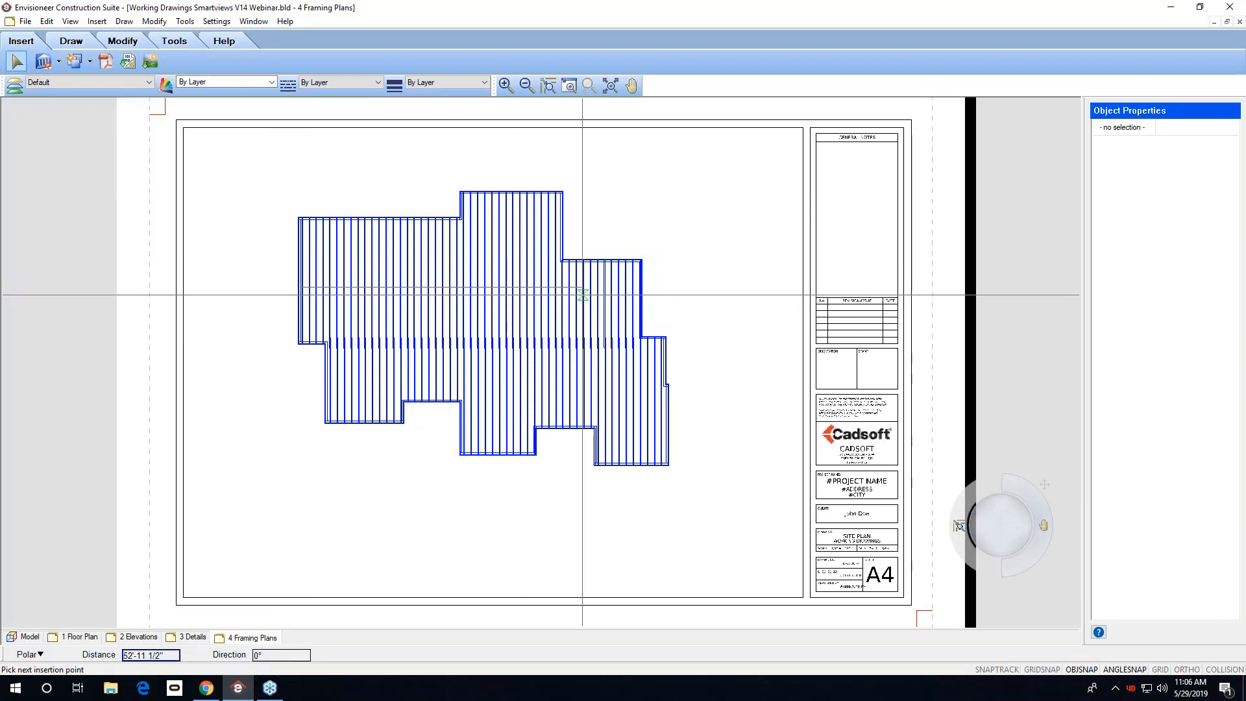
{"action": "left_click", "coordinate": [642, 283]}
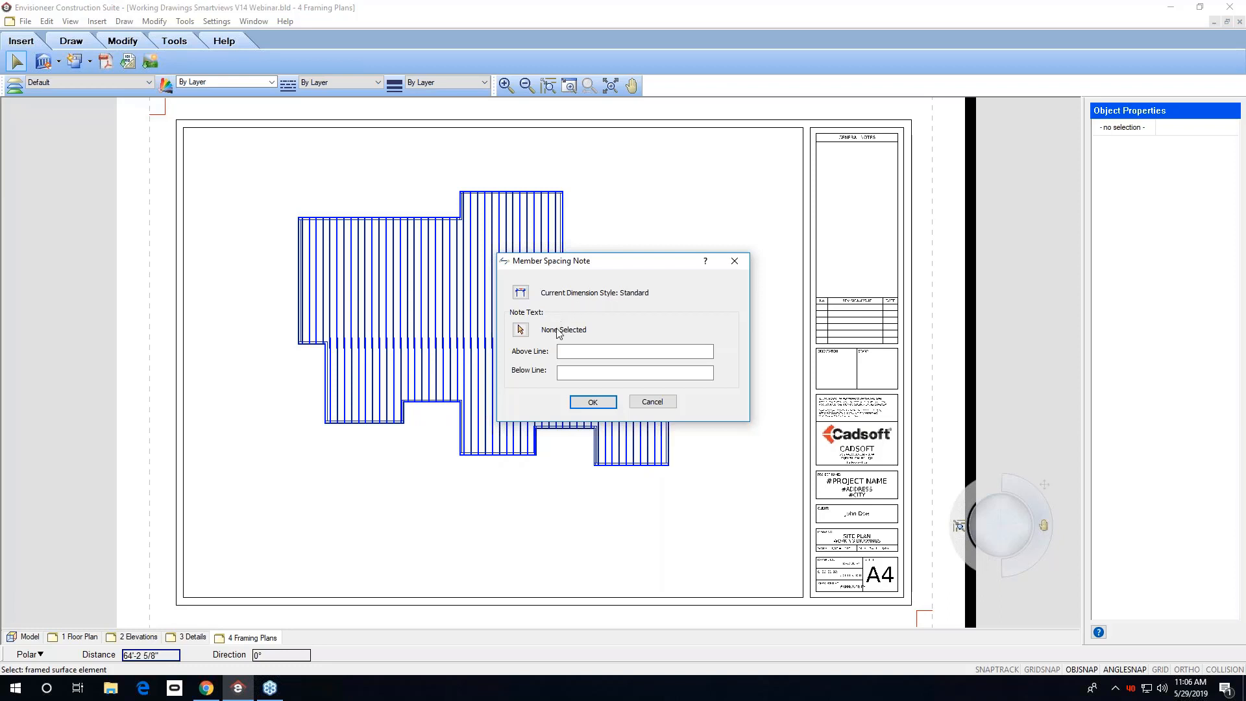
Pick the joists as the member and set the note to 2x10 SPF Joists @ 16" o.c above and c/w blocking below.
{"action": "left_click", "coordinate": [571, 353]}
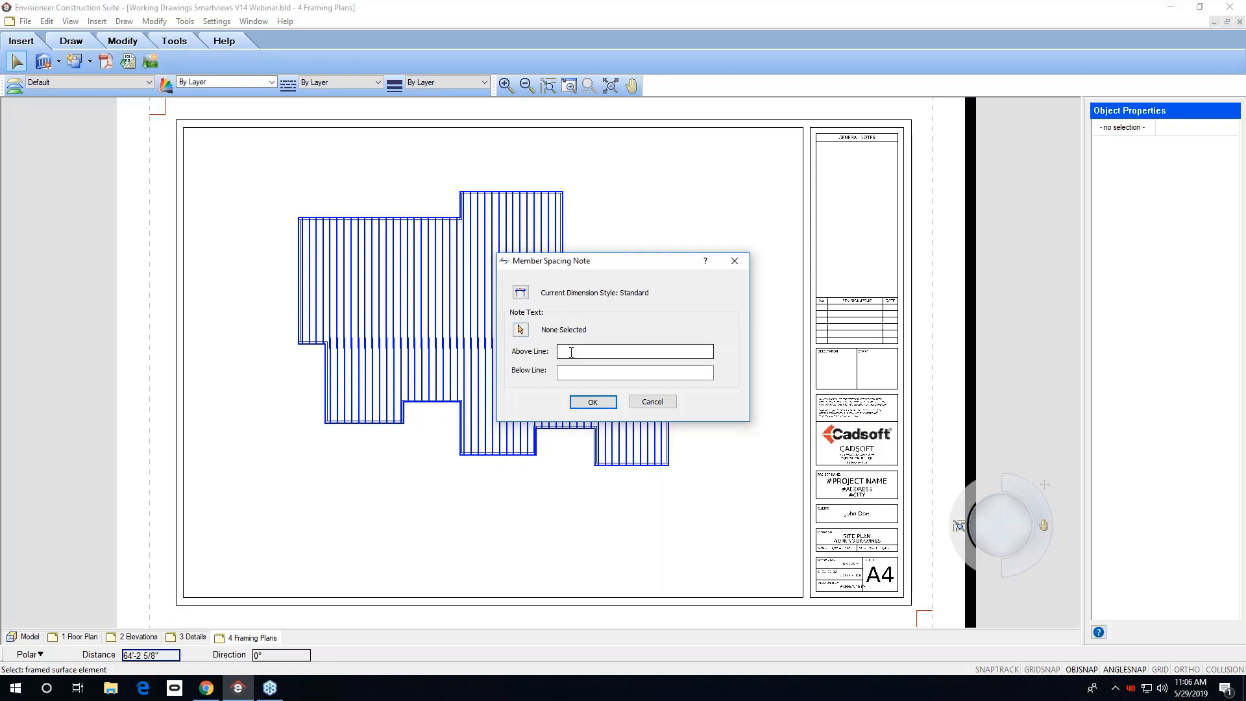
{"action": "left_click", "coordinate": [521, 329]}
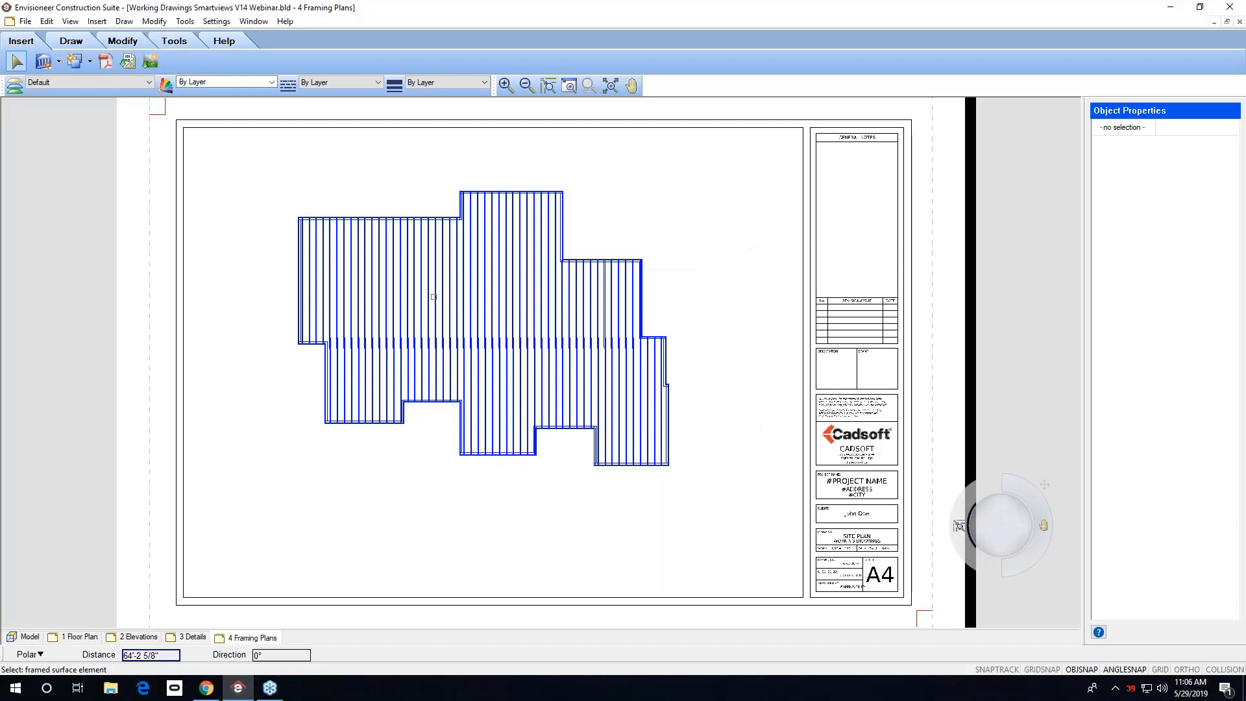
{"action": "left_click", "coordinate": [309, 255]}
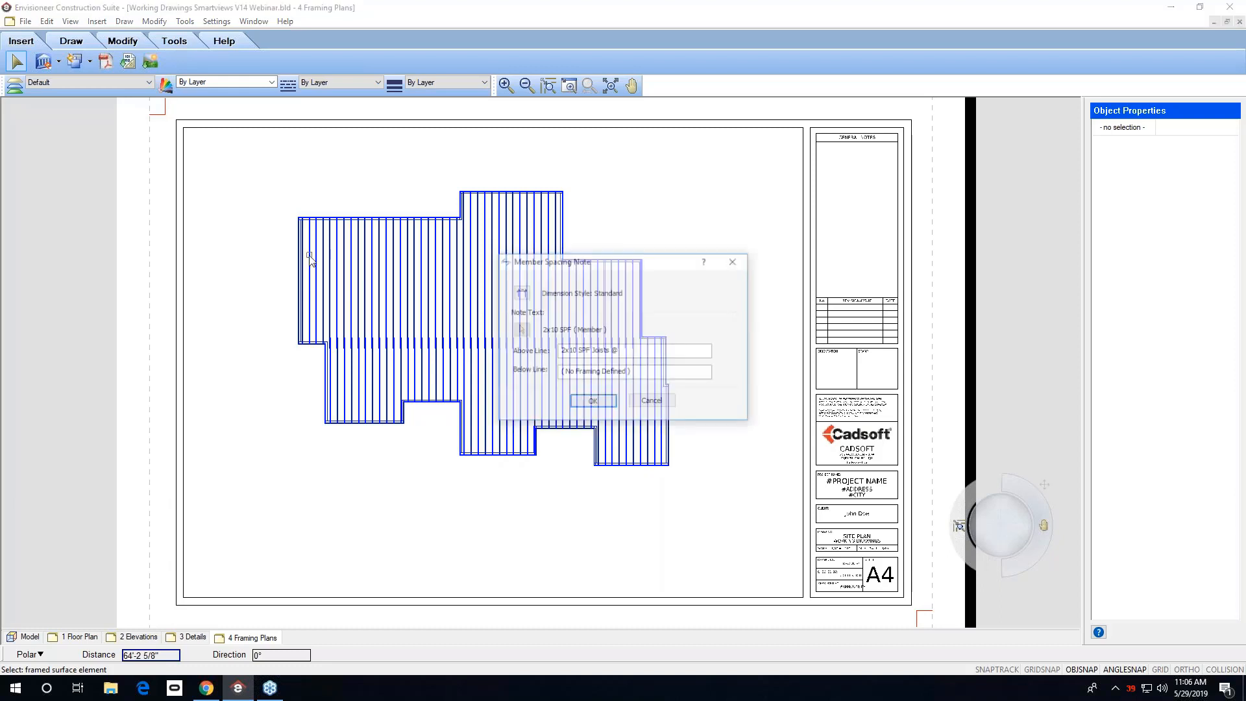
{"action": "left_click", "coordinate": [631, 372]}
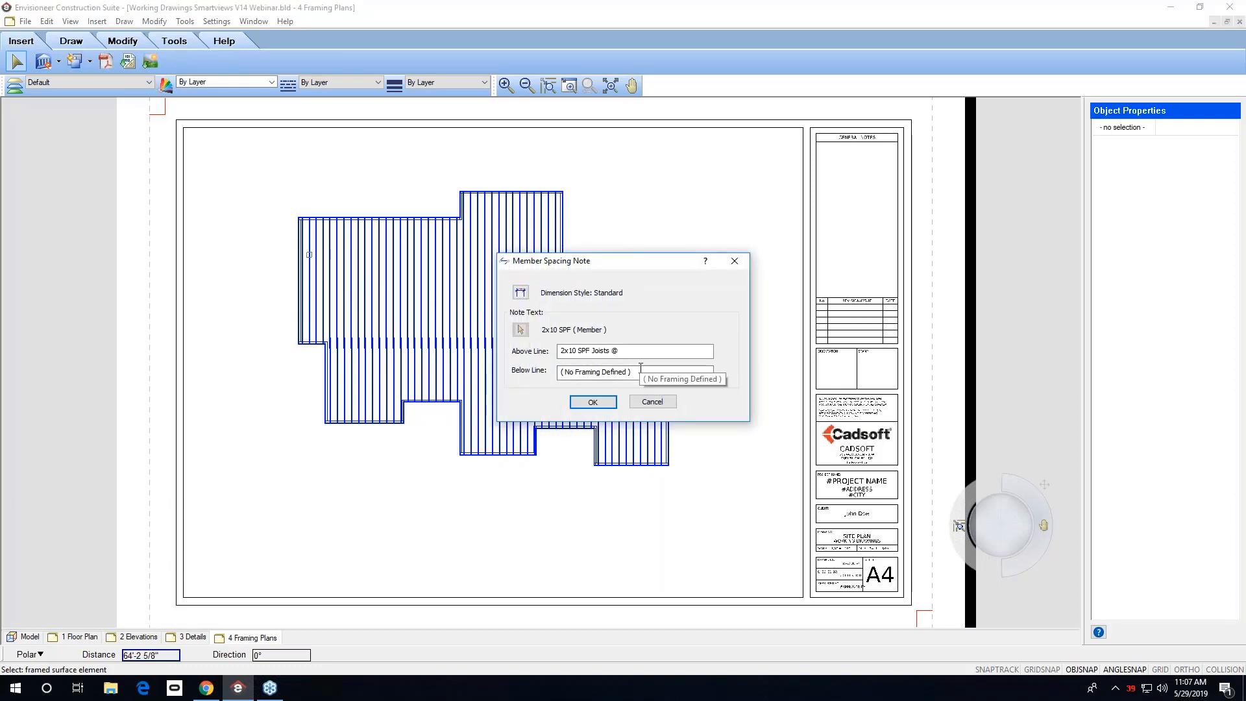
{"action": "left_click", "coordinate": [632, 350]}
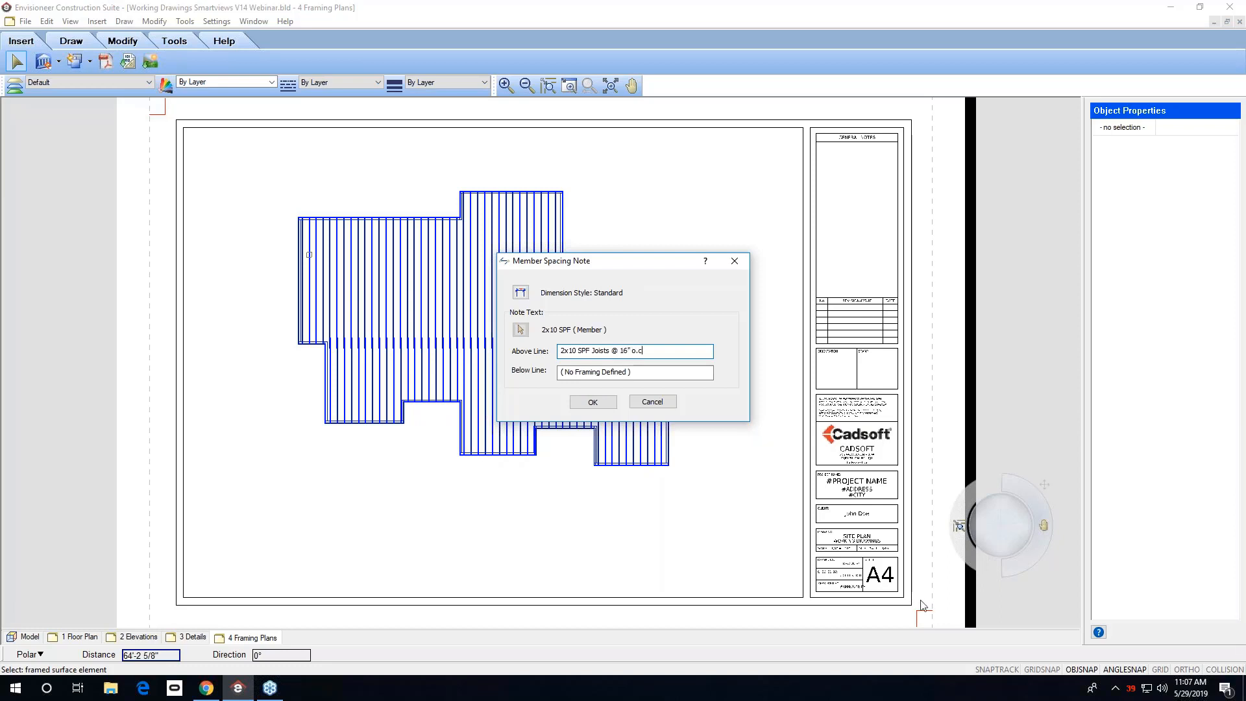
{"action": "left_click_drag", "start_coordinate": [688, 373], "coordinate": [556, 367]}
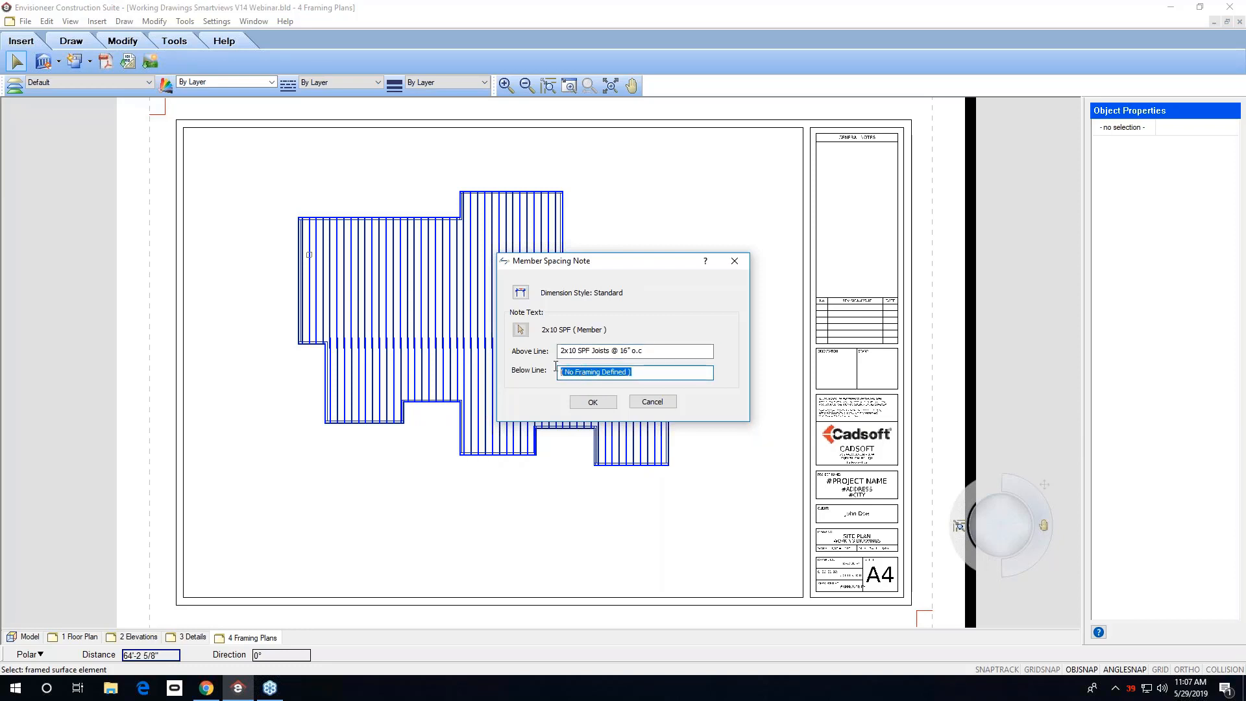
{"action": "type", "text": "c/w blocking"}
{"action": "left_click", "coordinate": [593, 402]}
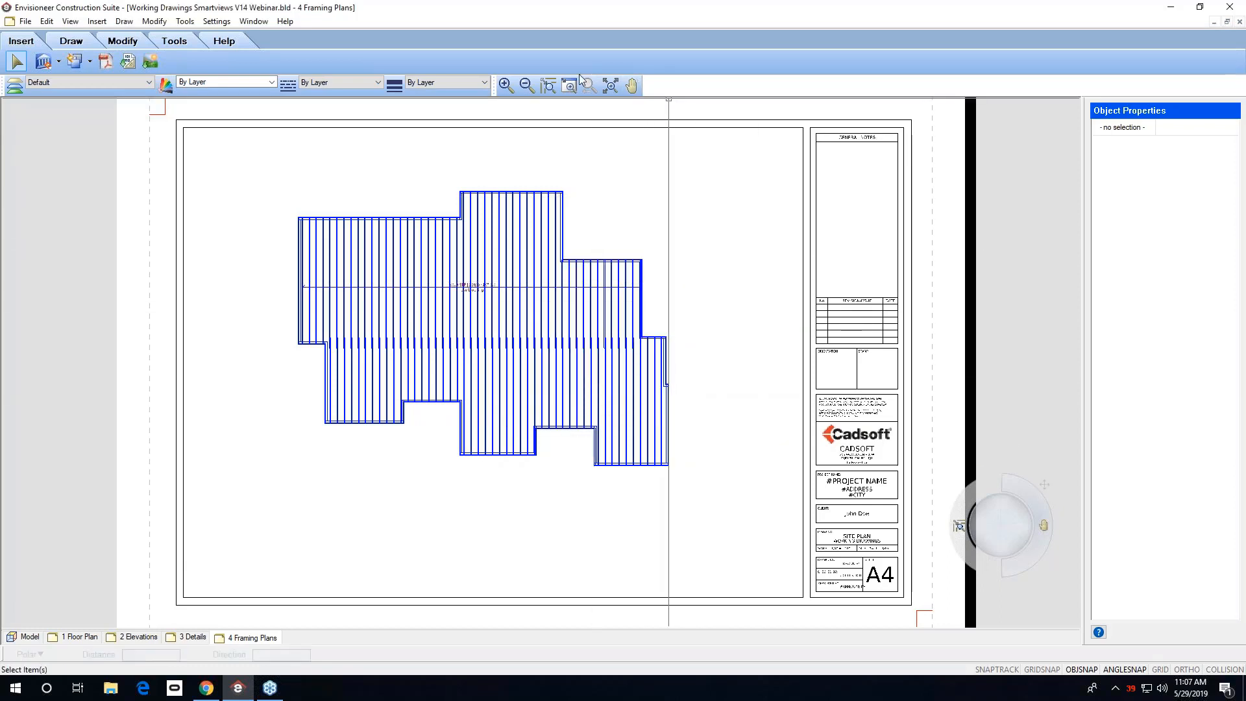
On the 1 Floor Plan sheet, add a member spacing note across the living/dining room reading hardwood flooring throughout room.
{"action": "right_click_drag", "start_coordinate": [649, 250], "coordinate": [291, 337]}
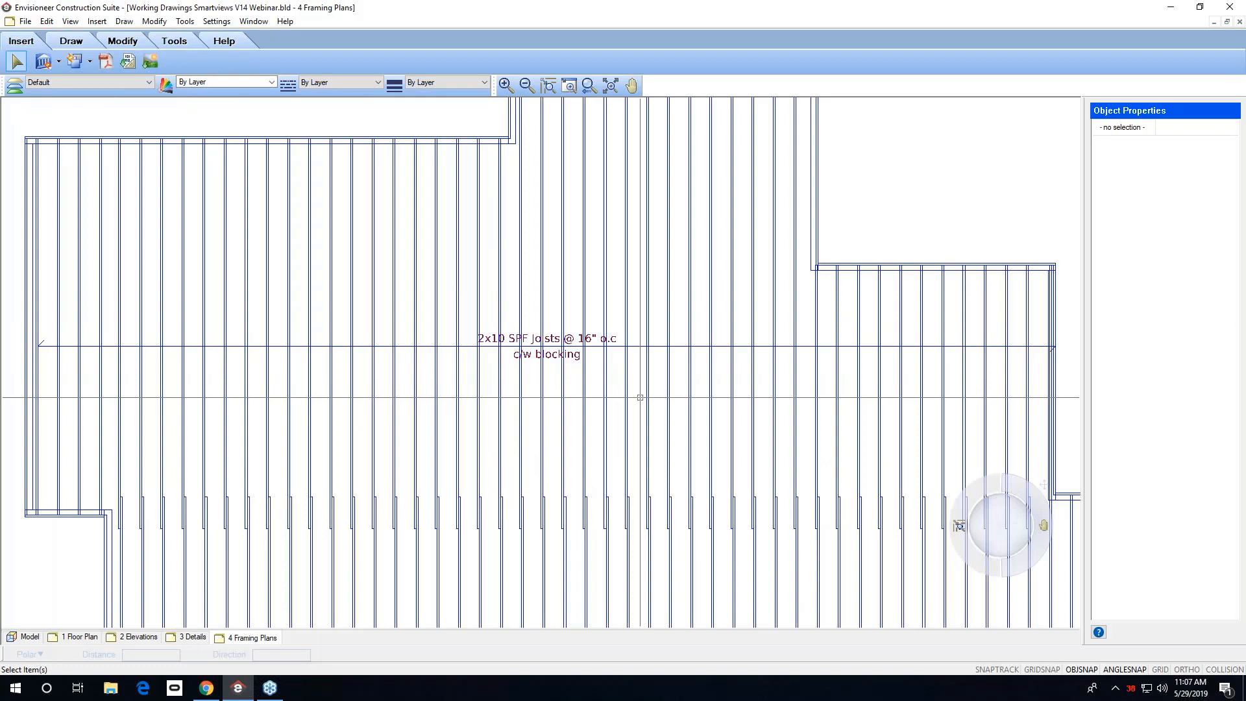
{"action": "left_click", "coordinate": [90, 639]}
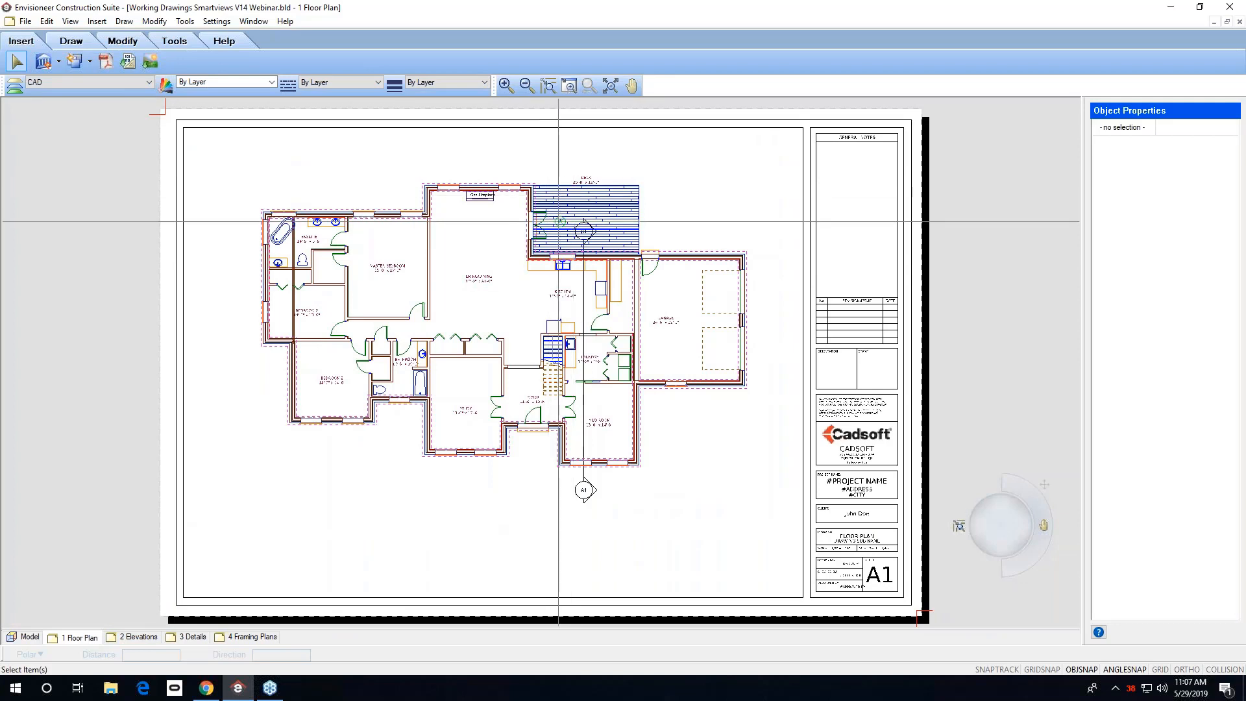
{"action": "mouse_move", "coordinate": [555, 176]}
{"action": "left_mouse_down"}
{"action": "mouse_move", "coordinate": [527, 245]}
{"action": "mouse_move", "coordinate": [404, 309]}
{"action": "left_mouse_up"}
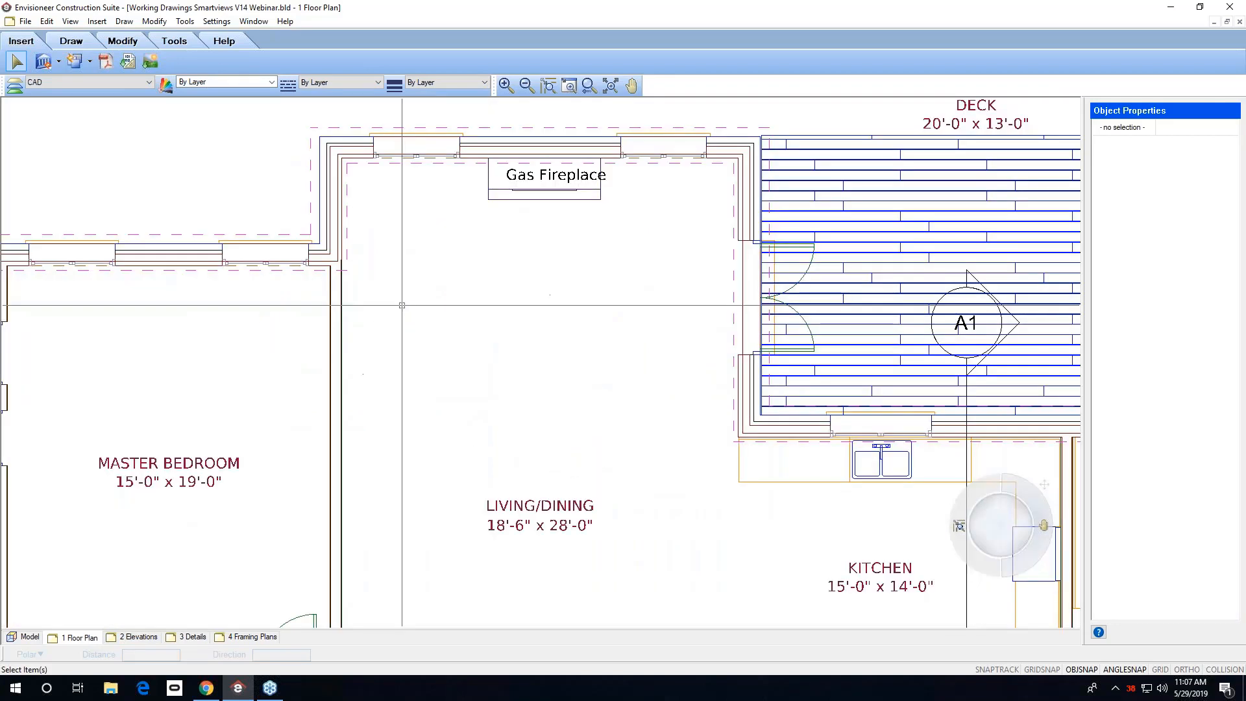
{"action": "left_click", "coordinate": [126, 22]}
{"action": "mouse_move", "coordinate": [194, 189]}
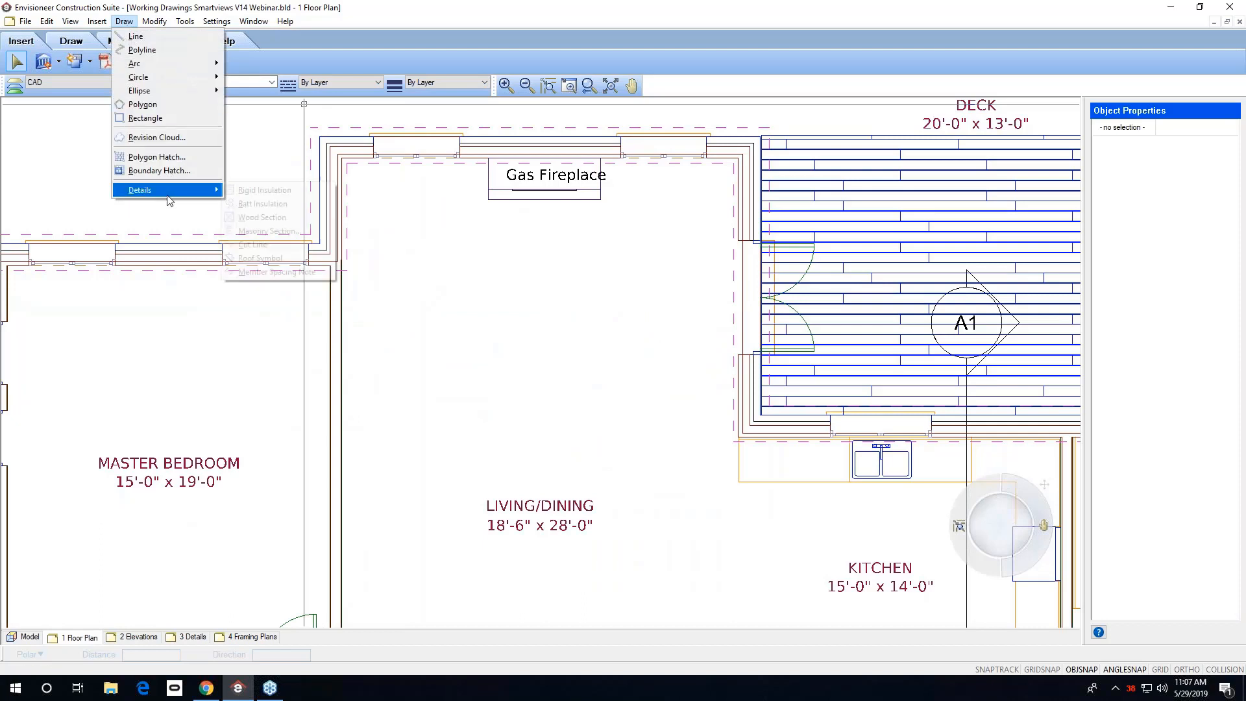
{"action": "left_click", "coordinate": [276, 271]}
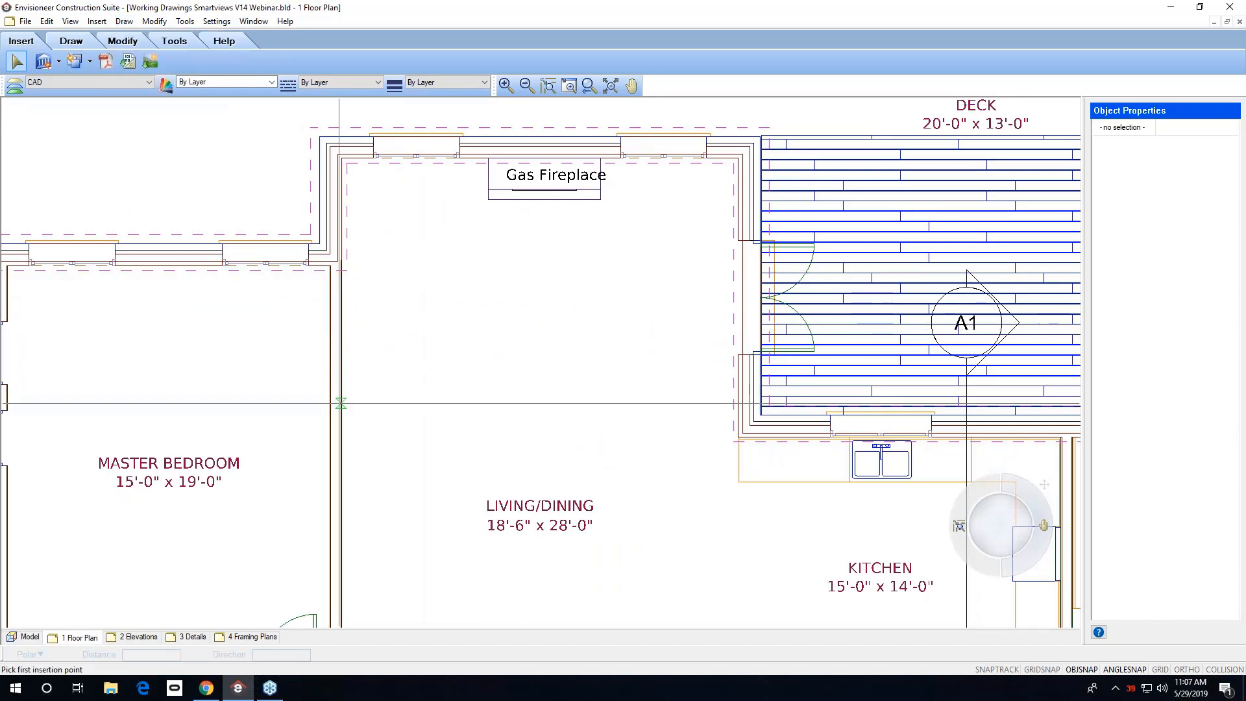
{"action": "left_click", "coordinate": [341, 397]}
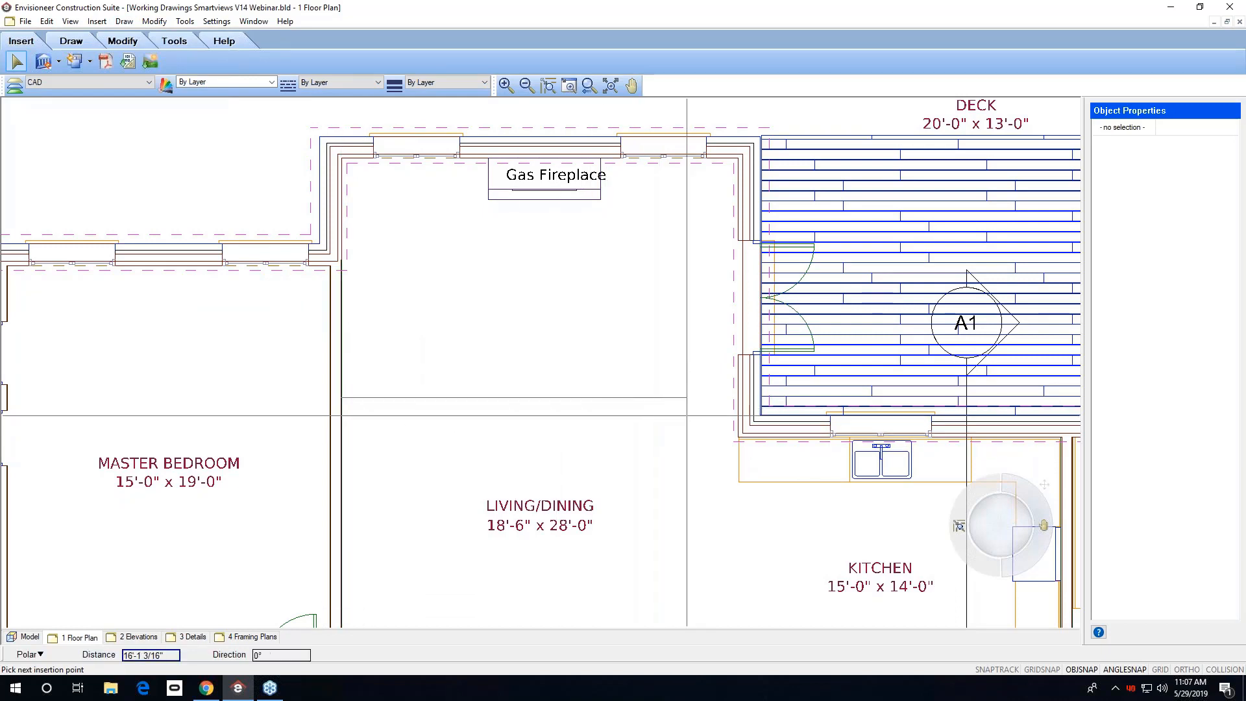
{"action": "left_click", "coordinate": [742, 398]}
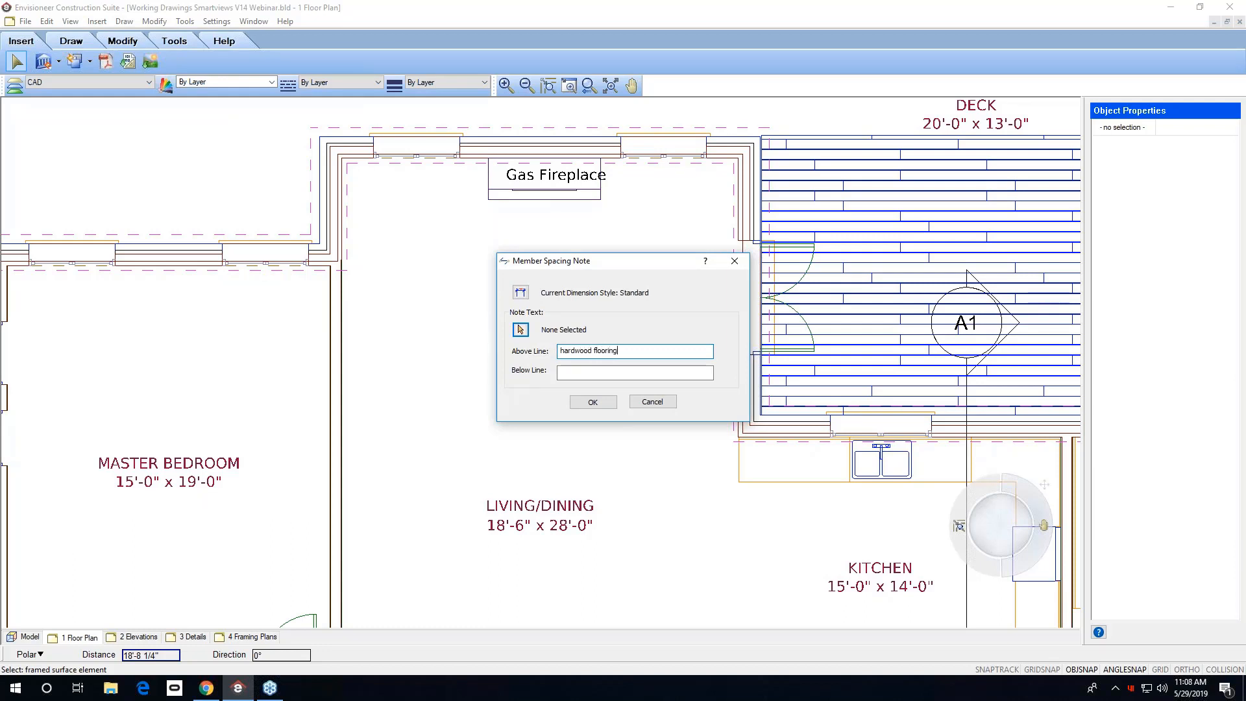
{"action": "left_click", "coordinate": [570, 371]}
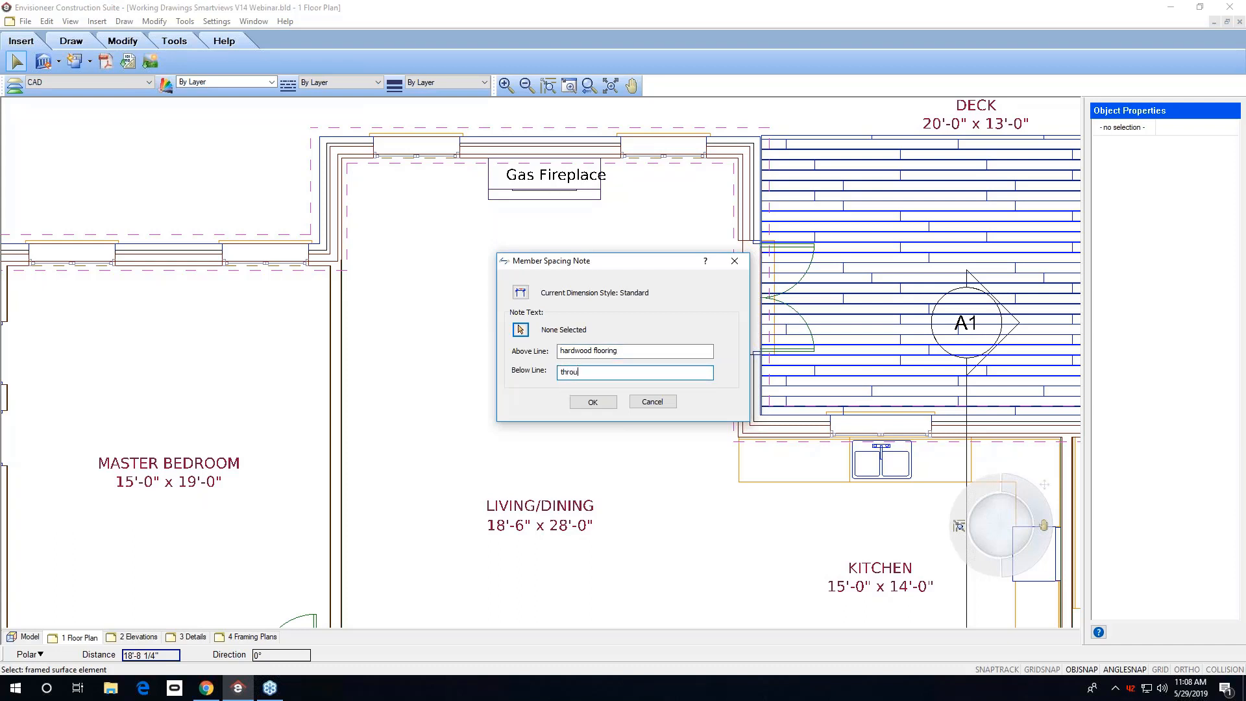
{"action": "type", "text": "throughout room"}
{"action": "left_click", "coordinate": [592, 402]}
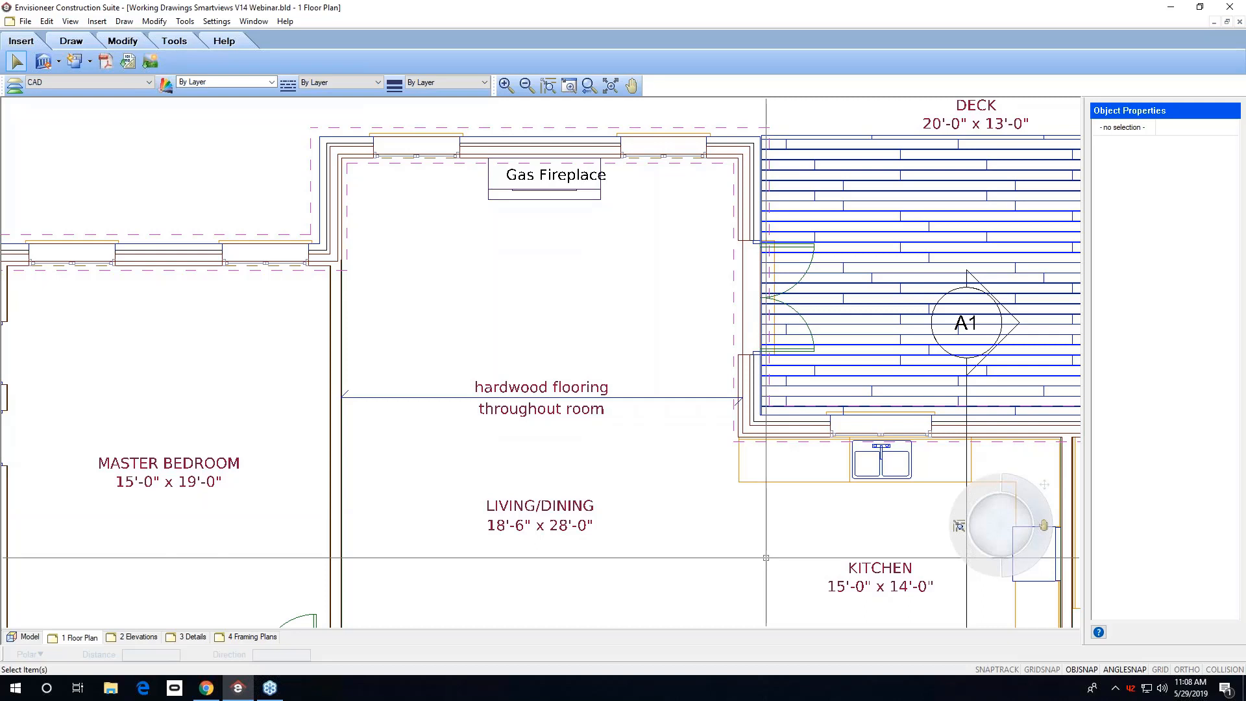
{"action": "left_click", "coordinate": [124, 21]}
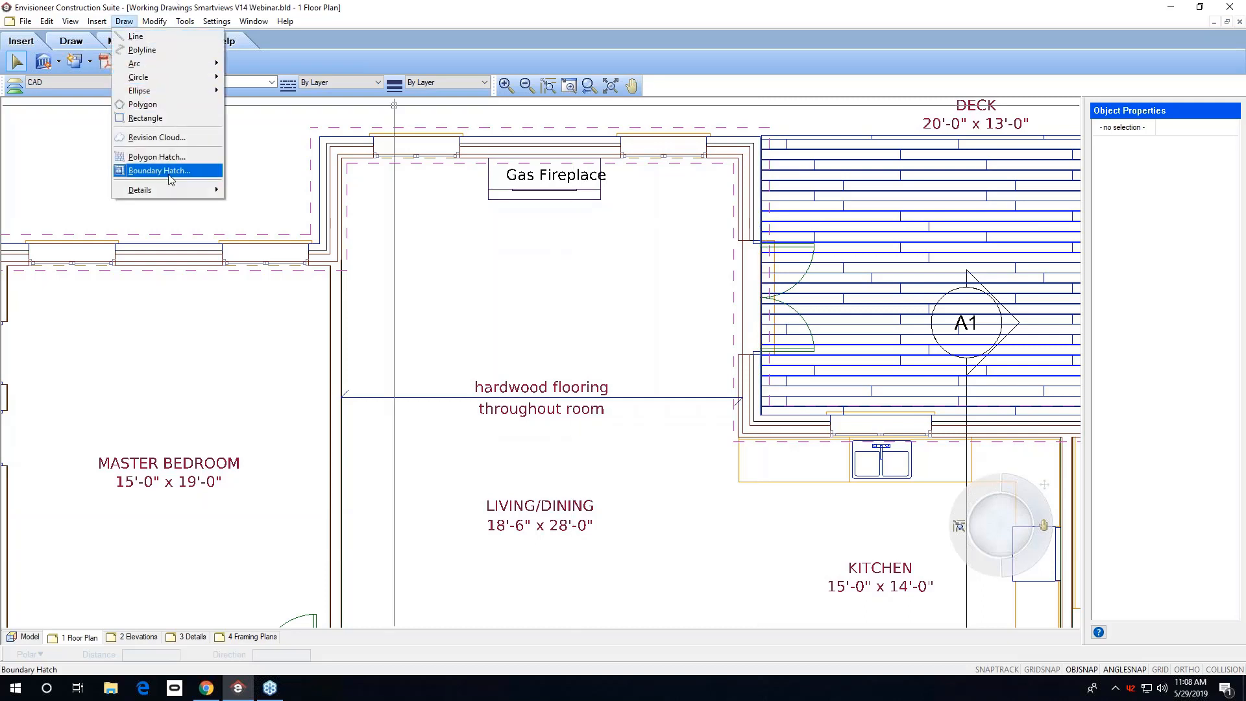
{"action": "mouse_move", "coordinate": [172, 189]}
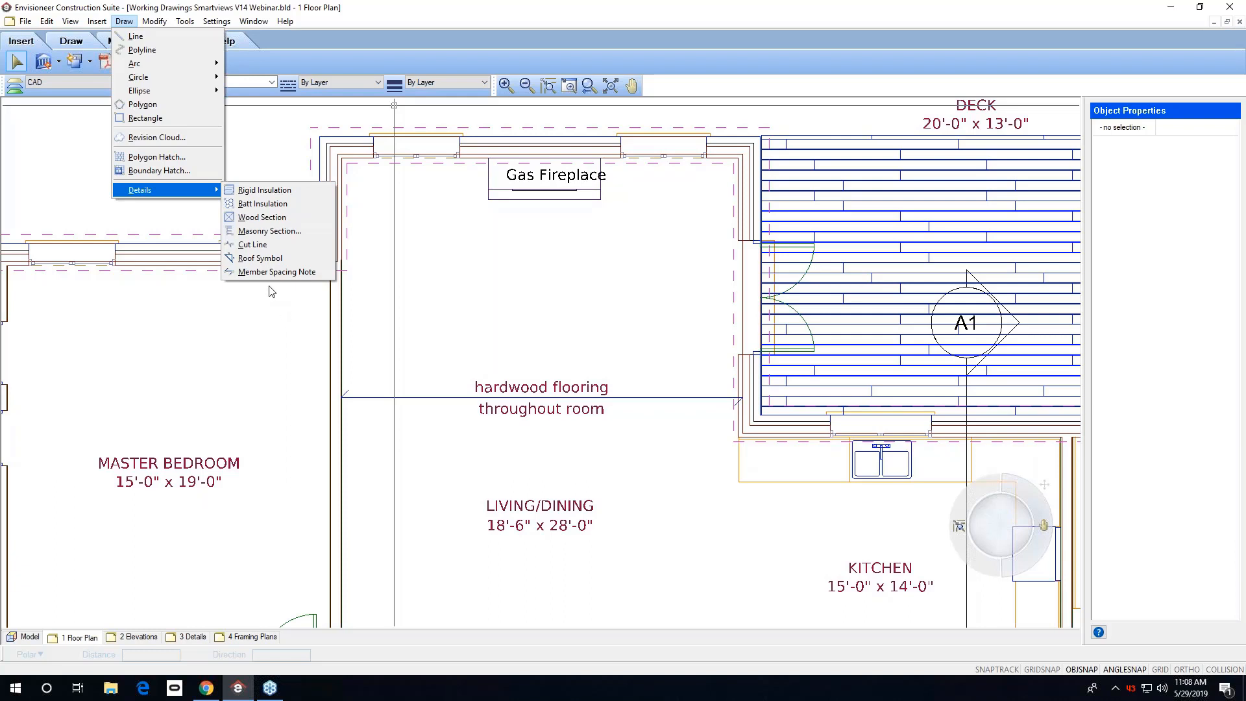
{"action": "mouse_move", "coordinate": [250, 21]}
{"action": "double_click", "coordinate": [389, 12]}
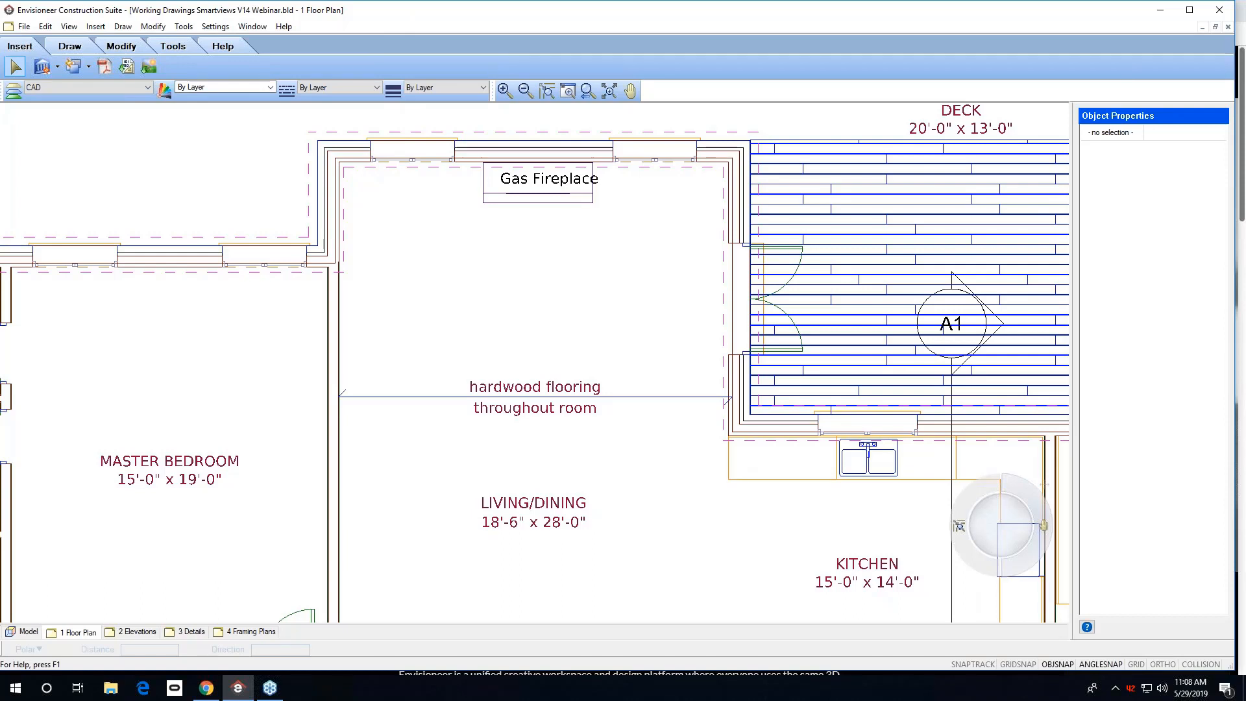
On the 2 Elevations sheet, start a roof slope symbol set to 8 in 12, Marks text style and 1'-6" length.
{"action": "left_click", "coordinate": [138, 632]}
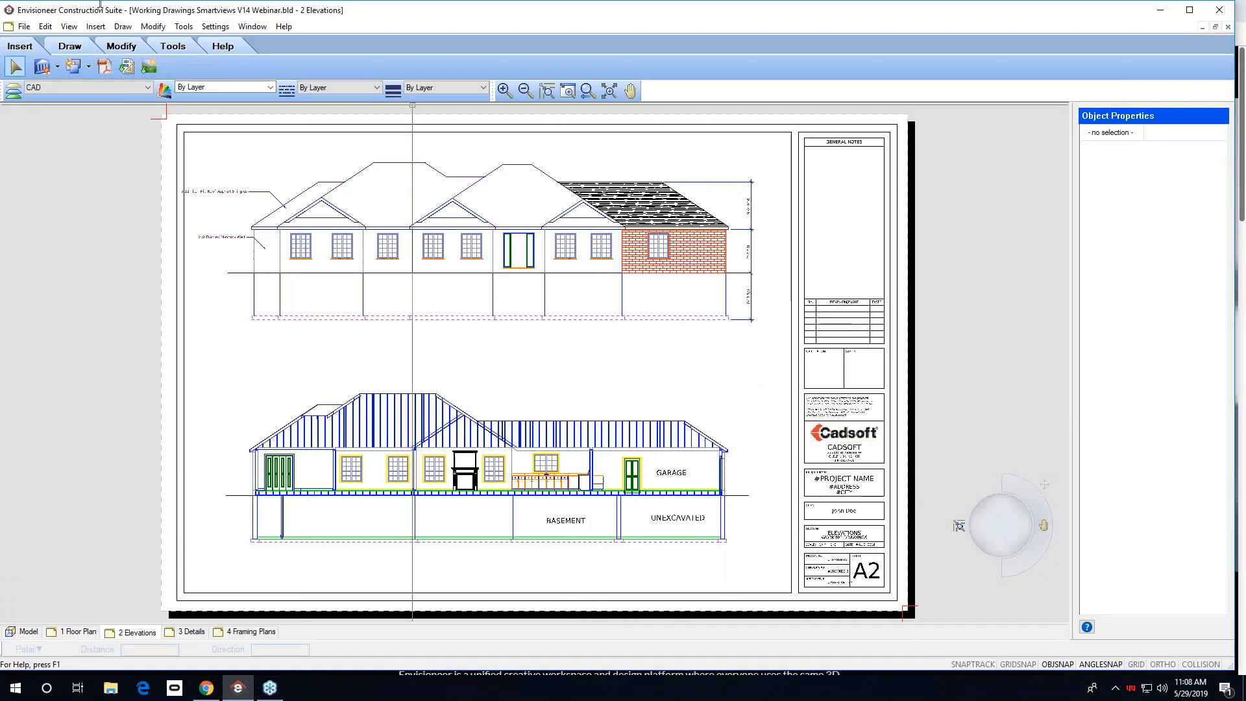
{"action": "left_click", "coordinate": [125, 29]}
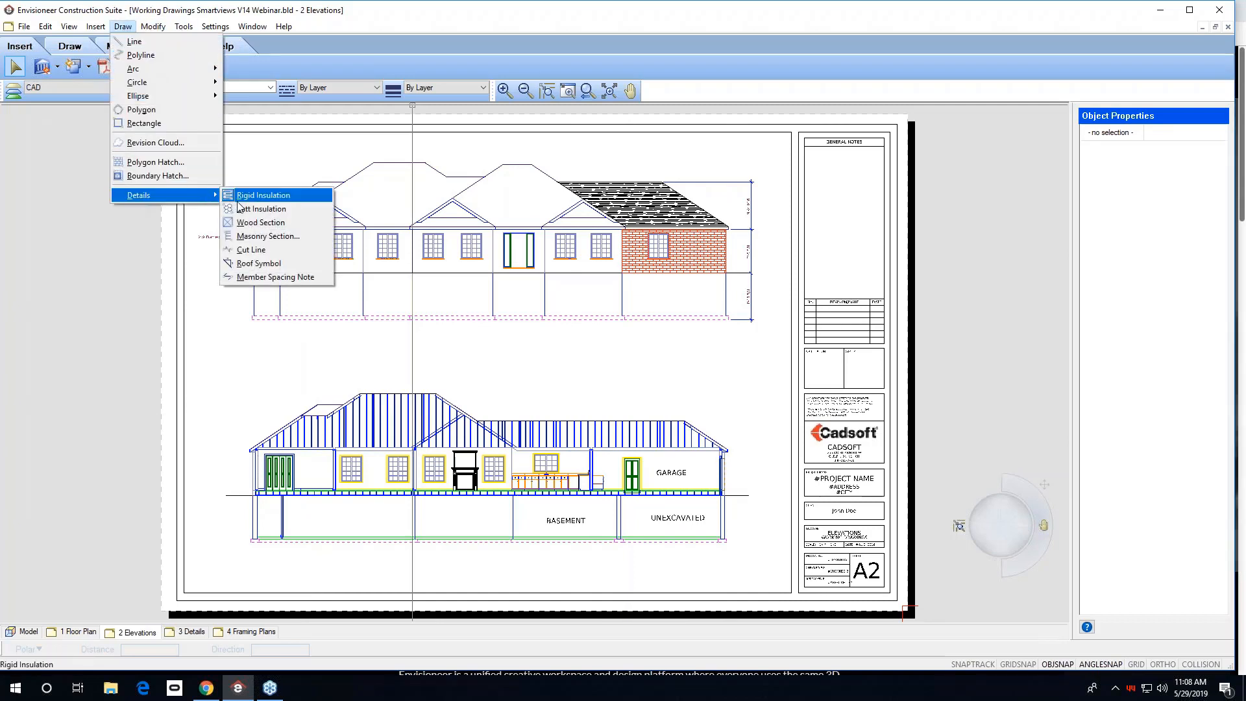
{"action": "left_click", "coordinate": [256, 264]}
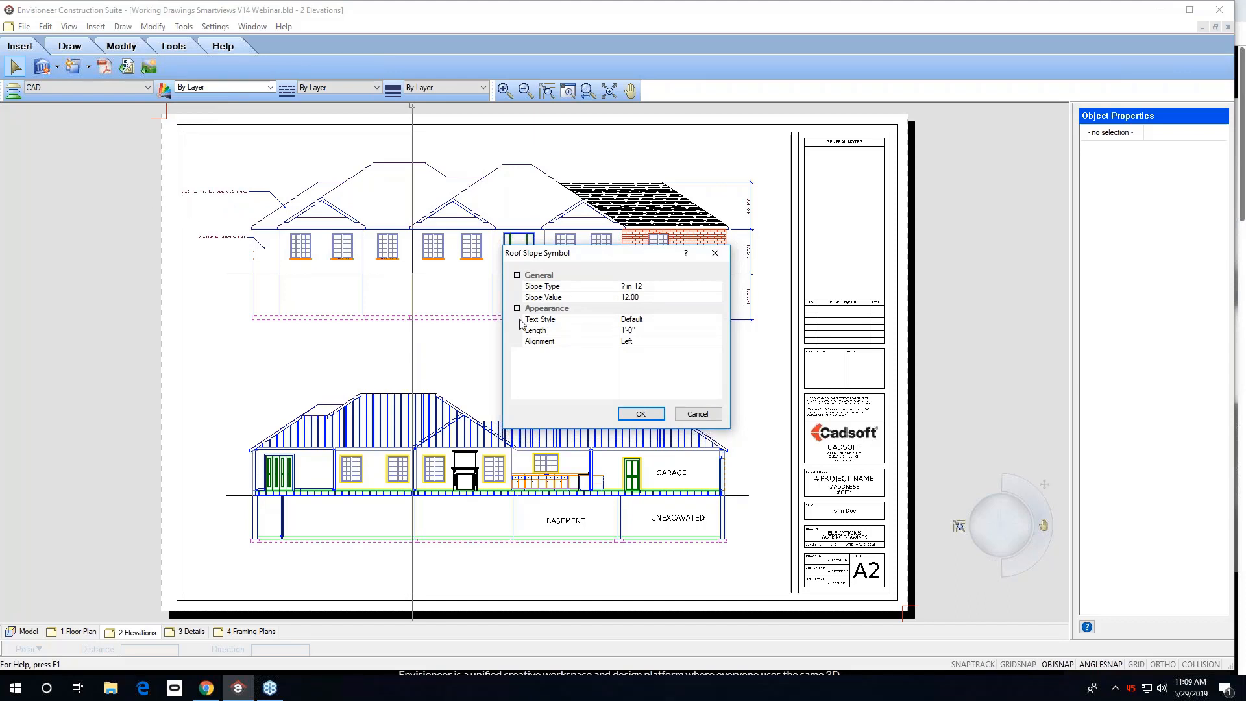
{"action": "left_click", "coordinate": [627, 298]}
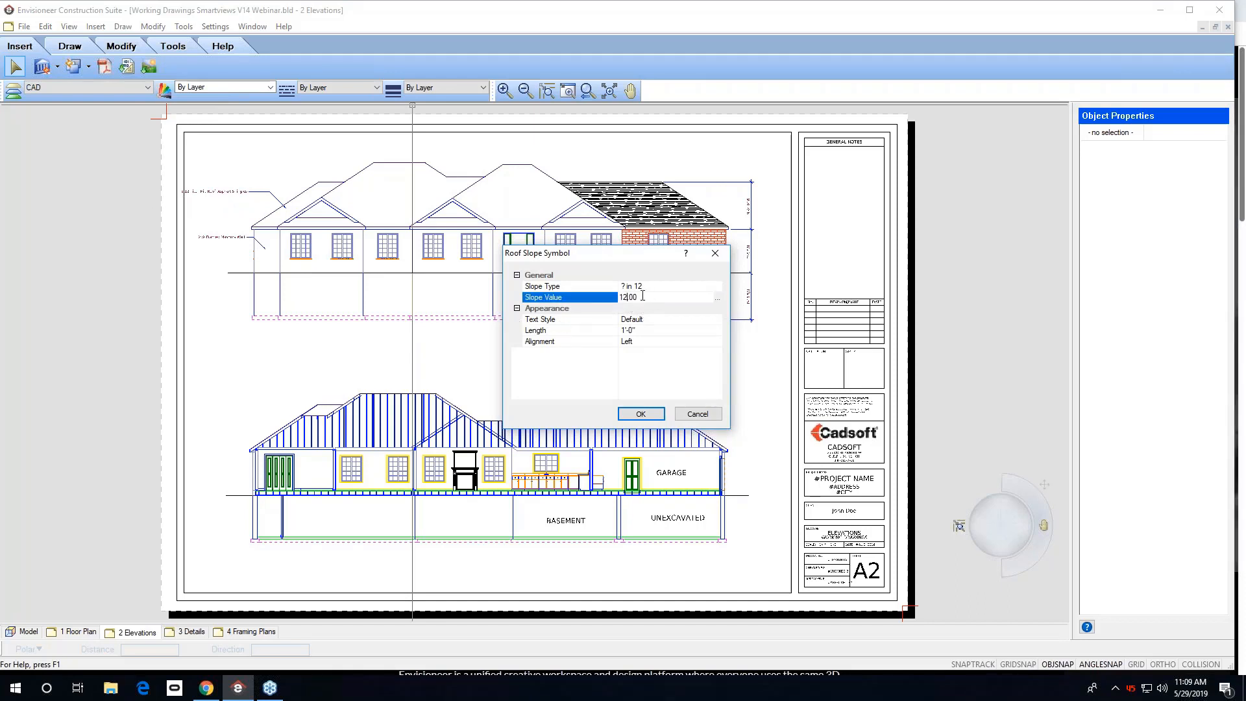
{"action": "left_click_drag", "start_coordinate": [640, 297], "coordinate": [602, 307]}
{"action": "type", "text": "8"}
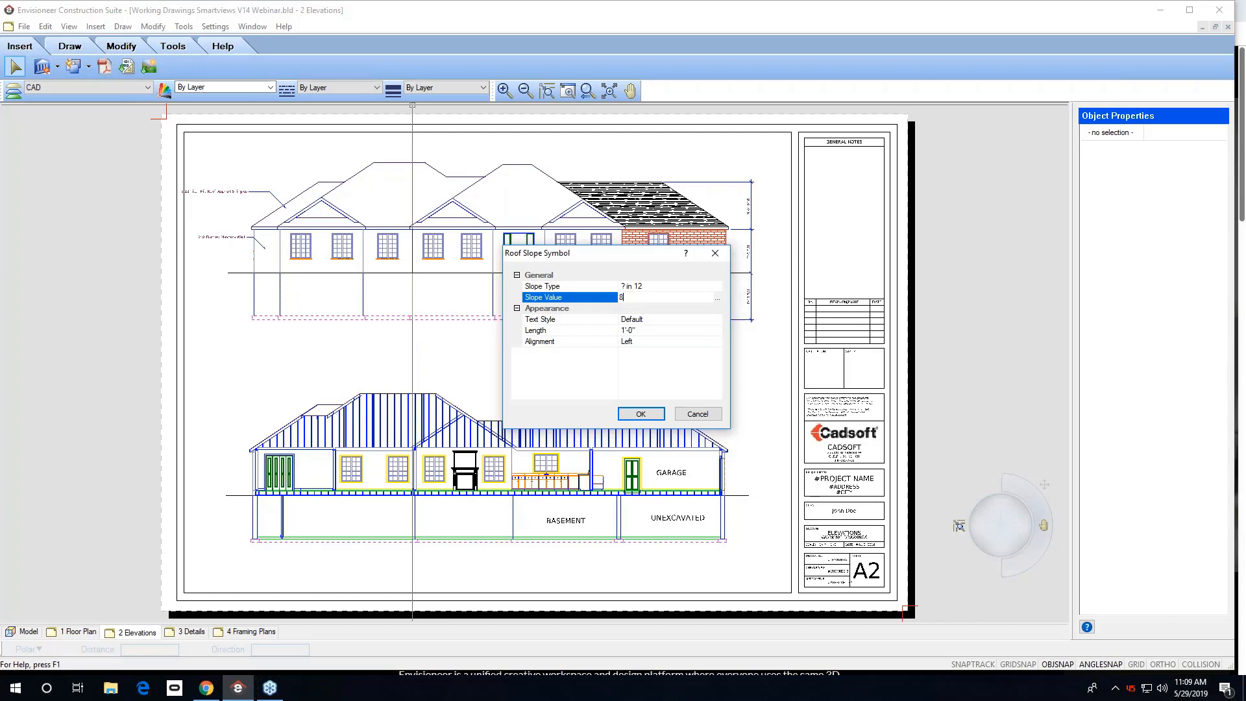
{"action": "left_click", "coordinate": [688, 319]}
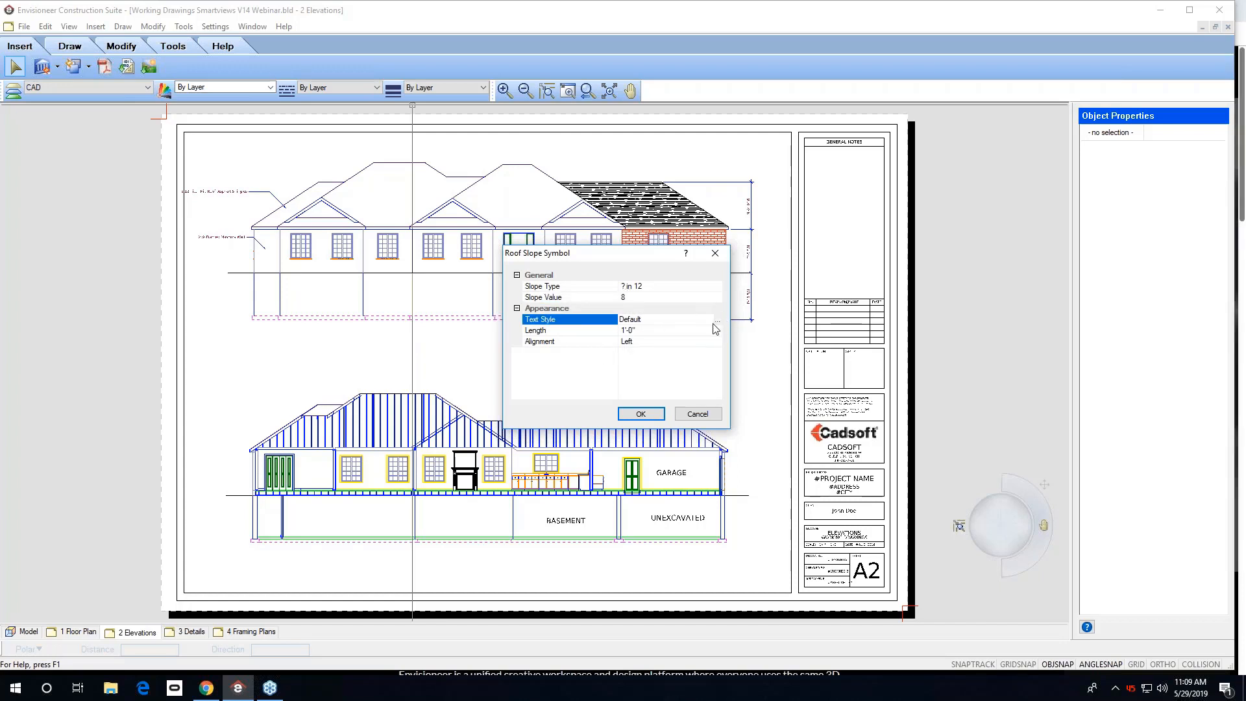
{"action": "left_click", "coordinate": [718, 320]}
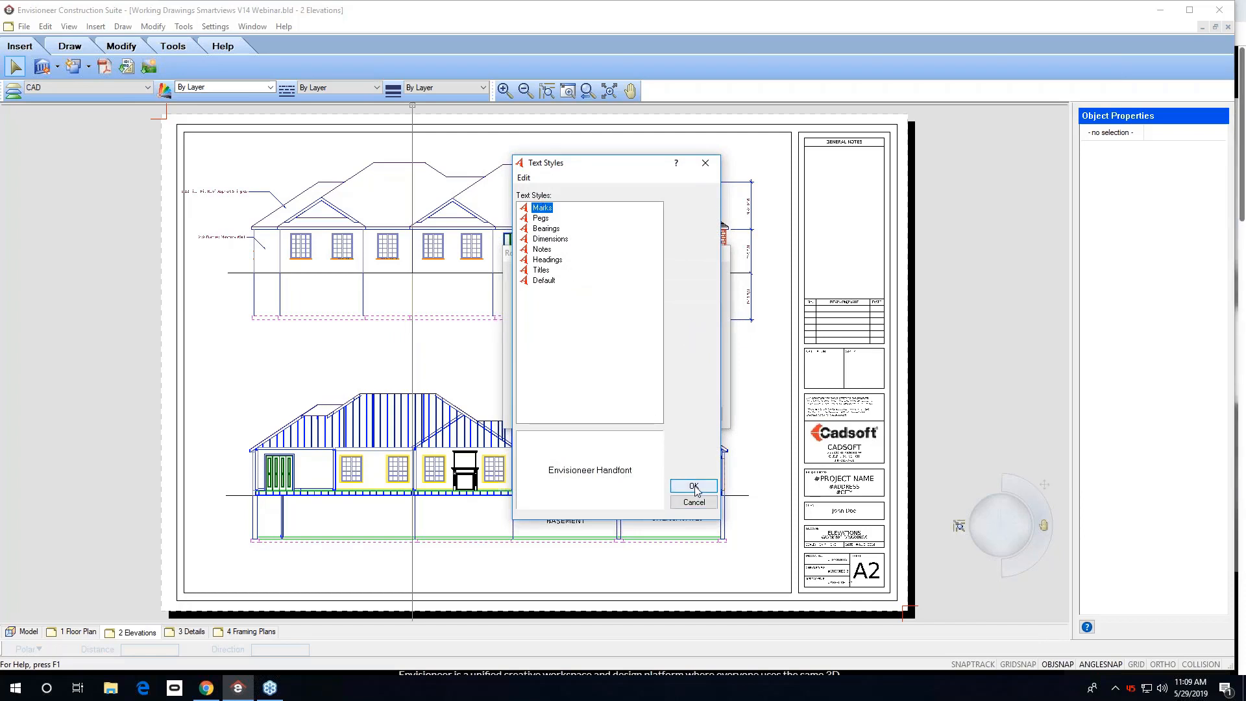
{"action": "left_click", "coordinate": [693, 487]}
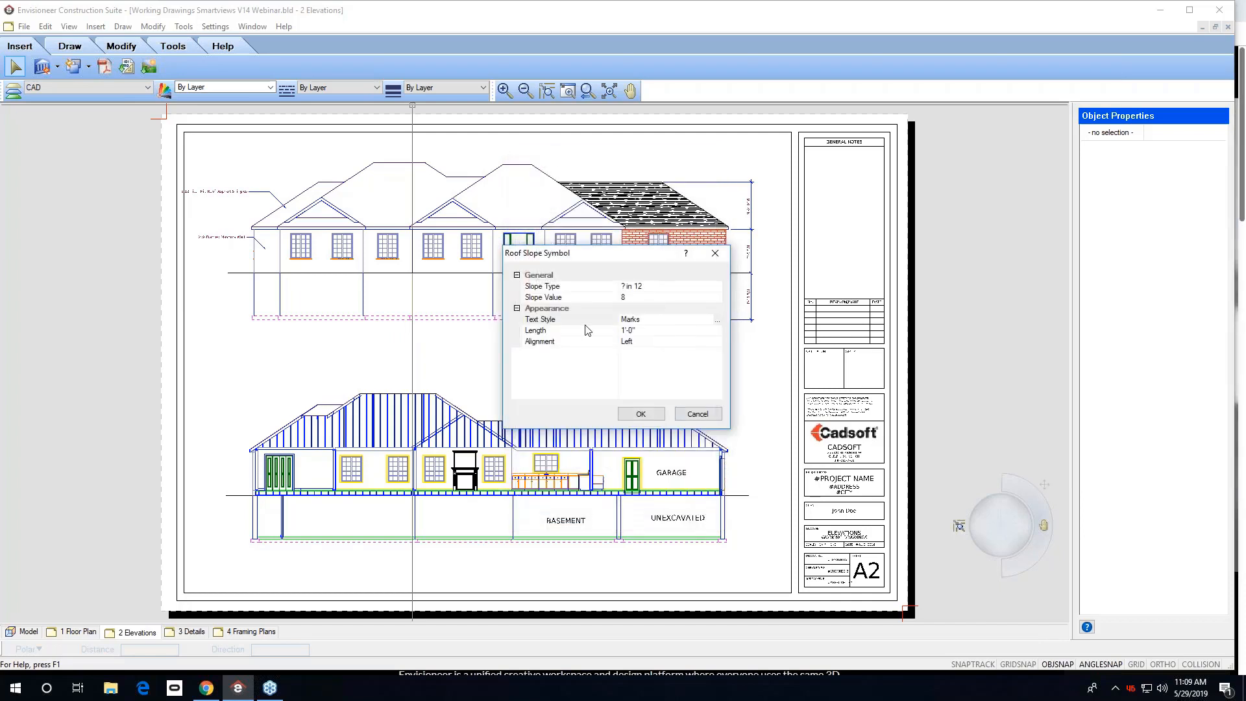
{"action": "left_click", "coordinate": [651, 332]}
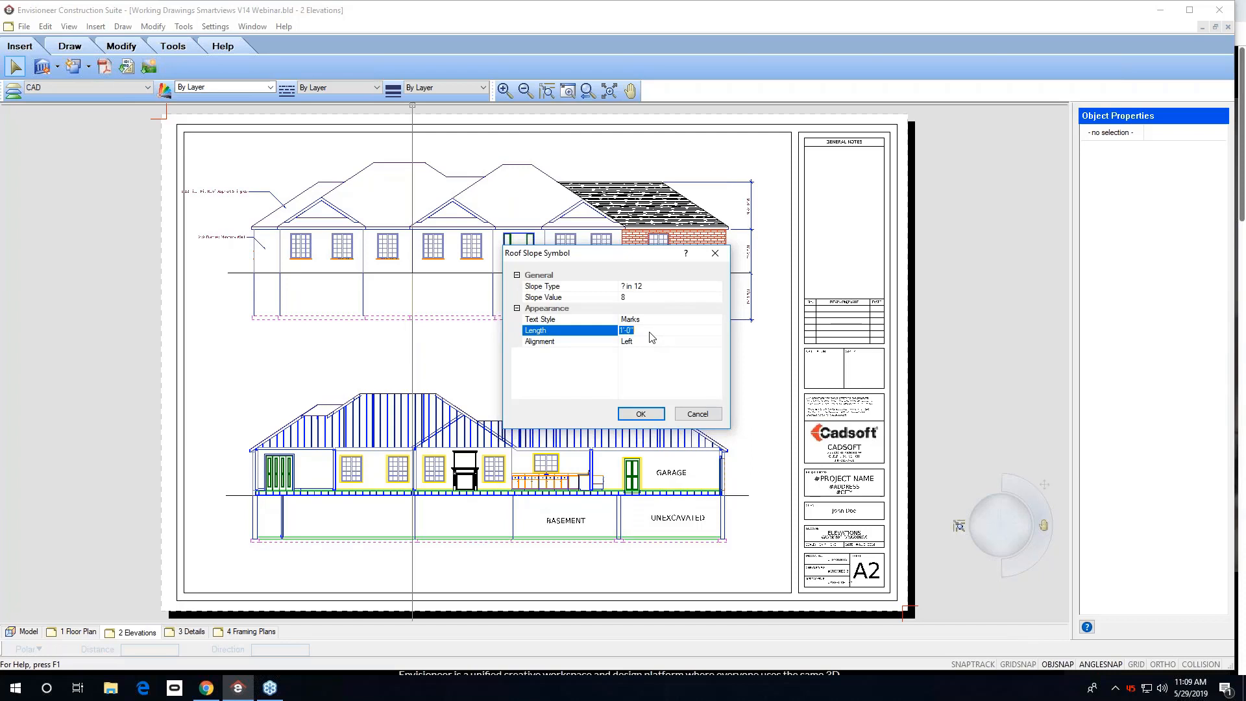
{"action": "type", "text": "1"}
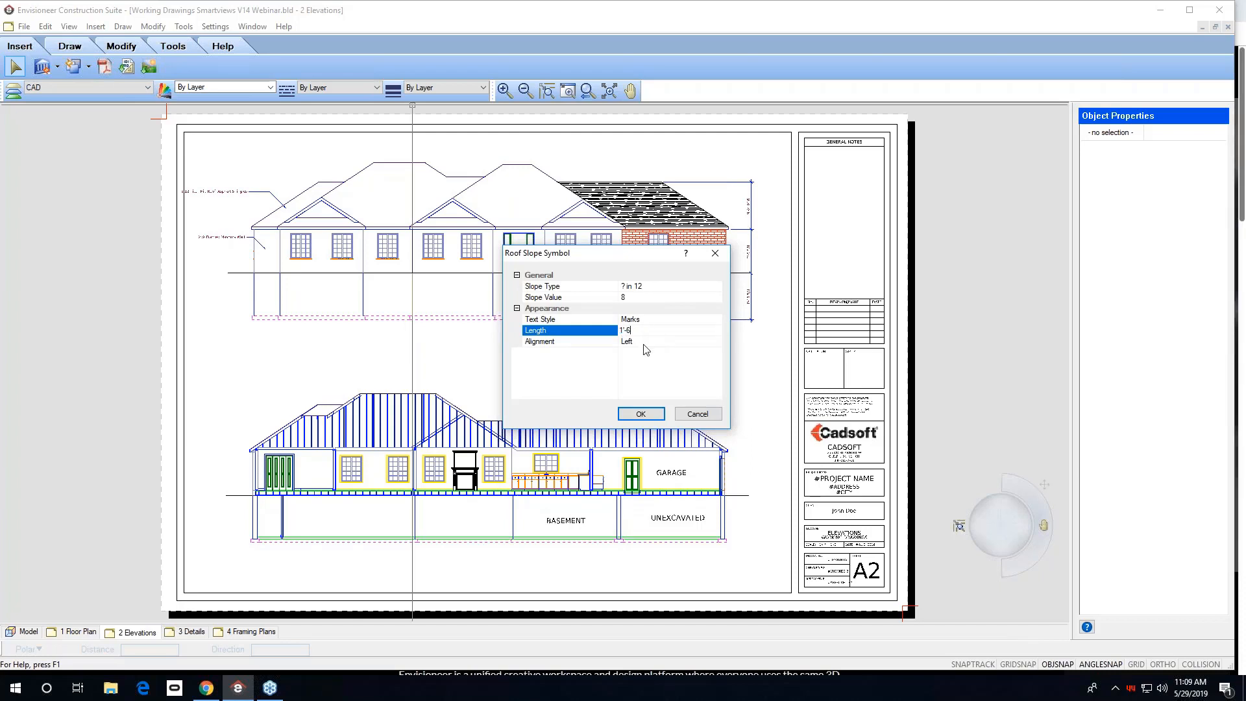
{"action": "left_click", "coordinate": [644, 342]}
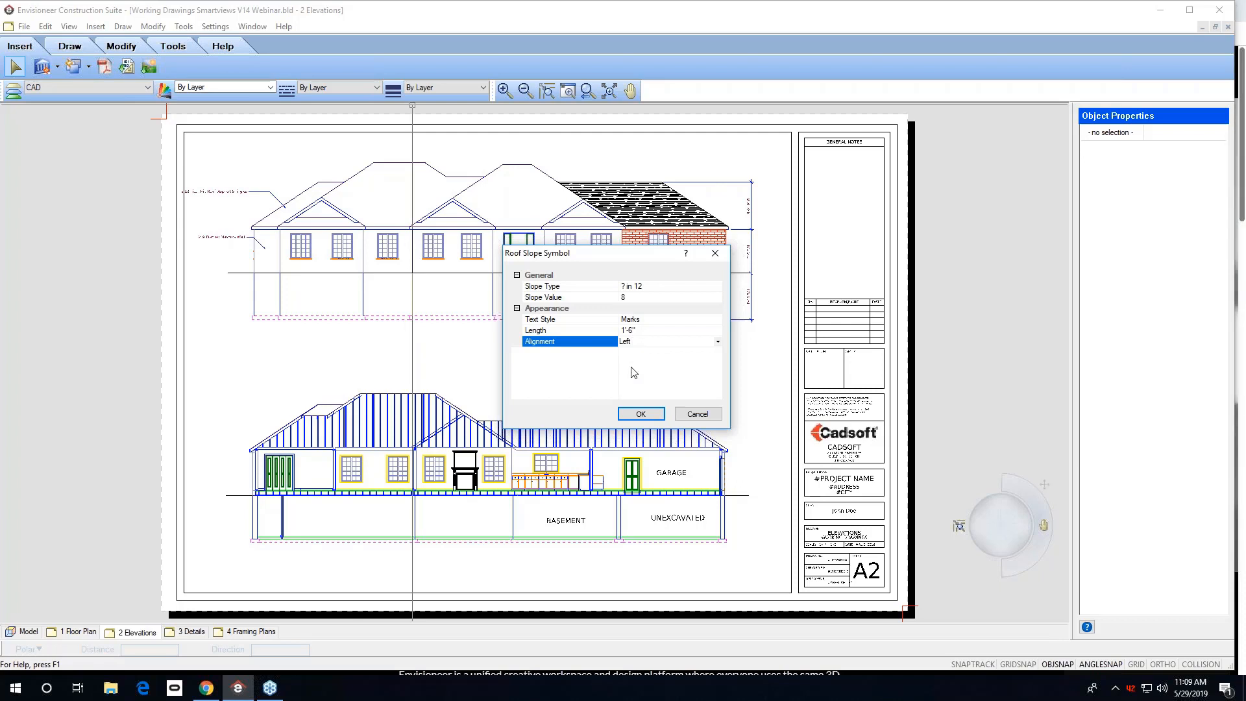
{"action": "left_click", "coordinate": [640, 415]}
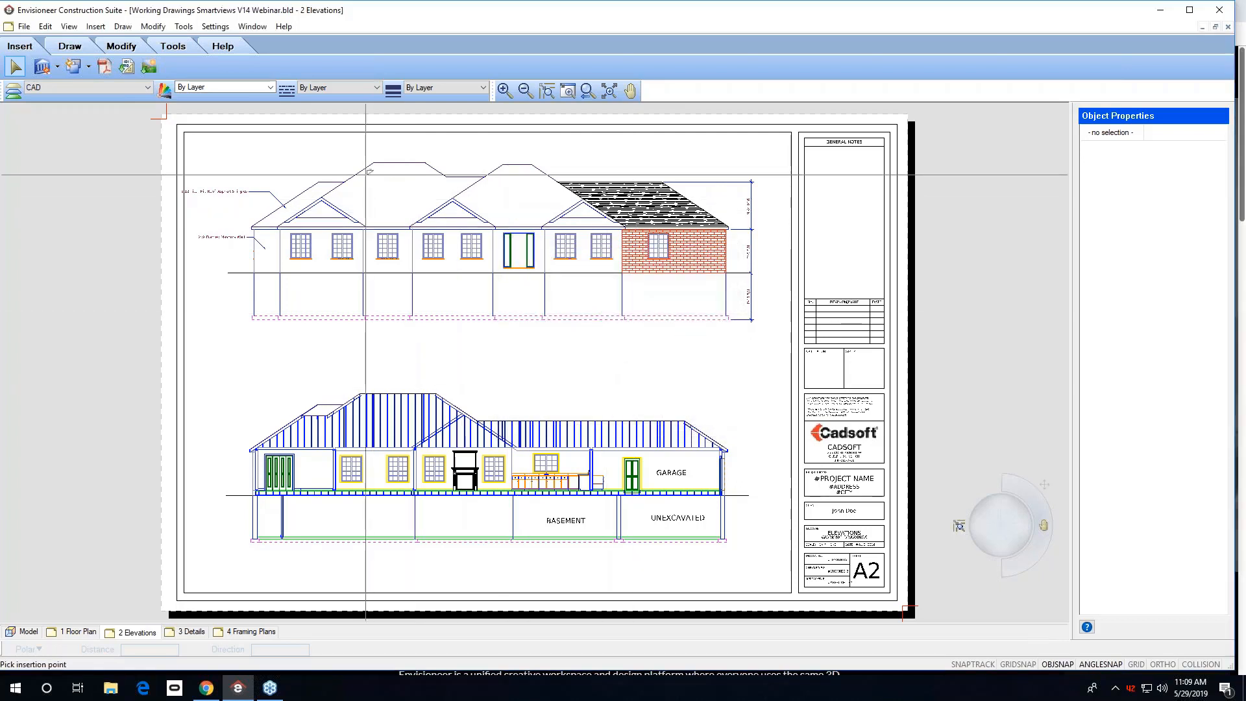
Place the roof slope symbol above the front elevation's left roof slope.
{"action": "scroll", "coordinate": [293, 190], "scroll_direction": "up", "scroll_amount": 1}
{"action": "scroll", "coordinate": [293, 191], "scroll_direction": "up", "scroll_amount": 3}
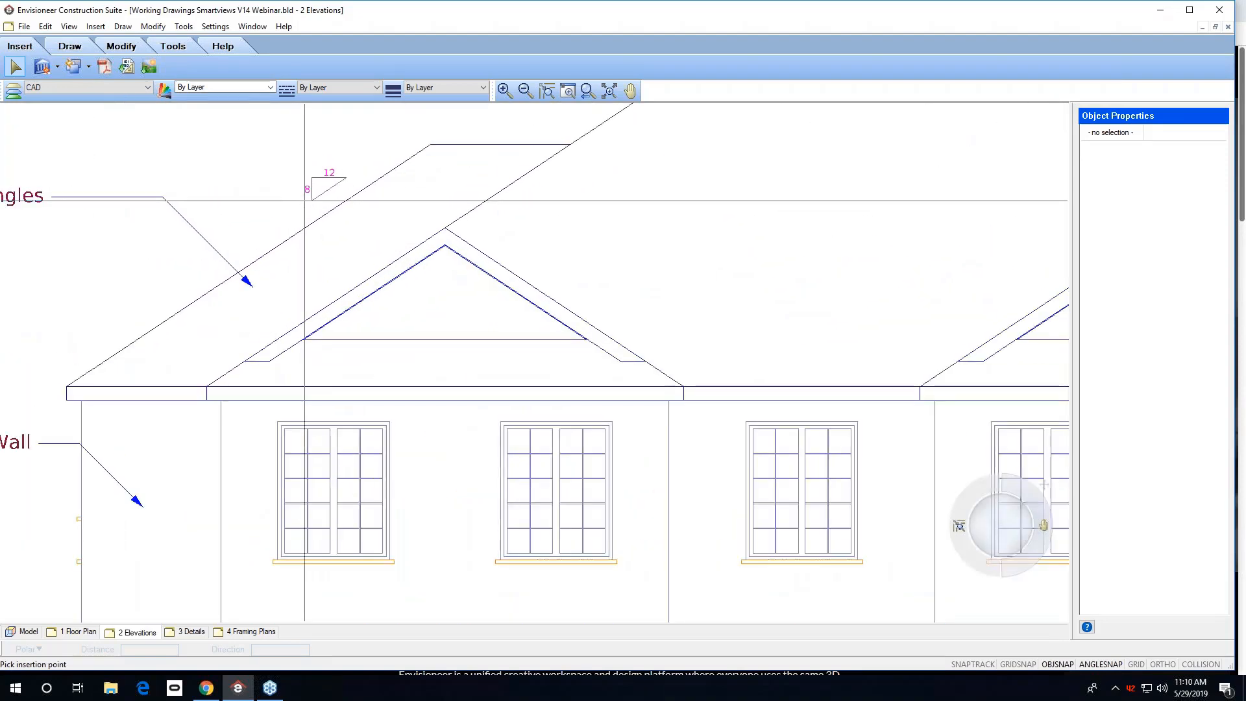
{"action": "left_click", "coordinate": [304, 201]}
{"action": "scroll", "coordinate": [213, 403], "scroll_direction": "down", "scroll_amount": 5}
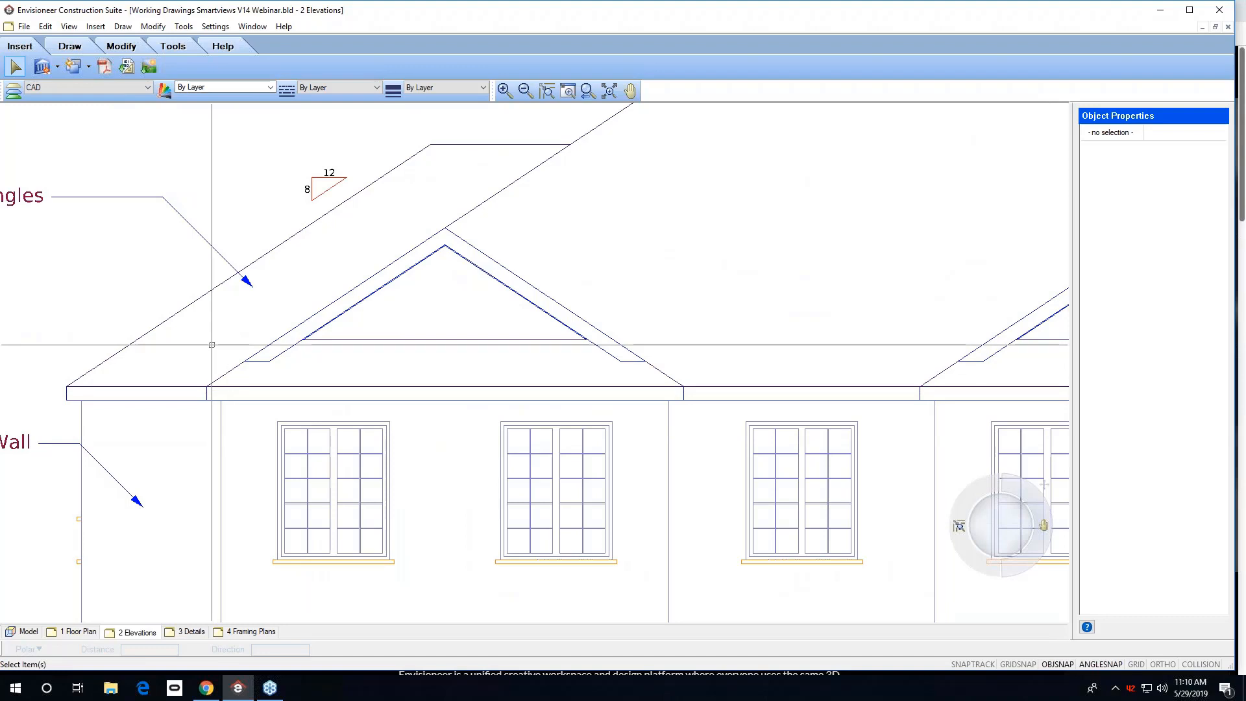
{"action": "scroll", "coordinate": [571, 279], "scroll_direction": "down", "scroll_amount": 1}
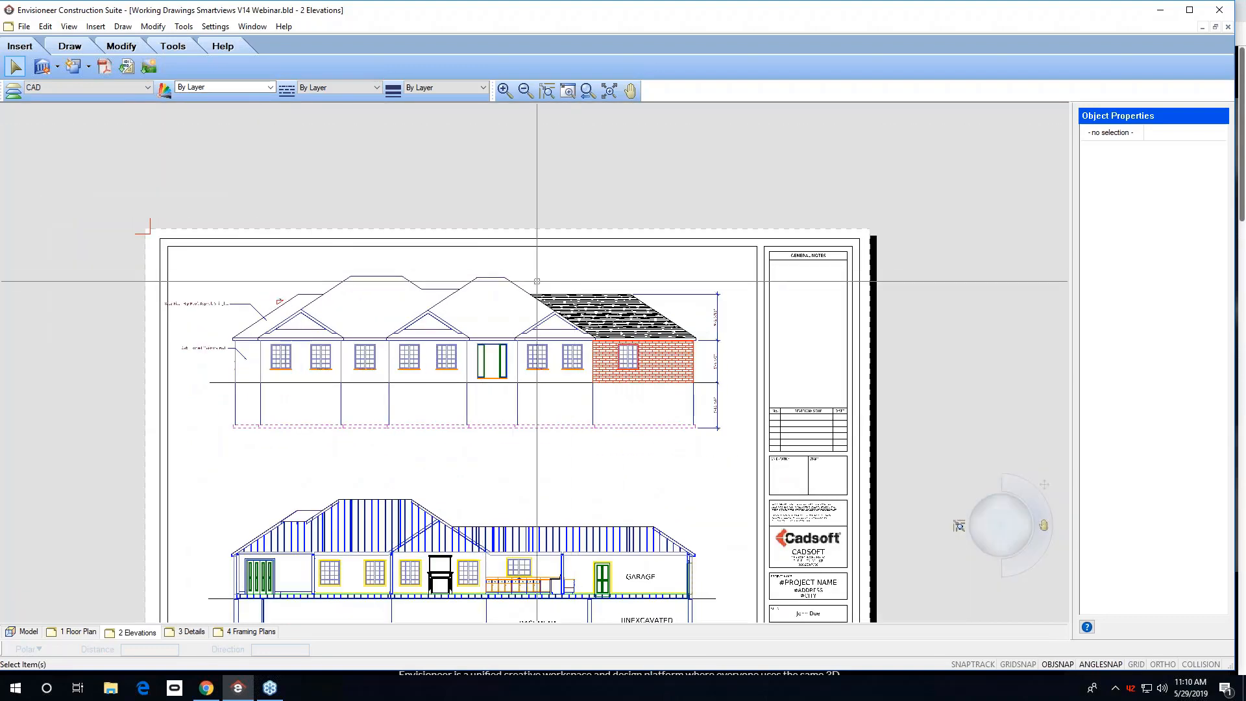
Insert another roof slope symbol with Right alignment above the front elevation's right-hand roof slope.
{"action": "scroll", "coordinate": [504, 227], "scroll_direction": "up", "scroll_amount": 3}
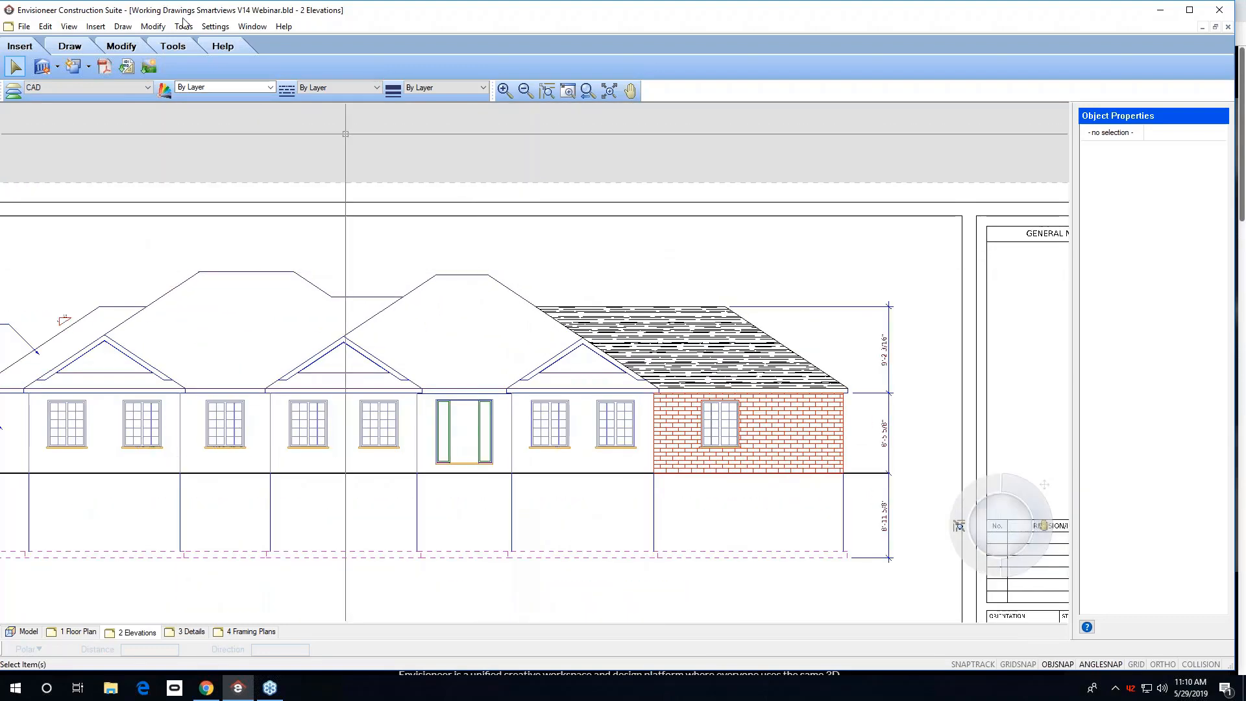
{"action": "left_click", "coordinate": [123, 26]}
{"action": "mouse_move", "coordinate": [155, 194]}
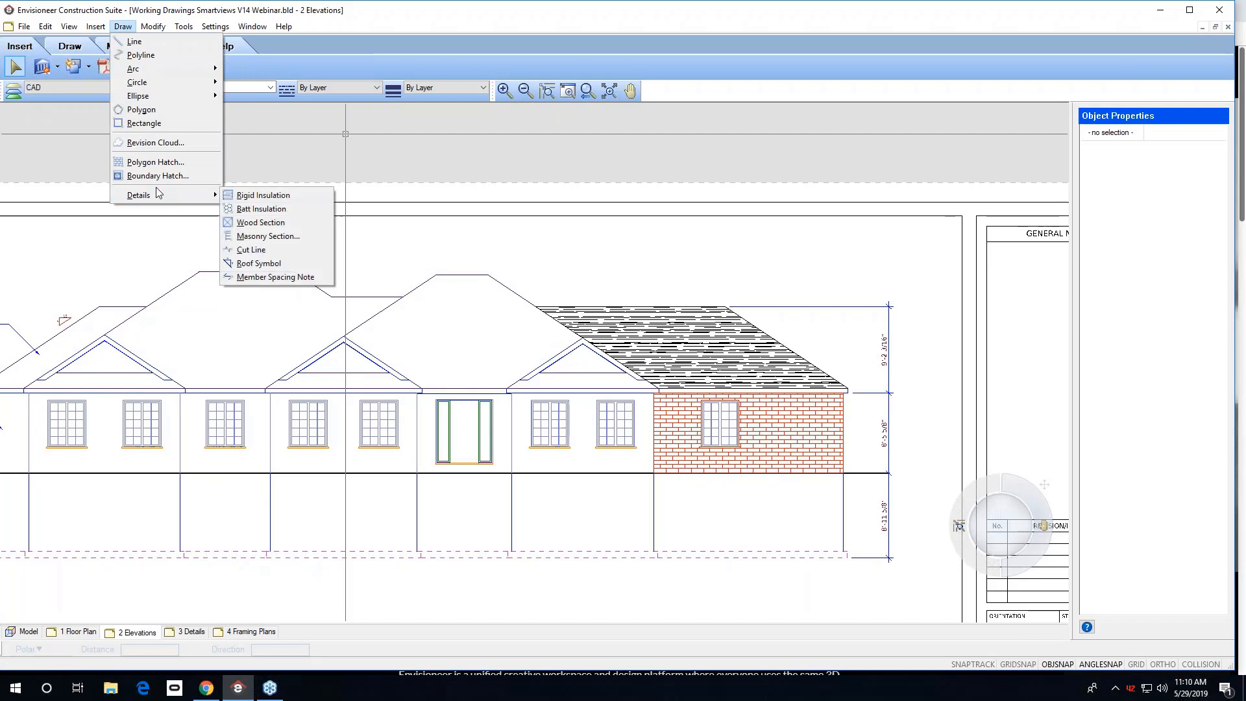
{"action": "left_click", "coordinate": [258, 263]}
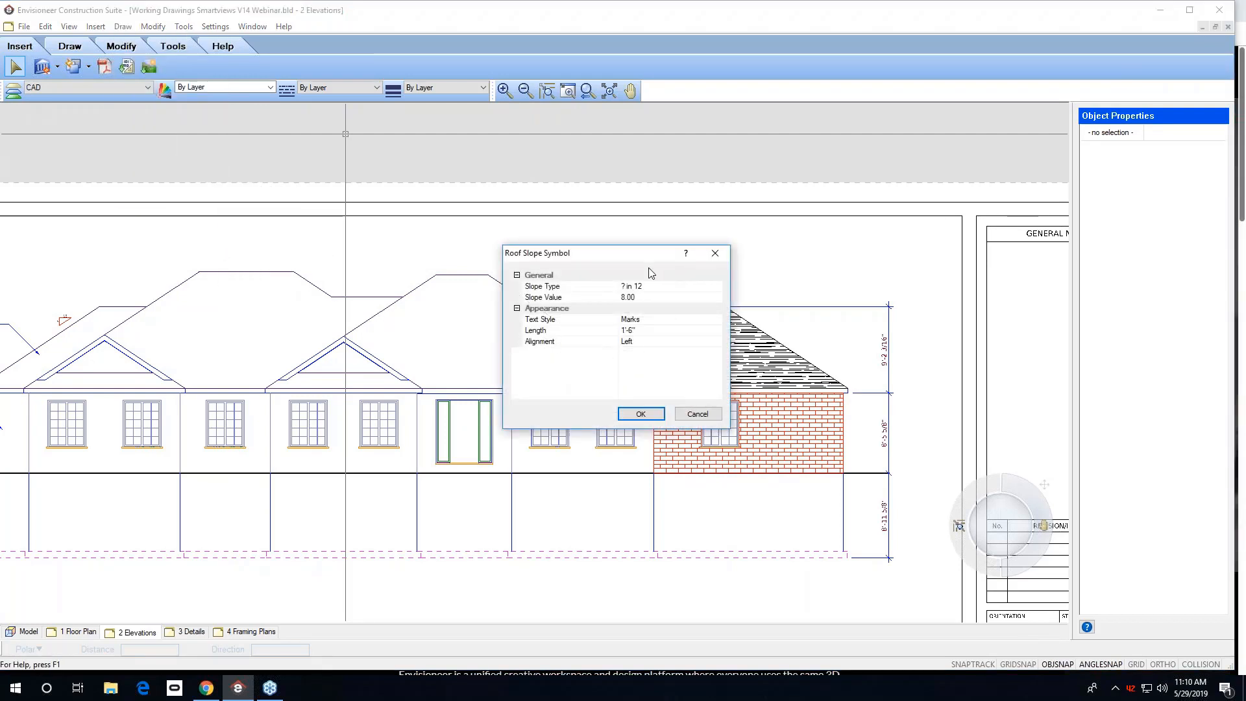
{"action": "left_click", "coordinate": [640, 342]}
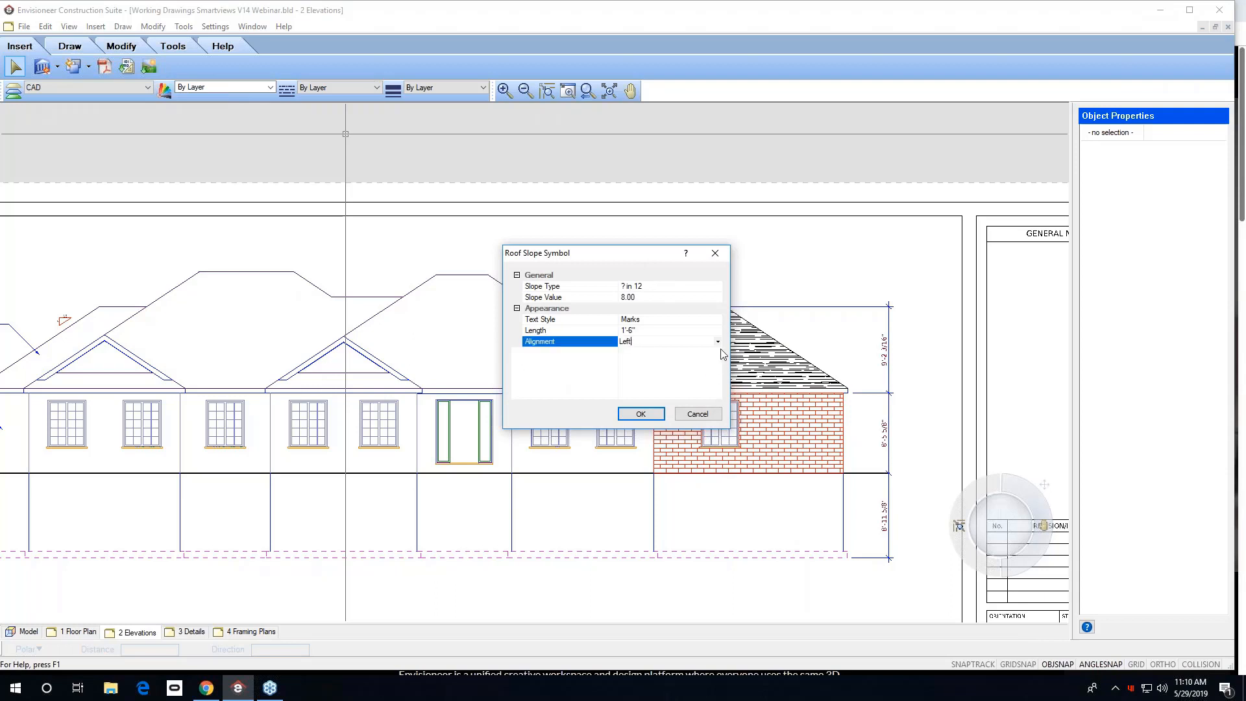
{"action": "left_click", "coordinate": [719, 343]}
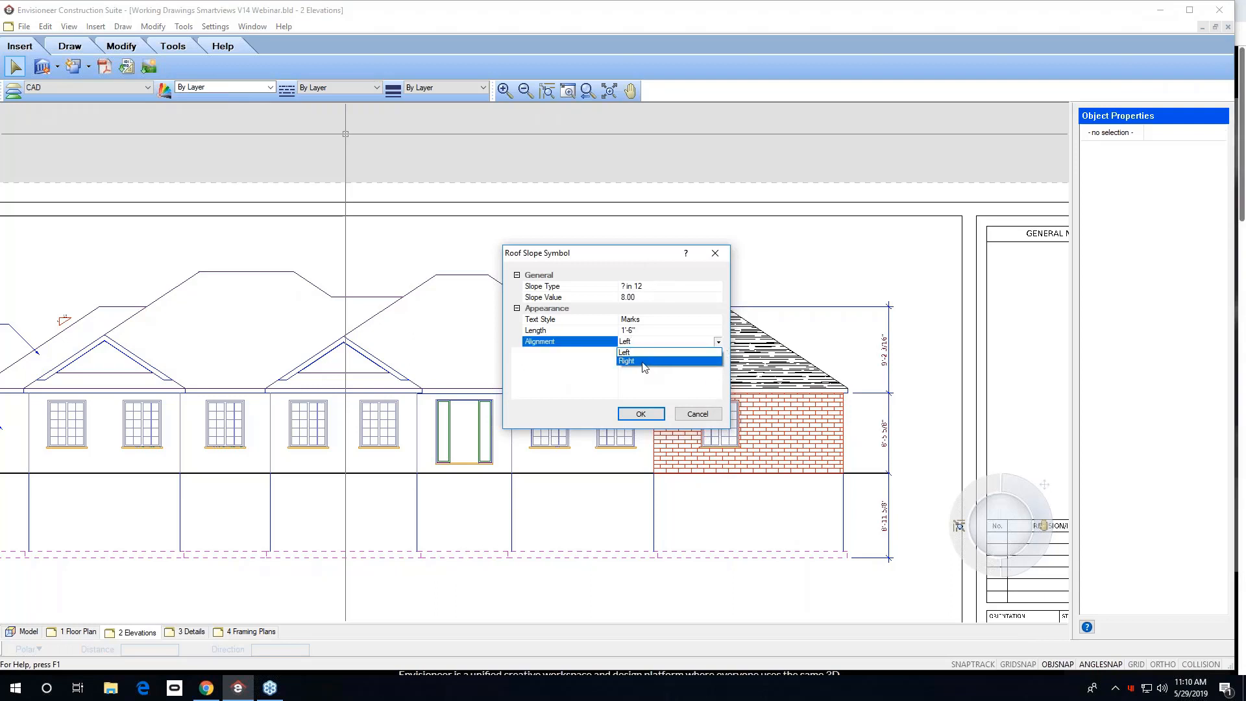
{"action": "left_click", "coordinate": [644, 365]}
{"action": "left_click", "coordinate": [640, 415]}
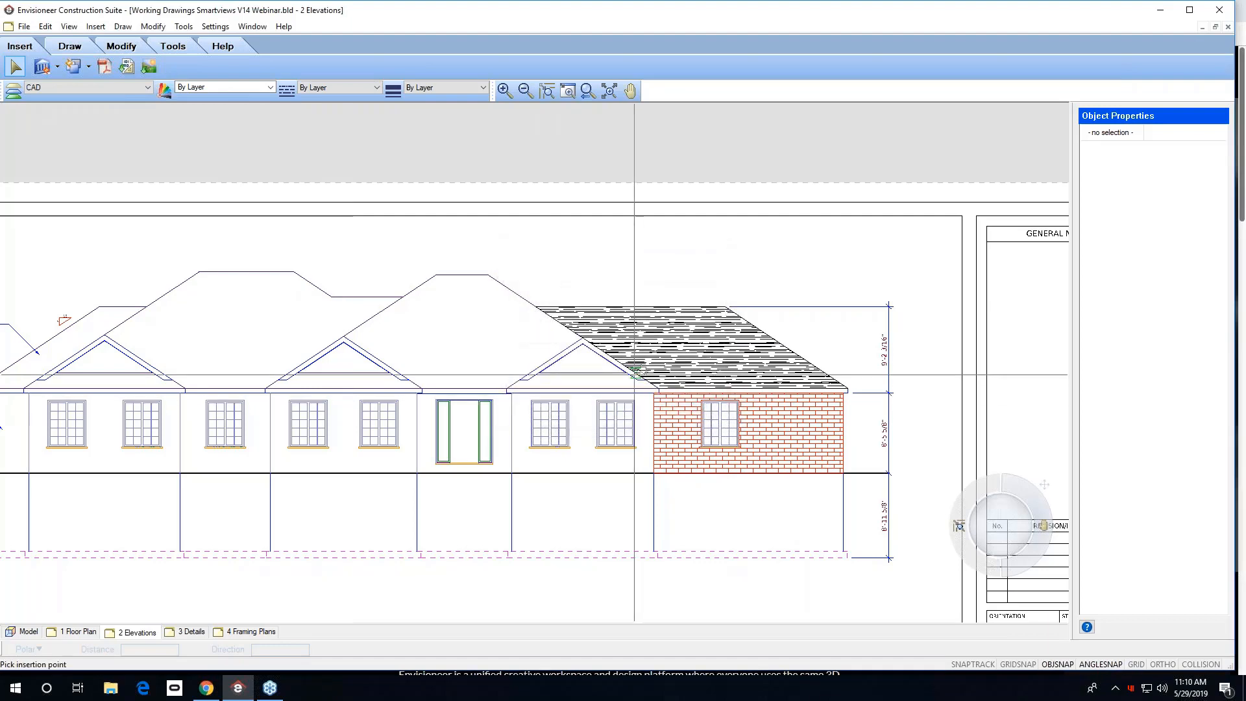
{"action": "left_click", "coordinate": [512, 290]}
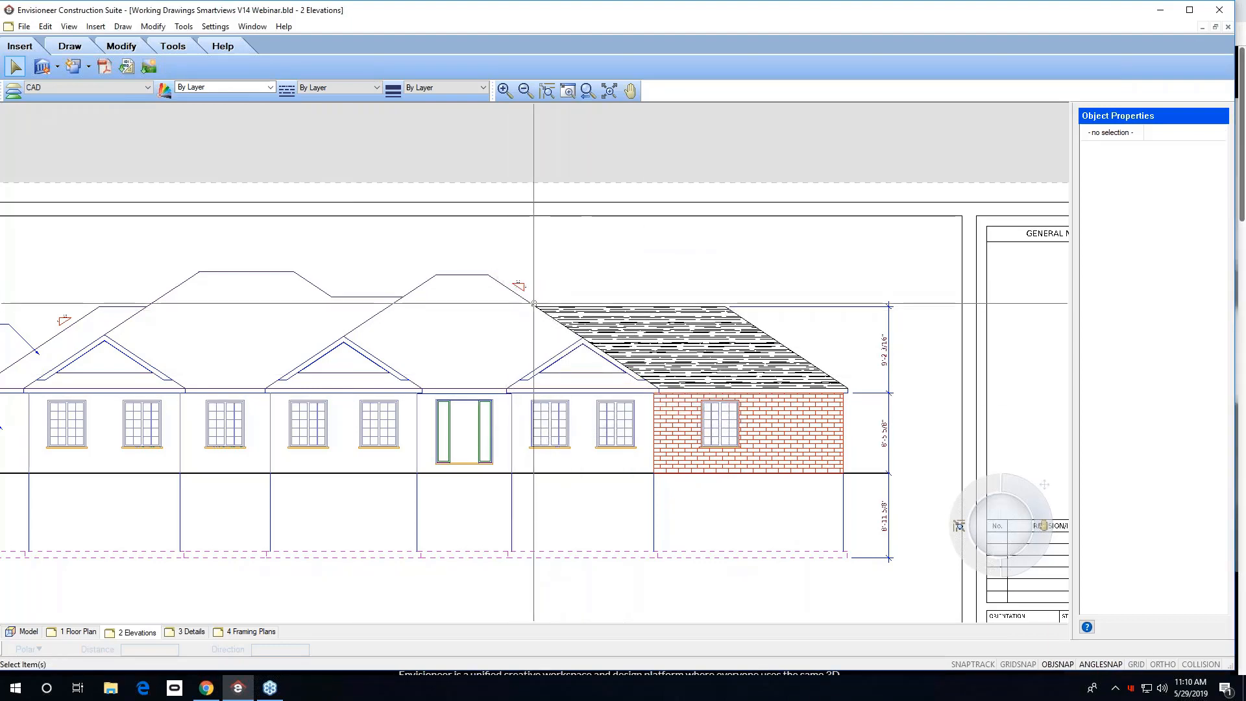
{"action": "scroll", "coordinate": [519, 289], "scroll_direction": "up", "scroll_amount": 3}
{"action": "scroll", "coordinate": [534, 279], "scroll_direction": "down", "scroll_amount": 6}
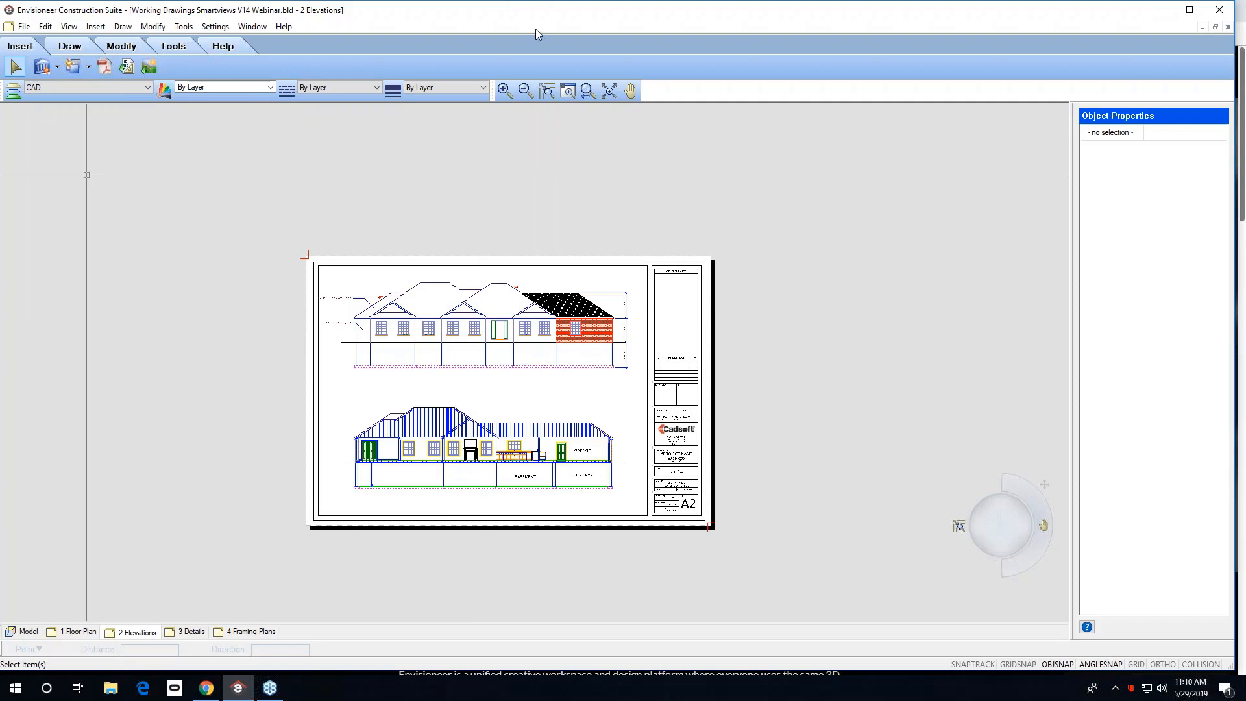
{"action": "left_click", "coordinate": [608, 91]}
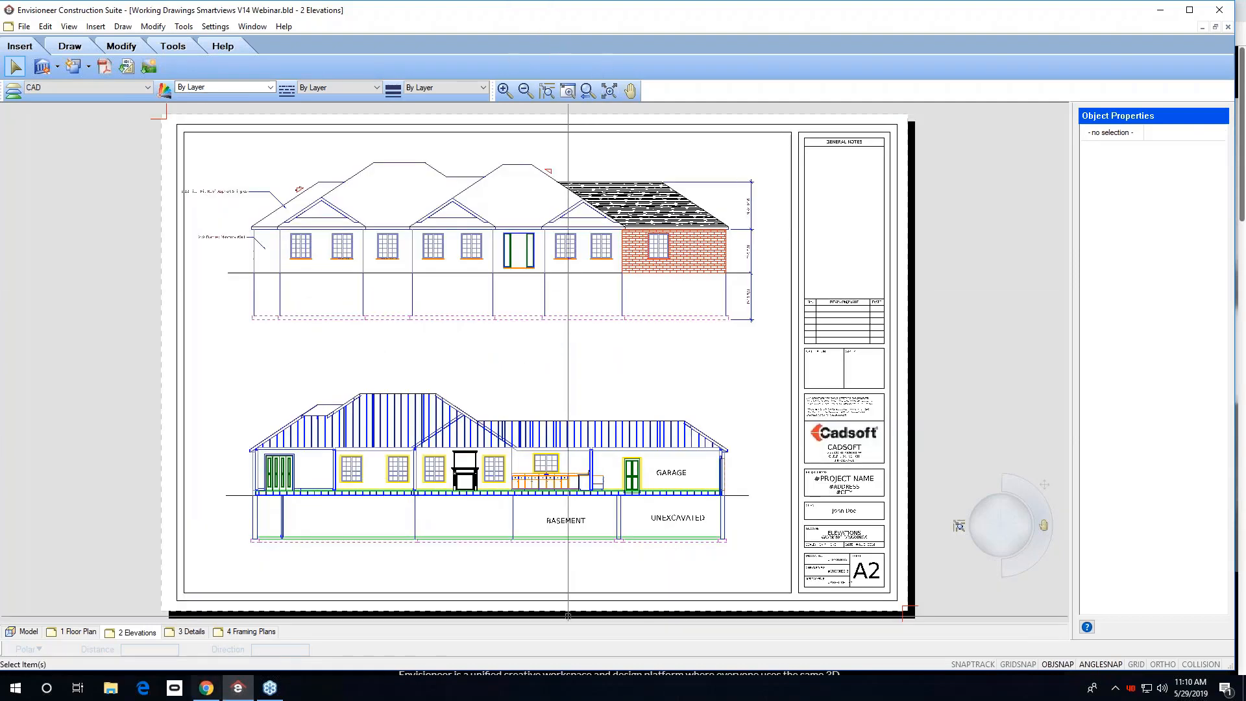
On the 3 Details sheet, start inserting a text block.
{"action": "left_click", "coordinate": [195, 633]}
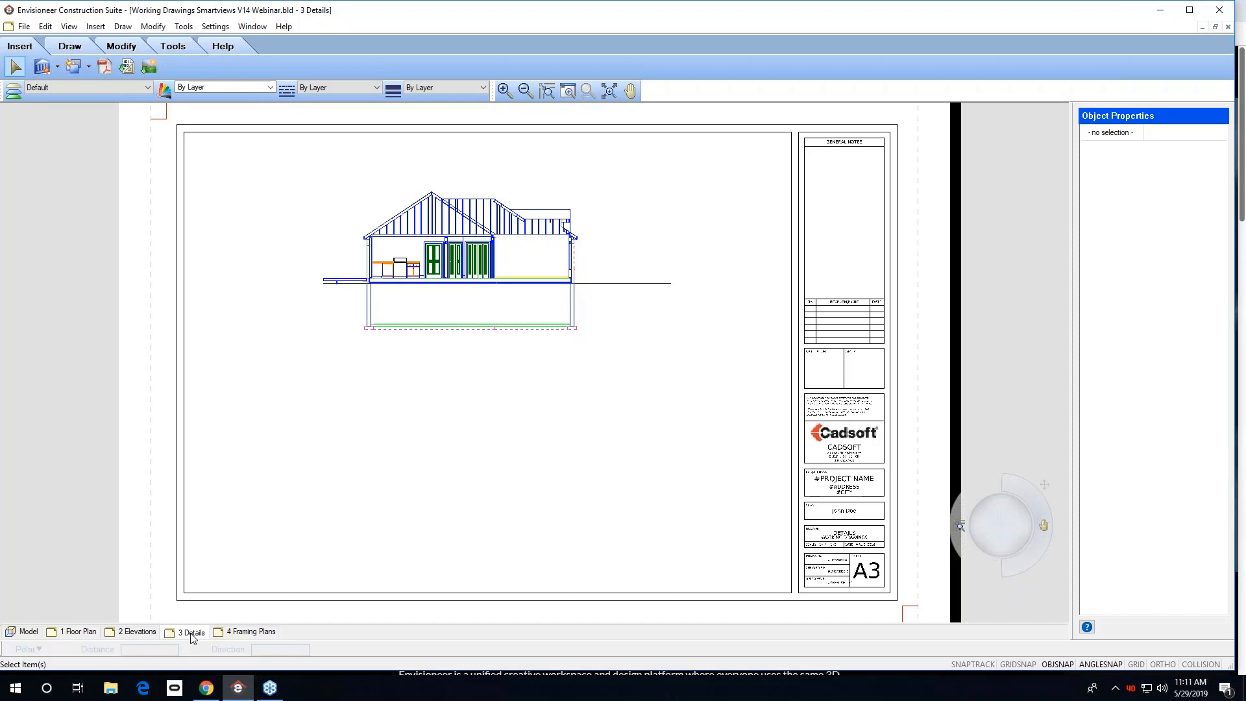
{"action": "left_click", "coordinate": [184, 26]}
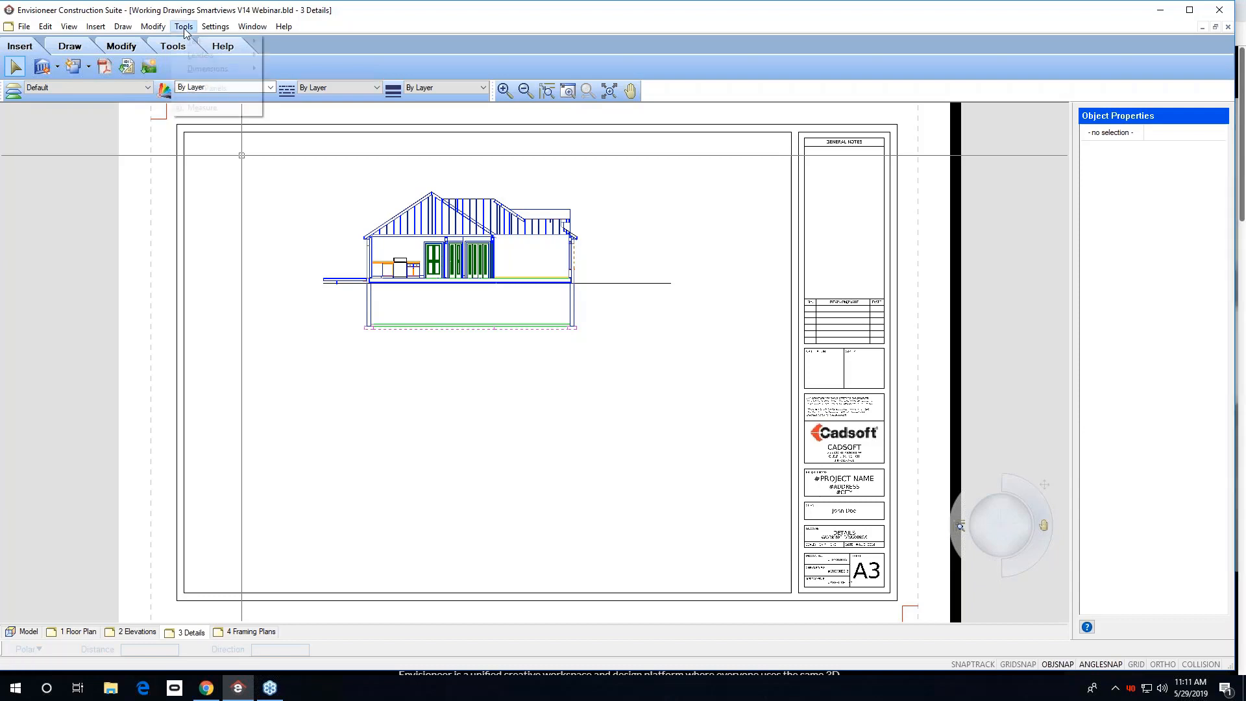
{"action": "mouse_move", "coordinate": [181, 46]}
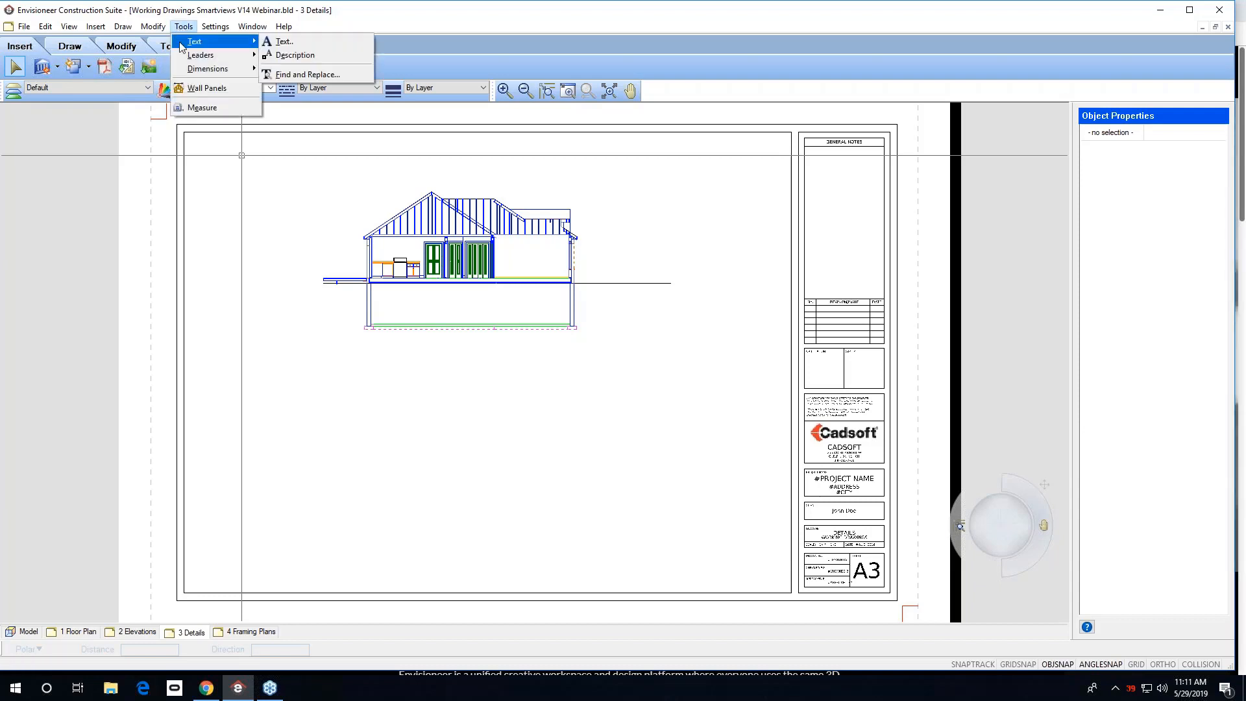
{"action": "left_click", "coordinate": [286, 41]}
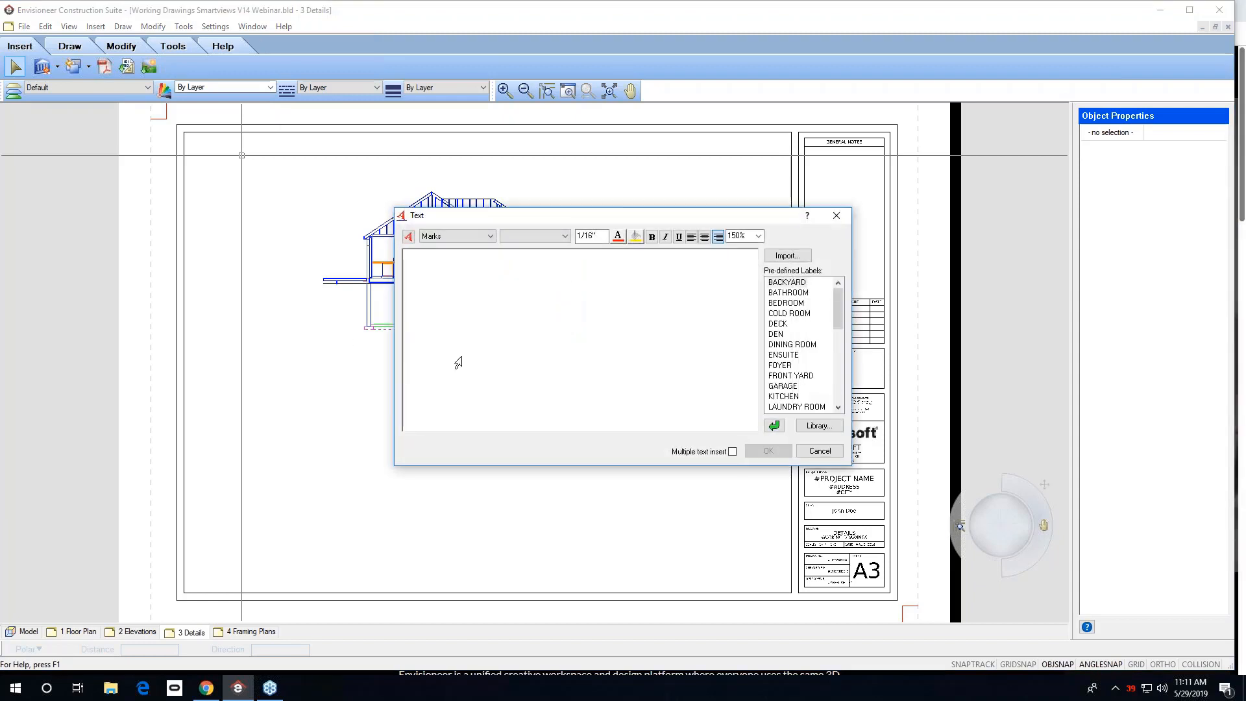
{"action": "type", "text": "lk;dsjfl;sd"}
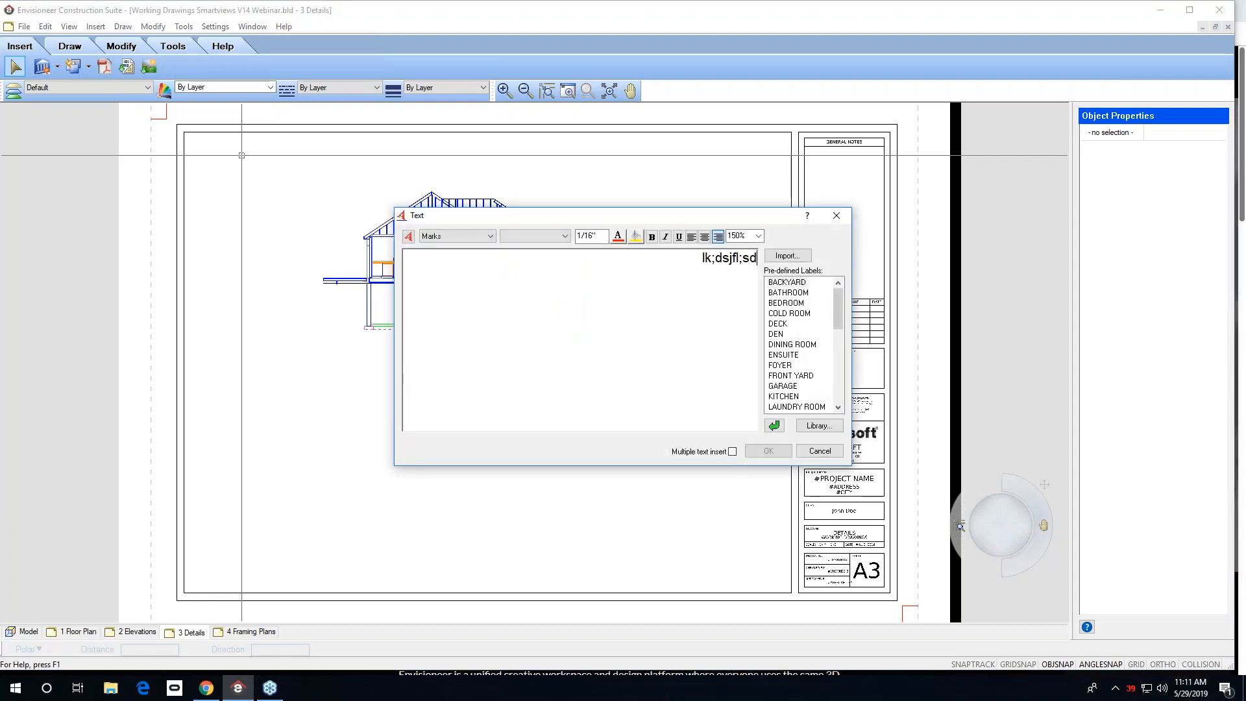
{"action": "type", "text": "kjlskdjflskjd"}
{"action": "key", "text": "BackSpace"}
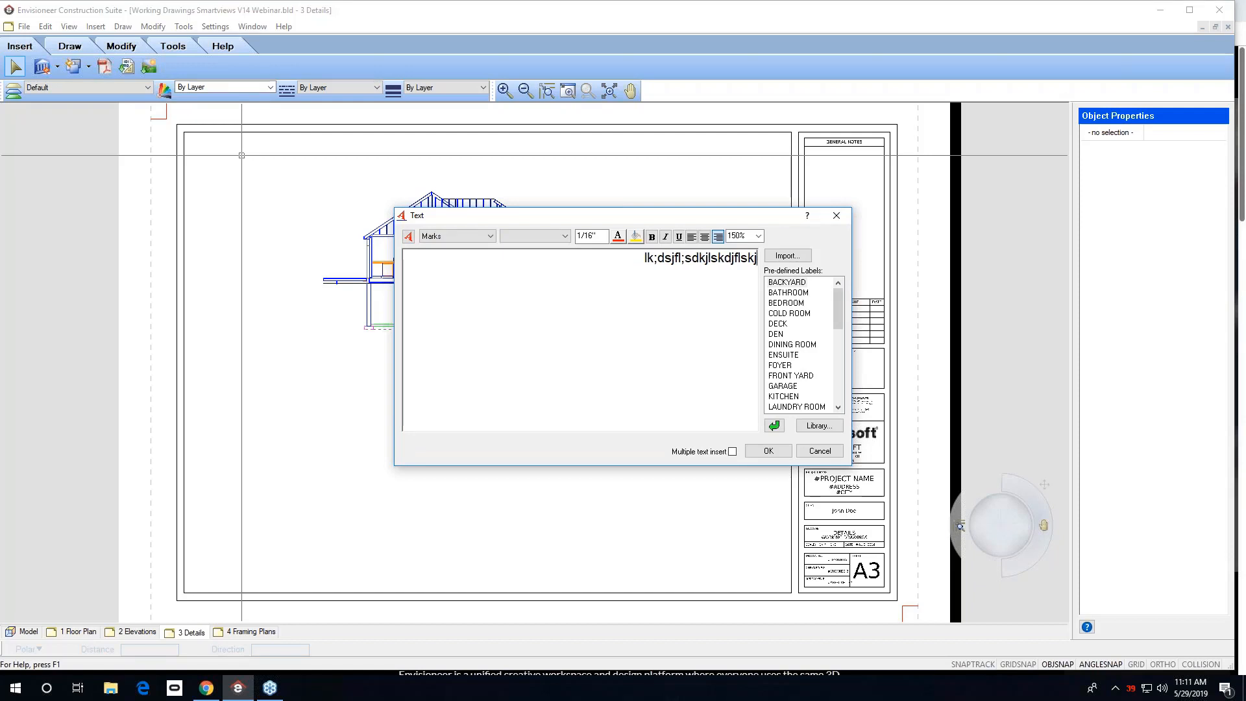
{"action": "key", "text": "BackSpace"}
{"action": "key", "text": "BackSpace"}
{"action": "key", "text": "BackSpace"}
{"action": "key", "text": "BackSpace"}
{"action": "key", "text": "BackSpace"}
{"action": "key", "text": "BackSpace"}
{"action": "key", "text": "BackSpace"}
{"action": "key", "text": "BackSpace"}
{"action": "key", "text": "BackSpace"}
{"action": "key", "text": "BackSpace"}
{"action": "key", "text": "BackSpace"}
{"action": "key", "text": "BackSpace"}
{"action": "key", "text": "BackSpace"}
{"action": "key", "text": "BackSpace"}
{"action": "key", "text": "BackSpace"}
{"action": "key", "text": "BackSpace"}
{"action": "key", "text": "BackSpace"}
{"action": "key", "text": "BackSpace"}
{"action": "key", "text": "BackSpace"}
{"action": "key", "text": "BackSpace"}
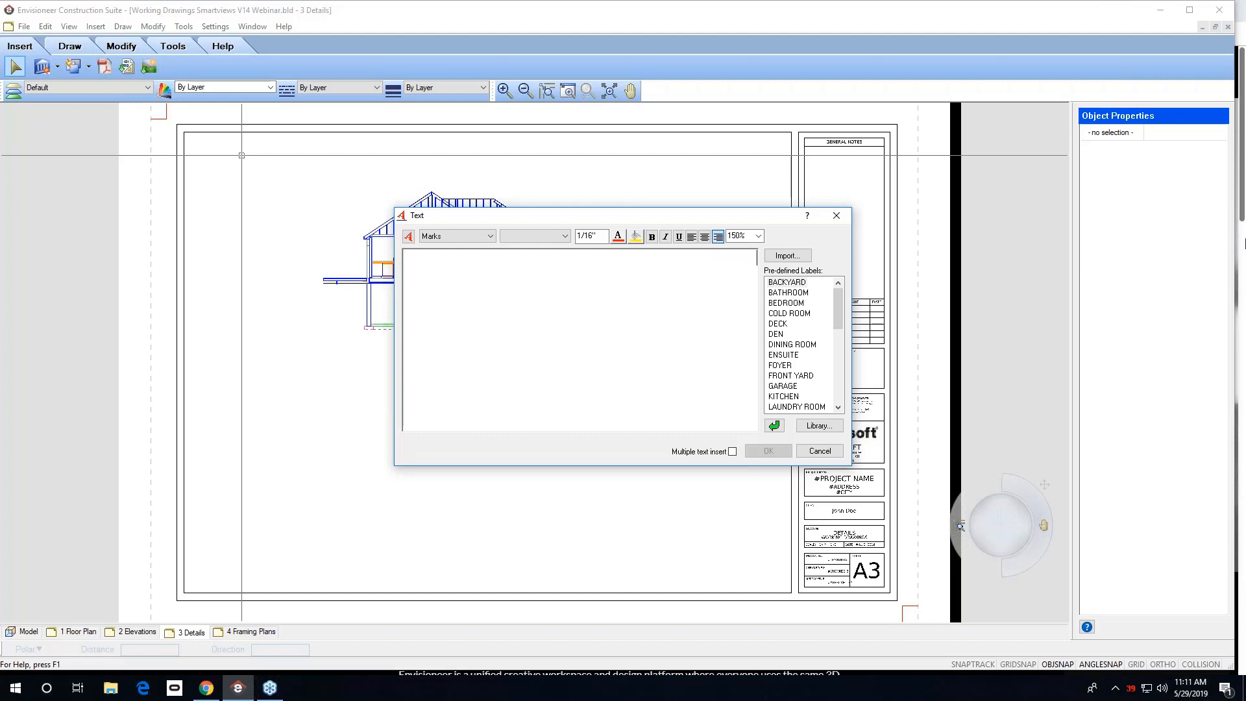
Import the GENERAL NOTES ARCHITECTURAL.txt text file from the Desktop into the text block.
{"action": "left_click", "coordinate": [786, 257]}
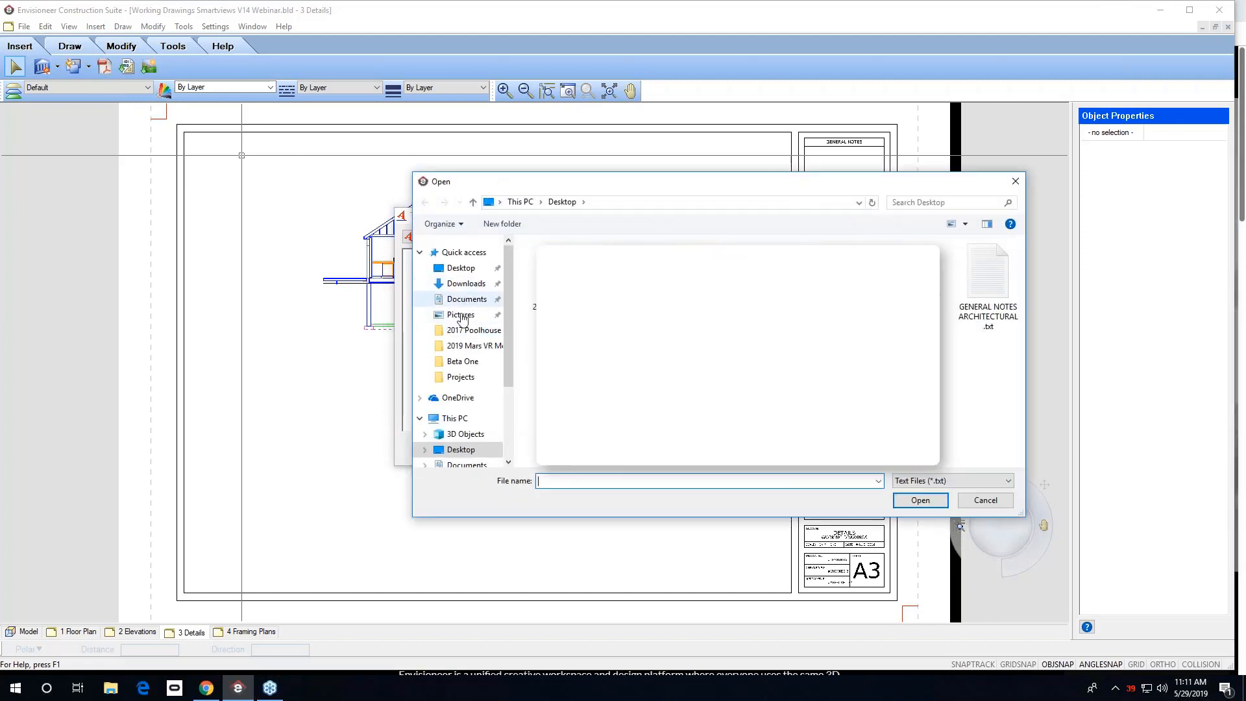
{"action": "left_click", "coordinate": [463, 269]}
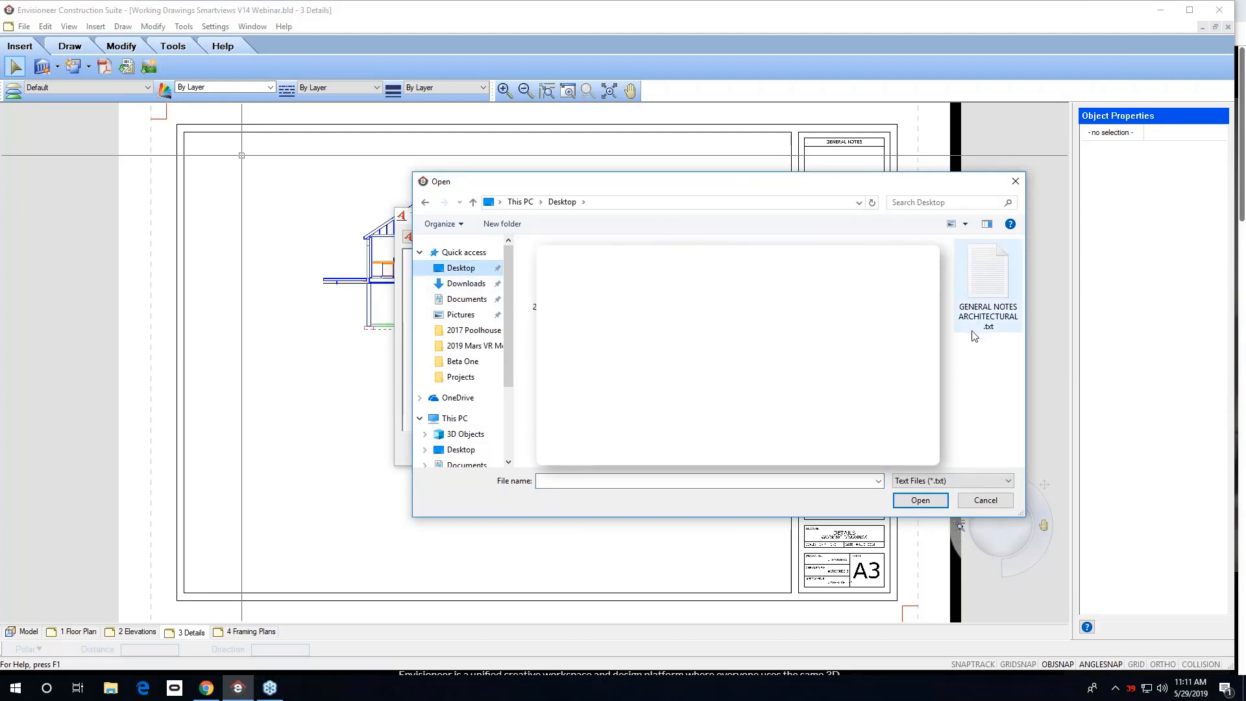
{"action": "left_click", "coordinate": [990, 302]}
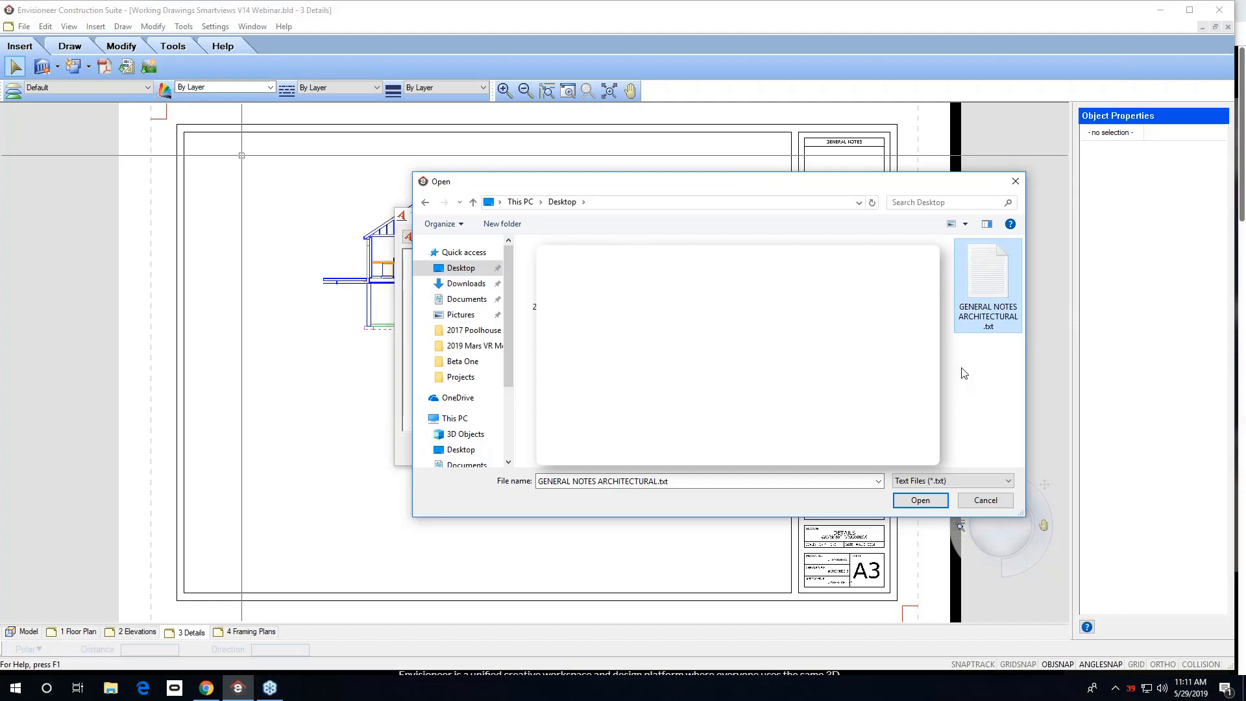
{"action": "left_click", "coordinate": [952, 484]}
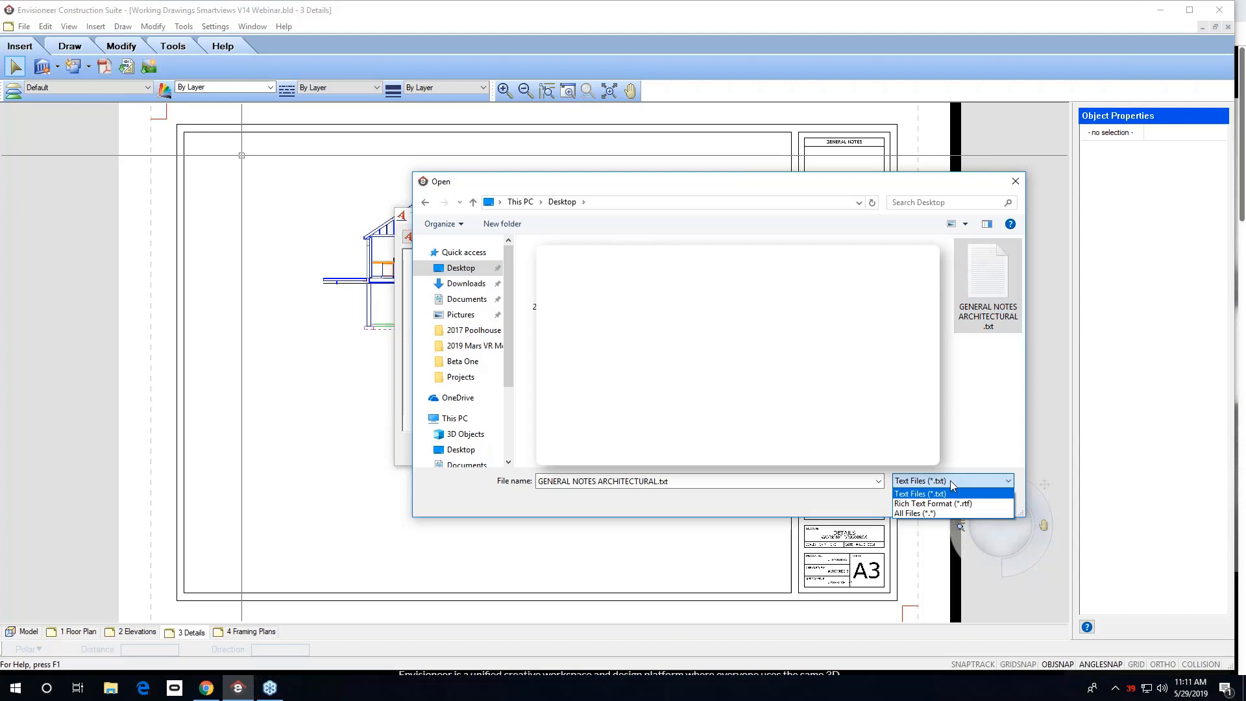
{"action": "left_click", "coordinate": [952, 483]}
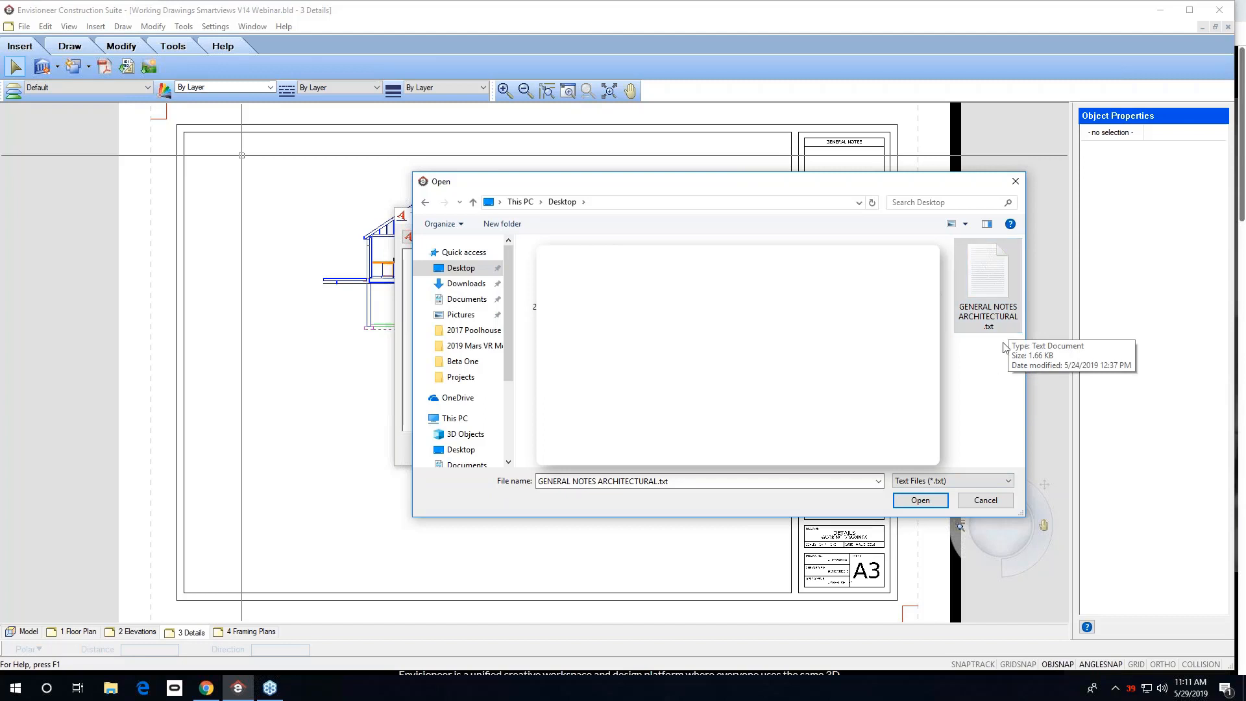
{"action": "left_click", "coordinate": [927, 503]}
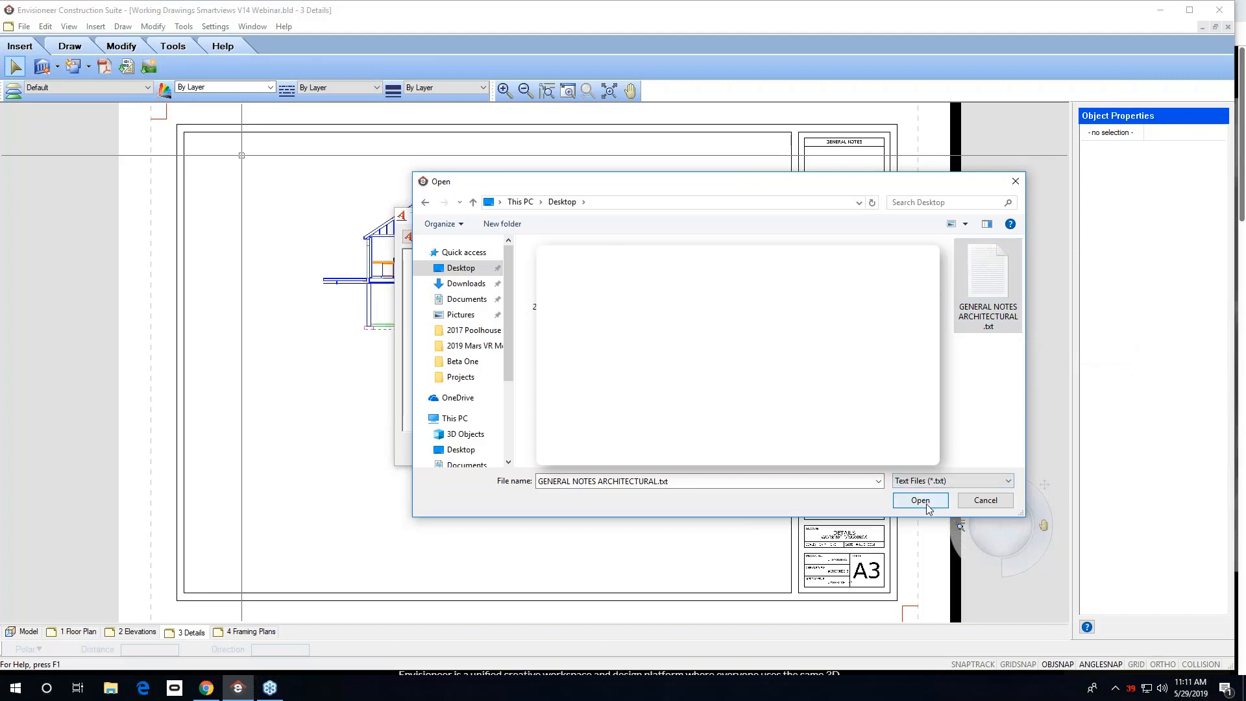
{"action": "left_click", "coordinate": [927, 503]}
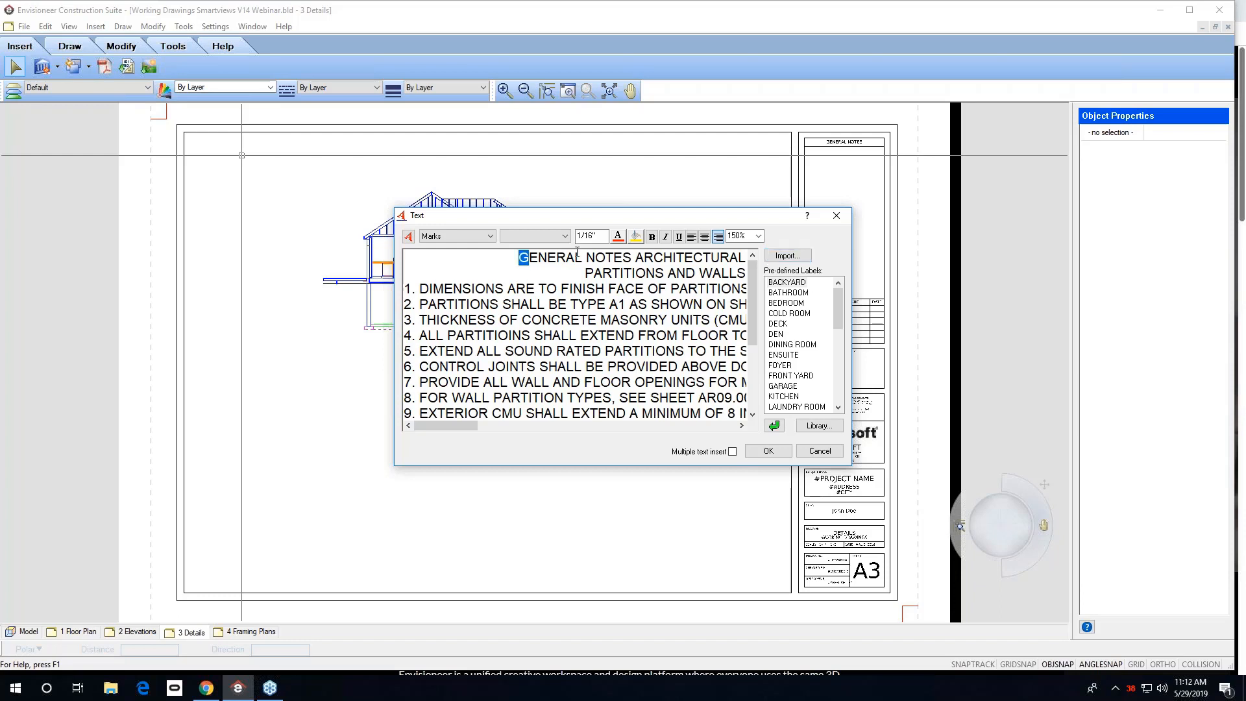
Underline the GENERAL NOTES ARCHITECTURAL heading and place the imported notes text below the elevation.
{"action": "left_click_drag", "start_coordinate": [522, 259], "coordinate": [748, 258]}
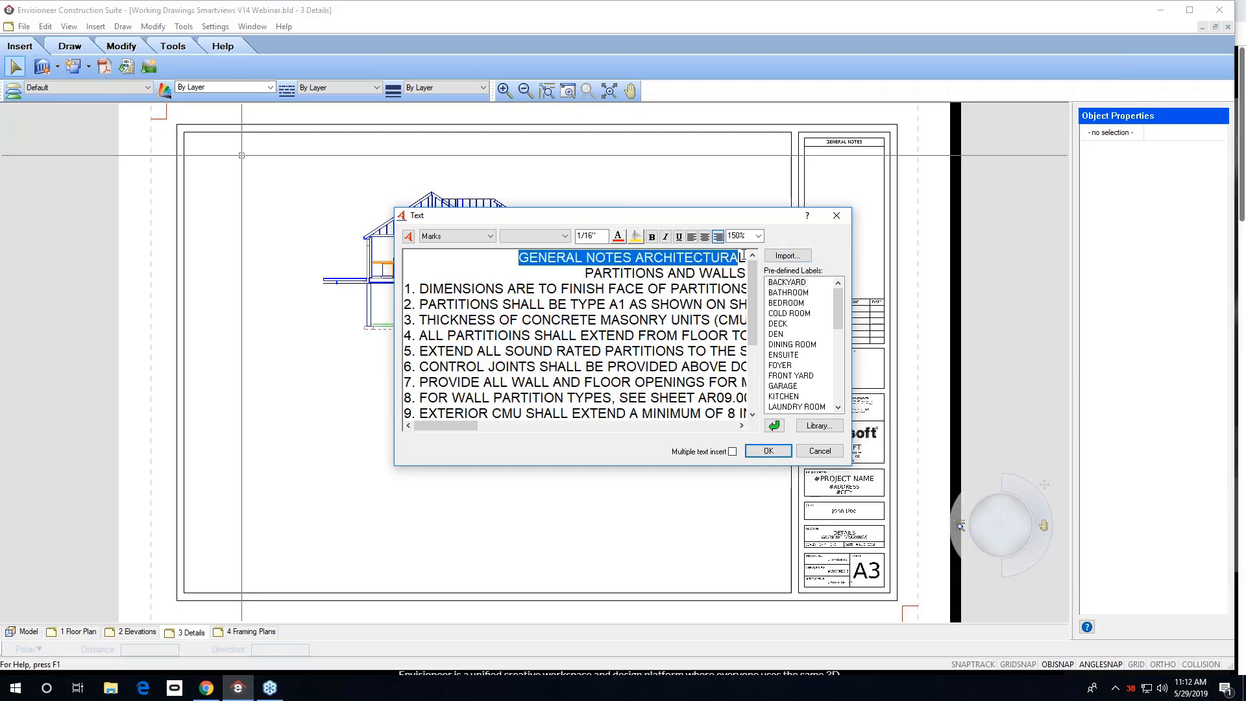
{"action": "left_click", "coordinate": [679, 237]}
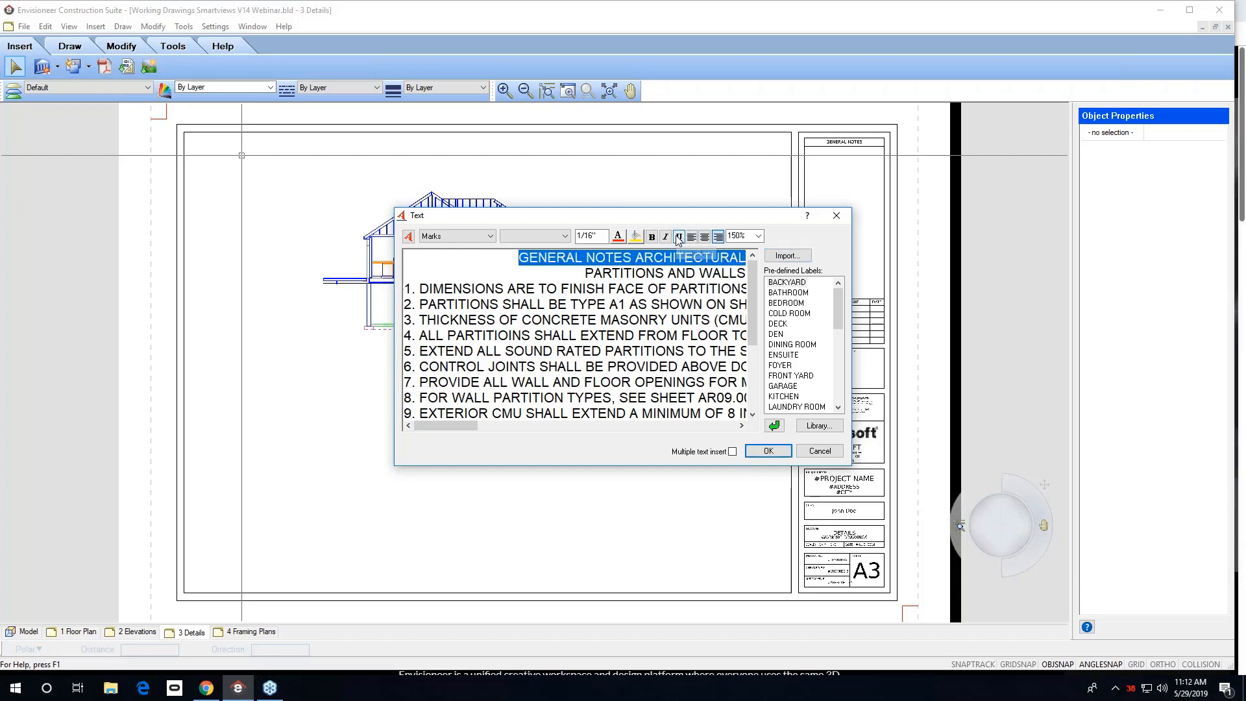
{"action": "left_click", "coordinate": [669, 303]}
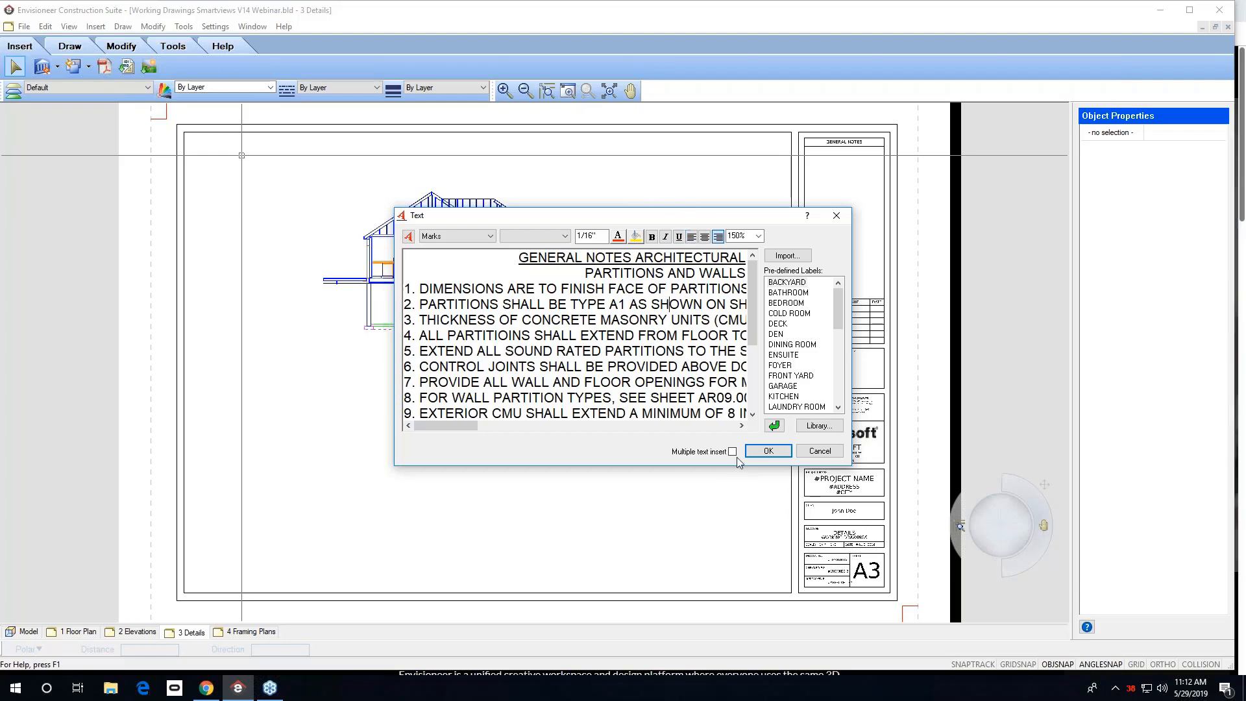
{"action": "left_click", "coordinate": [766, 451]}
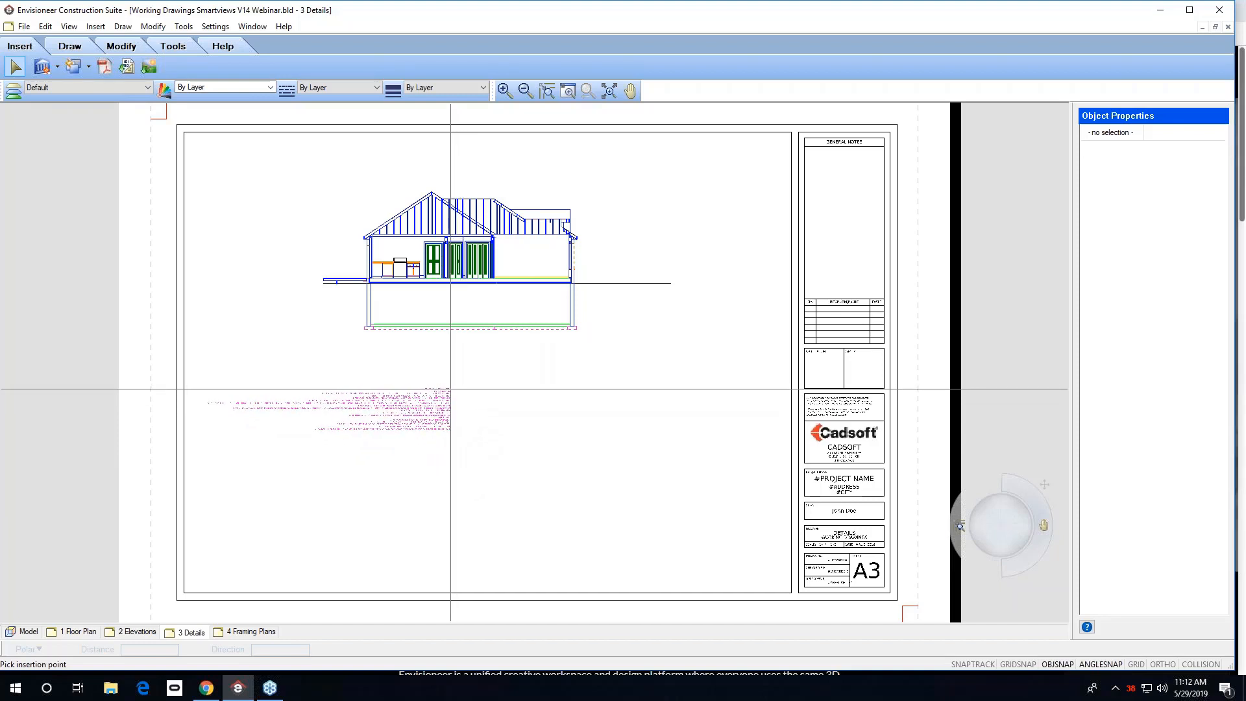
{"action": "left_click", "coordinate": [450, 388]}
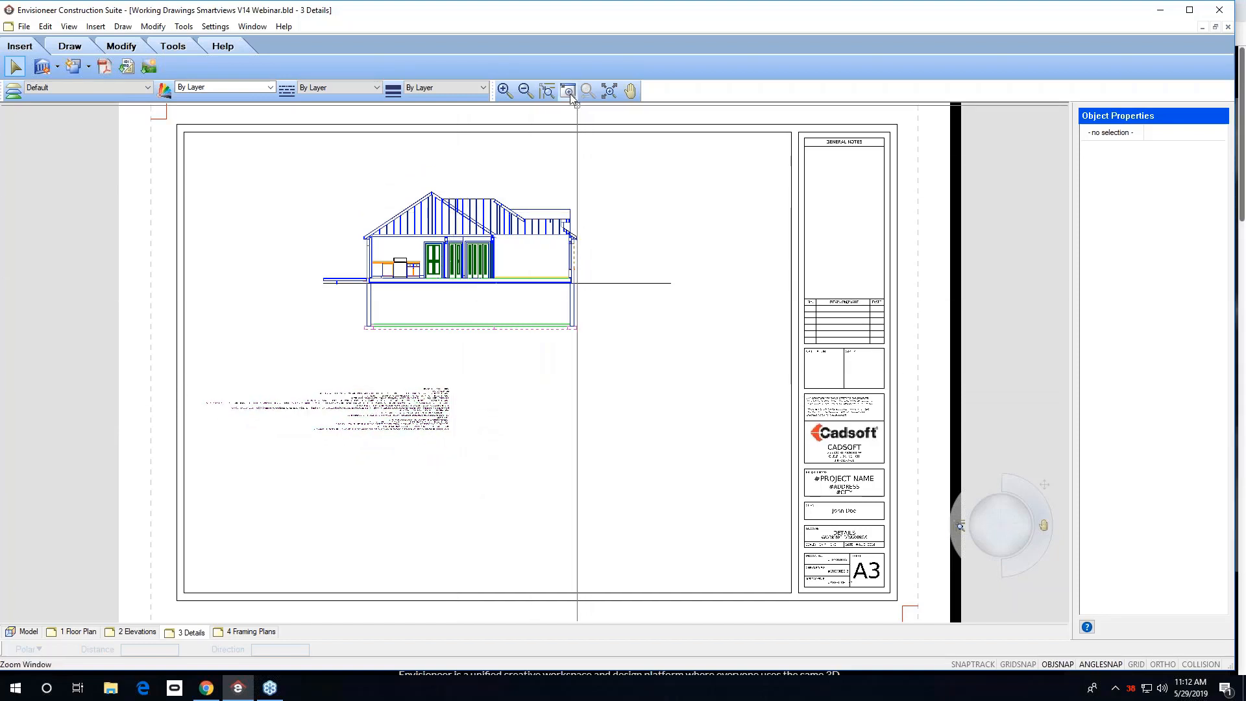
Zoom in to examine the placed general notes and the sheet's title block.
{"action": "left_click_drag", "start_coordinate": [459, 367], "coordinate": [216, 460]}
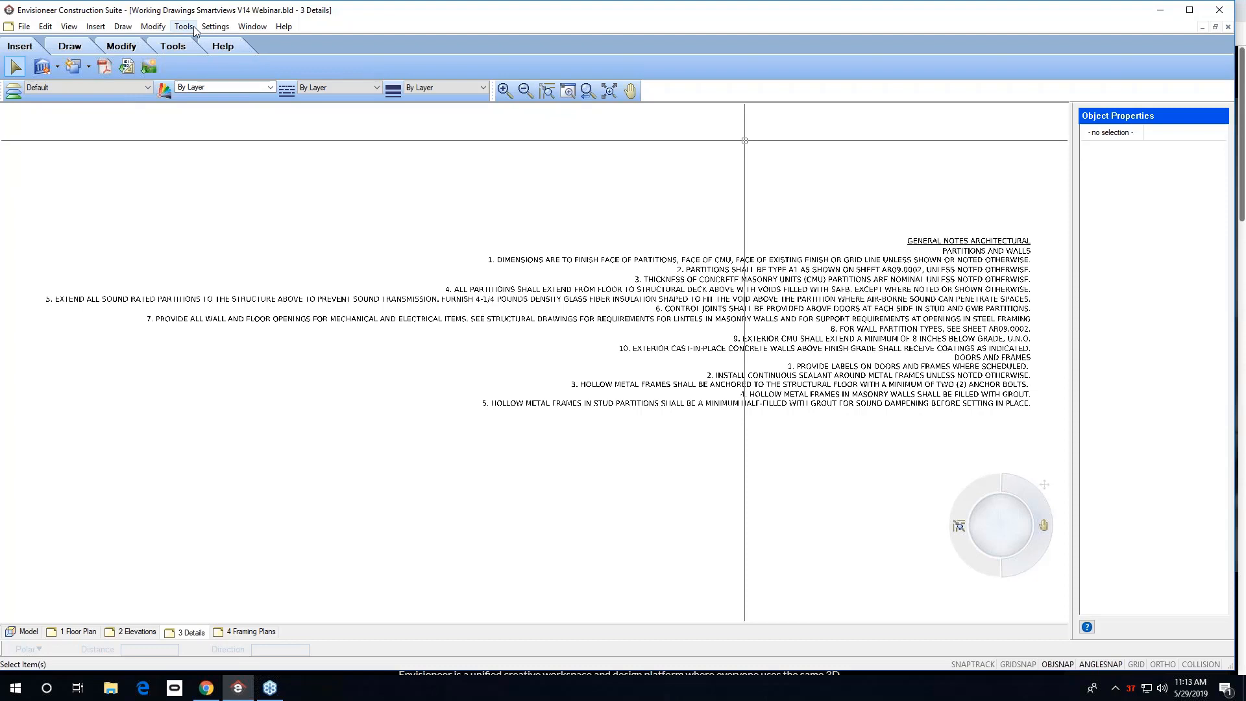
{"action": "scroll", "coordinate": [215, 491], "scroll_direction": "down", "scroll_amount": 1}
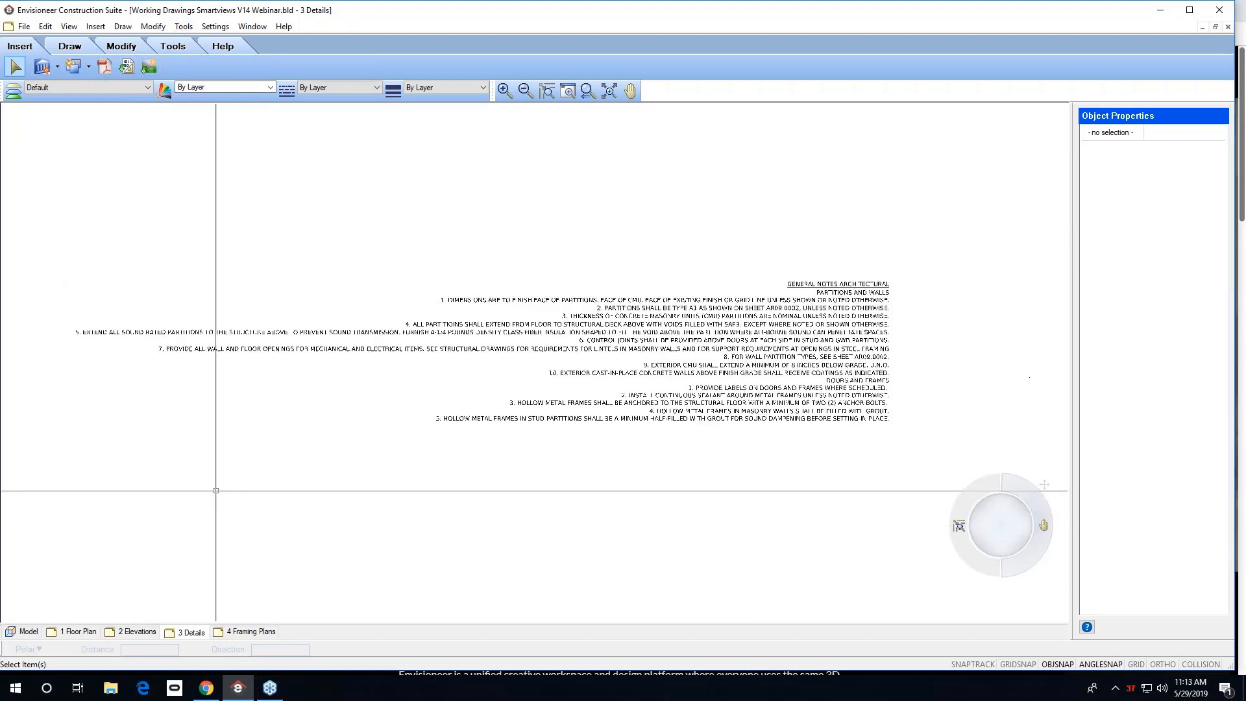
{"action": "scroll", "coordinate": [227, 497], "scroll_direction": "down", "scroll_amount": 9}
{"action": "scroll", "coordinate": [295, 501], "scroll_direction": "up", "scroll_amount": 3}
{"action": "middle_click_drag", "start_coordinate": [295, 492], "coordinate": [272, 397]}
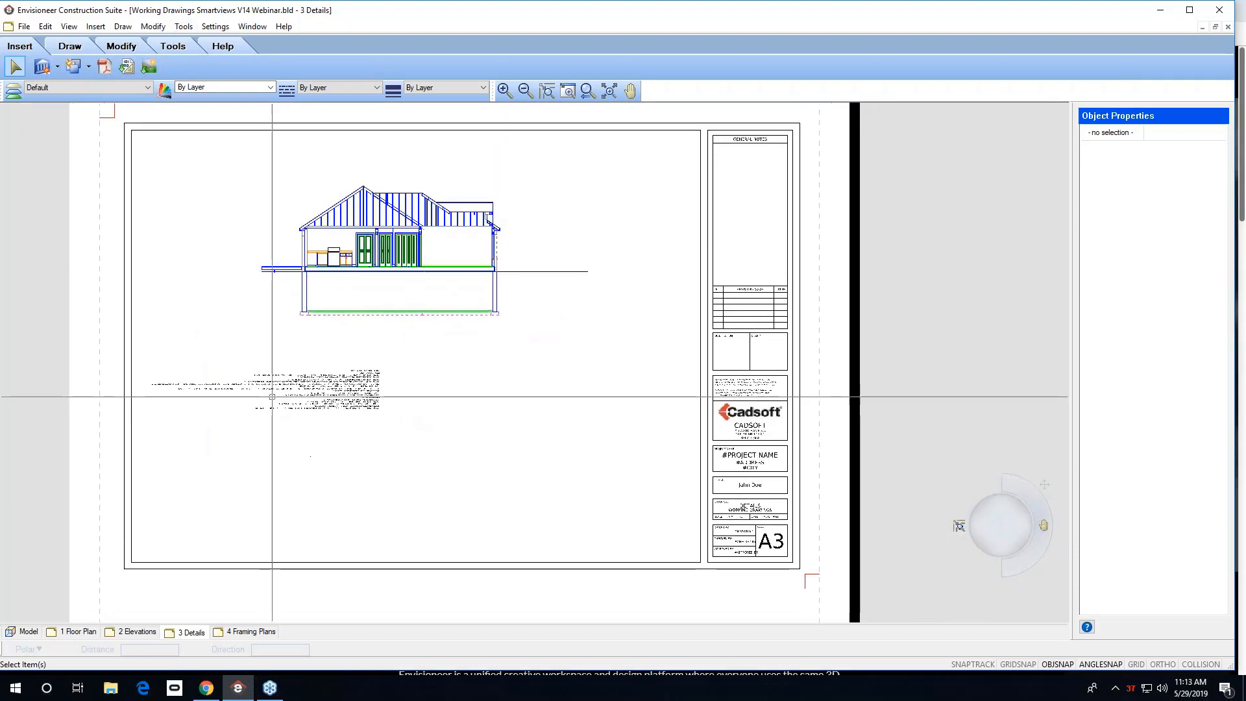
{"action": "scroll", "coordinate": [272, 417], "scroll_direction": "down", "scroll_amount": 2}
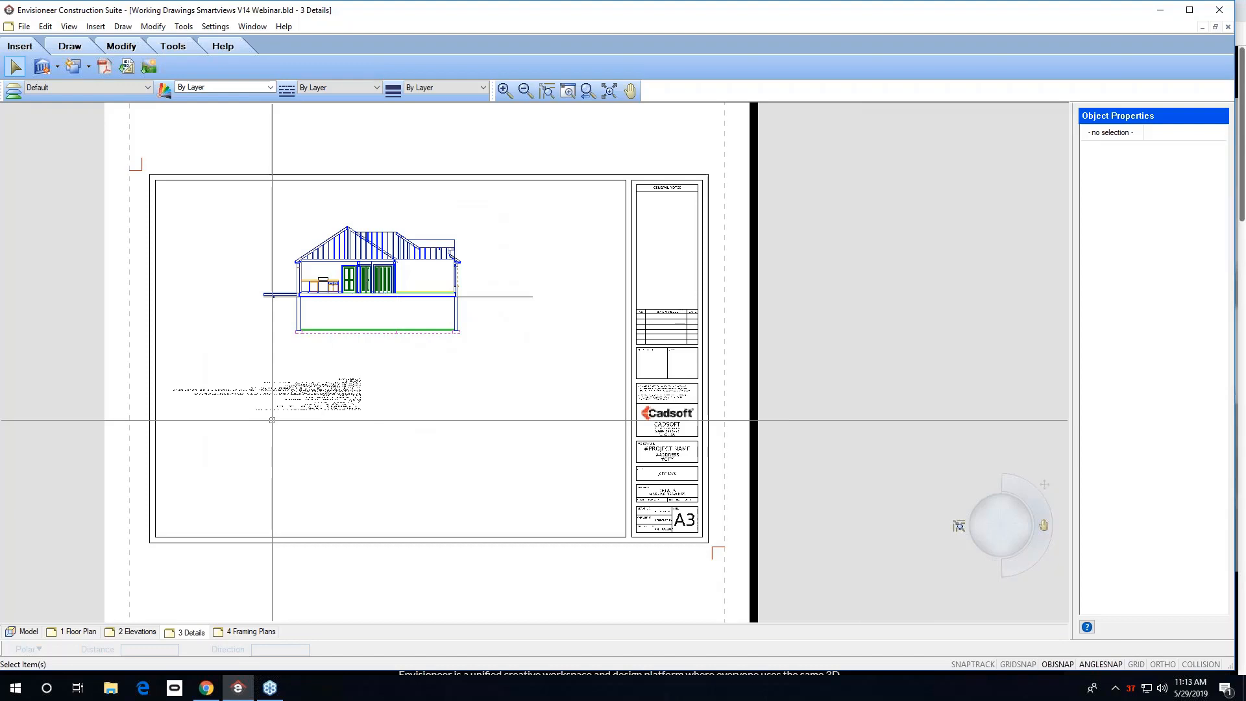
{"action": "scroll", "coordinate": [545, 429], "scroll_direction": "down", "scroll_amount": 1}
{"action": "scroll", "coordinate": [634, 450], "scroll_direction": "up", "scroll_amount": 1}
{"action": "scroll", "coordinate": [634, 449], "scroll_direction": "up", "scroll_amount": 3}
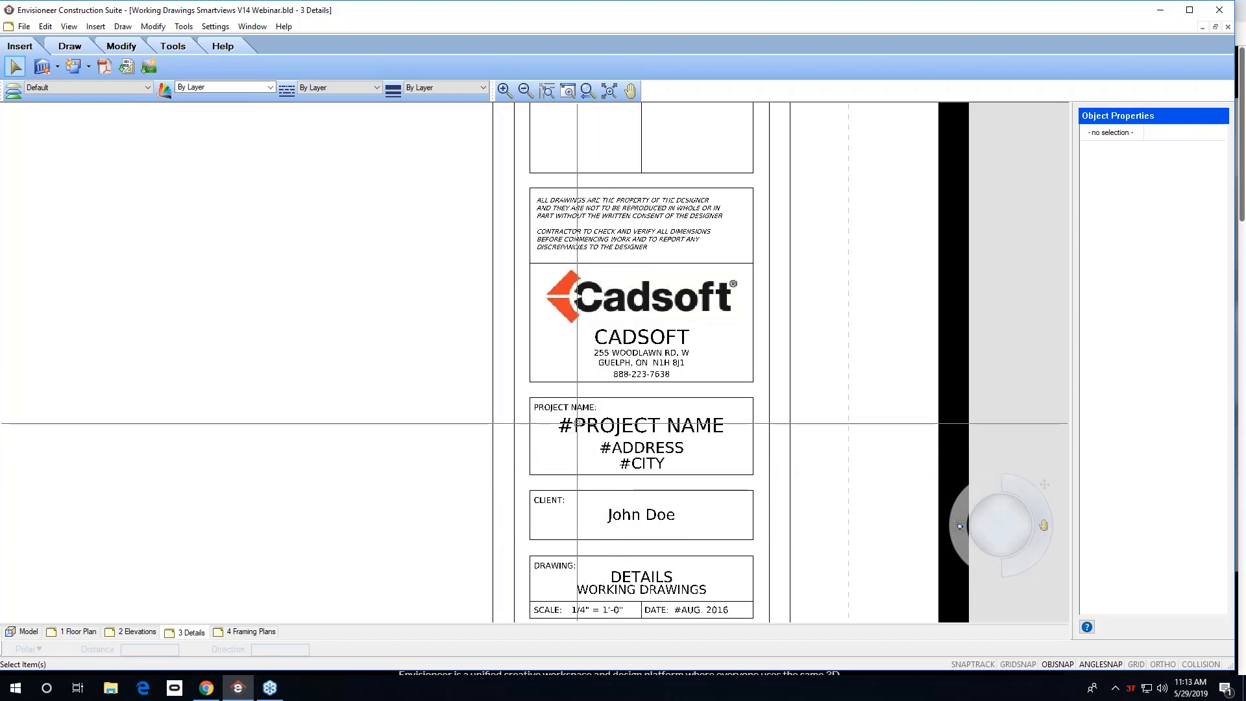
In the Project Manager, set the project name to JOHNS HOUSE and enter the project's street address and city.
{"action": "left_click", "coordinate": [24, 26]}
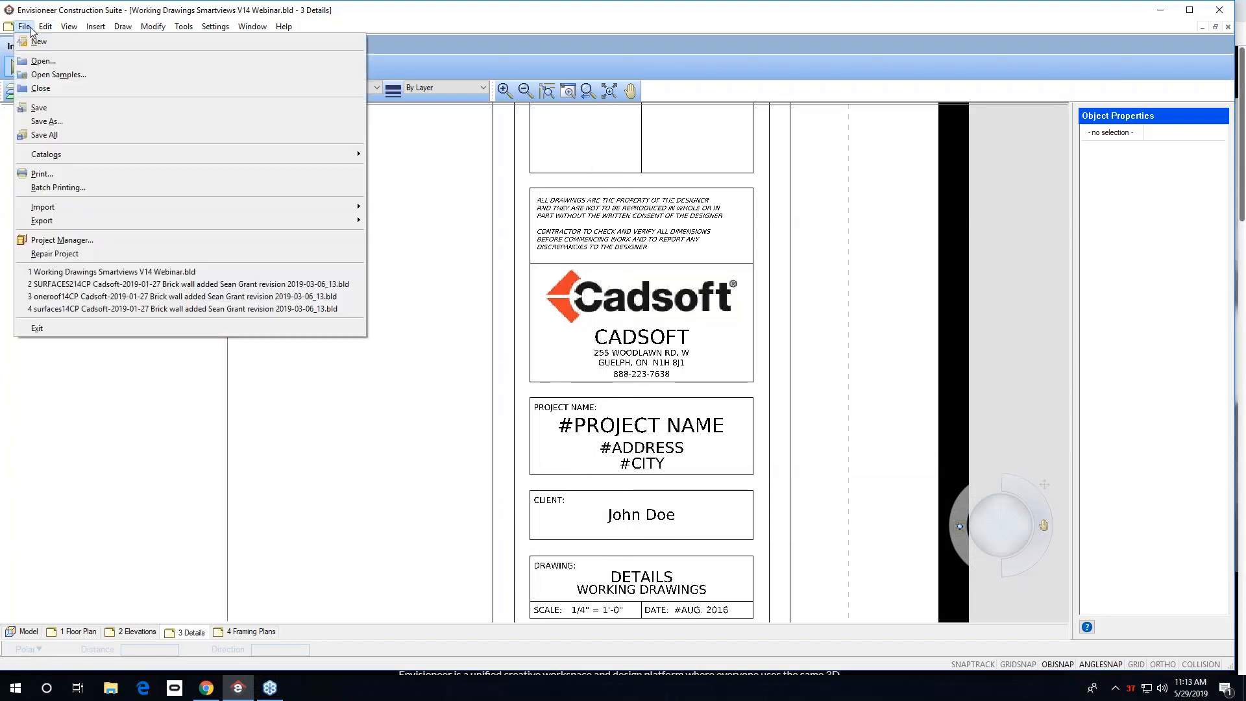
{"action": "left_click", "coordinate": [50, 243]}
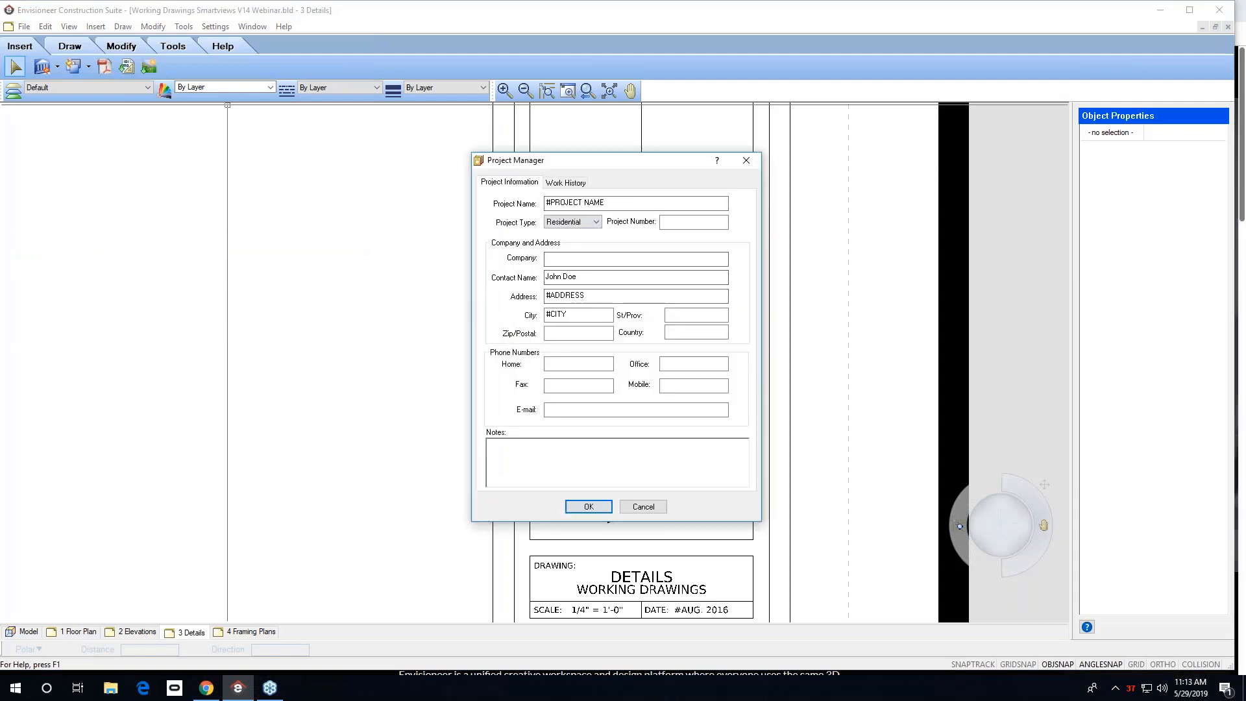
{"action": "left_click_drag", "start_coordinate": [607, 206], "coordinate": [488, 200]}
{"action": "type", "text": "JO"}
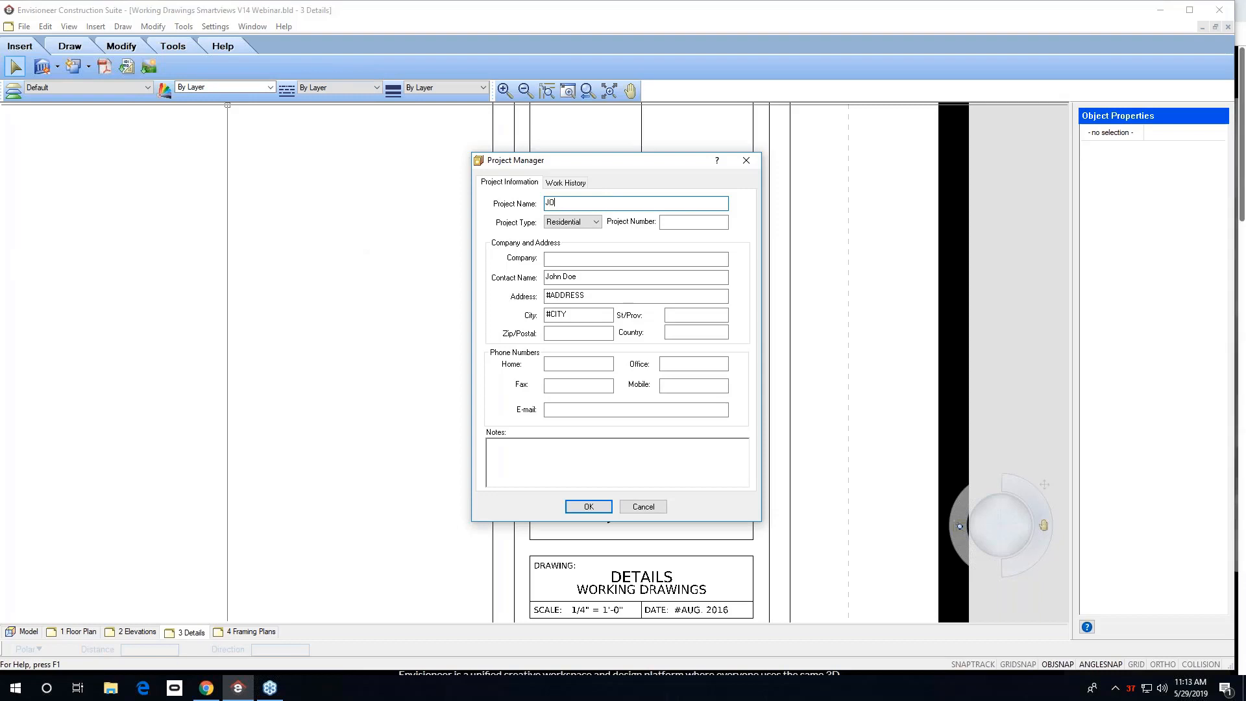
{"action": "type", "text": "HNS HOUSE"}
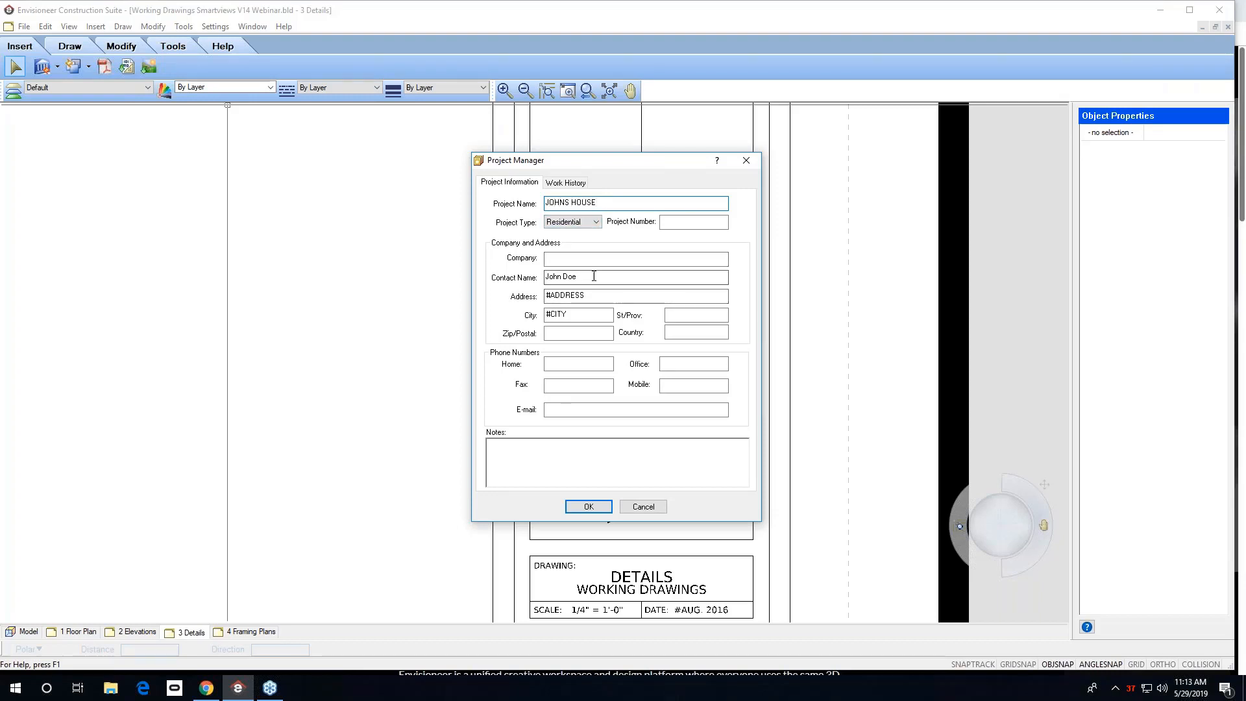
{"action": "left_click_drag", "start_coordinate": [598, 298], "coordinate": [522, 307]}
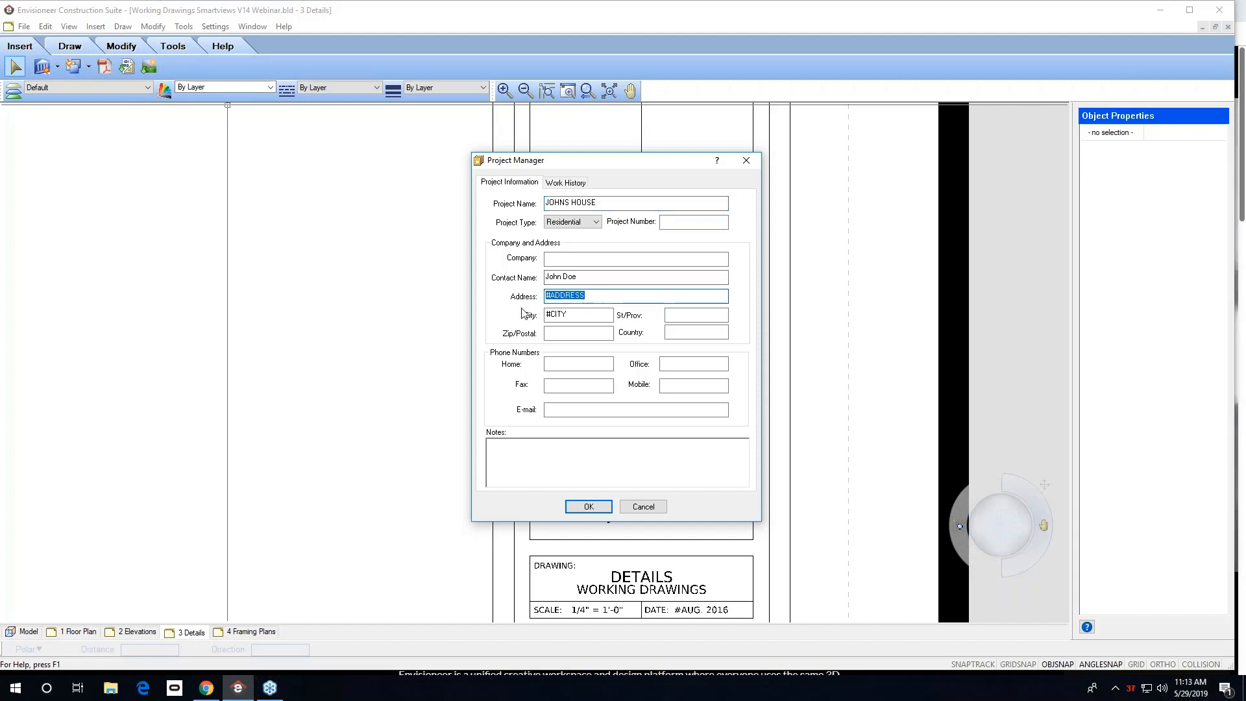
{"action": "type", "text": "123 FAKE ST"}
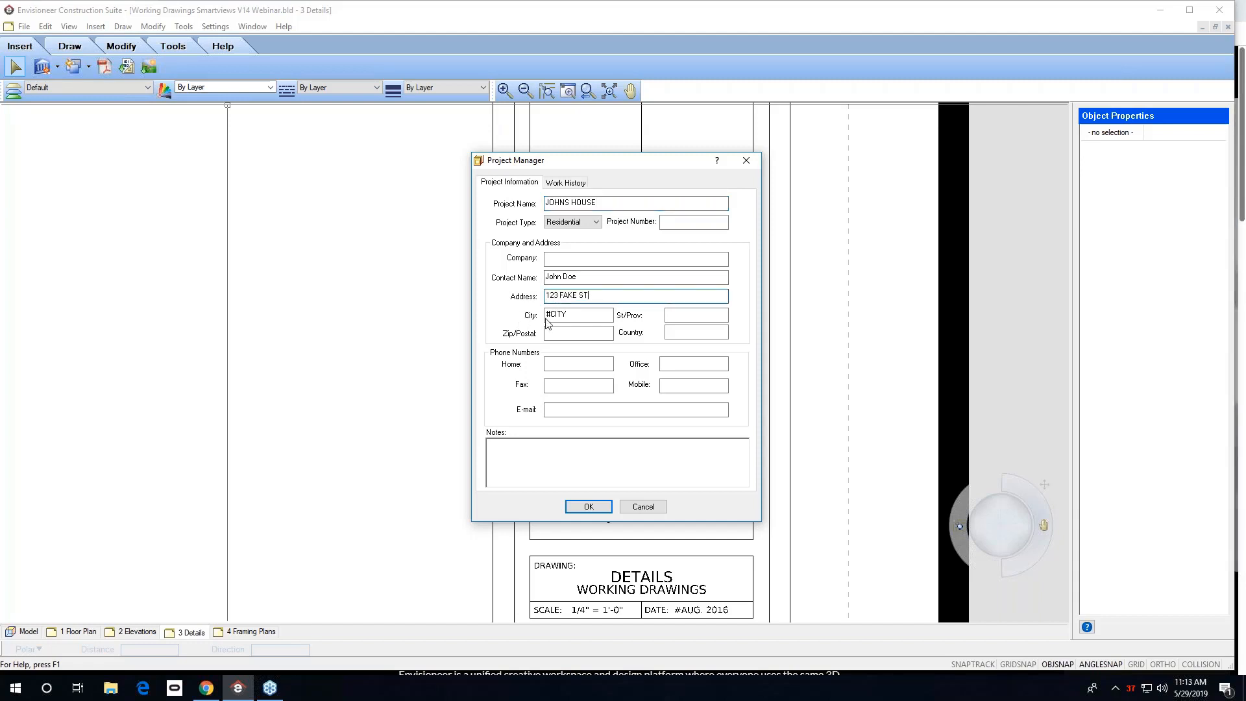
{"action": "left_click_drag", "start_coordinate": [572, 315], "coordinate": [535, 313]}
{"action": "type", "text": "GUELPH"}
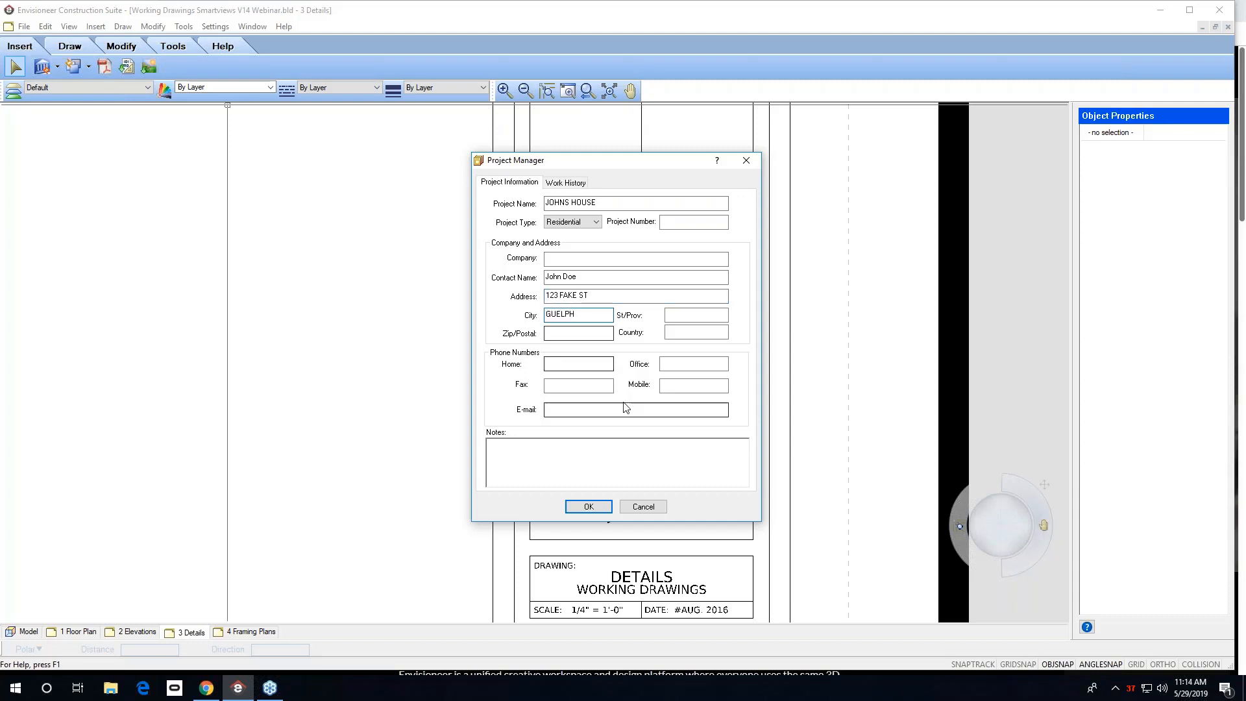
{"action": "left_click", "coordinate": [588, 506]}
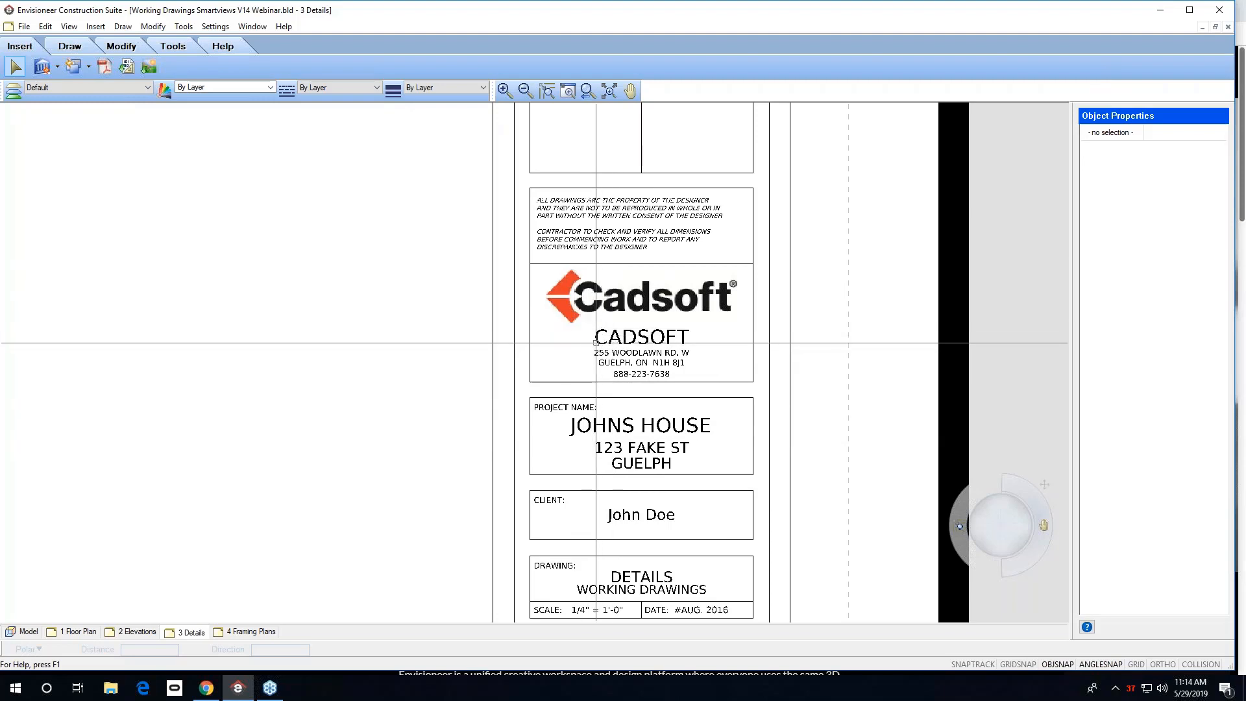
Open the 1 Floor Plan sheet and examine its updated title block.
{"action": "scroll", "coordinate": [599, 334], "scroll_direction": "down", "scroll_amount": 5}
{"action": "middle_click_drag", "start_coordinate": [598, 290], "coordinate": [619, 335]}
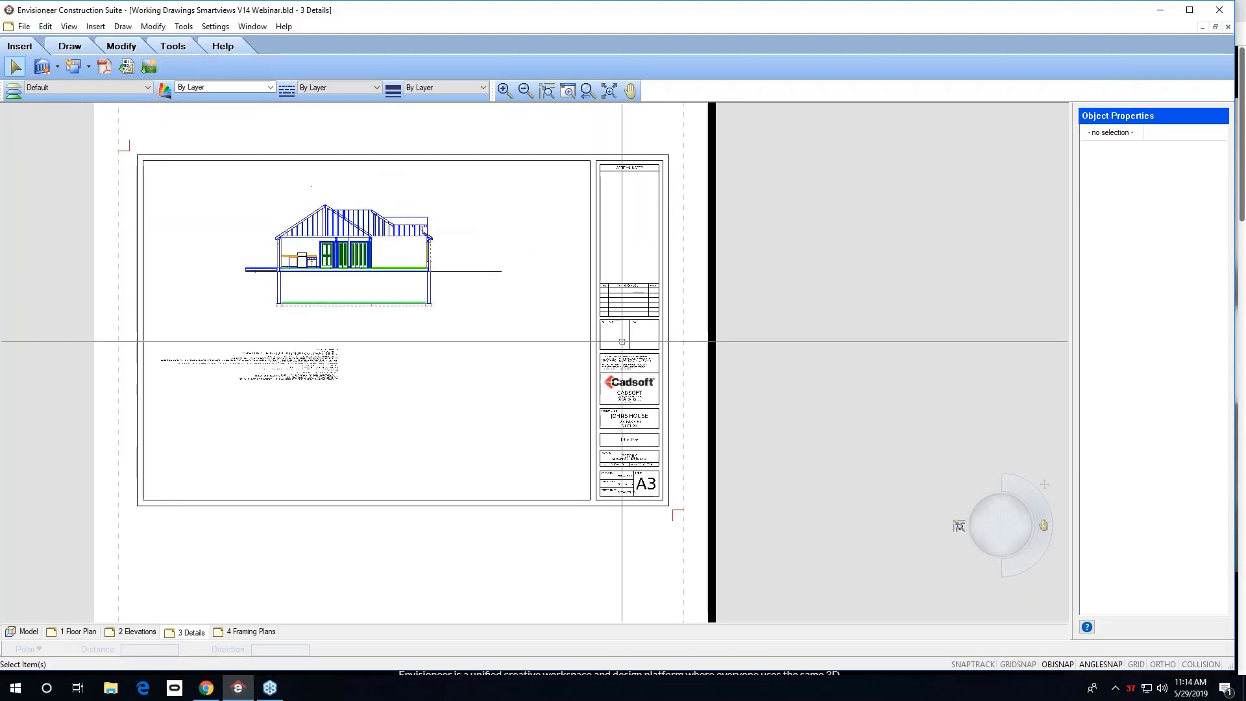
{"action": "scroll", "coordinate": [456, 411], "scroll_direction": "up", "scroll_amount": 1}
{"action": "left_click", "coordinate": [73, 636]}
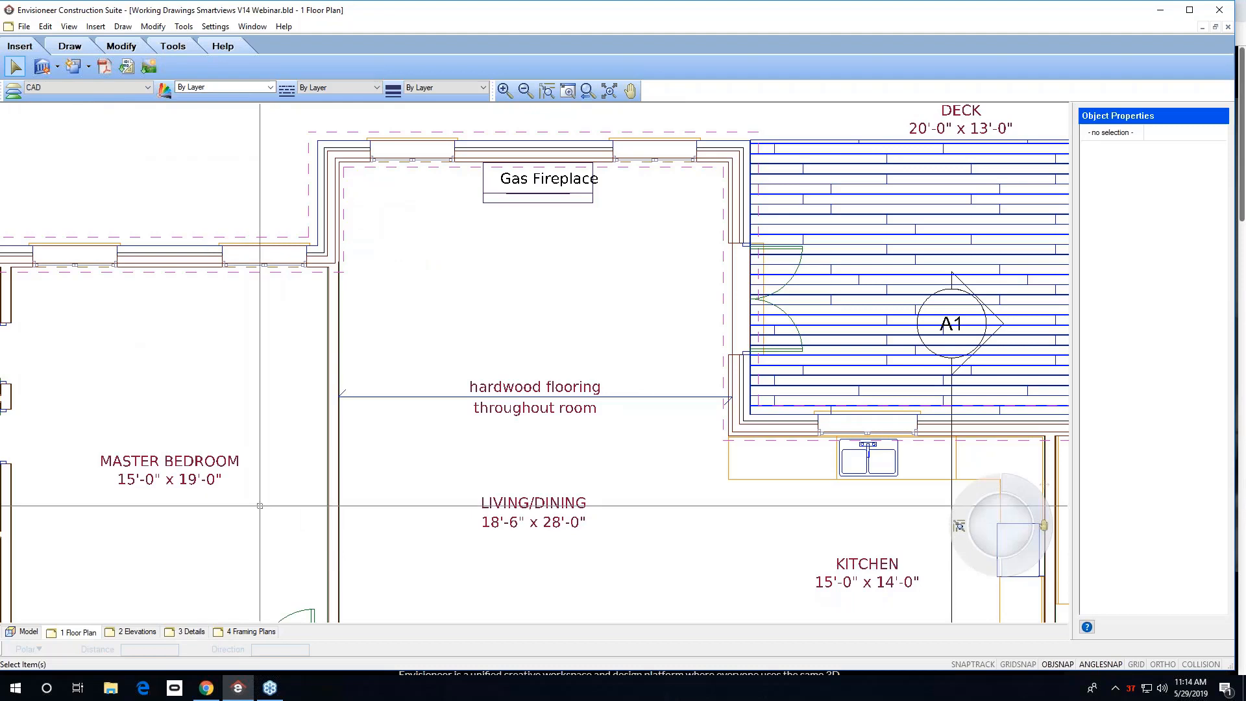
{"action": "scroll", "coordinate": [303, 445], "scroll_direction": "down", "scroll_amount": 7}
{"action": "middle_click_drag", "start_coordinate": [414, 365], "coordinate": [427, 216]}
{"action": "scroll", "coordinate": [610, 412], "scroll_direction": "up", "scroll_amount": 4}
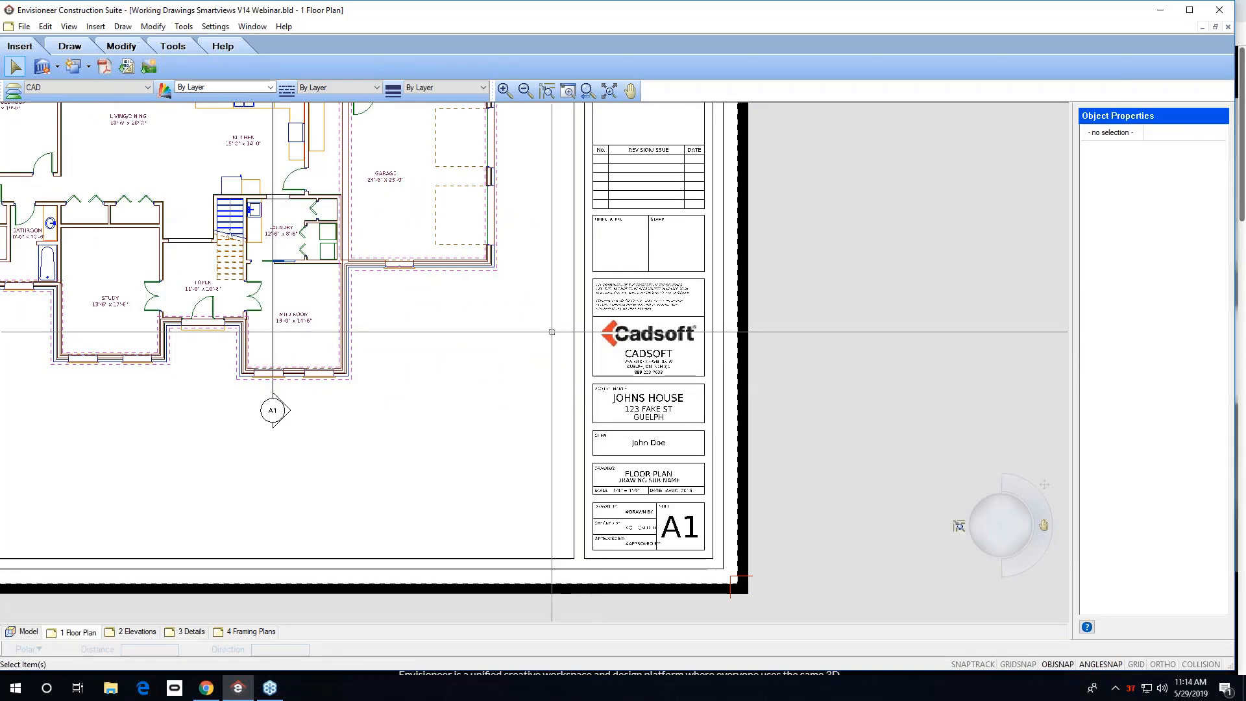
{"action": "left_click", "coordinate": [238, 634]}
{"action": "right_click", "coordinate": [237, 634]}
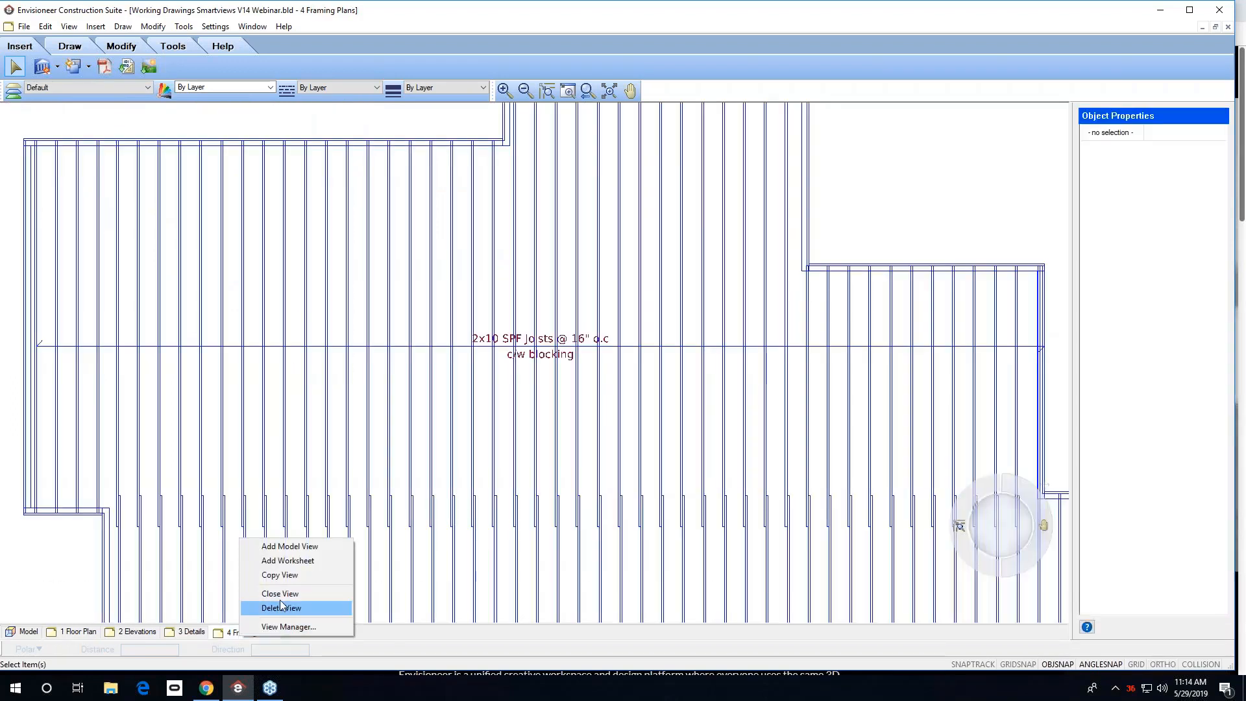
{"action": "left_click", "coordinate": [307, 563]}
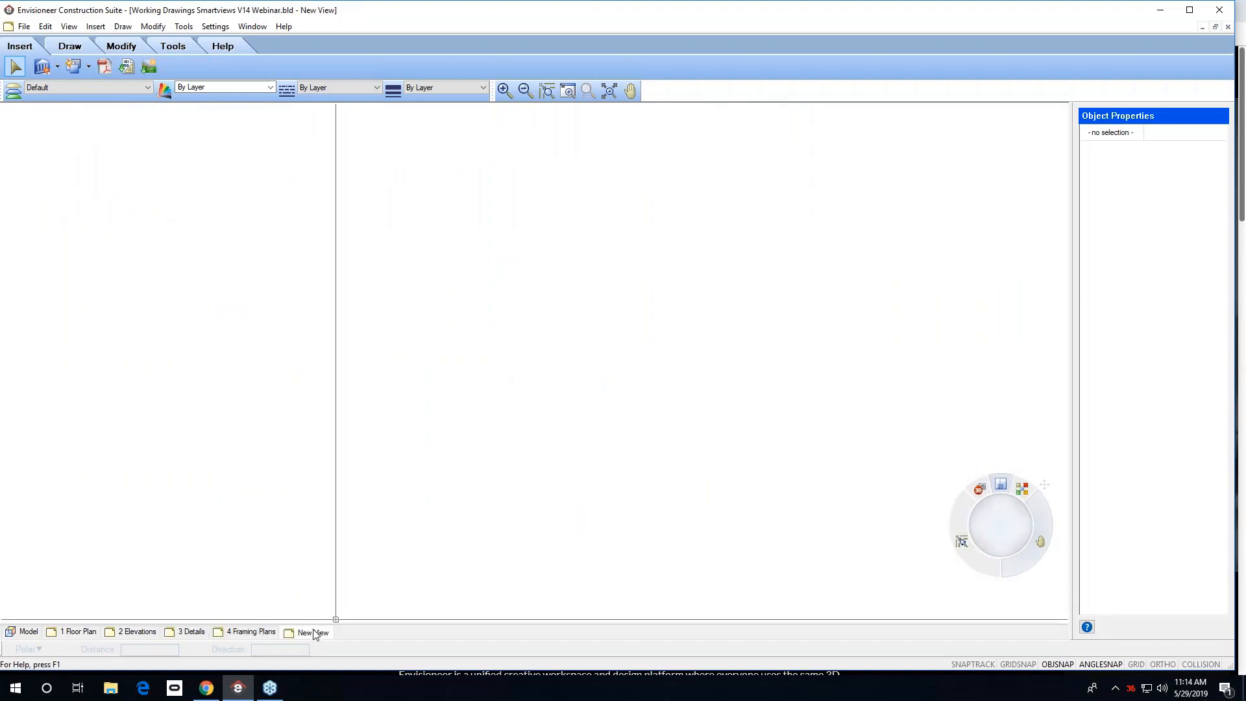
{"action": "right_click", "coordinate": [315, 634]}
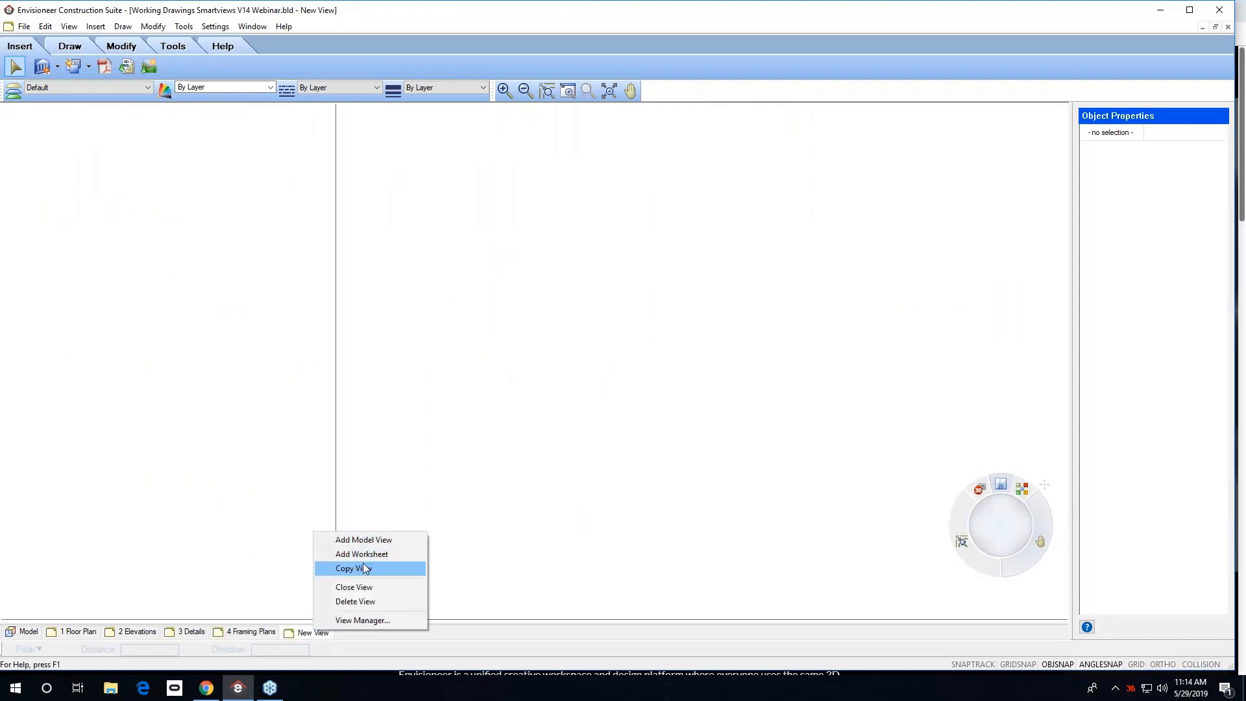
{"action": "left_click", "coordinate": [354, 601]}
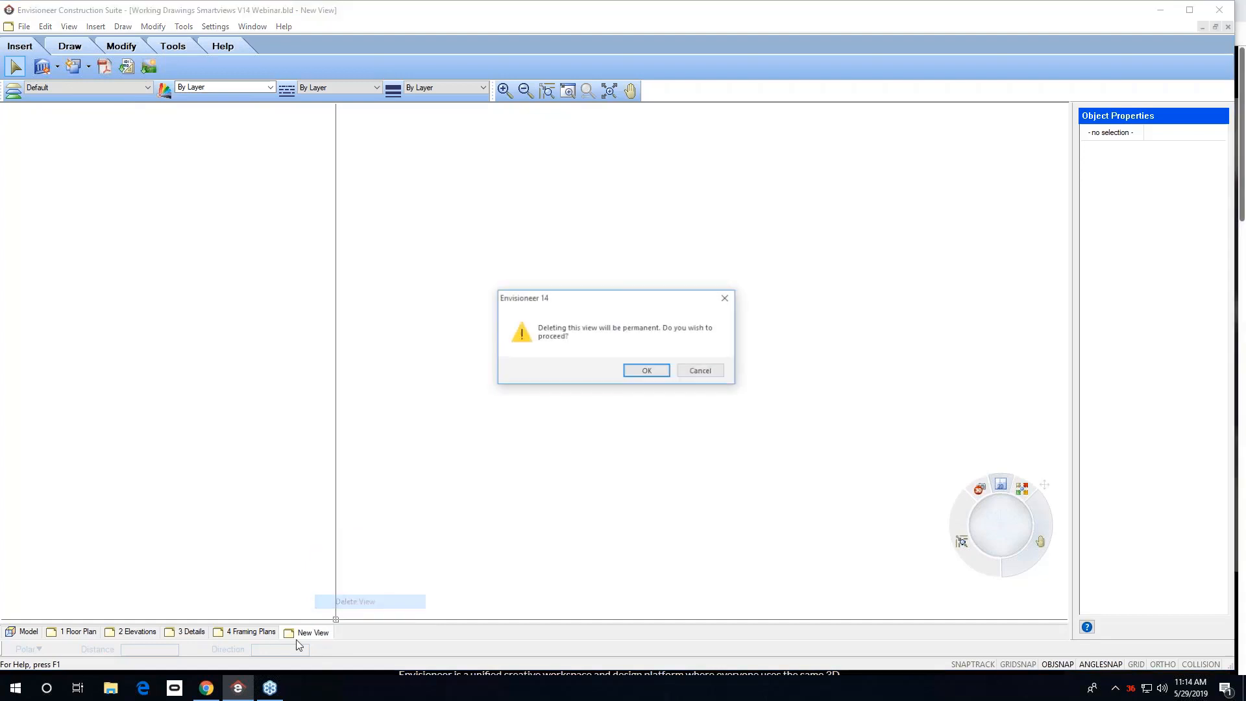
{"action": "left_click", "coordinate": [647, 371]}
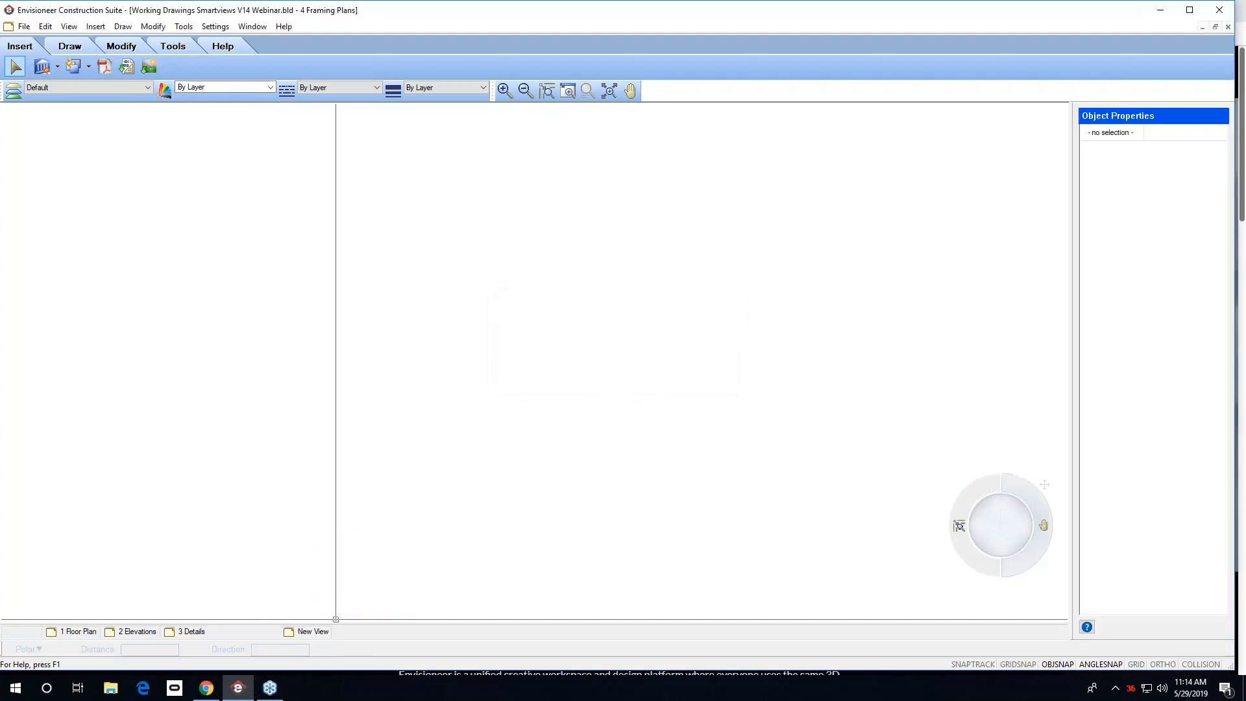
Make a copy of the 4 Framing Plans sheet view.
{"action": "right_click", "coordinate": [243, 640]}
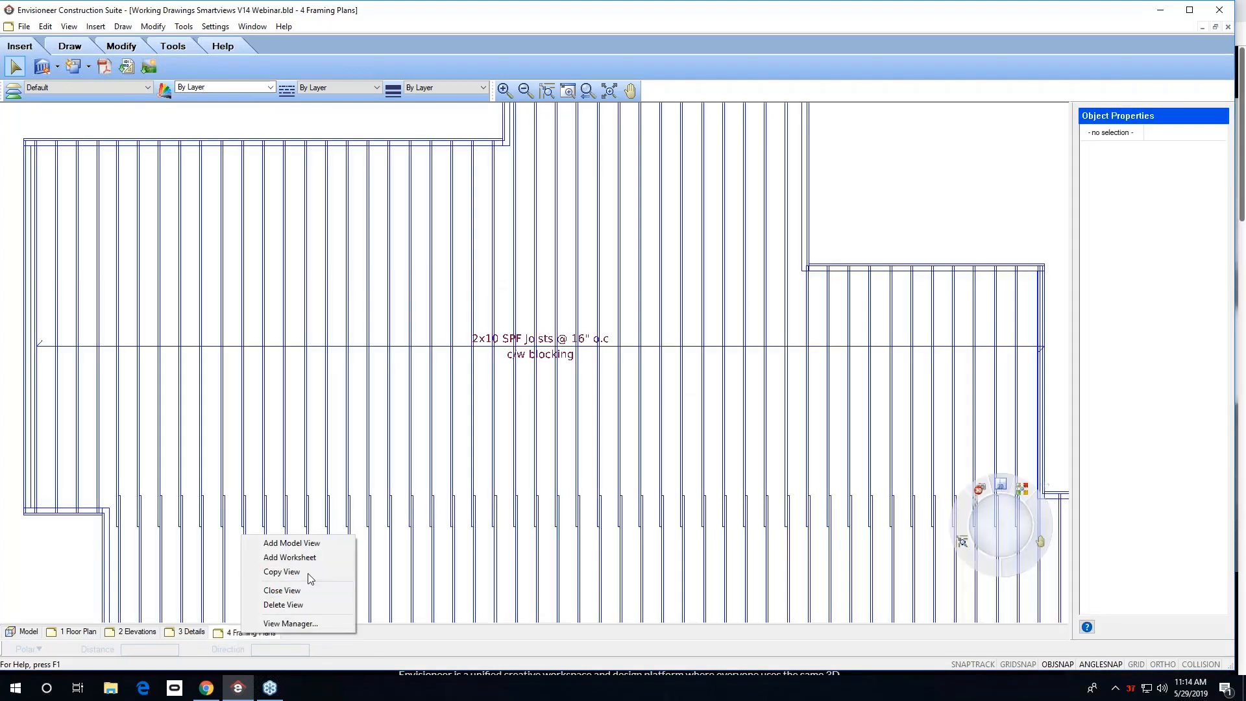
{"action": "left_click", "coordinate": [292, 573]}
{"action": "scroll", "coordinate": [505, 417], "scroll_direction": "down", "scroll_amount": 5}
{"action": "middle_click_drag", "start_coordinate": [523, 428], "coordinate": [370, 363]}
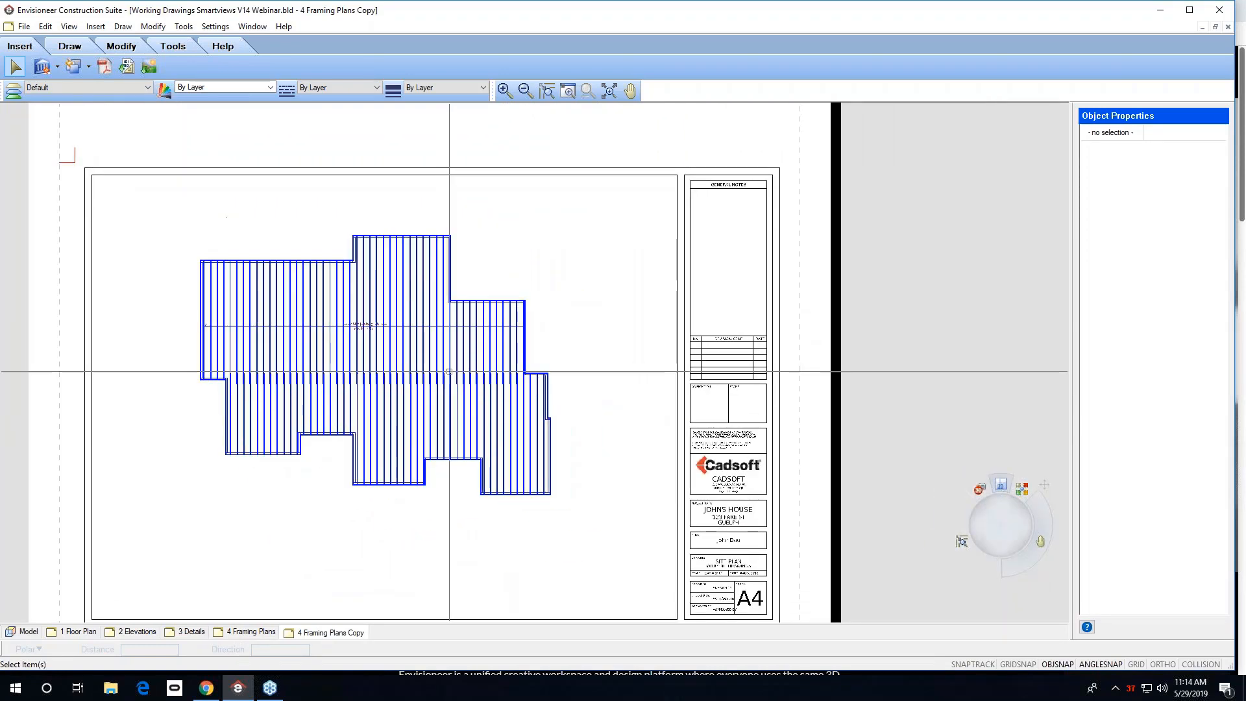
{"action": "scroll", "coordinate": [741, 536], "scroll_direction": "up", "scroll_amount": 2}
{"action": "scroll", "coordinate": [731, 493], "scroll_direction": "down", "scroll_amount": 6}
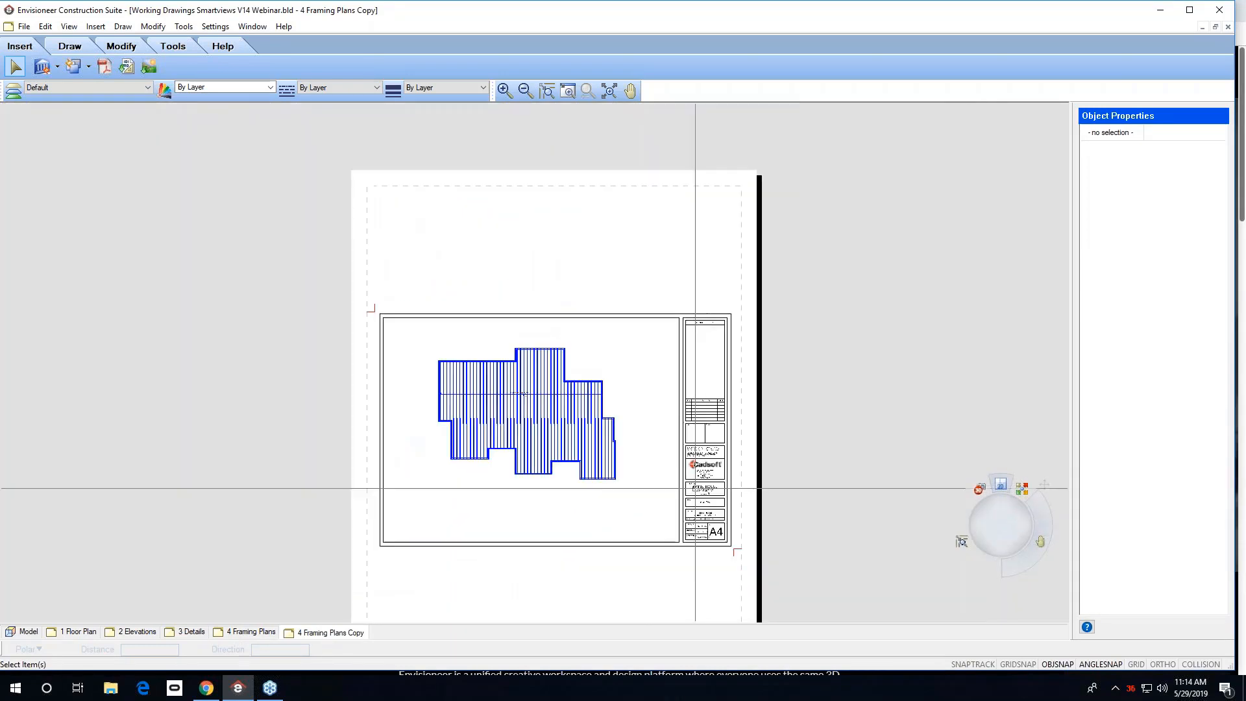
{"action": "scroll", "coordinate": [690, 460], "scroll_direction": "up", "scroll_amount": 2}
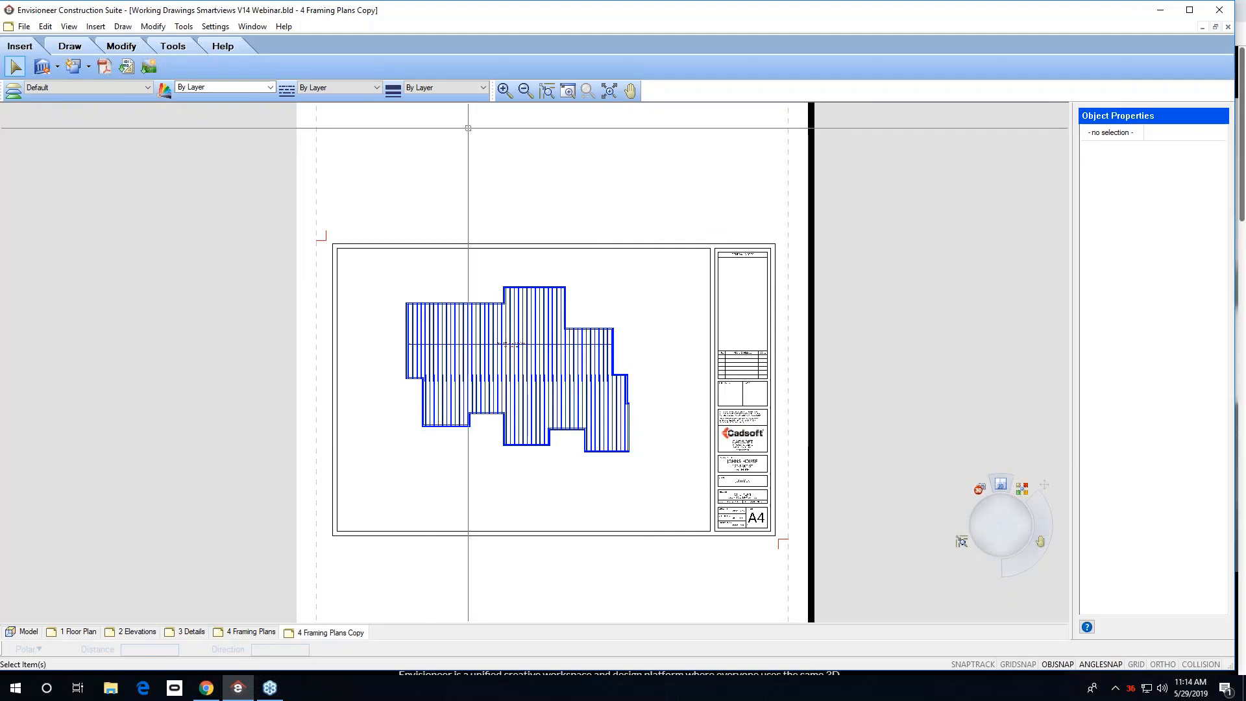
{"action": "left_click", "coordinate": [609, 90]}
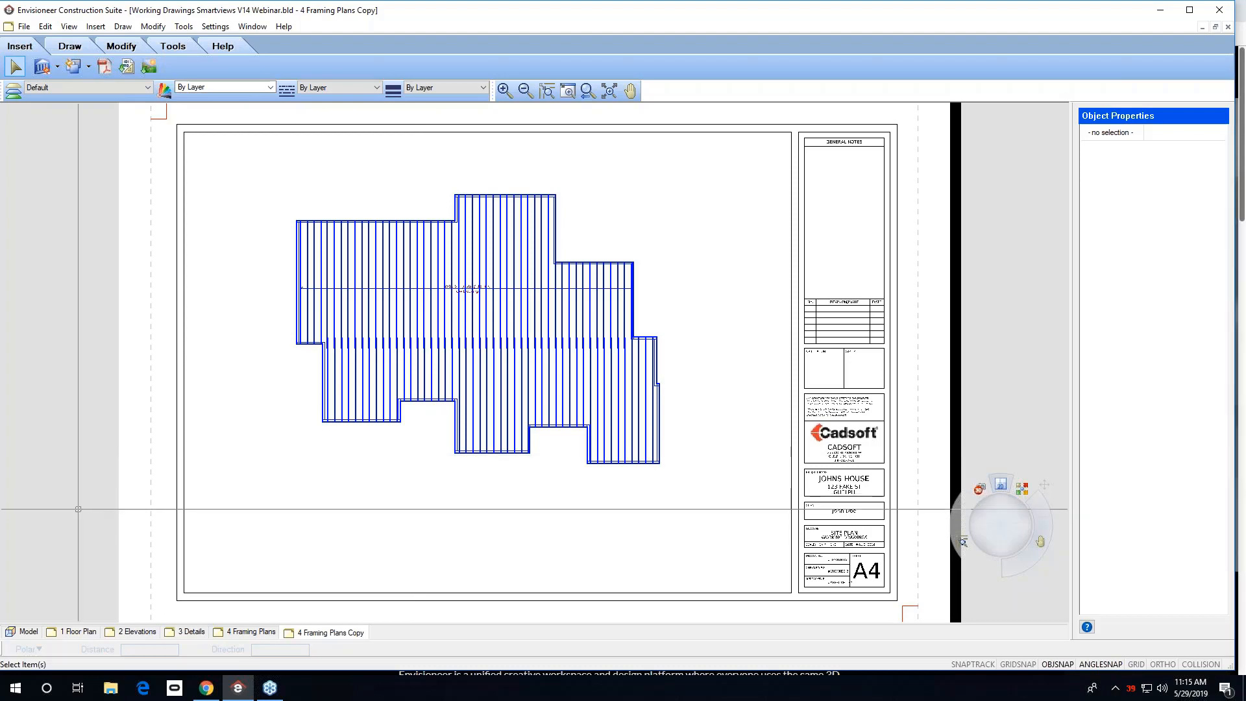
In the model, replace the front entry door with the 36" Steel Door - 2x4 Wall.
{"action": "left_click", "coordinate": [27, 633]}
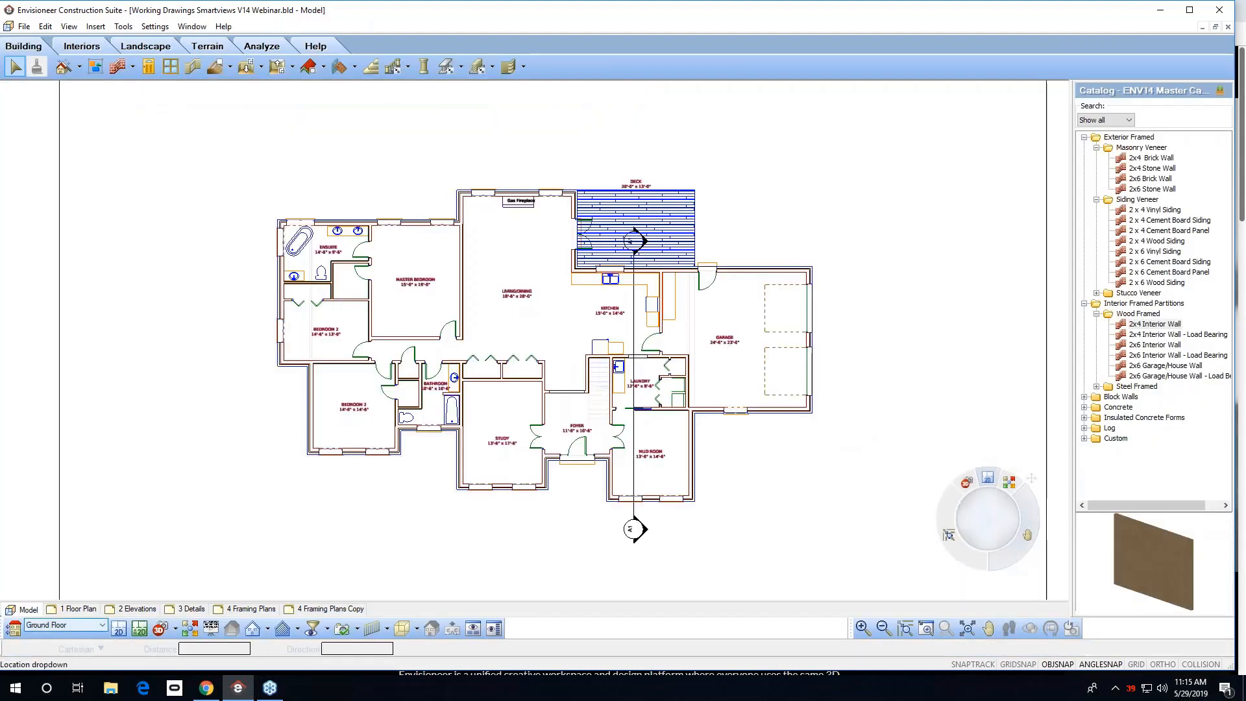
{"action": "left_click", "coordinate": [575, 451]}
{"action": "right_click", "coordinate": [575, 451]}
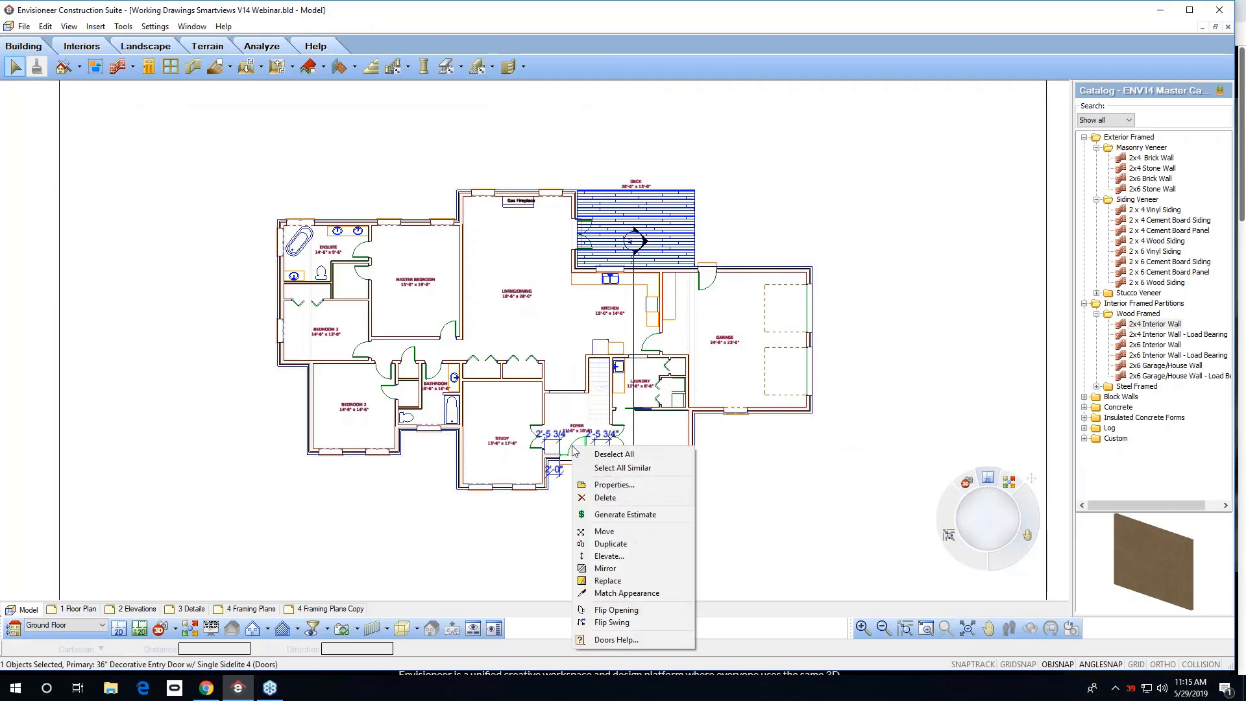
{"action": "left_click", "coordinate": [625, 581]}
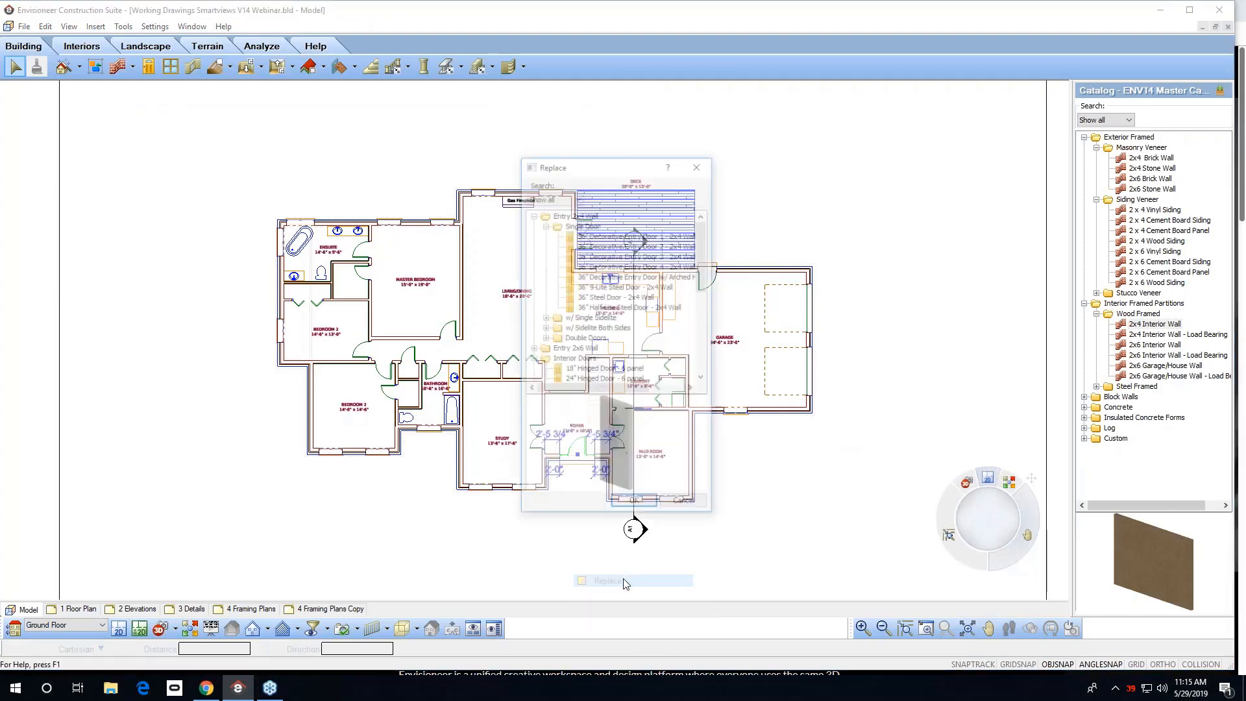
{"action": "left_click", "coordinate": [604, 300]}
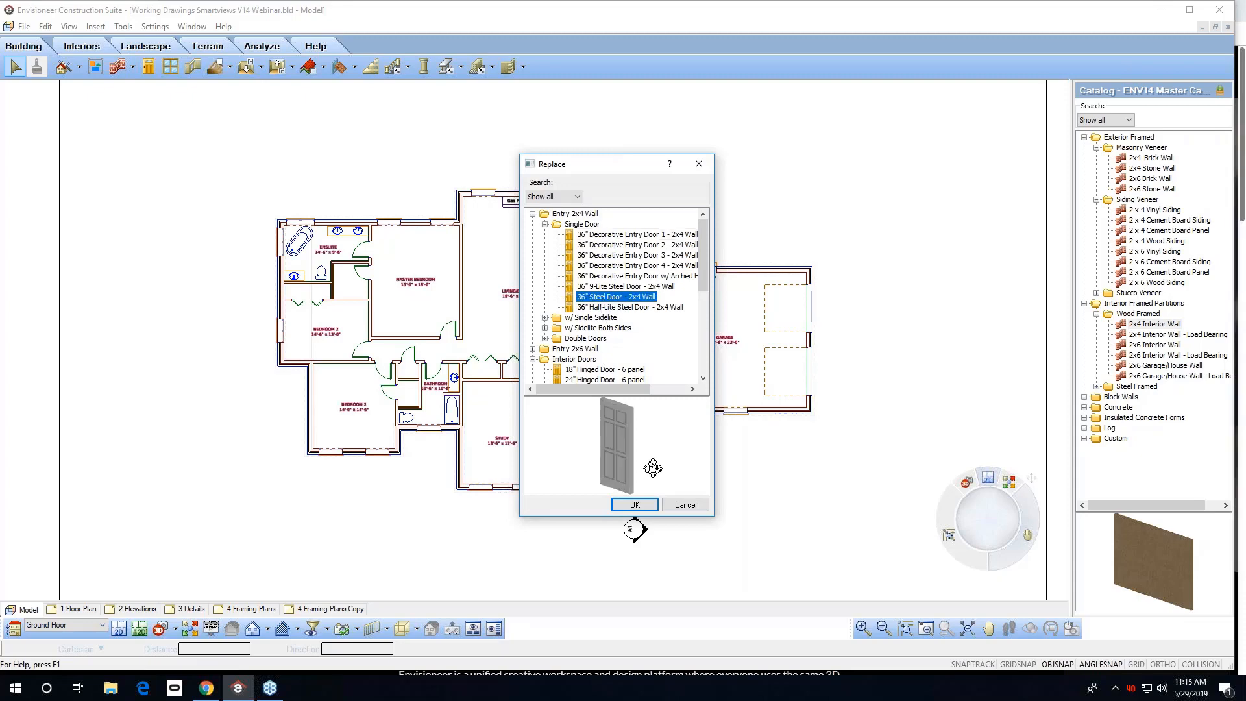
{"action": "left_click", "coordinate": [635, 505]}
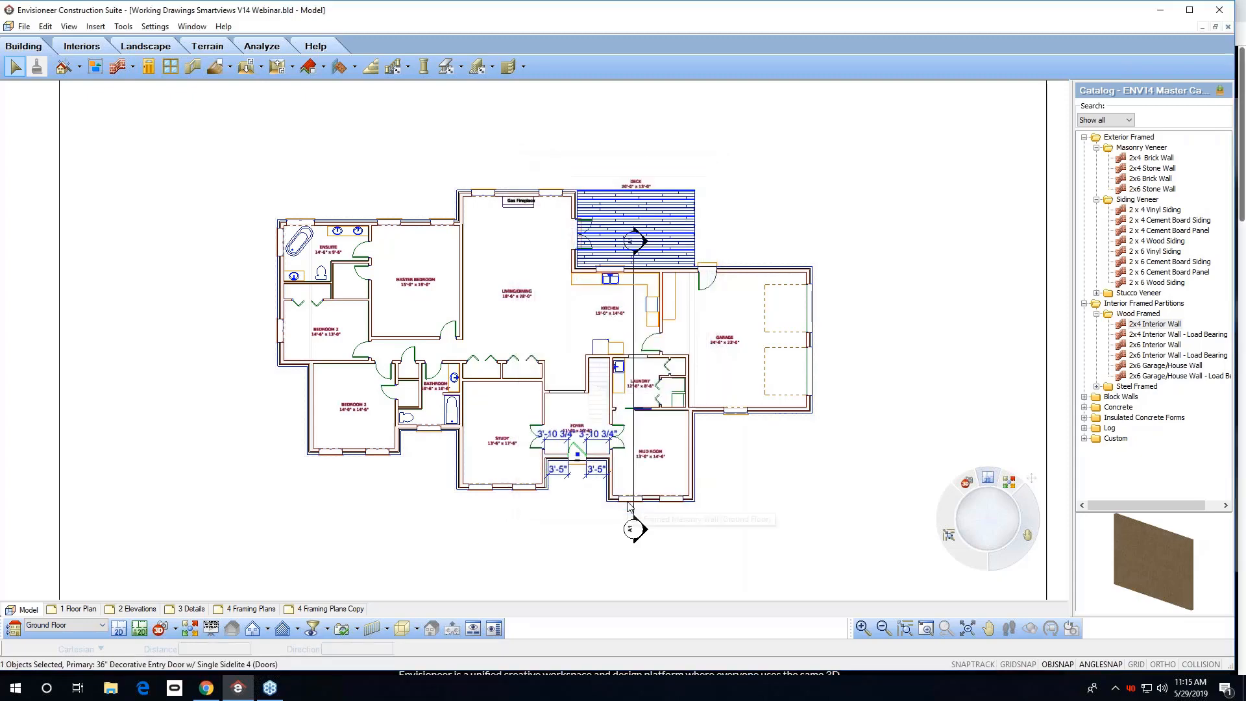
{"action": "left_click", "coordinate": [587, 521]}
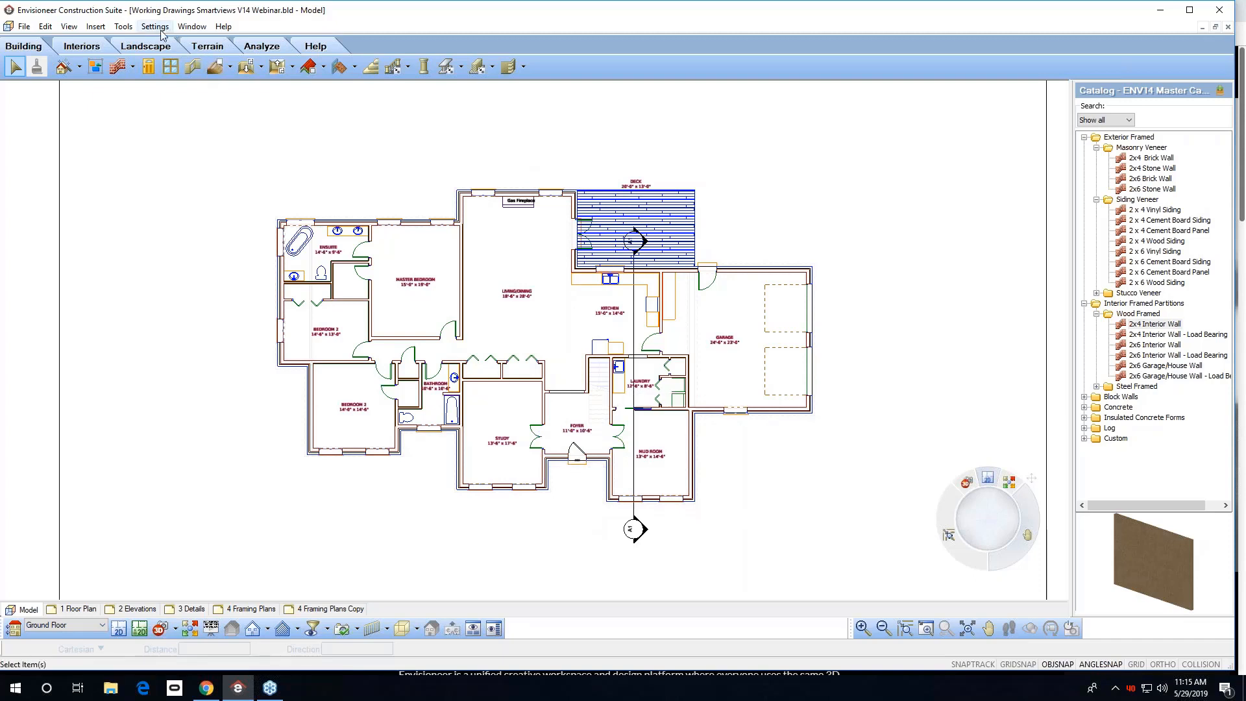
Add automatic exterior dimensions to the floor plan model.
{"action": "left_click", "coordinate": [128, 26]}
{"action": "mouse_move", "coordinate": [169, 55]}
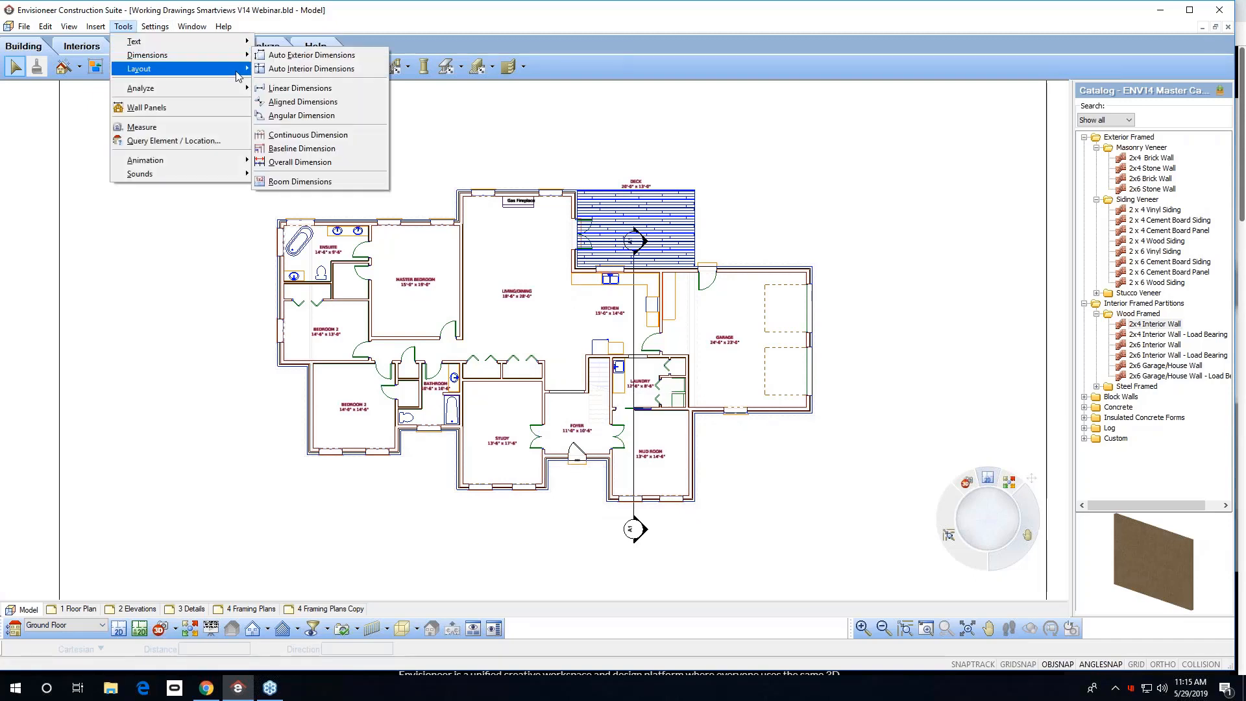
{"action": "left_click", "coordinate": [293, 56]}
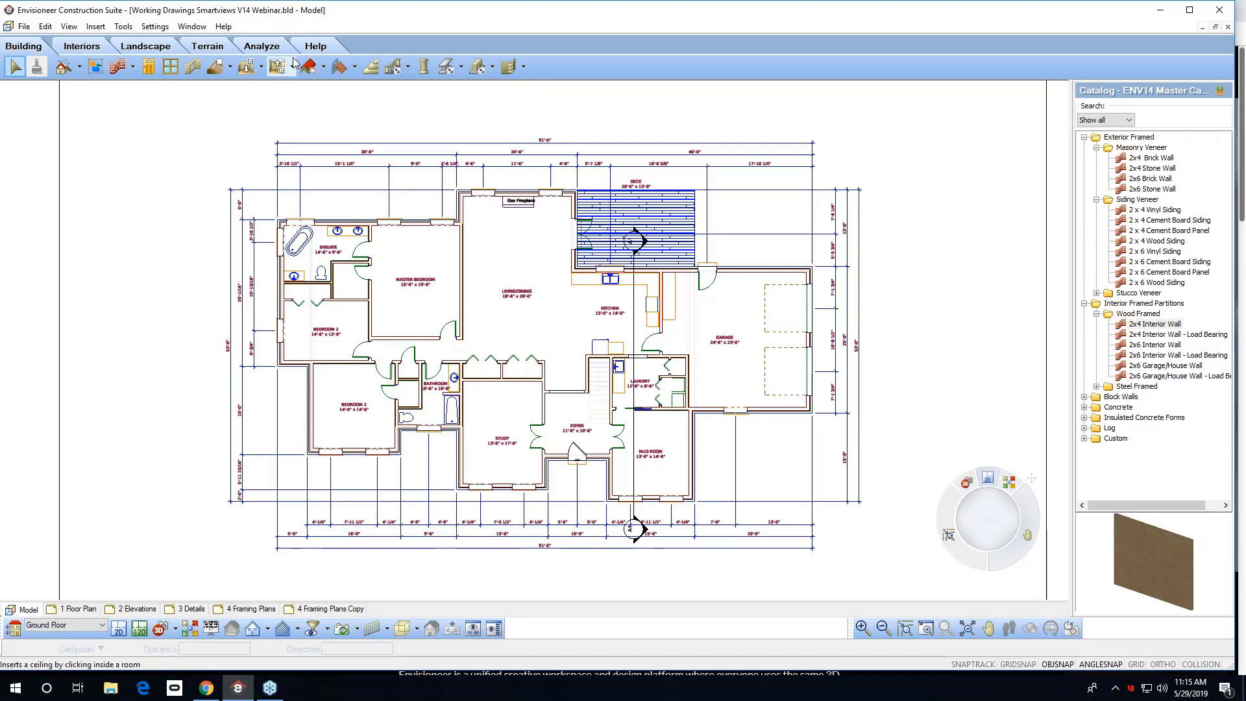
On the 1 Floor Plan sheet, globally update SmartViews, excluding Section1, Section12, Section14, 2D Plan1 and 2D Plan2.
{"action": "left_click", "coordinate": [83, 609]}
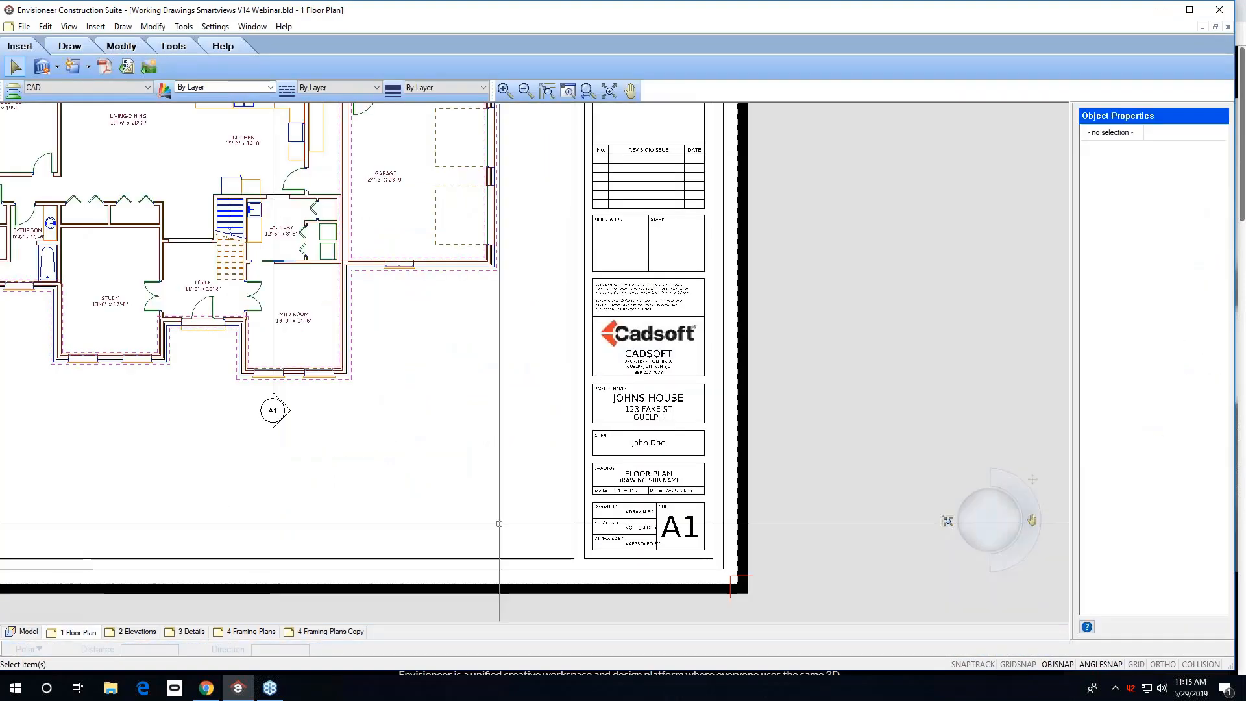
{"action": "left_click", "coordinate": [608, 91]}
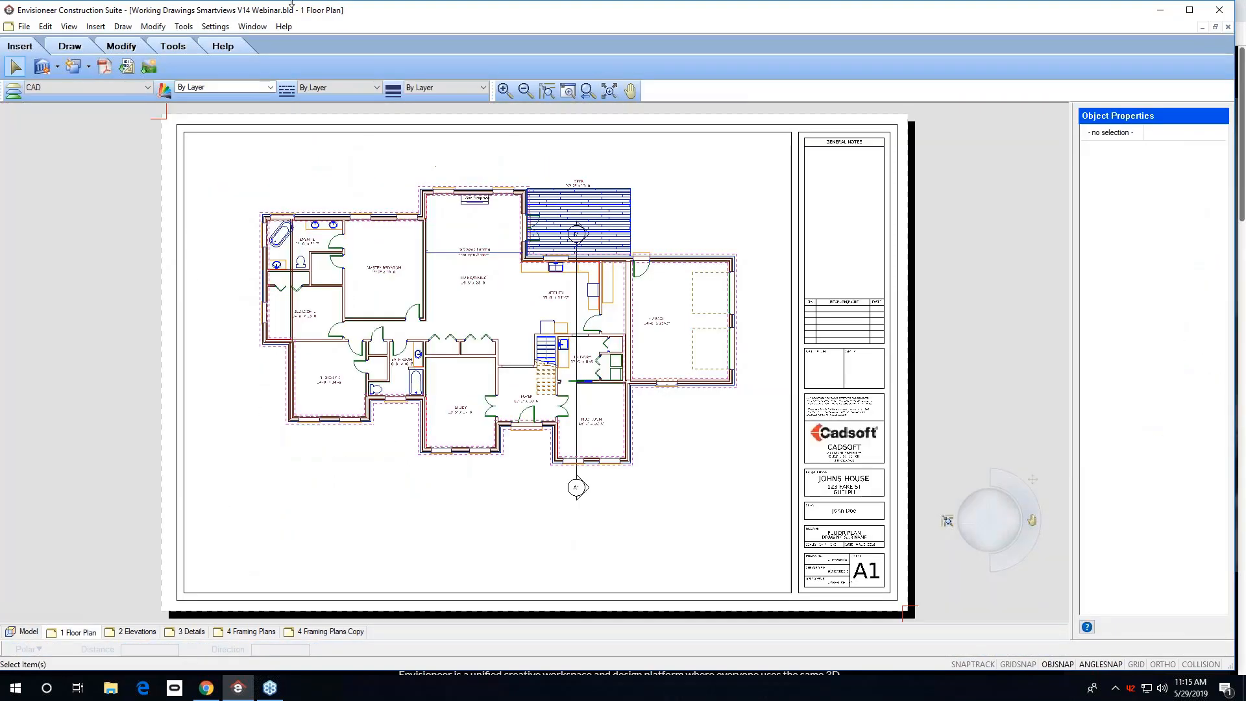
{"action": "left_click", "coordinate": [57, 68]}
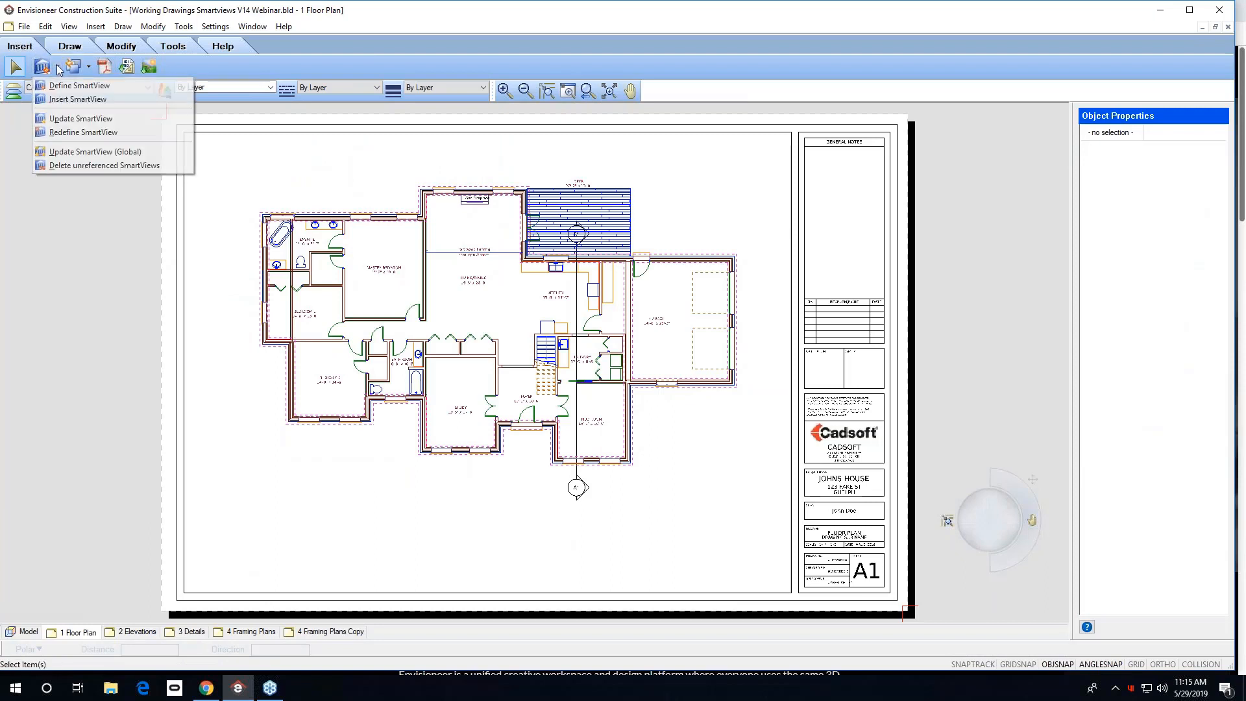
{"action": "left_click", "coordinate": [90, 152]}
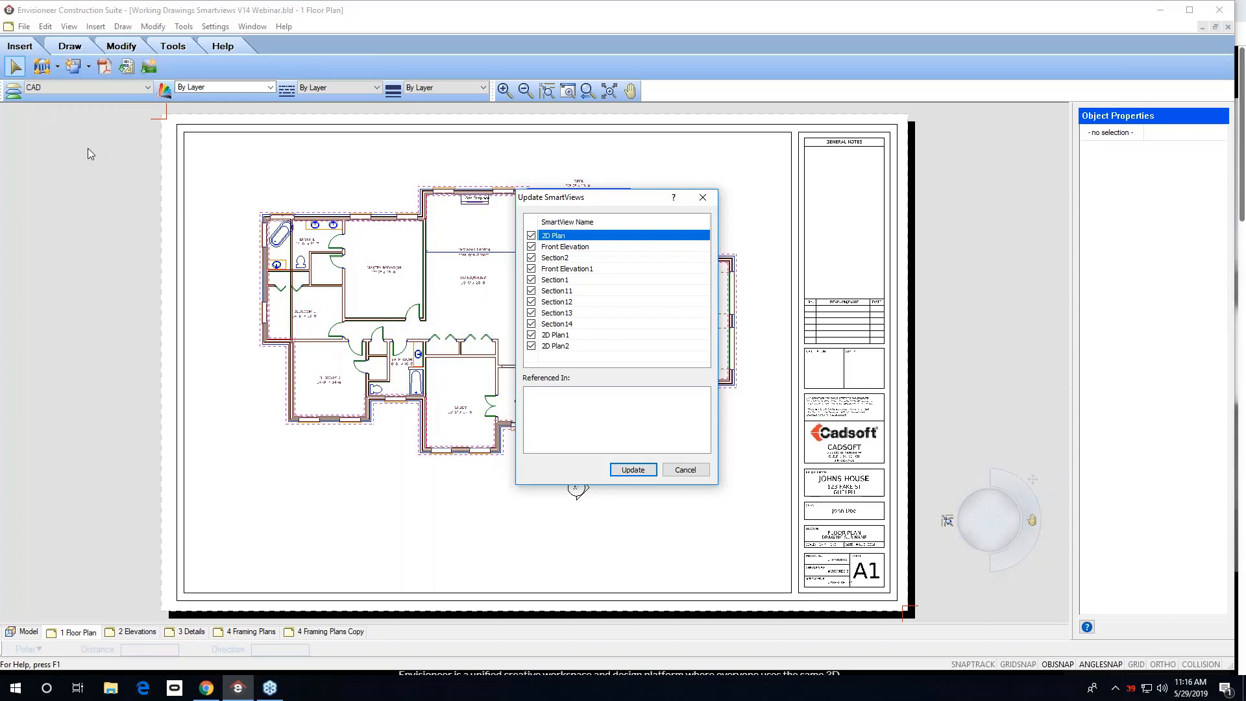
{"action": "left_click", "coordinate": [531, 280]}
{"action": "left_click", "coordinate": [531, 302]}
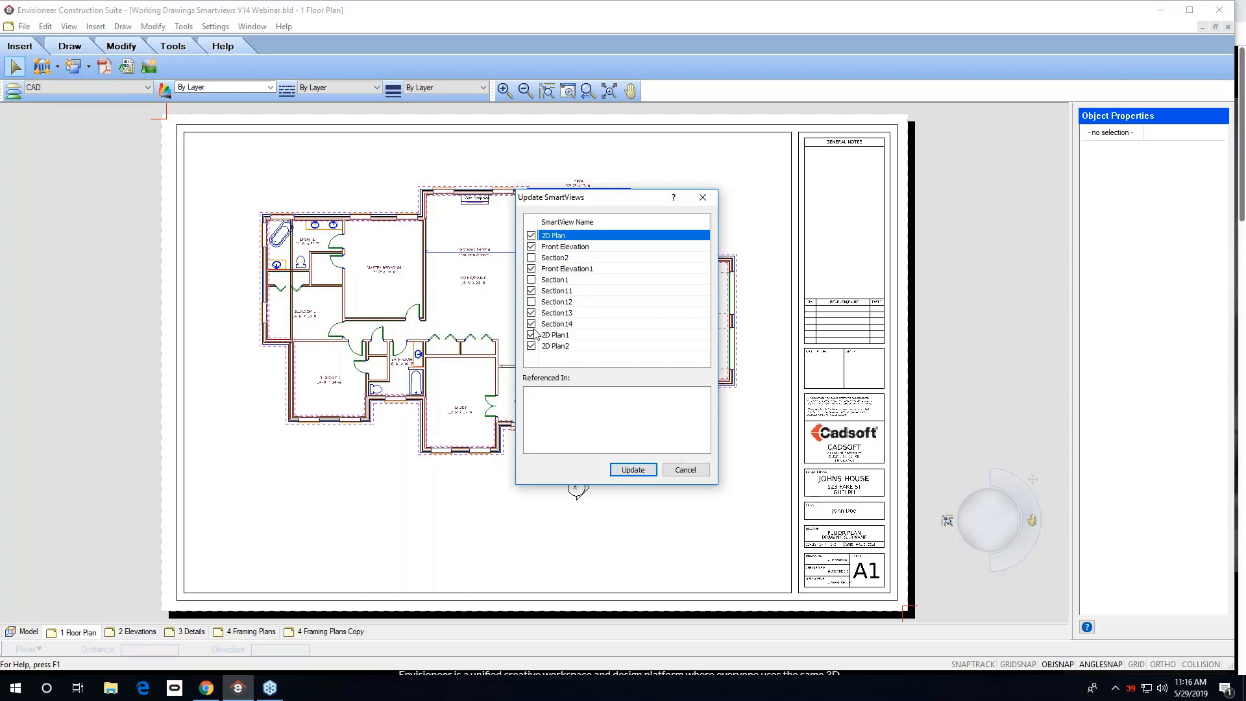
{"action": "left_click", "coordinate": [531, 324]}
{"action": "left_click", "coordinate": [531, 346]}
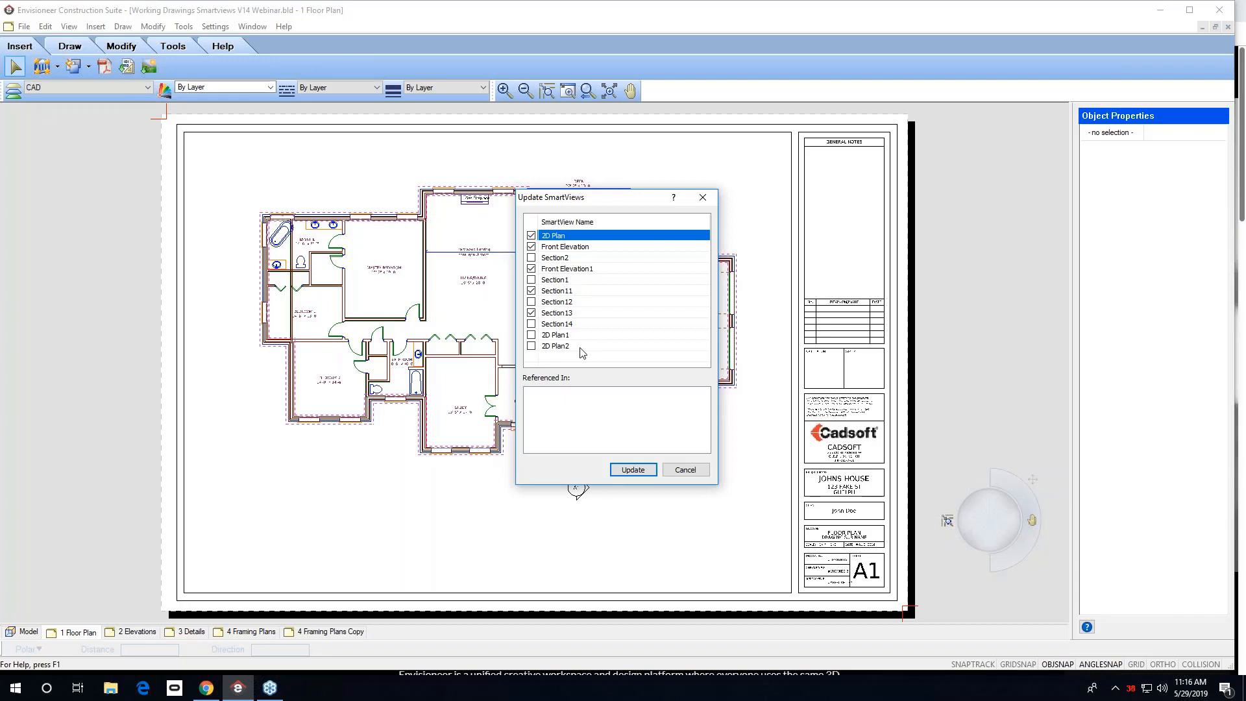
{"action": "left_click", "coordinate": [634, 471]}
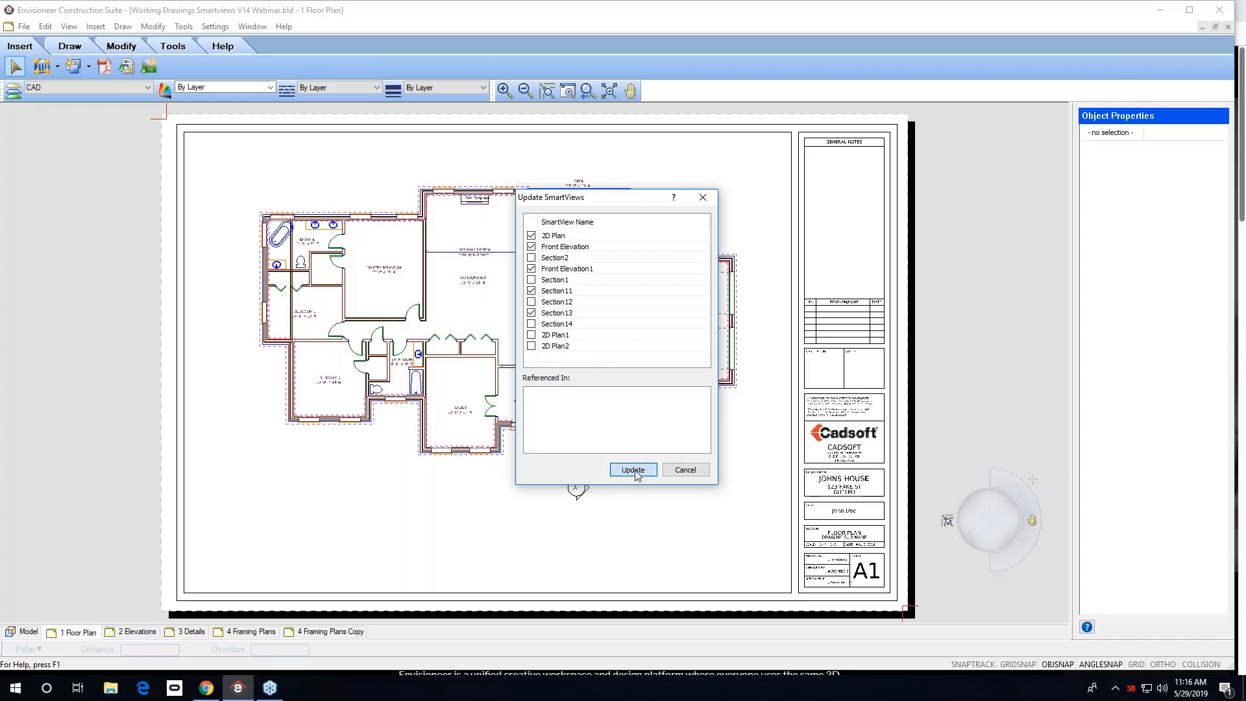
{"action": "left_click", "coordinate": [634, 470]}
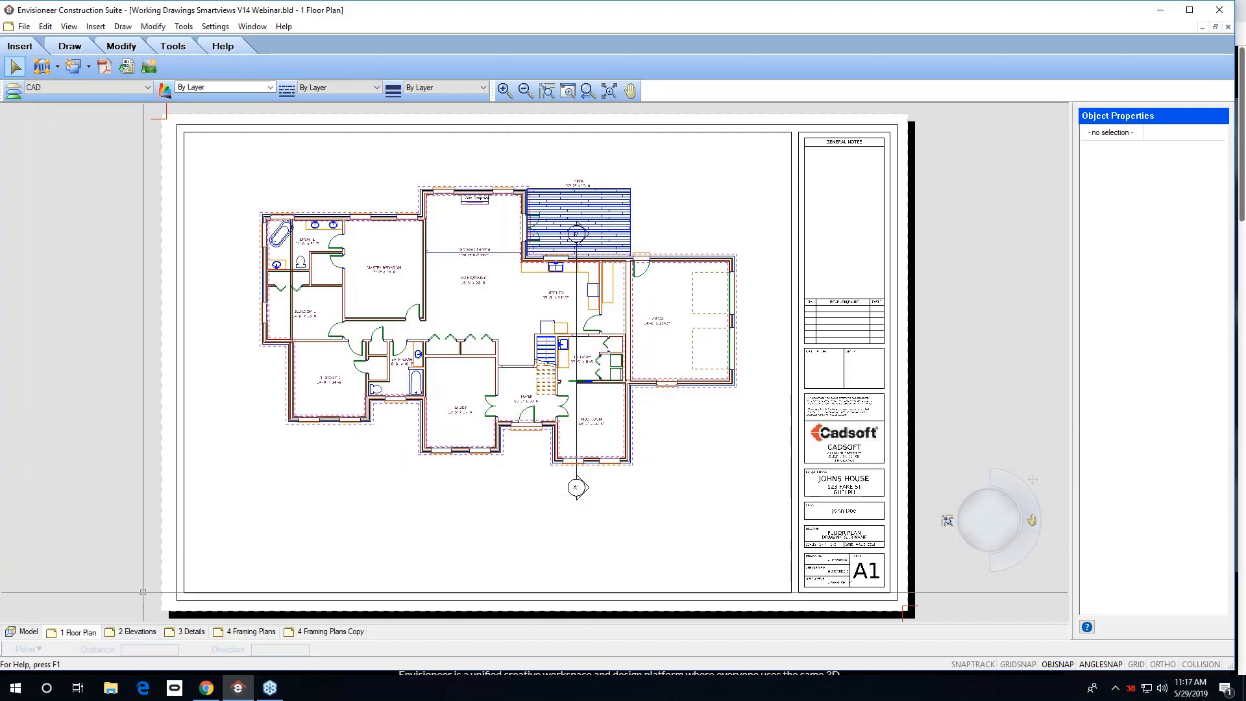
{"action": "left_click", "coordinate": [138, 631]}
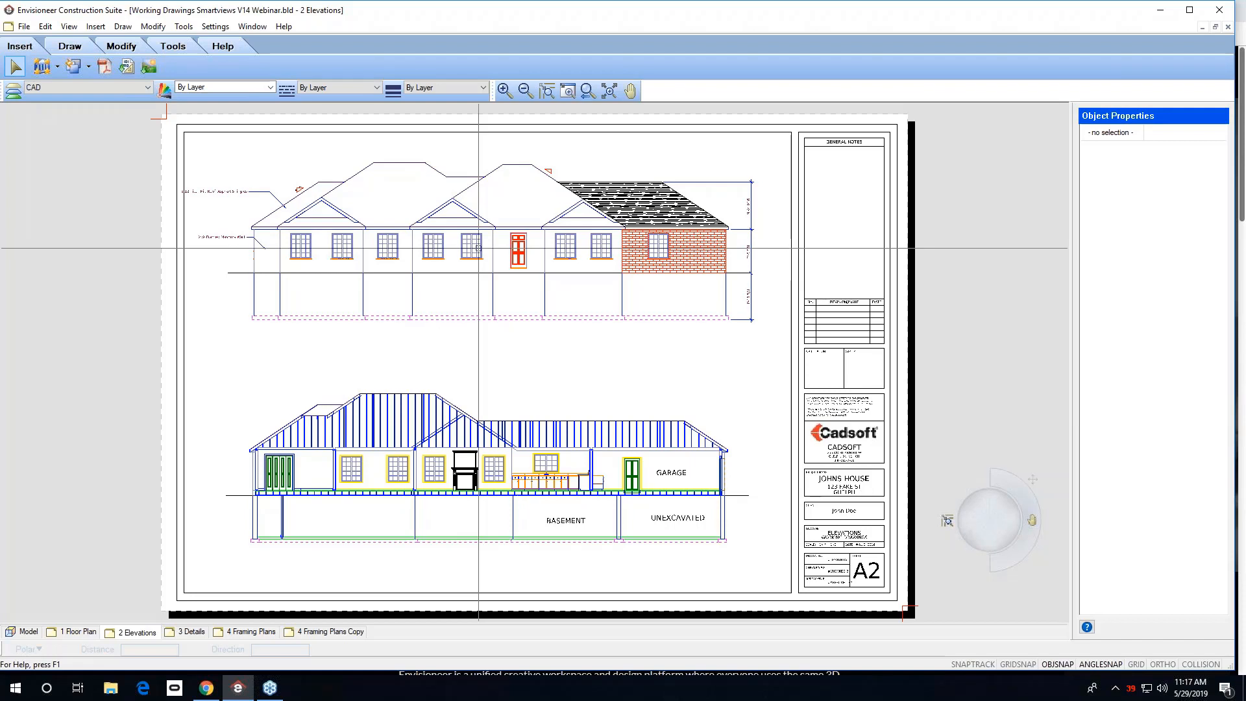
{"action": "left_click", "coordinate": [57, 66]}
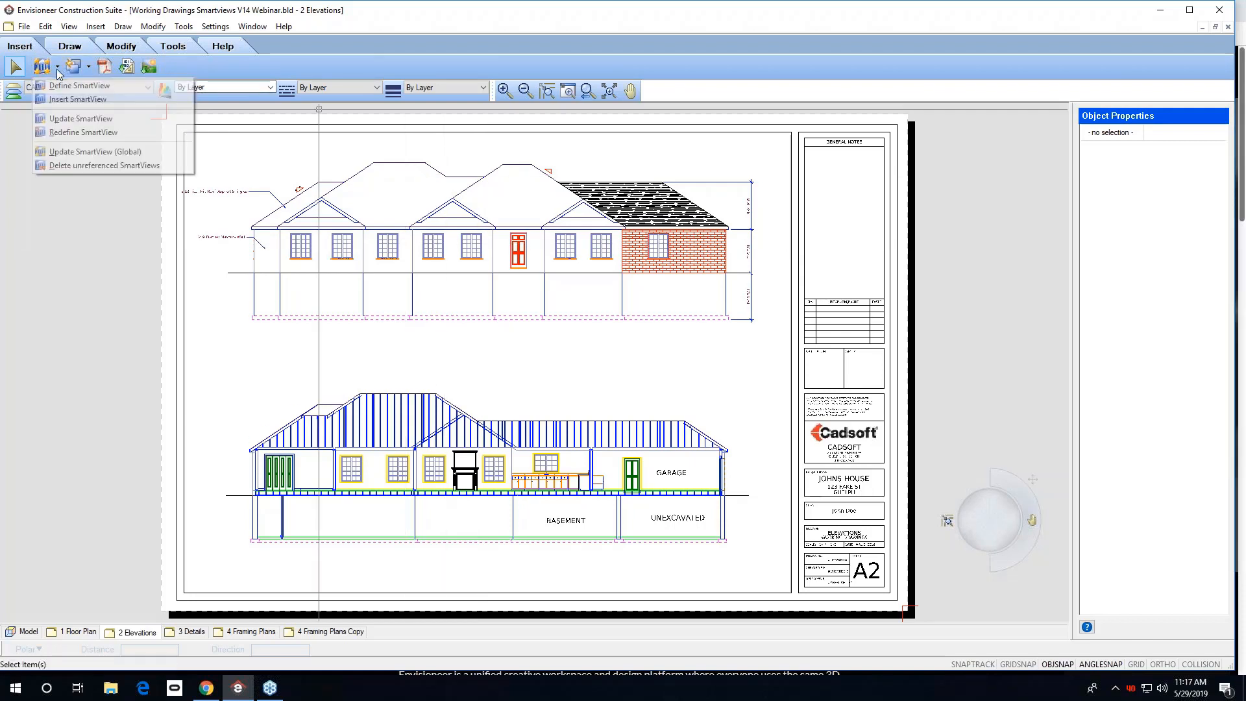
{"action": "left_click", "coordinate": [85, 152]}
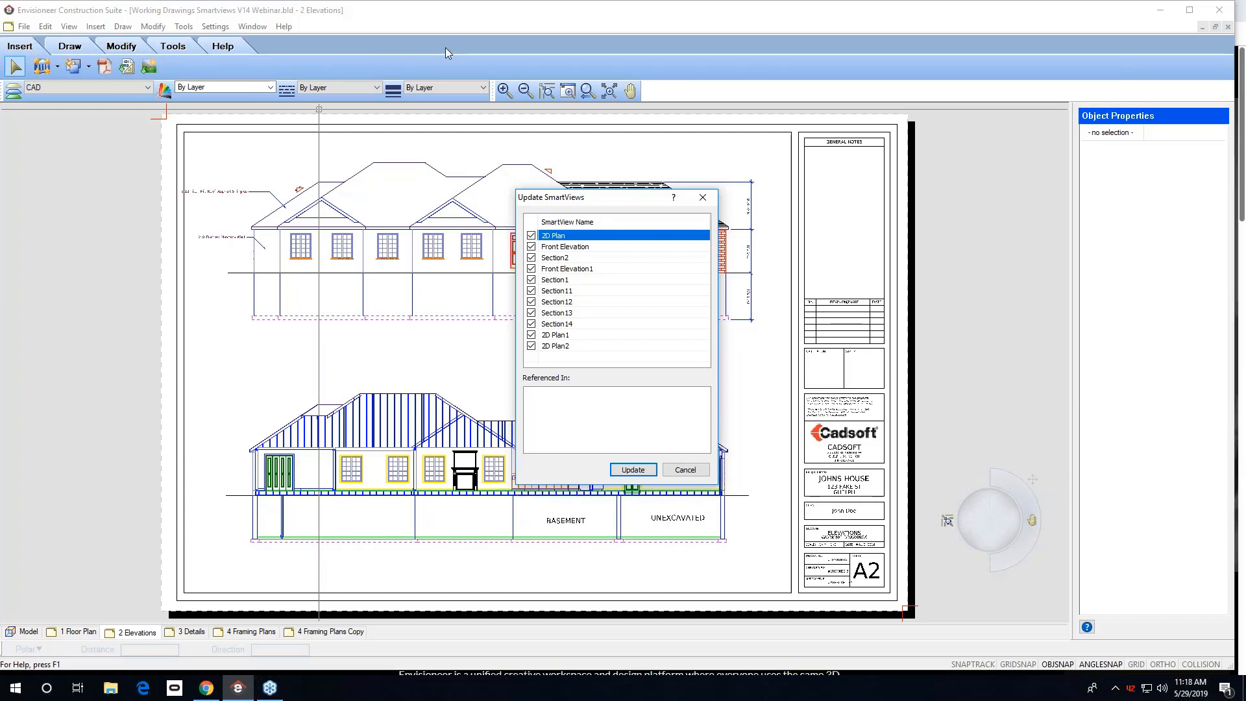
{"action": "left_click", "coordinate": [692, 474]}
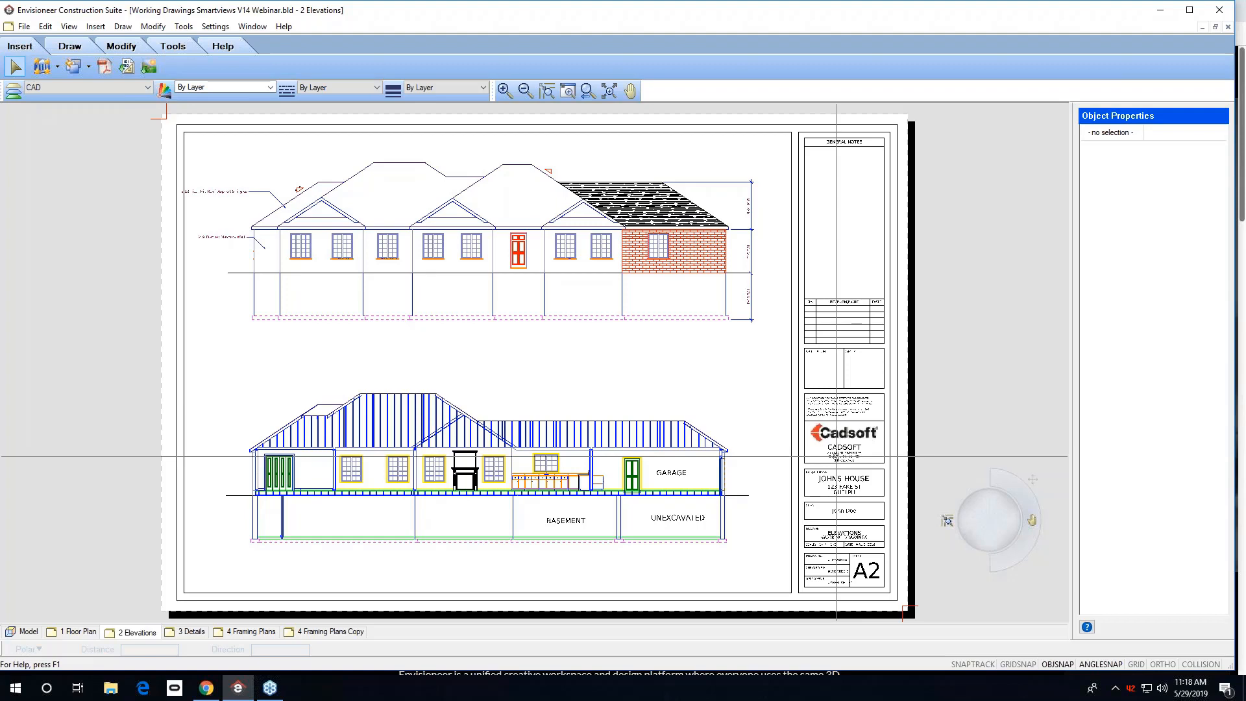
Zoom into the 2 Elevations sheet's title block and inspect its block attributes.
{"action": "scroll", "coordinate": [856, 537], "scroll_direction": "up", "scroll_amount": 4}
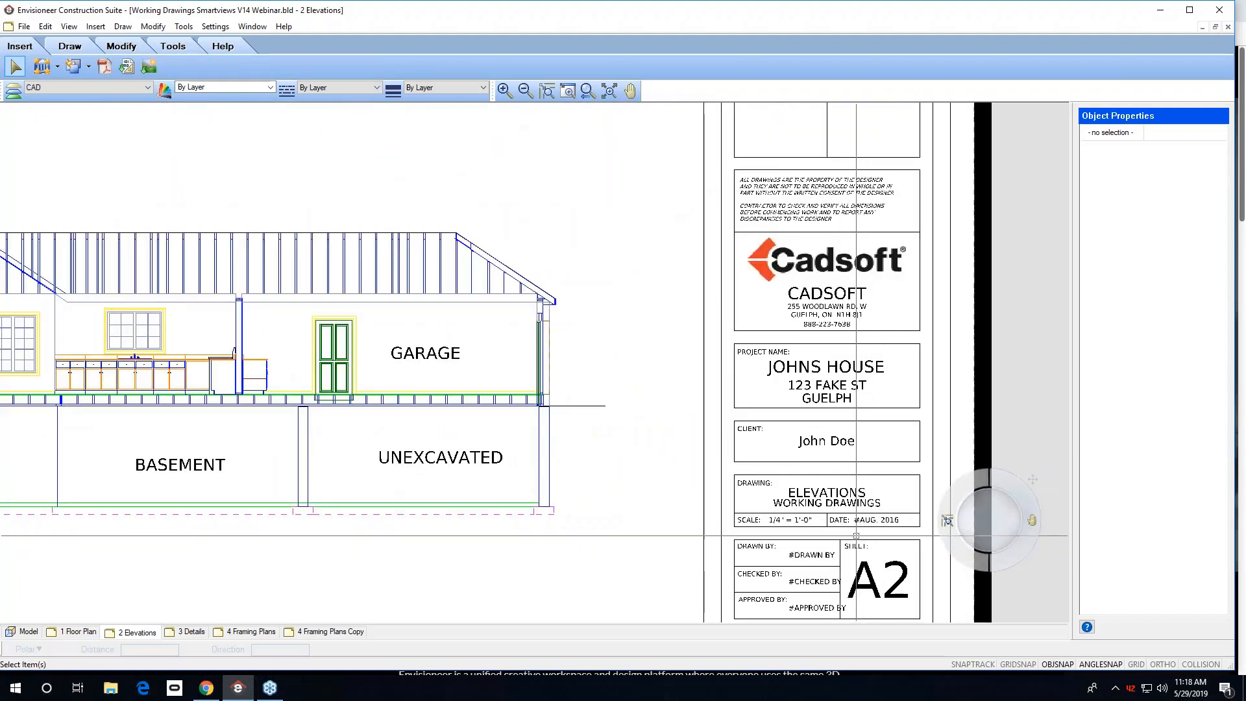
{"action": "scroll", "coordinate": [856, 537], "scroll_direction": "up", "scroll_amount": 2}
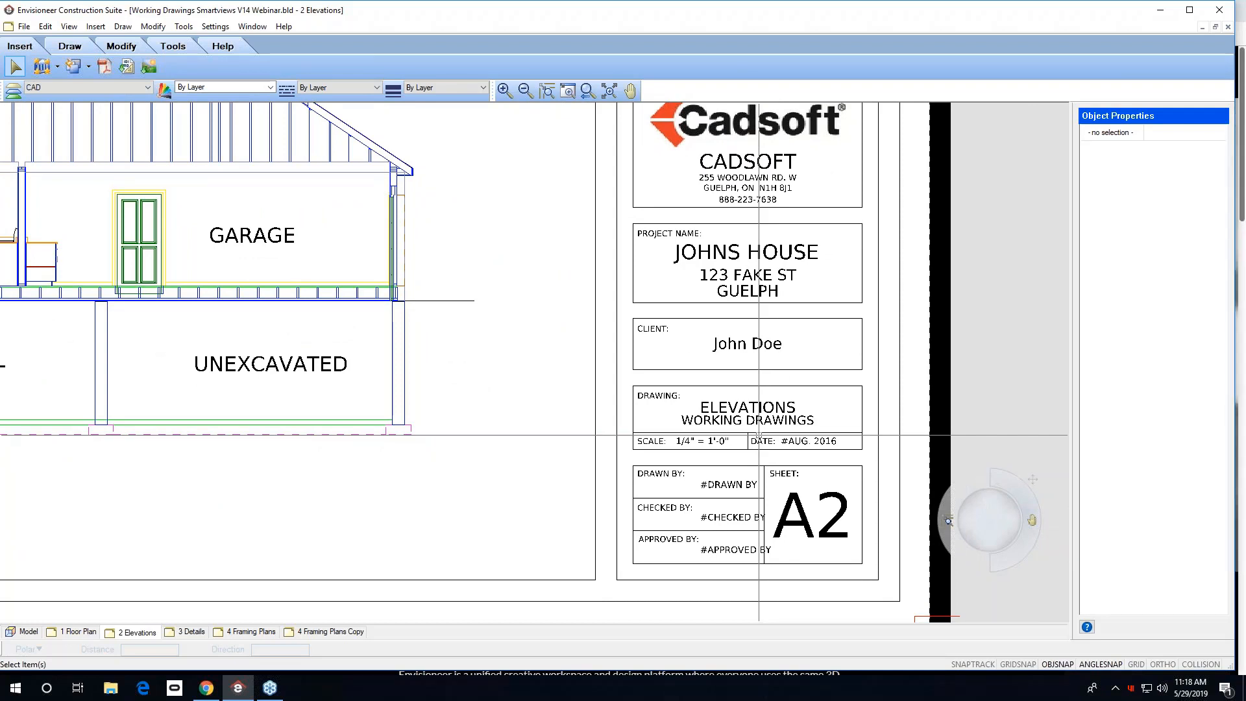
{"action": "left_click", "coordinate": [756, 399]}
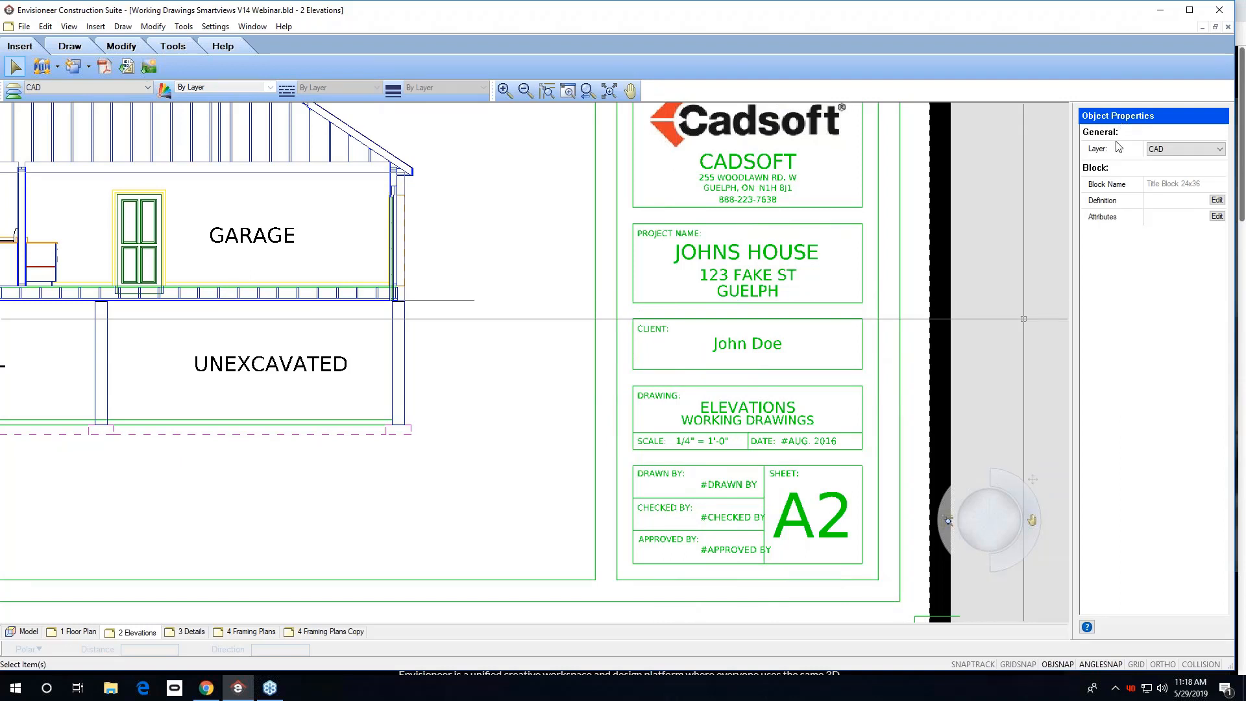
{"action": "left_click", "coordinate": [1217, 216]}
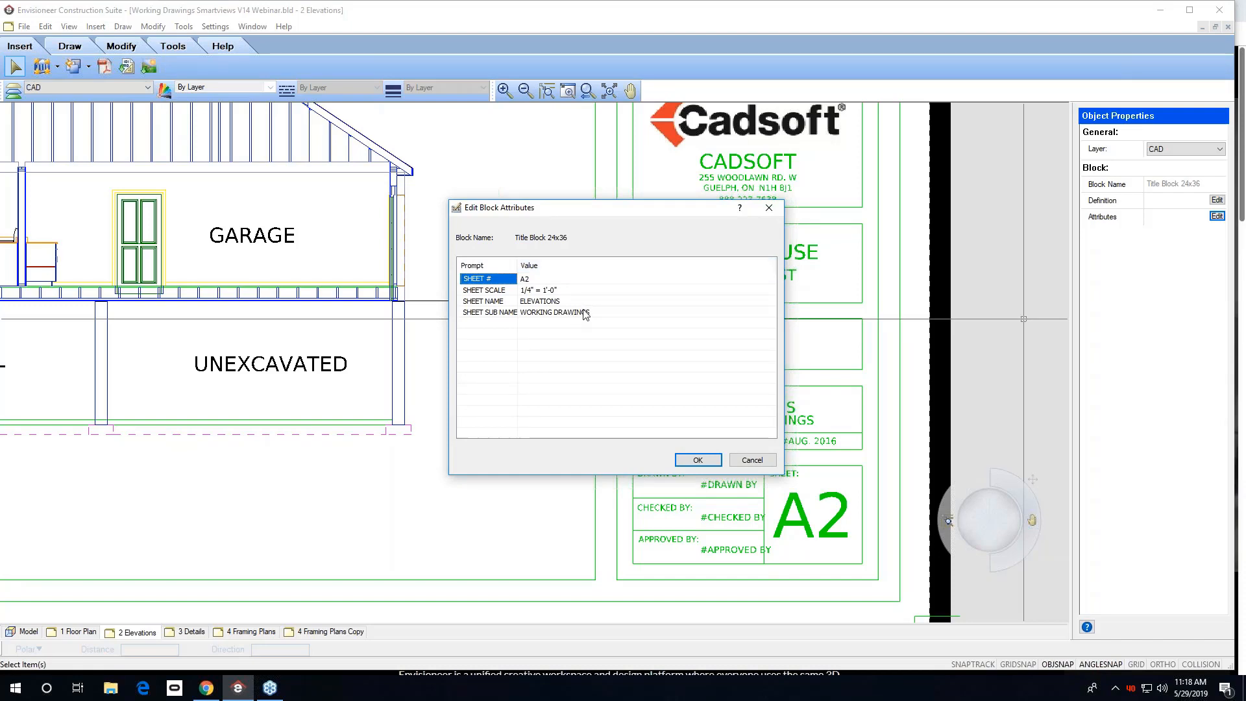
{"action": "left_click", "coordinate": [753, 459]}
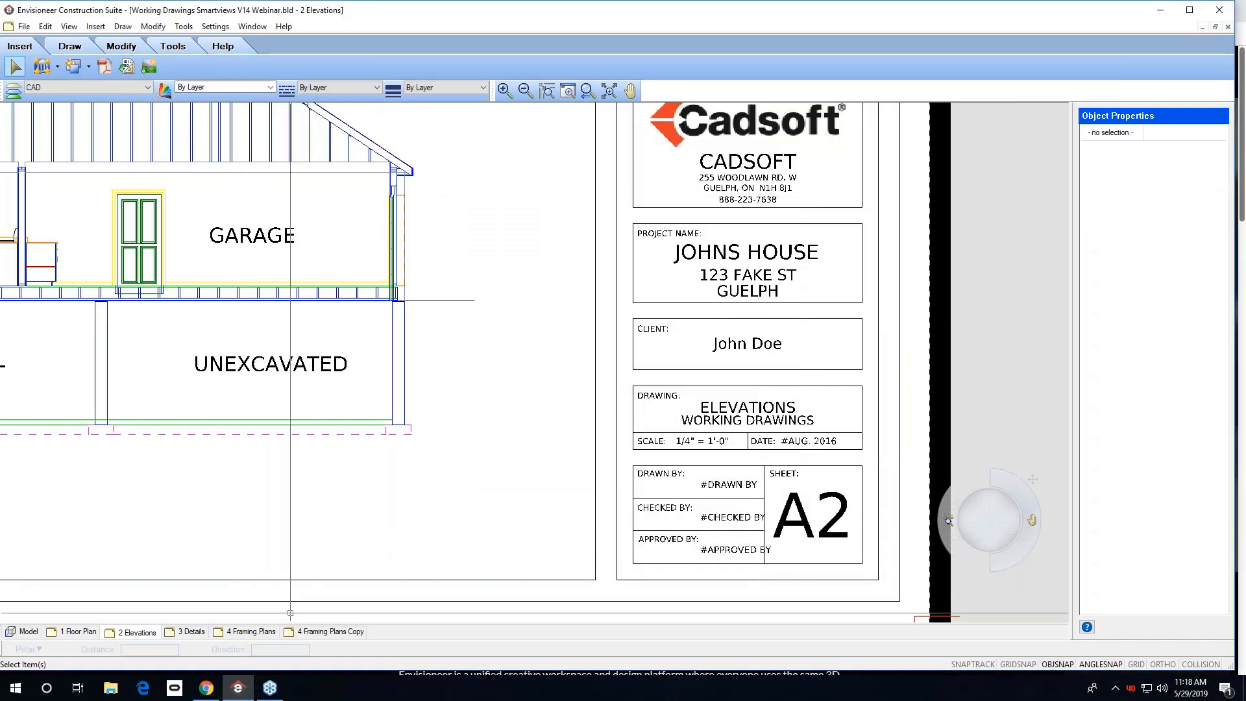
On the 4 Framing Plans Copy sheet, set the title block's sheet number to A5 and sheet name to ELECTRIVCAL PLAN.
{"action": "left_click", "coordinate": [319, 633]}
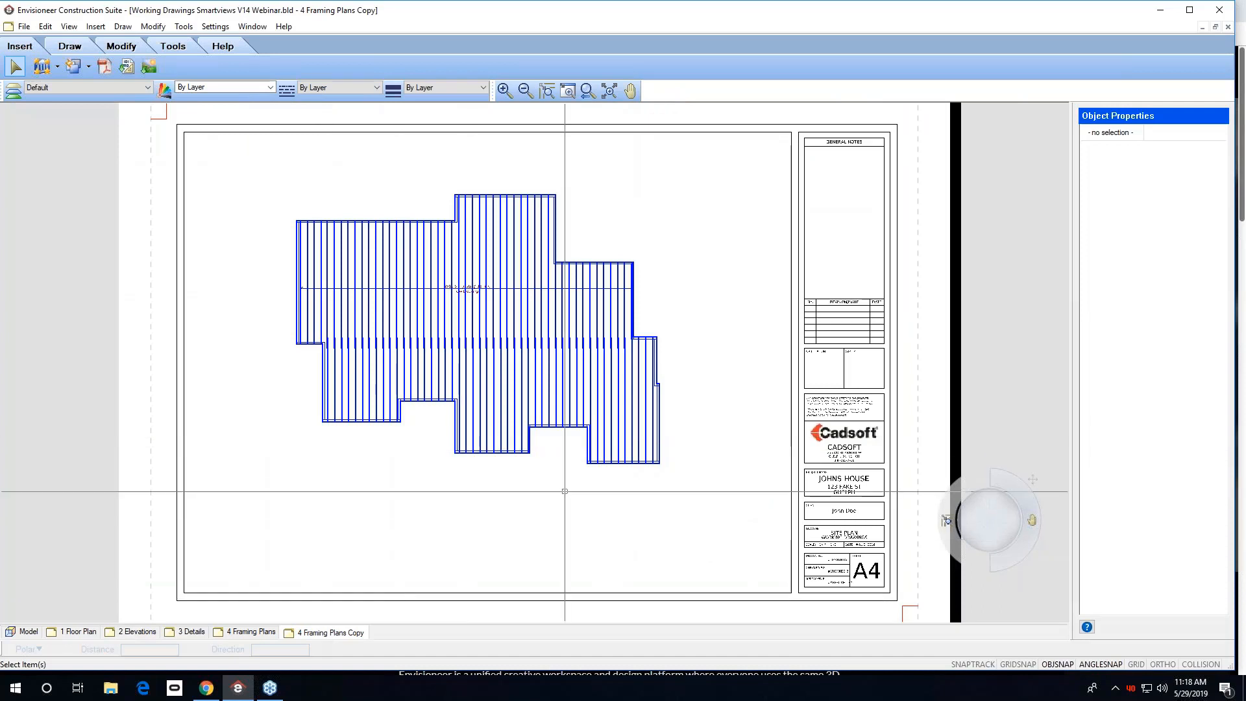
{"action": "middle_click_drag", "start_coordinate": [645, 492], "coordinate": [577, 439]}
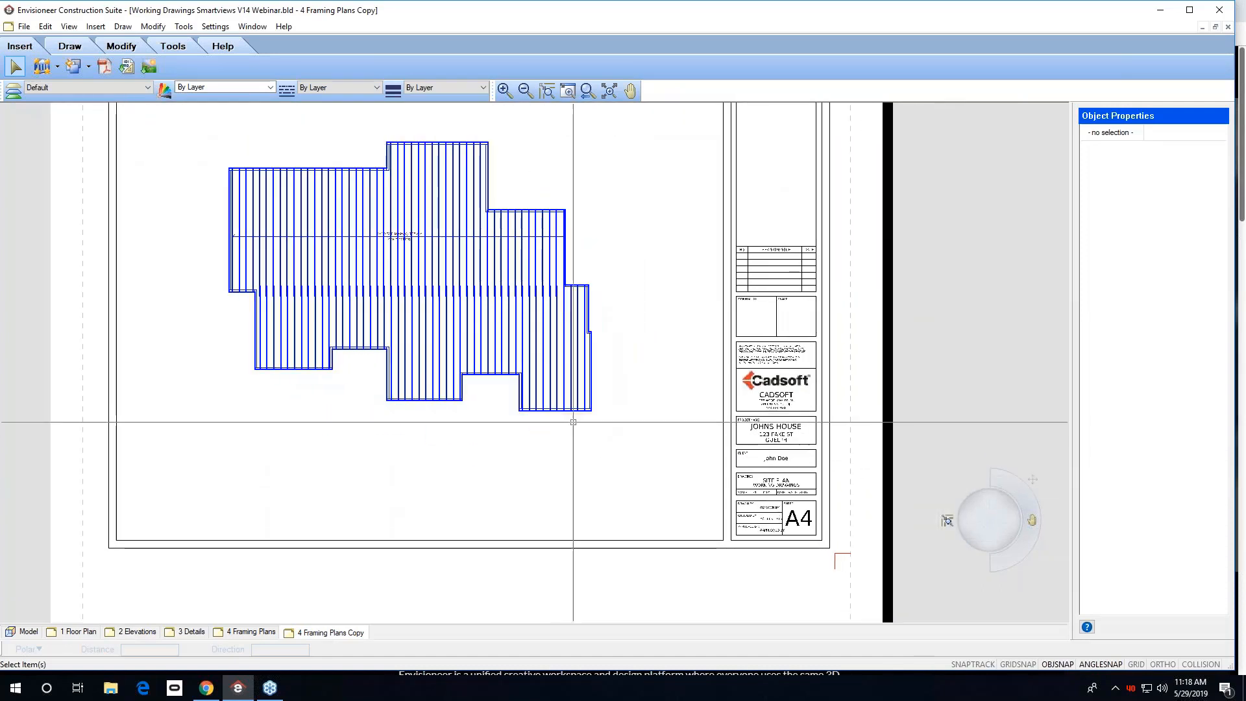
{"action": "left_click", "coordinate": [793, 520]}
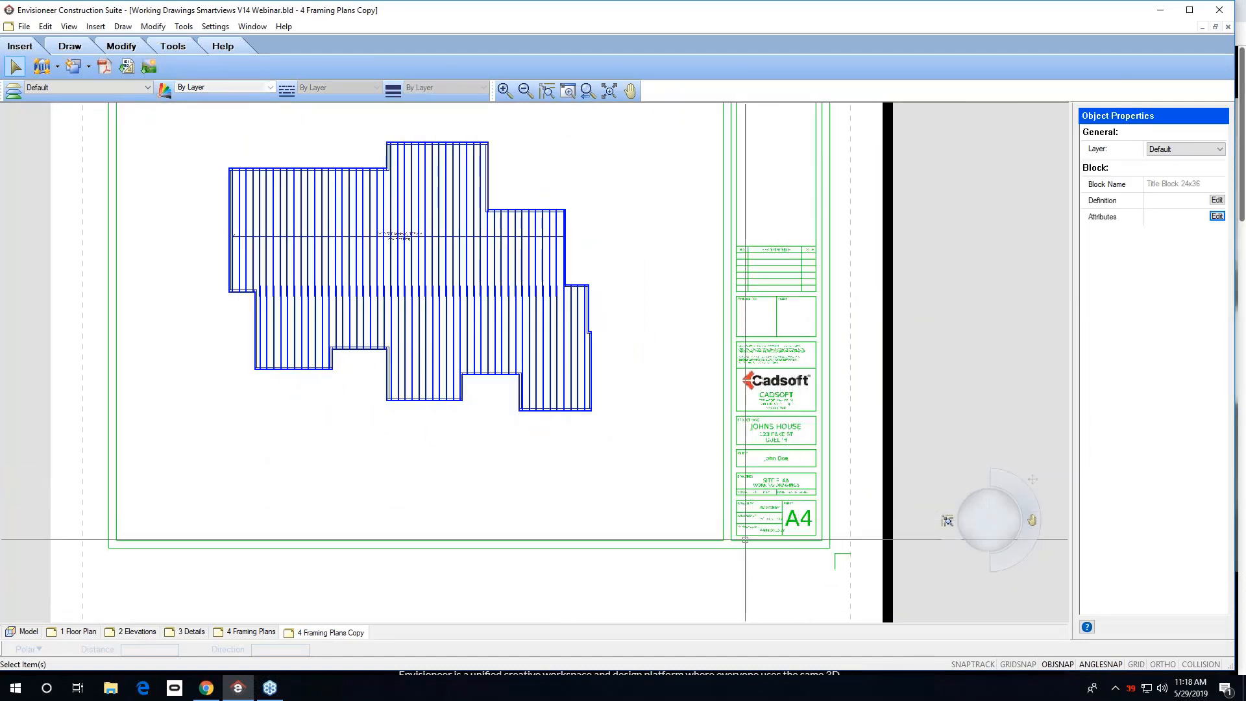
{"action": "left_click", "coordinate": [1216, 217]}
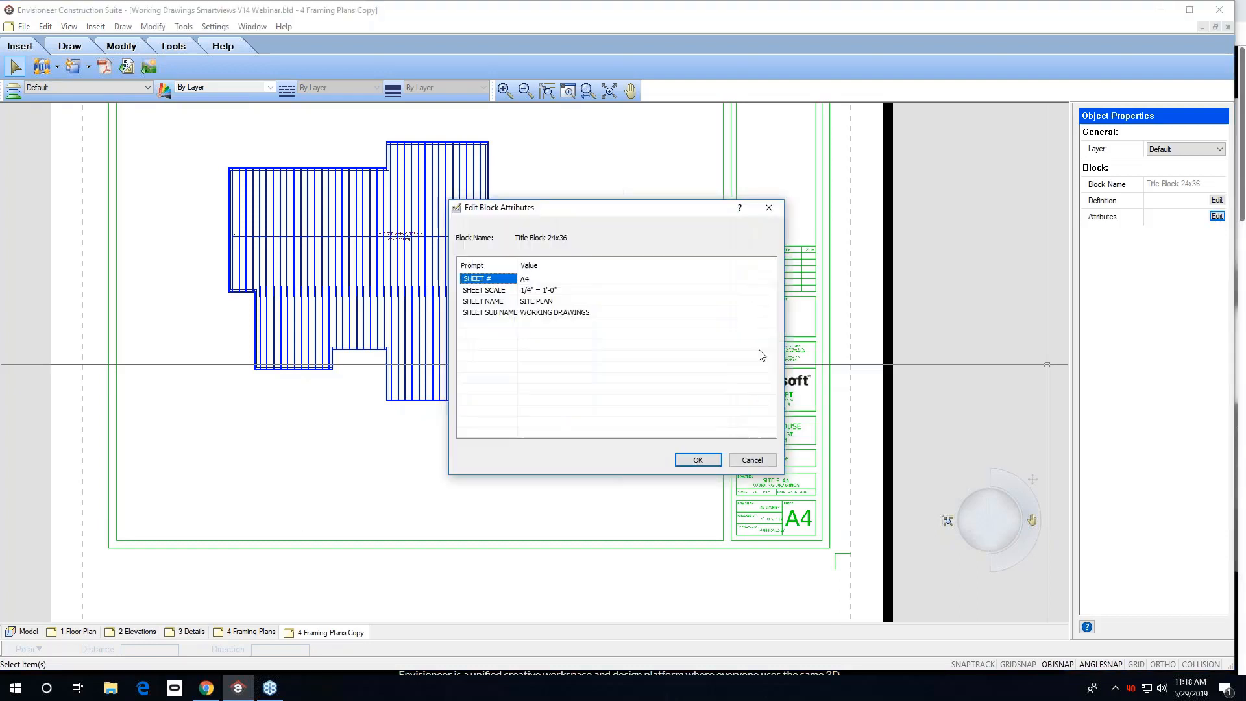
{"action": "left_click", "coordinate": [544, 280]}
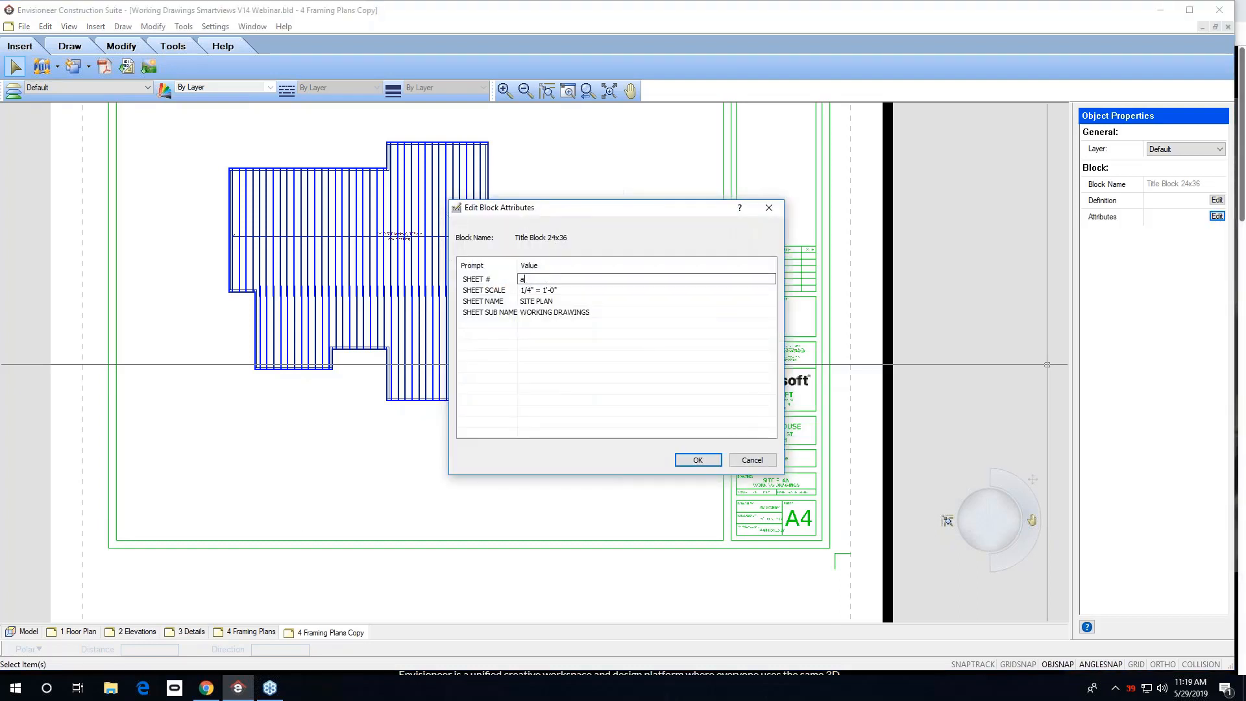
{"action": "type", "text": "A5"}
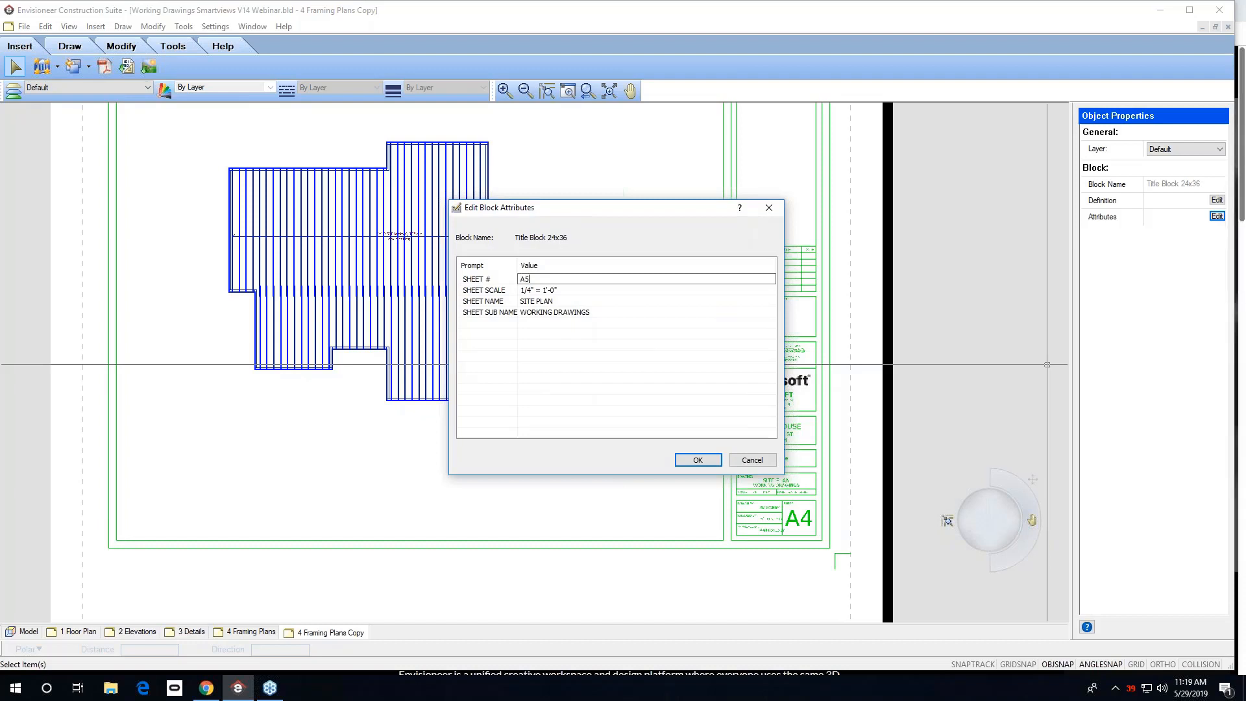
{"action": "left_click", "coordinate": [556, 303]}
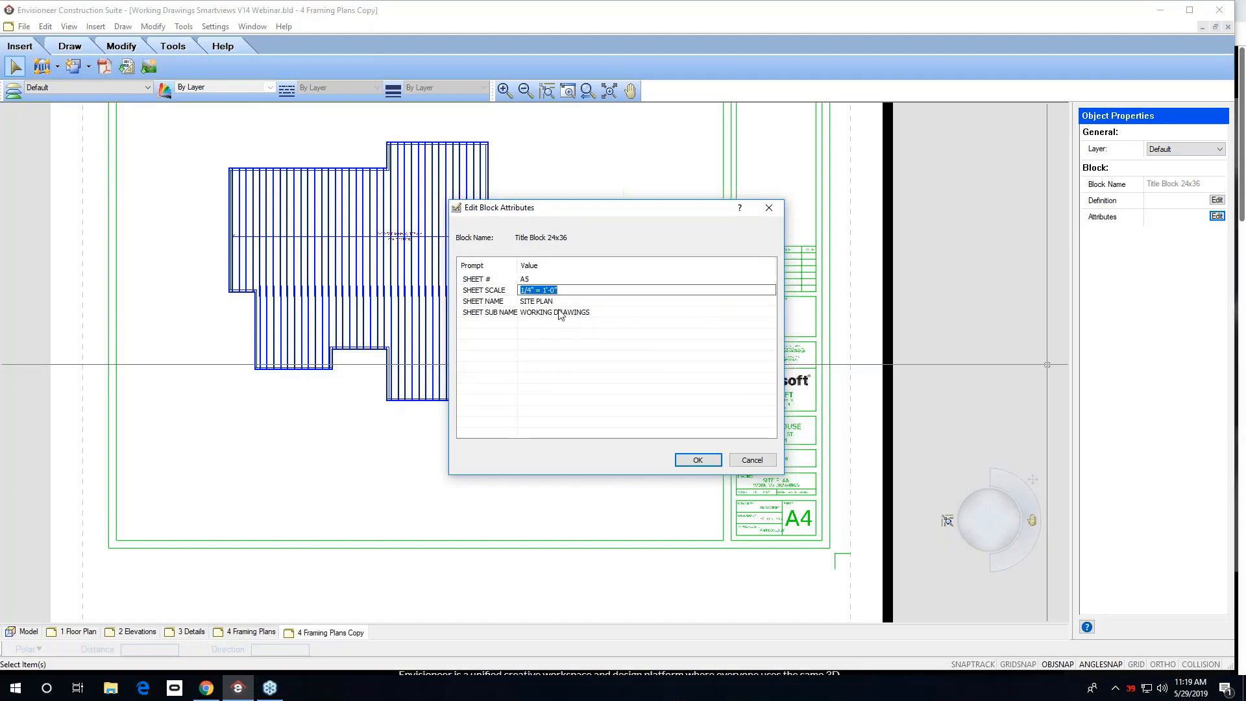
{"action": "left_click", "coordinate": [557, 303]}
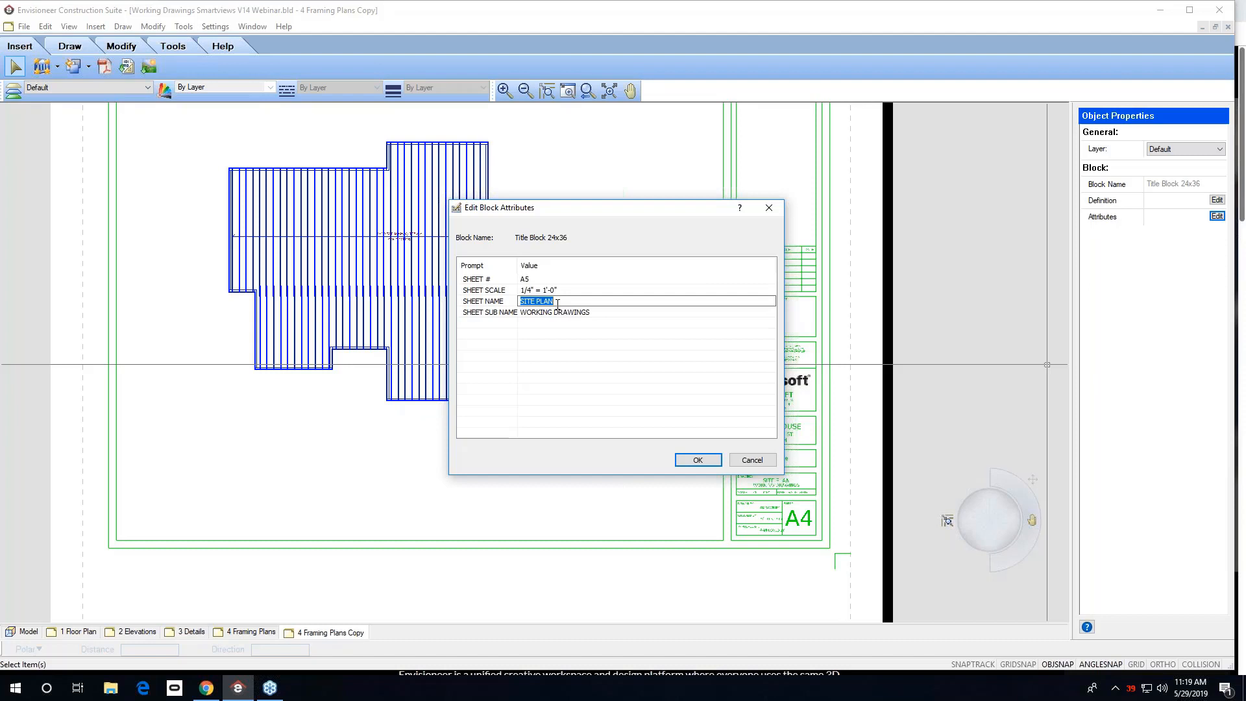
{"action": "type", "text": "ELEV"}
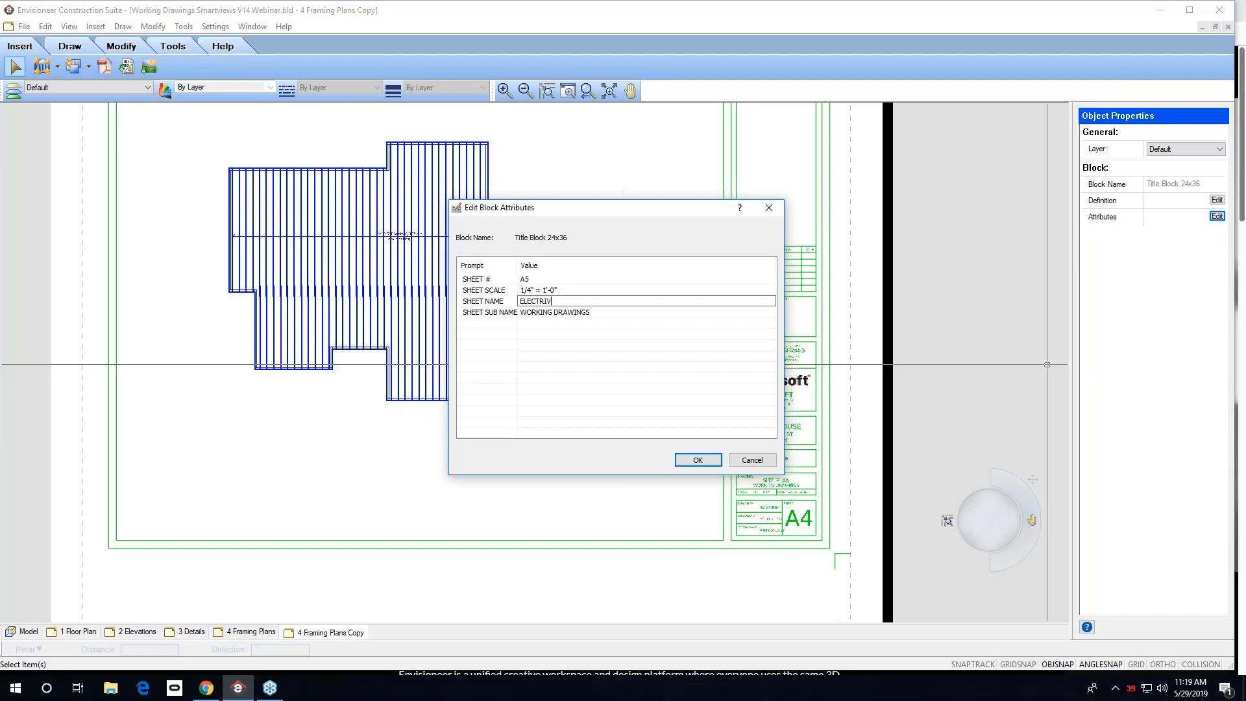
{"action": "type", "text": "TRIVCAL PLAN"}
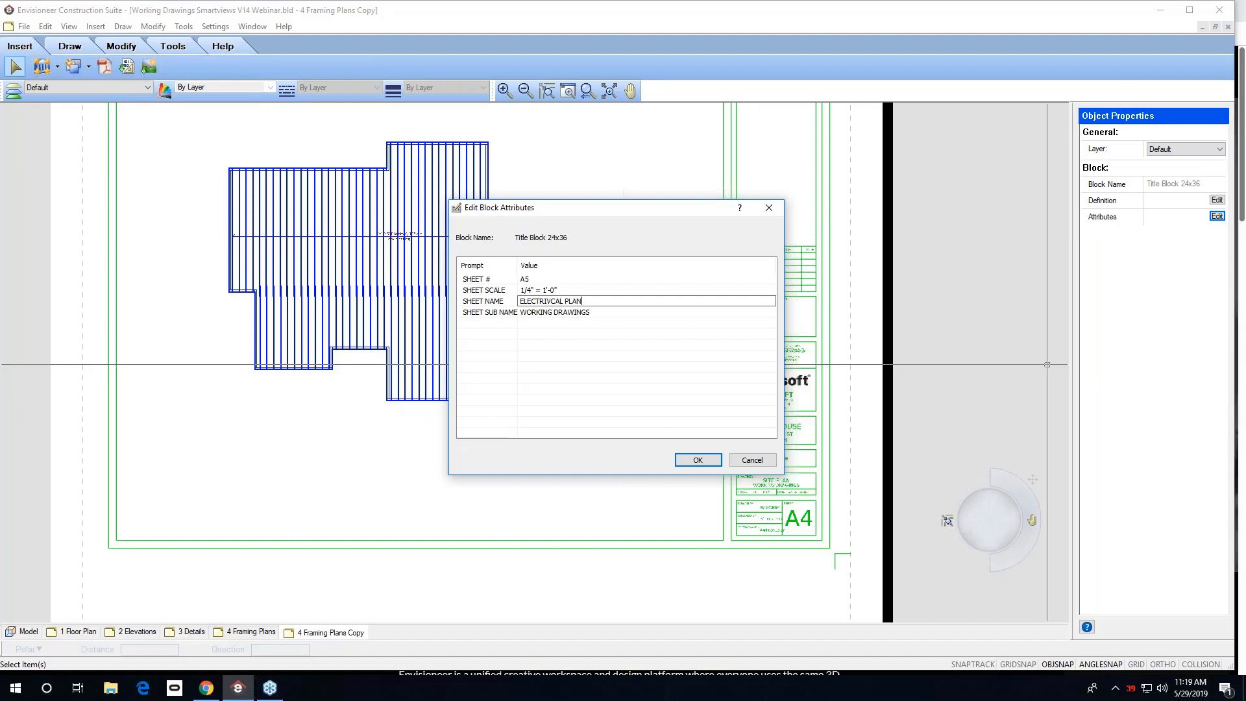
{"action": "left_click", "coordinate": [560, 314]}
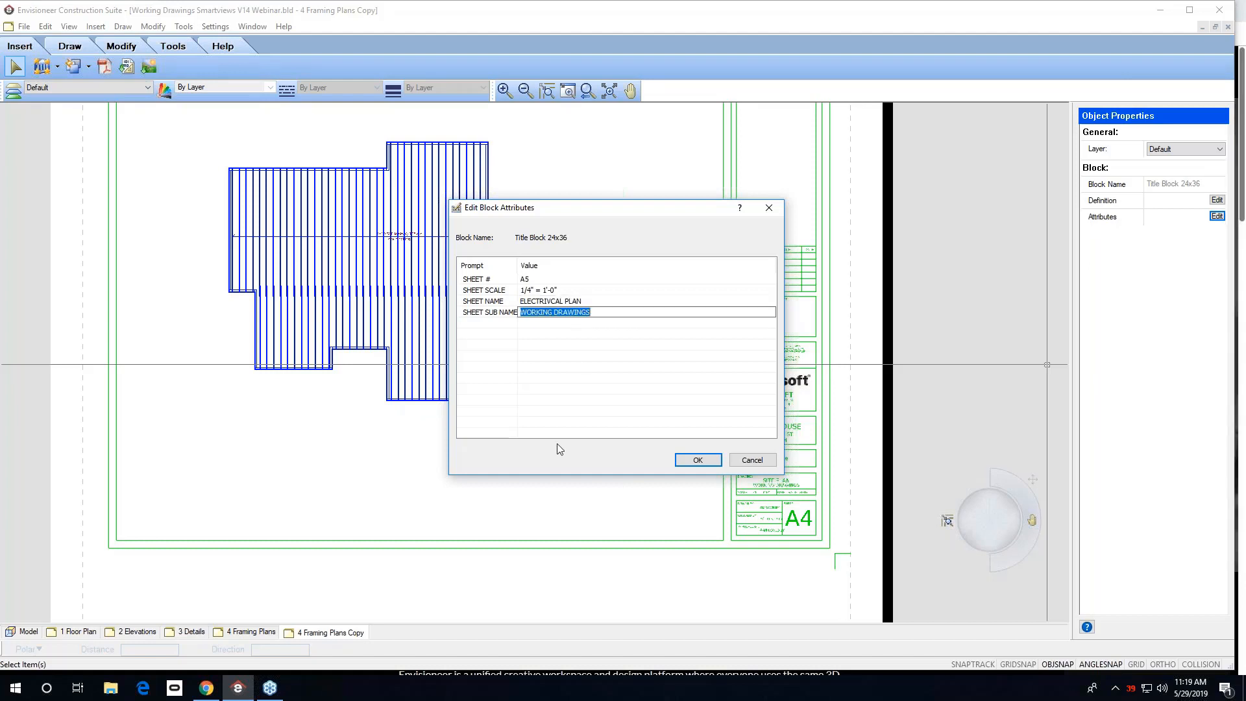
{"action": "left_click", "coordinate": [685, 461]}
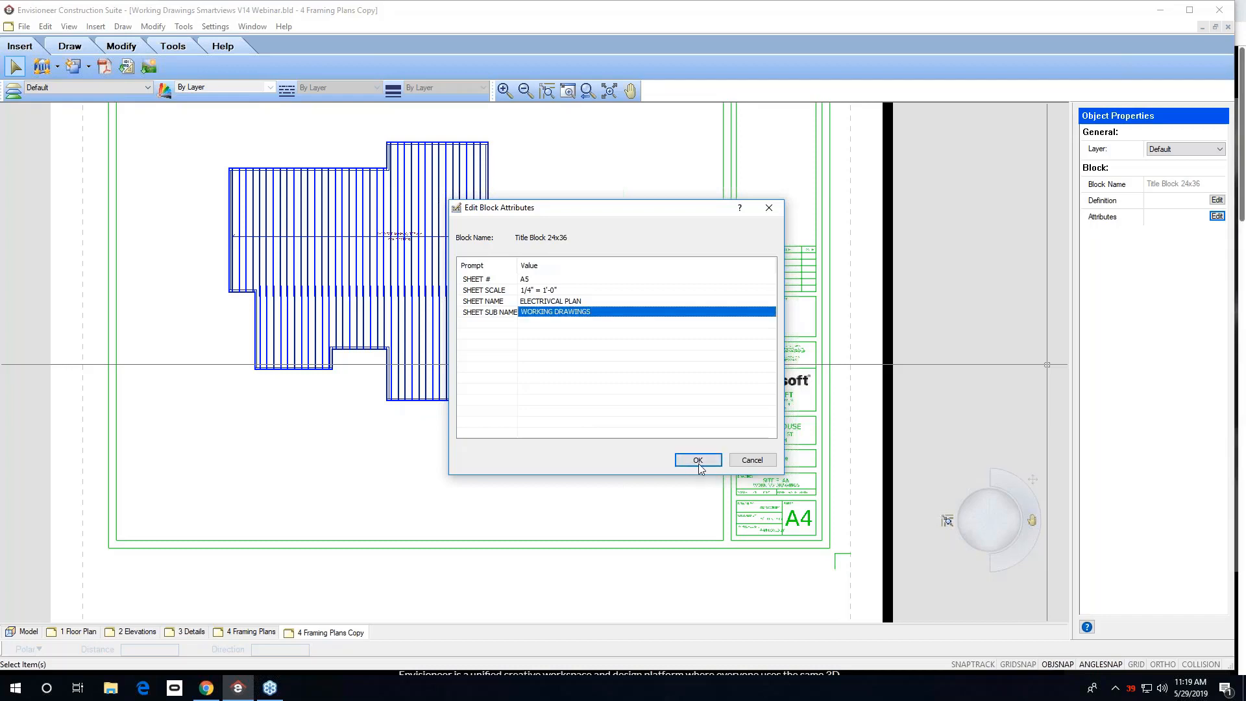
{"action": "left_click", "coordinate": [696, 462]}
{"action": "scroll", "coordinate": [811, 515], "scroll_direction": "up", "scroll_amount": 3}
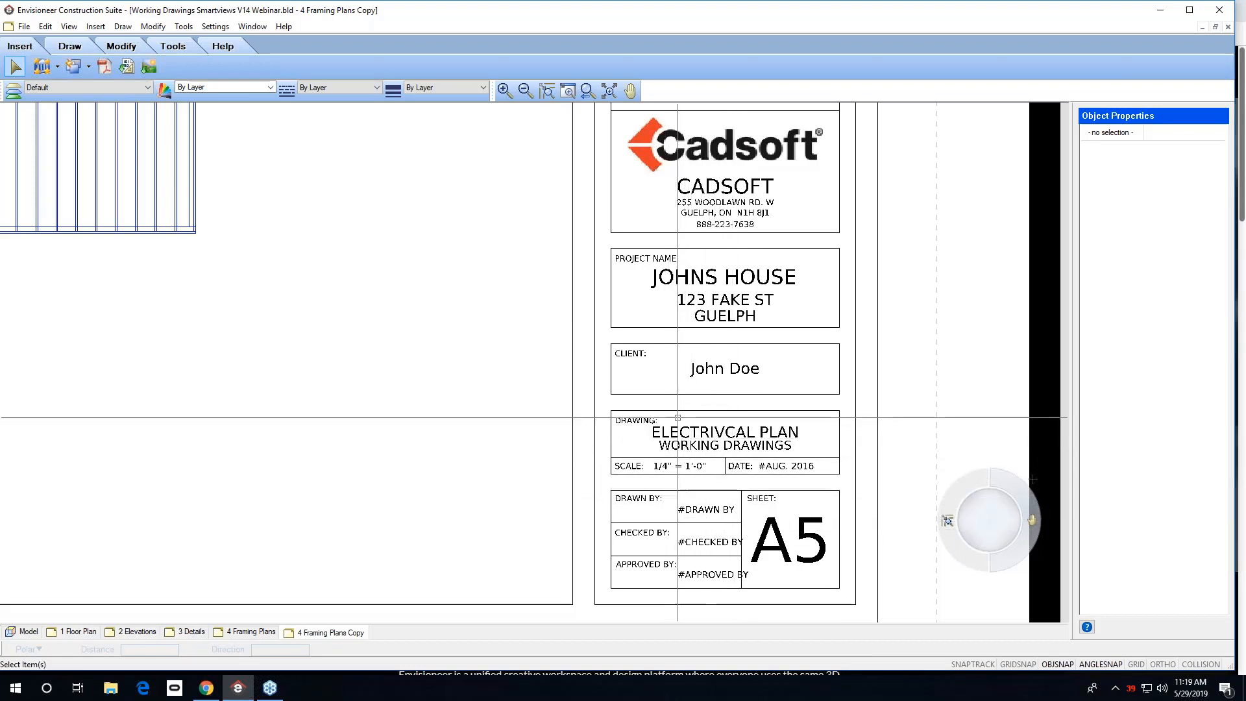
{"action": "left_click", "coordinate": [660, 454]}
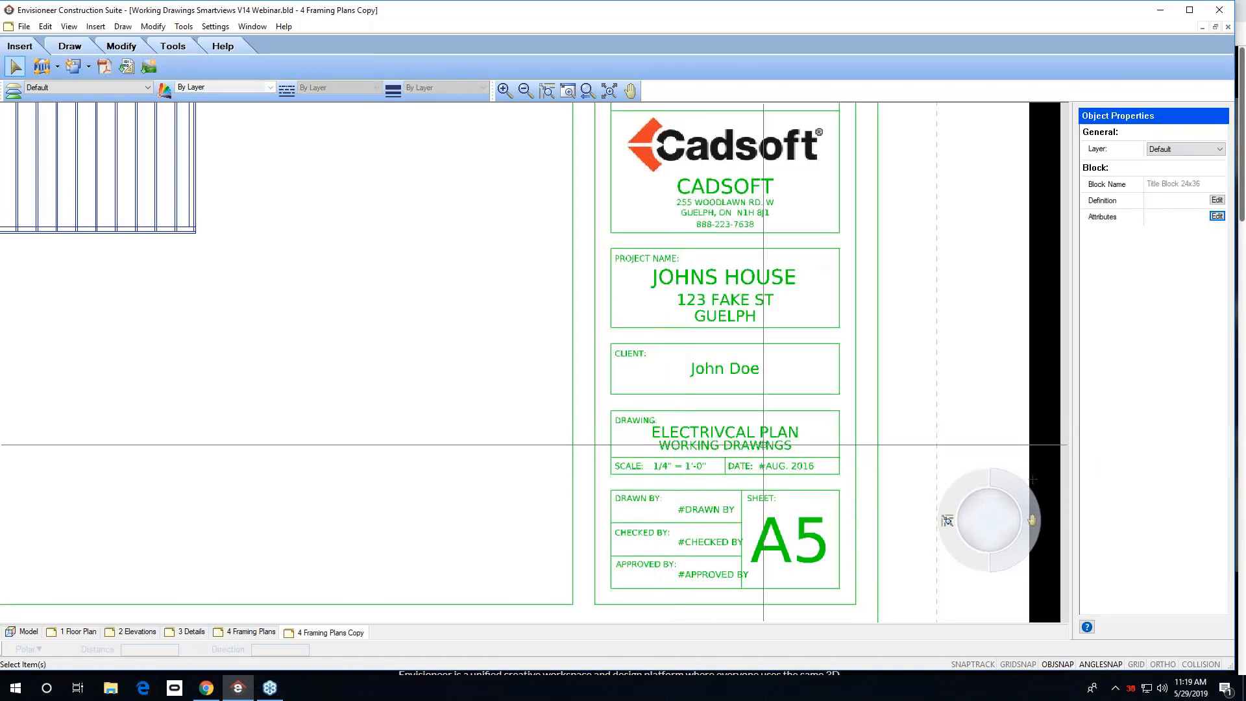
{"action": "left_click", "coordinate": [1217, 200]}
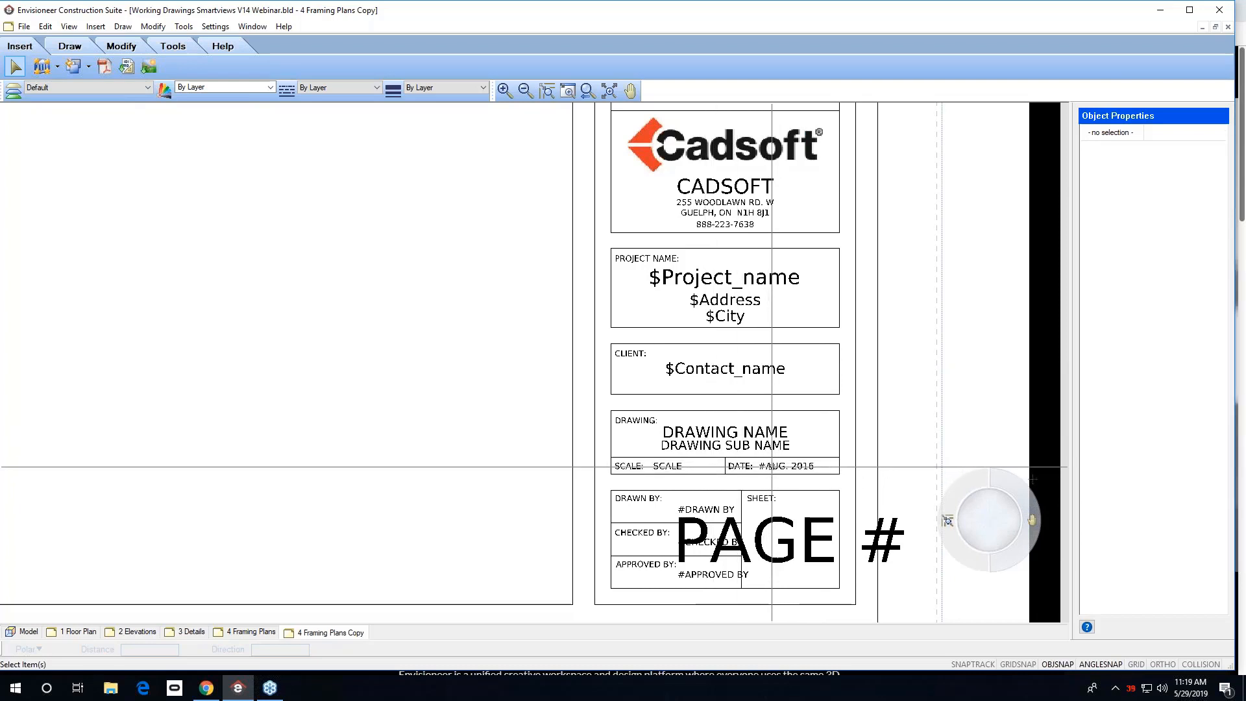
{"action": "scroll", "coordinate": [771, 466], "scroll_direction": "down", "scroll_amount": 1}
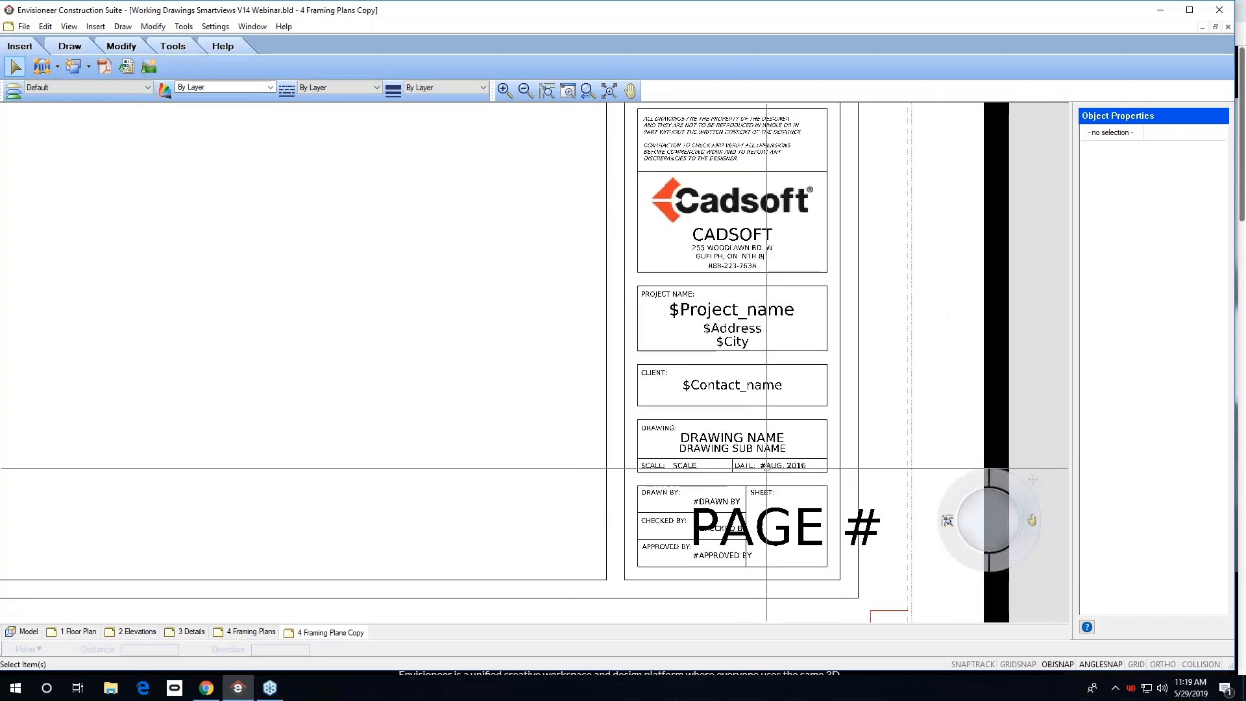
{"action": "scroll", "coordinate": [767, 466], "scroll_direction": "down", "scroll_amount": 3}
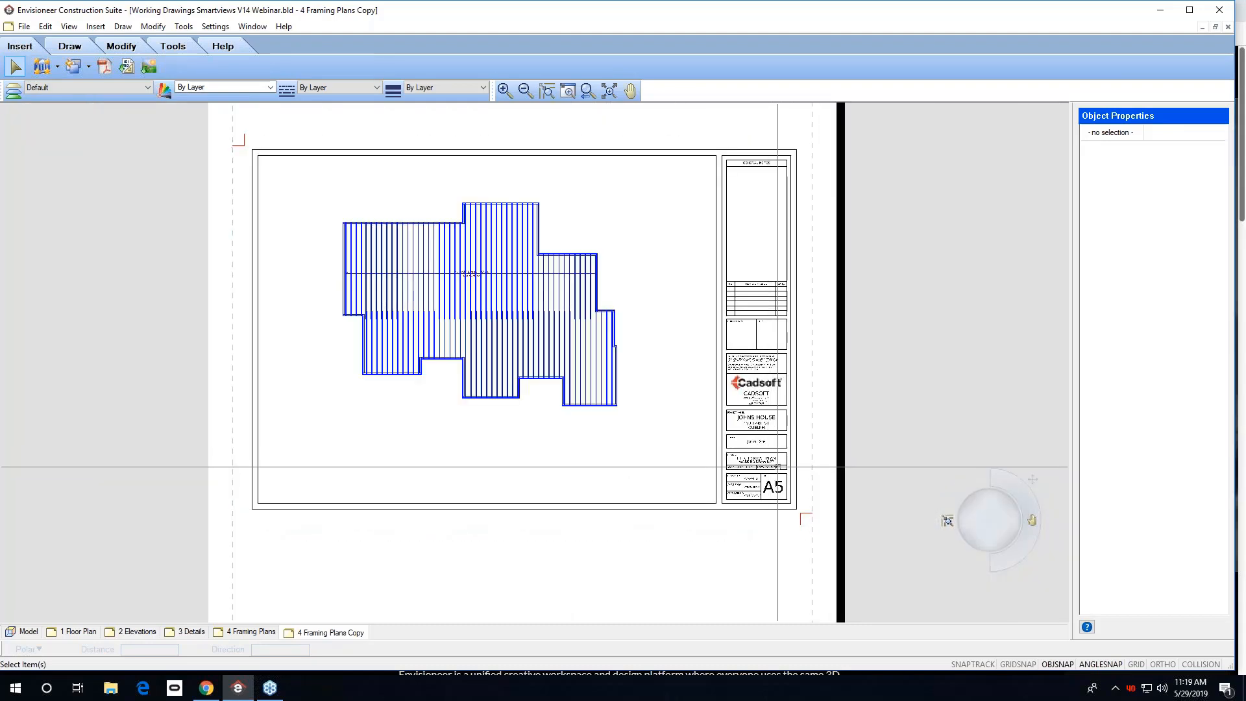
{"action": "scroll", "coordinate": [772, 480], "scroll_direction": "up", "scroll_amount": 3}
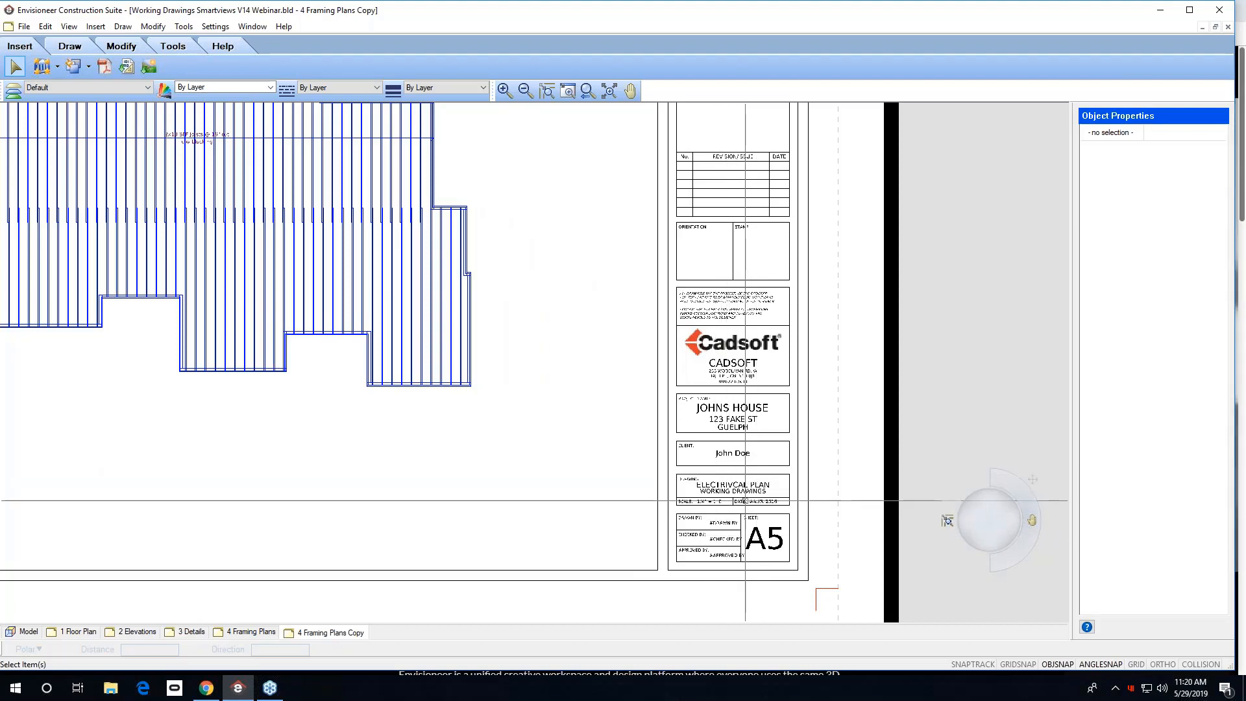
{"action": "scroll", "coordinate": [741, 502], "scroll_direction": "up", "scroll_amount": 5}
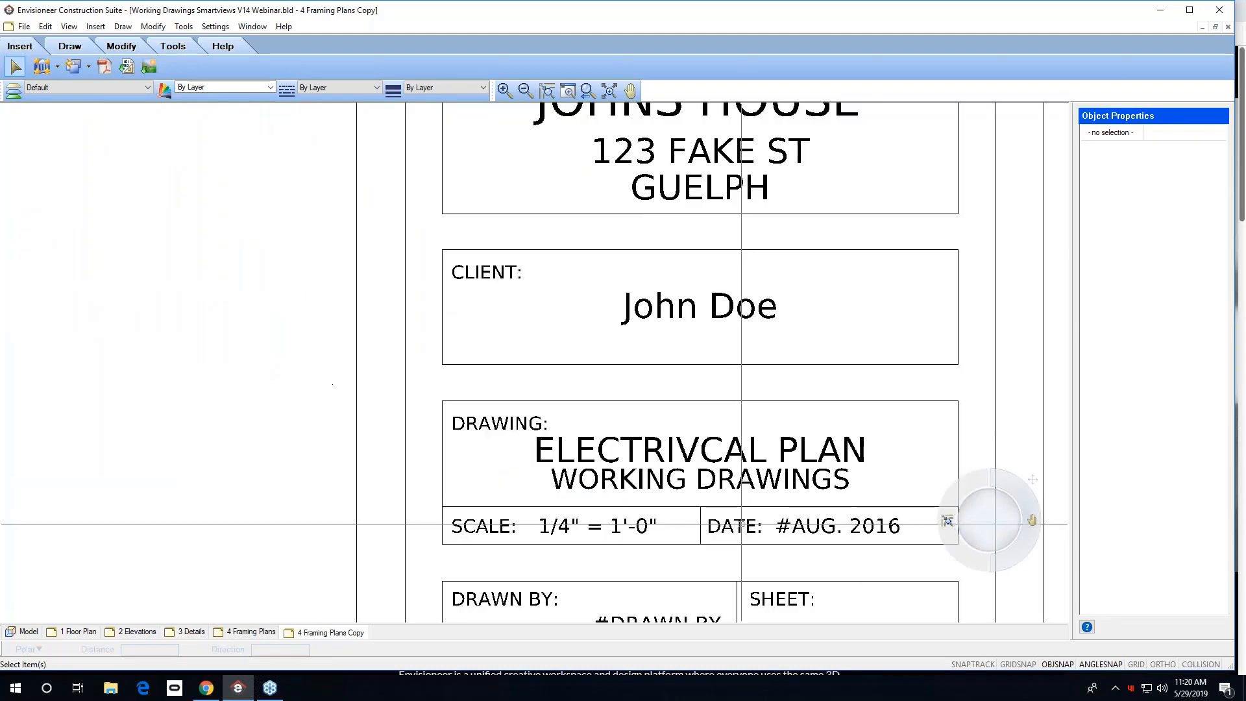
Edit the title block definition and change its date text to MAY 2019.
{"action": "left_click", "coordinate": [663, 577]}
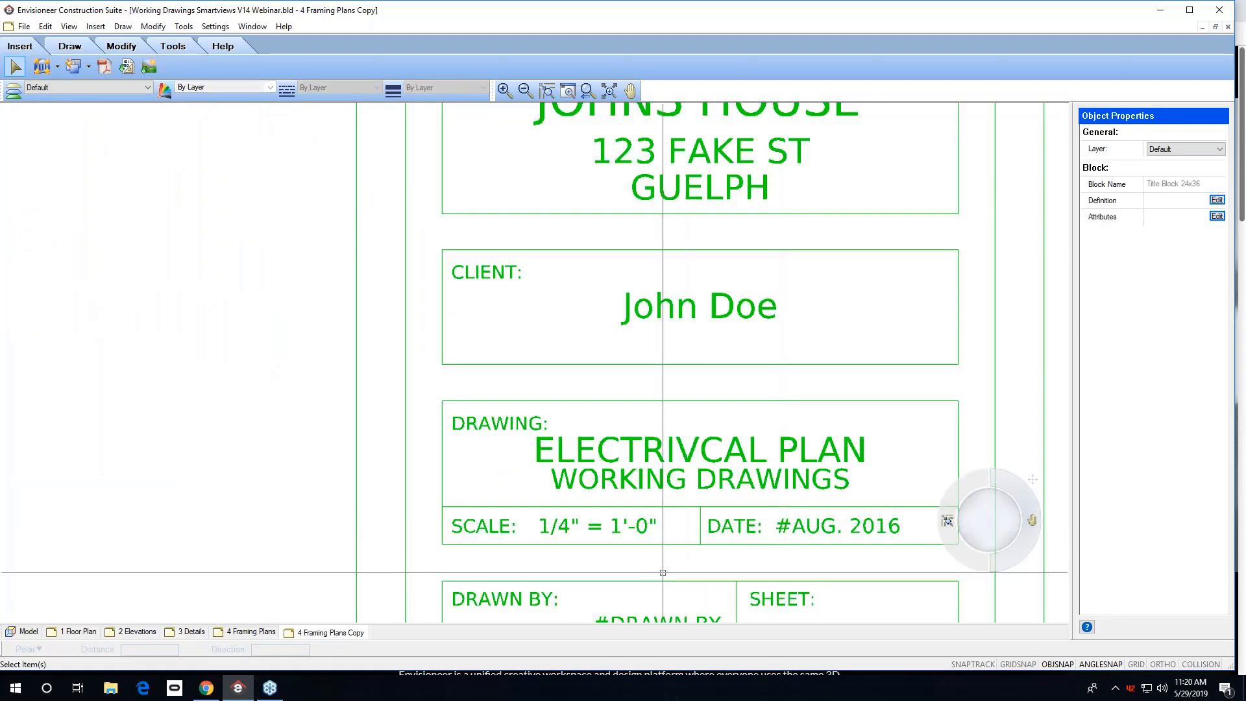
{"action": "left_click", "coordinate": [1217, 201]}
{"action": "left_click", "coordinate": [800, 526]}
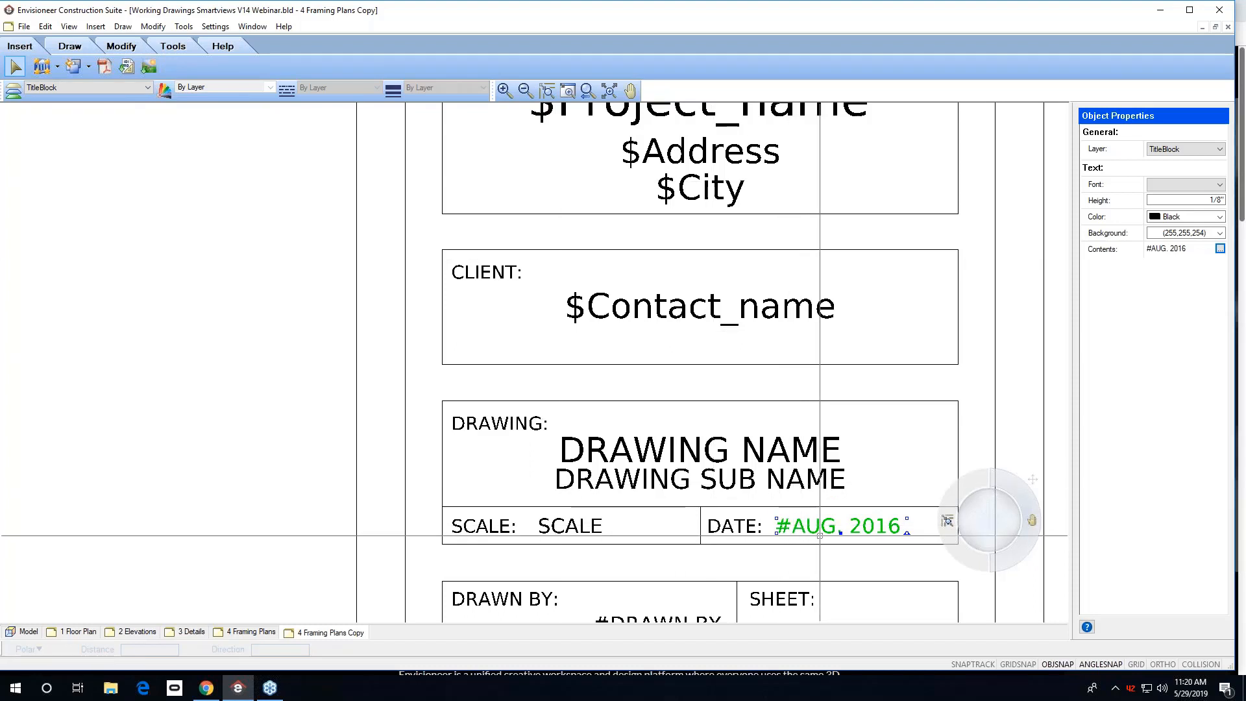
{"action": "key", "text": "Escape"}
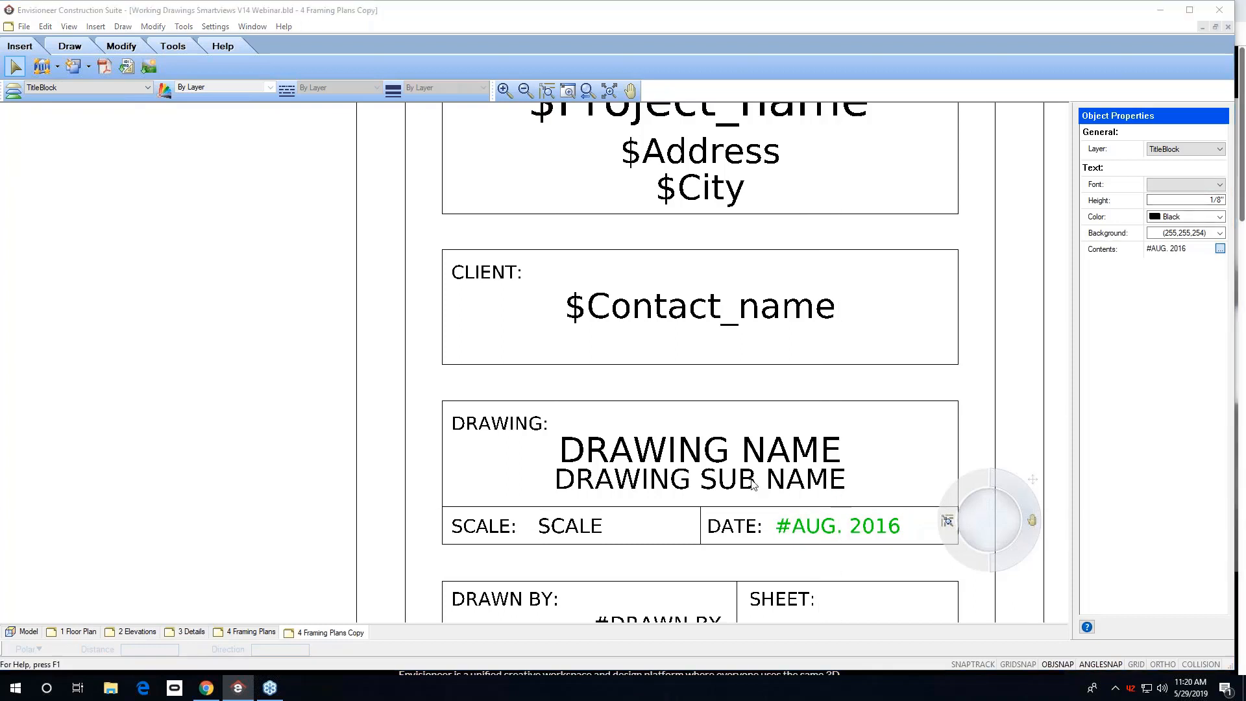
{"action": "type", "text": "MAY 2019"}
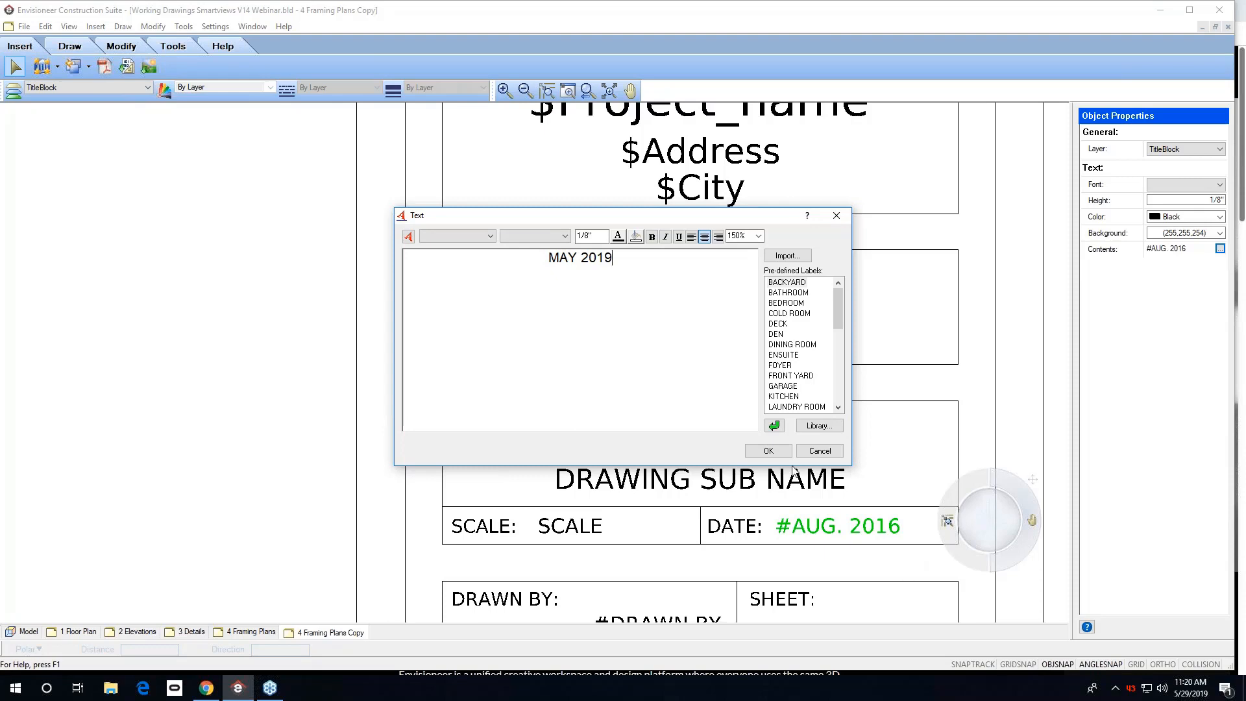
{"action": "left_click", "coordinate": [768, 452]}
{"action": "scroll", "coordinate": [752, 435], "scroll_direction": "down", "scroll_amount": 3}
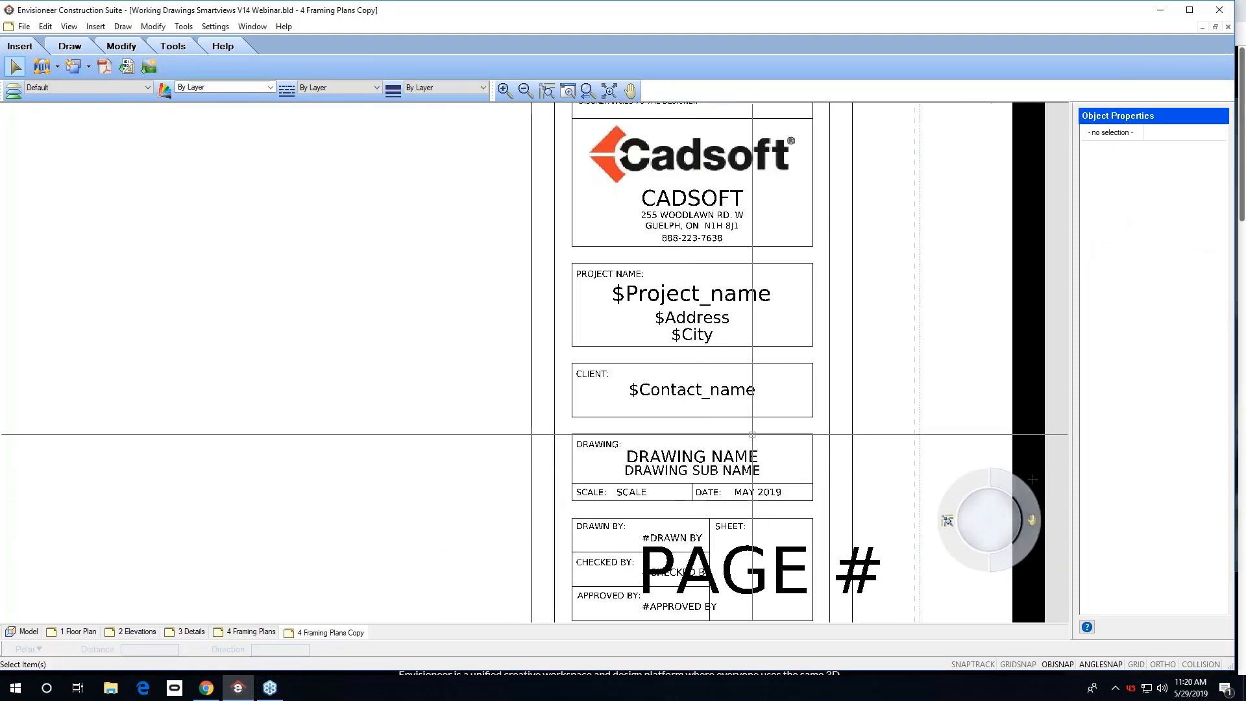
{"action": "scroll", "coordinate": [753, 434], "scroll_direction": "down", "scroll_amount": 3}
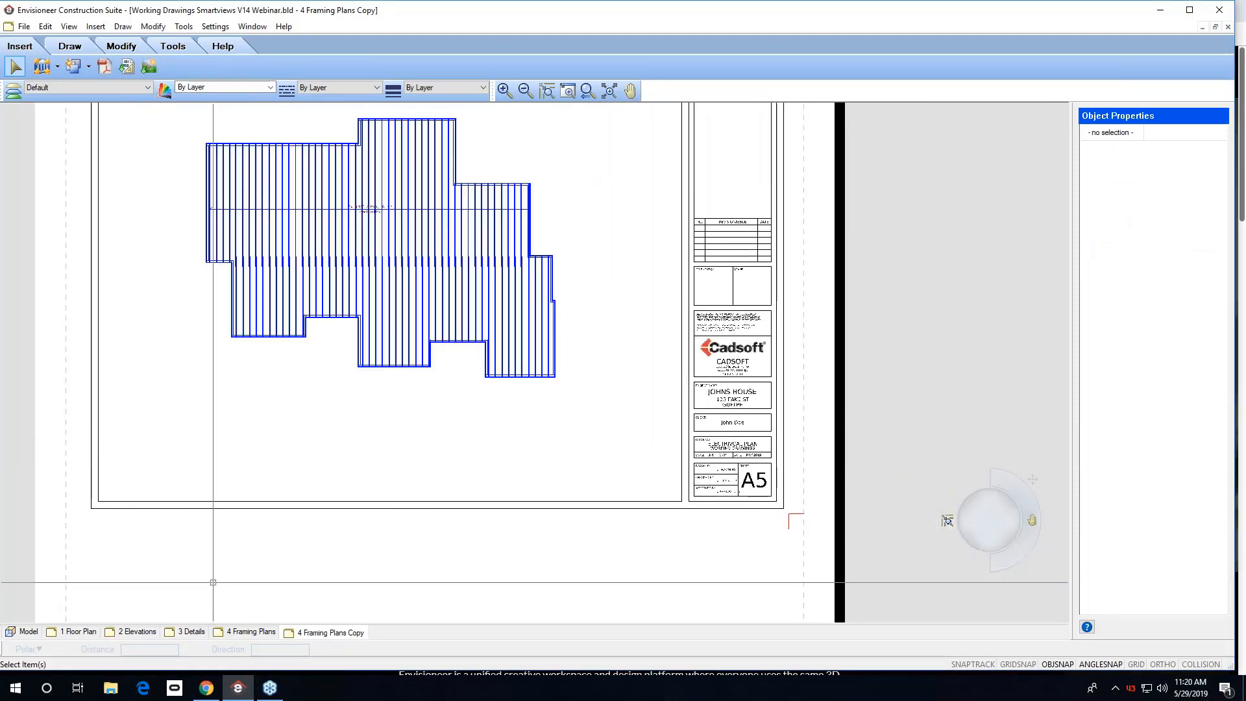
Examine the title block on the 4 Framing Plans sheet.
{"action": "left_click", "coordinate": [252, 632]}
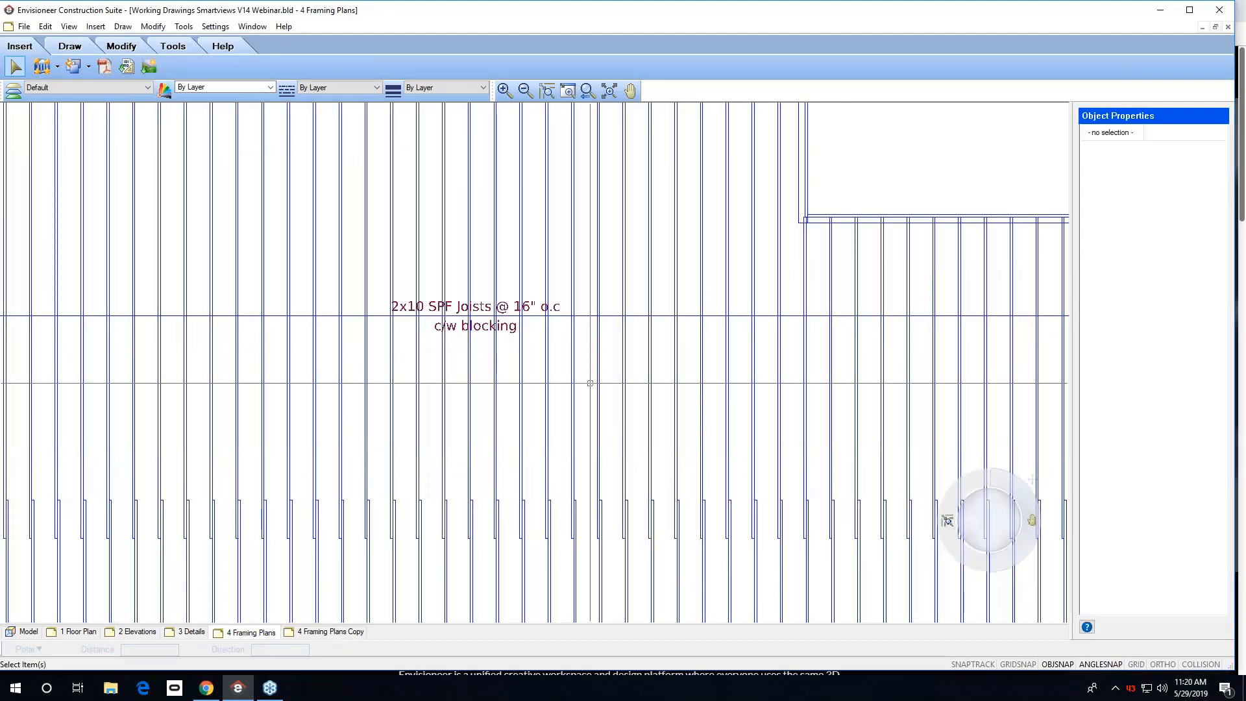
{"action": "scroll", "coordinate": [746, 418], "scroll_direction": "down", "scroll_amount": 4}
{"action": "scroll", "coordinate": [808, 520], "scroll_direction": "up", "scroll_amount": 5}
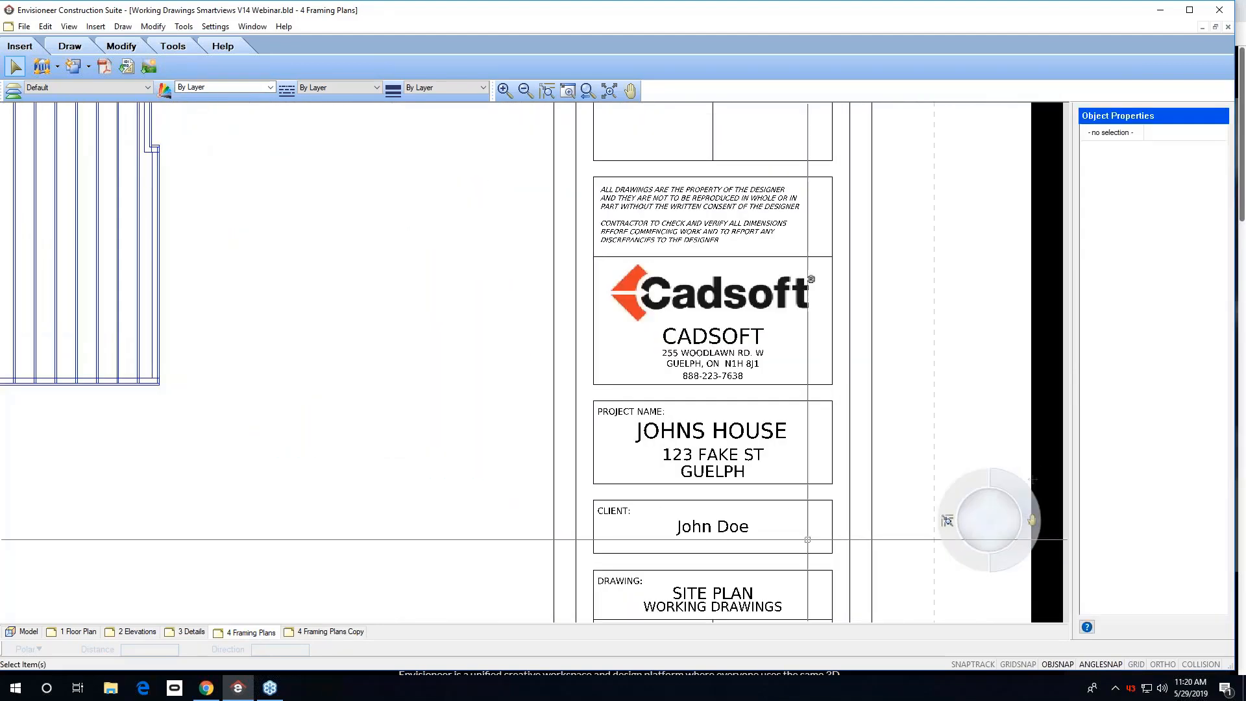
{"action": "middle_click_drag", "start_coordinate": [807, 539], "coordinate": [777, 384]}
{"action": "scroll", "coordinate": [732, 488], "scroll_direction": "up", "scroll_amount": 2}
{"action": "scroll", "coordinate": [741, 478], "scroll_direction": "down", "scroll_amount": 7}
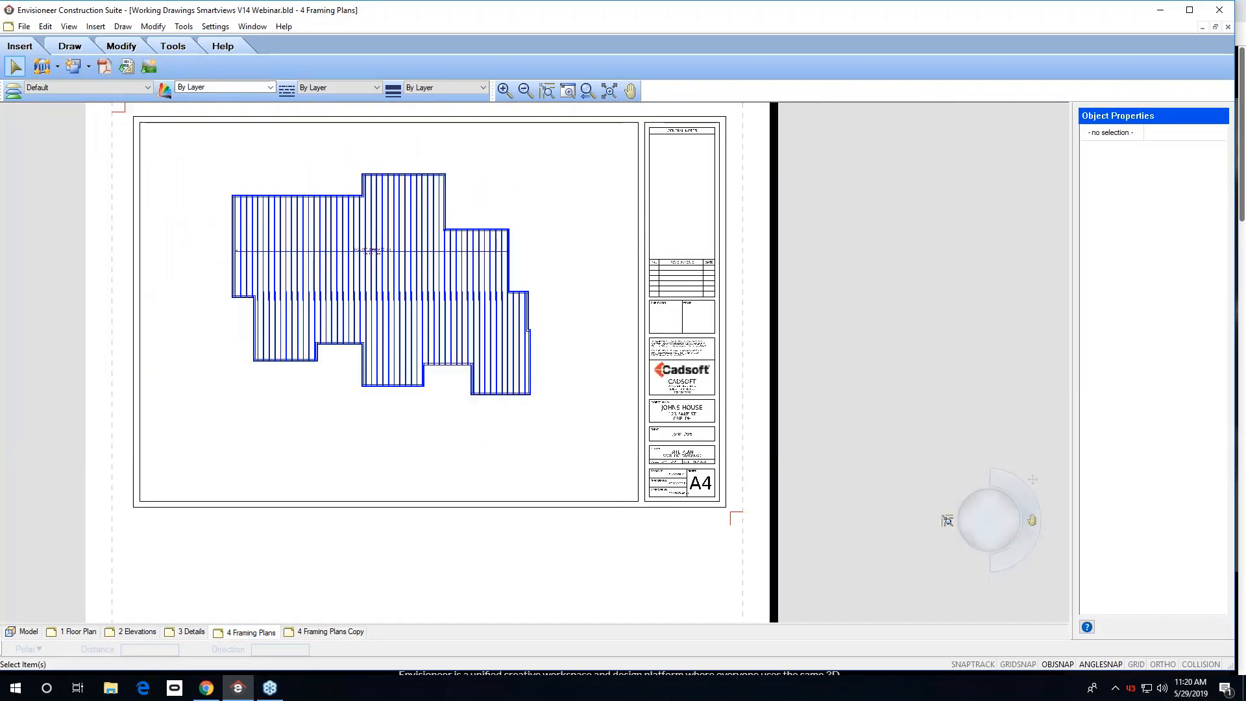
{"action": "middle_click_drag", "start_coordinate": [620, 413], "coordinate": [664, 461]}
{"action": "scroll", "coordinate": [668, 448], "scroll_direction": "down", "scroll_amount": 2}
{"action": "scroll", "coordinate": [668, 446], "scroll_direction": "up", "scroll_amount": 1}
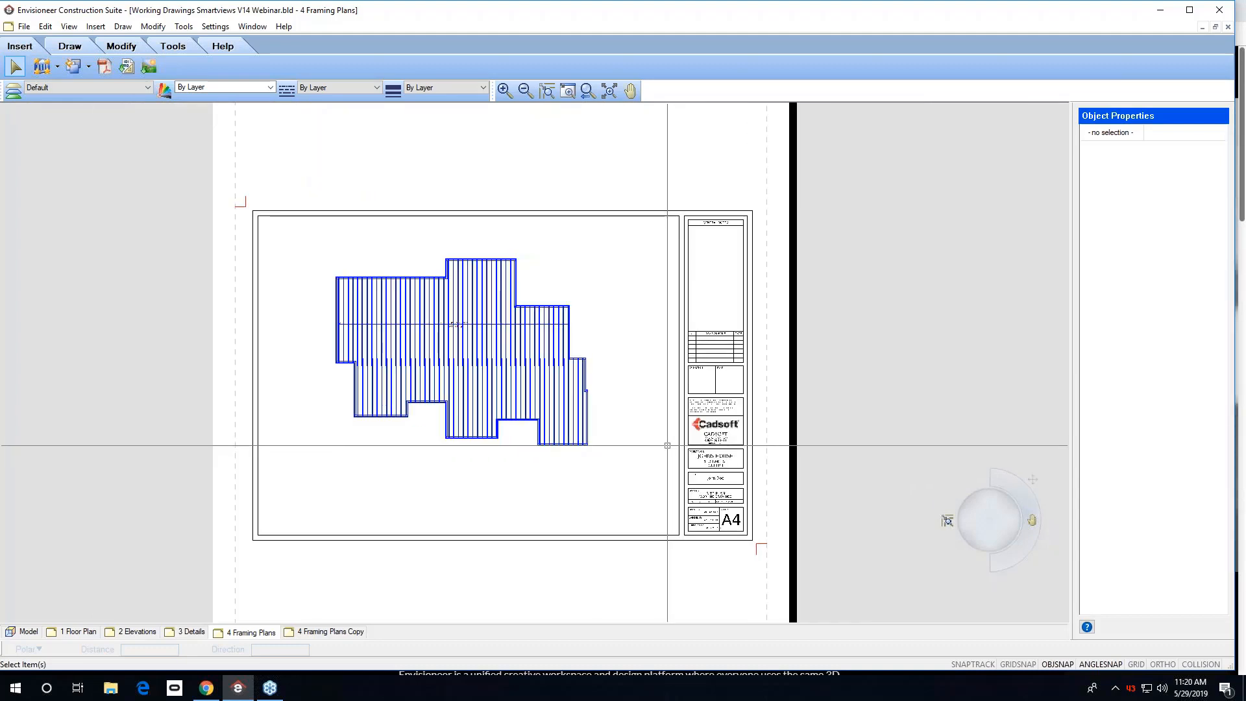
{"action": "scroll", "coordinate": [714, 510], "scroll_direction": "up", "scroll_amount": 5}
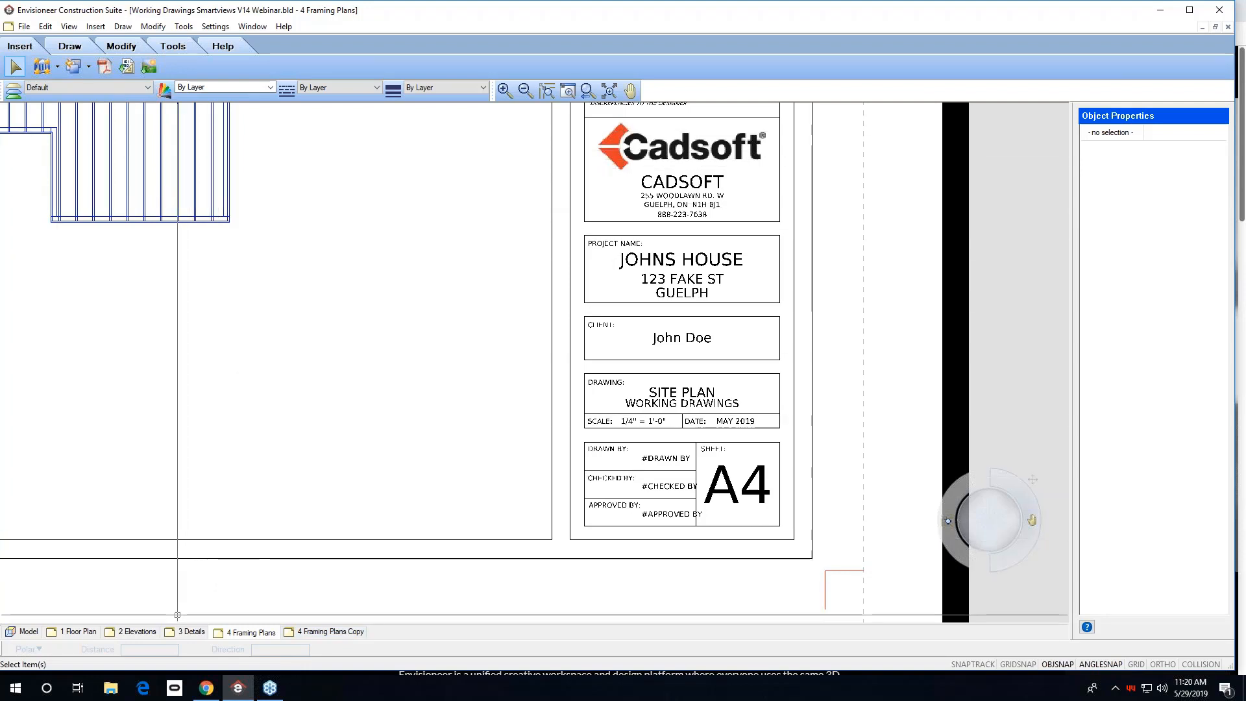
On the 3 Details sheet, delete the section SmartView and the block of notes text below it.
{"action": "left_click", "coordinate": [190, 632]}
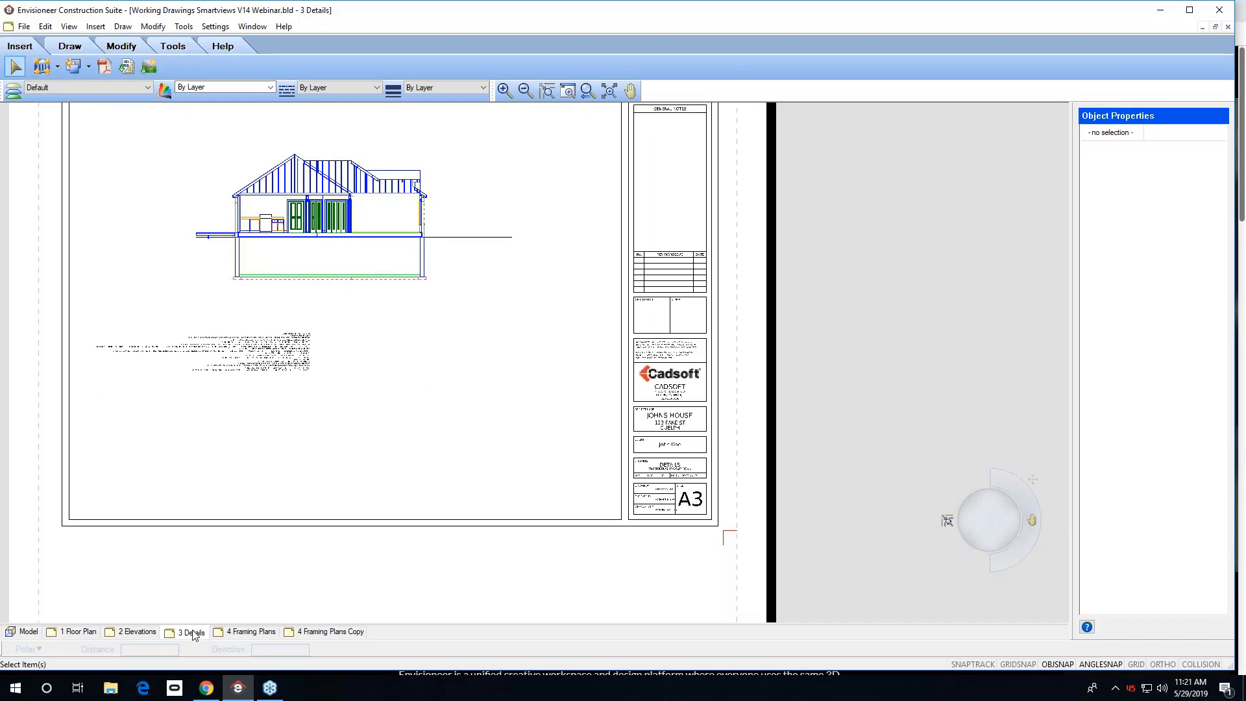
{"action": "left_click", "coordinate": [610, 94]}
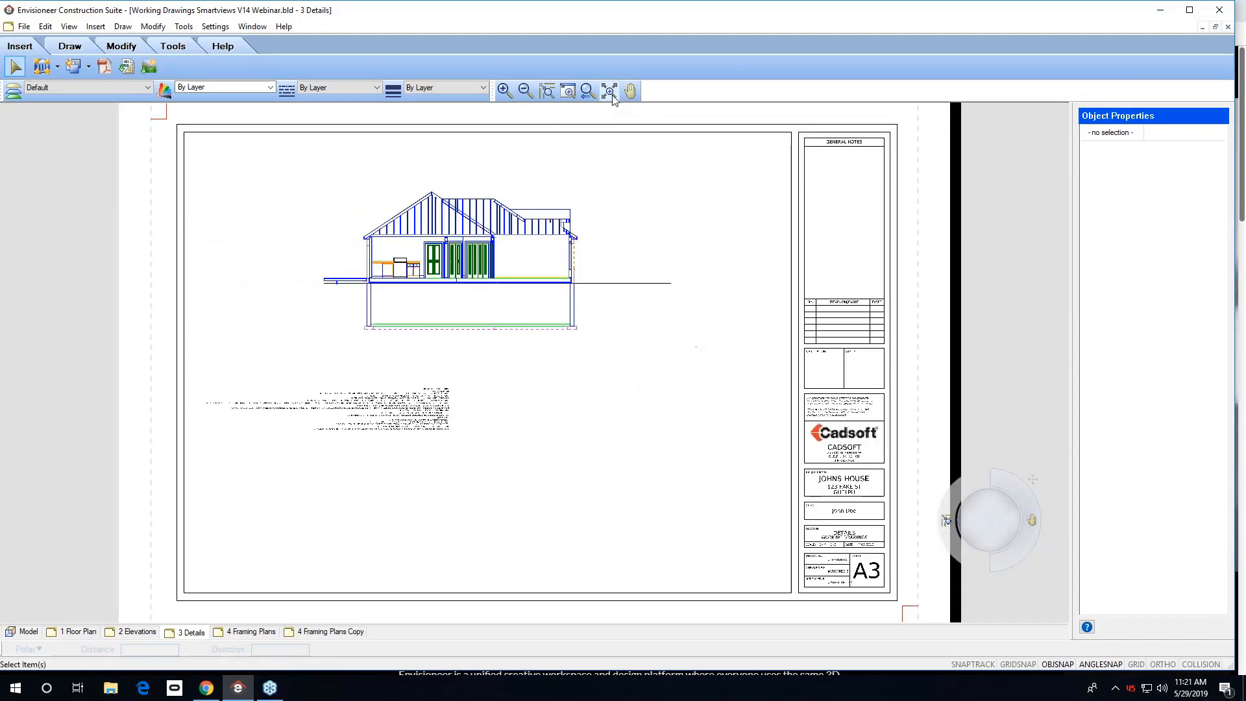
{"action": "left_click", "coordinate": [461, 229]}
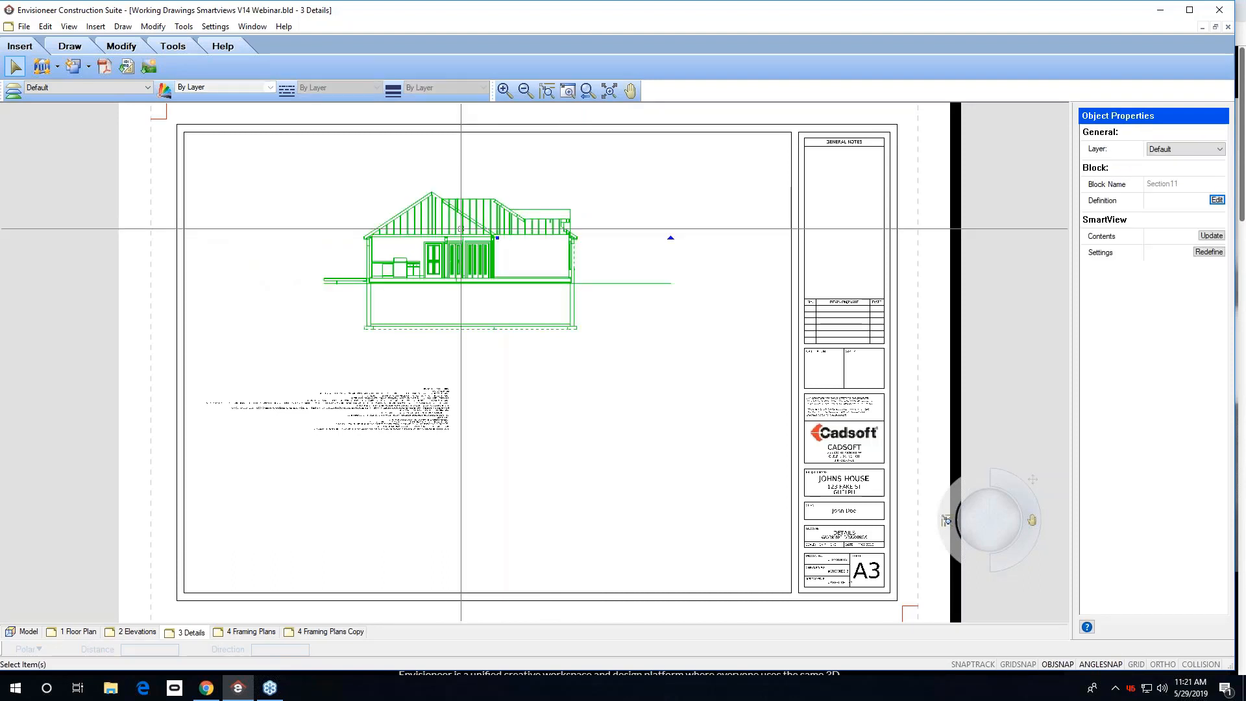
{"action": "key", "text": "Delete"}
{"action": "left_click", "coordinate": [425, 403]}
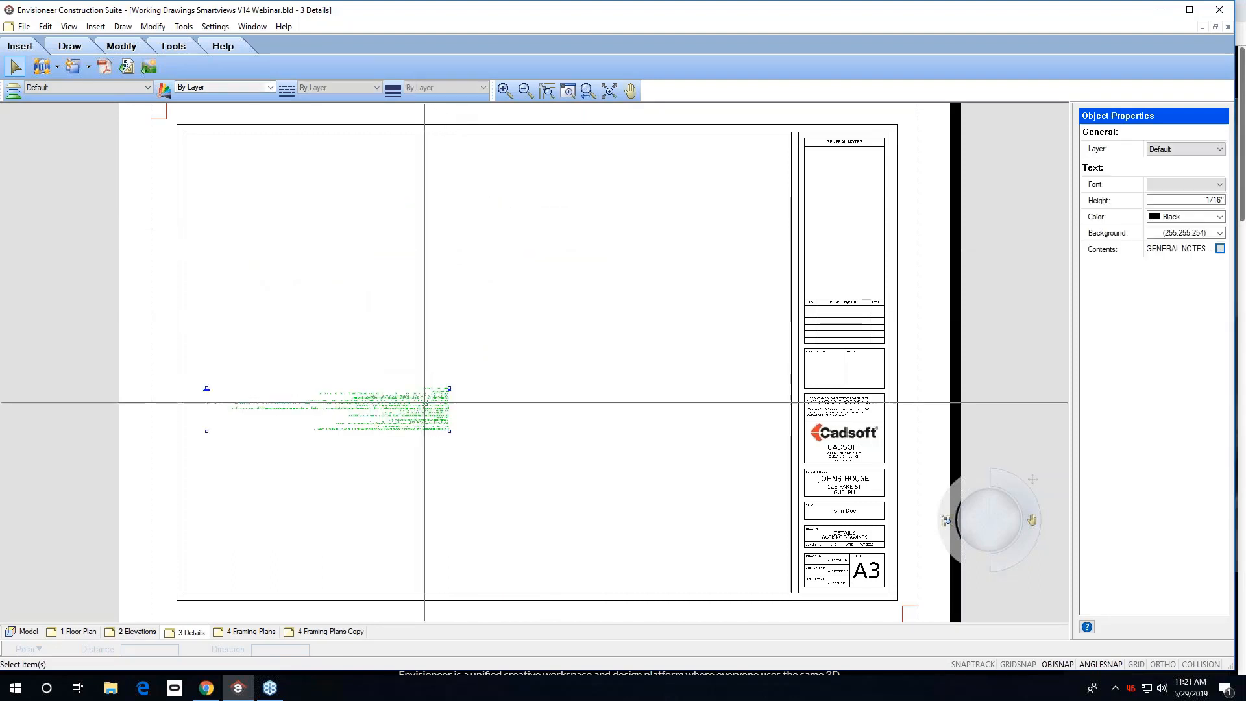
{"action": "key", "text": "Delete"}
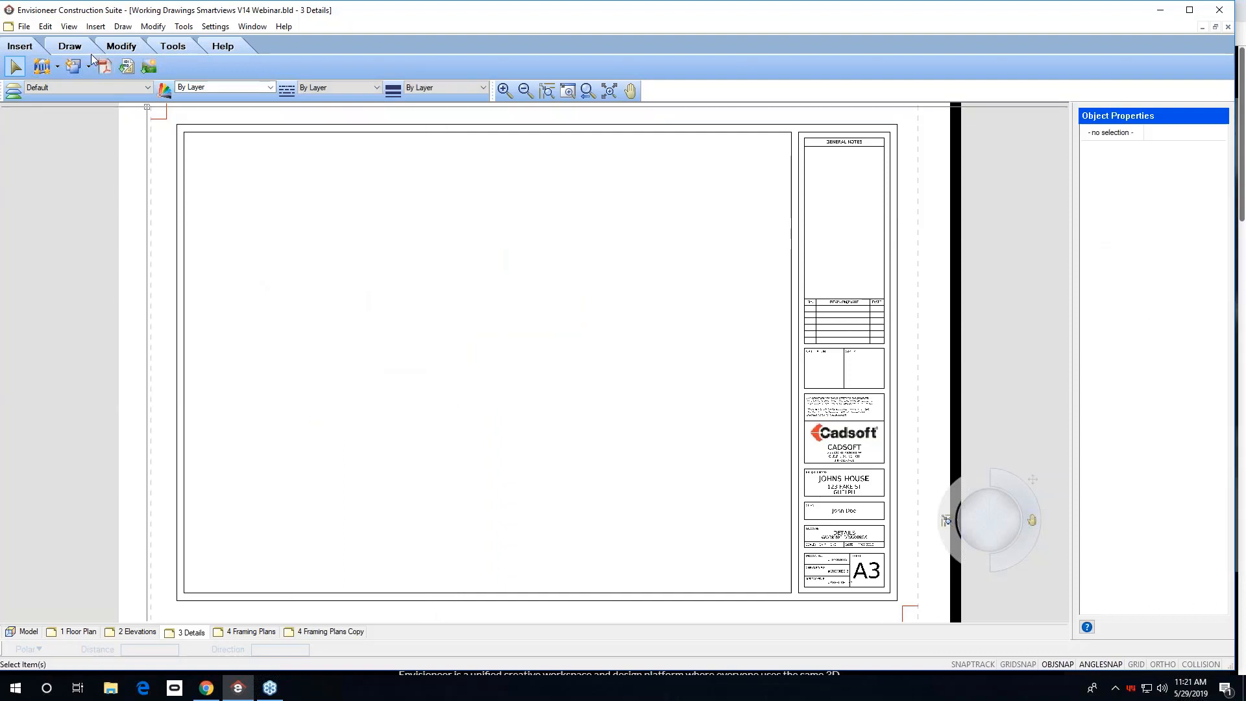
Import the BEAM-POCKET.dwg detail with an X scale of 2 and place it in the sheet's upper-left corner.
{"action": "left_click", "coordinate": [124, 69]}
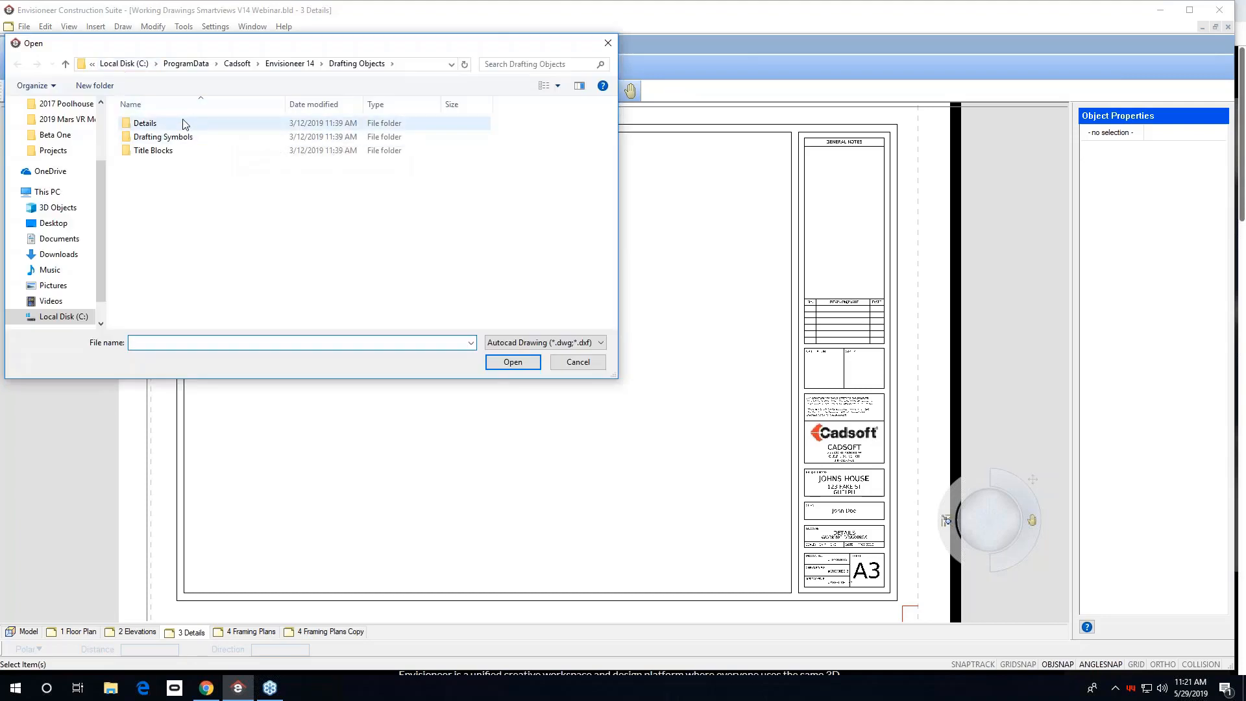
{"action": "double_click", "coordinate": [180, 124]}
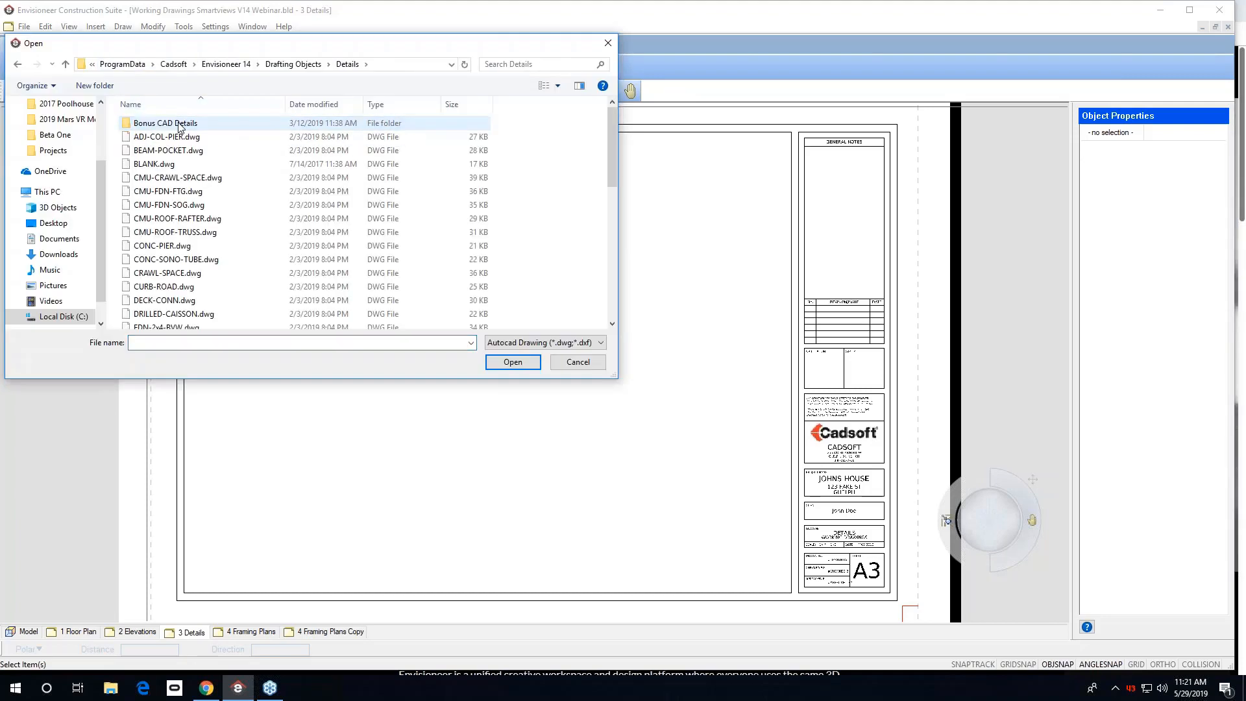
{"action": "left_click", "coordinate": [194, 150]}
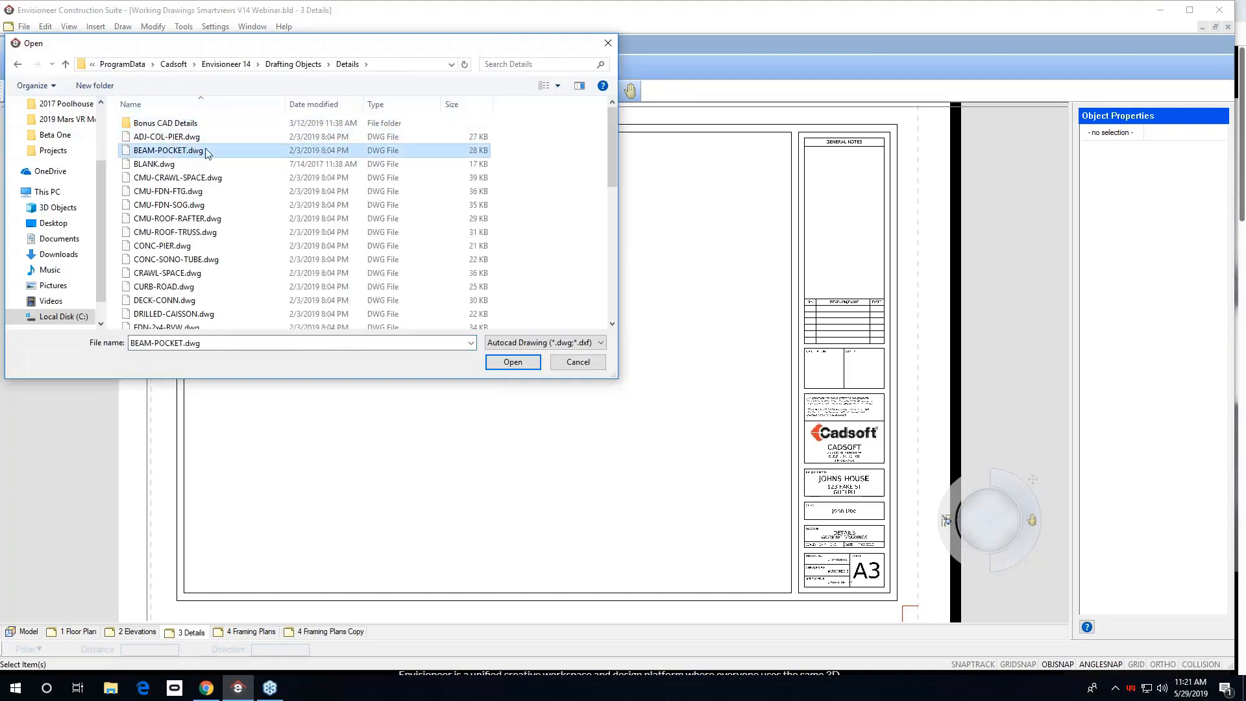
{"action": "left_click", "coordinate": [511, 361]}
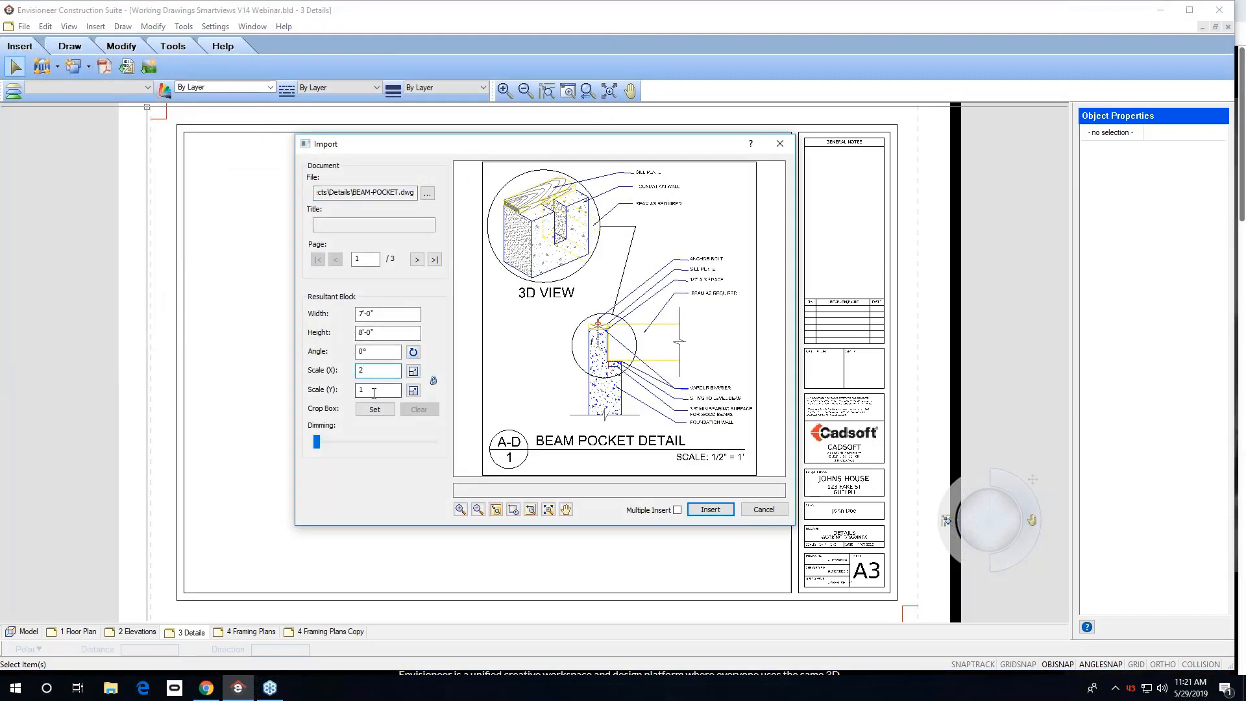
{"action": "left_click", "coordinate": [374, 390]}
{"action": "left_click", "coordinate": [710, 509]}
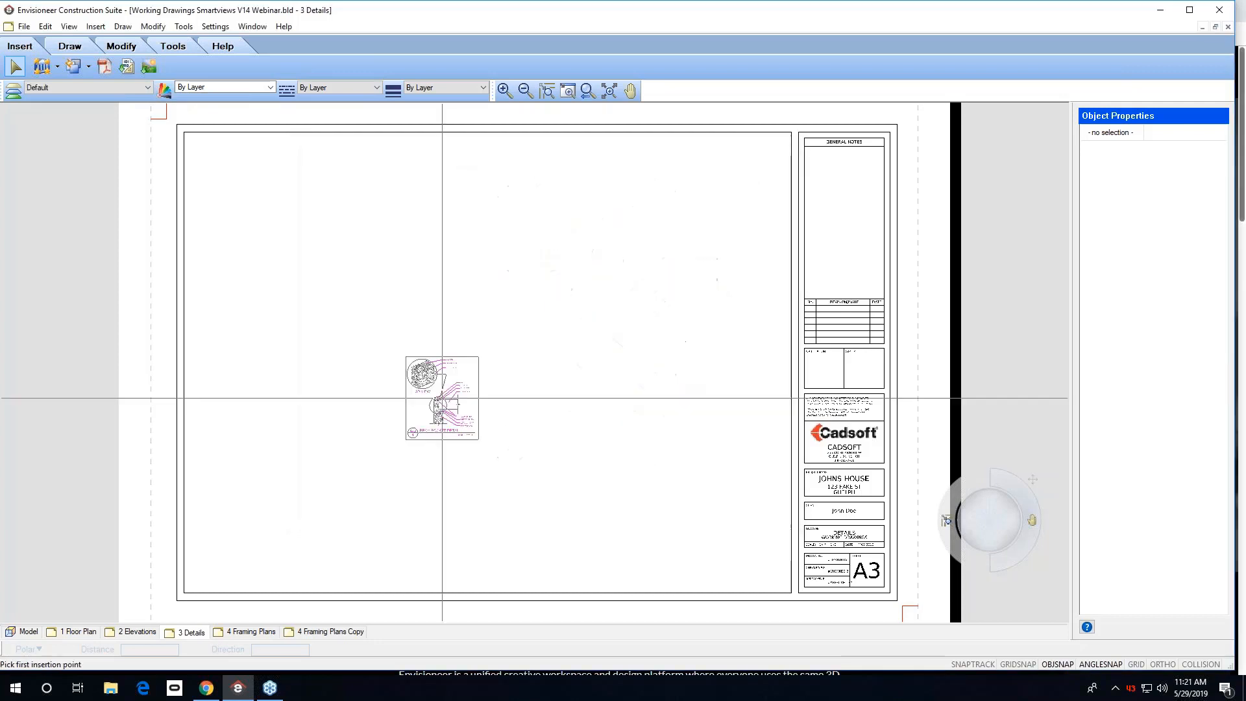
{"action": "left_click", "coordinate": [238, 189]}
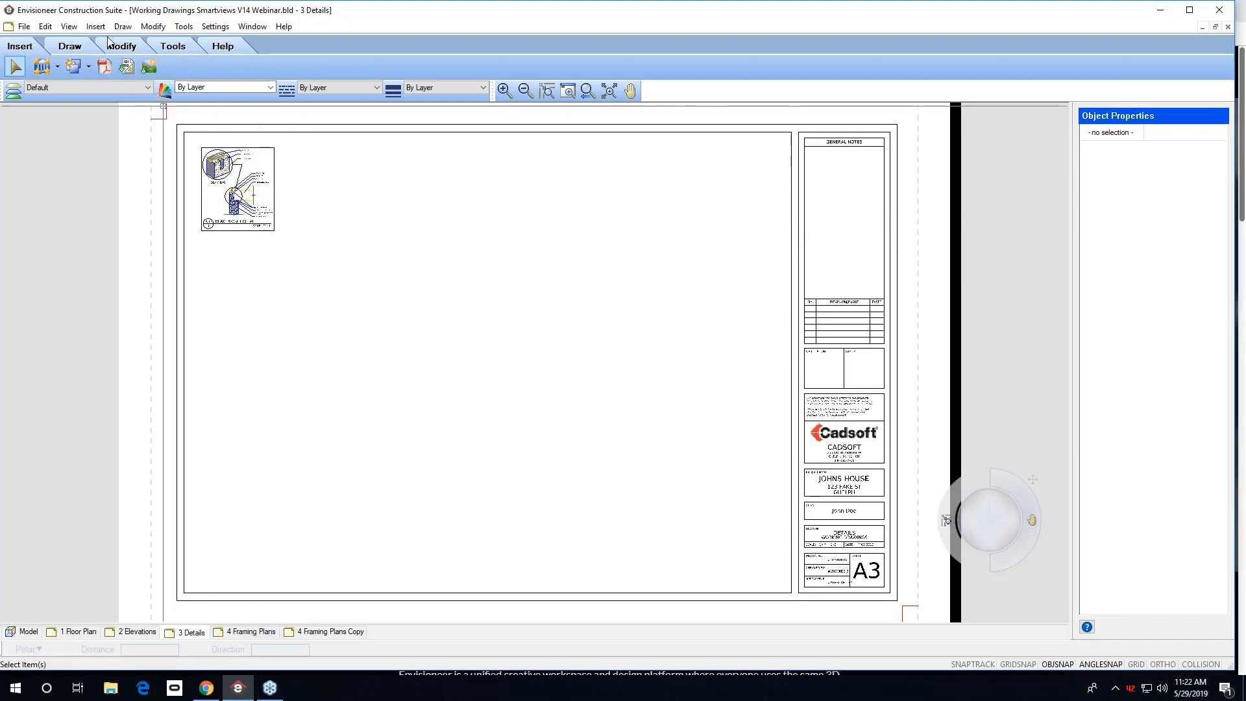
Draw a horizontal line from the beam pocket detail's top-right corner across to the general notes column.
{"action": "left_click", "coordinate": [70, 46]}
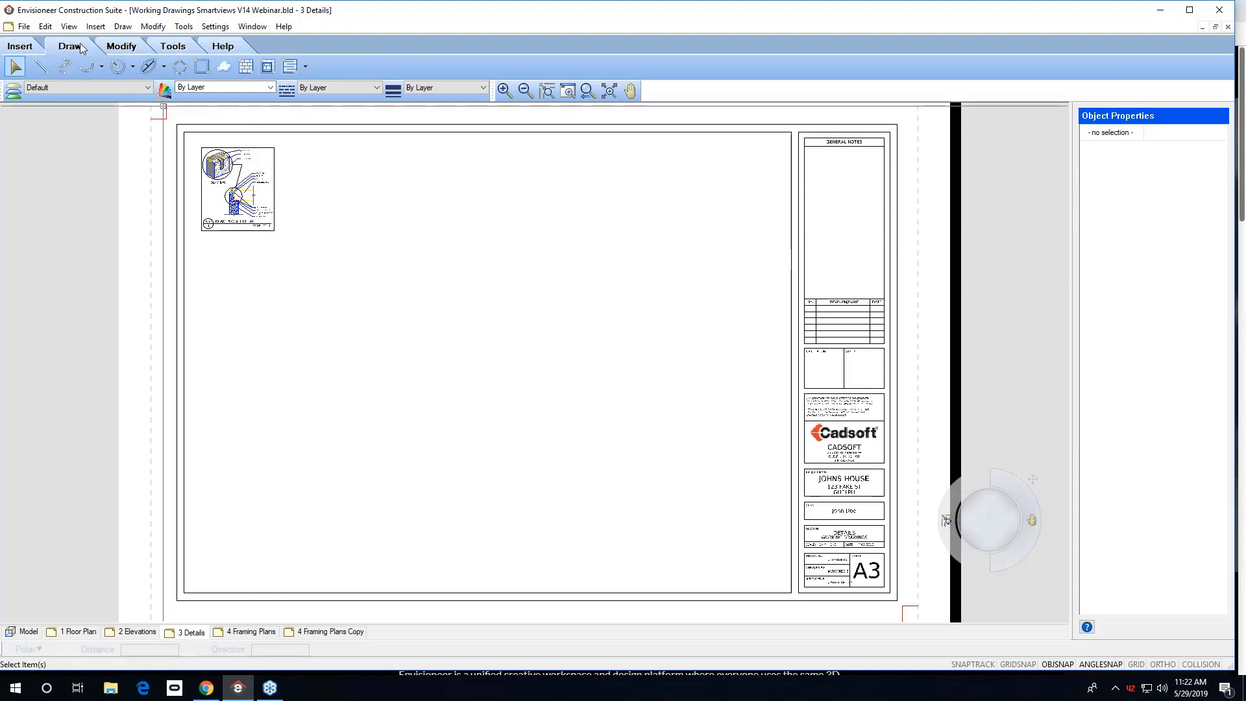
{"action": "left_click", "coordinate": [44, 67]}
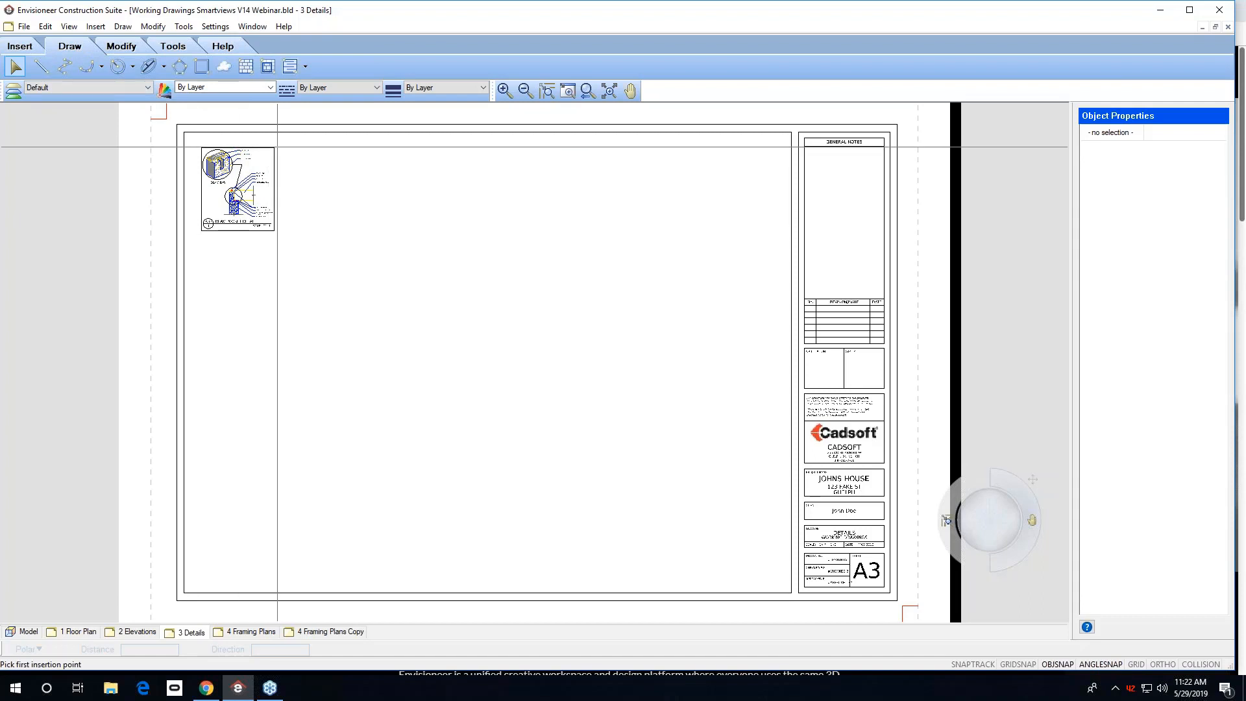
{"action": "left_click", "coordinate": [274, 148]}
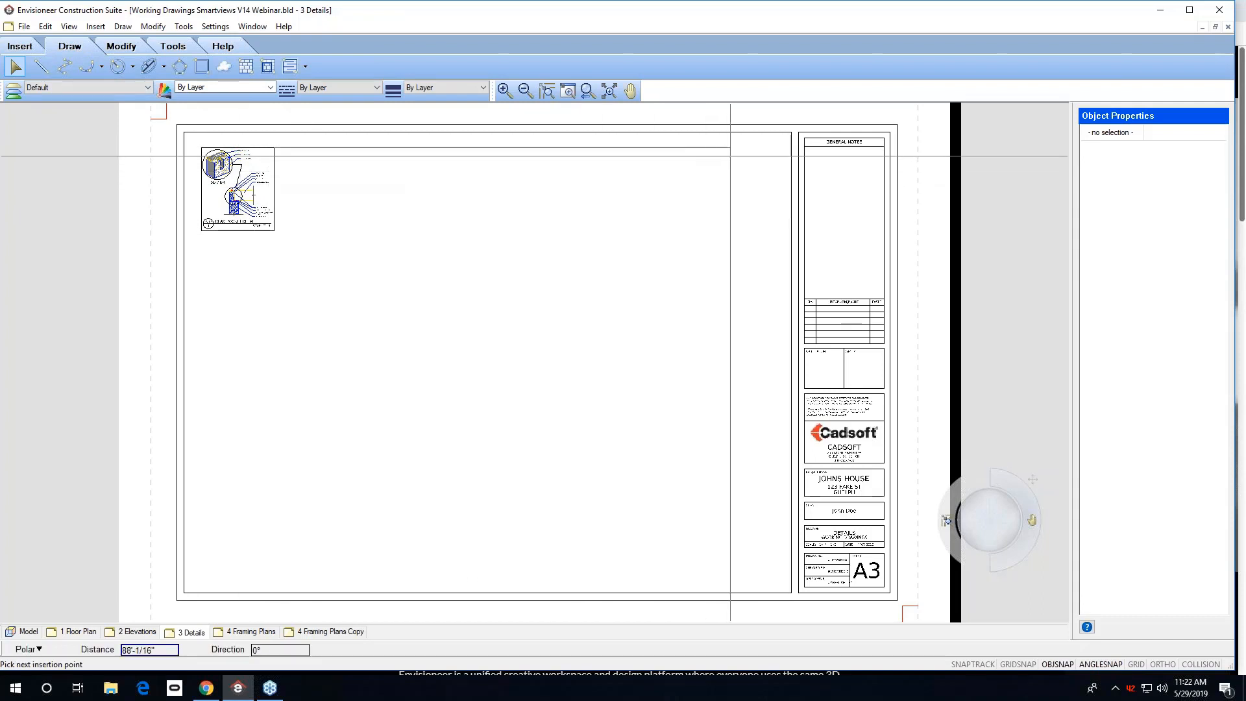
{"action": "left_click", "coordinate": [769, 148]}
{"action": "right_click", "coordinate": [769, 150]}
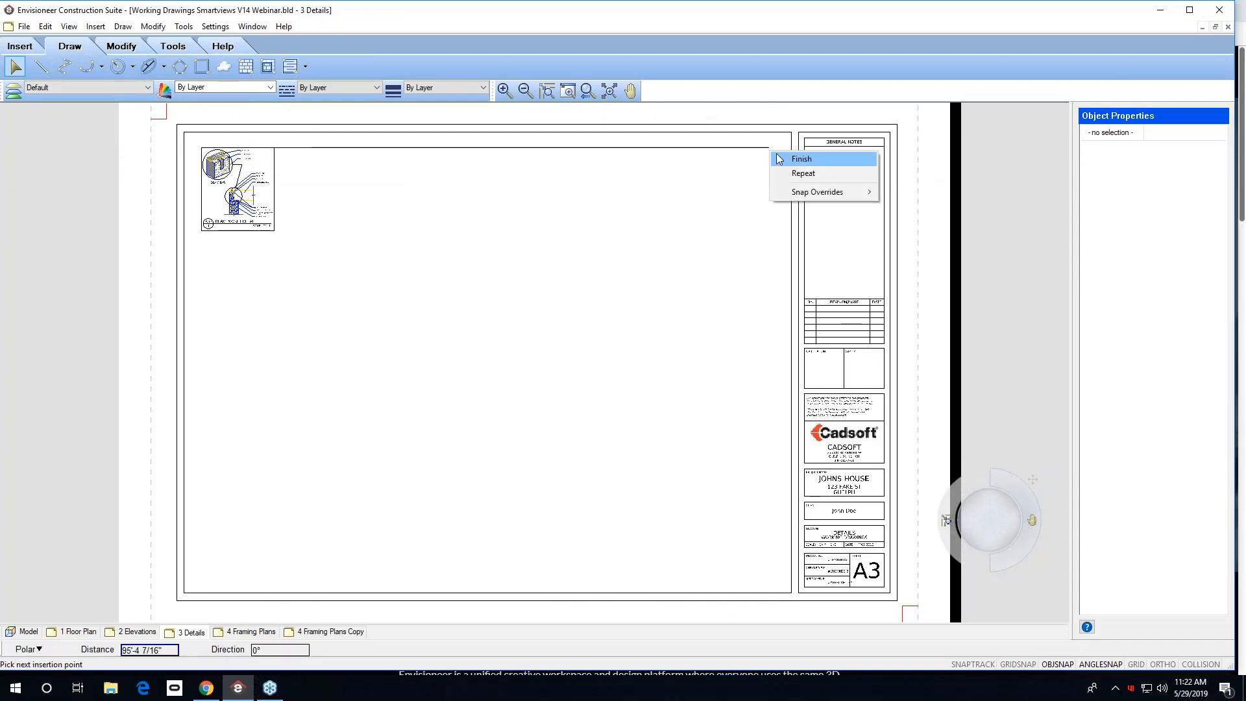
{"action": "left_click", "coordinate": [803, 174]}
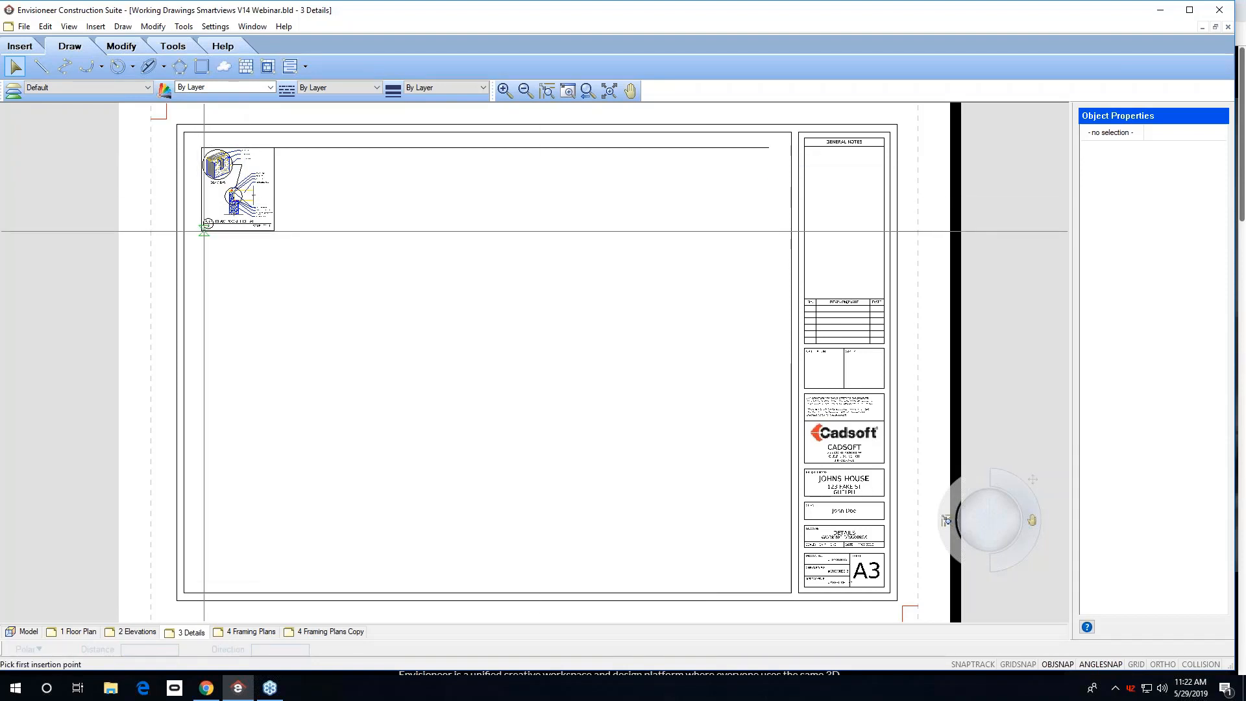
Draw a vertical line from the beam pocket detail's lower-left corner down the sheet's left edge.
{"action": "left_click", "coordinate": [203, 230]}
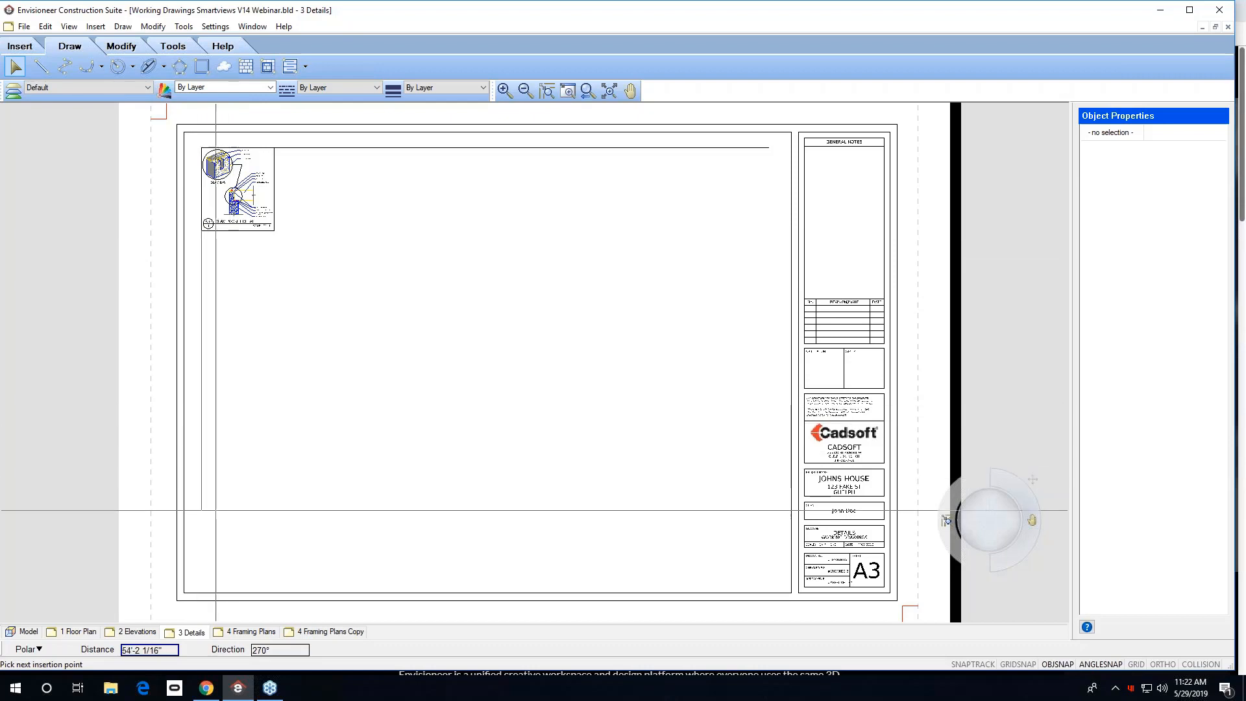
{"action": "left_click", "coordinate": [202, 559]}
{"action": "right_click", "coordinate": [208, 559]}
{"action": "left_click", "coordinate": [249, 566]}
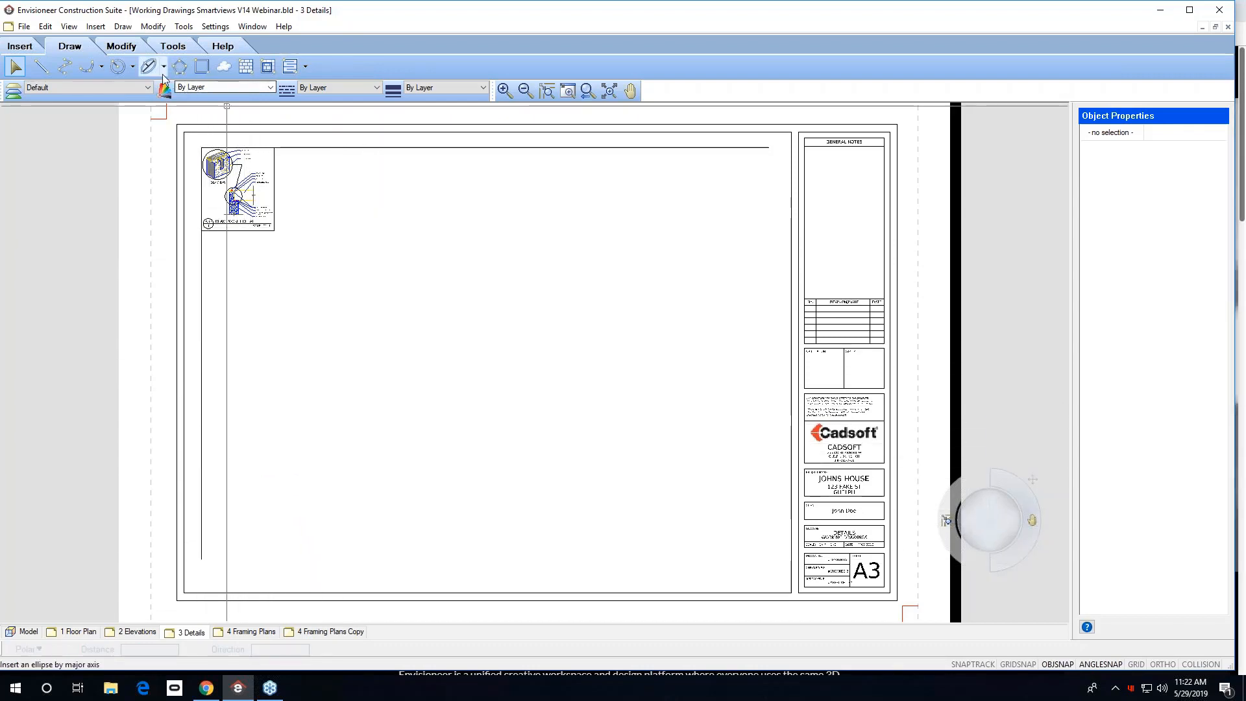
Import CONC-PIER.dwg with X and Y scales of 2 and place it below the beam pocket detail.
{"action": "left_click", "coordinate": [21, 47]}
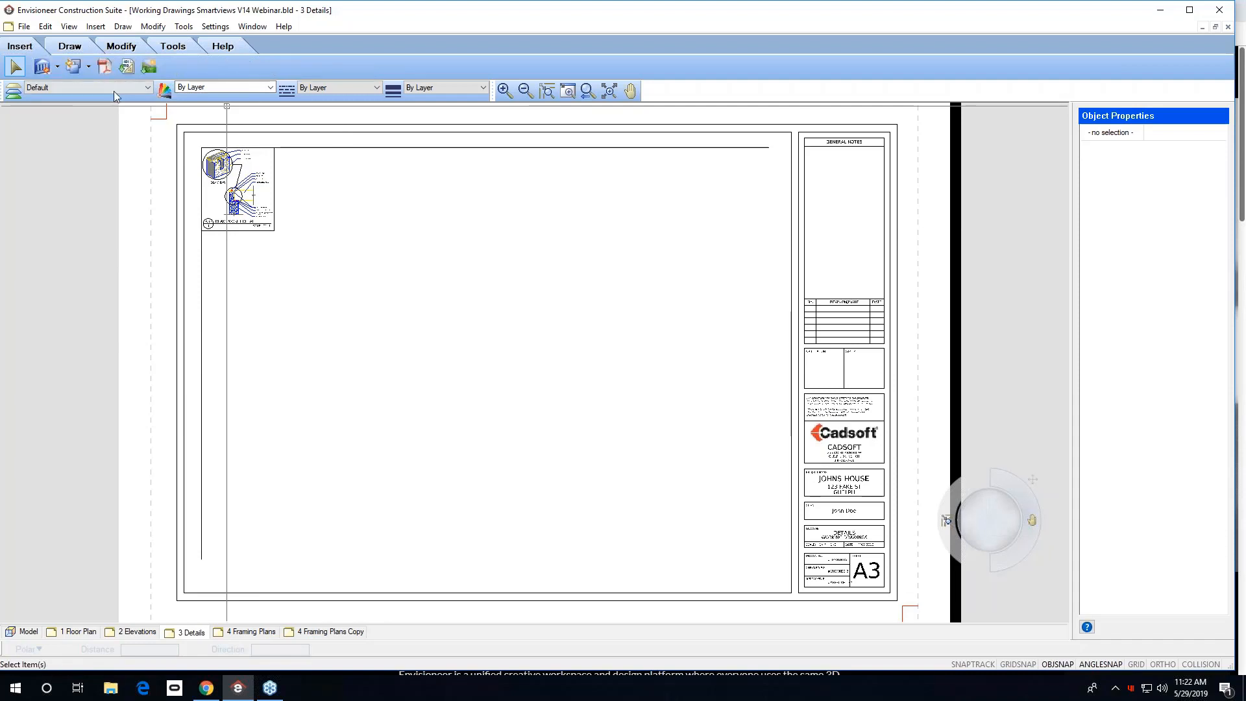
{"action": "left_click", "coordinate": [127, 68]}
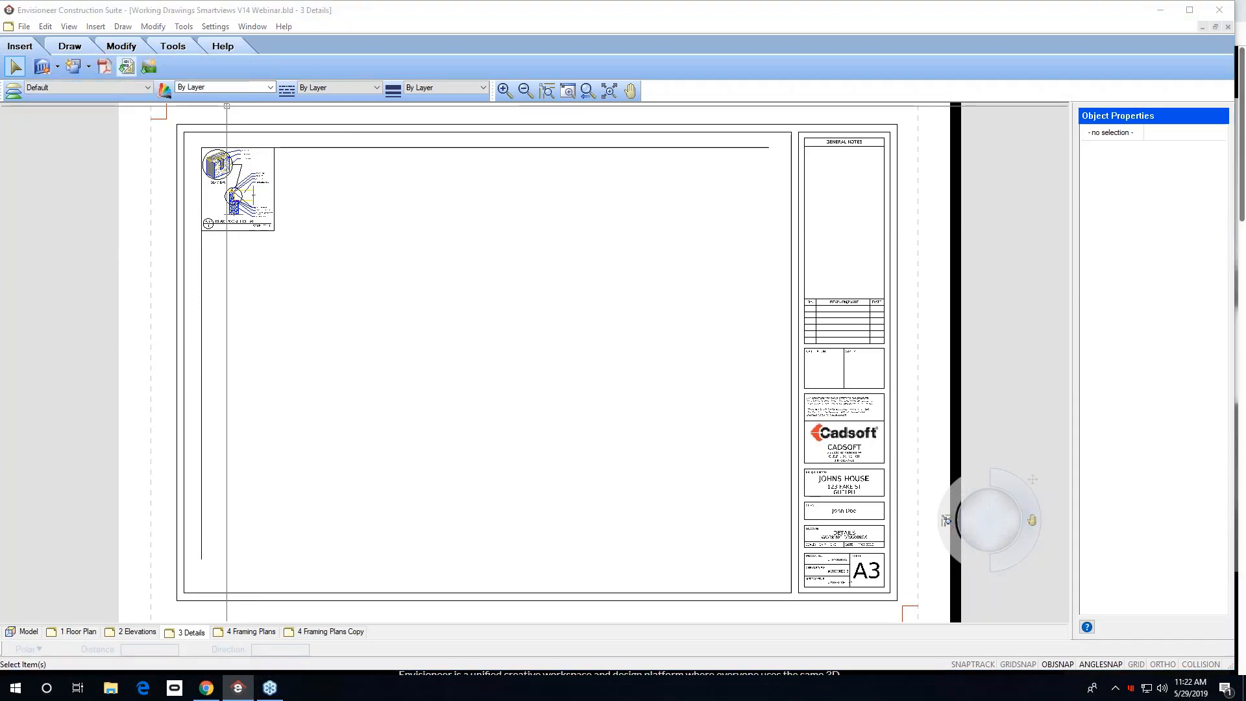
{"action": "left_click", "coordinate": [146, 129]}
{"action": "double_click", "coordinate": [147, 129]}
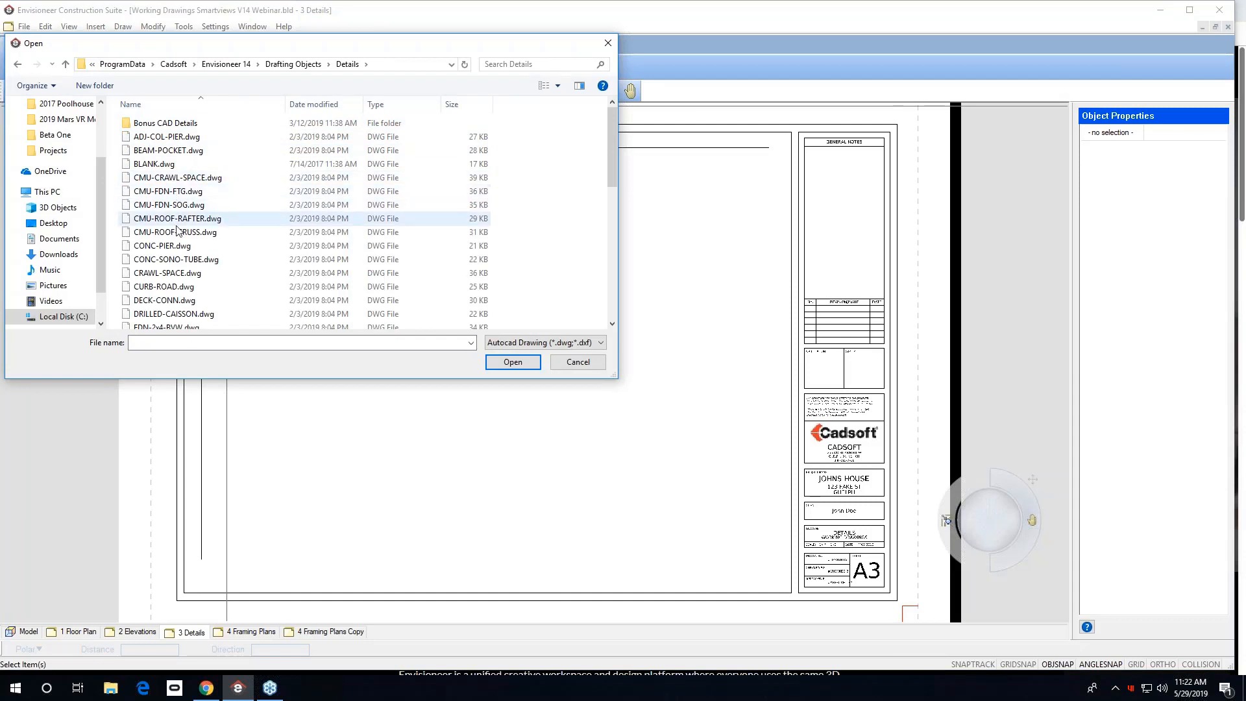
{"action": "left_click", "coordinate": [188, 246]}
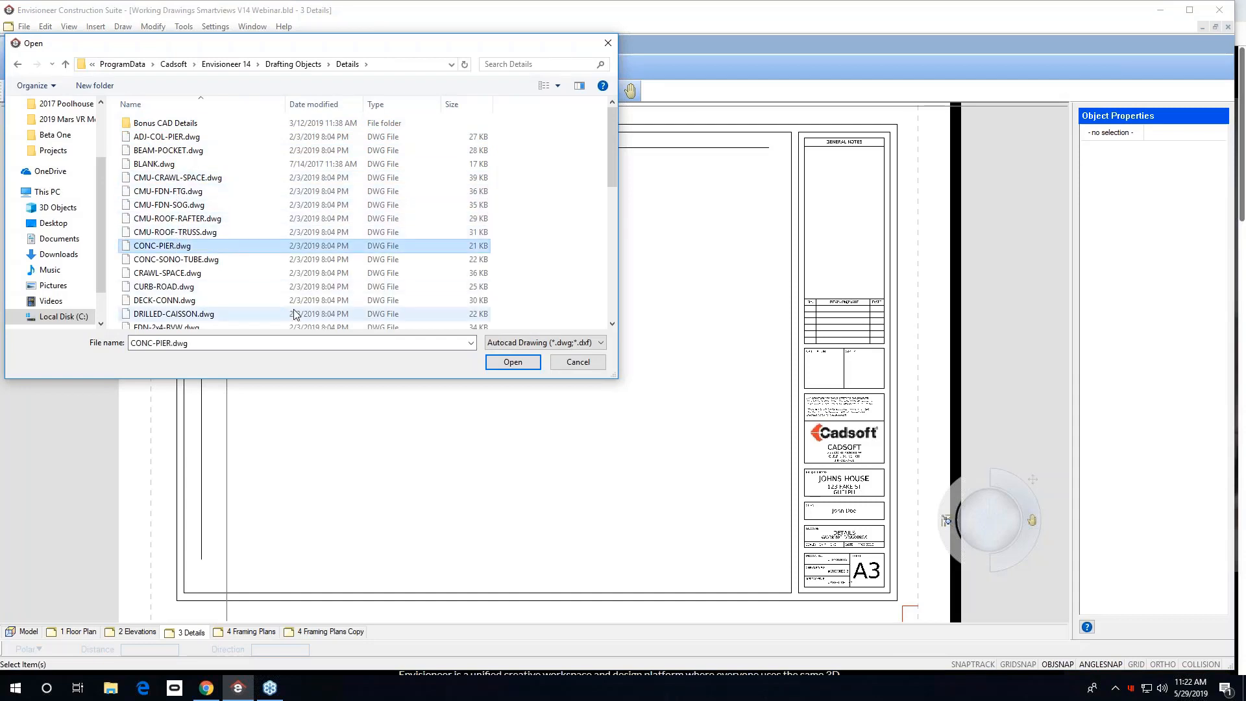
{"action": "left_click", "coordinate": [490, 364]}
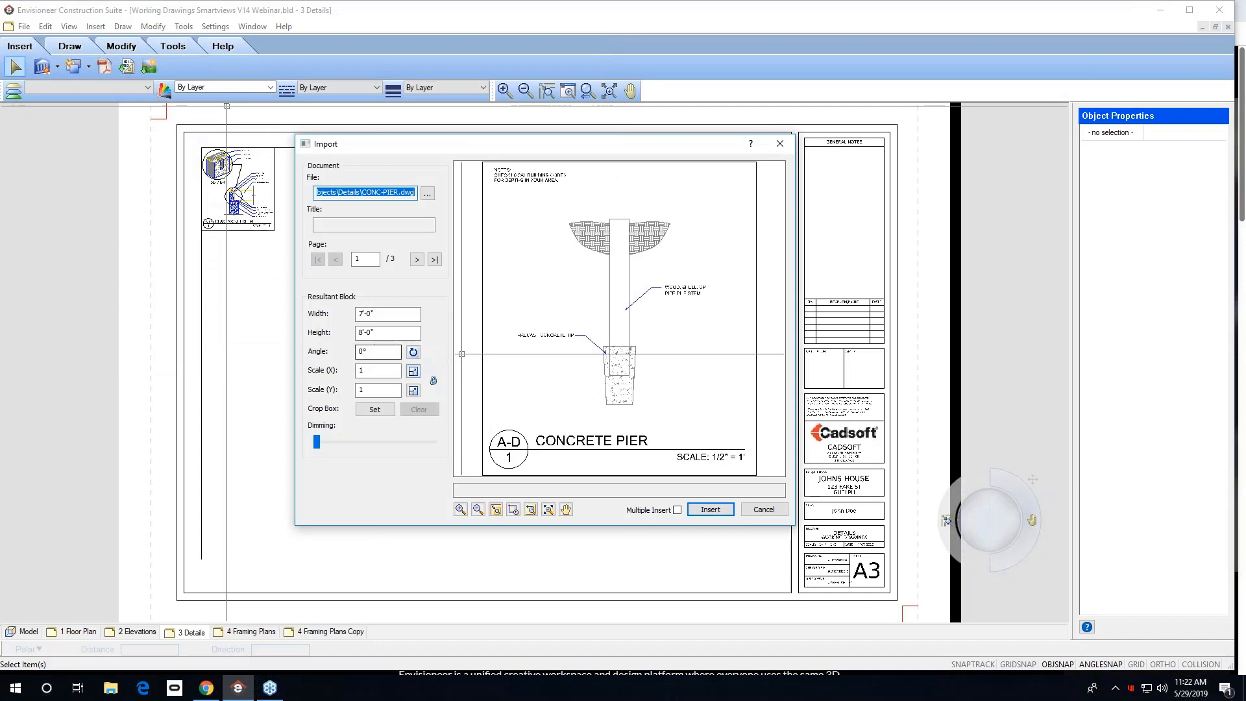
{"action": "double_click", "coordinate": [375, 369]}
{"action": "type", "text": "2"}
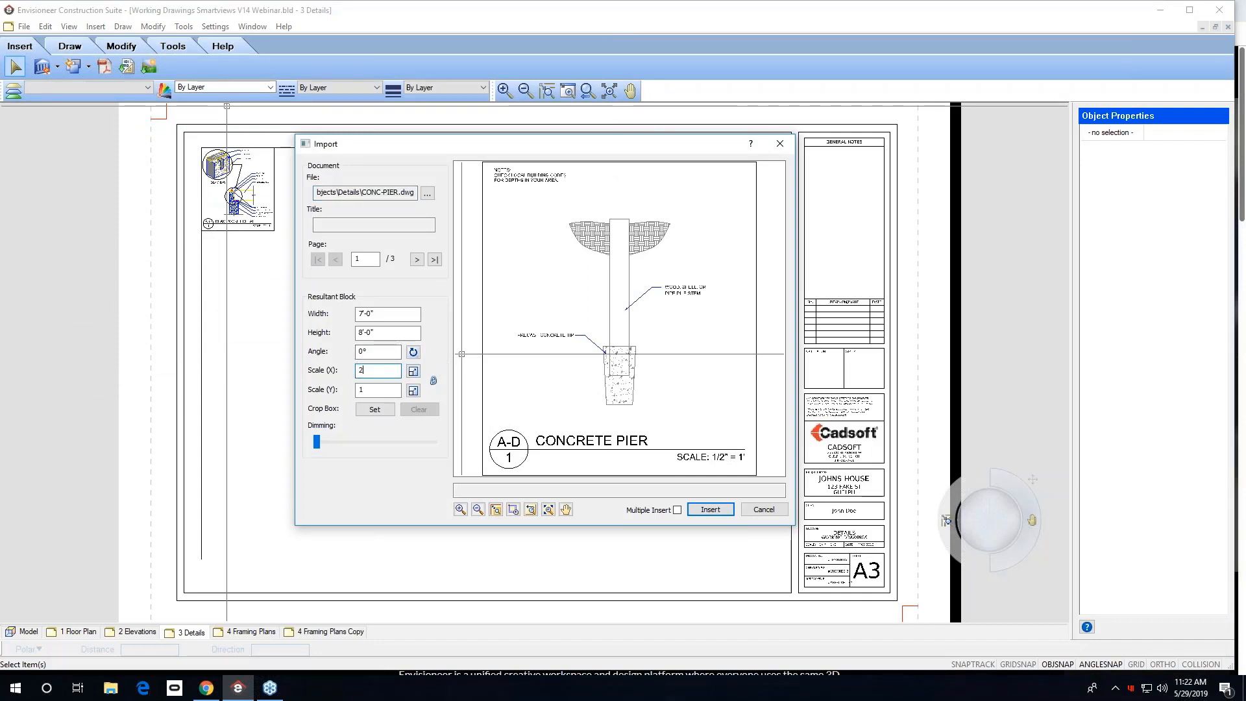
{"action": "key", "text": "Tab"}
{"action": "type", "text": "2"}
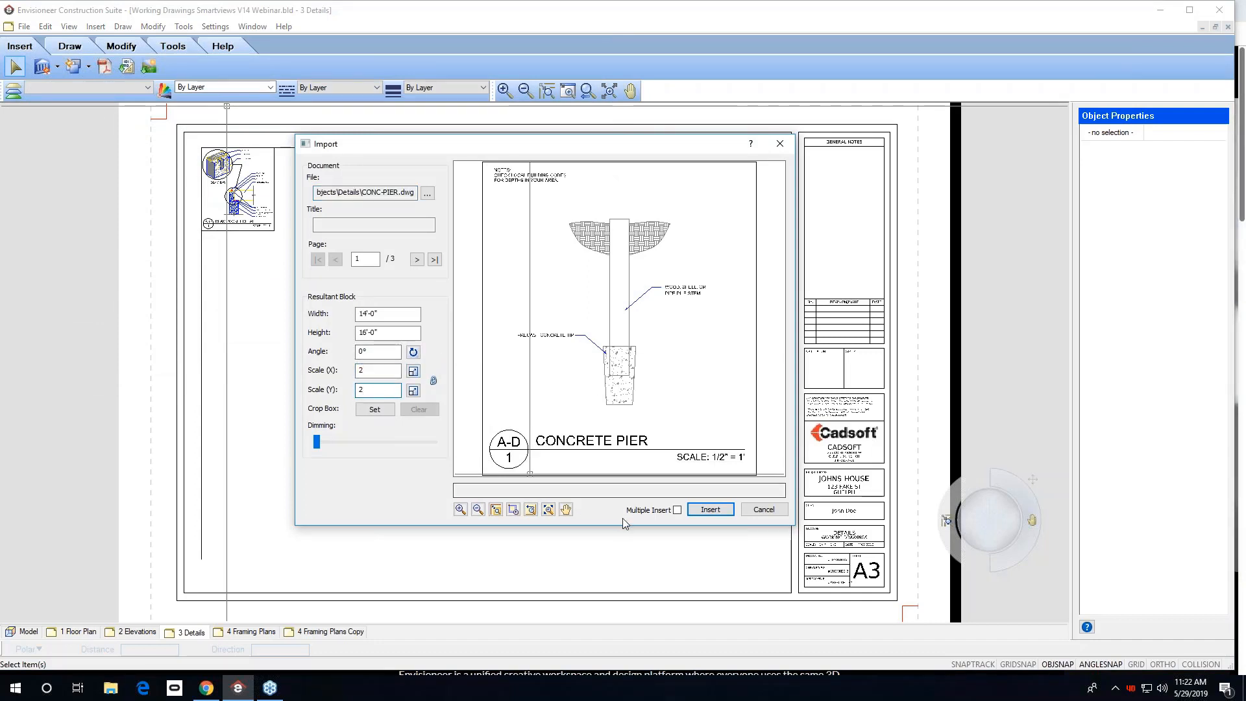
{"action": "left_click", "coordinate": [710, 509]}
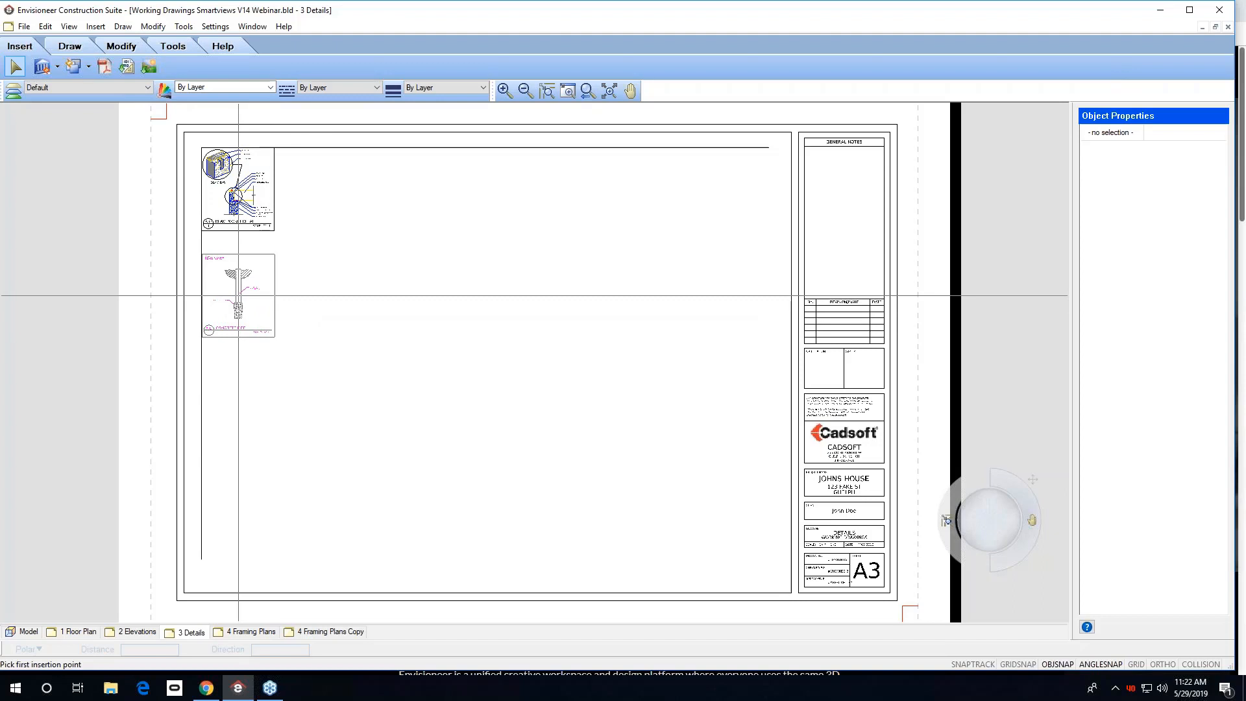
{"action": "left_click", "coordinate": [238, 295]}
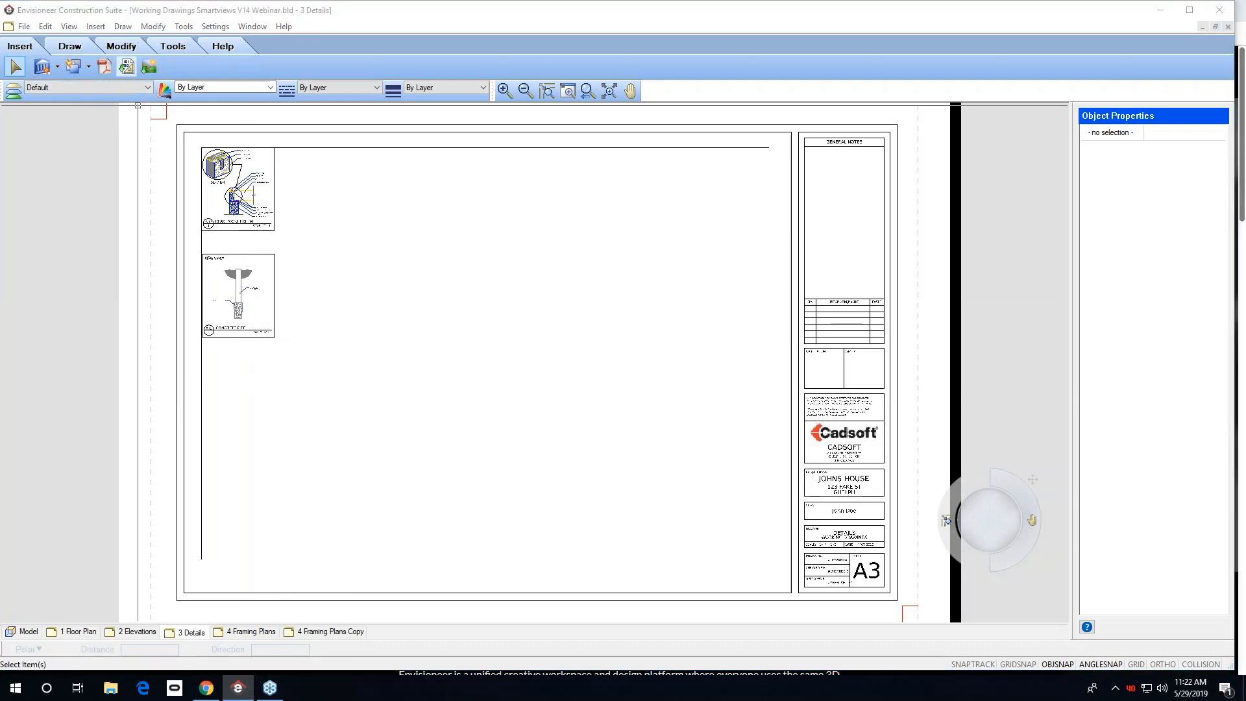
Import DRILLED-CAISSON.dwg with an X scale of 2 and place it to the right of the beam pocket detail.
{"action": "left_click", "coordinate": [127, 67]}
{"action": "double_click", "coordinate": [185, 125]}
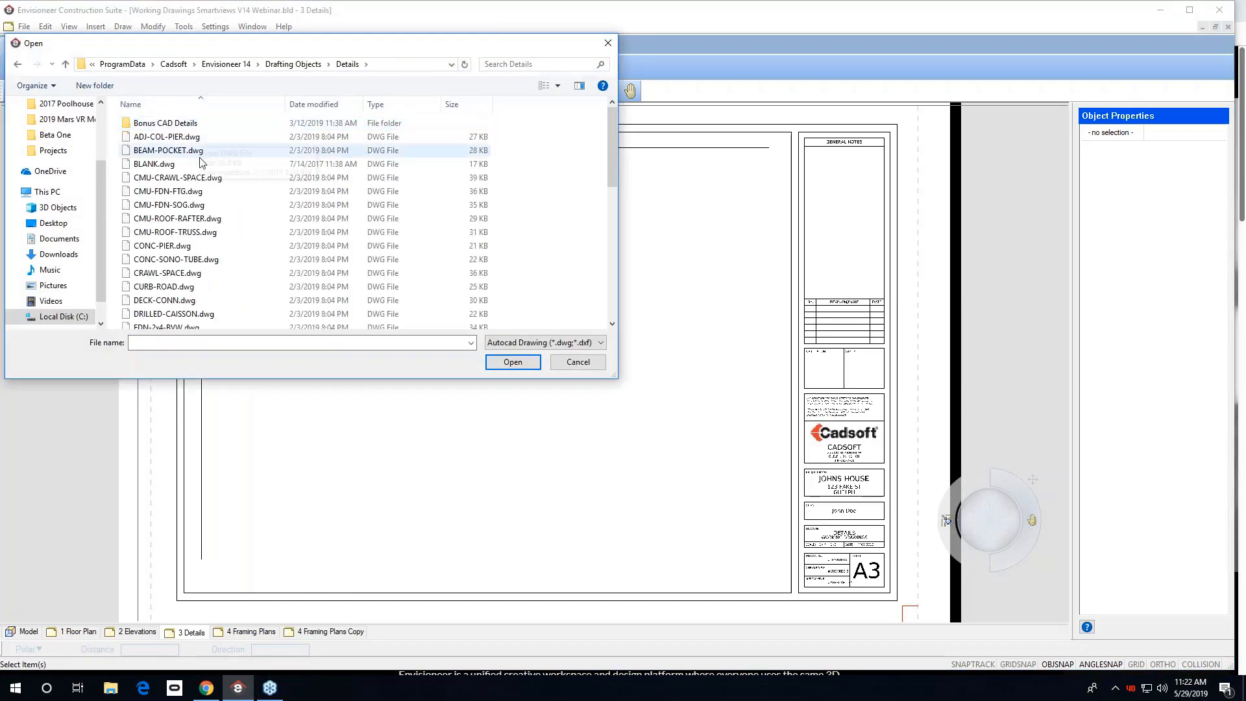
{"action": "left_click", "coordinate": [188, 313]}
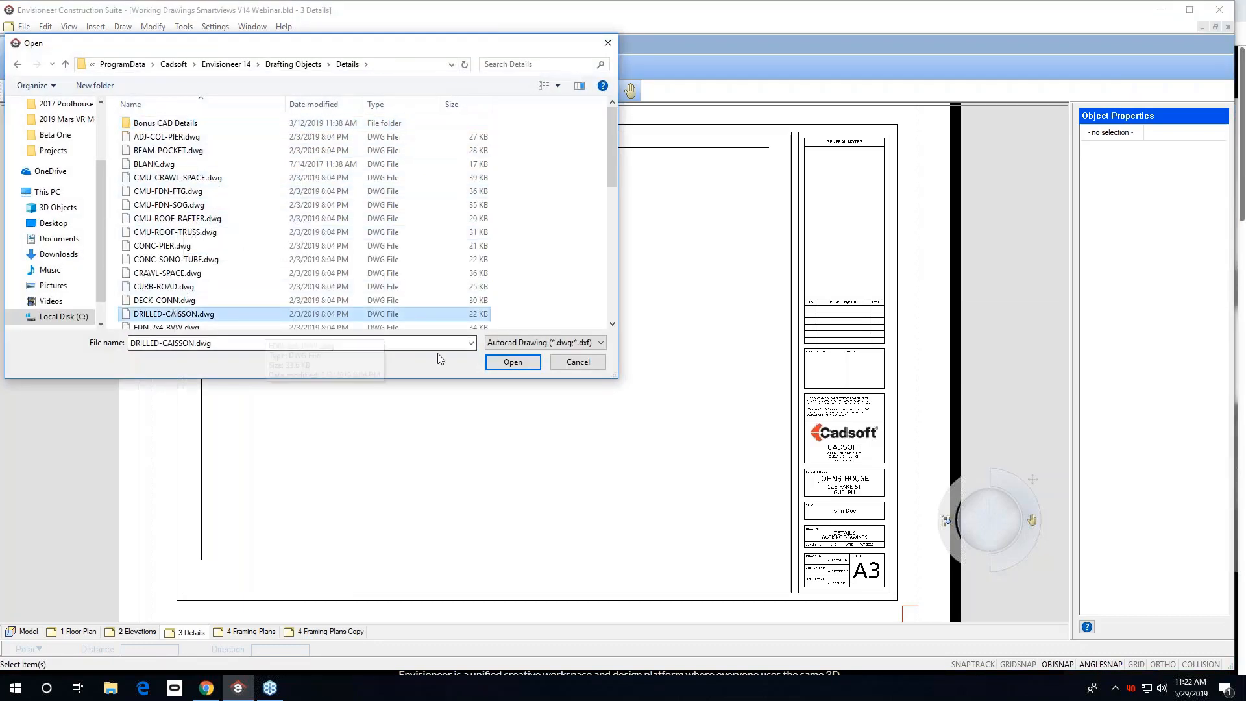
{"action": "left_click", "coordinate": [513, 361]}
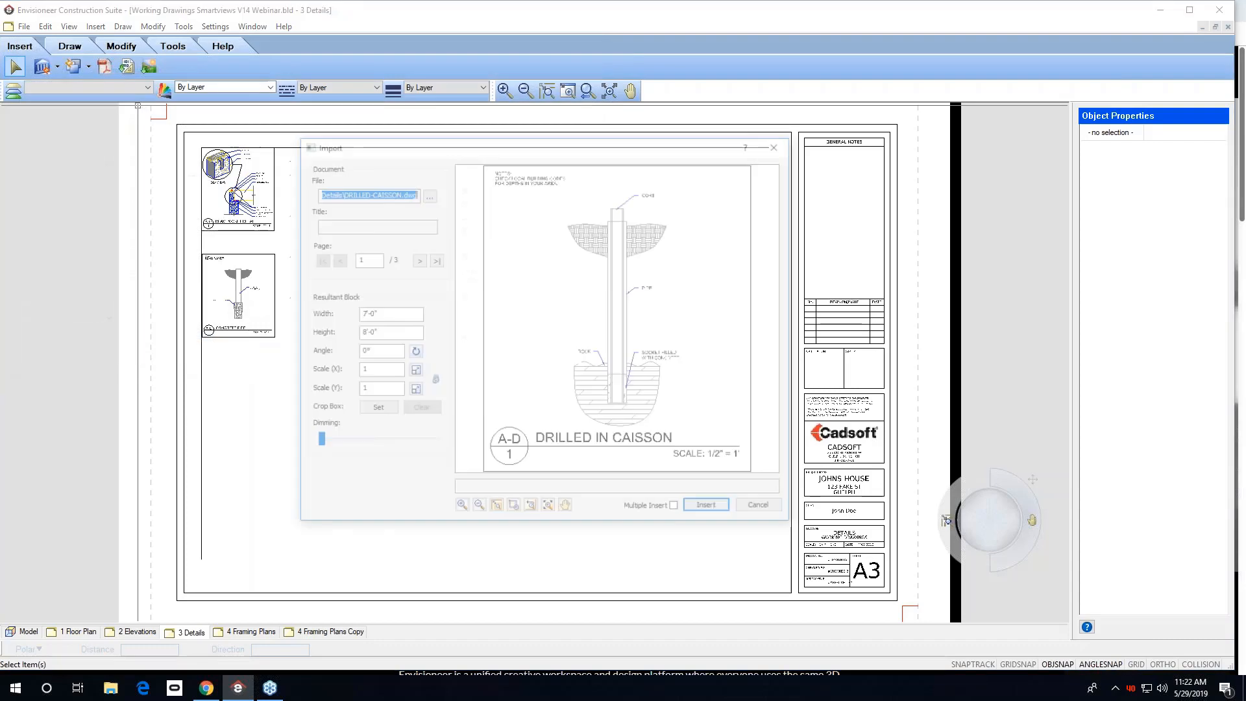
{"action": "double_click", "coordinate": [373, 372]}
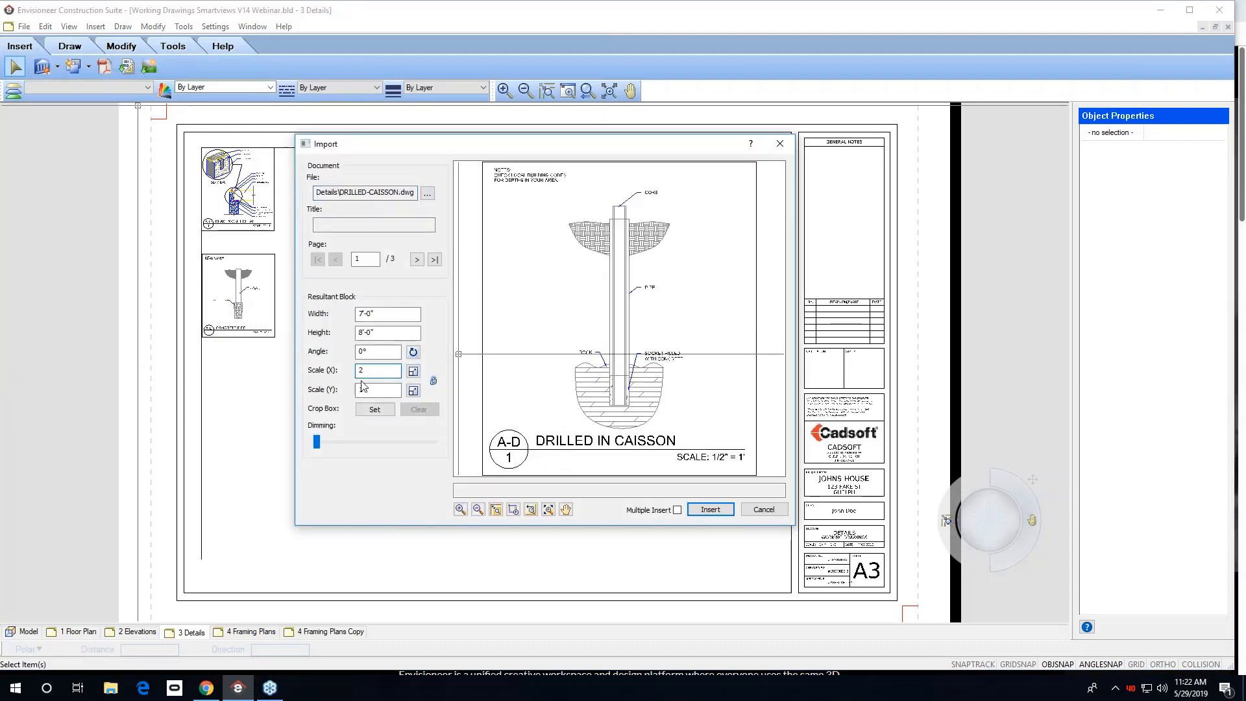
{"action": "left_click", "coordinate": [710, 509]}
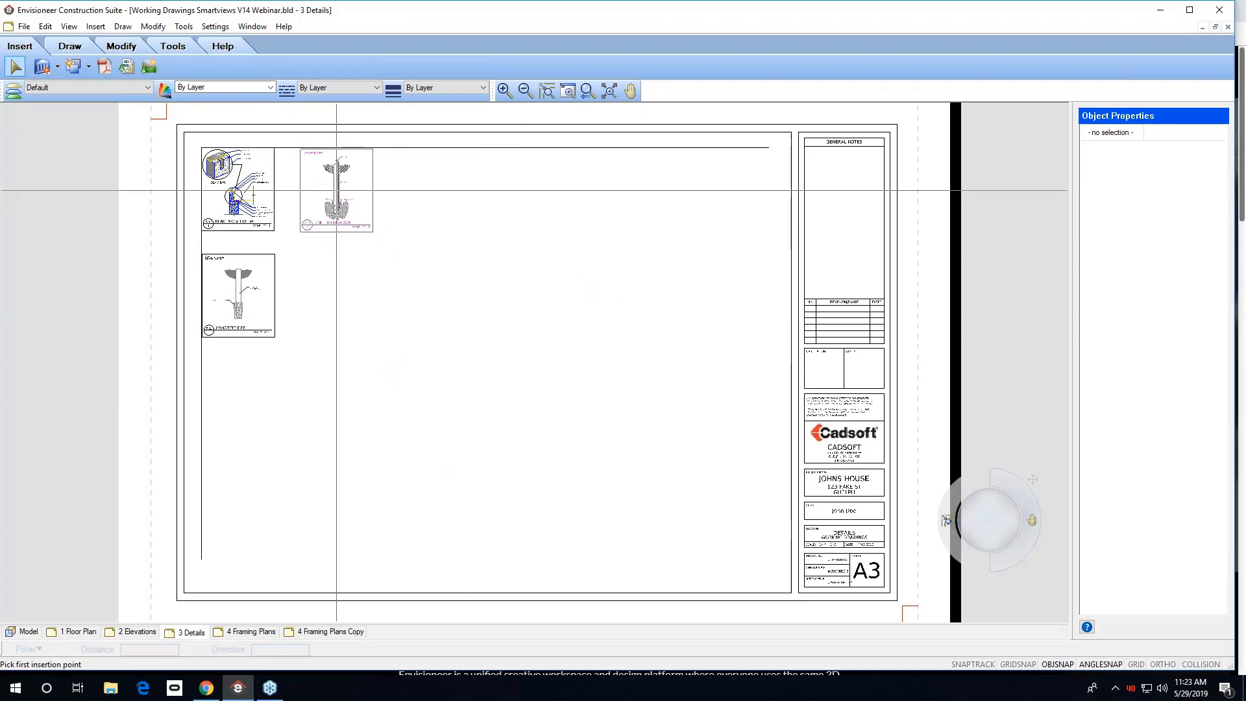
{"action": "left_click", "coordinate": [336, 191]}
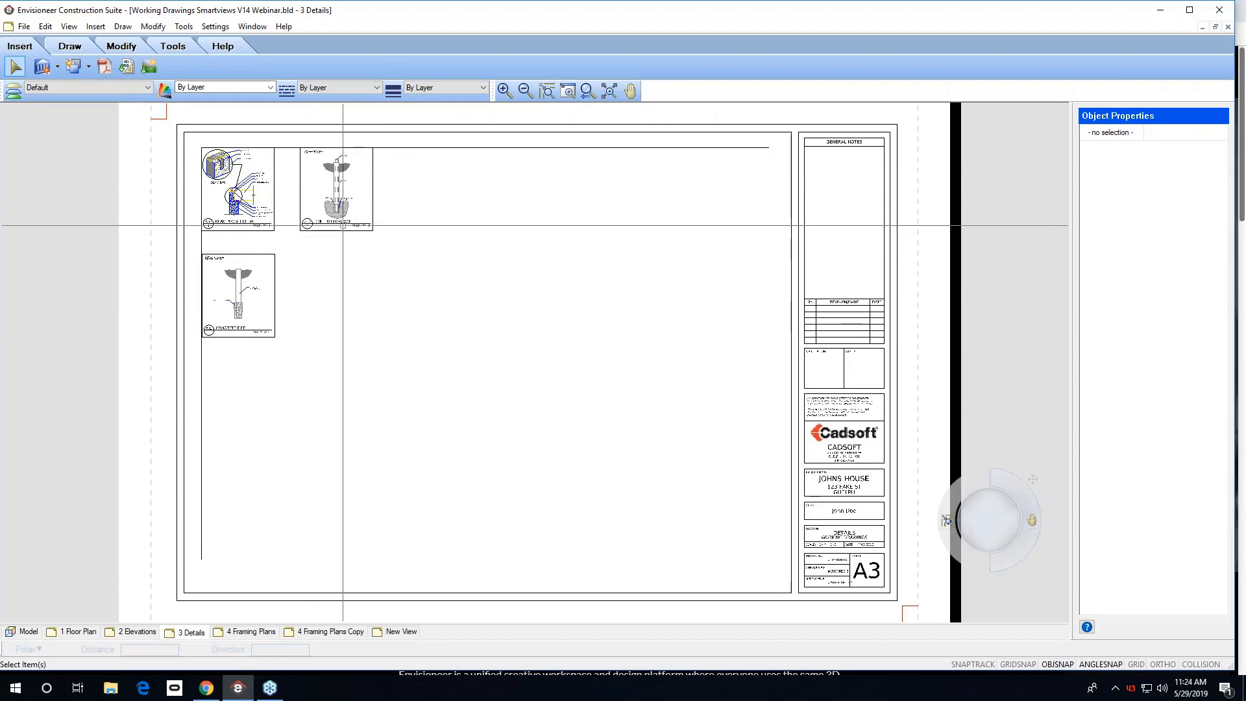
Select and delete the drilled caisson detail.
{"action": "left_click", "coordinate": [362, 225]}
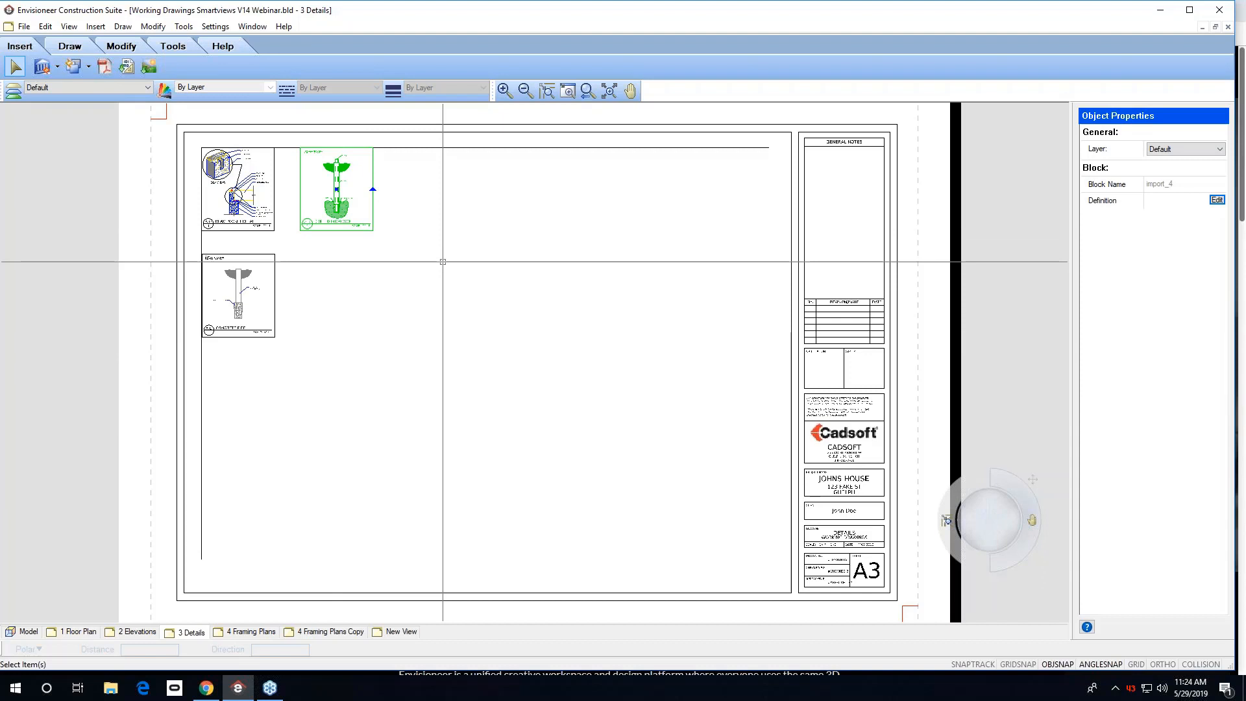
{"action": "key", "text": "Delete"}
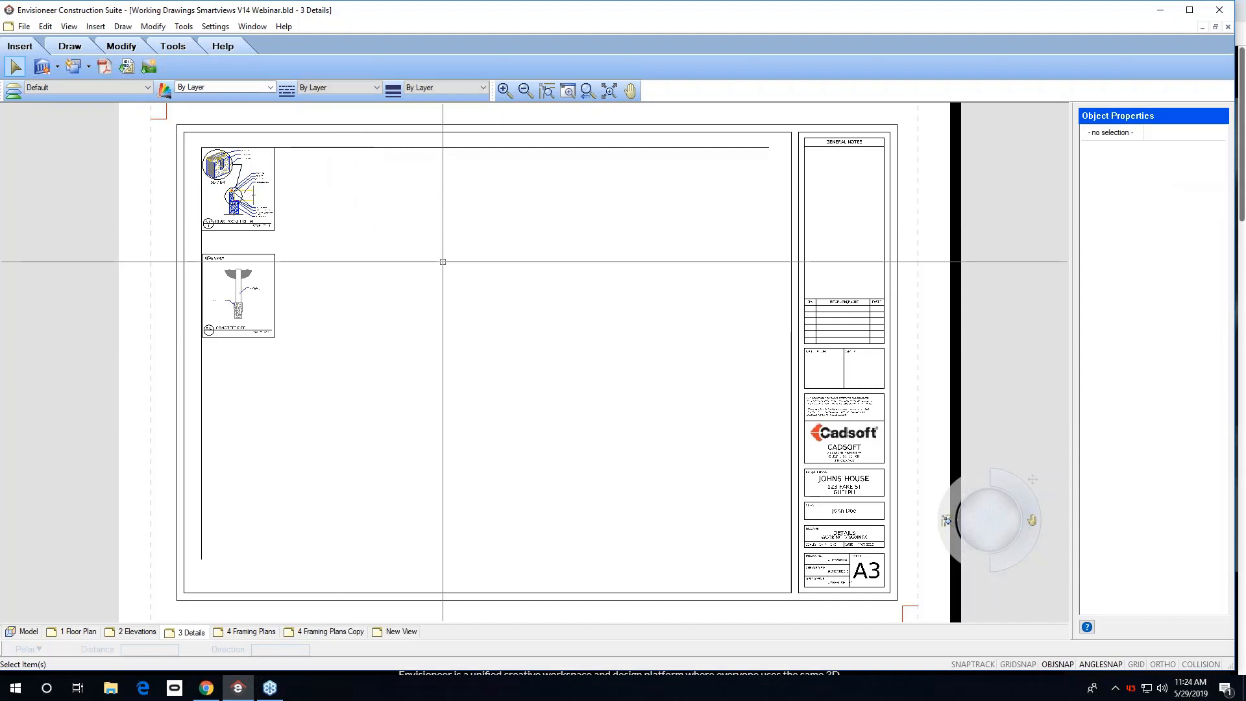
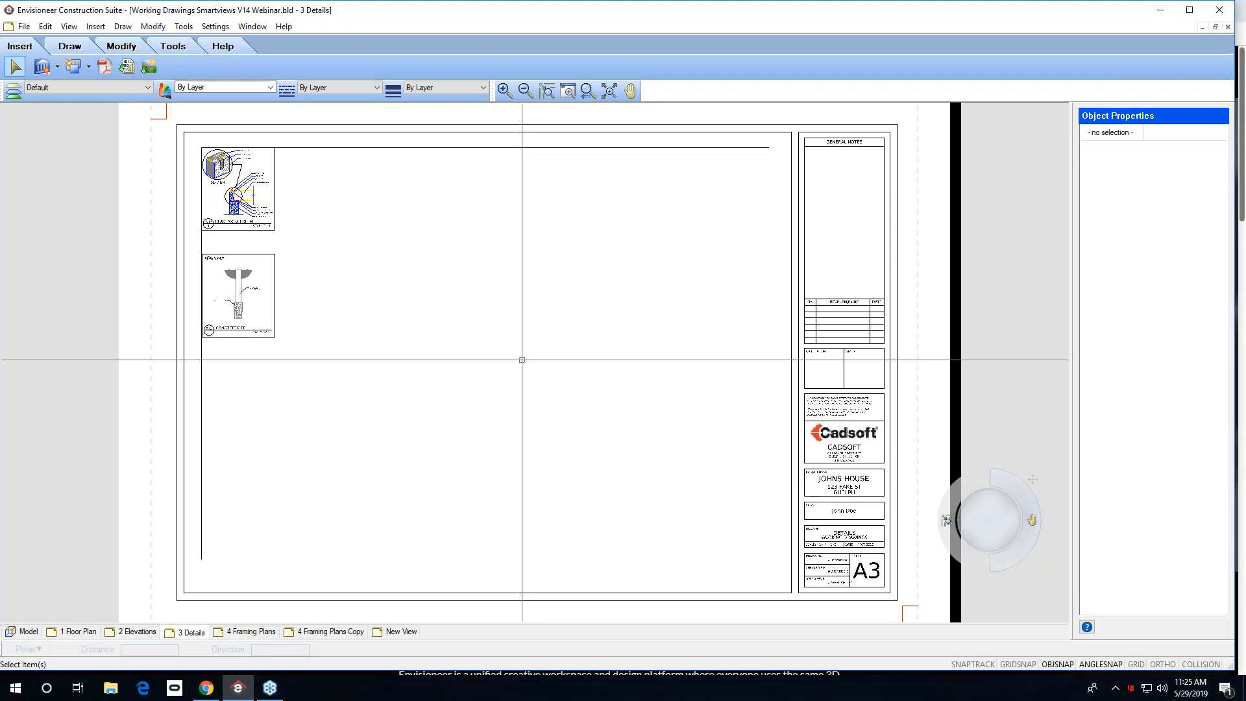
Create a new project from the a-New Home Standard Construction template.
{"action": "left_click", "coordinate": [29, 631]}
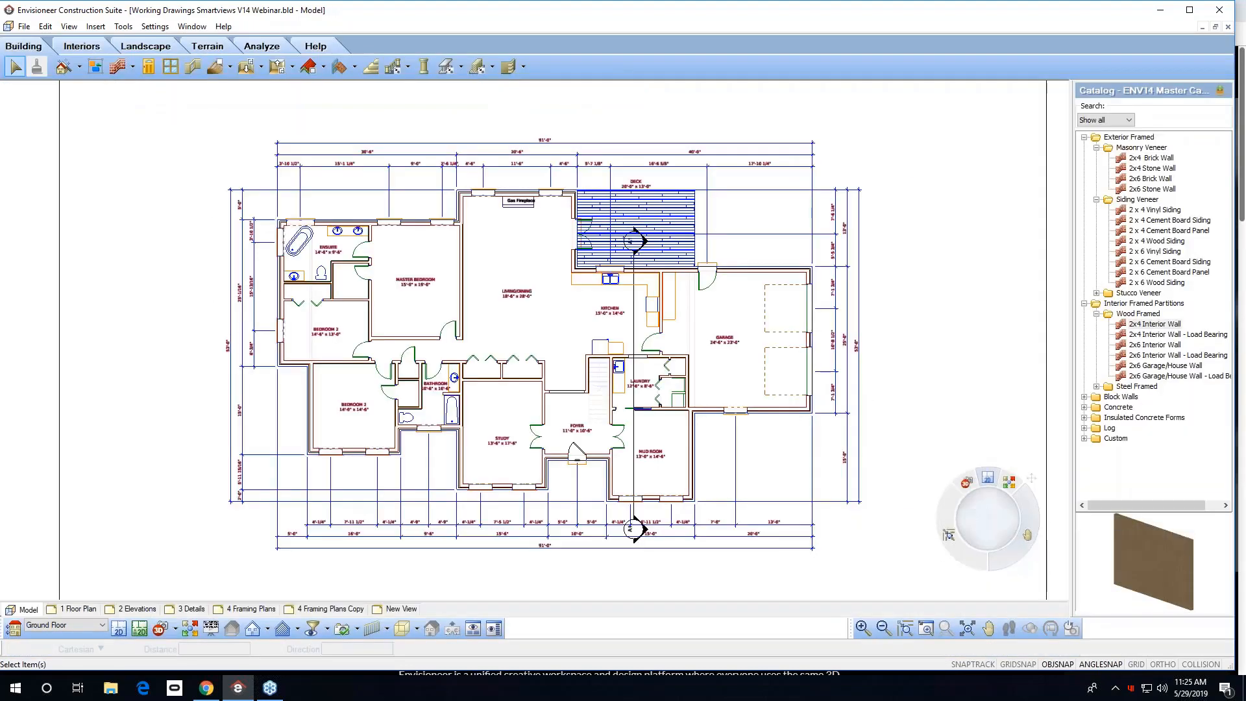
{"action": "left_click", "coordinate": [24, 26]}
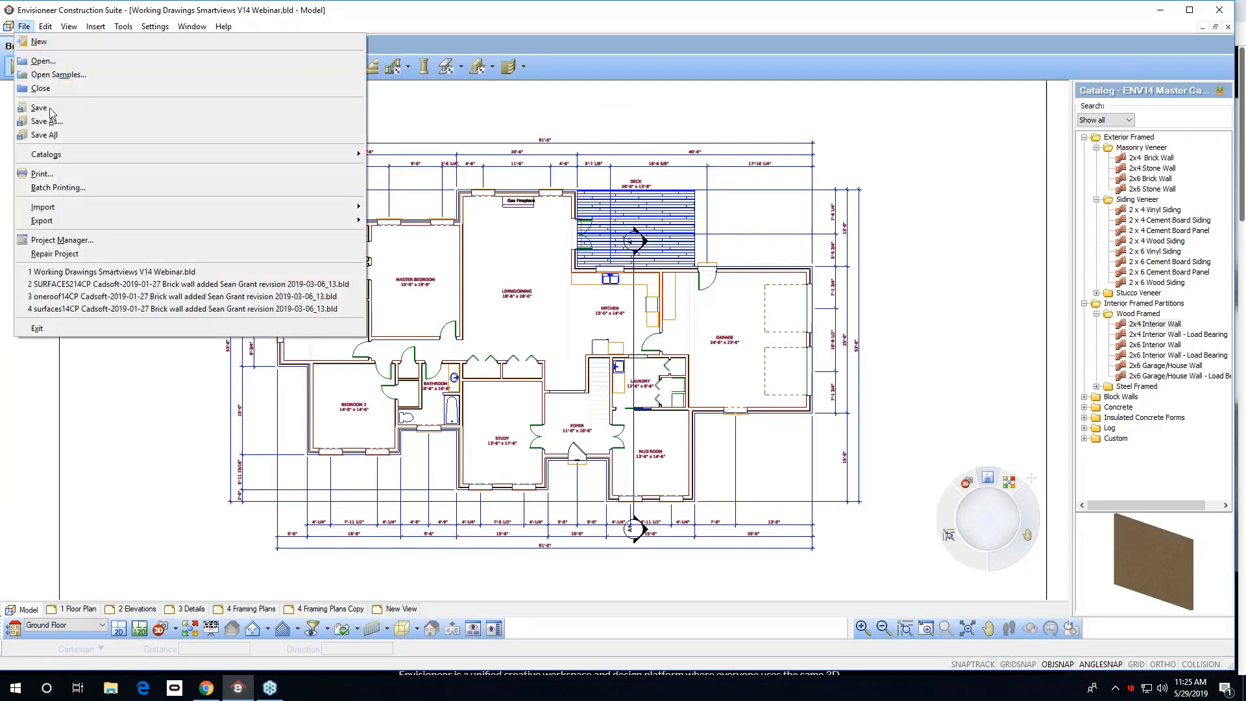
{"action": "left_click", "coordinate": [39, 42]}
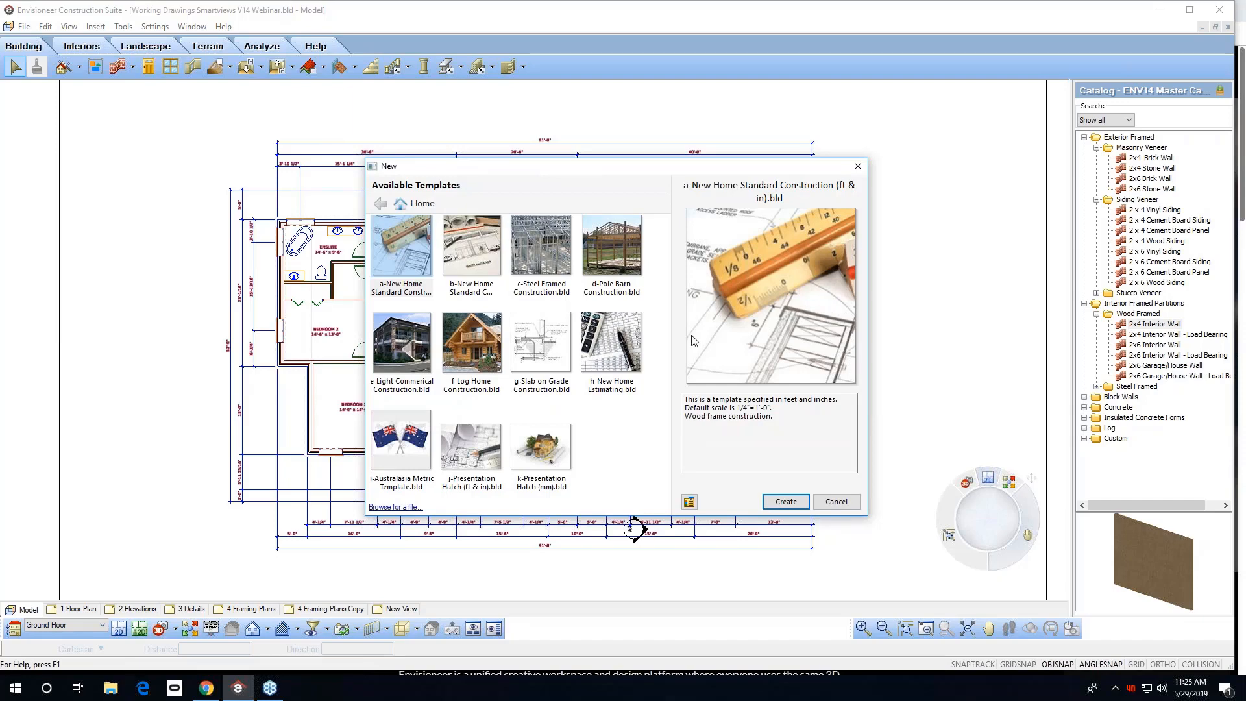
{"action": "left_click", "coordinate": [784, 502]}
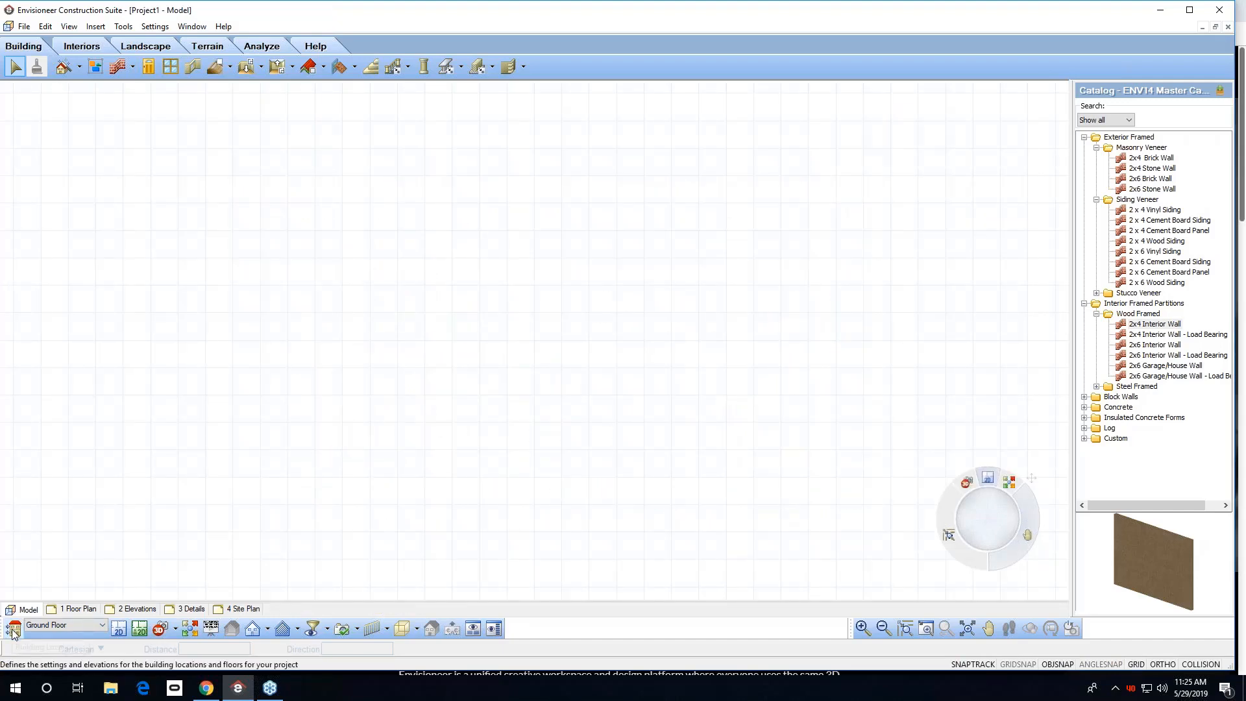
Open the title block's definition for editing on the Floor Plan sheet.
{"action": "left_click", "coordinate": [77, 610]}
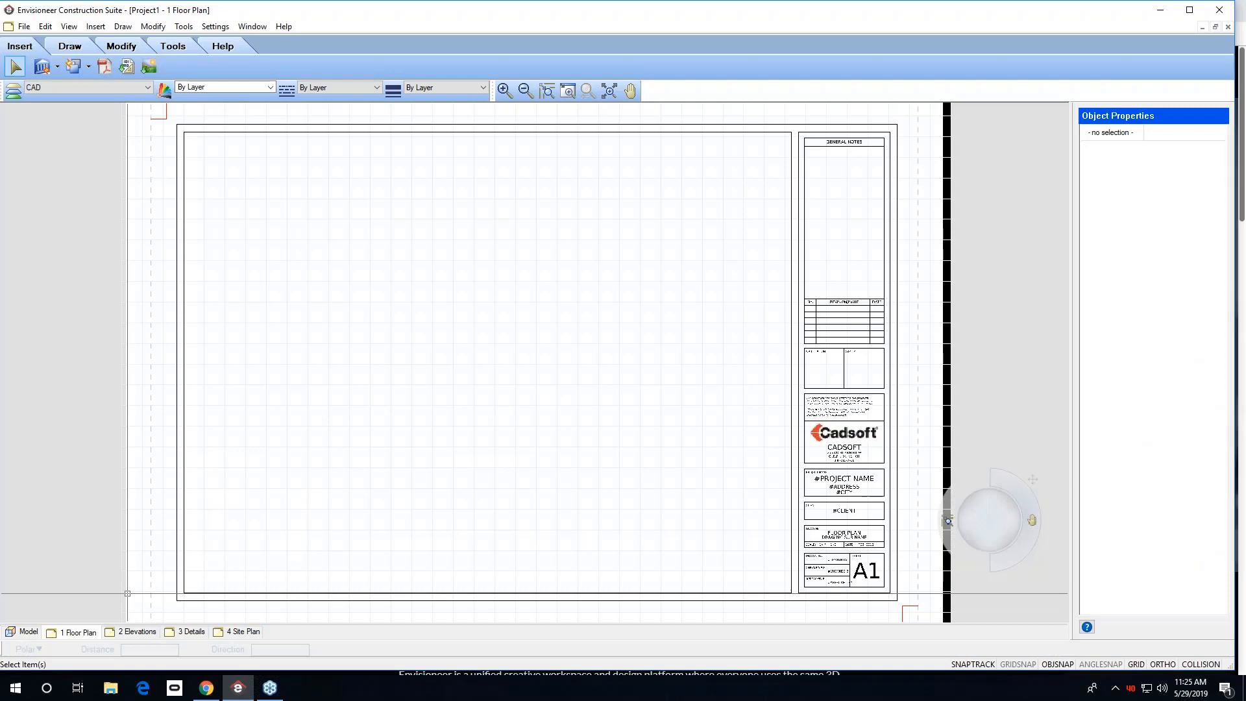
{"action": "scroll", "coordinate": [833, 431], "scroll_direction": "up", "scroll_amount": 3}
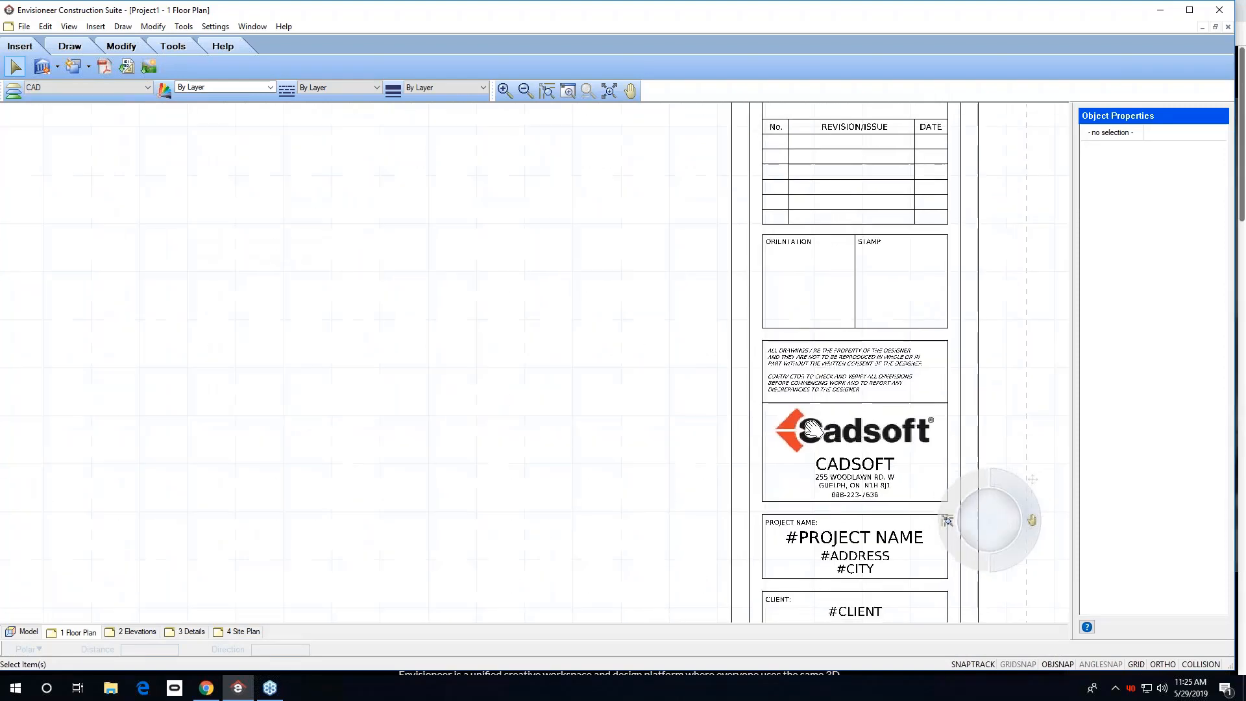
{"action": "middle_click_drag", "start_coordinate": [863, 444], "coordinate": [688, 362]}
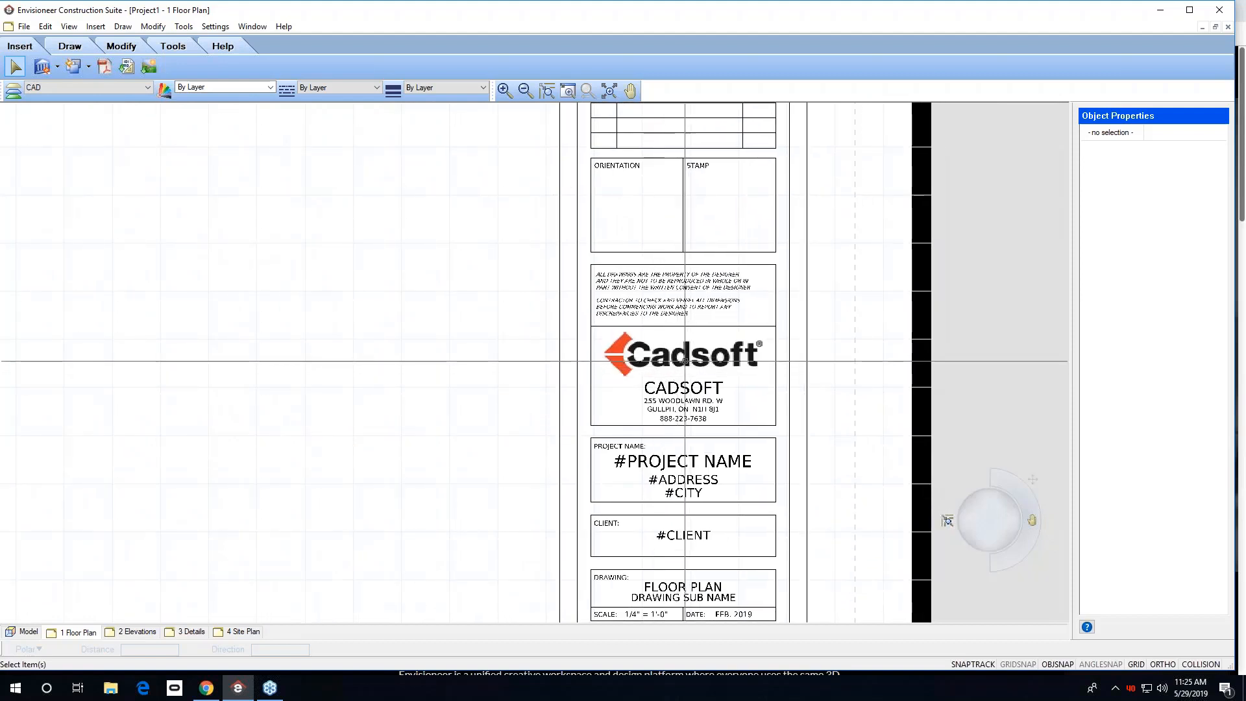
{"action": "left_click", "coordinate": [685, 361]}
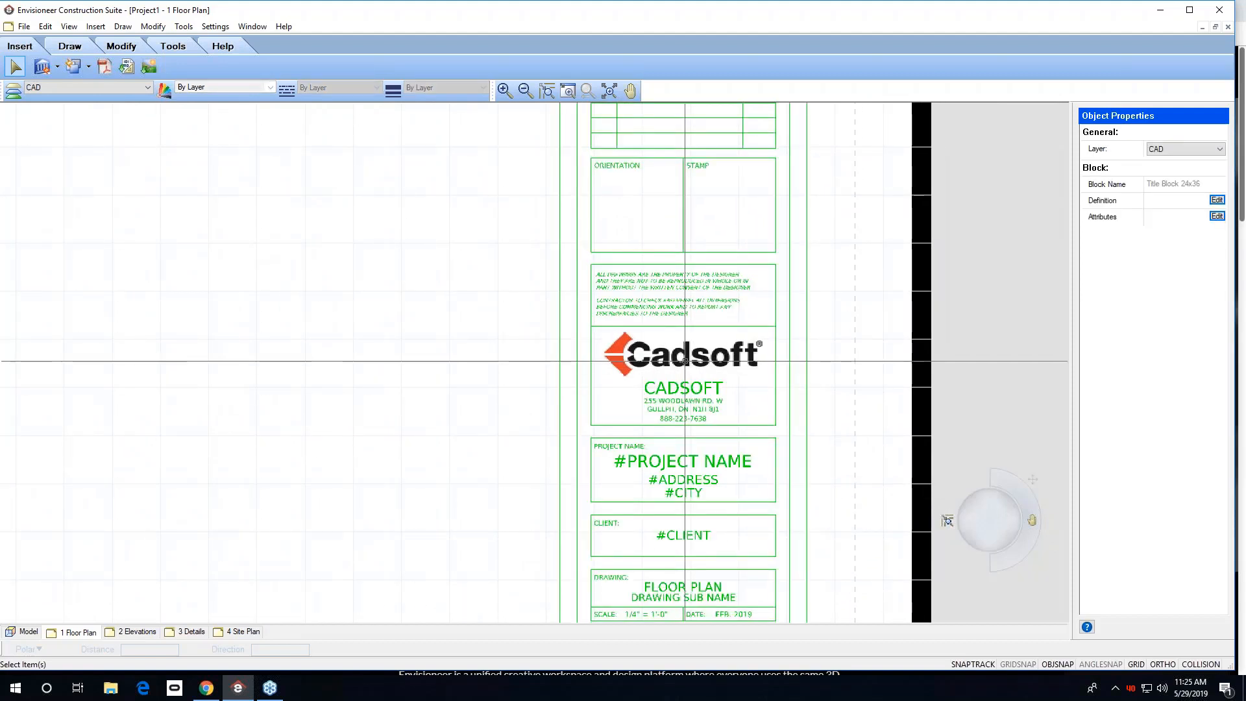
{"action": "left_click", "coordinate": [1216, 201]}
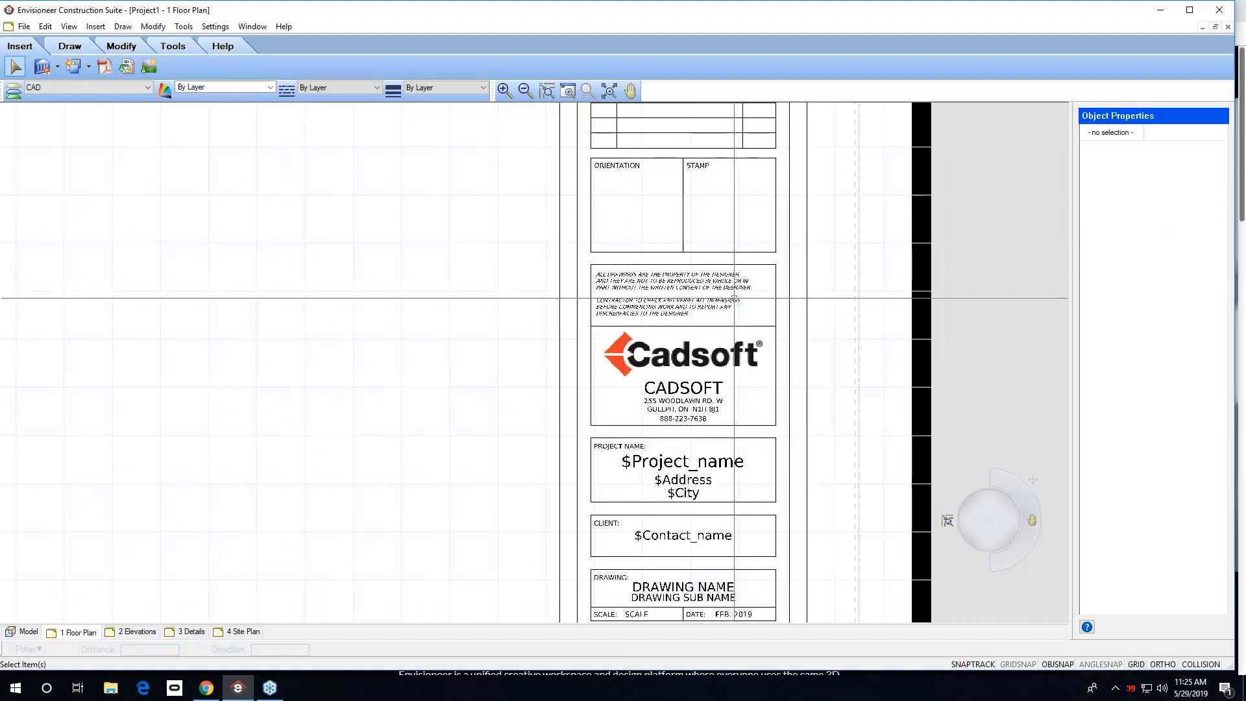
Change the company name text in the title block's logo area to BOB THE BUILDER.
{"action": "left_click", "coordinate": [680, 361]}
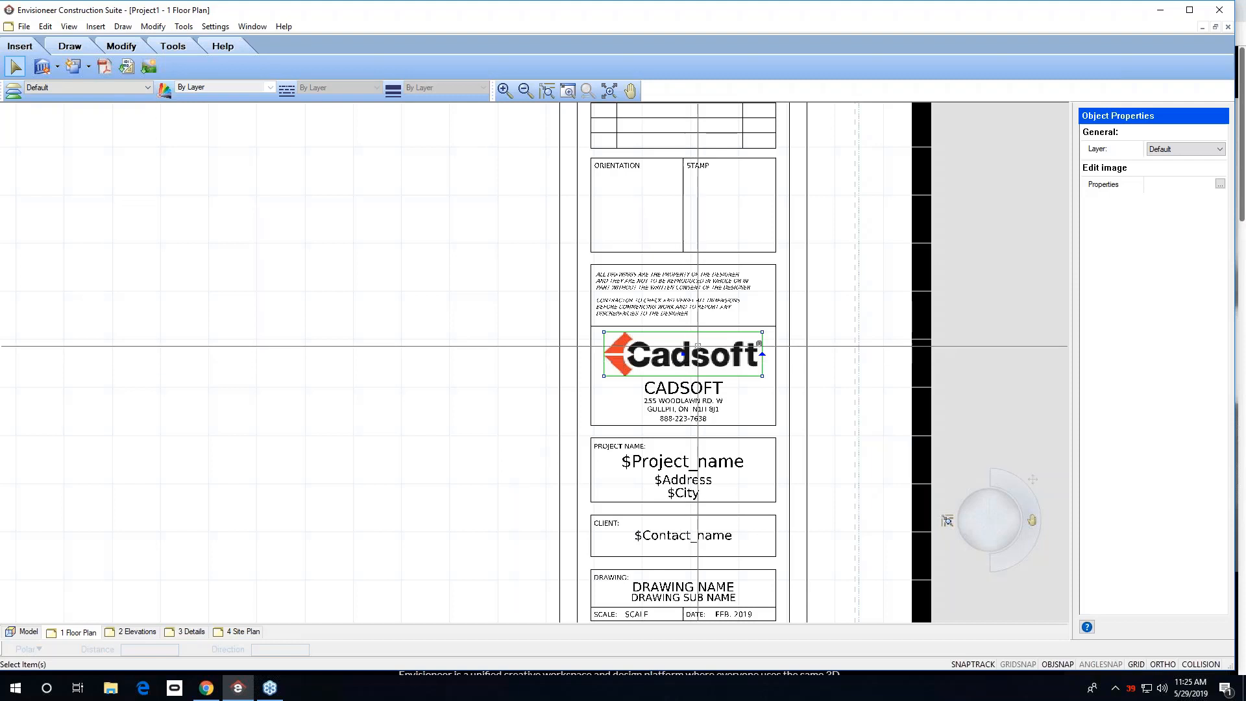
{"action": "left_click", "coordinate": [680, 394]}
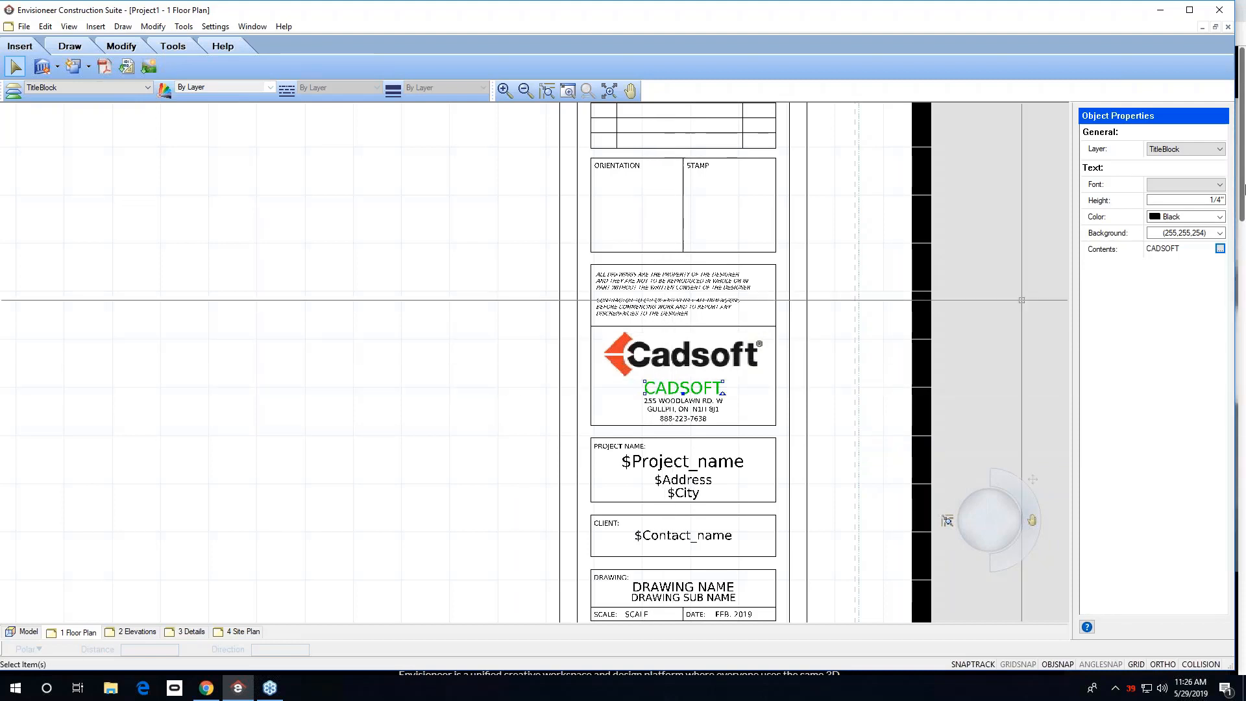
{"action": "left_click", "coordinate": [1220, 249]}
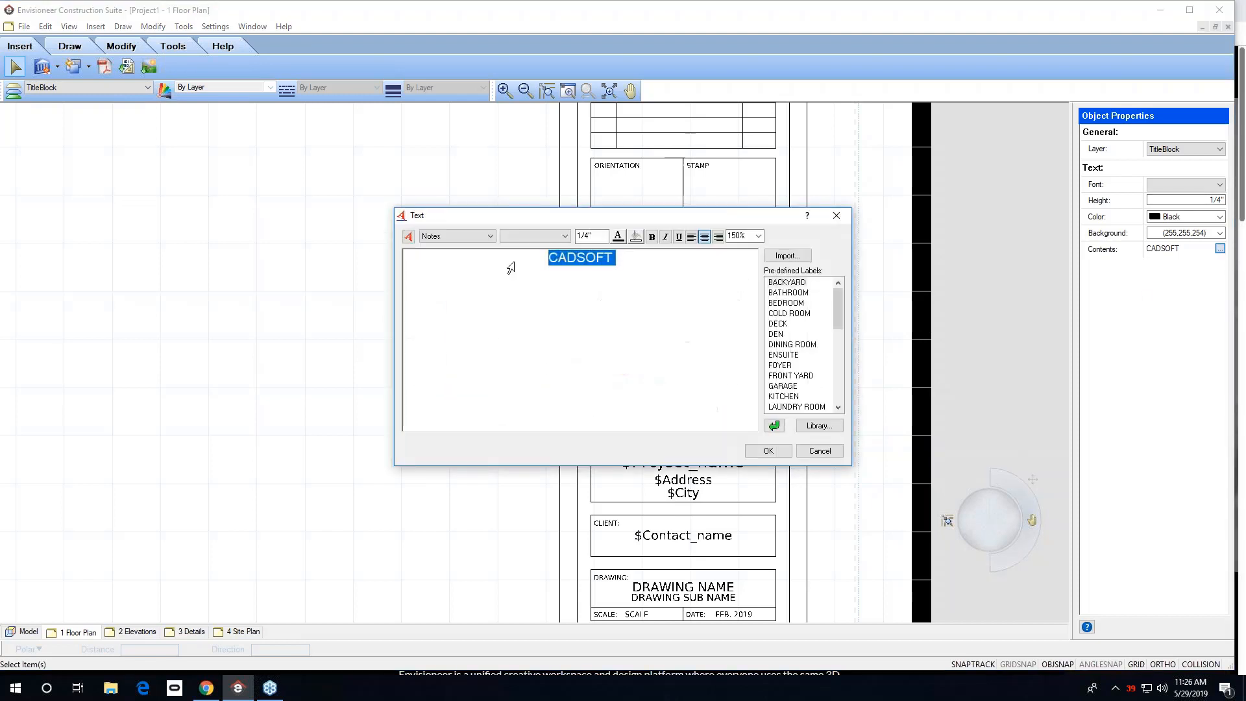
{"action": "type", "text": "BOB"}
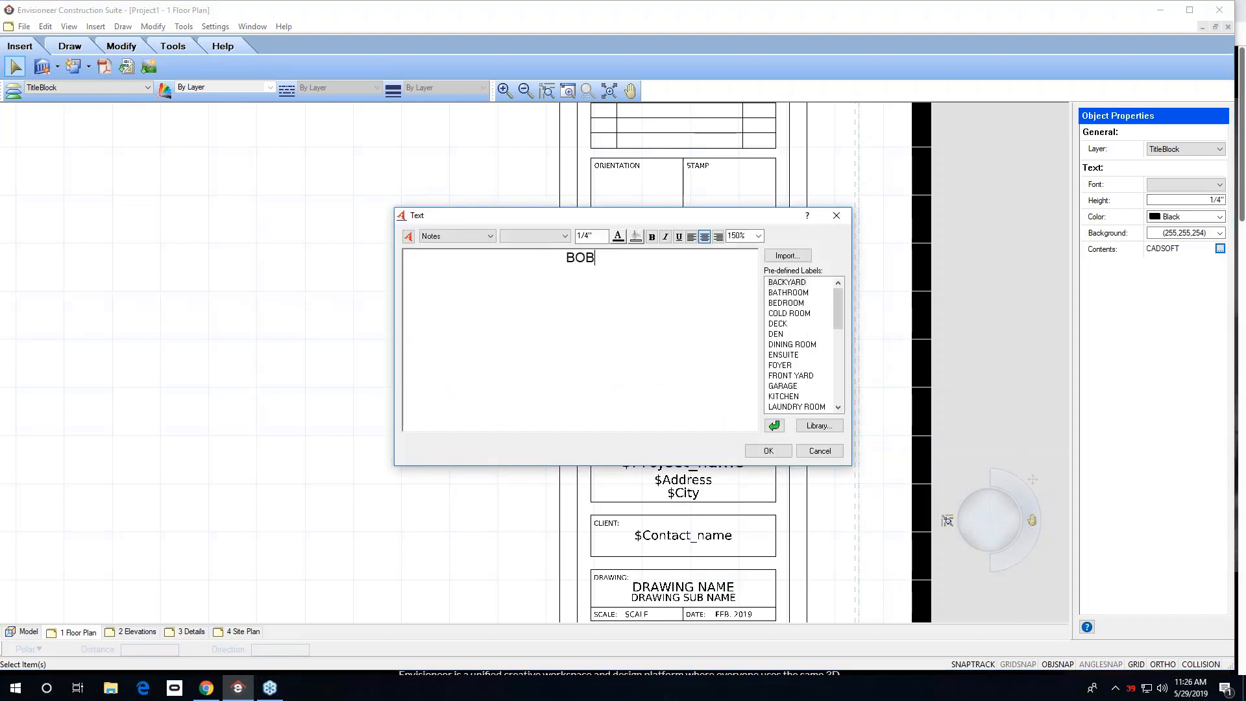
{"action": "type", "text": " THE BUILDER"}
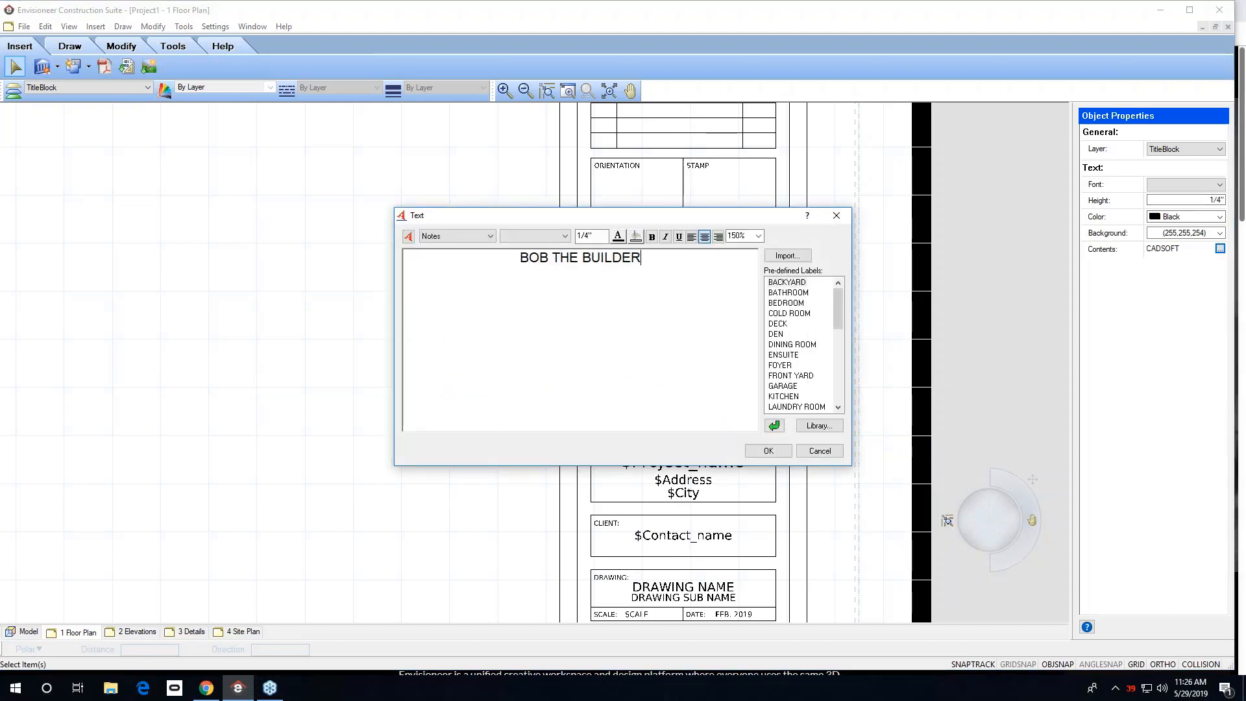
{"action": "left_click", "coordinate": [766, 450]}
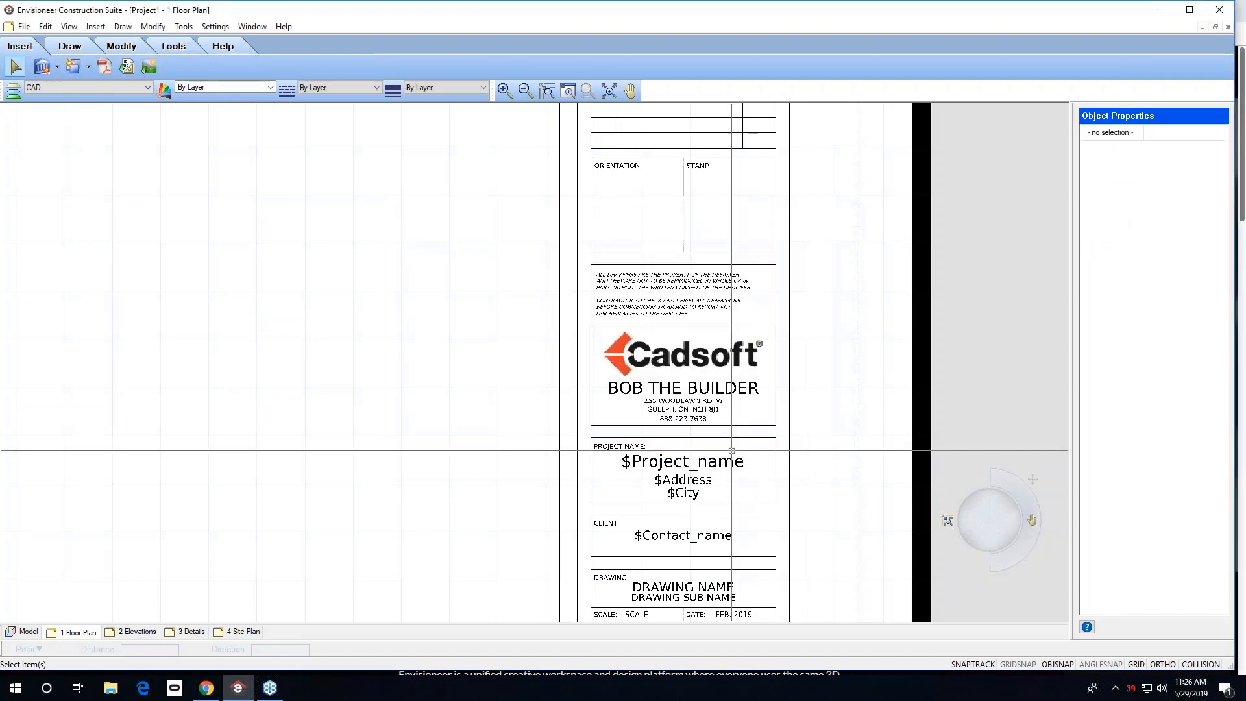
Replace the first line of the company address text with a new street address.
{"action": "left_click", "coordinate": [683, 409]}
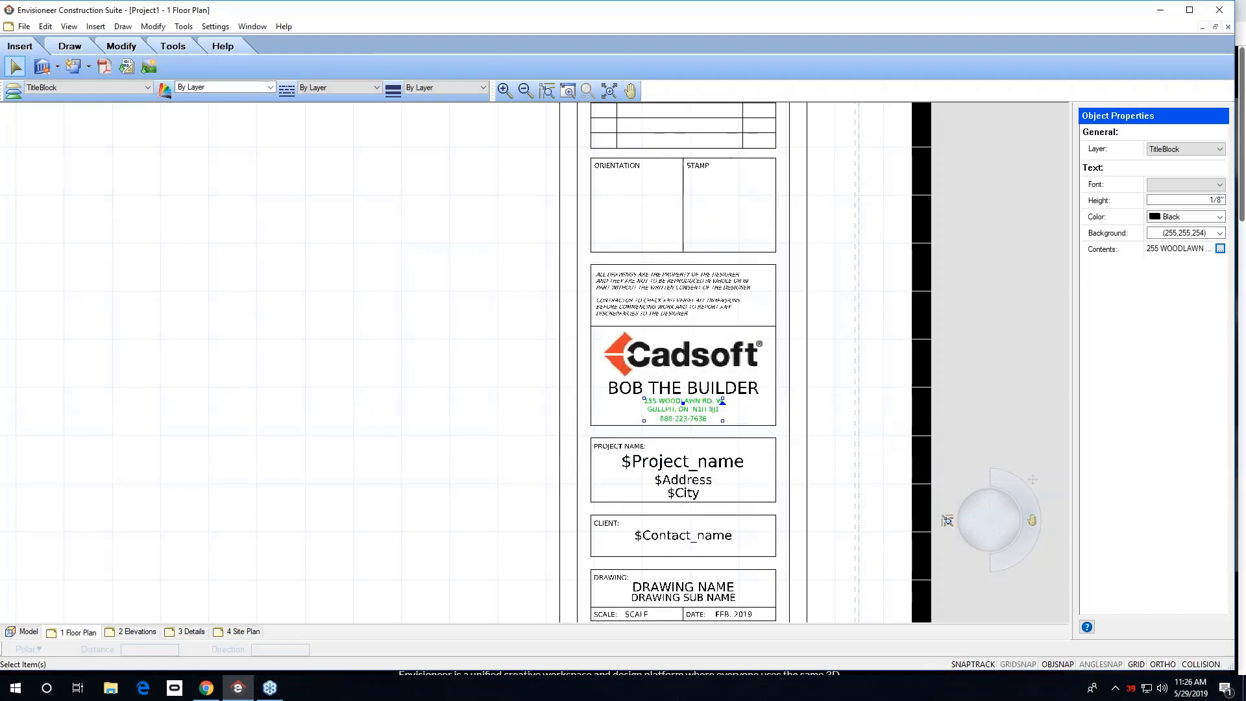
{"action": "left_click", "coordinate": [1220, 249]}
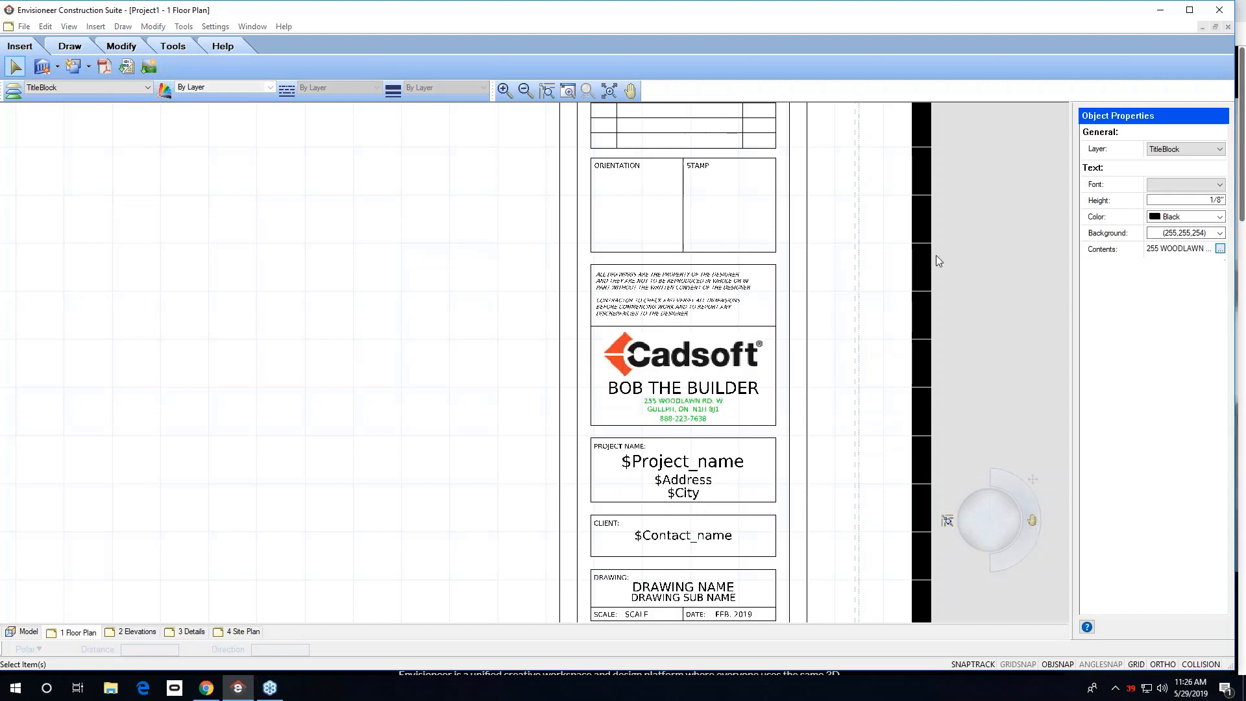
{"action": "left_click", "coordinate": [590, 258]}
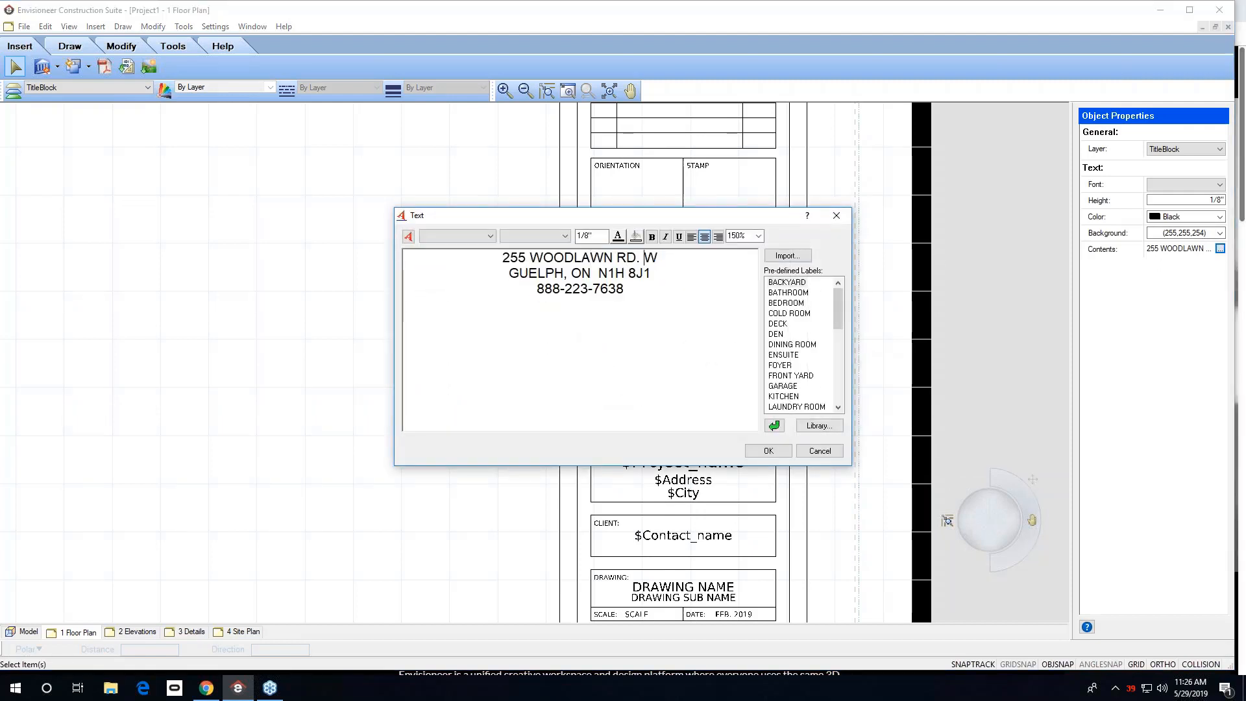
{"action": "key", "text": "BackSpace"}
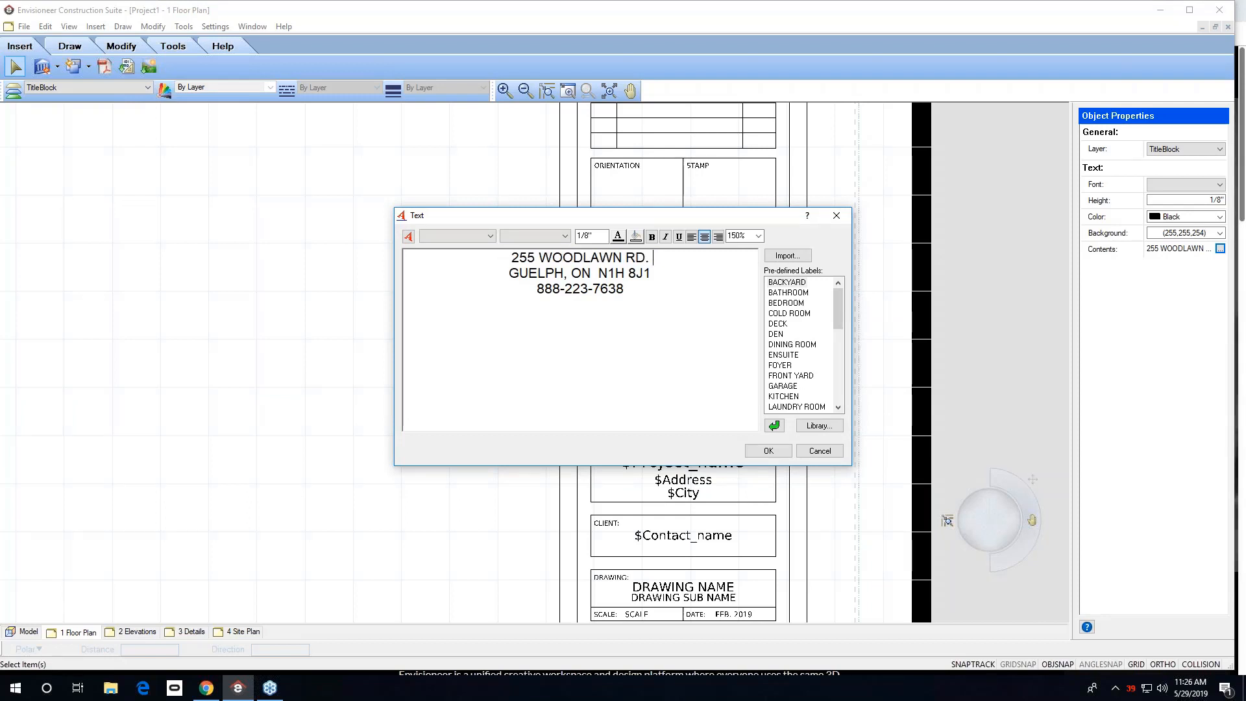
{"action": "key", "text": "BackSpace"}
{"action": "key", "text": "BackSpace"}
{"action": "key", "text": "BackSpace"}
{"action": "key", "text": "BackSpace"}
{"action": "key", "text": "BackSpace"}
{"action": "key", "text": "BackSpace"}
{"action": "key", "text": "BackSpace"}
{"action": "key", "text": "BackSpace"}
{"action": "key", "text": "BackSpace"}
{"action": "key", "text": "BackSpace"}
{"action": "key", "text": "BackSpace"}
{"action": "key", "text": "BackSpace"}
{"action": "key", "text": "BackSpace"}
{"action": "key", "text": "BackSpace"}
{"action": "key", "text": "BackSpace"}
{"action": "key", "text": "BackSpace"}
{"action": "key", "text": "BackSpace"}
{"action": "type", "text": "123 "}
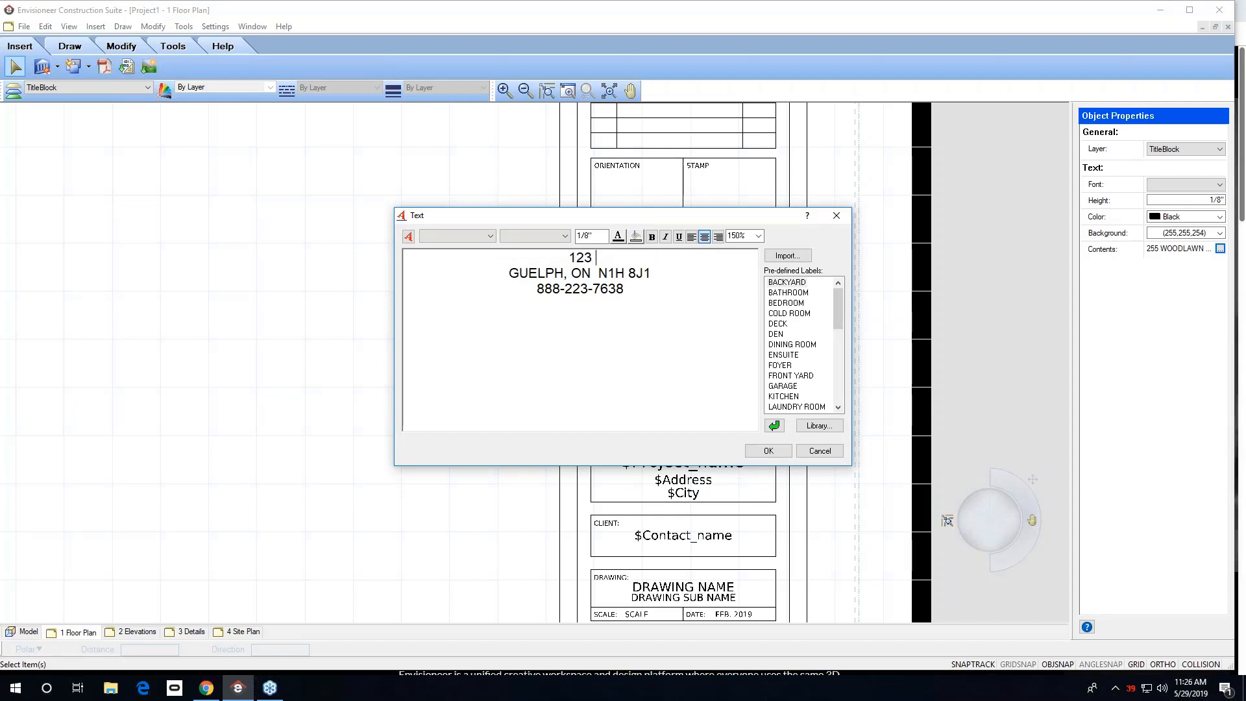
{"action": "type", "text": "FAKE STREE"}
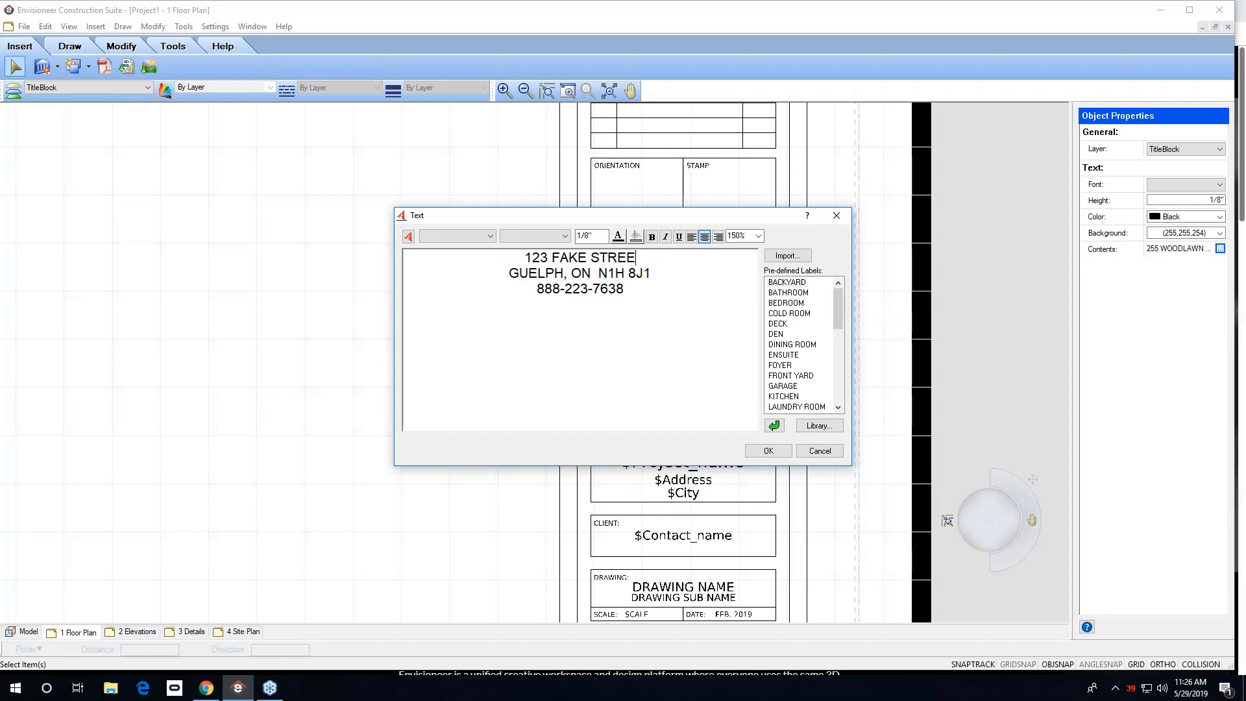
{"action": "type", "text": "T"}
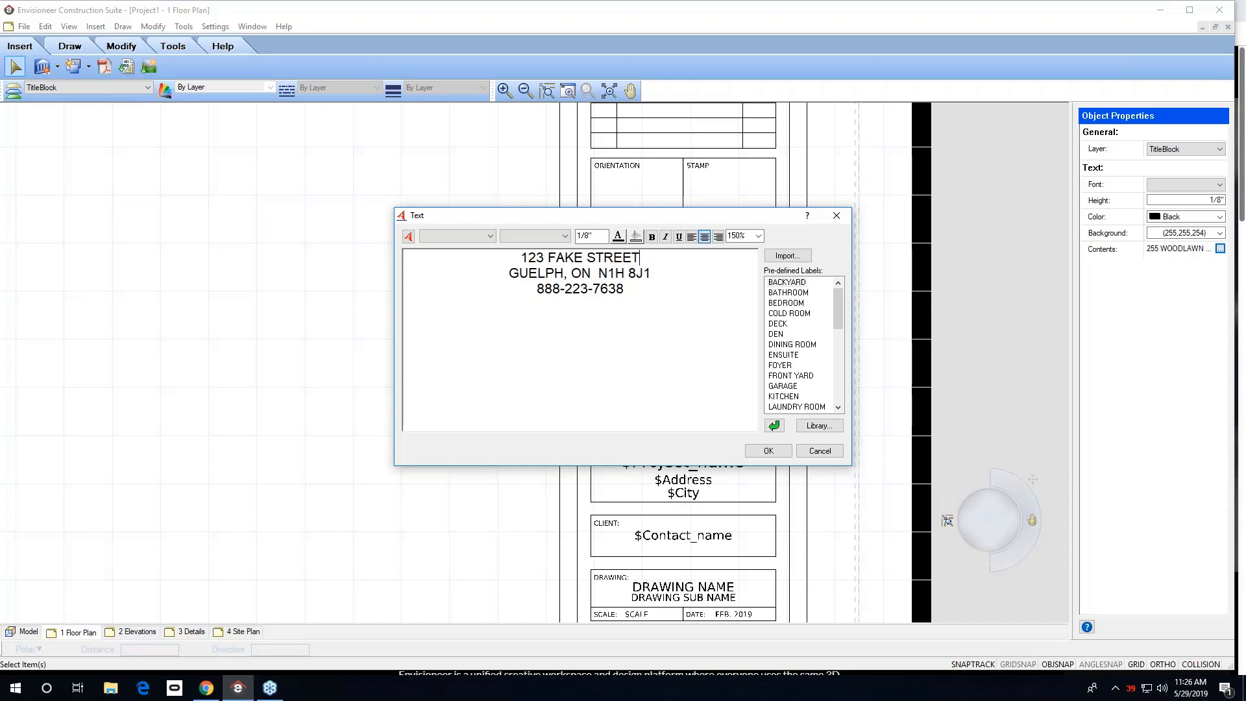
{"action": "left_click", "coordinate": [788, 454]}
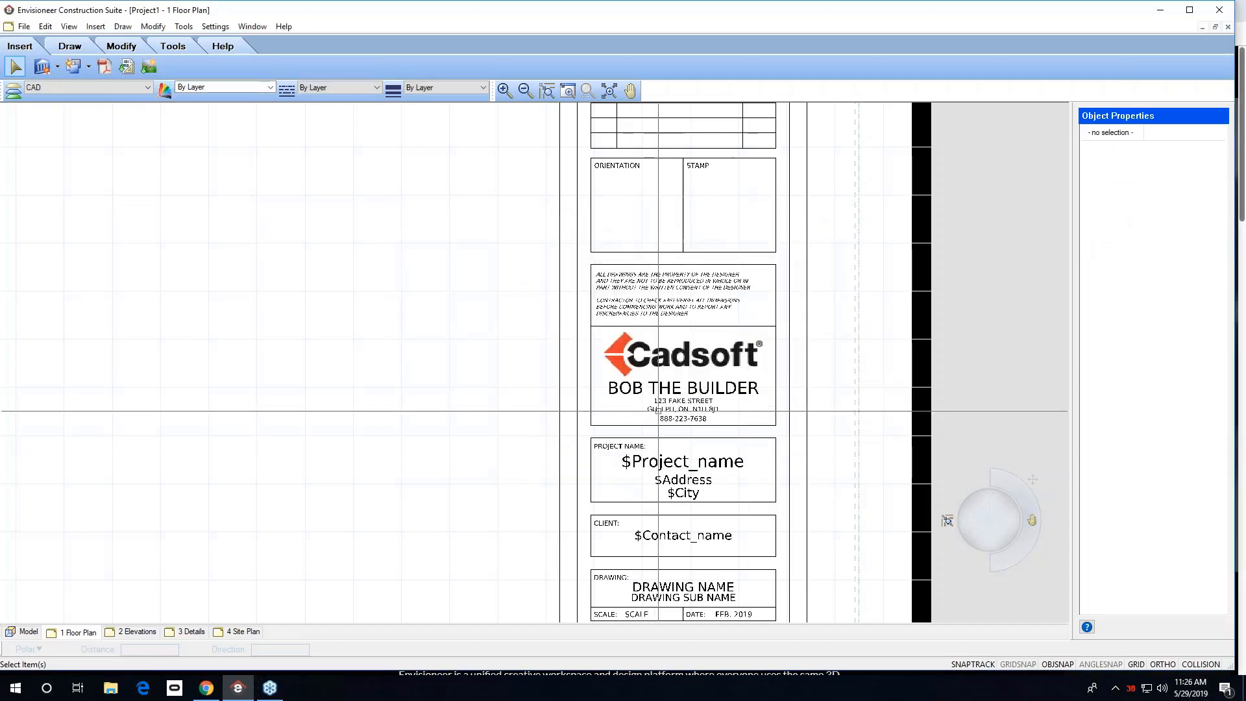
Zoom and pan around the title block to review the edited company information on the sheet.
{"action": "scroll", "coordinate": [694, 477], "scroll_direction": "down", "scroll_amount": 2}
{"action": "middle_click_drag", "start_coordinate": [690, 480], "coordinate": [654, 443]}
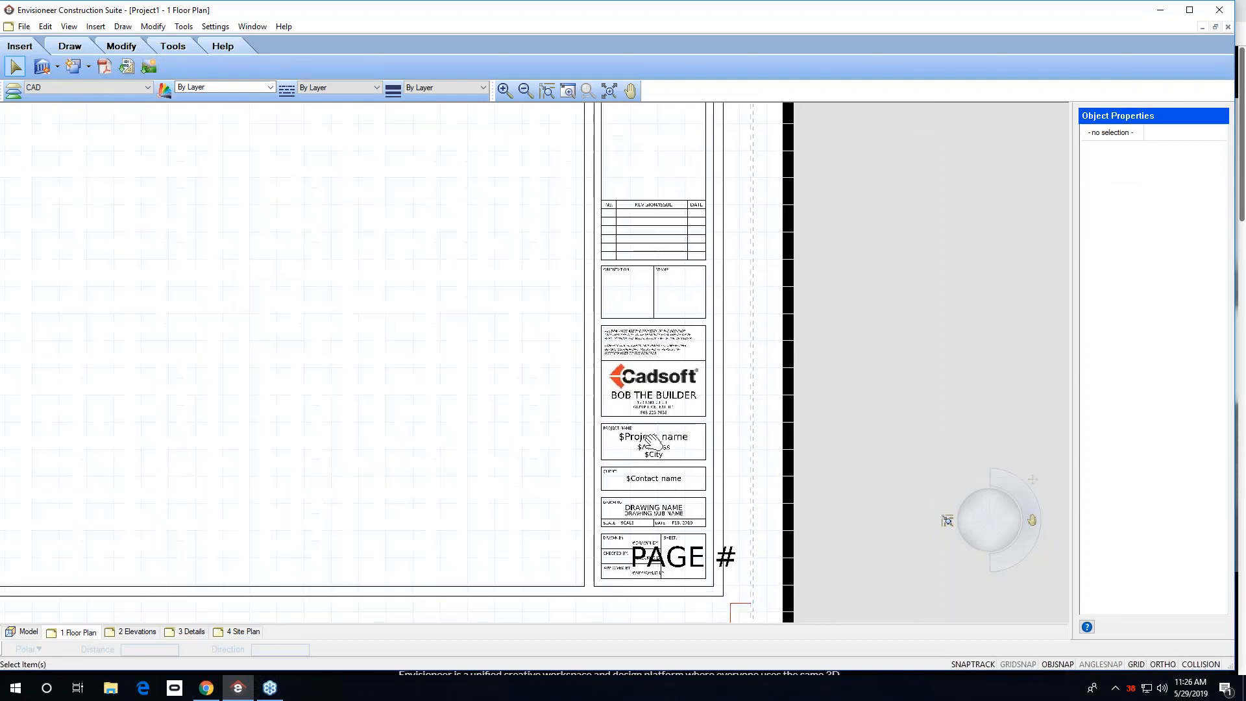
{"action": "scroll", "coordinate": [653, 444], "scroll_direction": "up", "scroll_amount": 2}
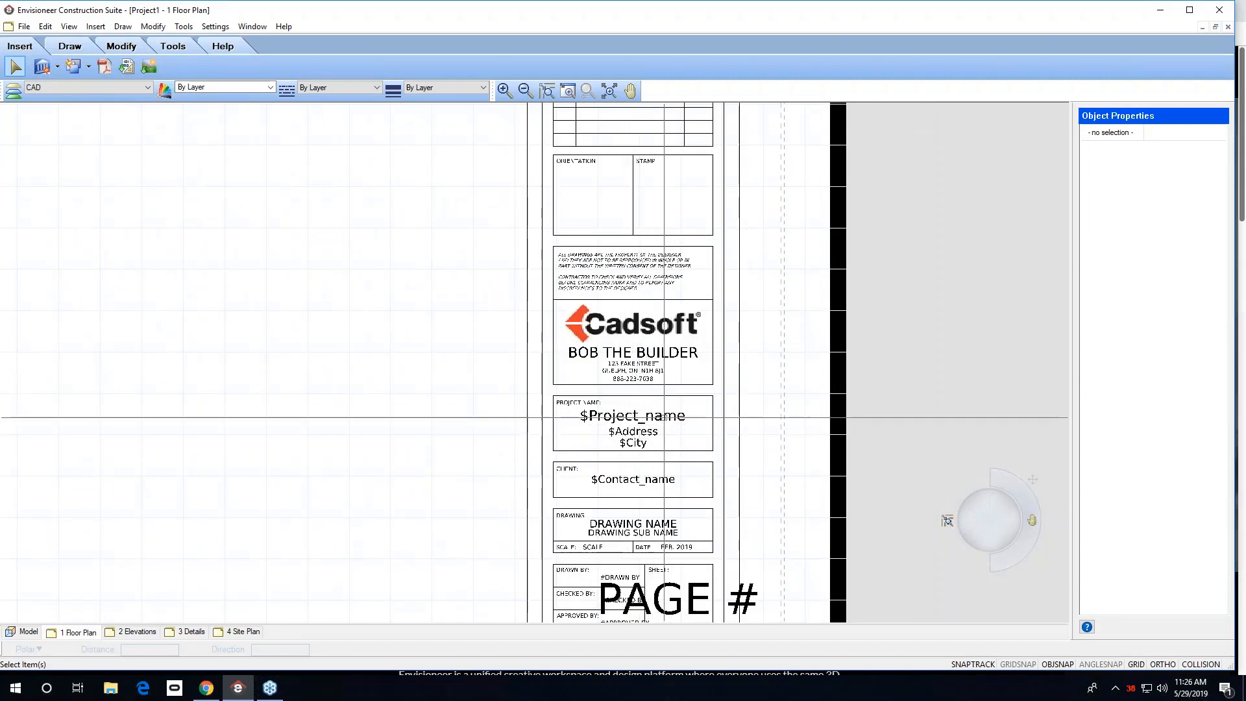
{"action": "middle_click_drag", "start_coordinate": [661, 483], "coordinate": [632, 370]}
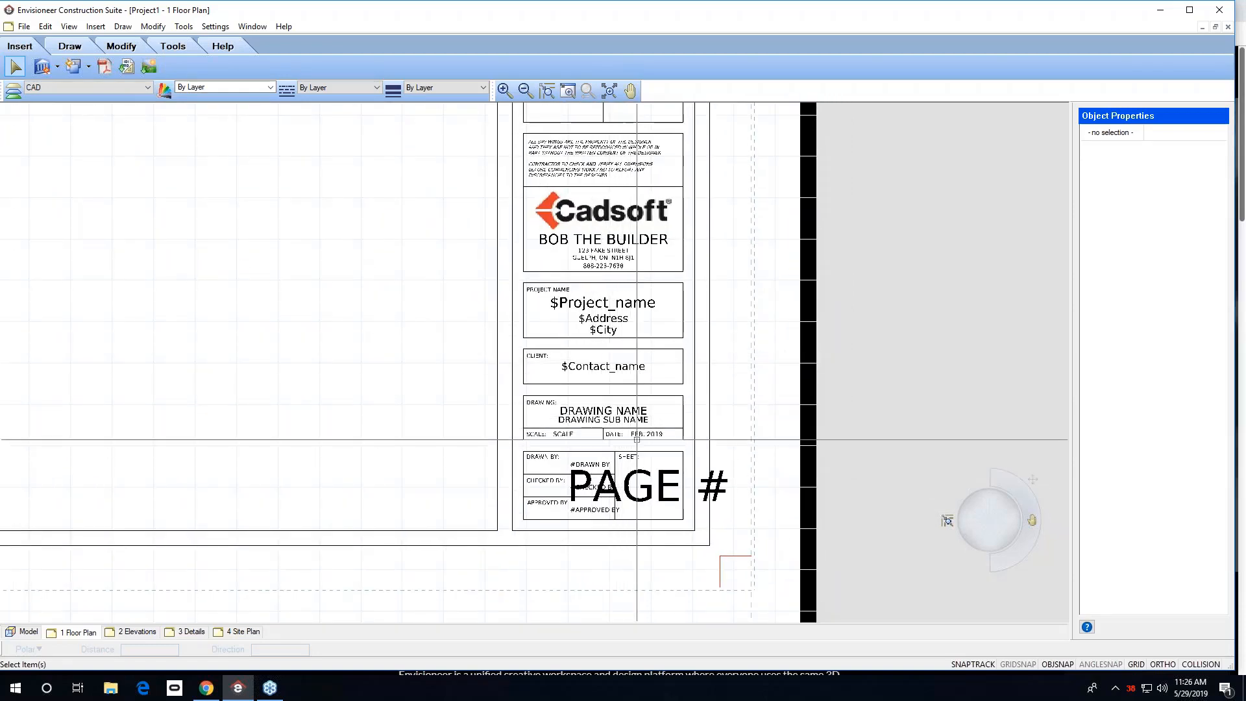
{"action": "scroll", "coordinate": [644, 442], "scroll_direction": "up", "scroll_amount": 3}
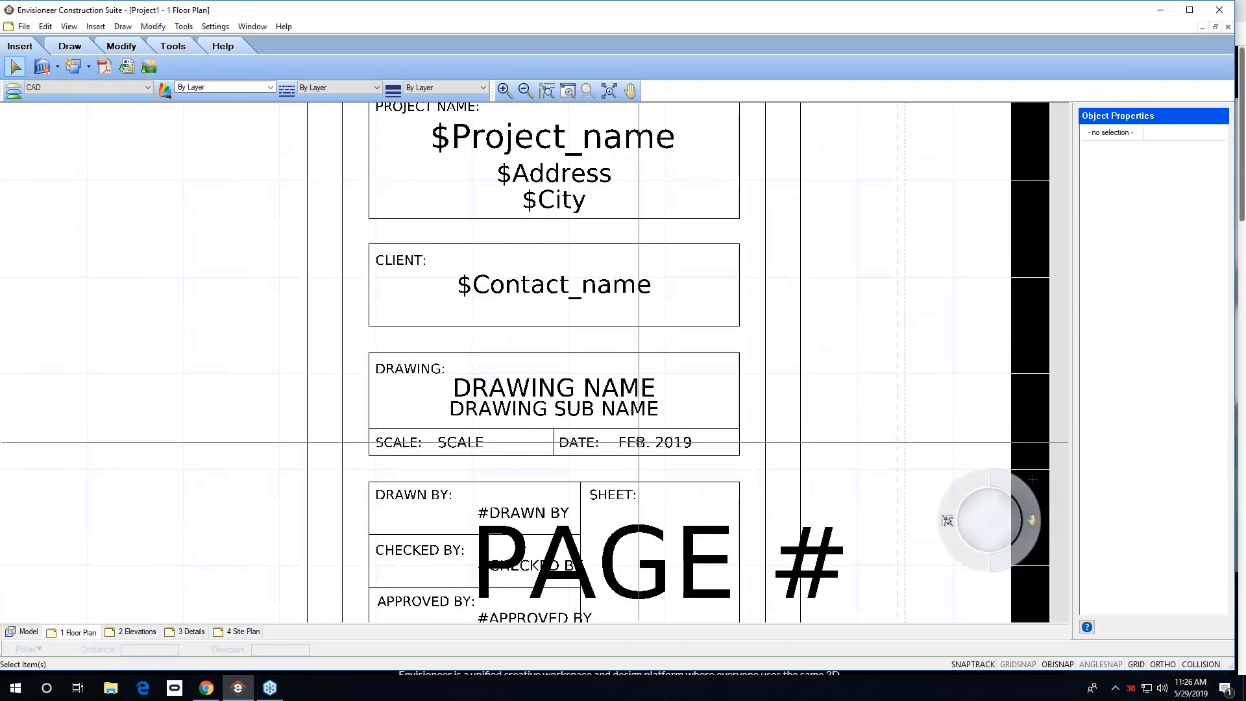
{"action": "scroll", "coordinate": [609, 431], "scroll_direction": "down", "scroll_amount": 1}
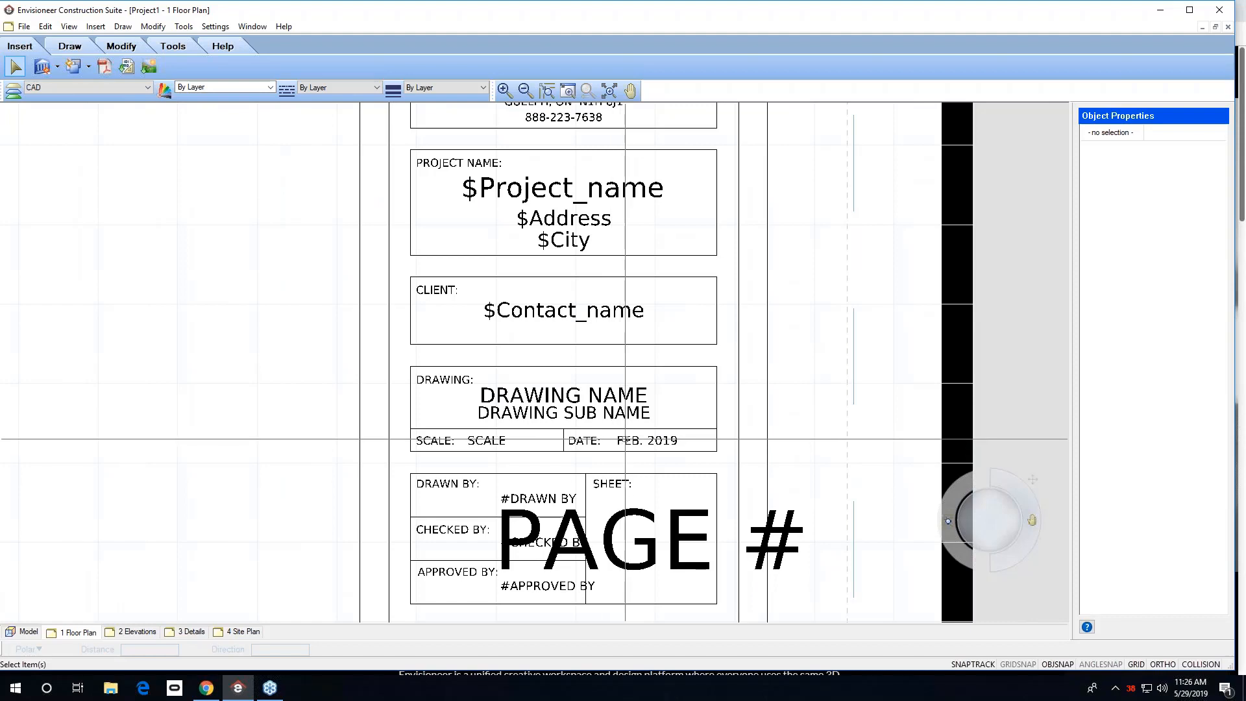
{"action": "scroll", "coordinate": [632, 444], "scroll_direction": "down", "scroll_amount": 4}
{"action": "scroll", "coordinate": [632, 443], "scroll_direction": "down", "scroll_amount": 3}
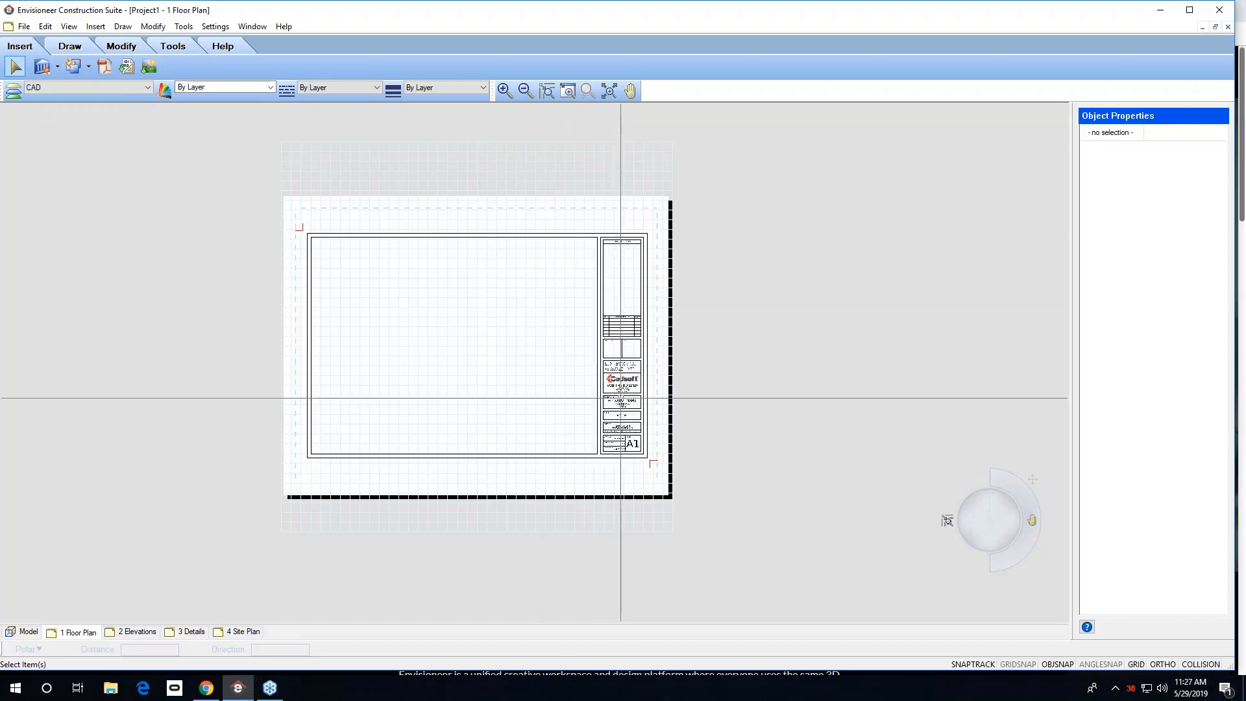
{"action": "scroll", "coordinate": [607, 400], "scroll_direction": "up", "scroll_amount": 3}
{"action": "scroll", "coordinate": [619, 356], "scroll_direction": "up", "scroll_amount": 1}
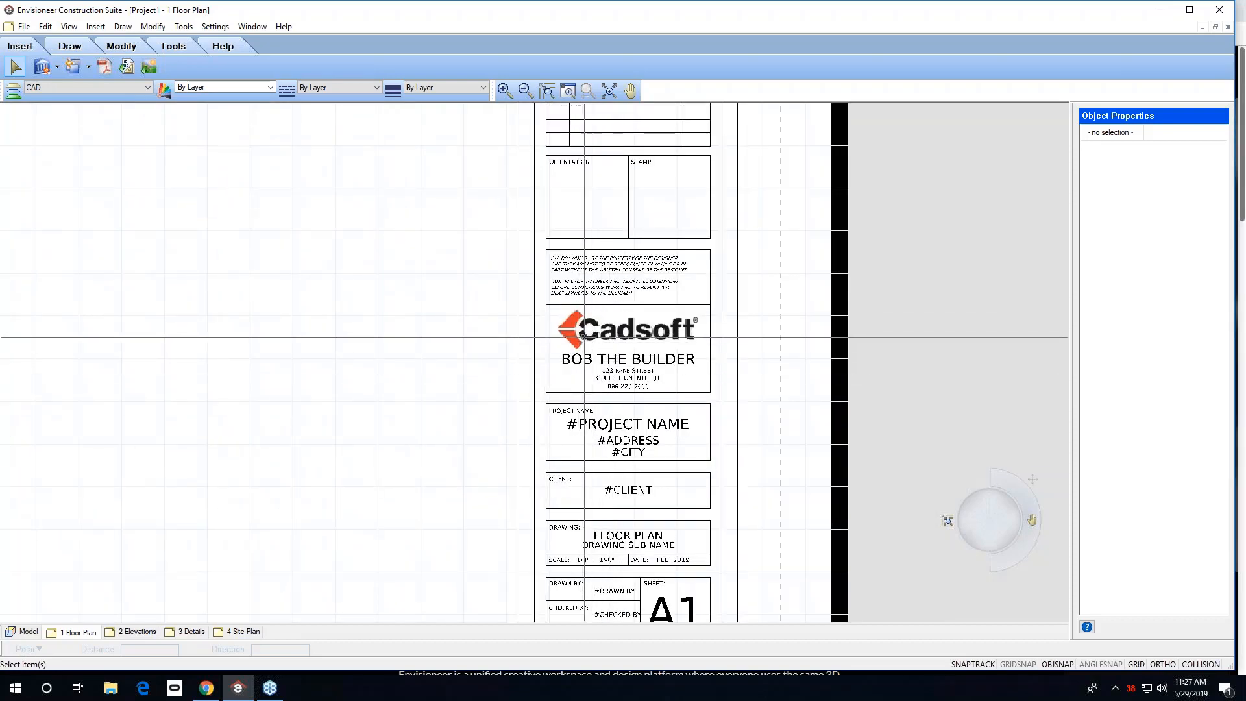
{"action": "scroll", "coordinate": [598, 366], "scroll_direction": "down", "scroll_amount": 4}
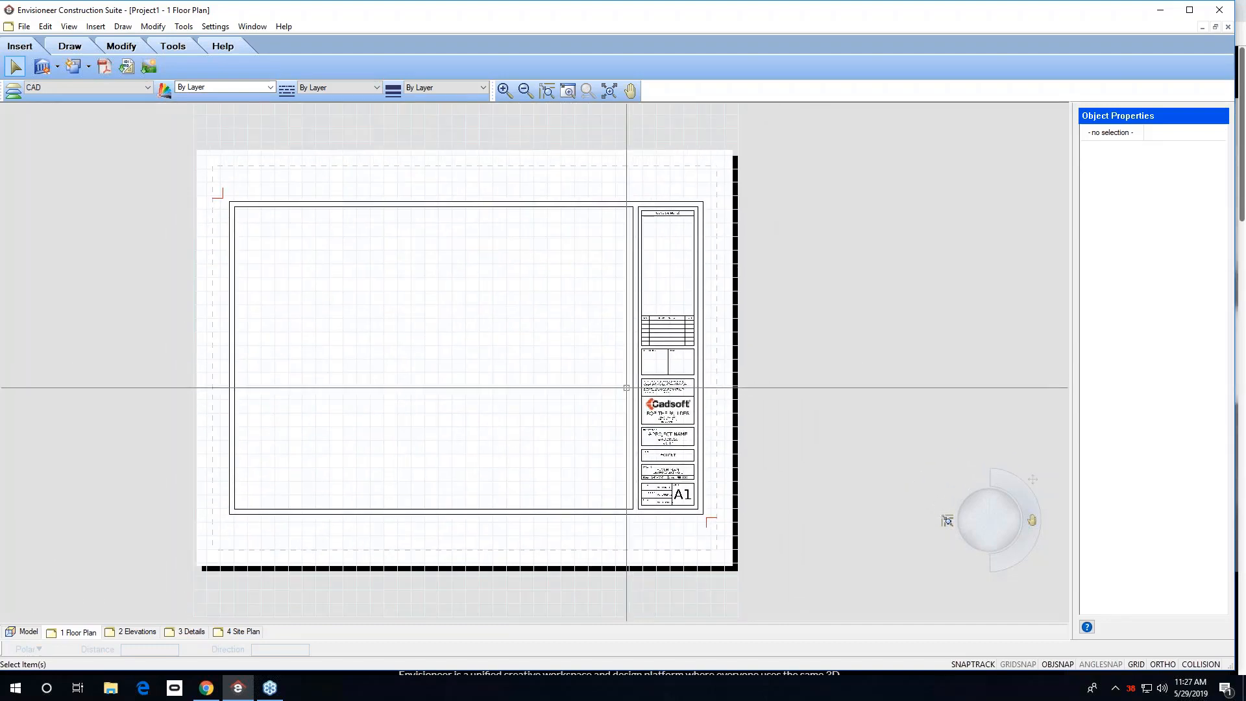
{"action": "scroll", "coordinate": [624, 383], "scroll_direction": "up", "scroll_amount": 1}
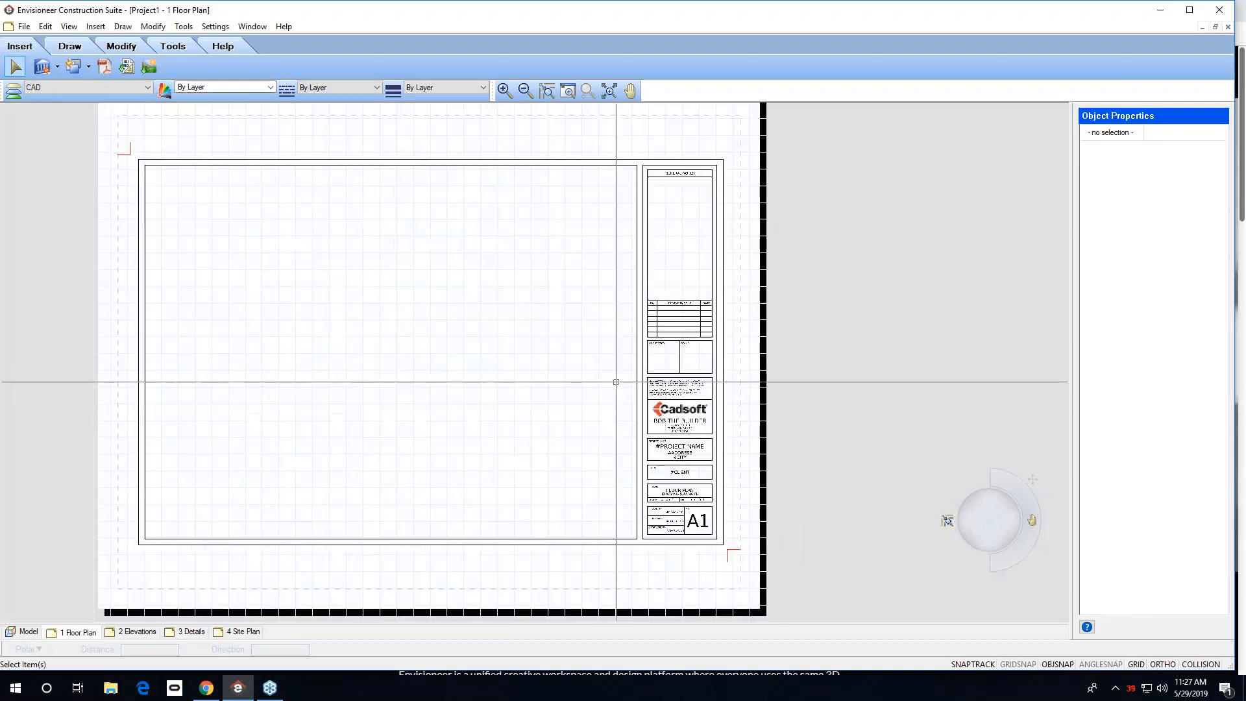
Open the Site Plan sheet and make a copy of that view.
{"action": "left_click", "coordinate": [255, 633]}
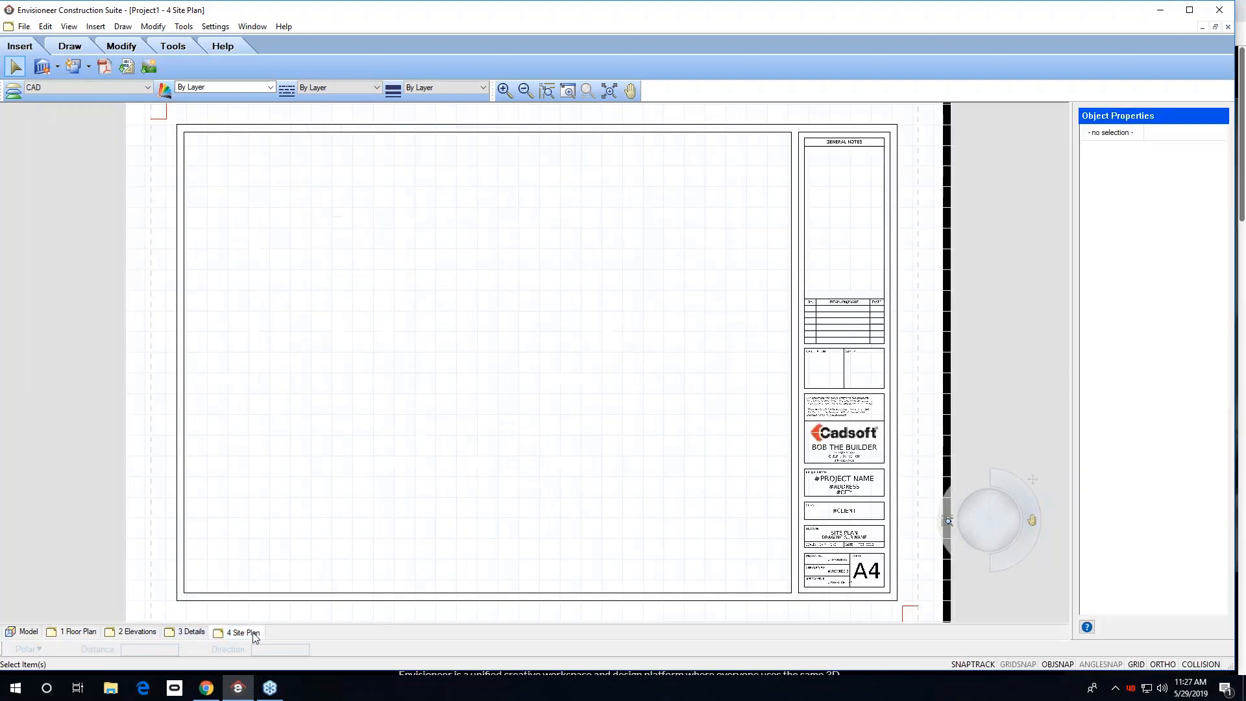
{"action": "right_click", "coordinate": [256, 635]}
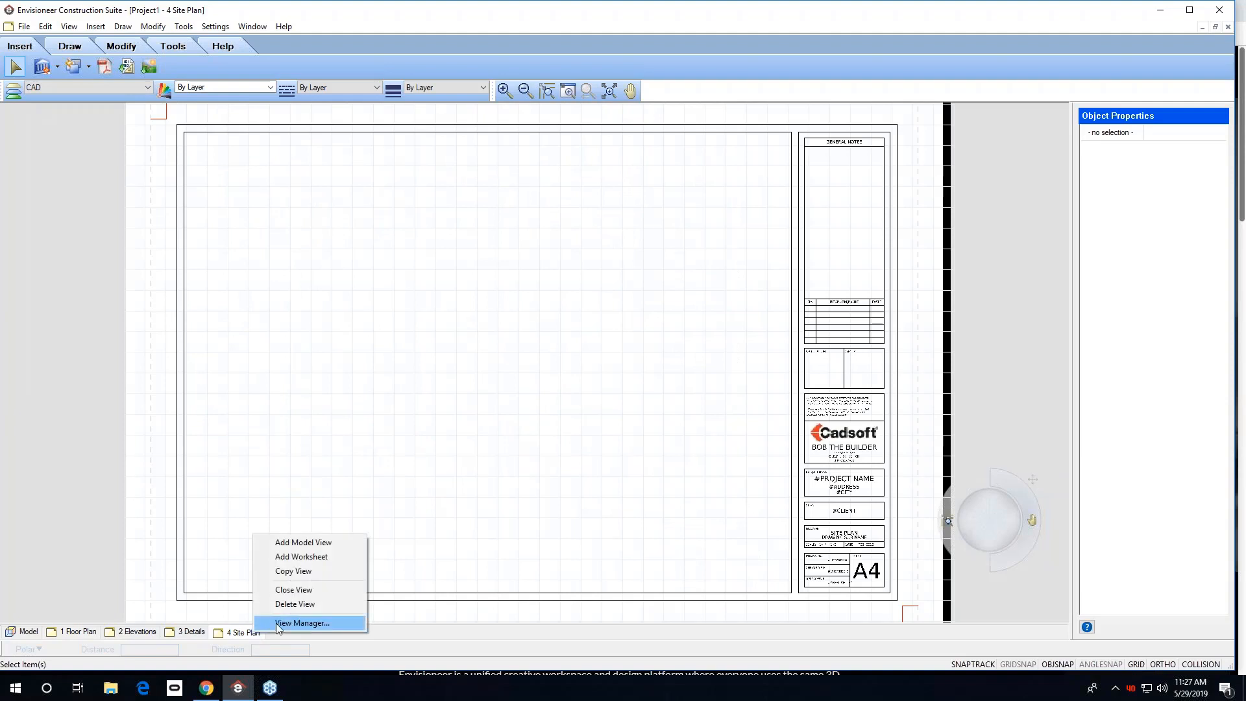
{"action": "left_click", "coordinate": [293, 573]}
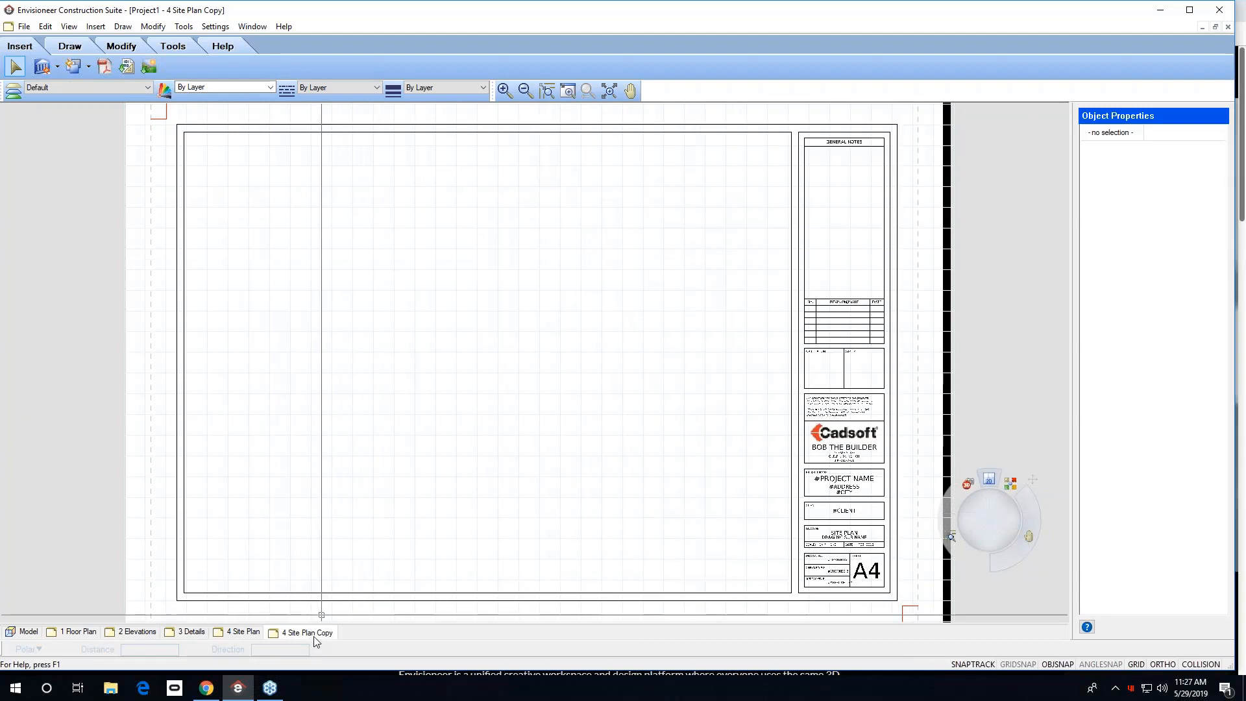
Open the View Manager for the copied sheet and rename it 5 ELECTRICAL PLAN.
{"action": "right_click", "coordinate": [314, 637]}
{"action": "left_click", "coordinate": [360, 624]}
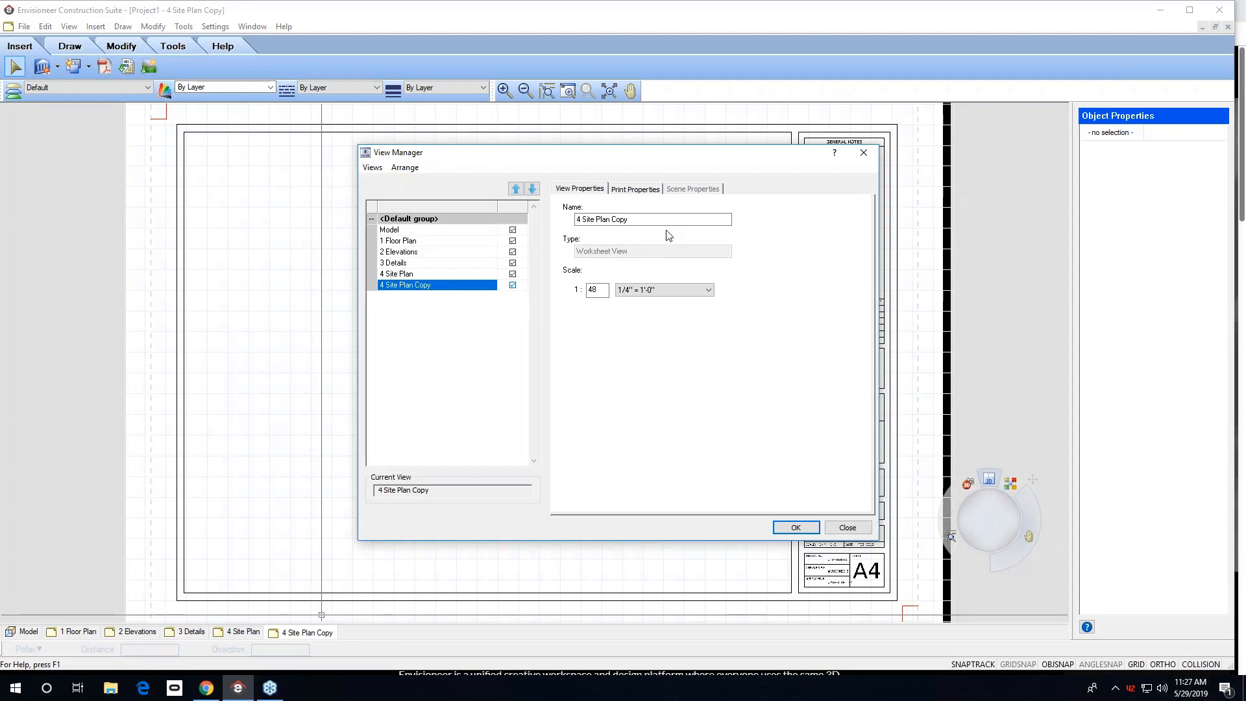
{"action": "left_click_drag", "start_coordinate": [640, 219], "coordinate": [575, 220]}
{"action": "type", "text": "5 ELEC"}
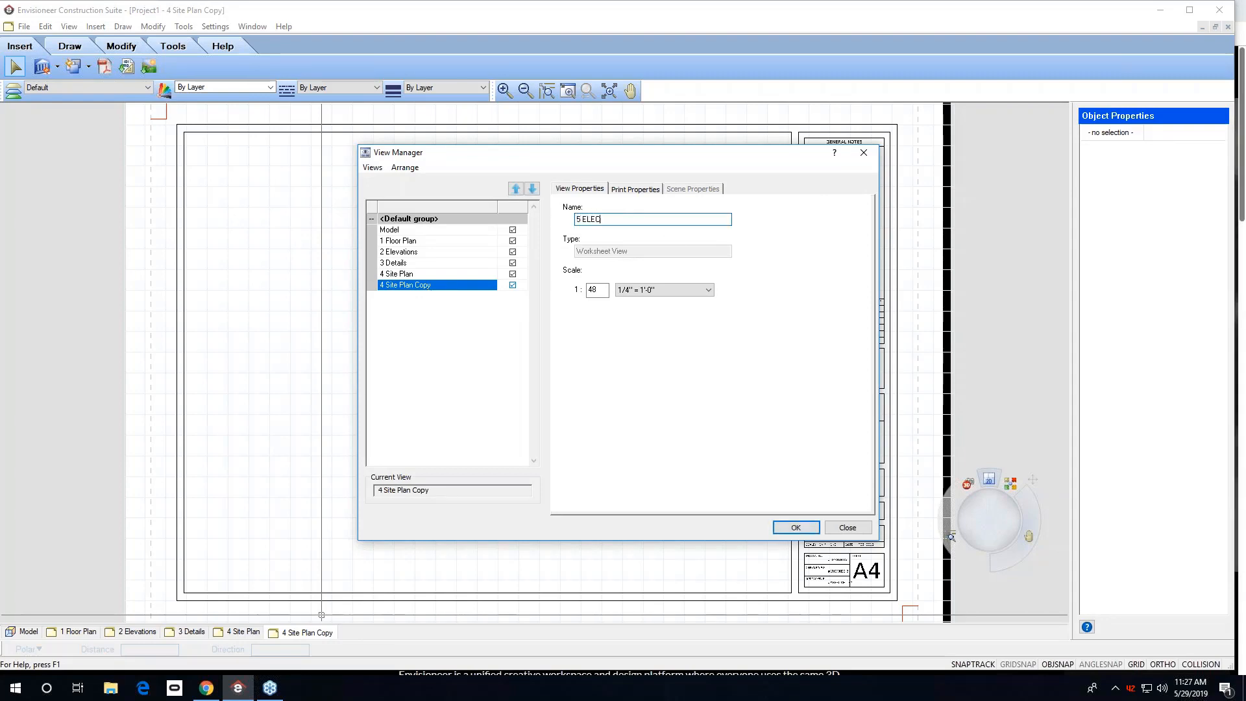
{"action": "type", "text": "TRICAL PLAN"}
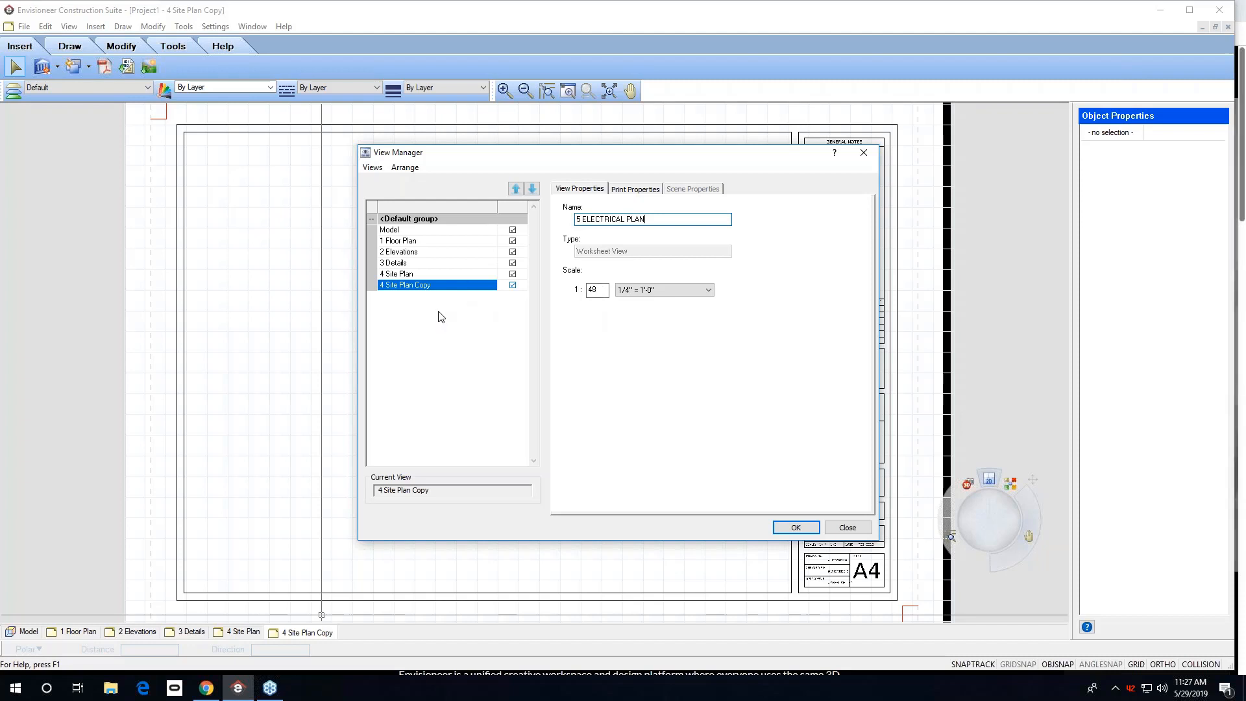
Copy the 5 ELECTRICAL PLAN view, rename the new copy 6 PLUMBING PLAN, and close the View Manager.
{"action": "left_click", "coordinate": [373, 168]}
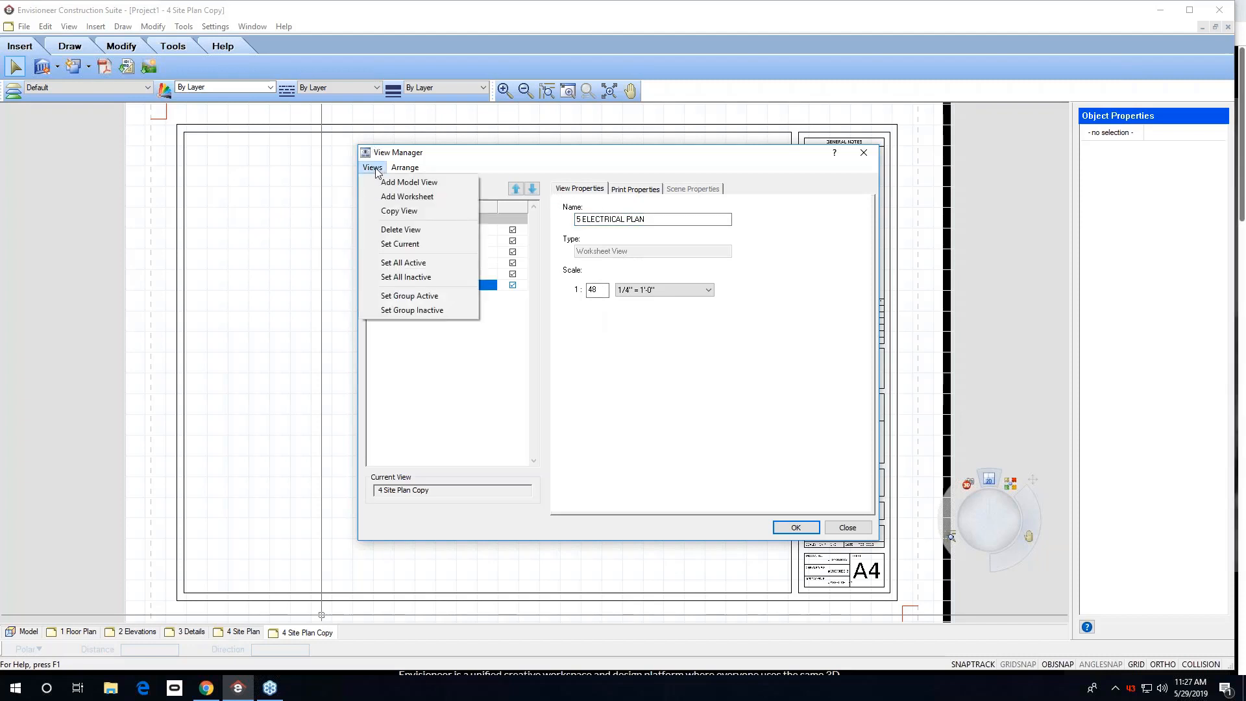
{"action": "left_click", "coordinate": [409, 212]}
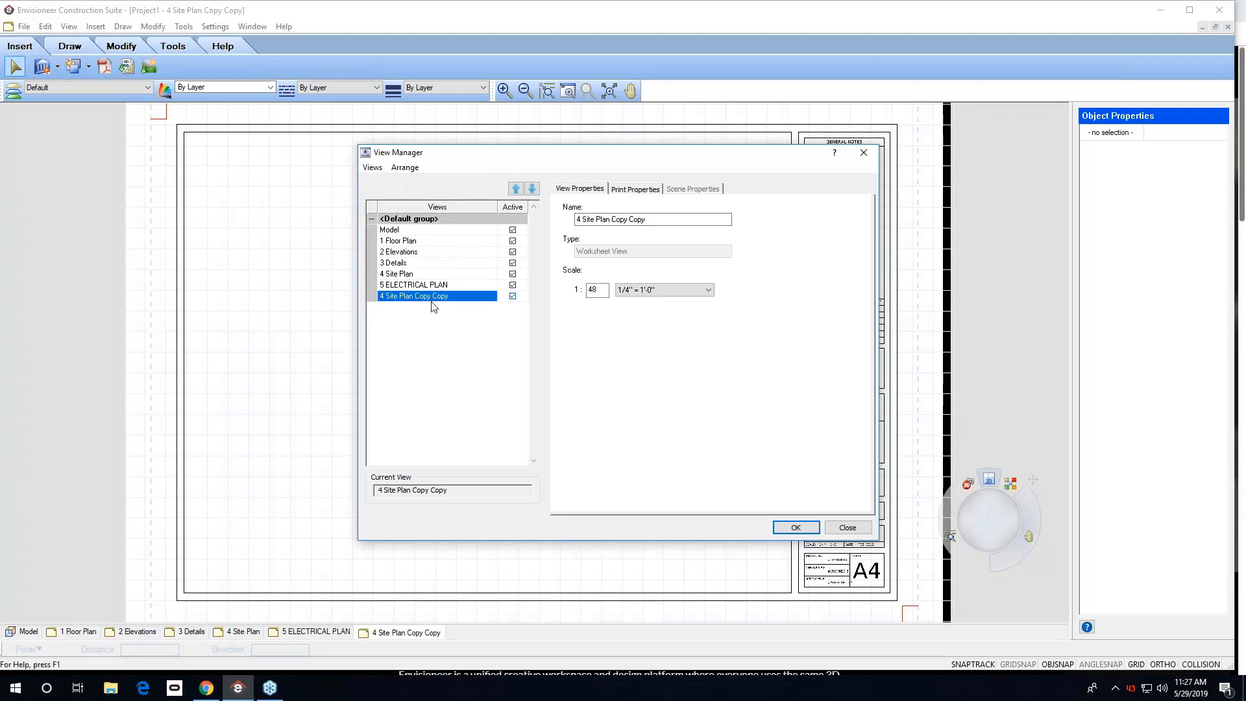
{"action": "left_click_drag", "start_coordinate": [652, 219], "coordinate": [539, 218]}
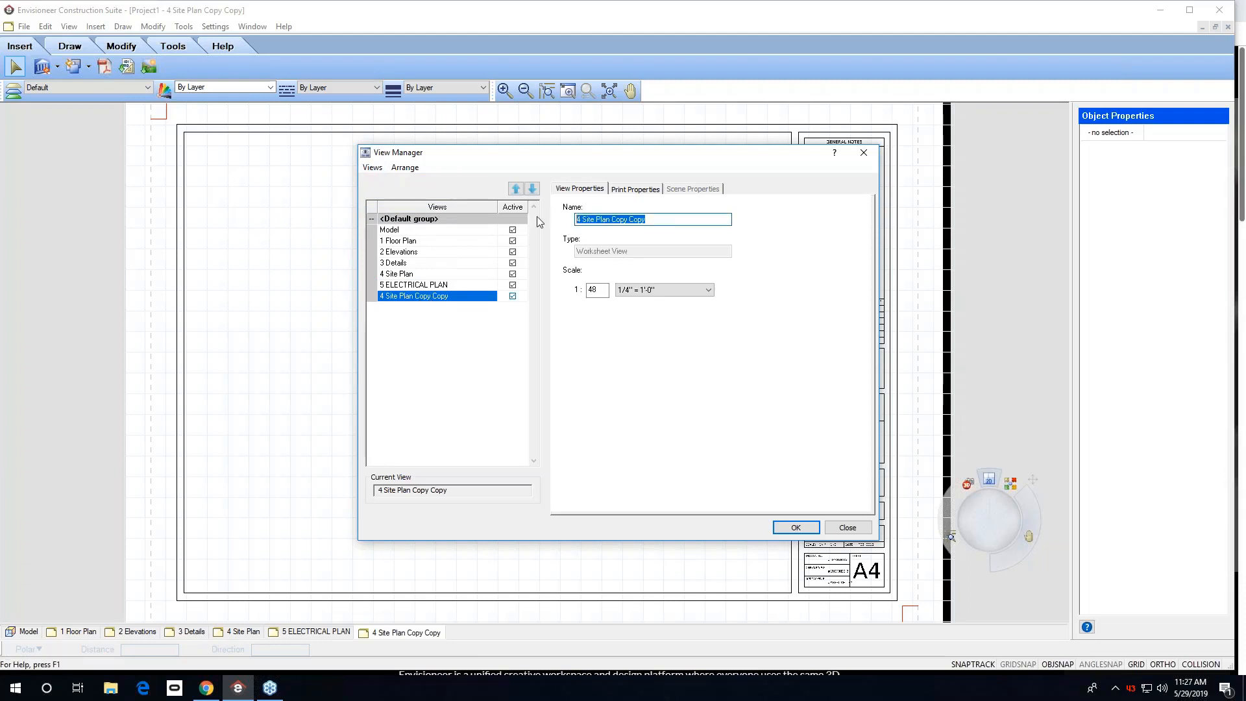
{"action": "type", "text": "6"}
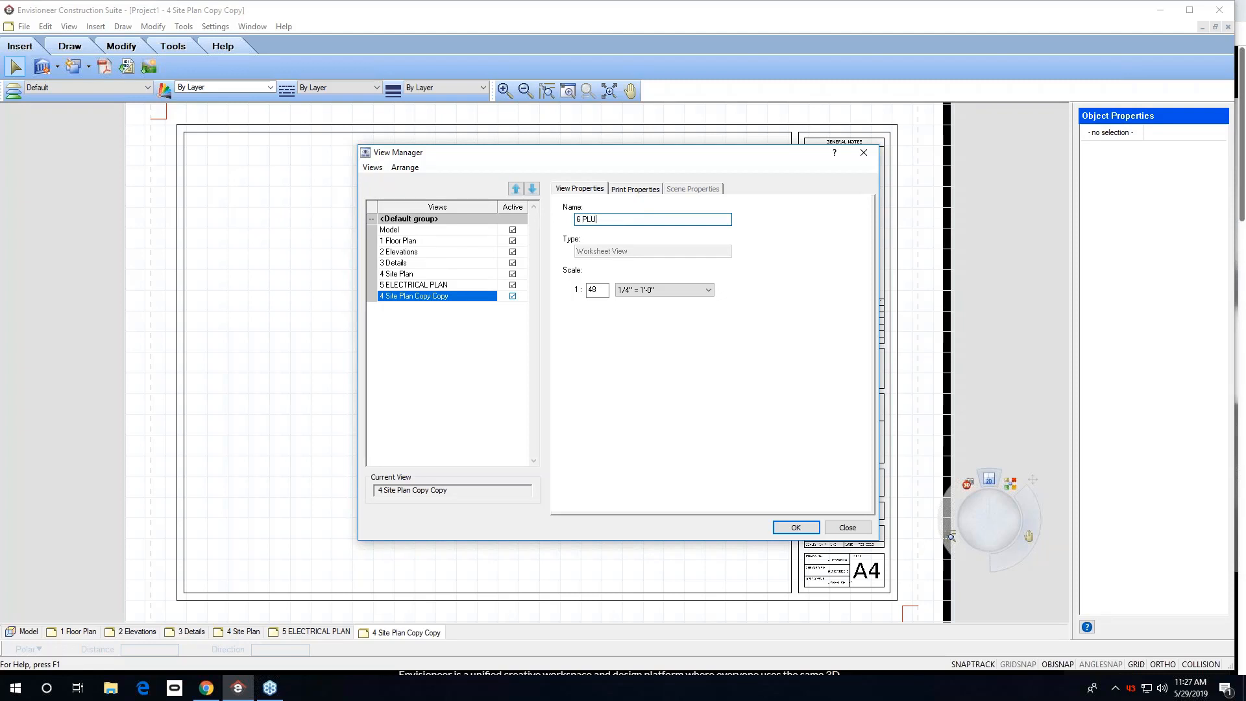
{"action": "type", "text": "PLUMBING POLAN"}
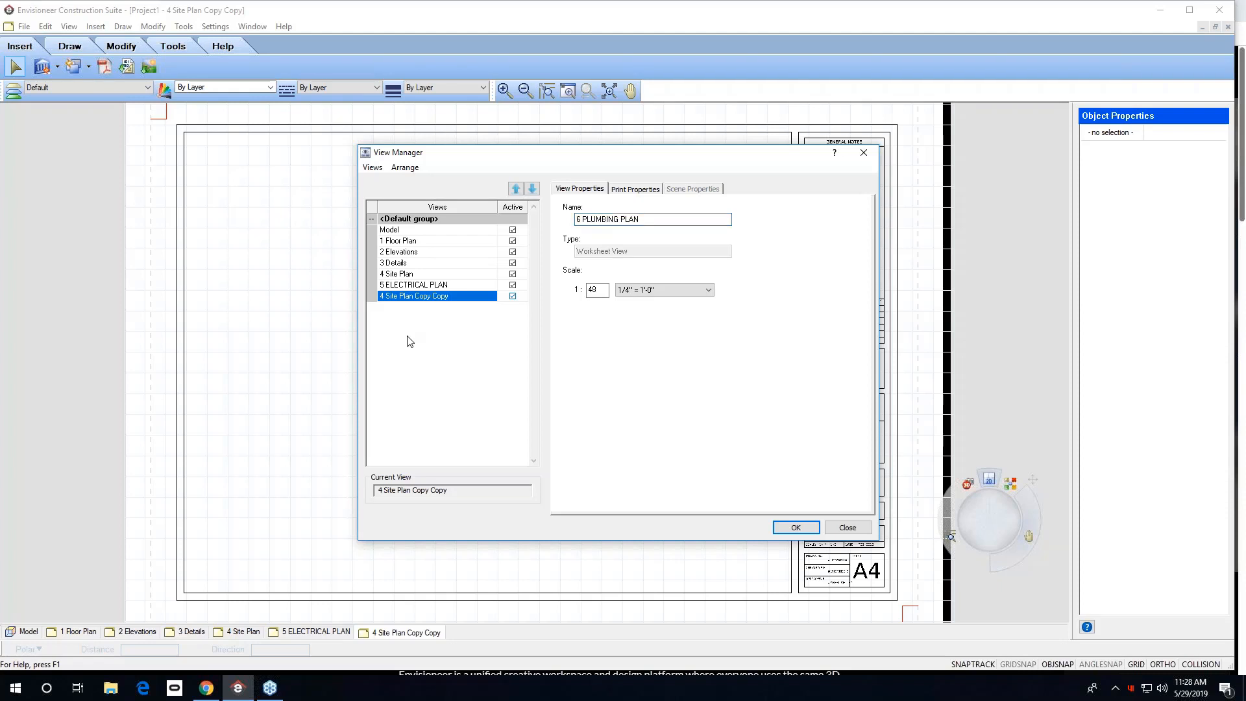
{"action": "left_click", "coordinate": [408, 285]}
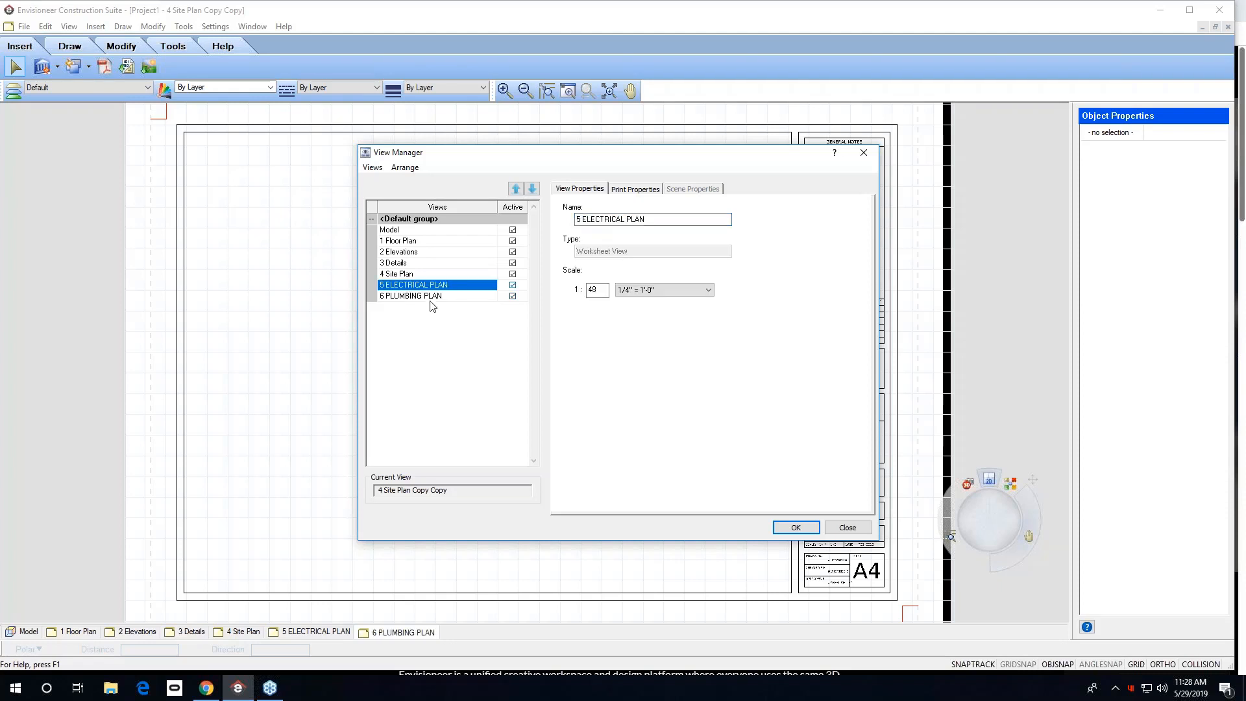
{"action": "left_click", "coordinate": [796, 527]}
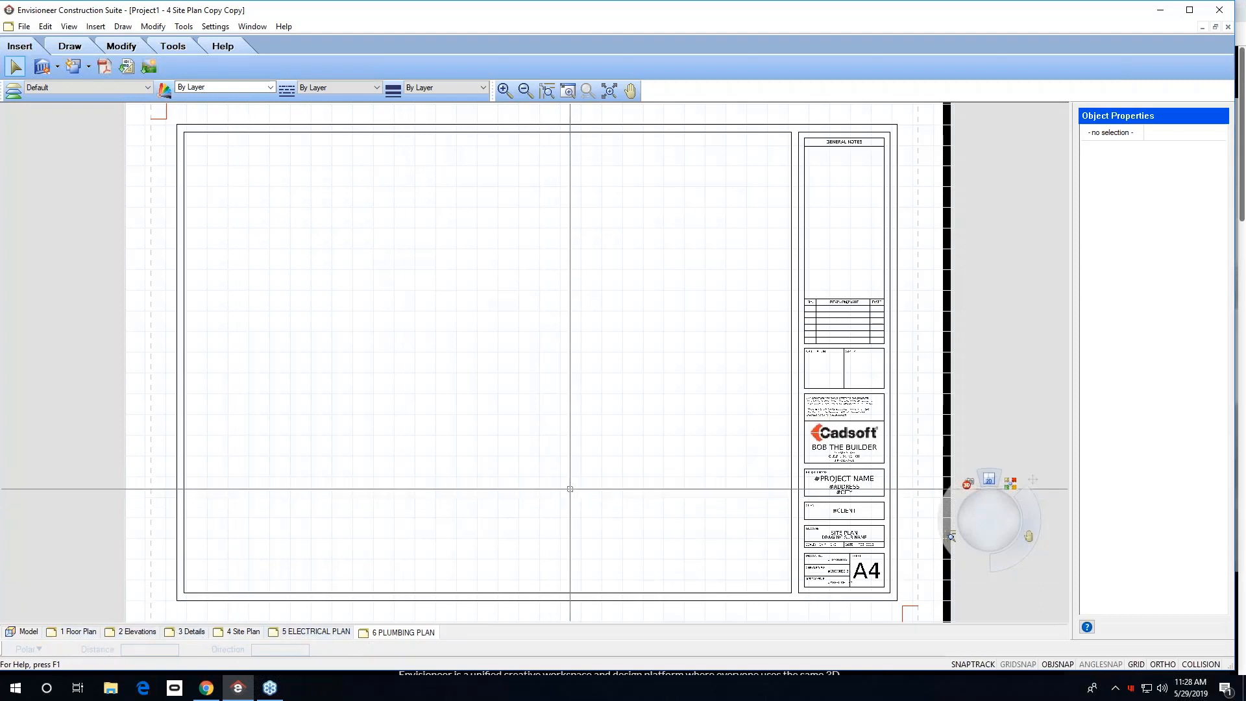
Switch through the sheet tabs to review the sheets, ending in the Model view.
{"action": "left_click", "coordinate": [609, 90]}
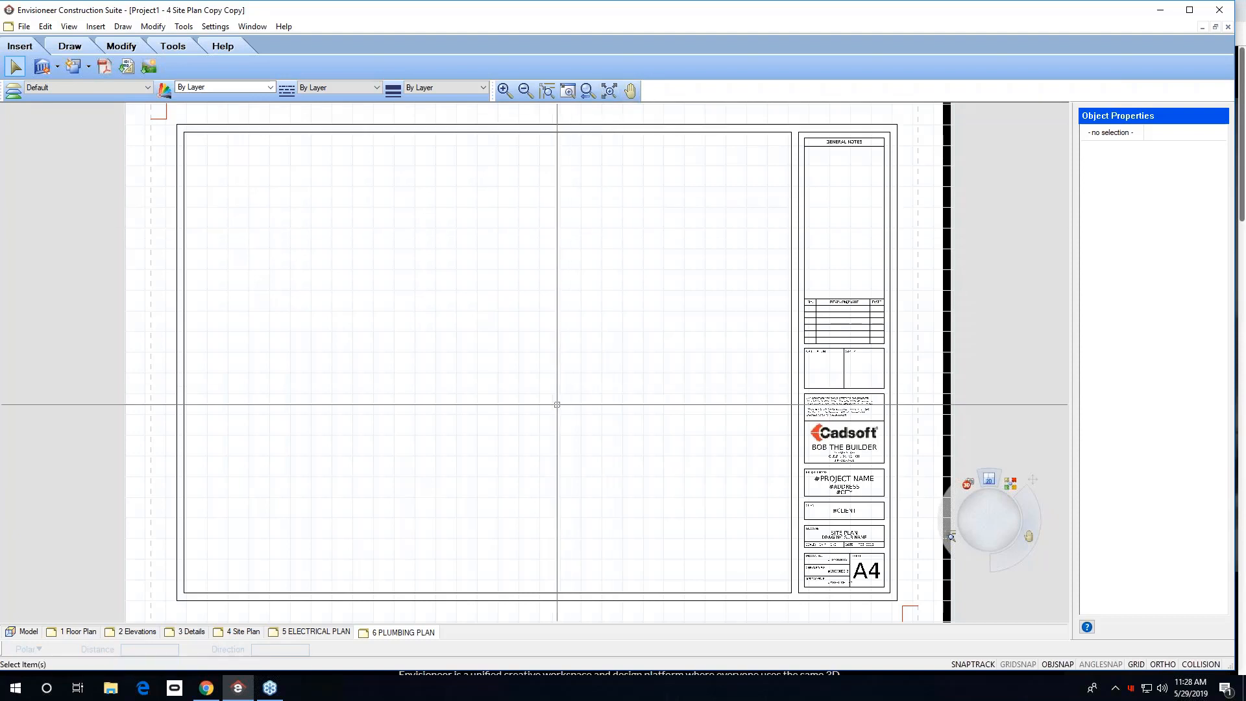
{"action": "left_click", "coordinate": [312, 632]}
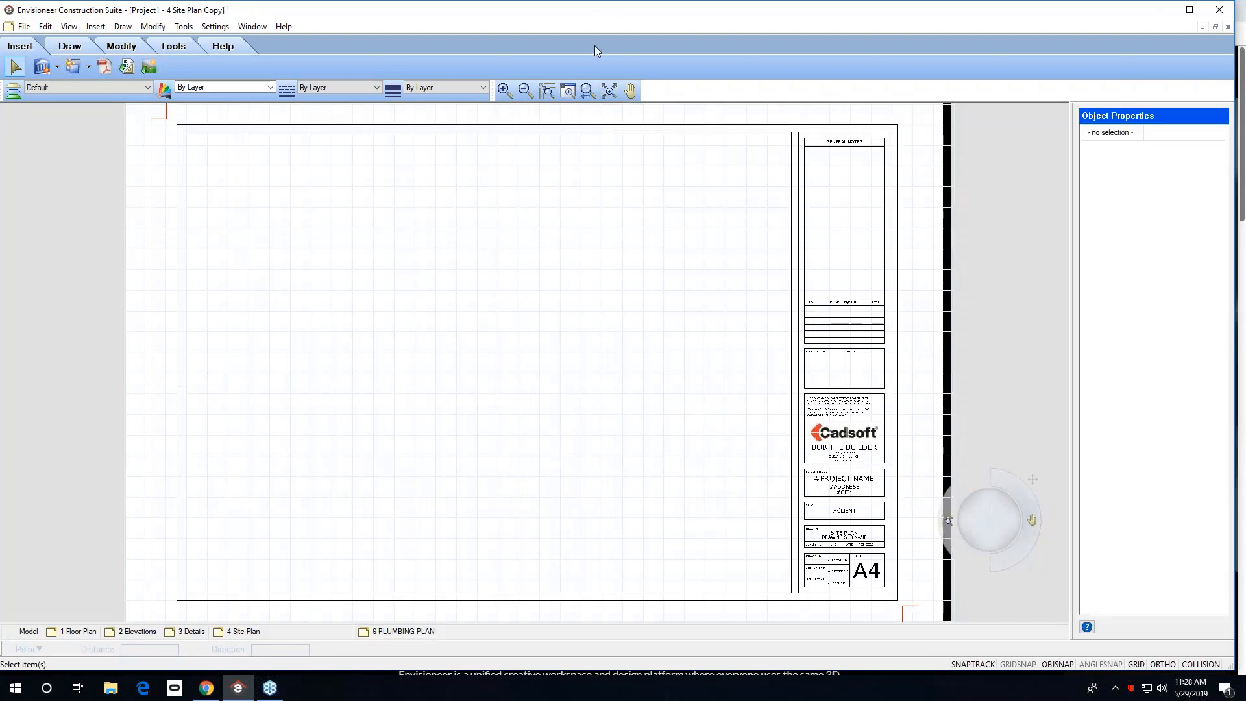
{"action": "left_click", "coordinate": [245, 633]}
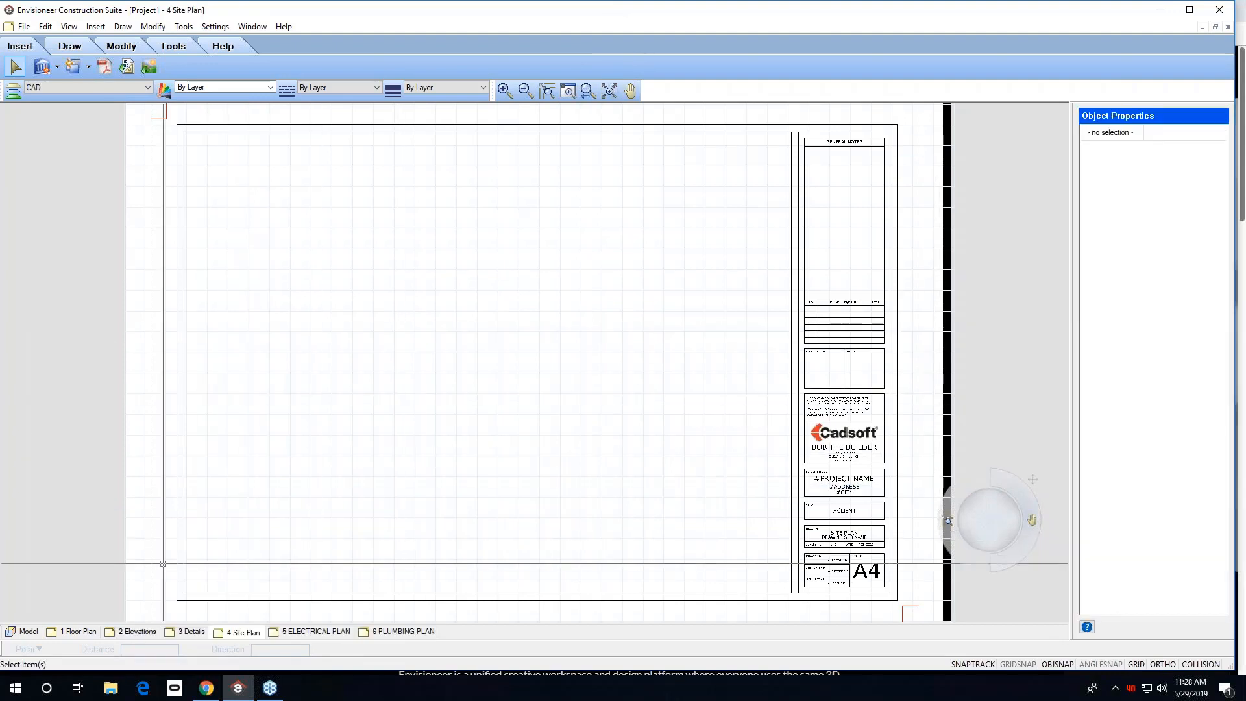
{"action": "left_click", "coordinate": [65, 633]}
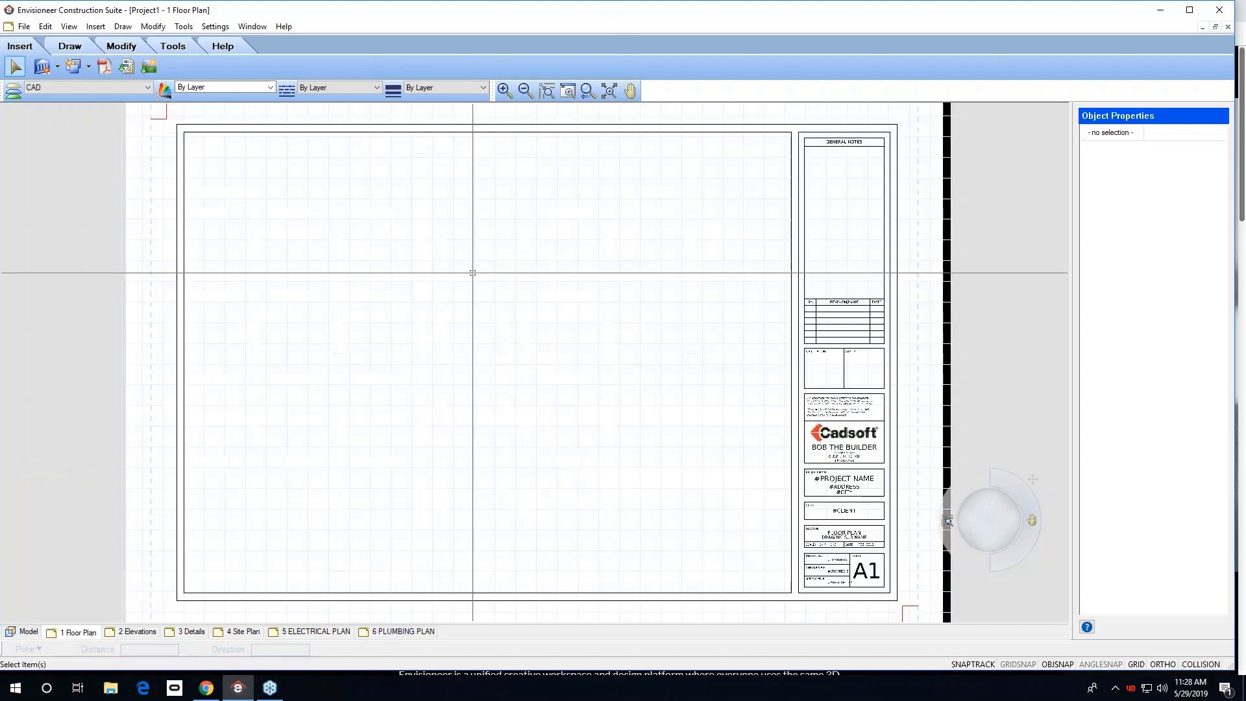
{"action": "left_click", "coordinate": [26, 632]}
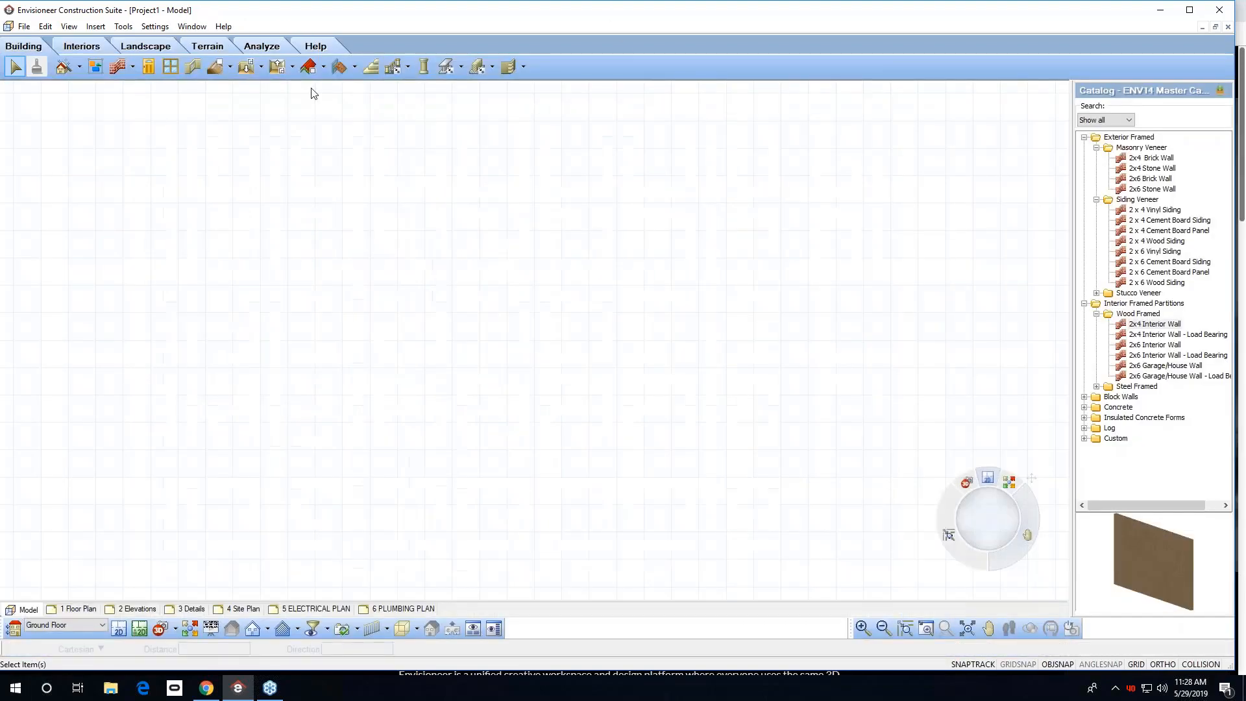
{"action": "left_click", "coordinate": [25, 27]}
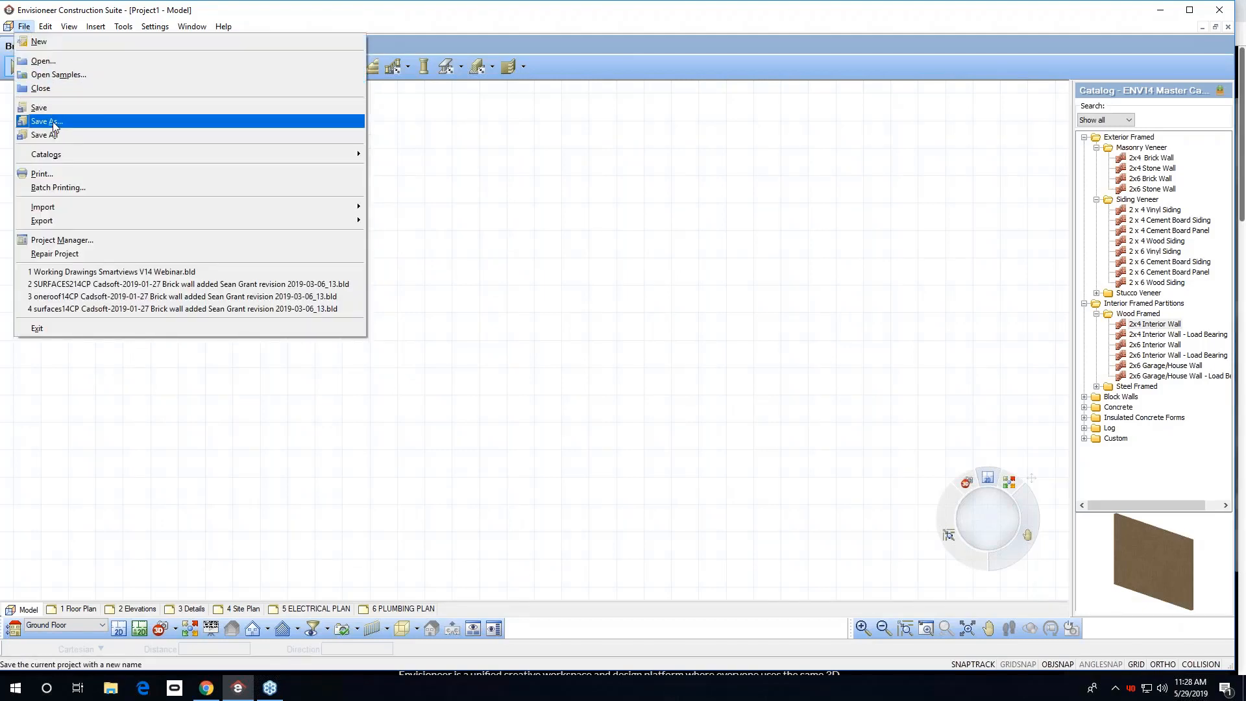
{"action": "left_click", "coordinate": [54, 123]}
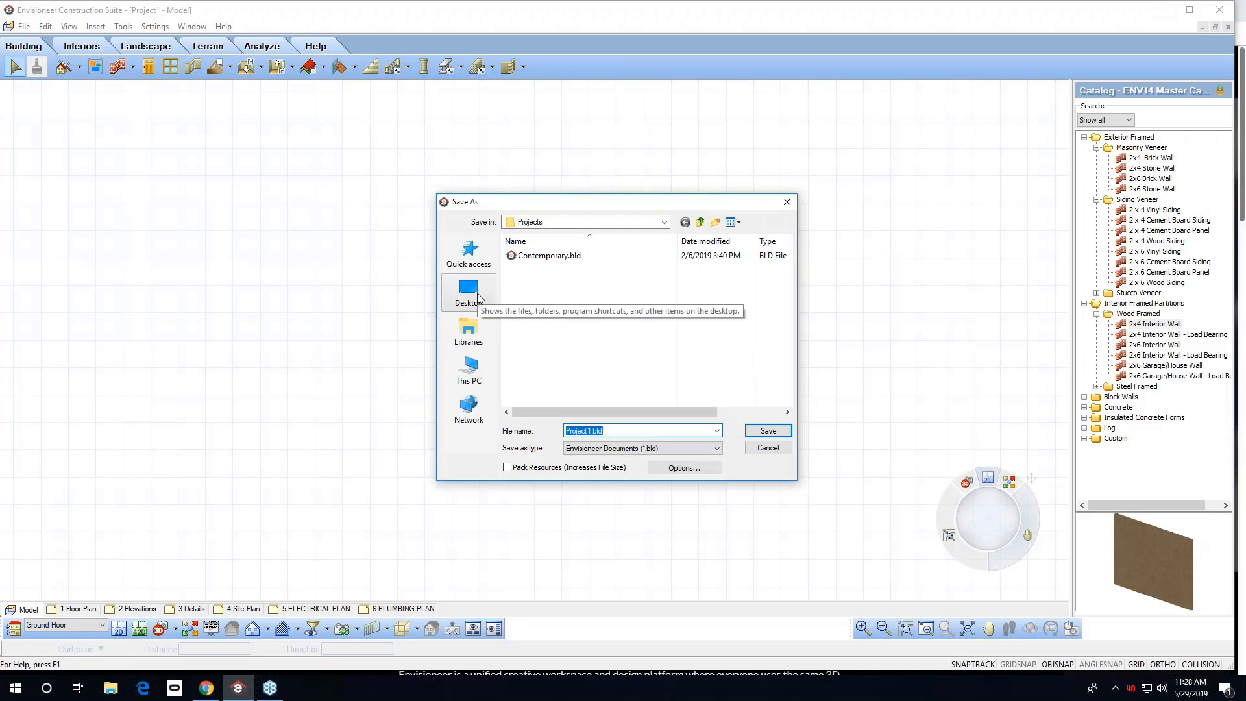
{"action": "left_click", "coordinate": [590, 430]}
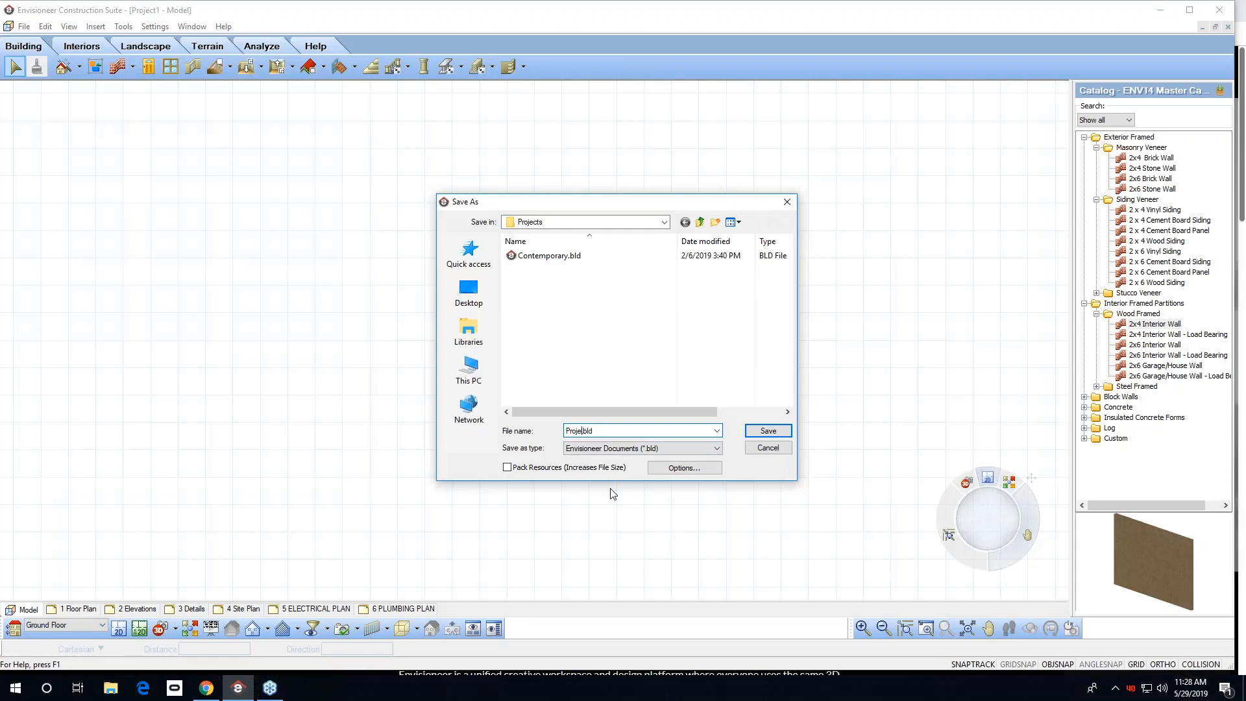
{"action": "key", "text": "BackSpace"}
{"action": "key", "text": "BackSpace"}
{"action": "key", "text": "BackSpace"}
{"action": "key", "text": "BackSpace"}
{"action": "key", "text": "BackSpace"}
{"action": "key", "text": "BackSpace"}
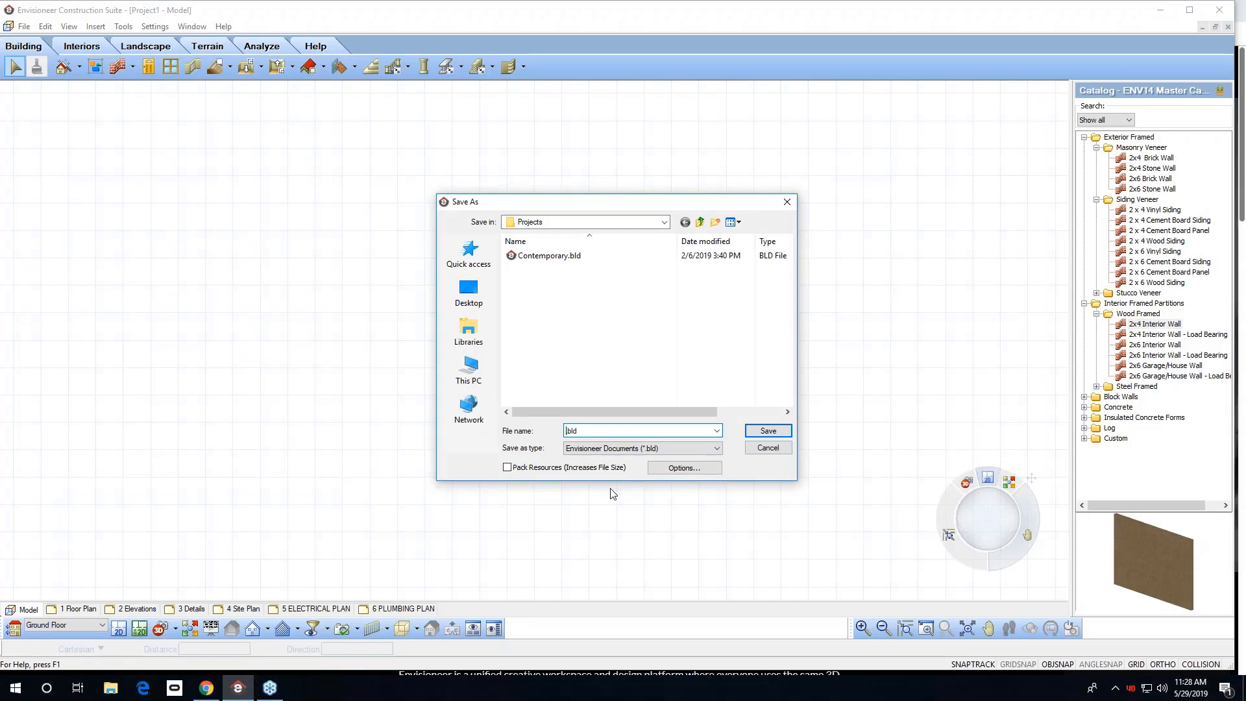
{"action": "type", "text": "BOBSTEMPLATE"}
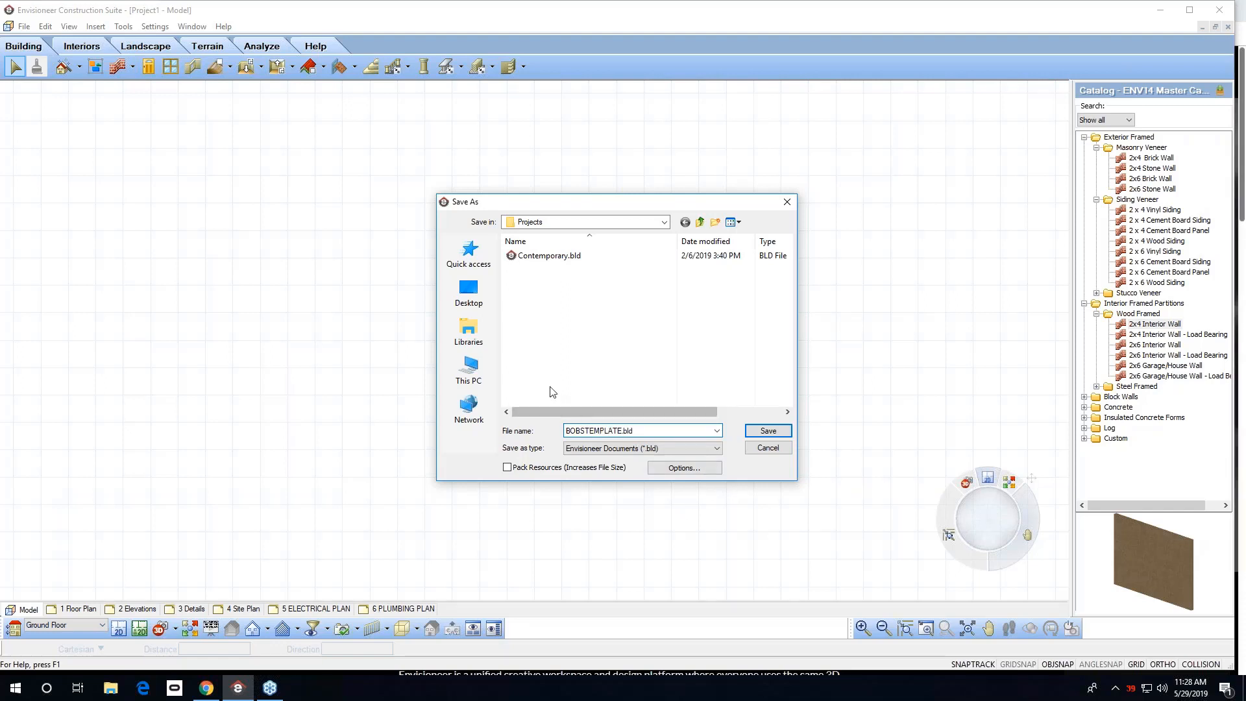
{"action": "left_click", "coordinate": [586, 431]}
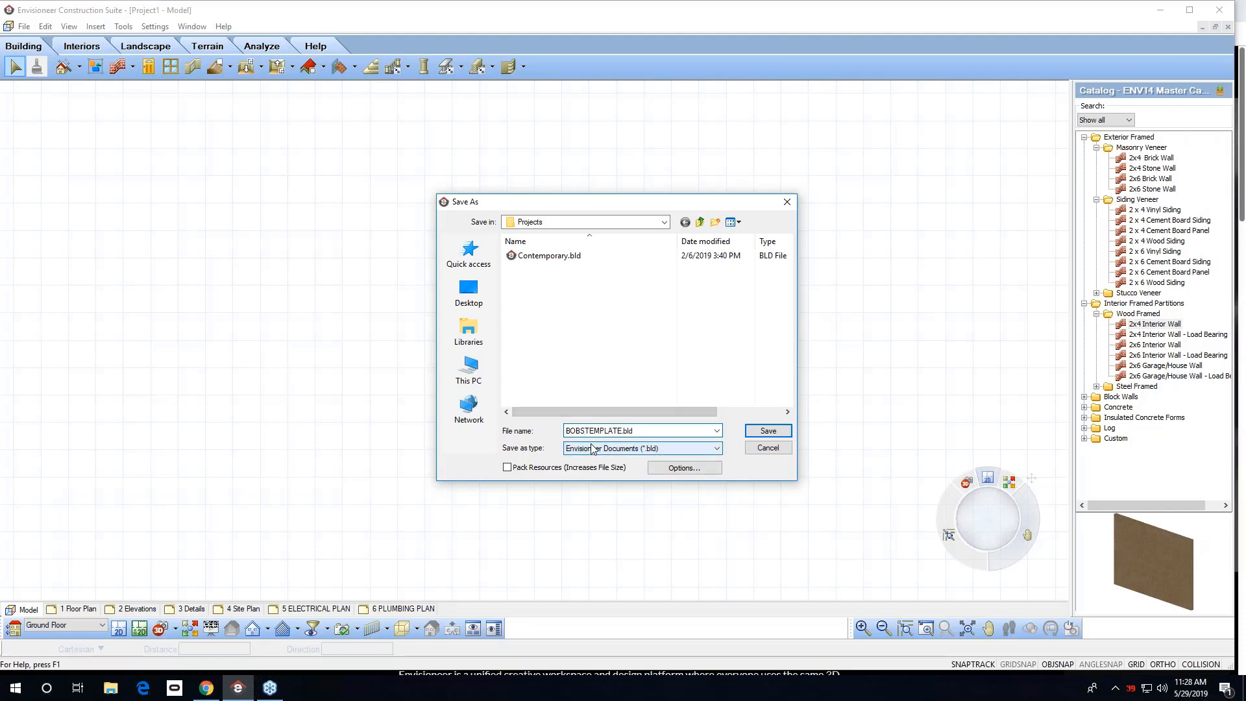
{"action": "left_click", "coordinate": [665, 223]}
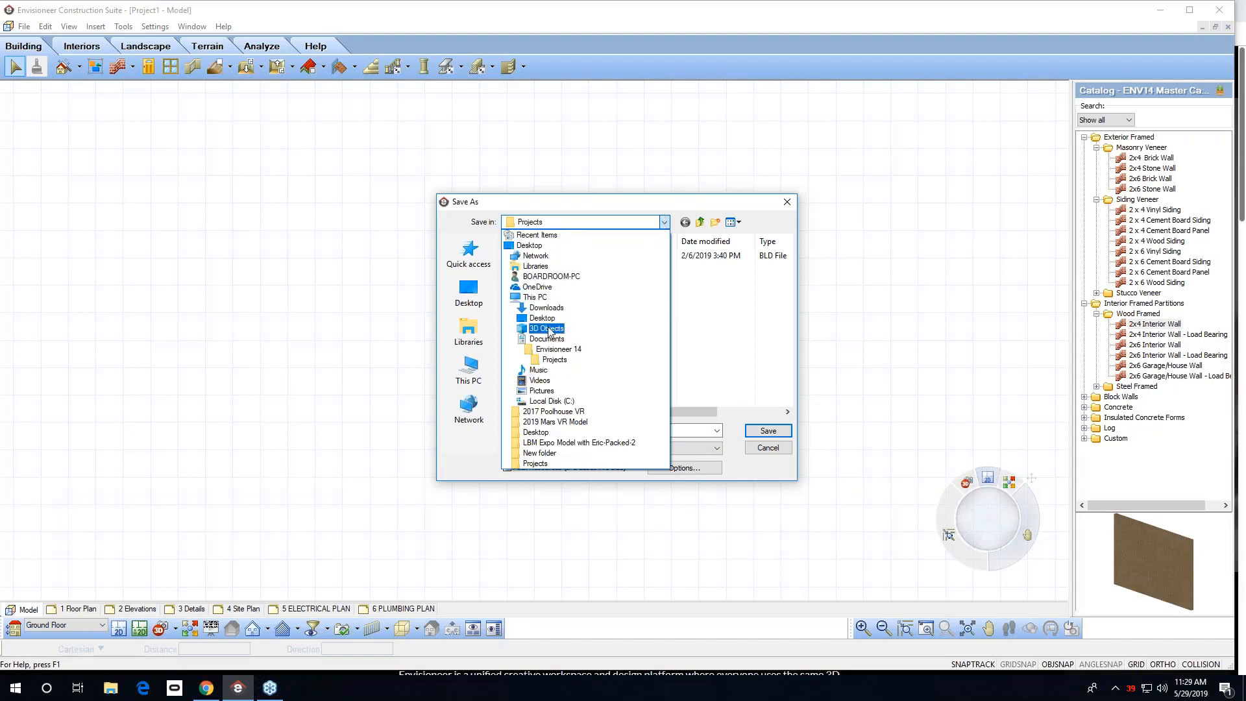
{"action": "left_click", "coordinate": [547, 401]}
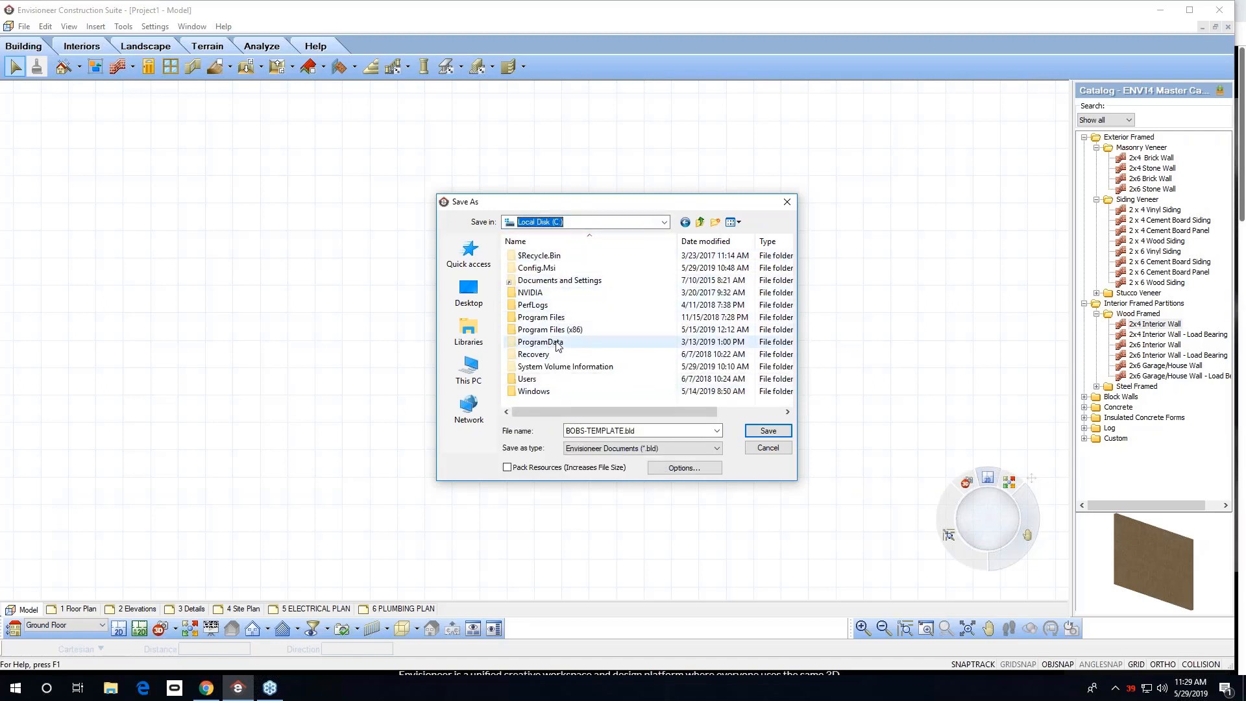
{"action": "left_click", "coordinate": [769, 448]}
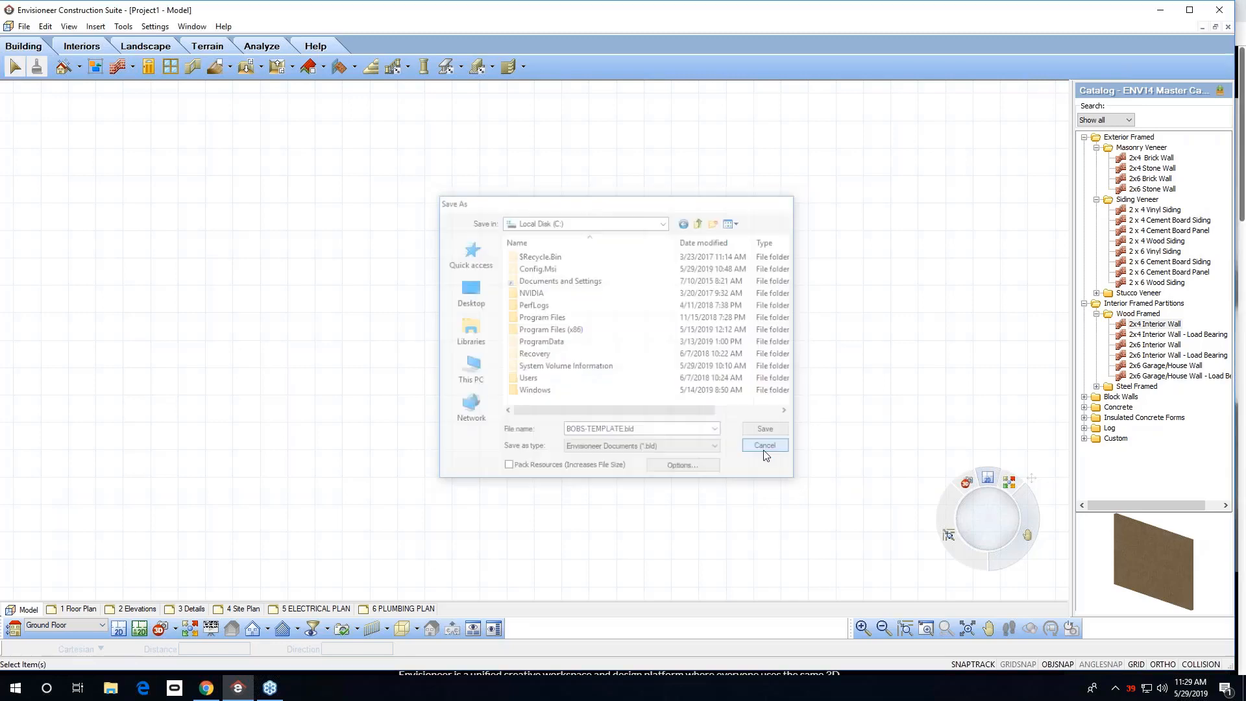
Check File Explorer's folder view options for file extensions and hidden files, then close it.
{"action": "left_click", "coordinate": [111, 688]}
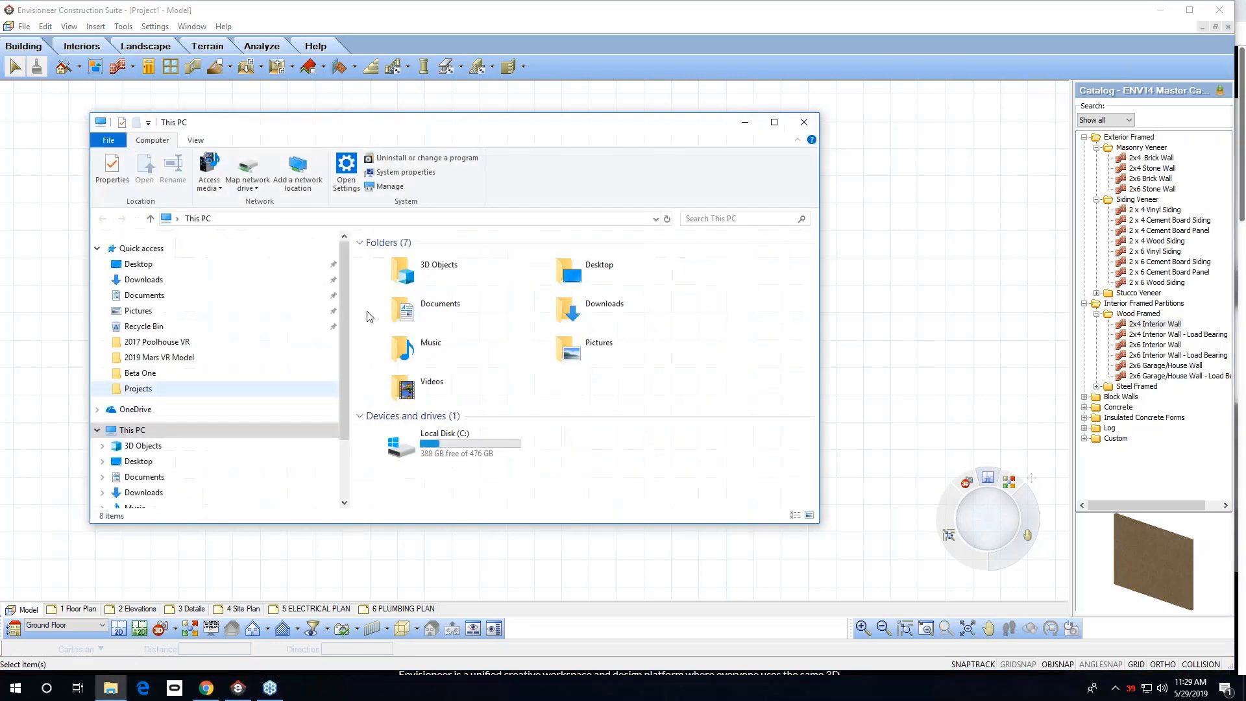
{"action": "left_click", "coordinate": [194, 141]}
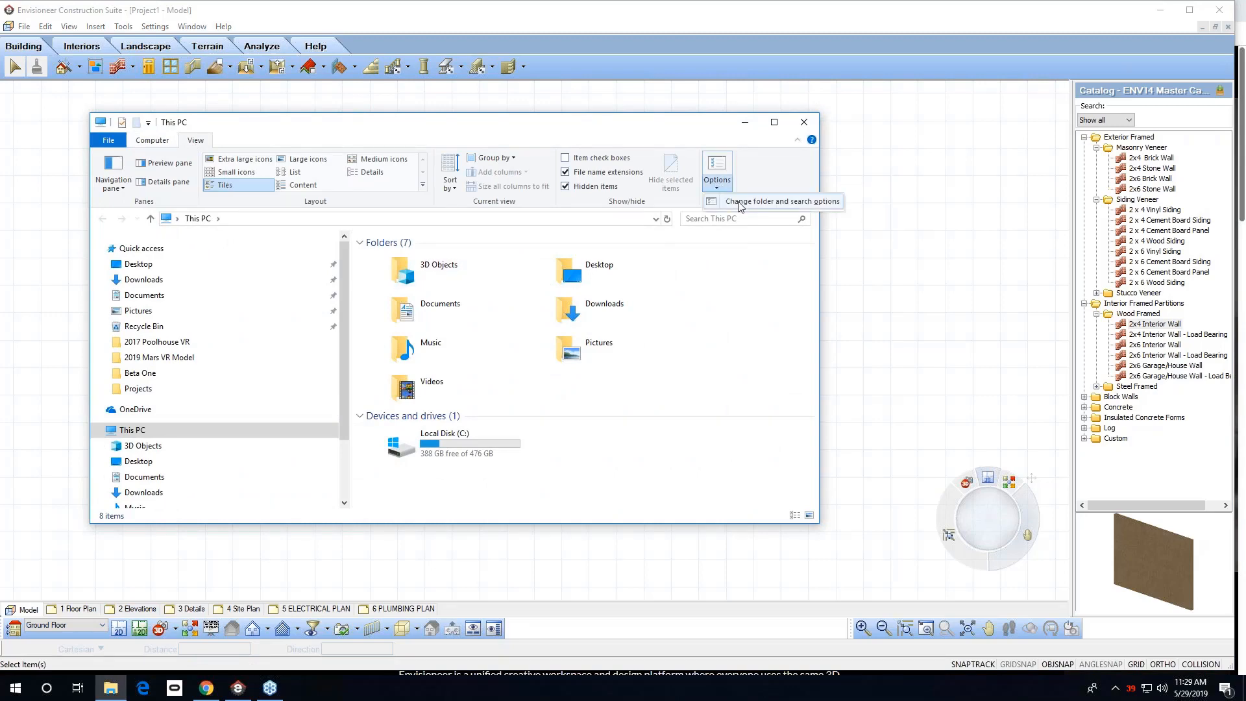
{"action": "left_click", "coordinate": [717, 182]}
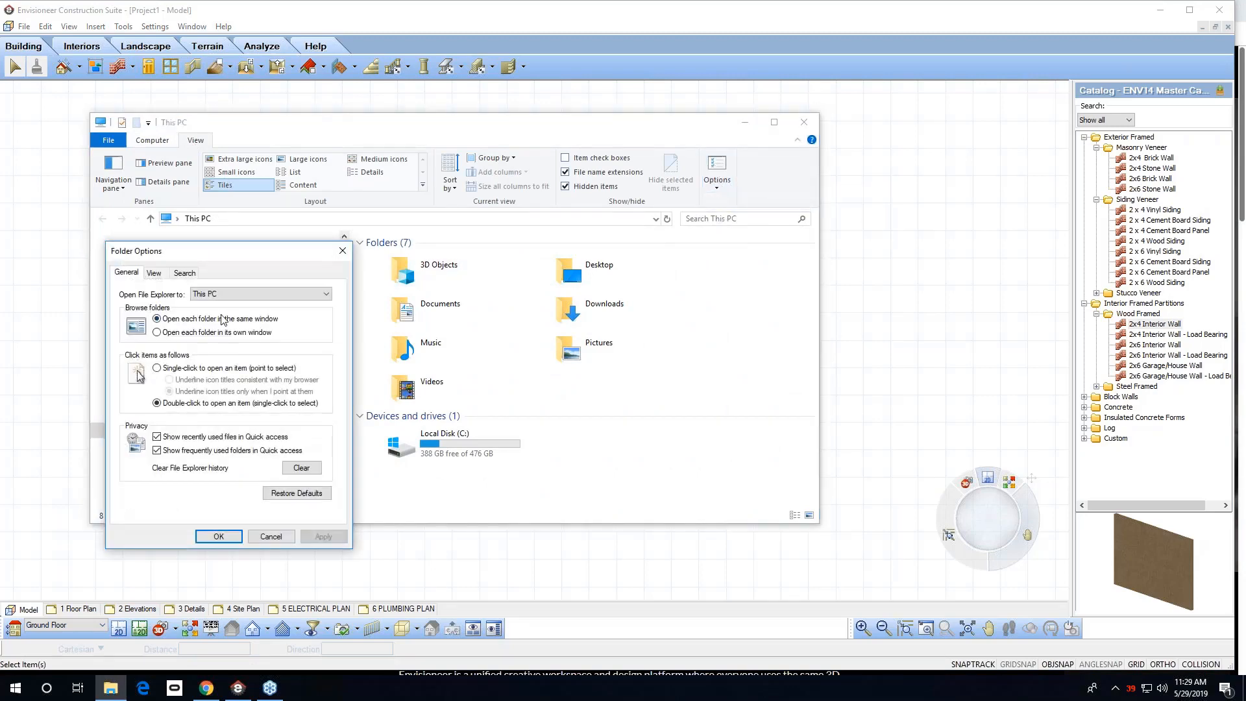
{"action": "left_click", "coordinate": [154, 273]}
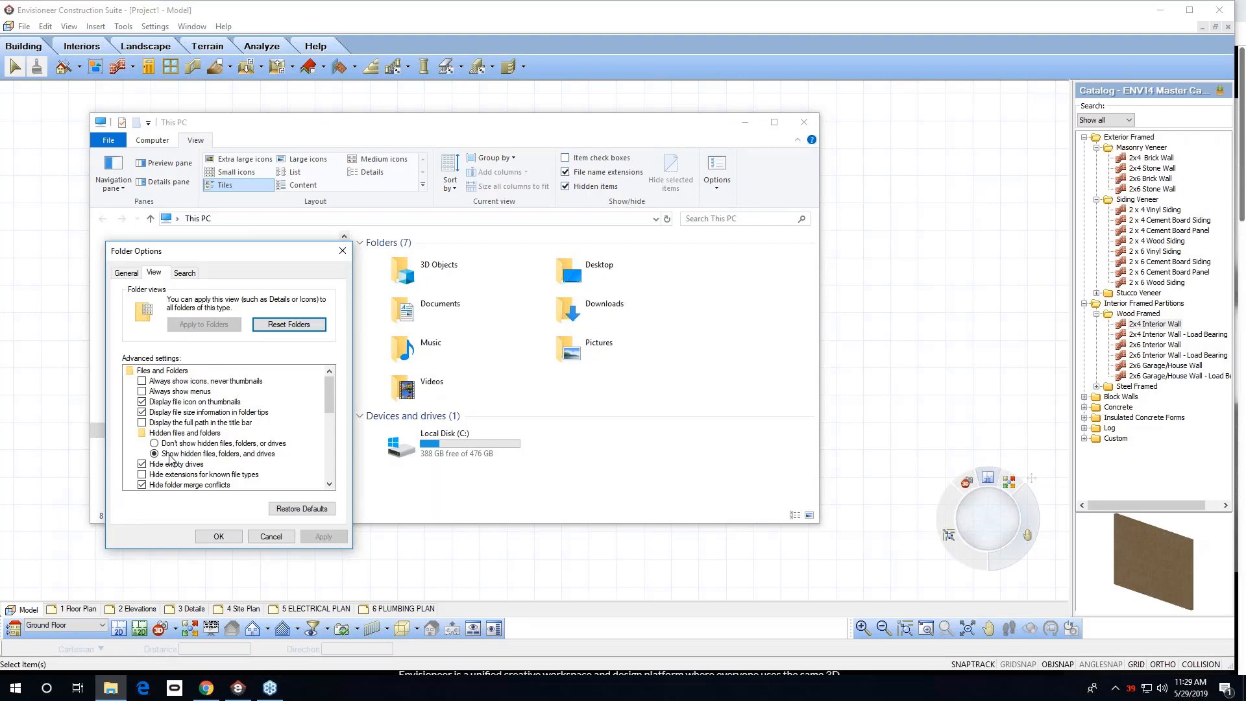
{"action": "left_click", "coordinate": [265, 537]}
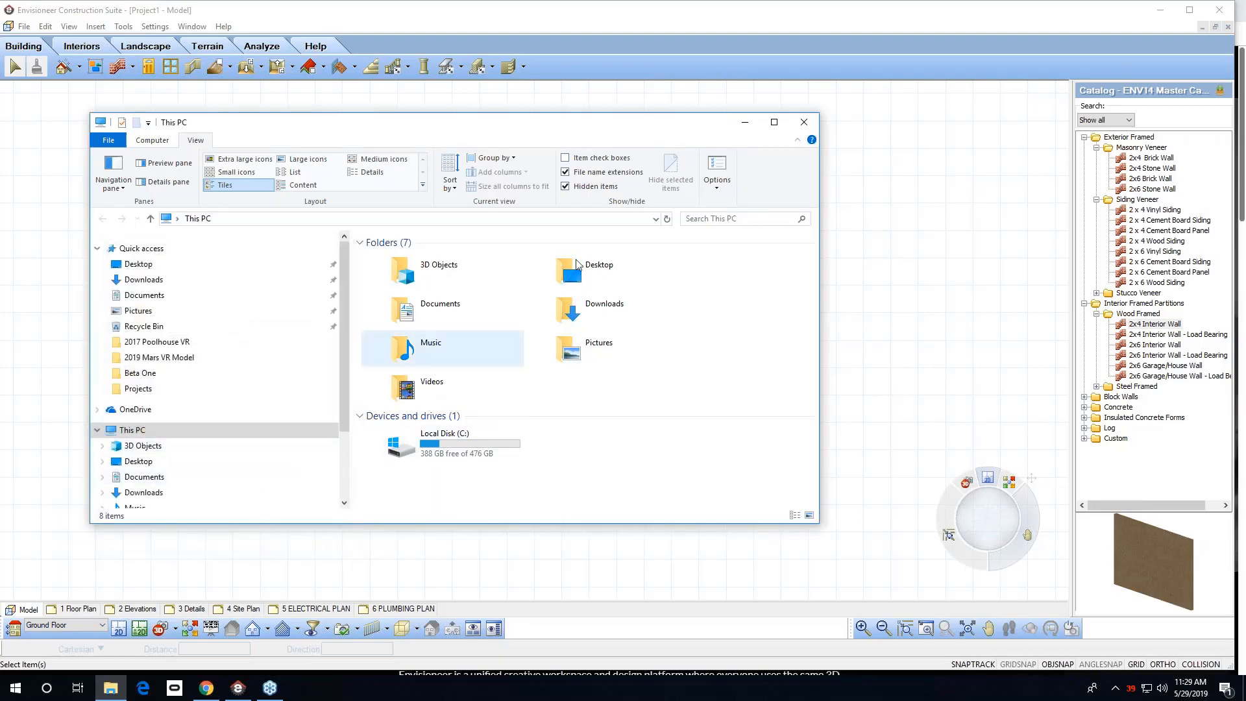
{"action": "left_click", "coordinate": [804, 123]}
Save the project as a new file named BOBS-TEMPLATE.
{"action": "left_click", "coordinate": [24, 26]}
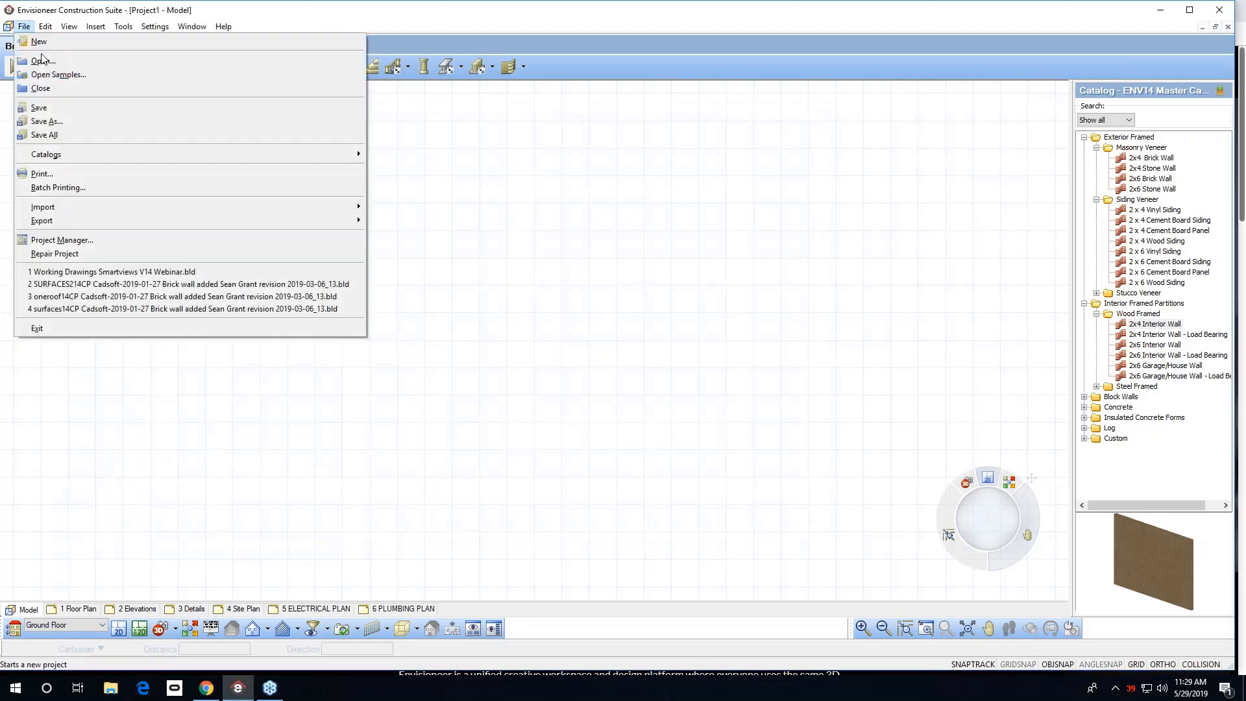
{"action": "left_click", "coordinate": [67, 141]}
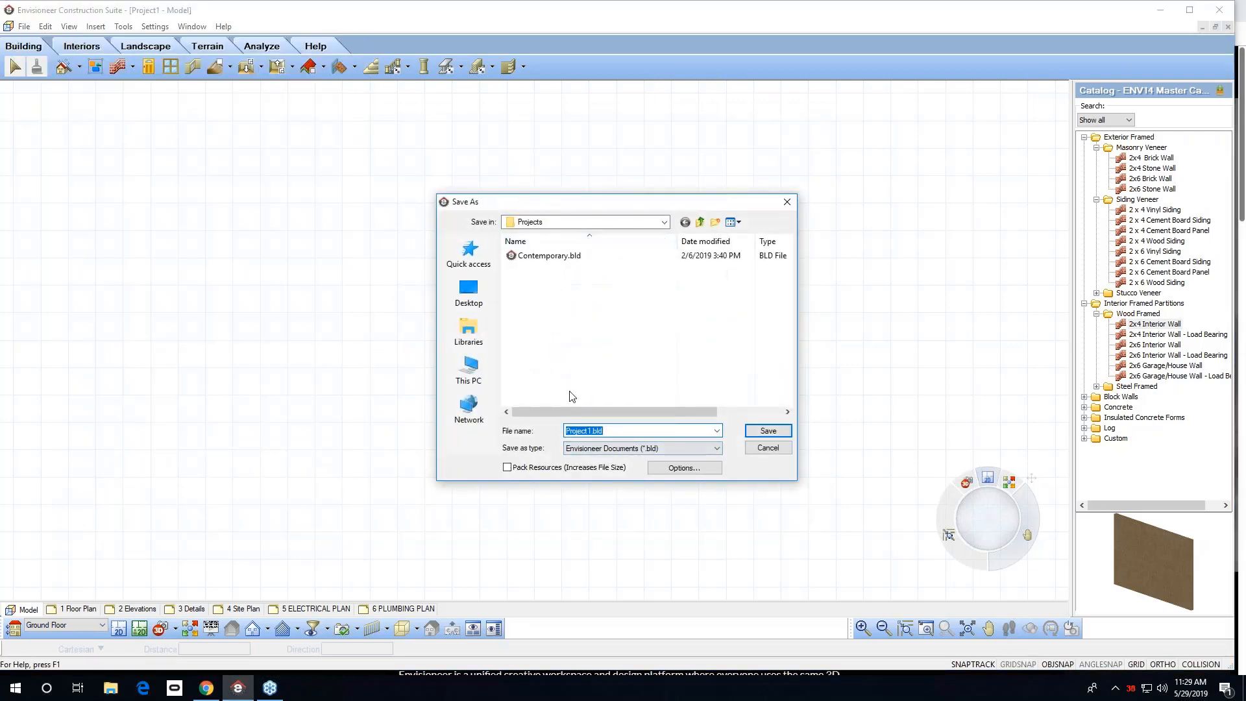
{"action": "left_click", "coordinate": [594, 430]}
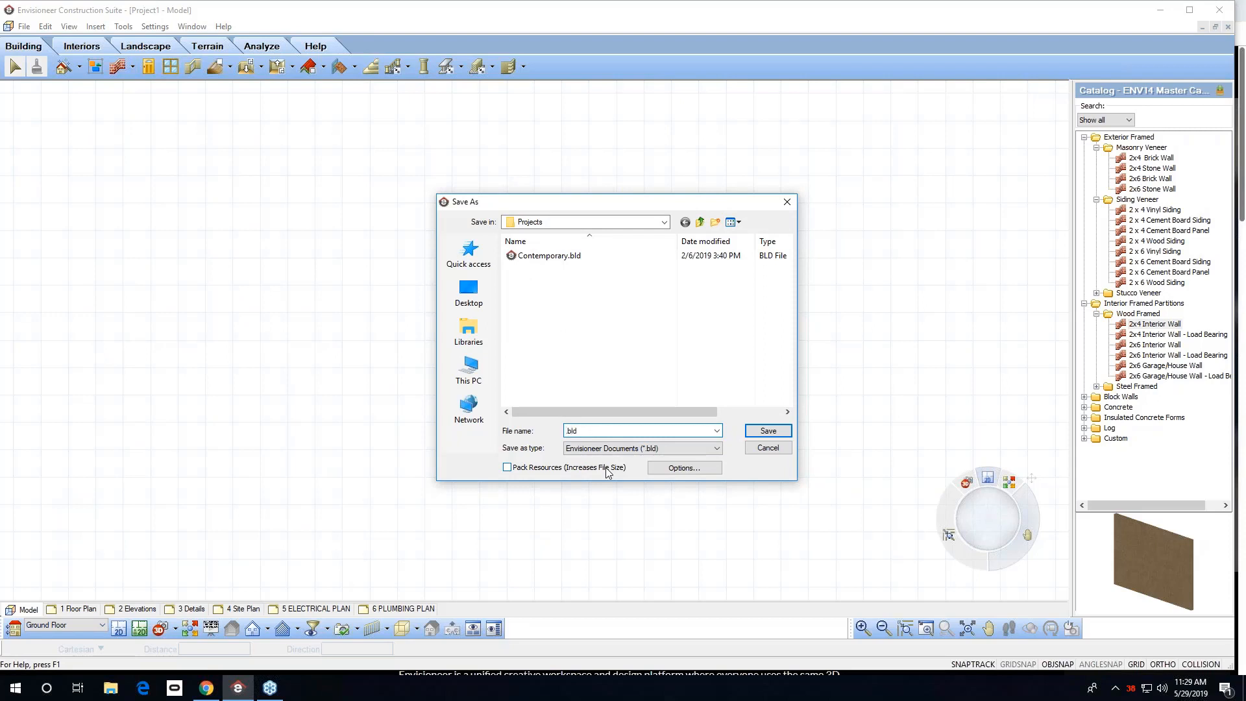
{"action": "type", "text": "BOBS-"}
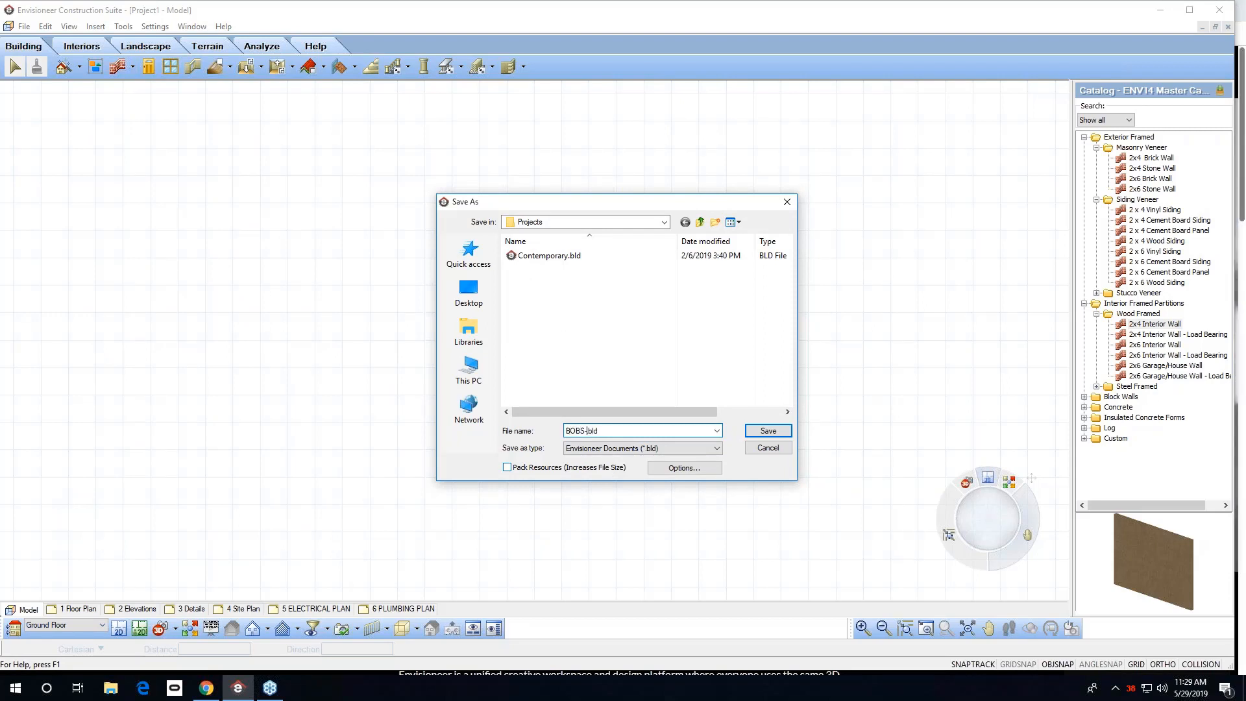
{"action": "type", "text": "TEMPLATE"}
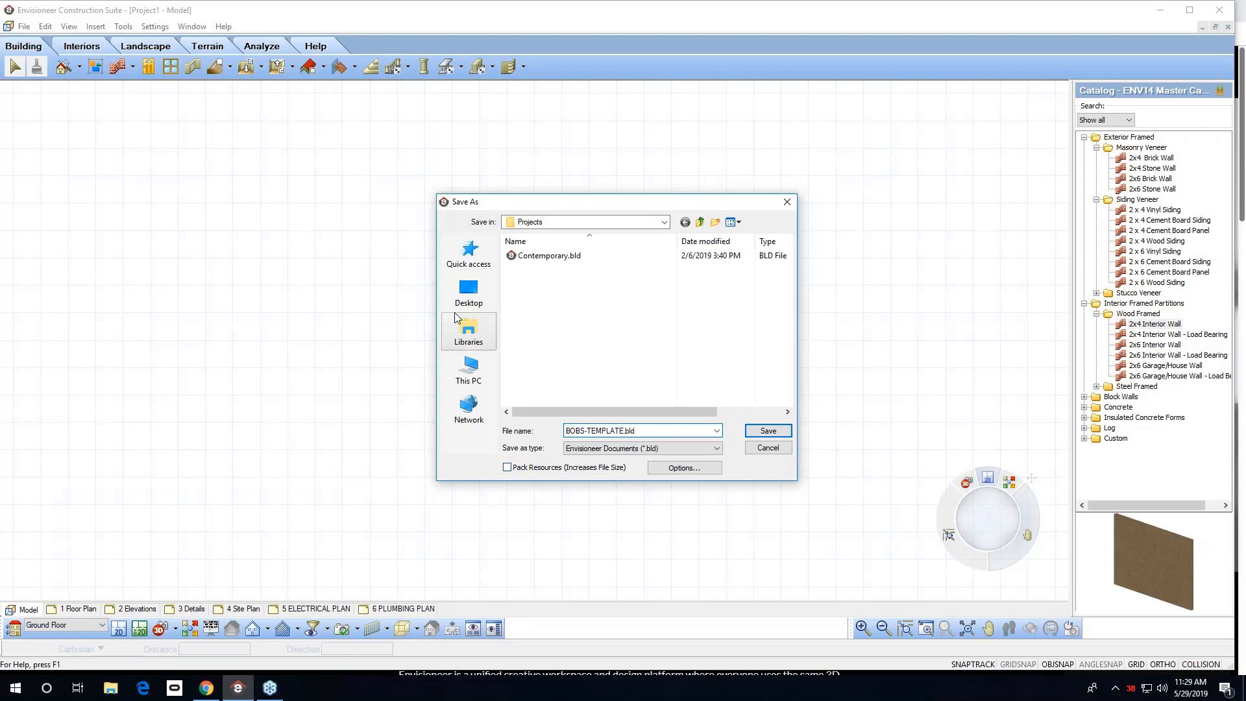
Browse the save location to Local Disk (C:) > ProgramData > Cadsoft > Envisioneer 14 > Templates.
{"action": "left_click", "coordinate": [664, 222]}
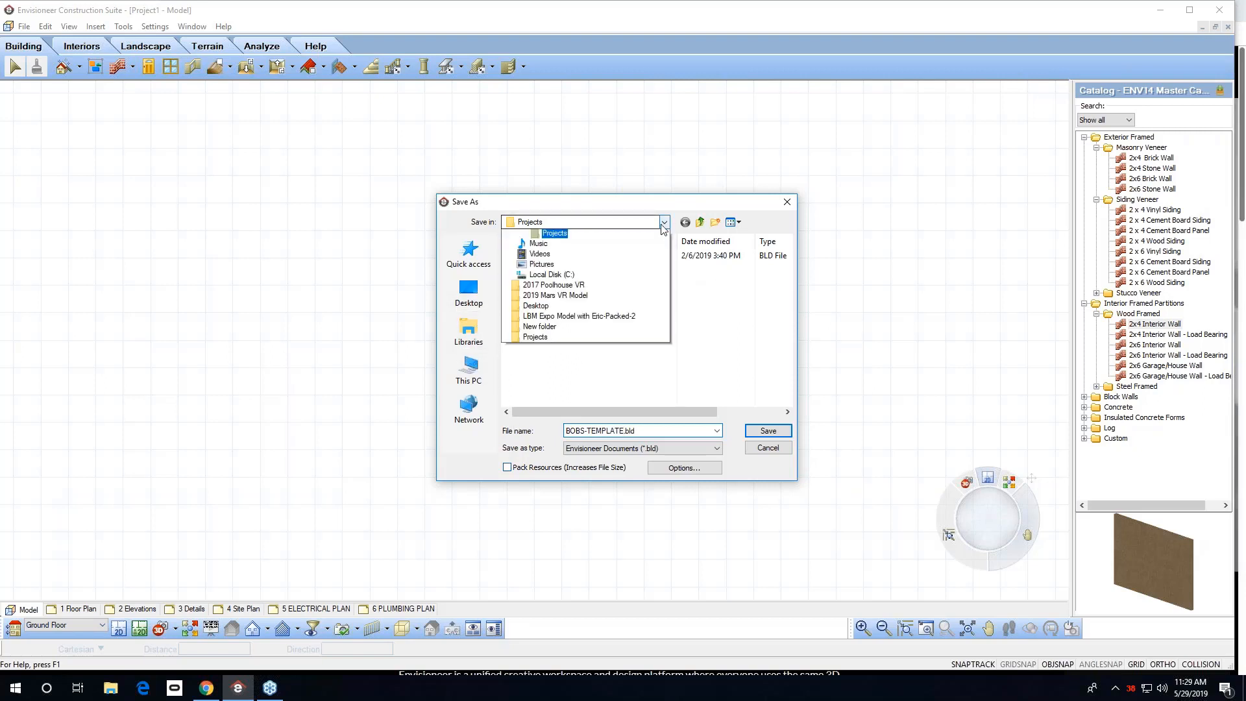
{"action": "left_click", "coordinate": [550, 379]}
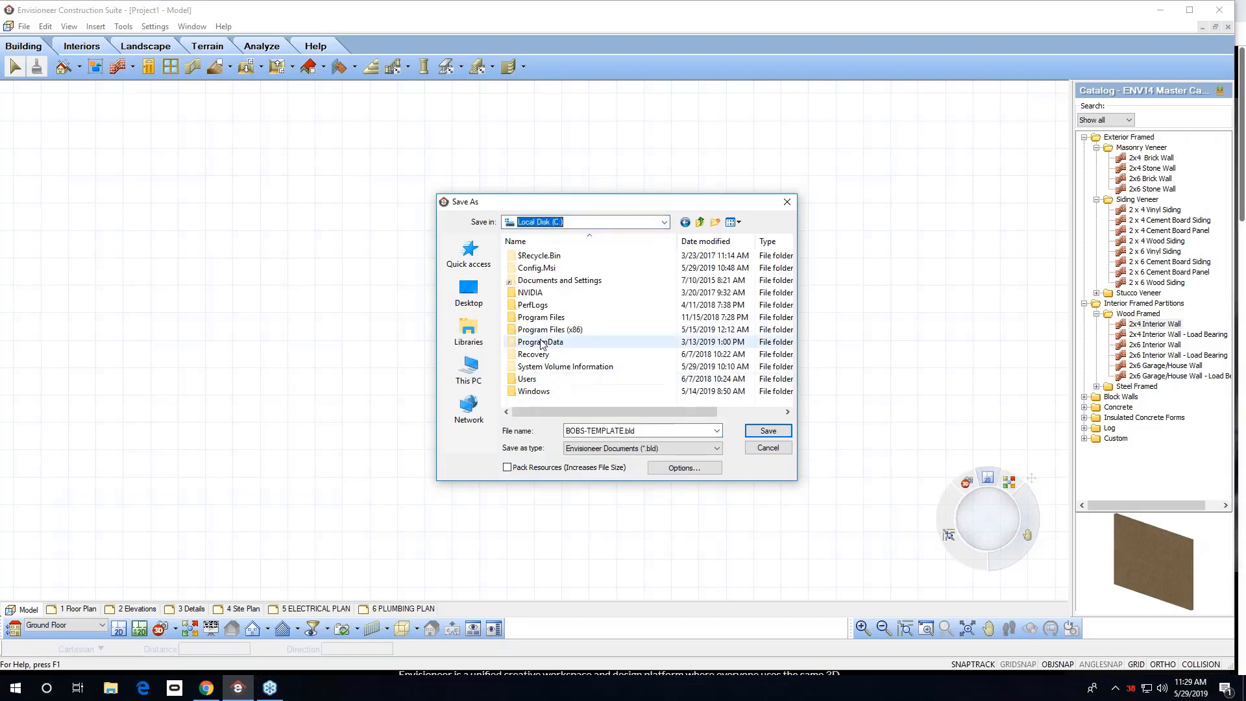
{"action": "double_click", "coordinate": [541, 342]}
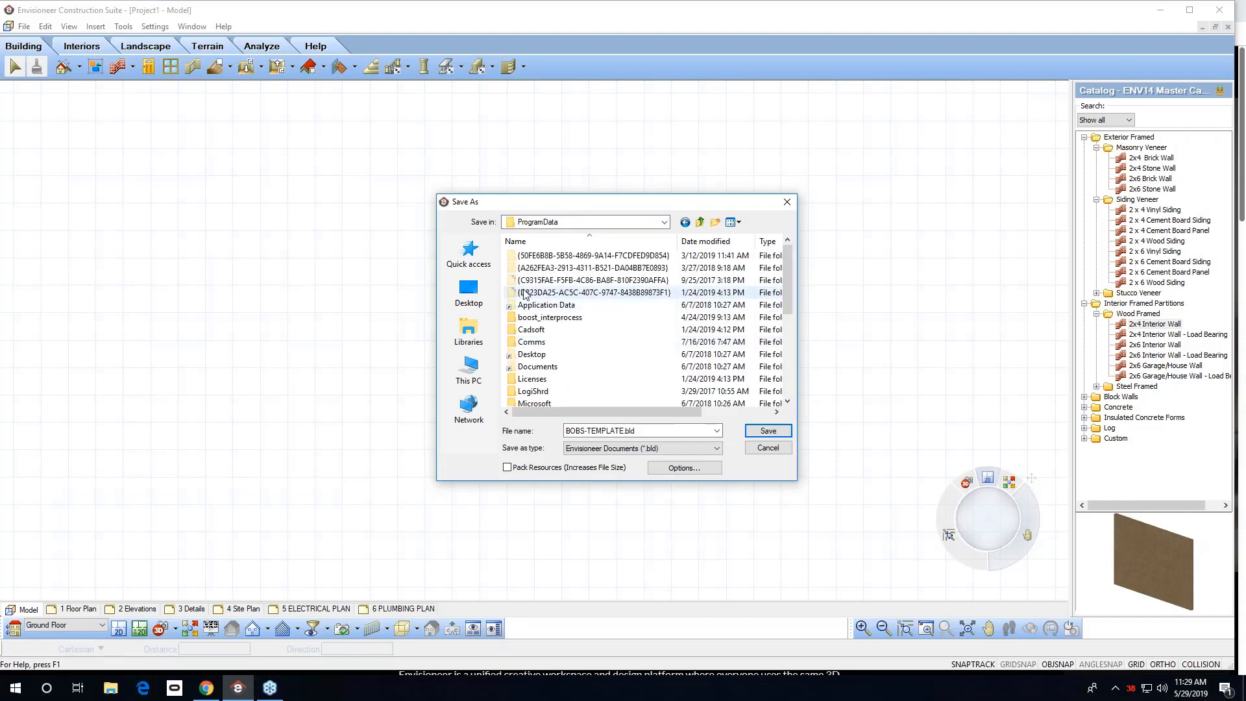
{"action": "double_click", "coordinate": [534, 330]}
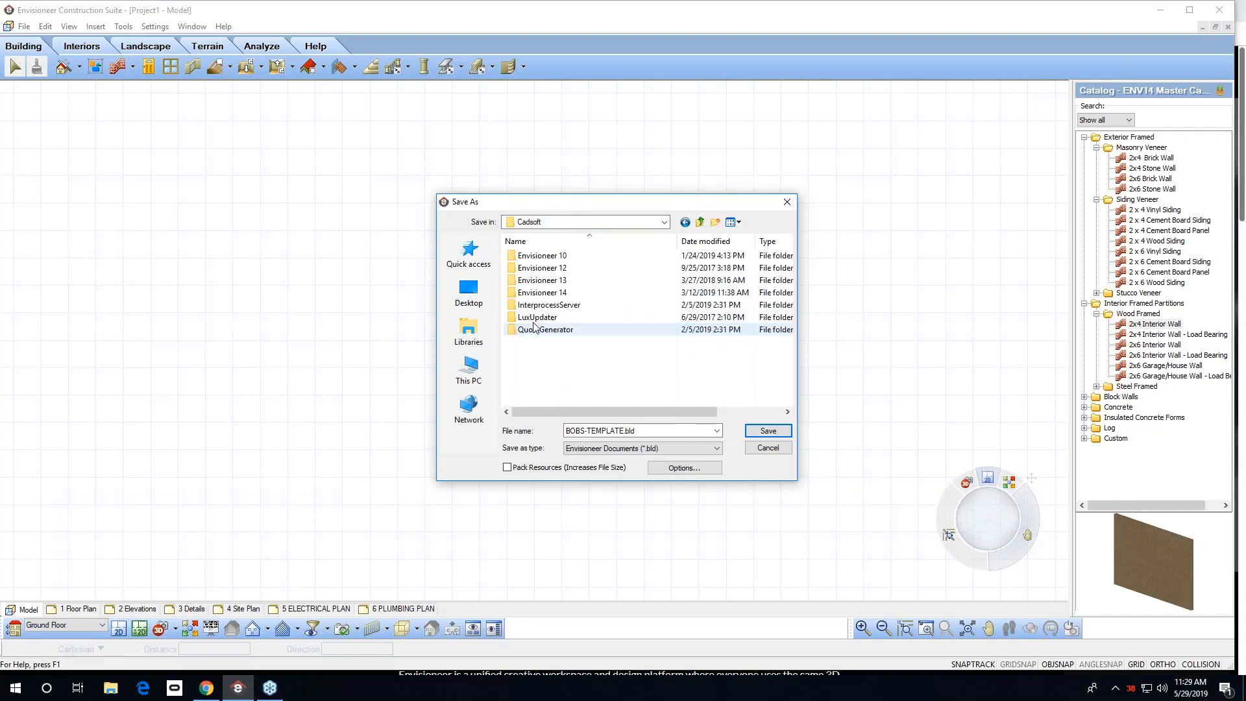
{"action": "double_click", "coordinate": [528, 292]}
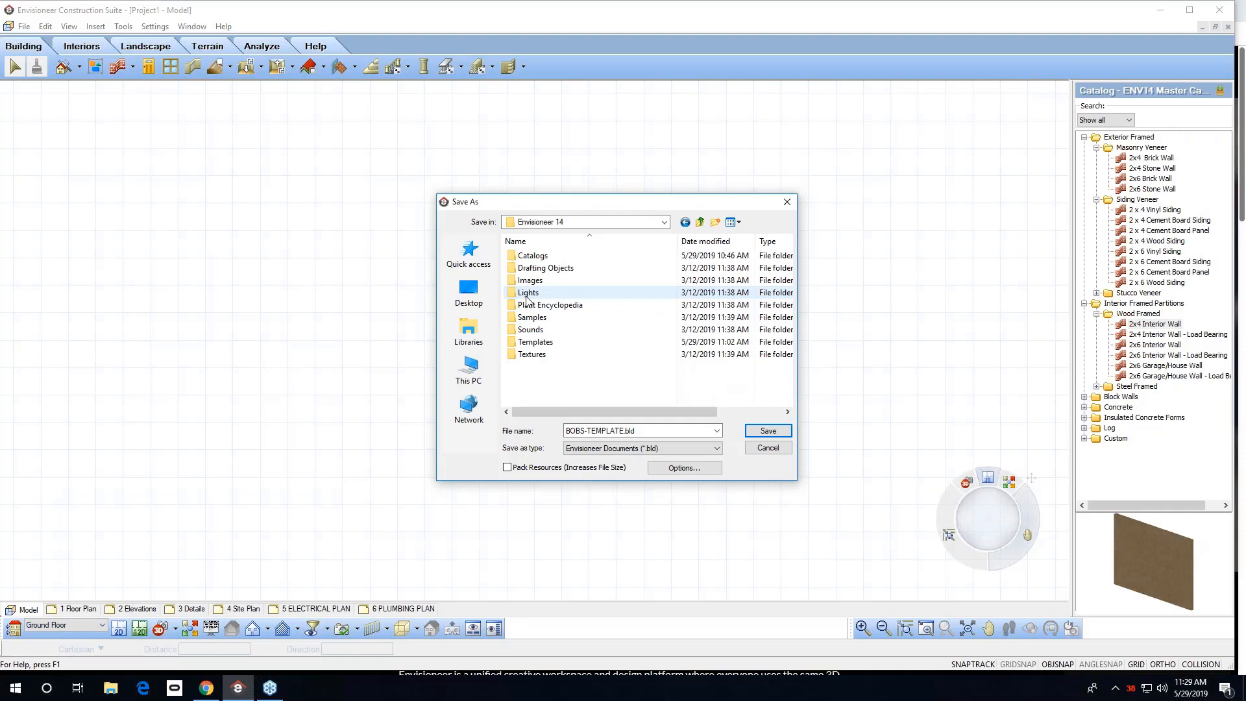
{"action": "left_click", "coordinate": [519, 346]}
{"action": "double_click", "coordinate": [517, 345]}
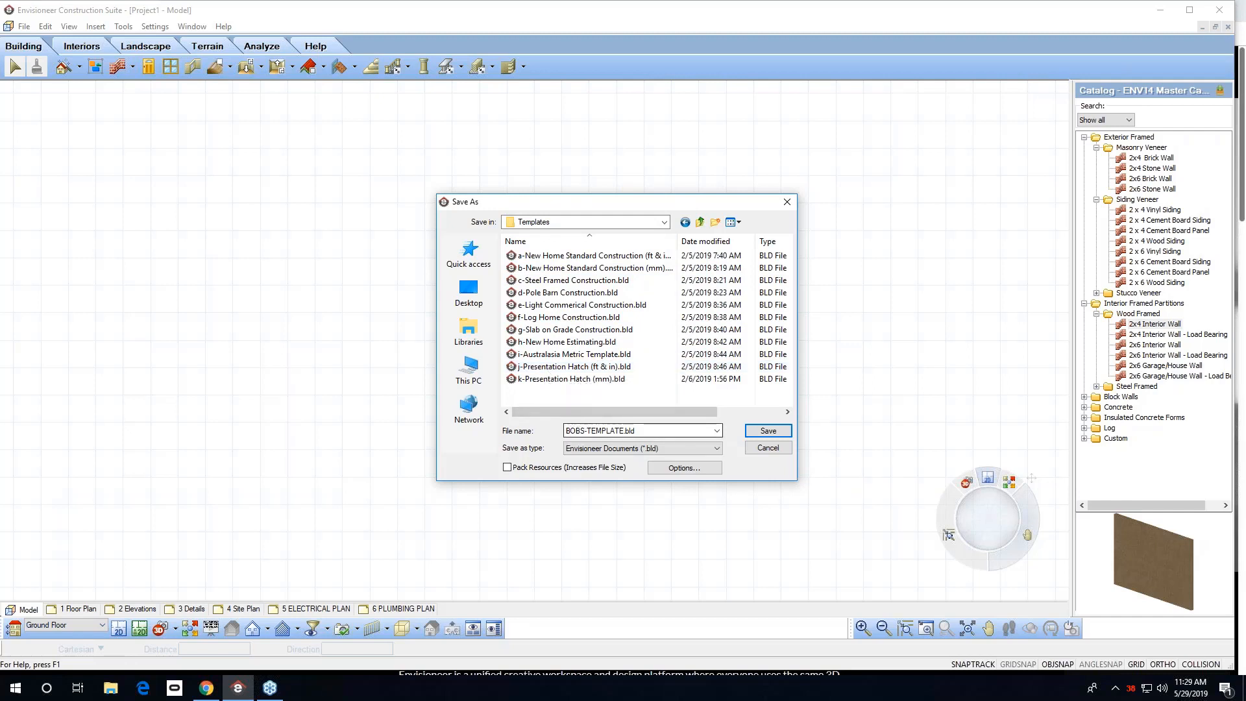
Prefix the file name with 1 so it reads 1 BOBS-TEMPLATE.bld.
{"action": "double_click", "coordinate": [566, 430]}
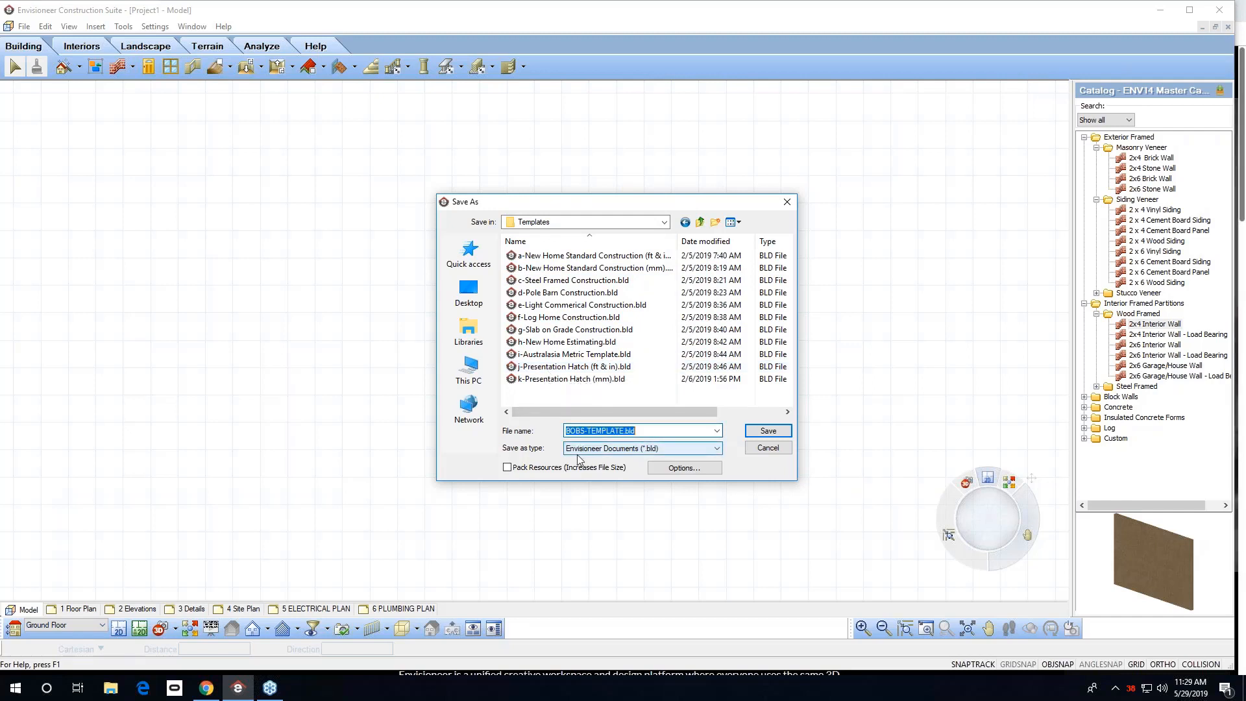
{"action": "left_click", "coordinate": [572, 432]}
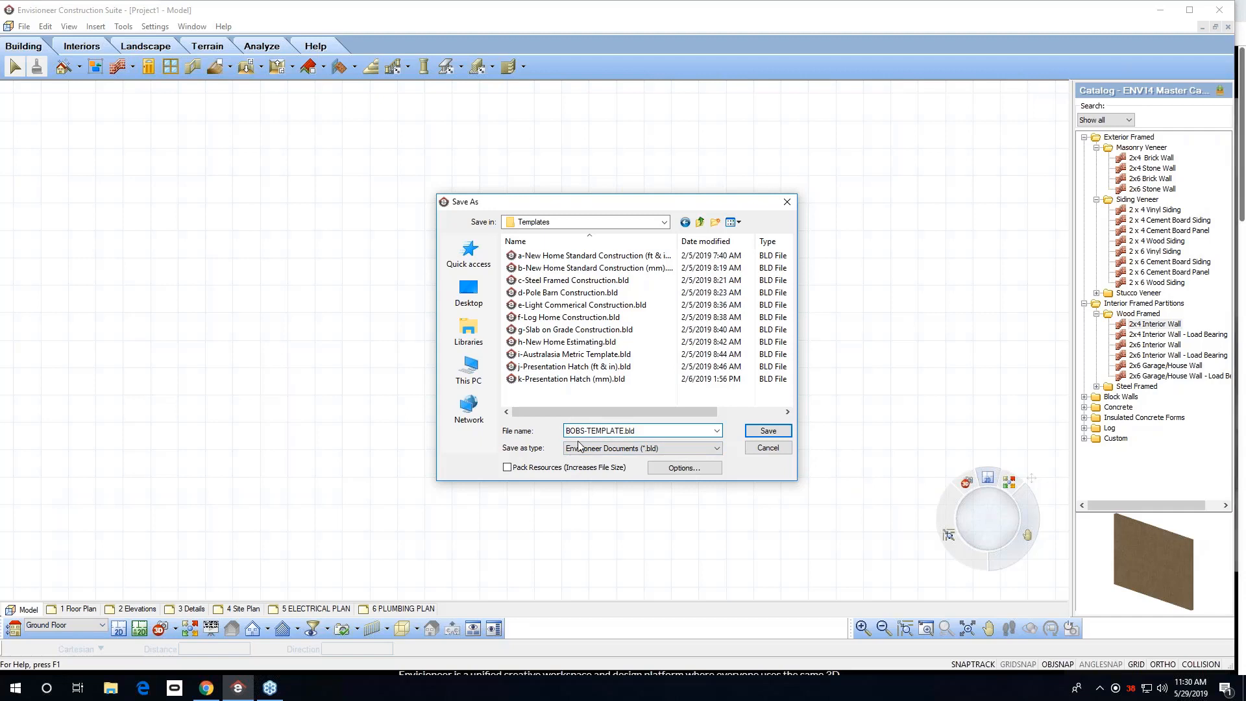
{"action": "type", "text": "1"}
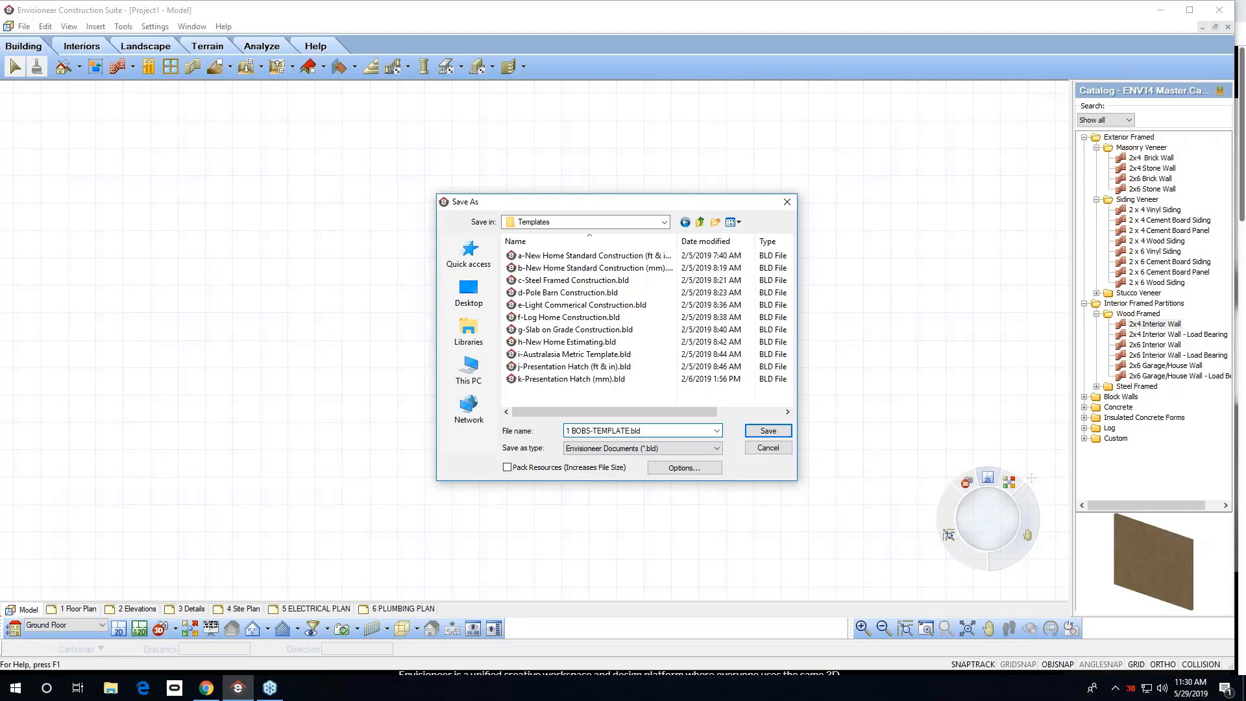
In the save options, attach the image file as thumbnail, replace the first note line with BOBS TEMPLATE, and save.
{"action": "left_click", "coordinate": [683, 472]}
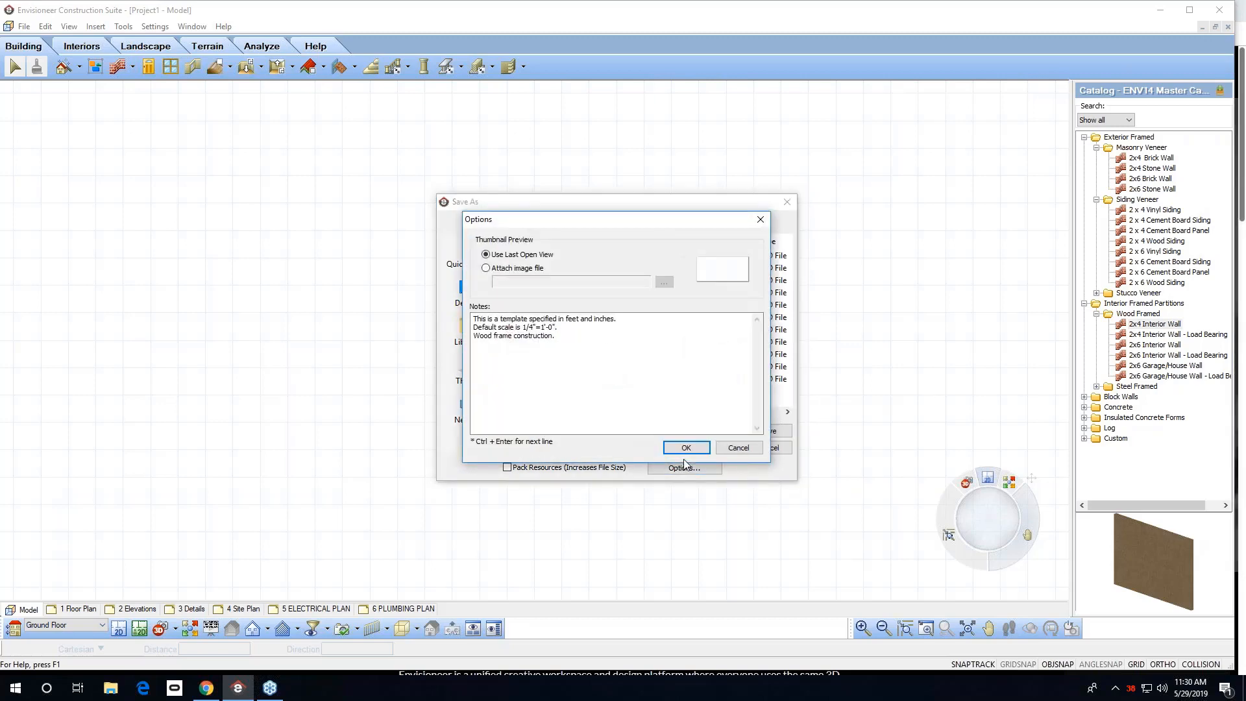
{"action": "left_click", "coordinate": [485, 268]}
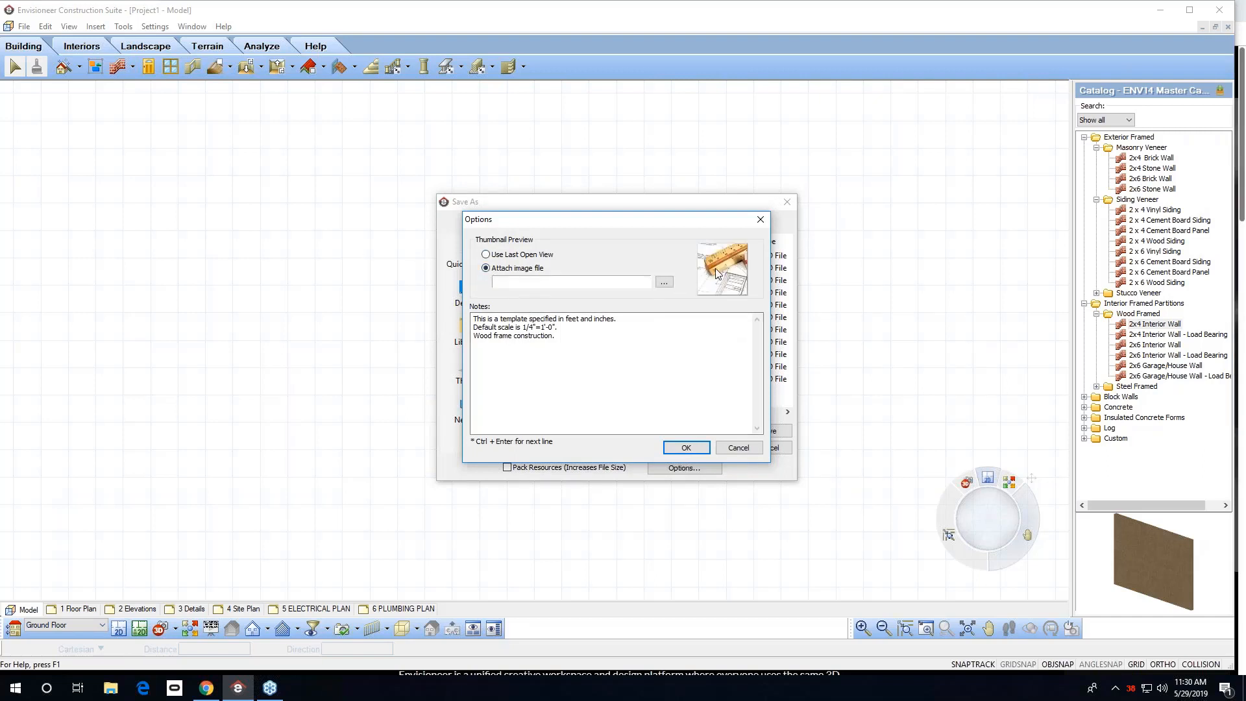
{"action": "left_click", "coordinate": [580, 344]}
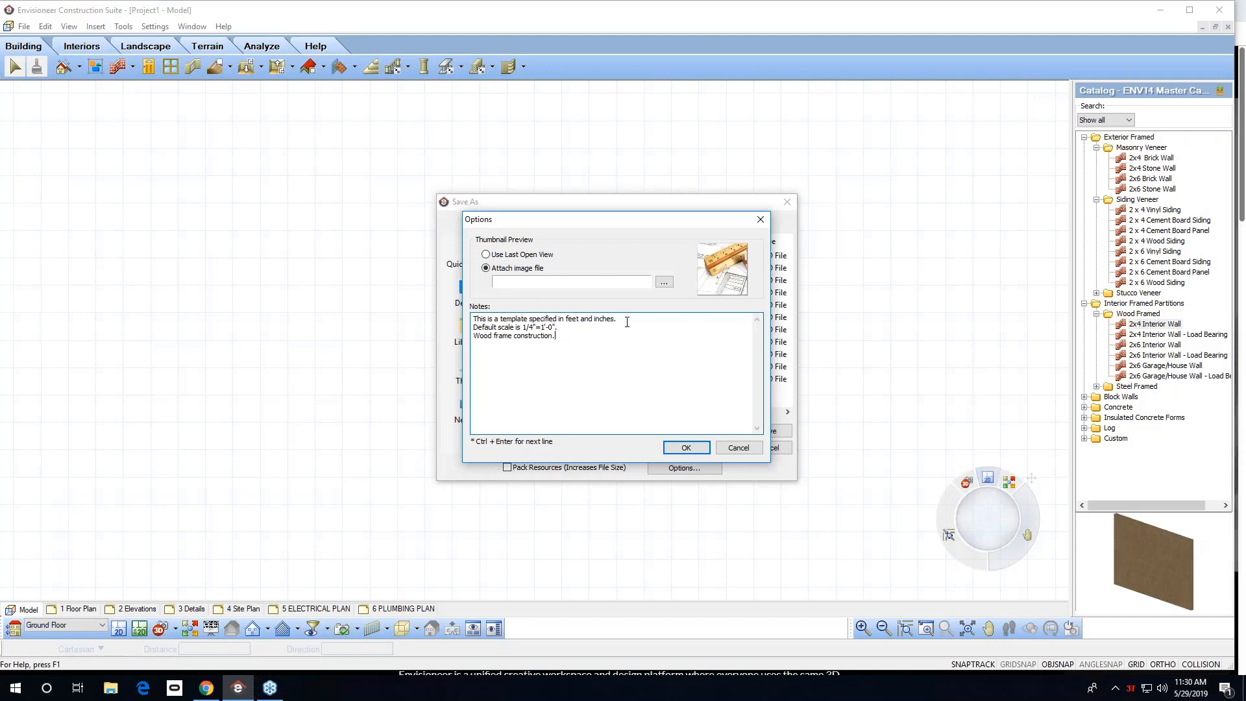
{"action": "left_click_drag", "start_coordinate": [598, 324], "coordinate": [436, 308]}
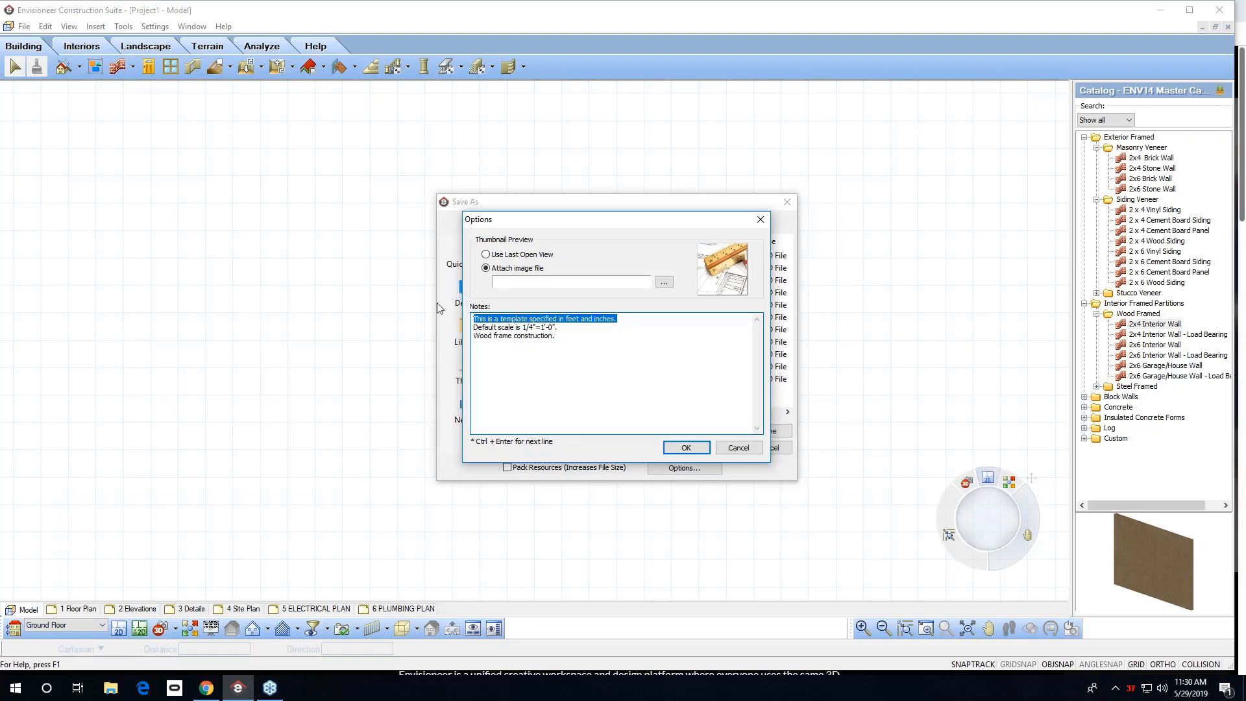
{"action": "type", "text": "BOBS TEMPLATE"}
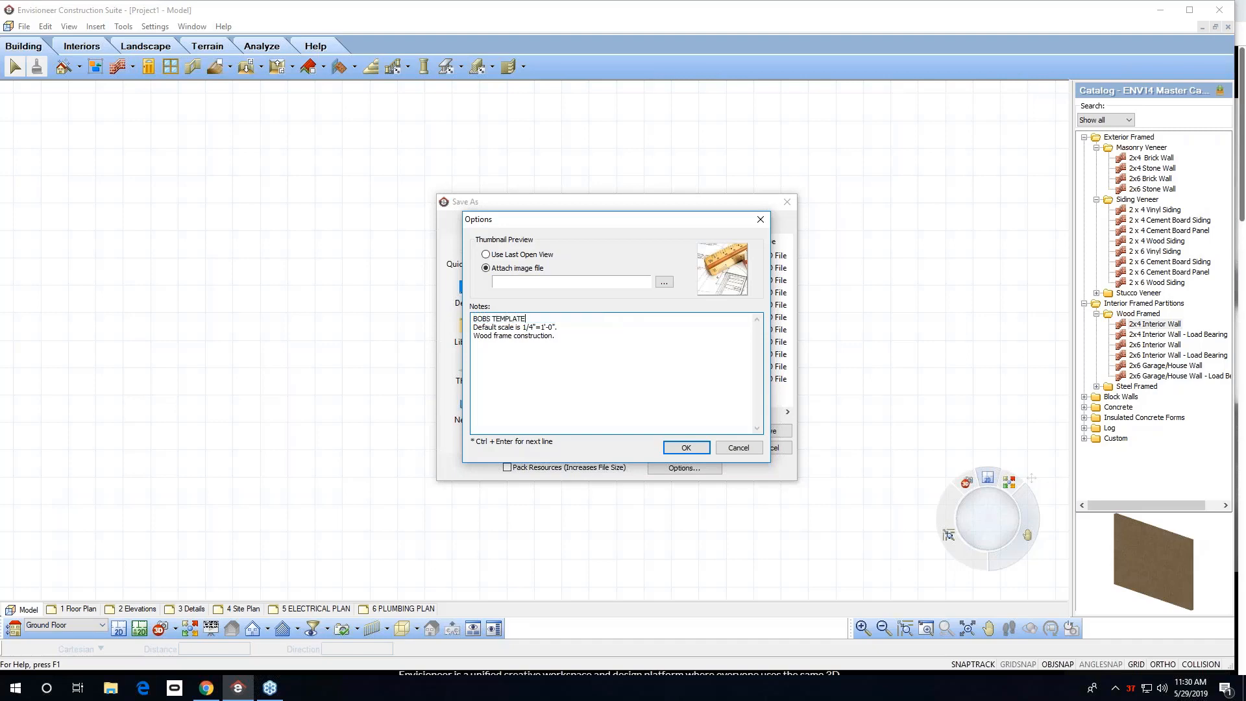
{"action": "left_click", "coordinate": [686, 447]}
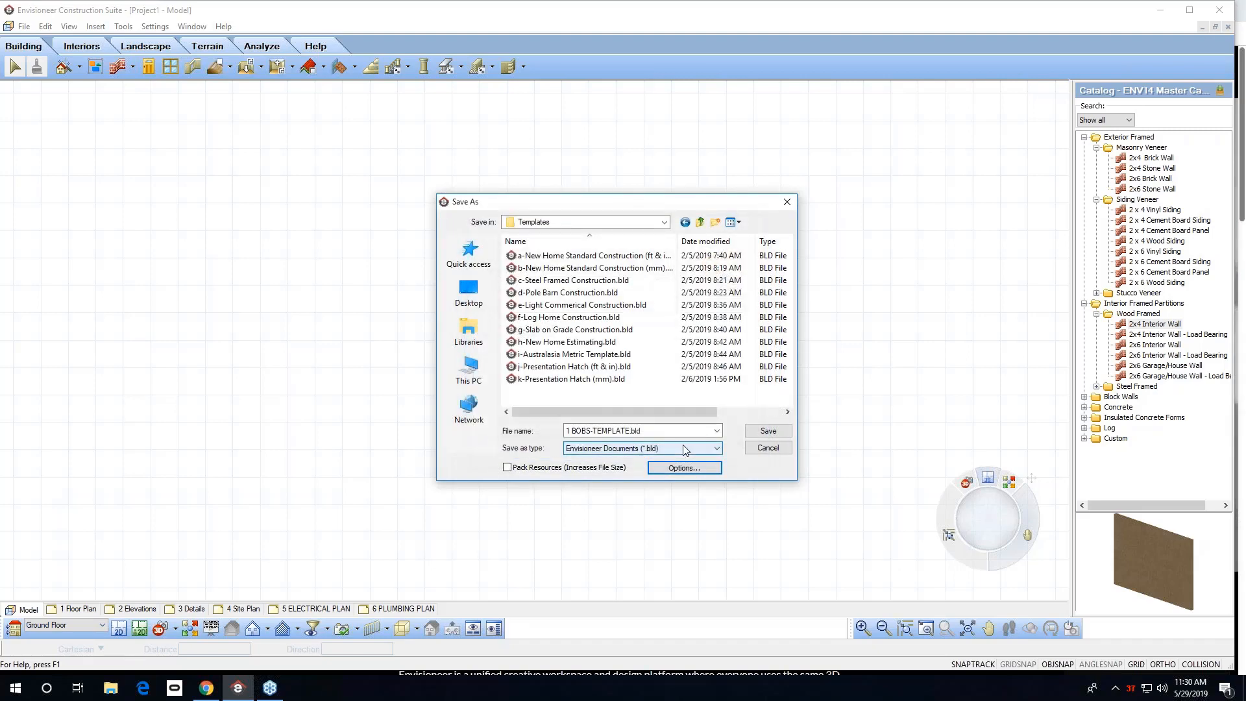
{"action": "left_click", "coordinate": [754, 430]}
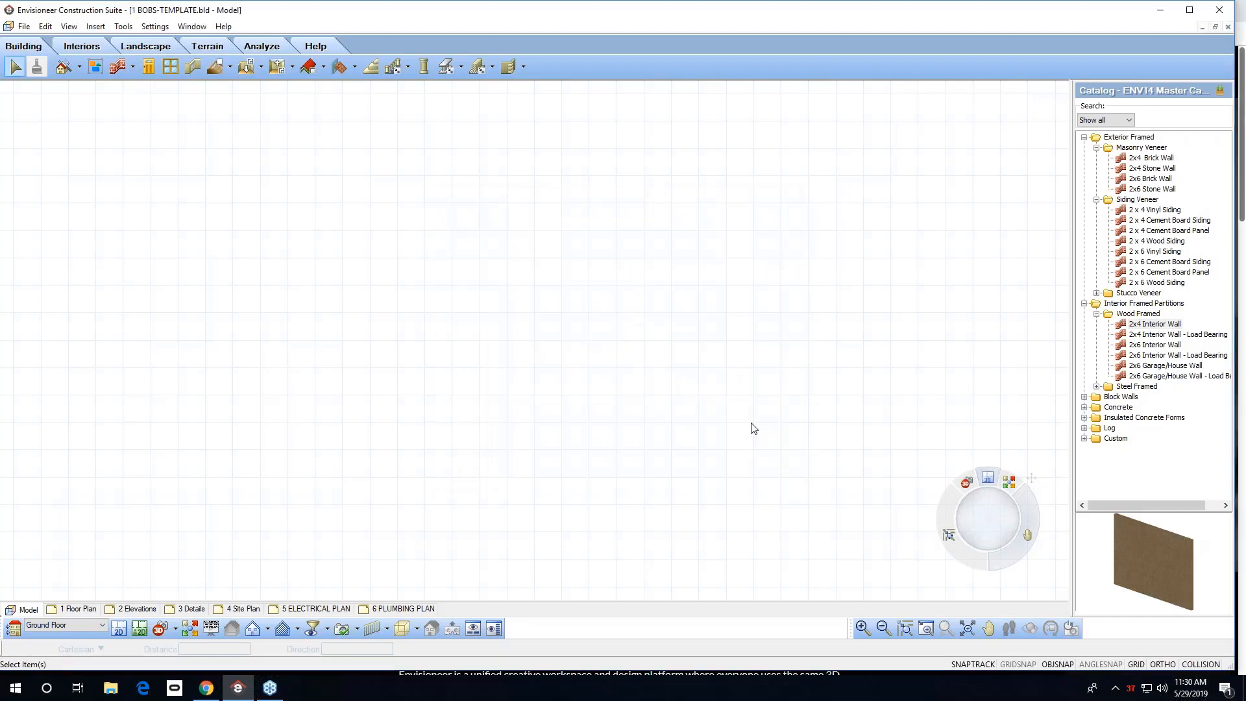
Save and close the template project.
{"action": "left_click", "coordinate": [24, 31]}
{"action": "left_click", "coordinate": [56, 108]}
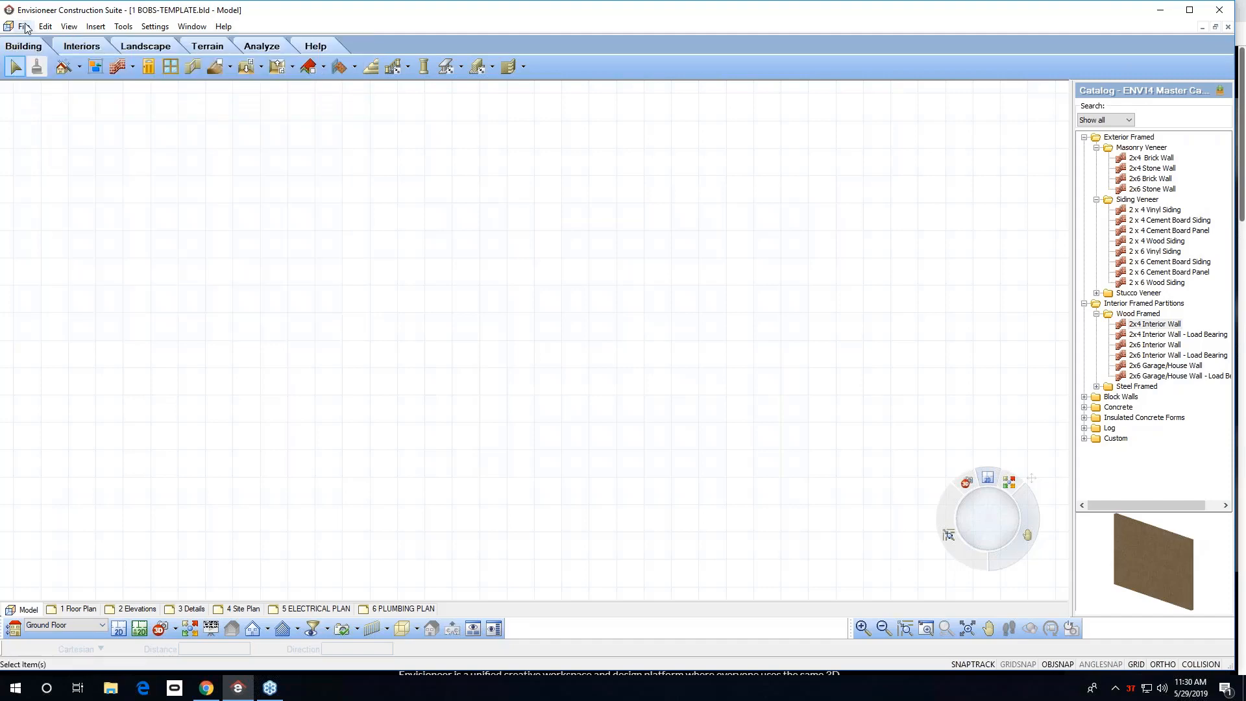
{"action": "left_click", "coordinate": [26, 27]}
{"action": "left_click", "coordinate": [68, 88]}
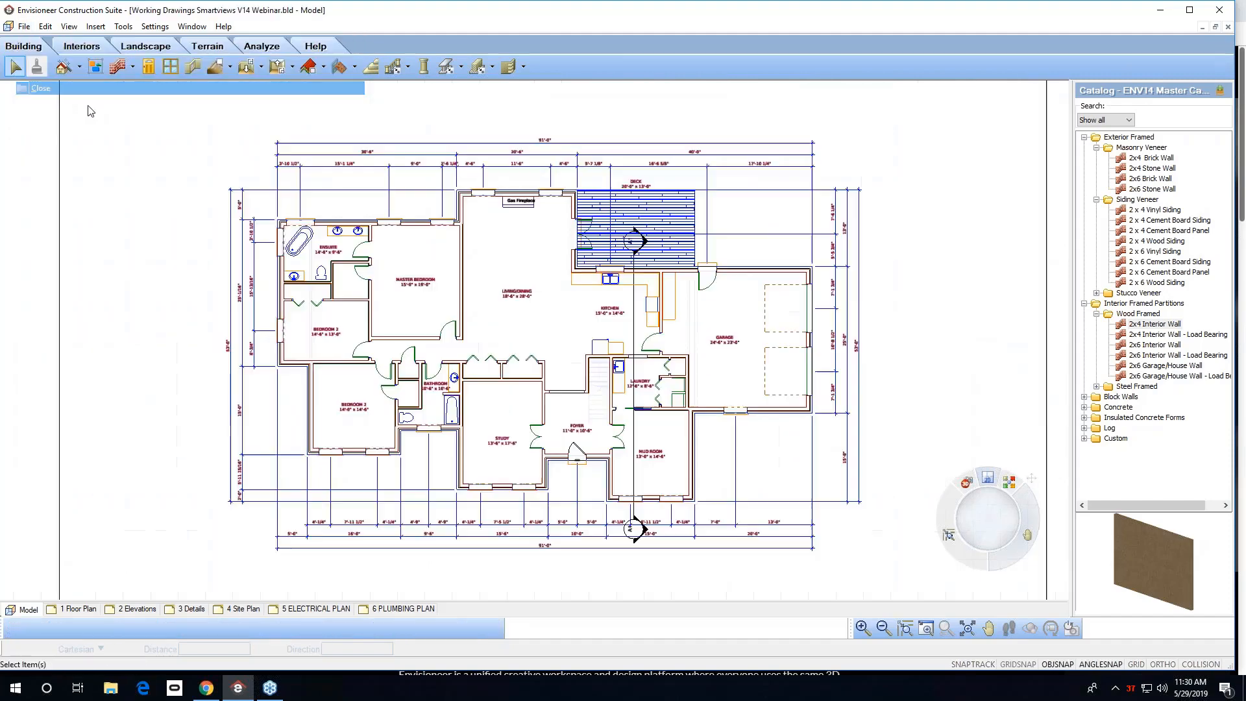
Create a new project from the 1 BOBS-TEMPLATE template.
{"action": "left_click", "coordinate": [23, 26]}
{"action": "left_click", "coordinate": [39, 39]}
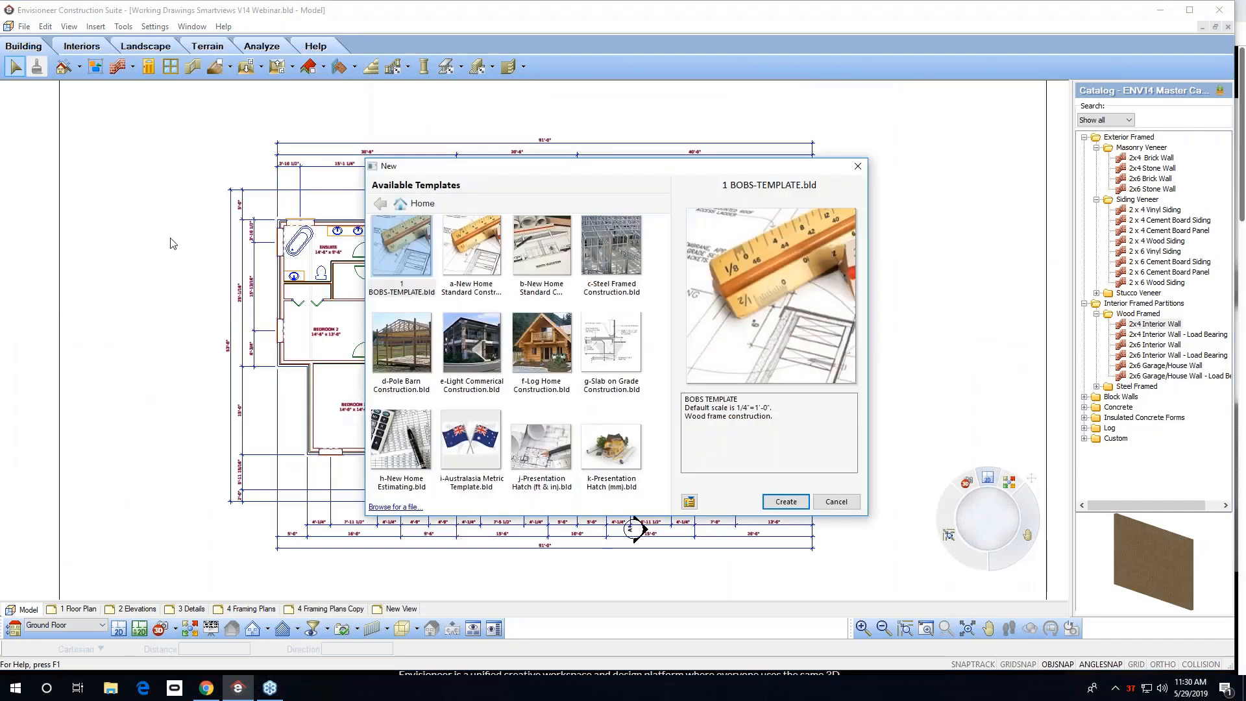
{"action": "left_click", "coordinate": [402, 260]}
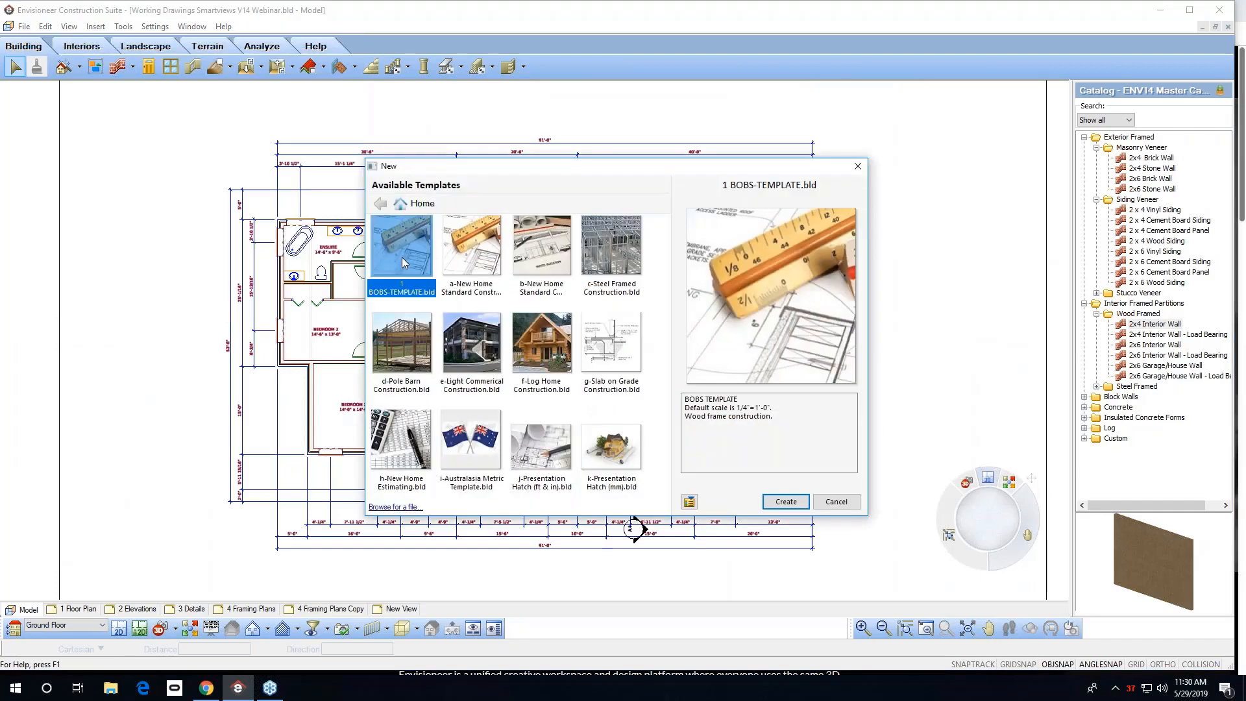
{"action": "left_click", "coordinate": [787, 503]}
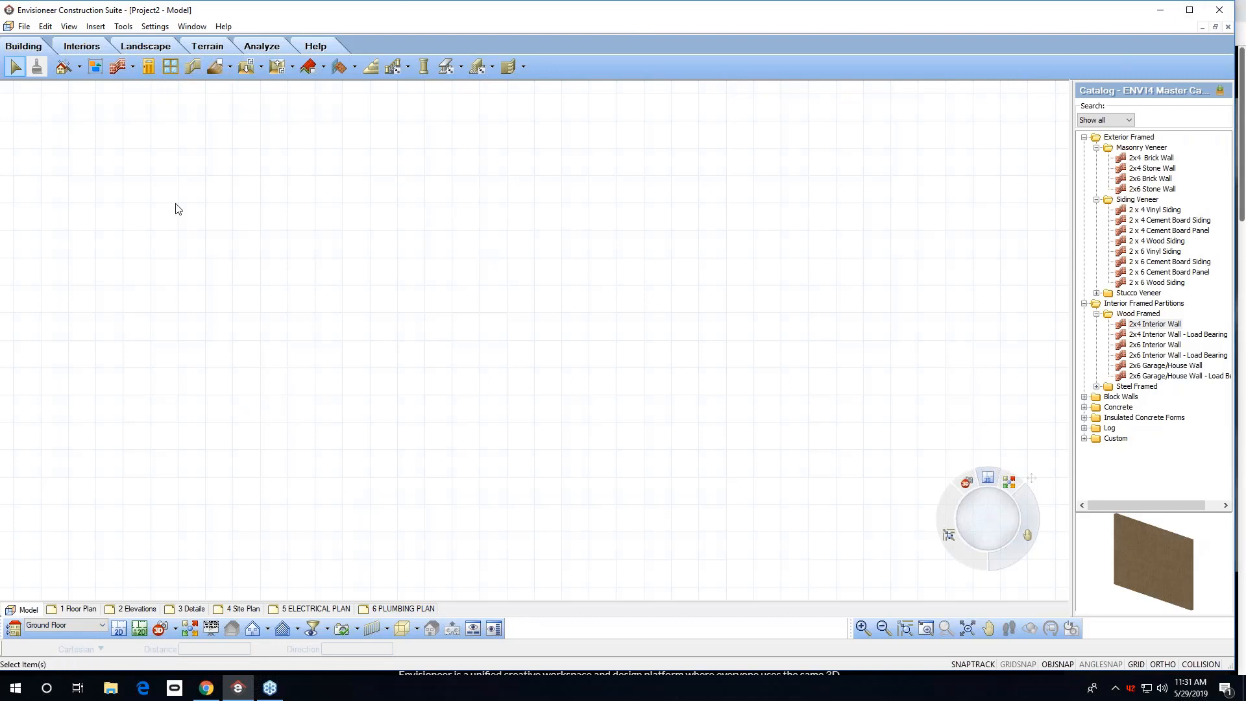
Switch to the Working Drawings 1 Floor Plan sheet, define a new SmartView and open its View Filter.
{"action": "left_click", "coordinate": [192, 27]}
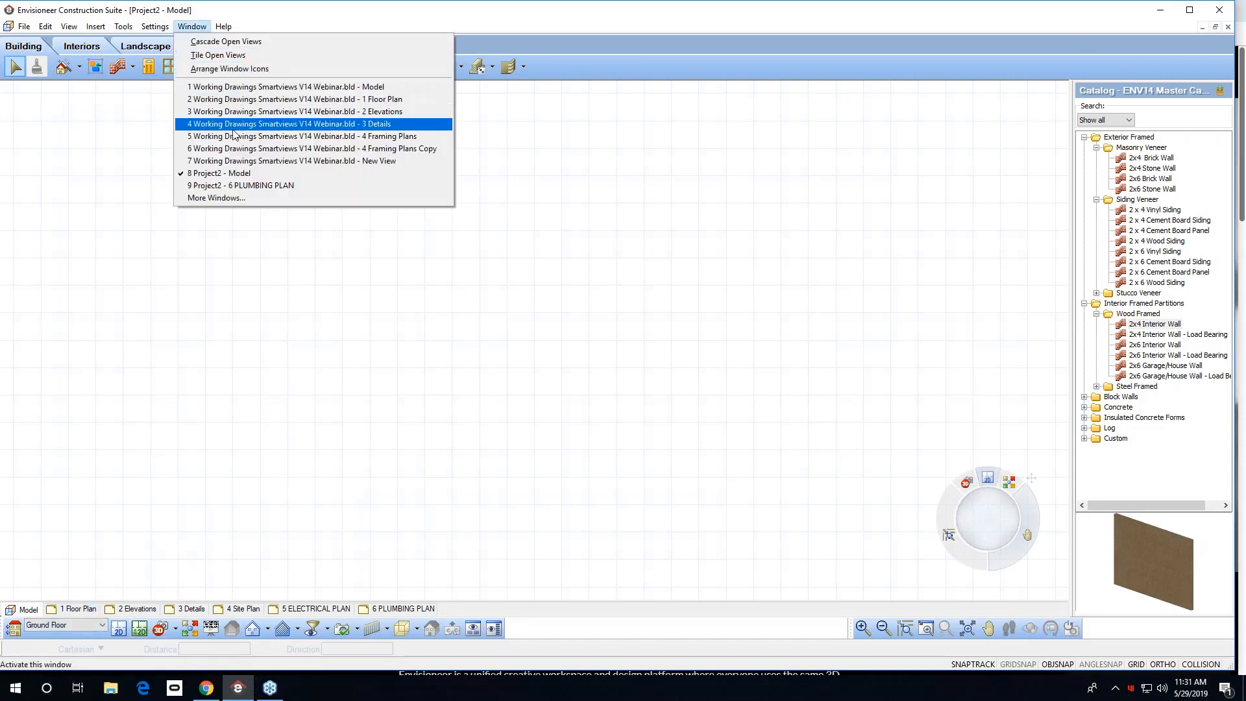
{"action": "left_click", "coordinate": [263, 99]}
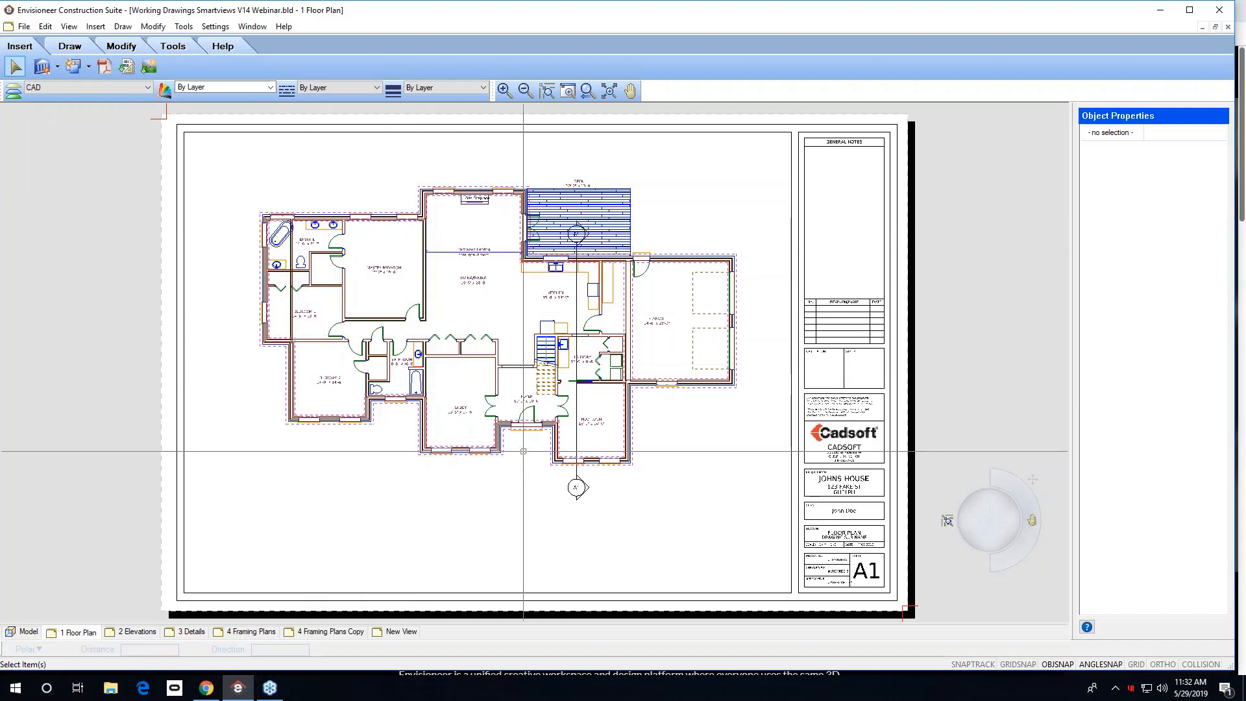
{"action": "left_click", "coordinate": [57, 66]}
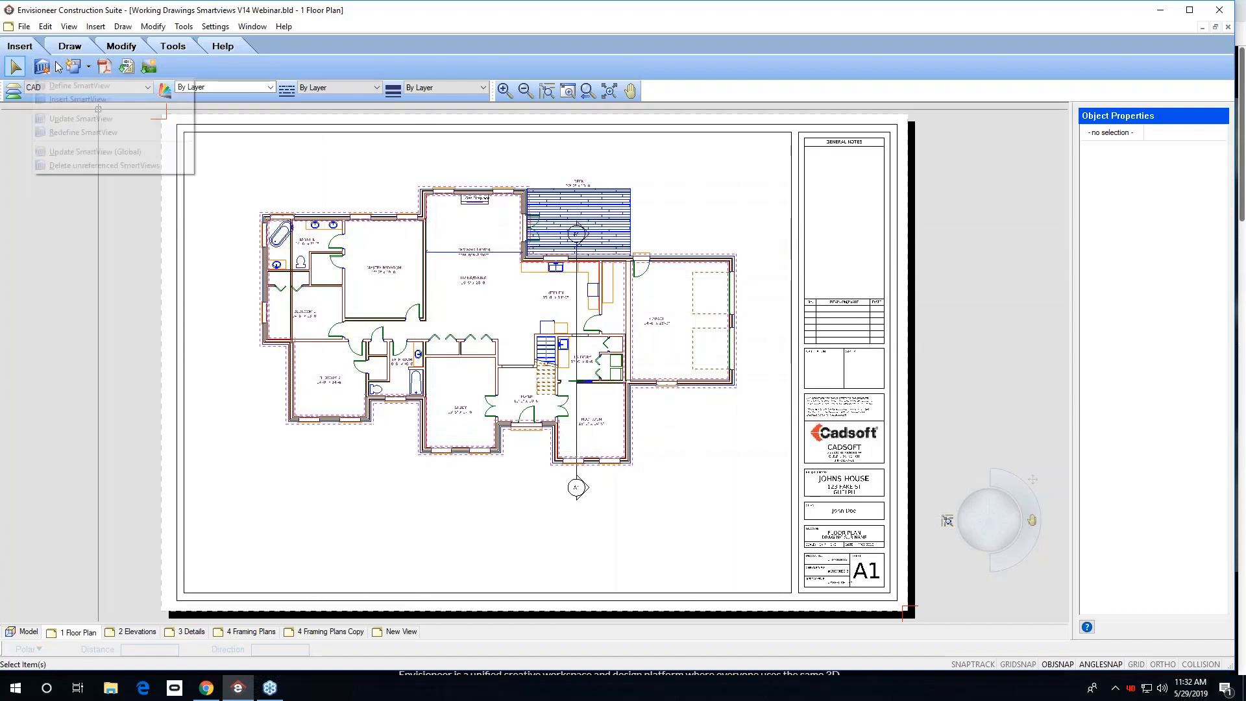
{"action": "left_click", "coordinate": [81, 86]}
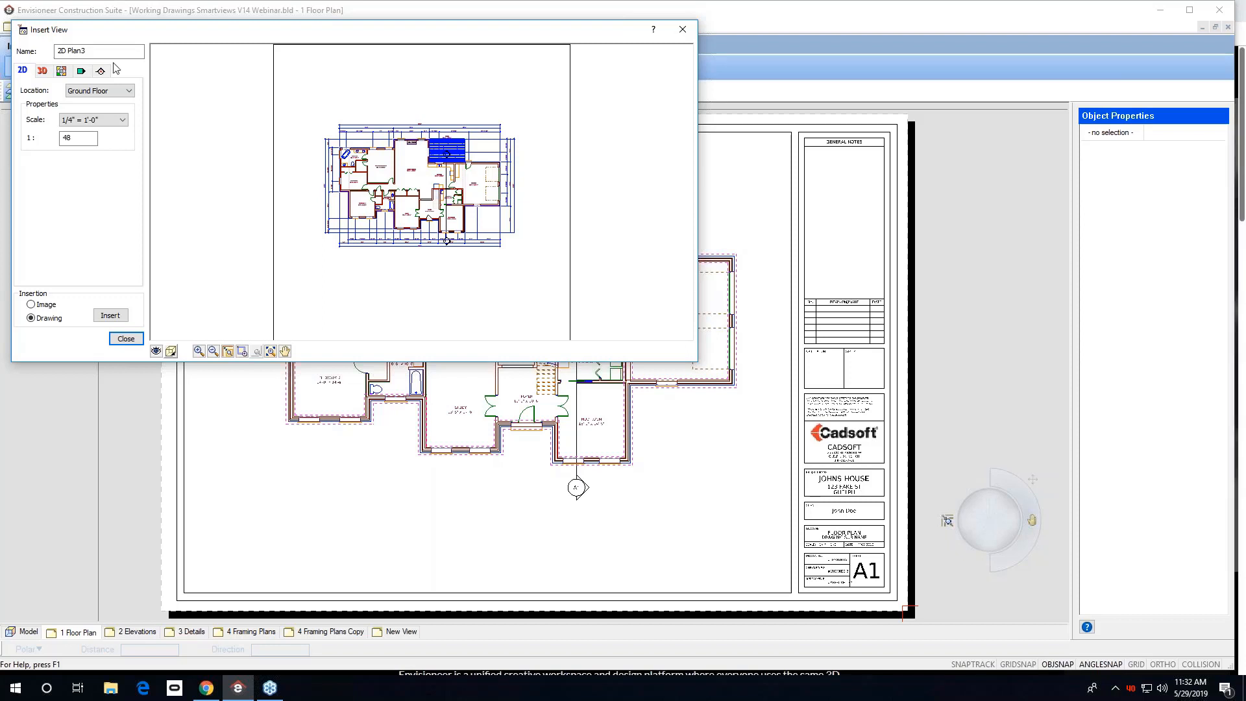
{"action": "left_click", "coordinate": [156, 352]}
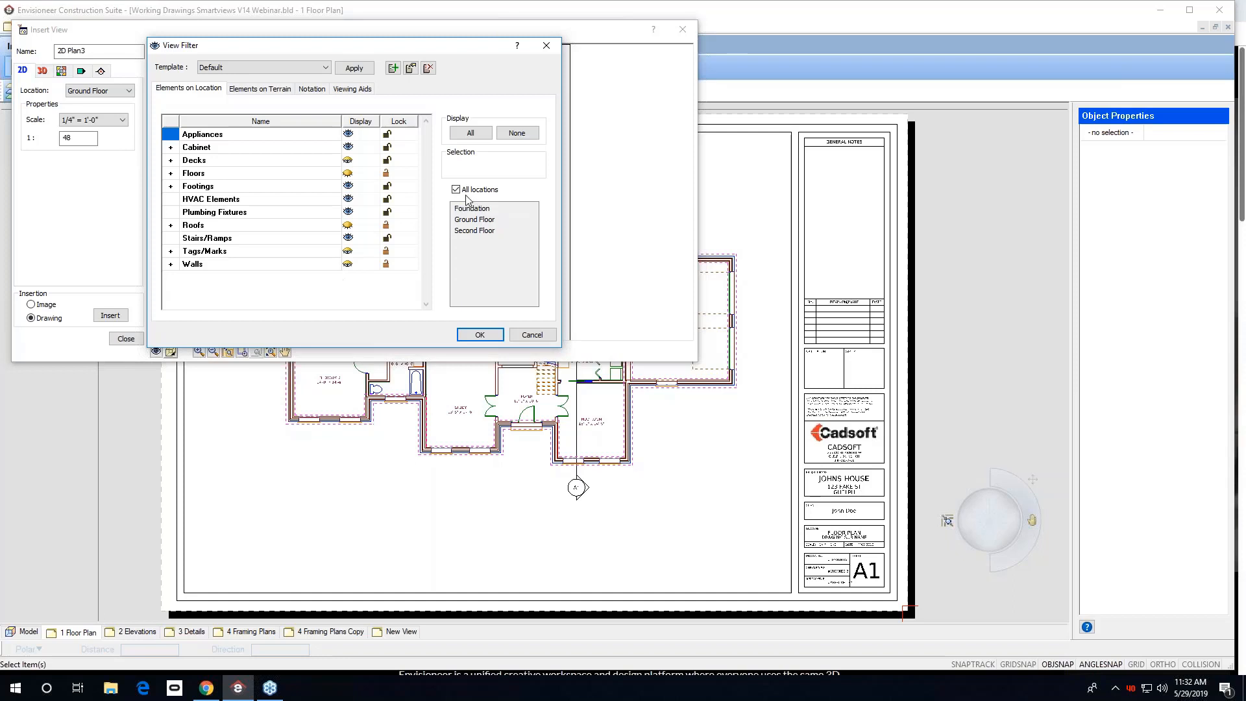
In the View Filter, limit display to the Foundation location, hide all its elements, and select Ground Floor.
{"action": "left_click", "coordinate": [457, 189]}
{"action": "left_click", "coordinate": [471, 209]}
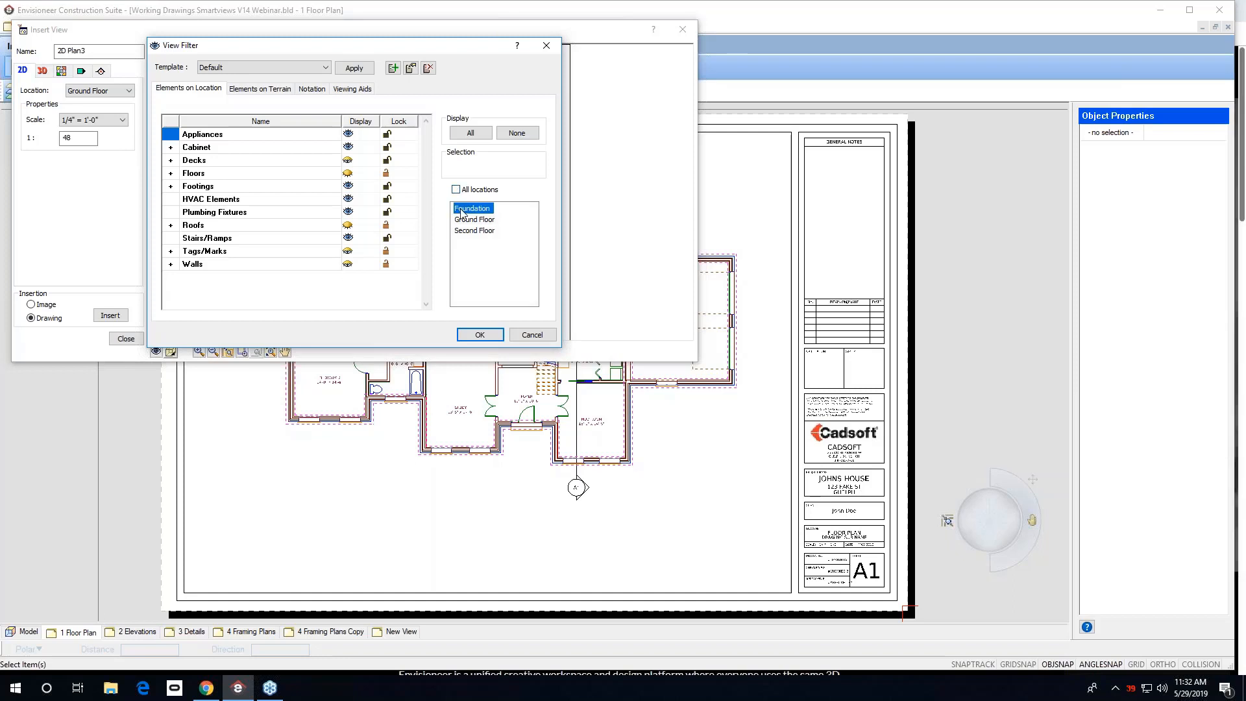
{"action": "left_click", "coordinate": [518, 134]}
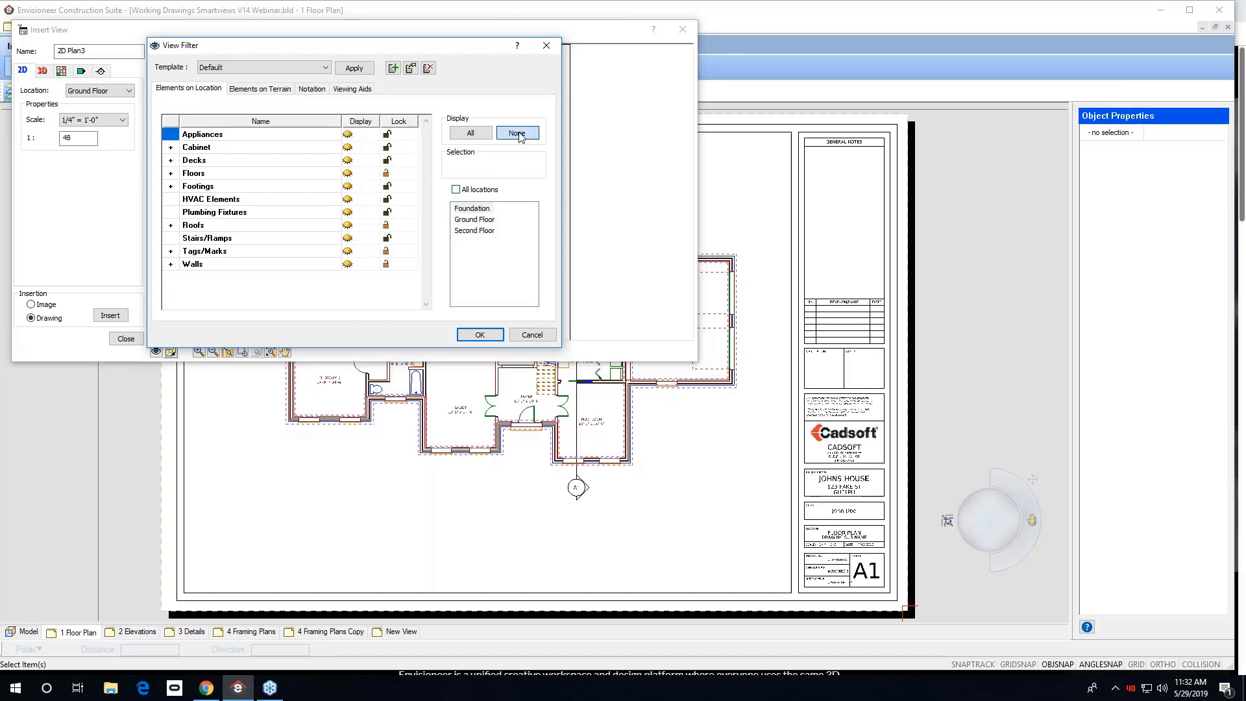
{"action": "left_click", "coordinate": [481, 221]}
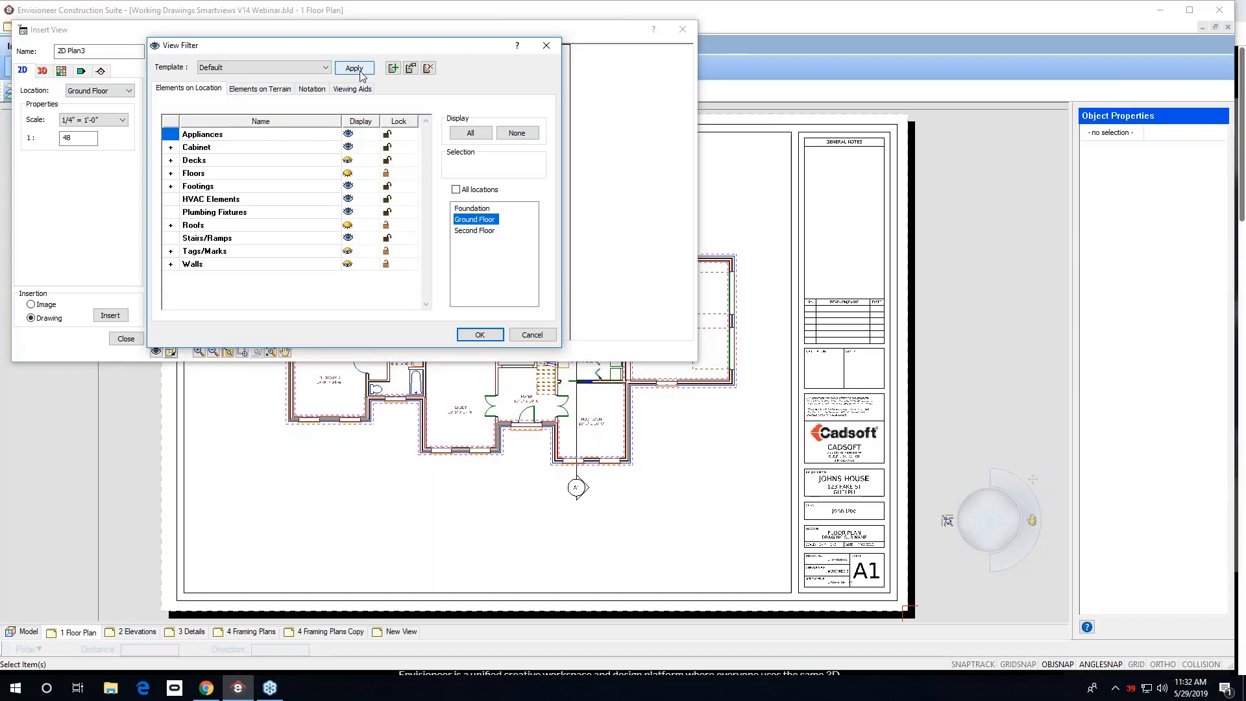
Browse the view filter templates and the new-template dialog, then cancel and close the Insert View dialog.
{"action": "left_click", "coordinate": [327, 68]}
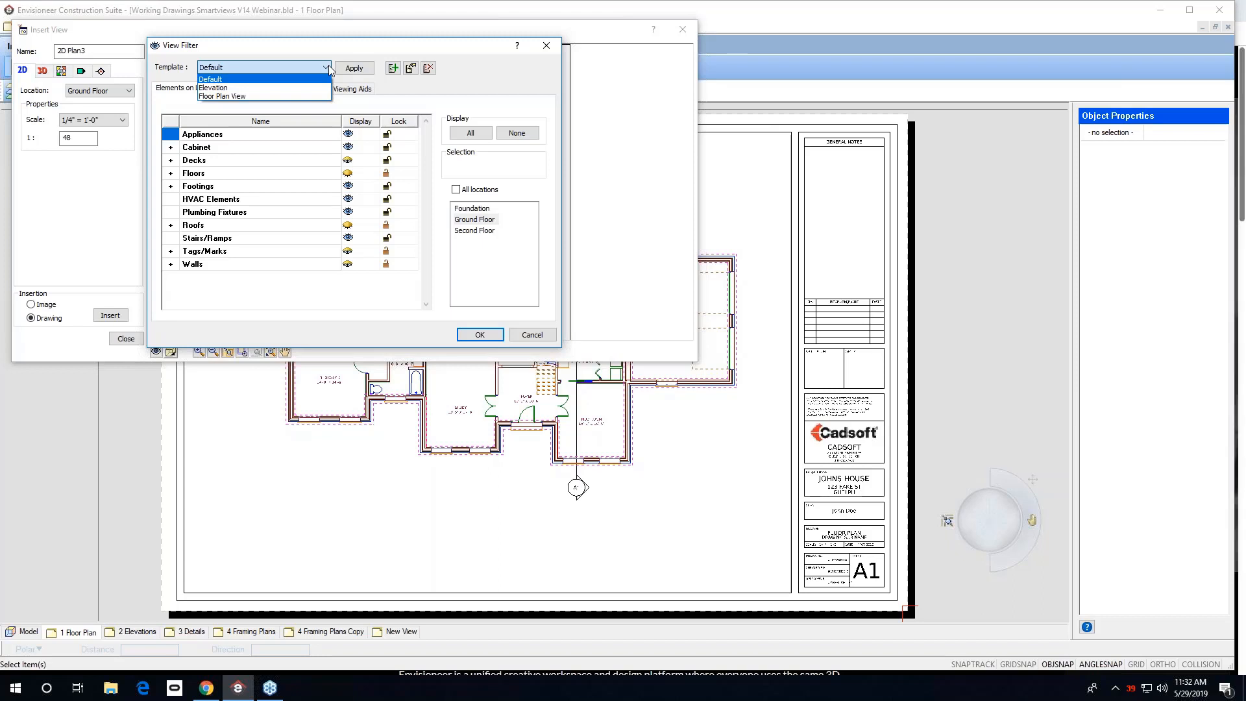
{"action": "left_click", "coordinate": [393, 69]}
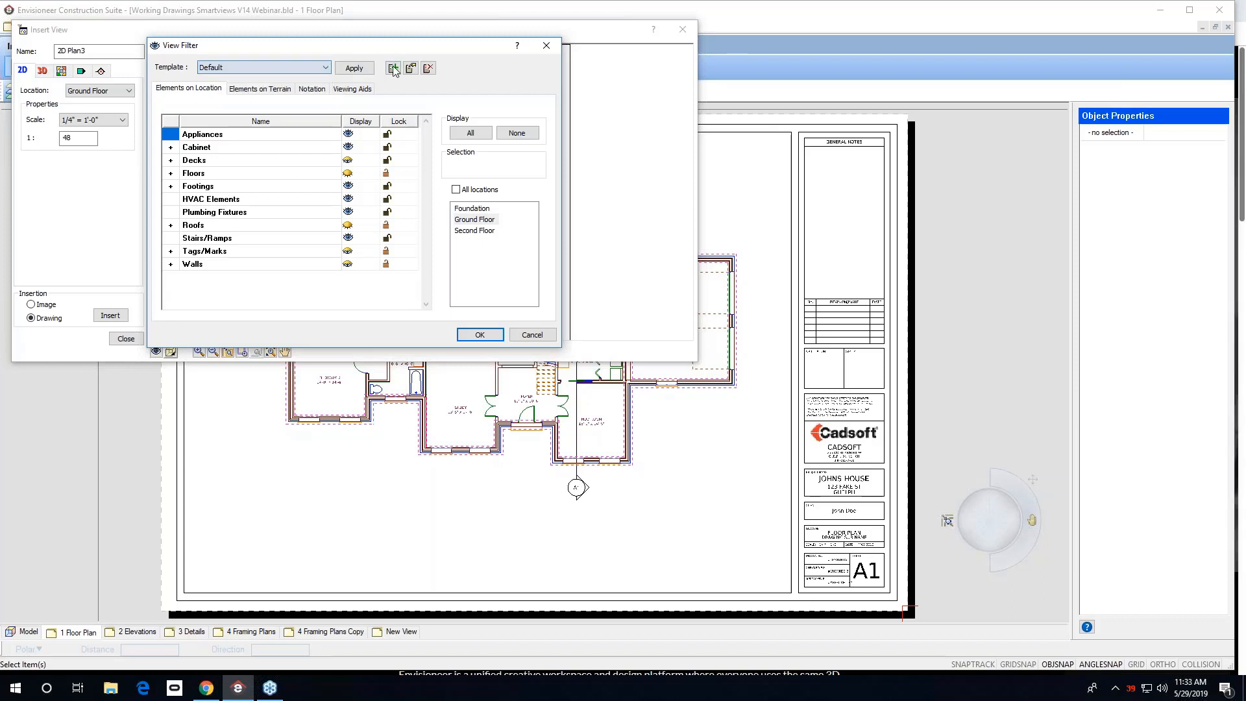
{"action": "left_click", "coordinate": [393, 68]}
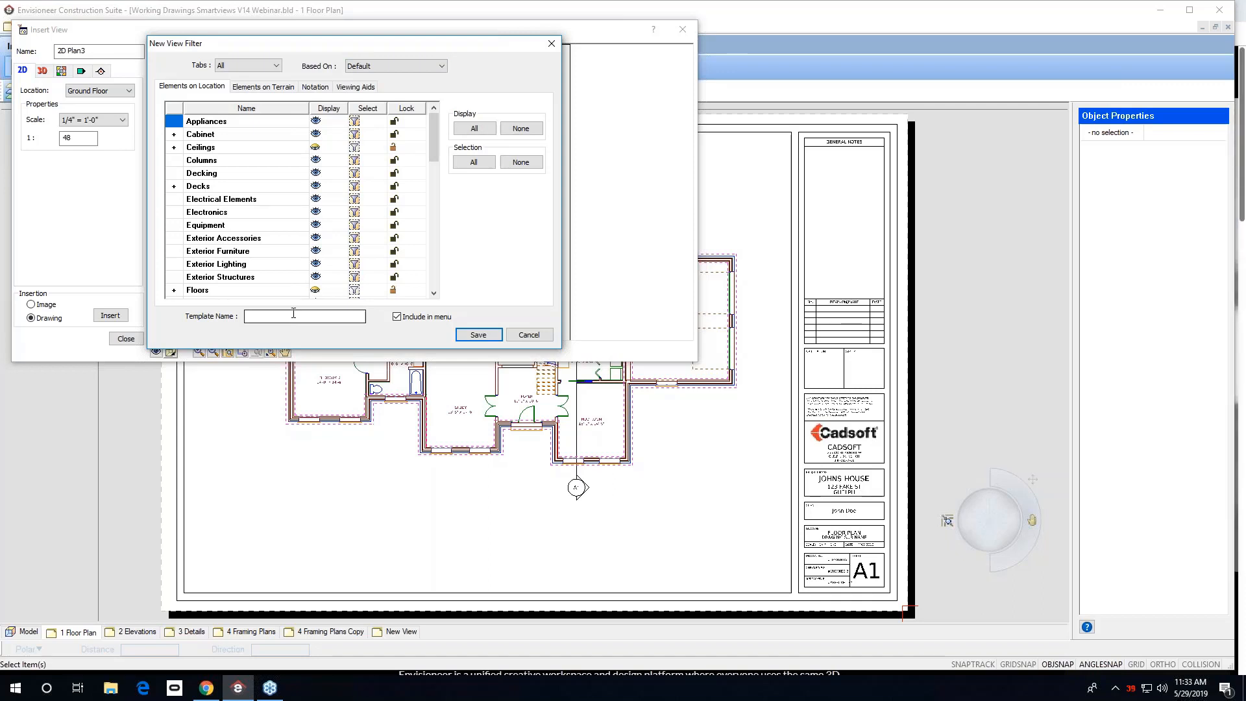
{"action": "left_click", "coordinate": [529, 335]}
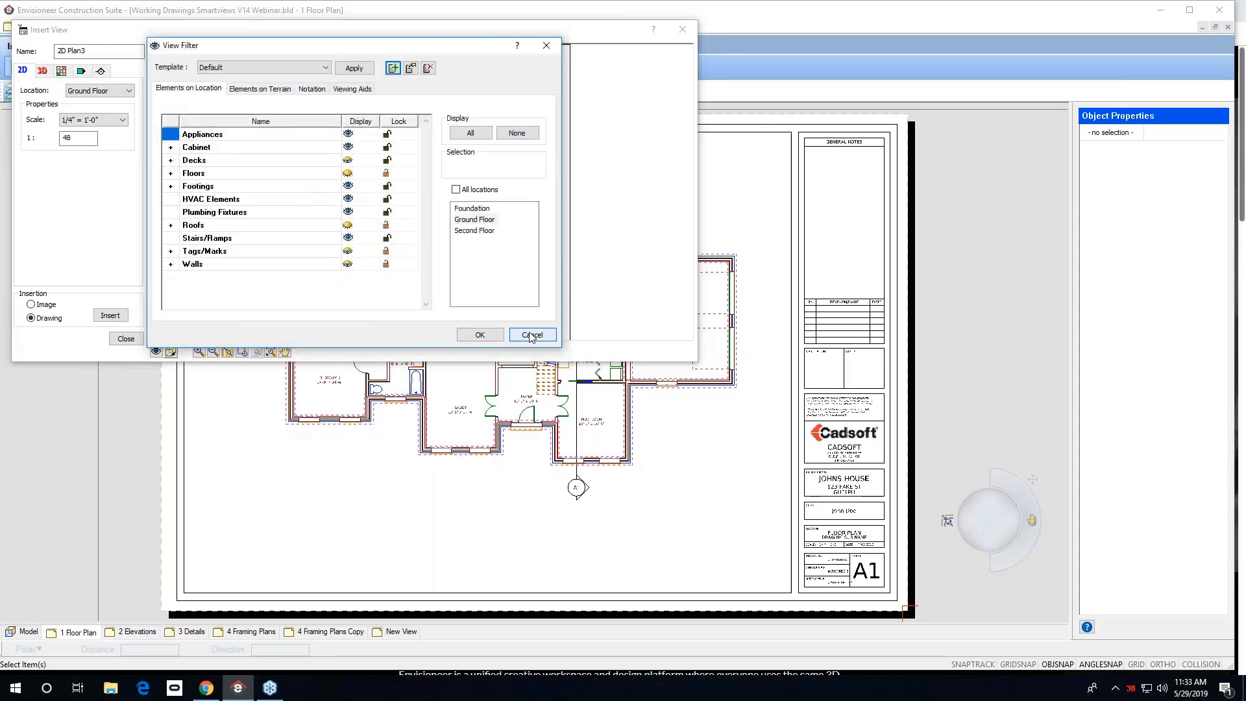
{"action": "left_click", "coordinate": [532, 335]}
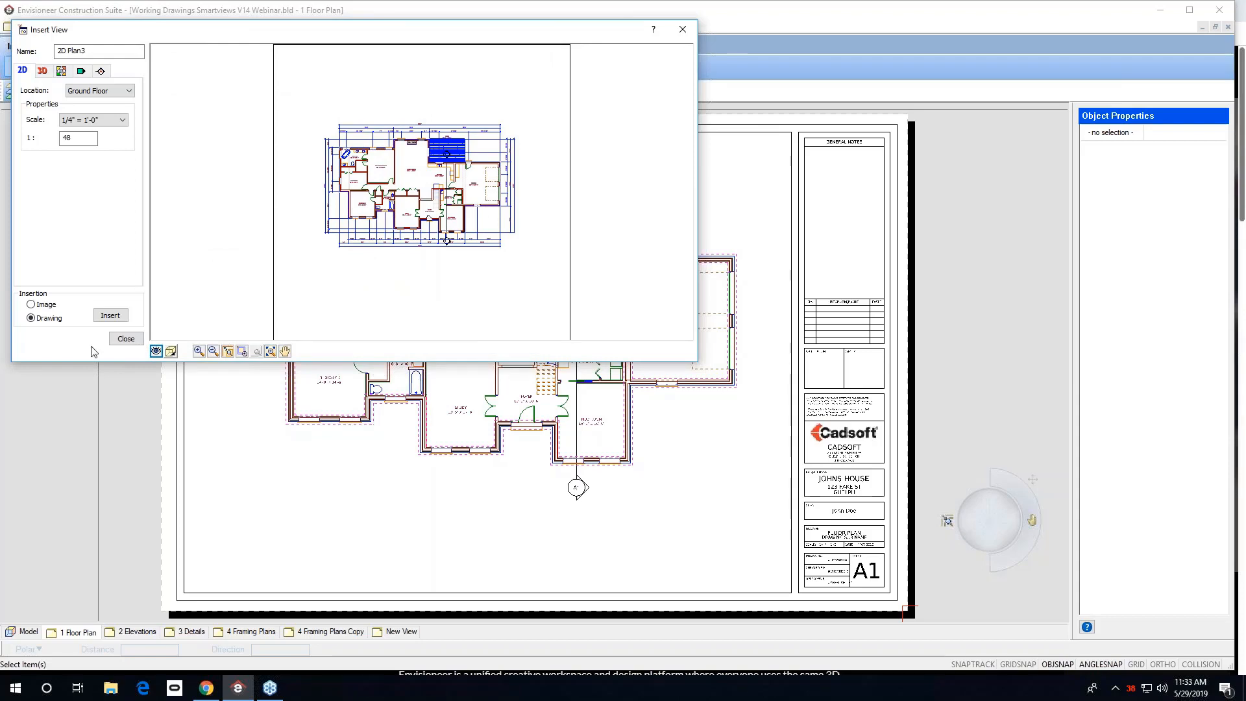
{"action": "left_click", "coordinate": [126, 338]}
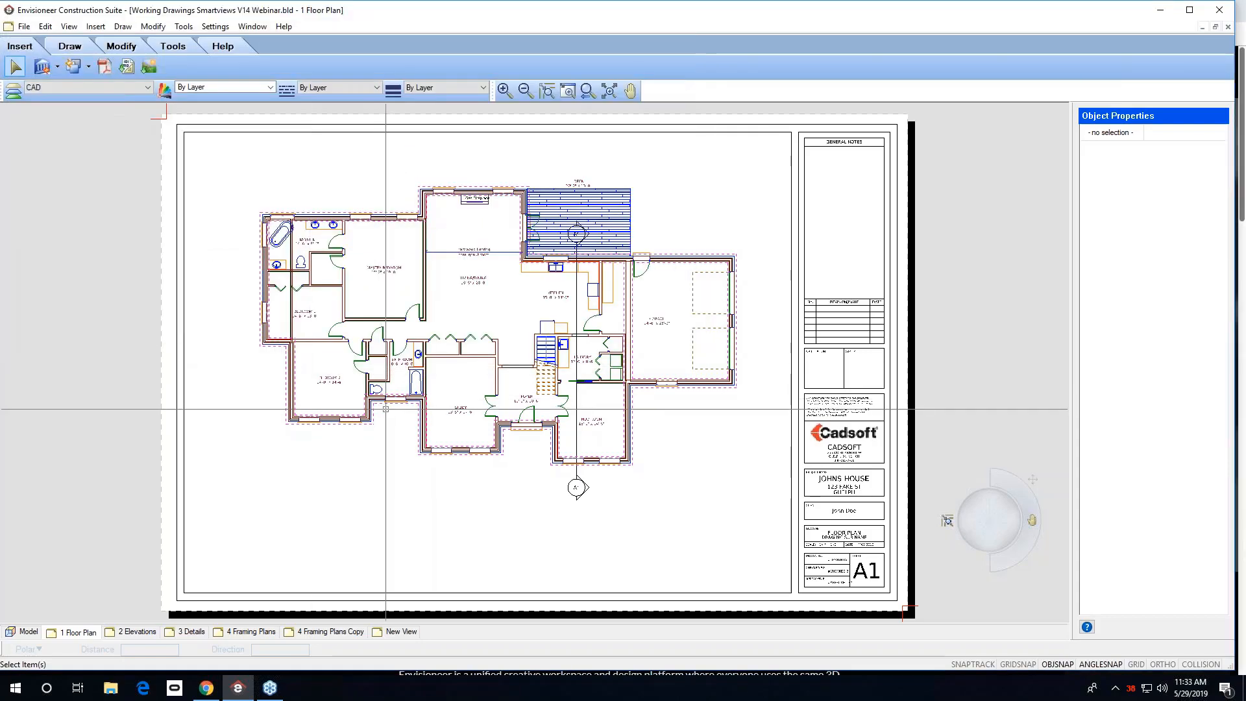
On the 2 Elevations sheet, start a Roof Symbol and pick two points along the upper elevation's roof slope.
{"action": "left_click", "coordinate": [138, 633]}
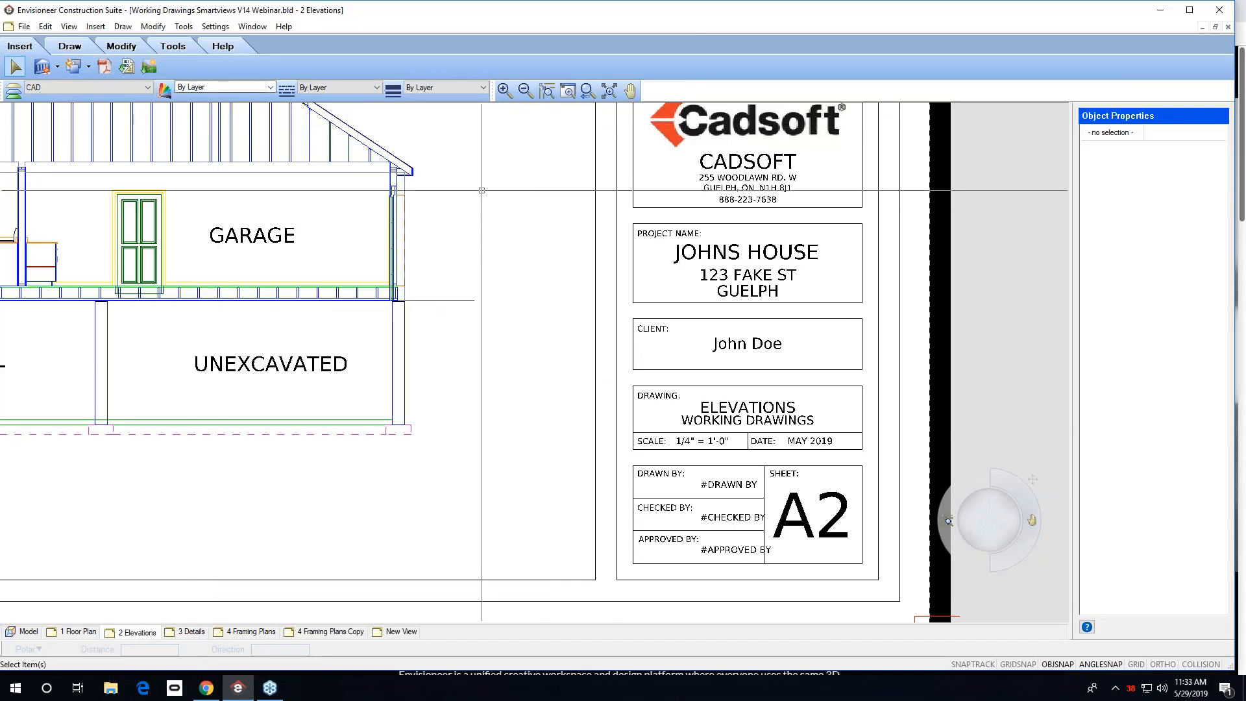
{"action": "left_click", "coordinate": [609, 91]}
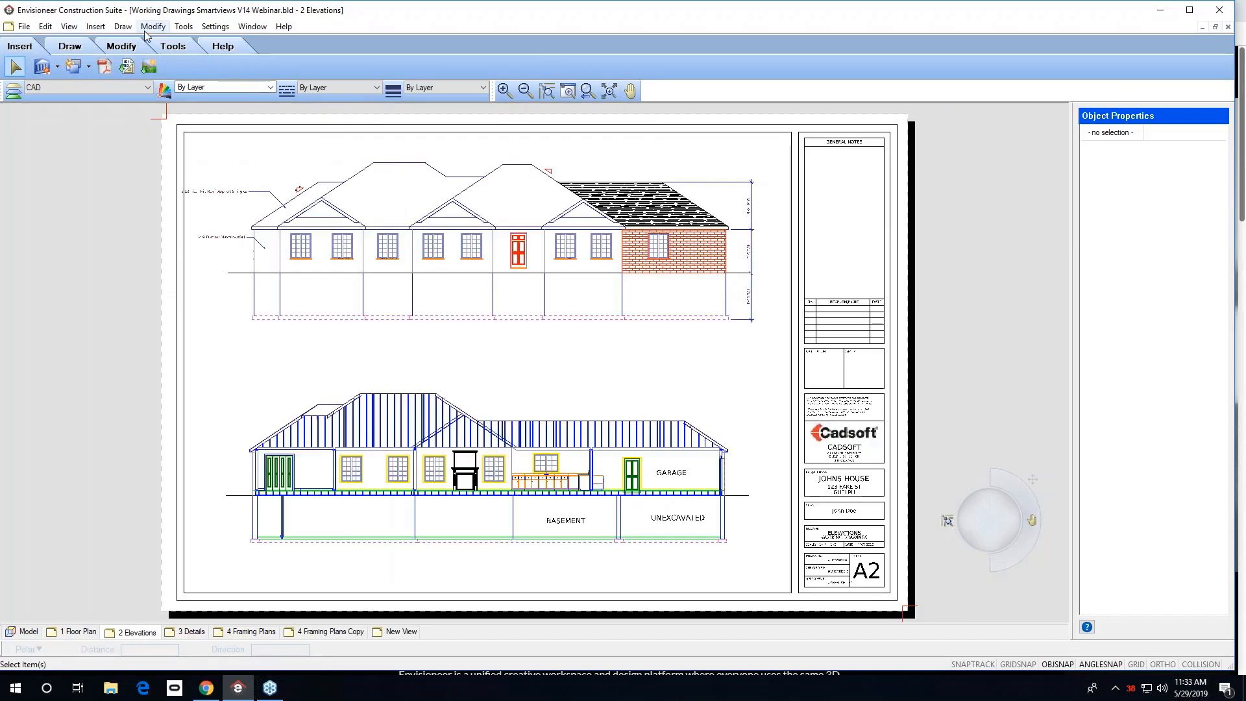
{"action": "left_click", "coordinate": [95, 27]}
{"action": "mouse_move", "coordinate": [117, 32]}
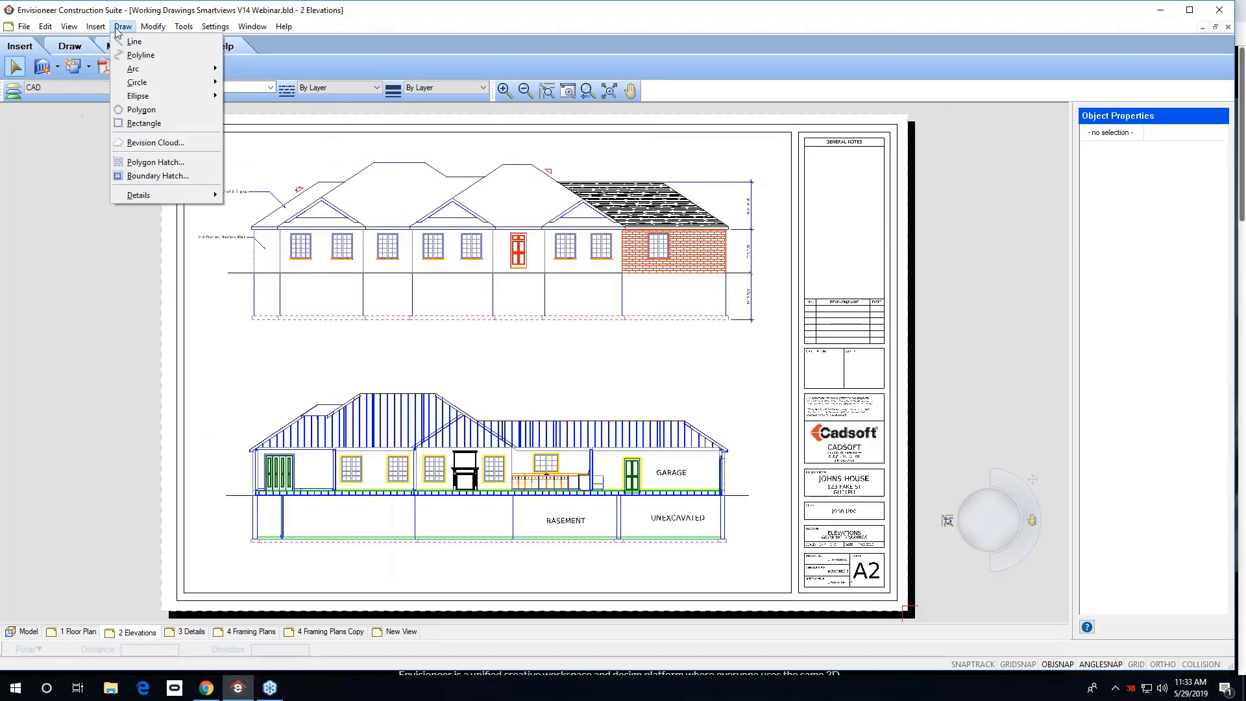
{"action": "mouse_move", "coordinate": [183, 196]}
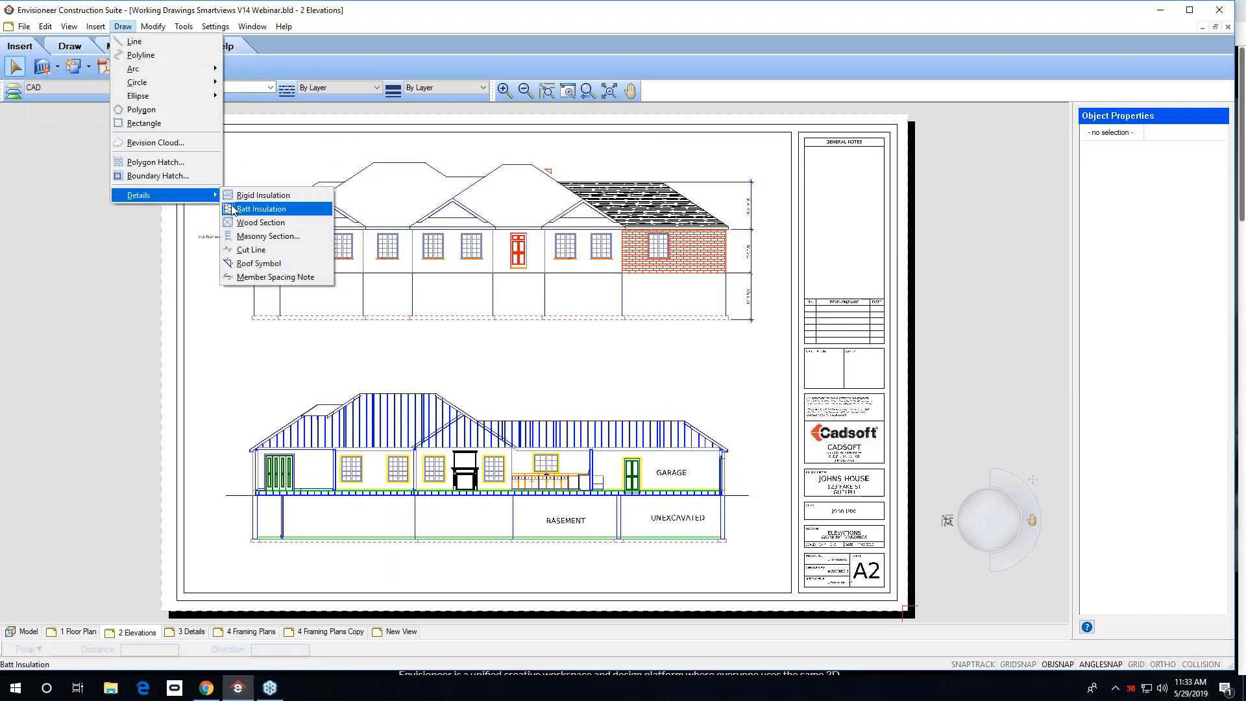
{"action": "left_click", "coordinate": [242, 263]}
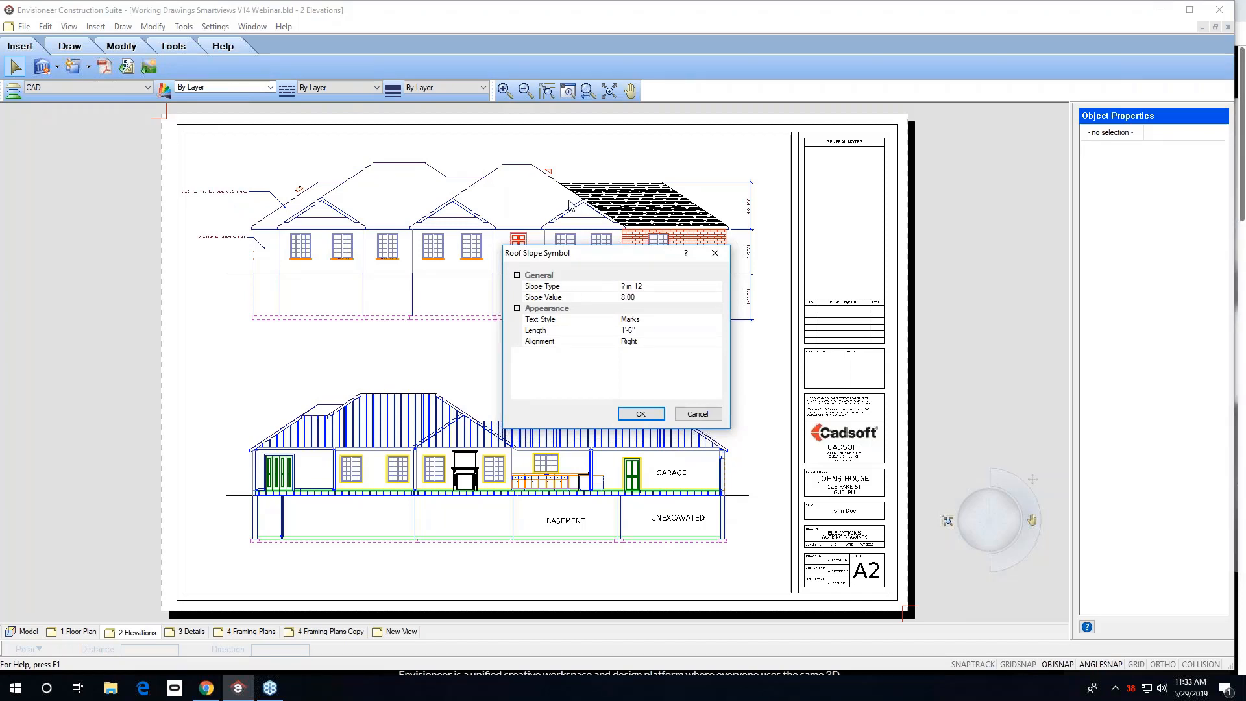
{"action": "left_click", "coordinate": [639, 299]}
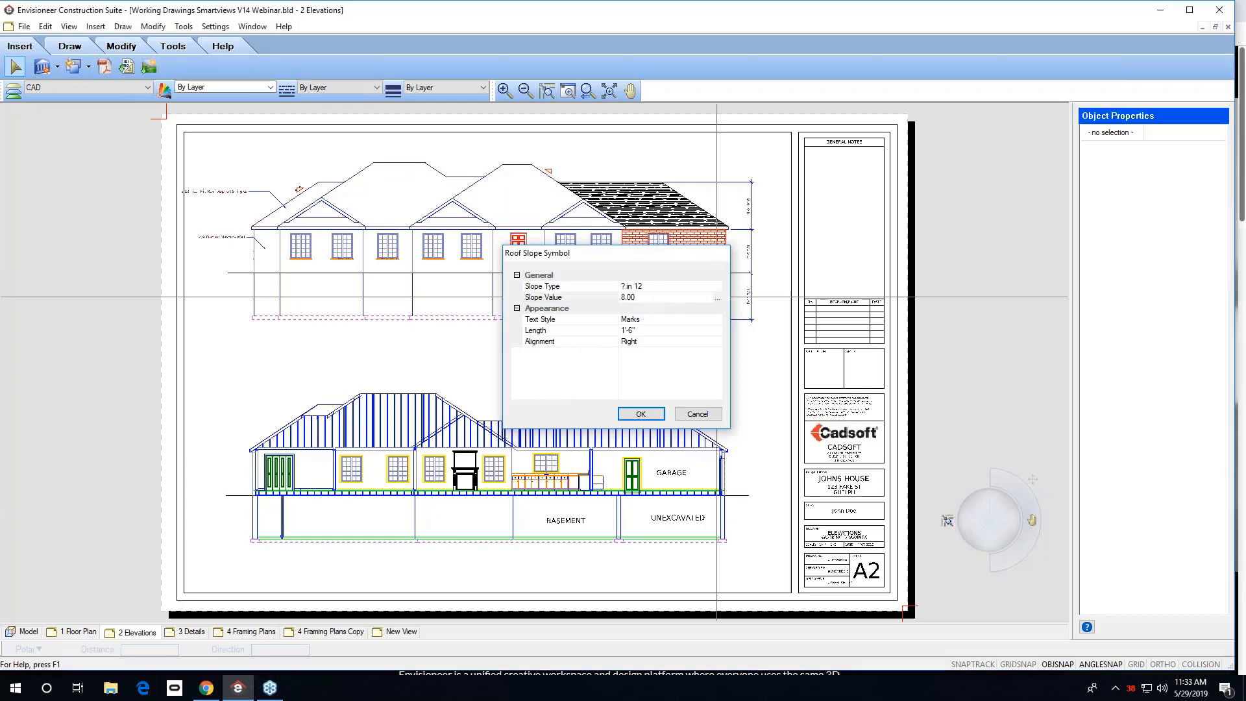
{"action": "key", "text": "Return"}
{"action": "left_click", "coordinate": [384, 162]}
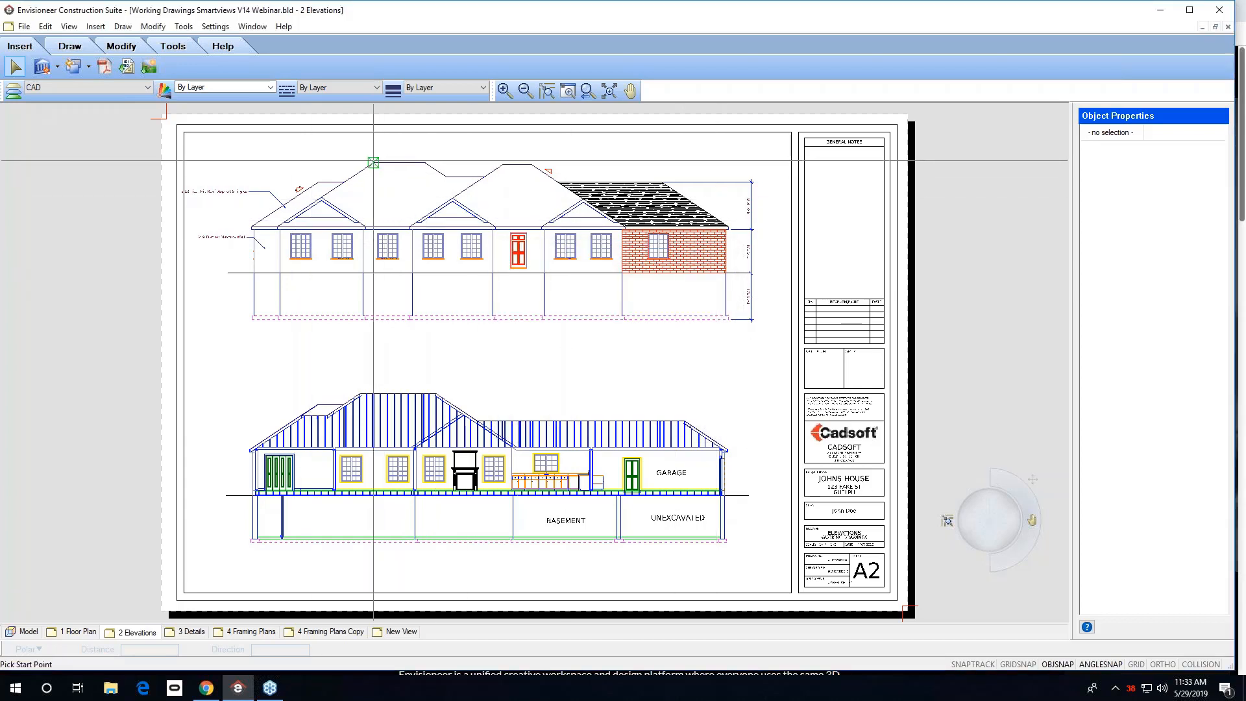
{"action": "left_click", "coordinate": [345, 182]}
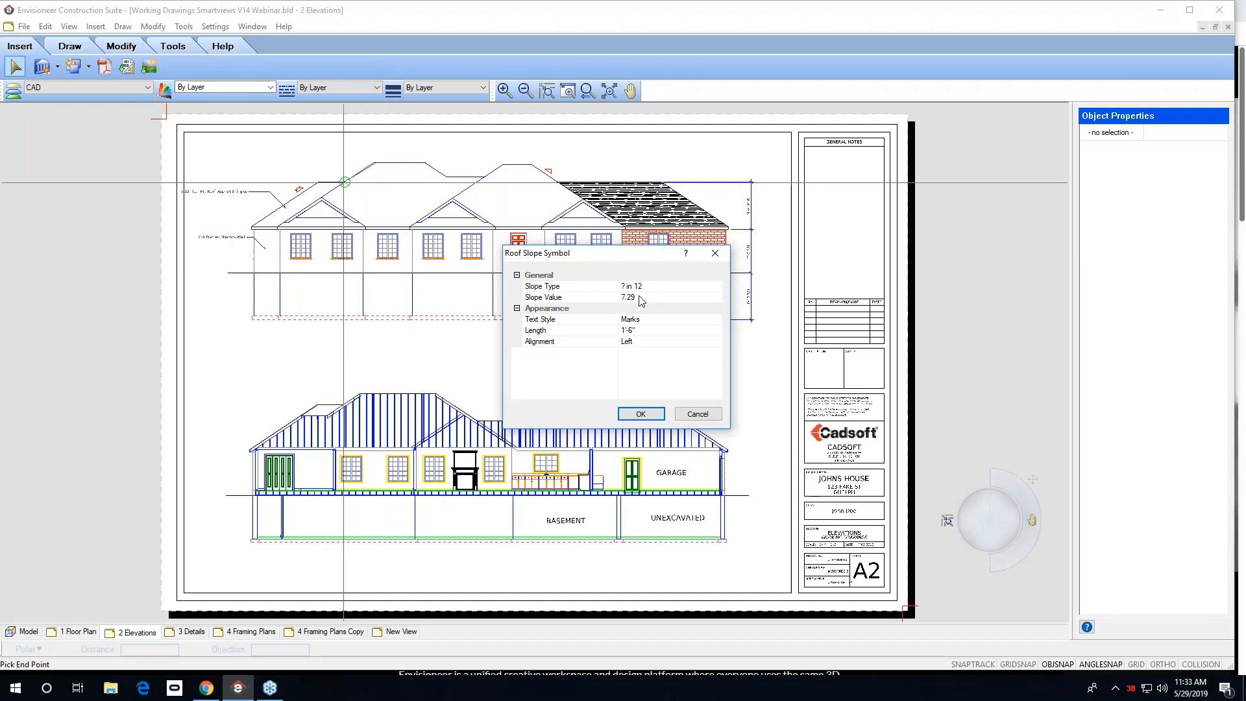
Set the roof symbol's slope value to 8 with Left alignment and place it above the lower elevation's roof.
{"action": "left_click", "coordinate": [644, 300]}
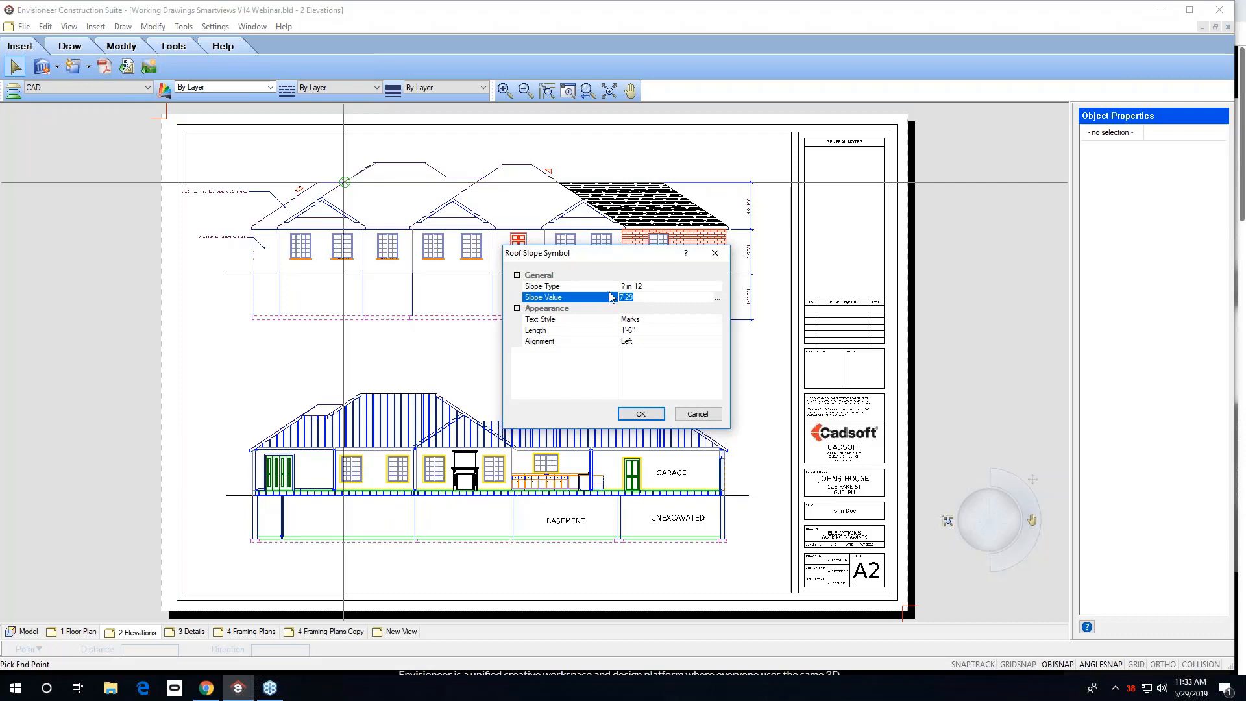
{"action": "type", "text": "8"}
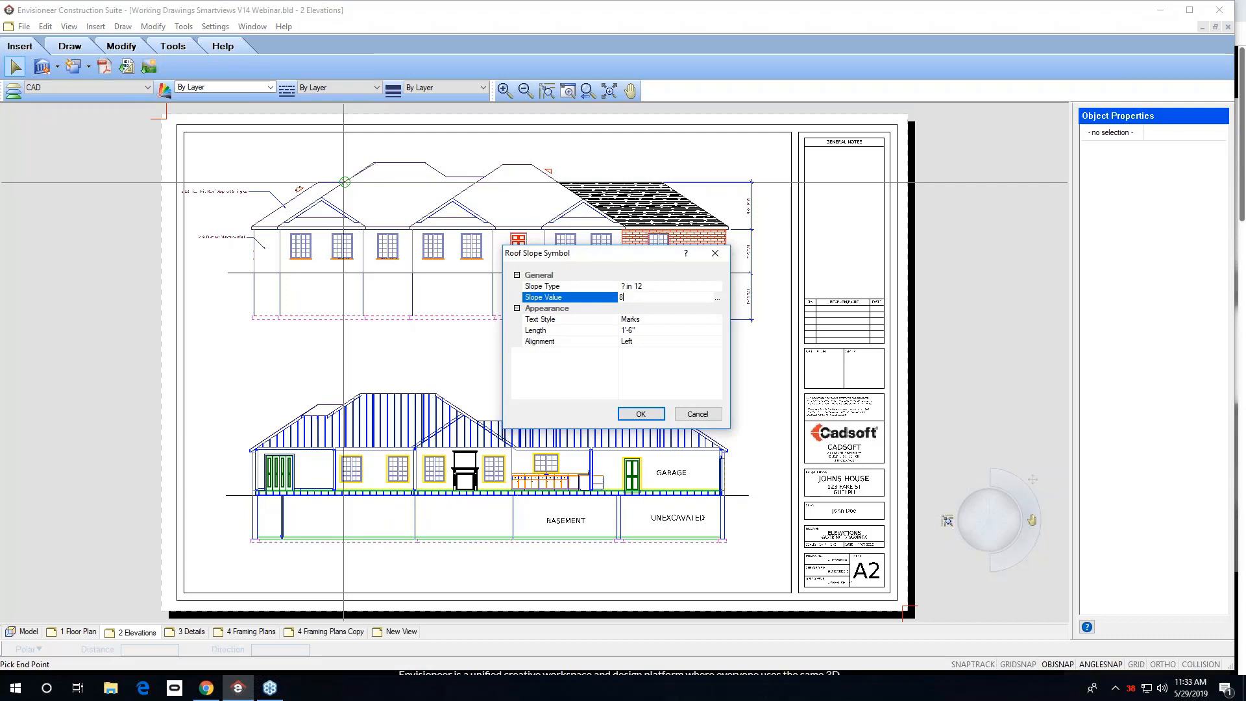
{"action": "left_click", "coordinate": [662, 319]}
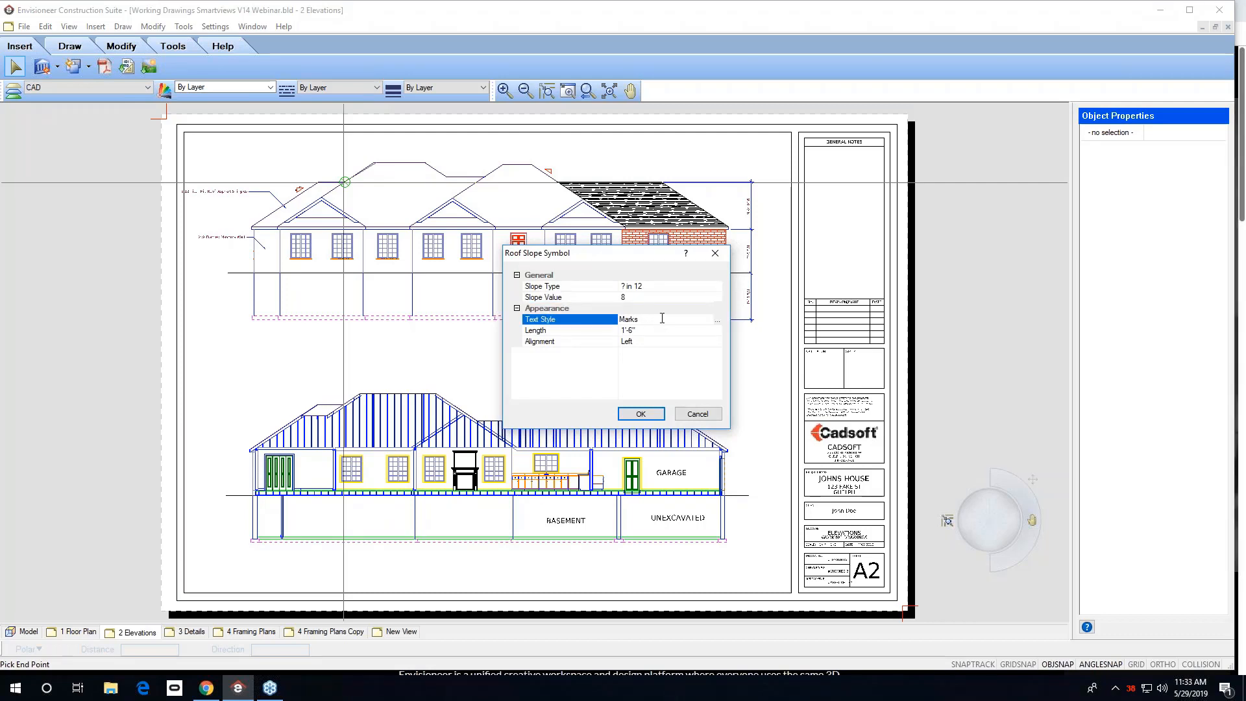
{"action": "left_click", "coordinate": [642, 343]}
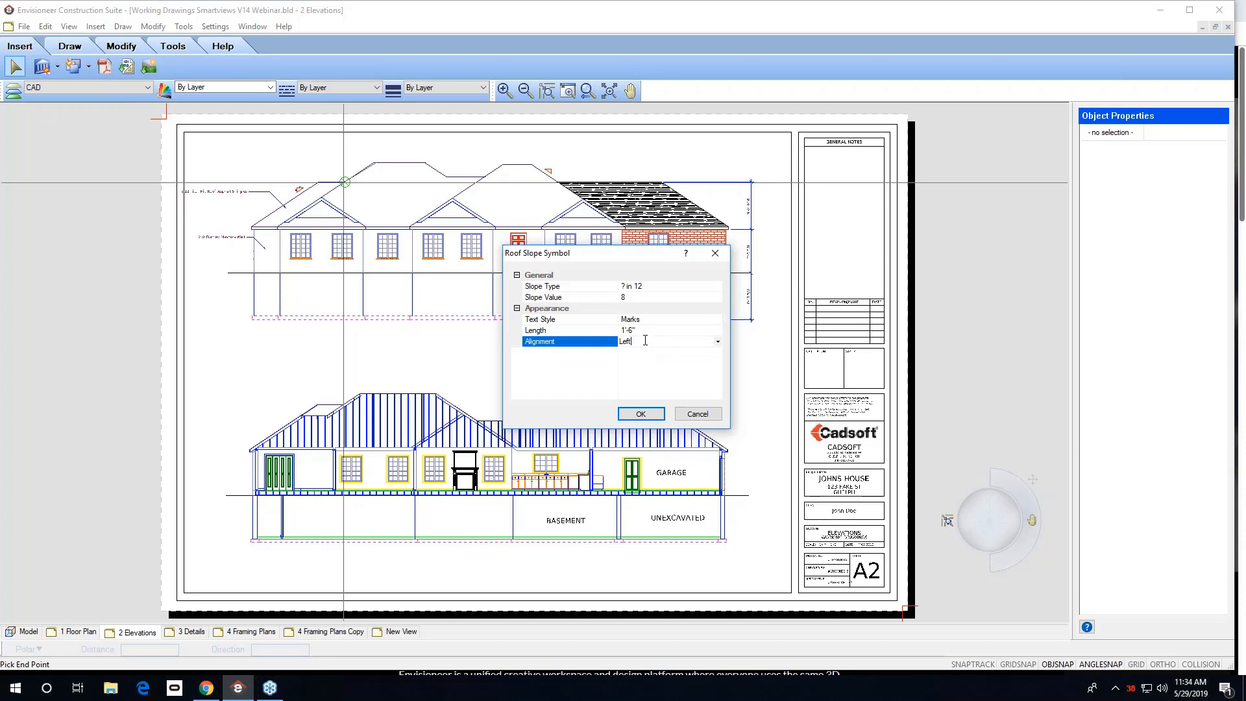
{"action": "left_click", "coordinate": [718, 342]}
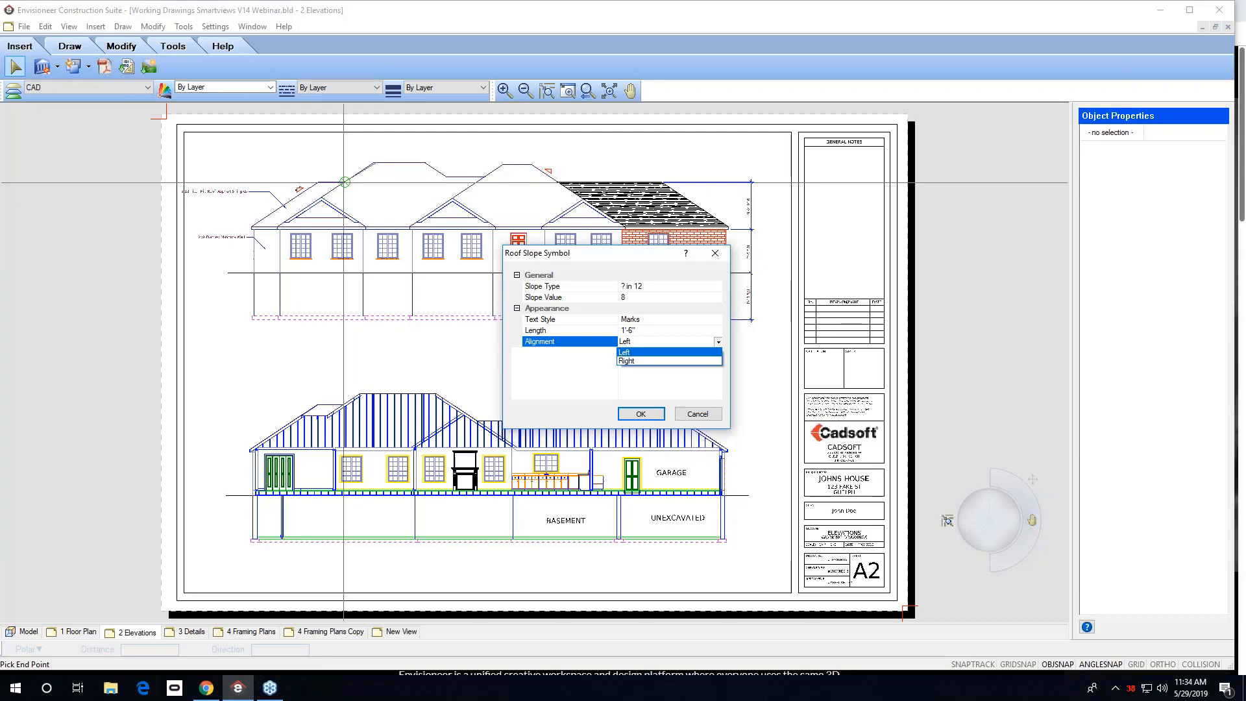
{"action": "left_click", "coordinate": [572, 388]}
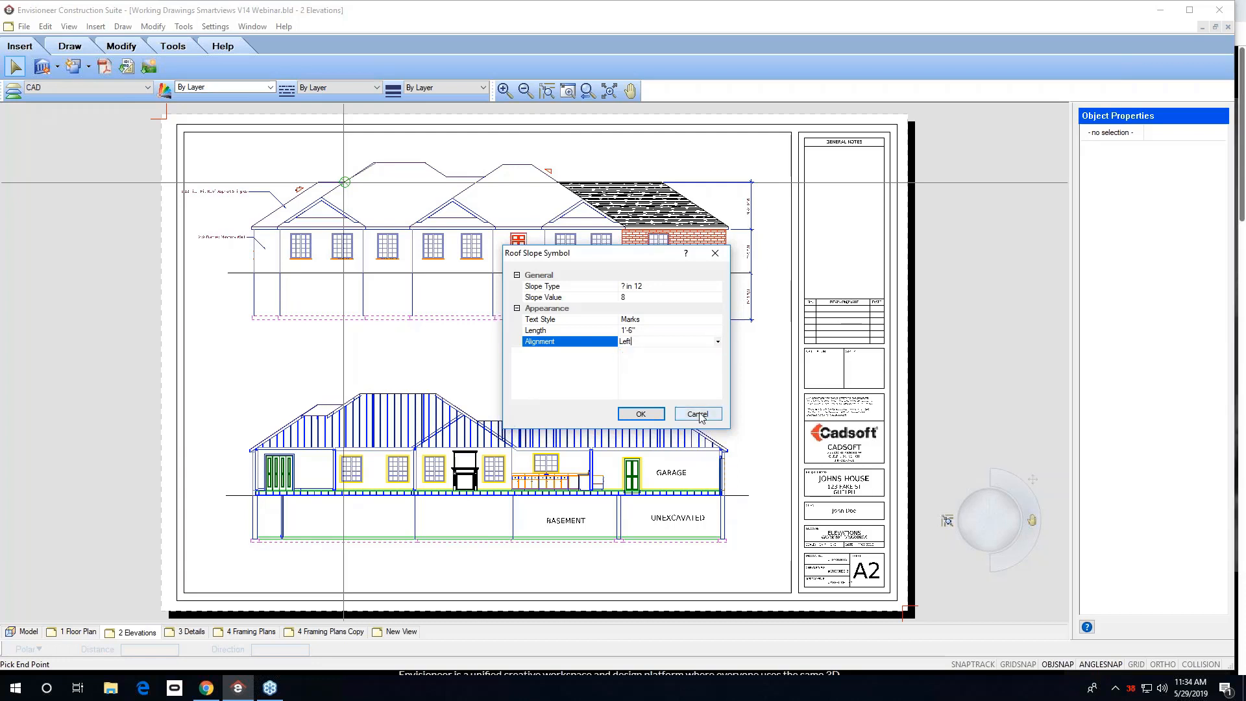
{"action": "left_click", "coordinate": [657, 414]}
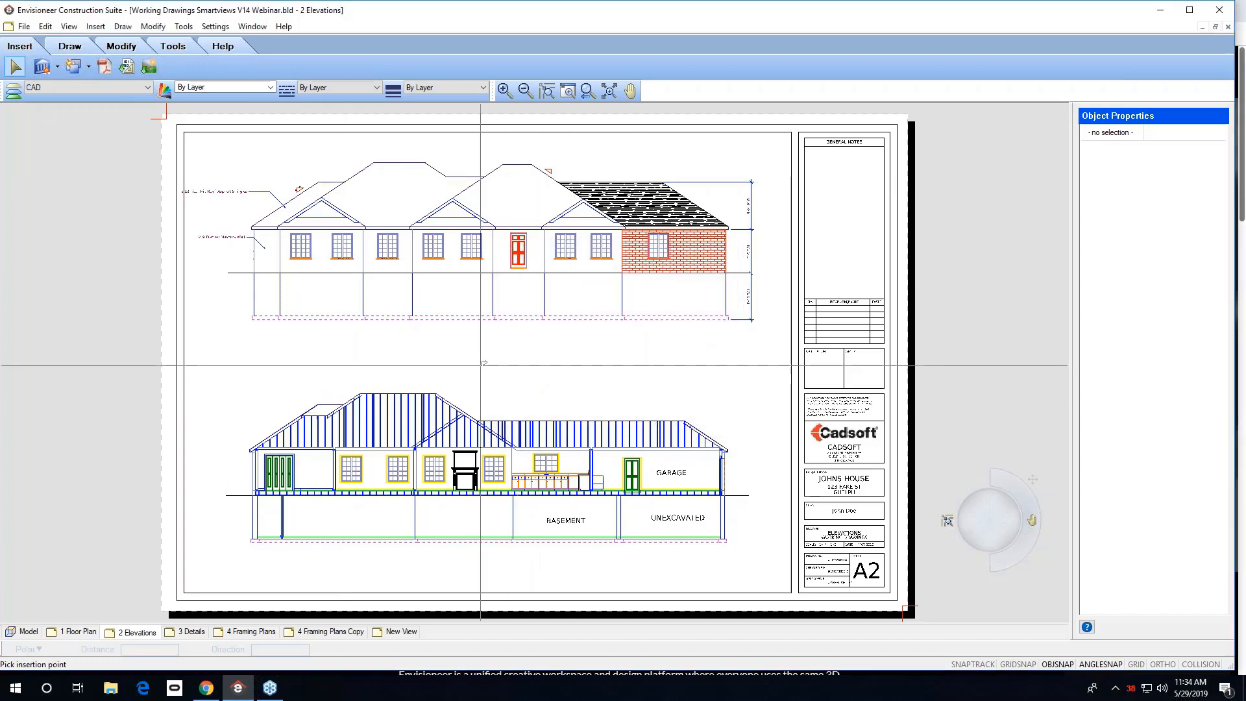
{"action": "left_click", "coordinate": [346, 397]}
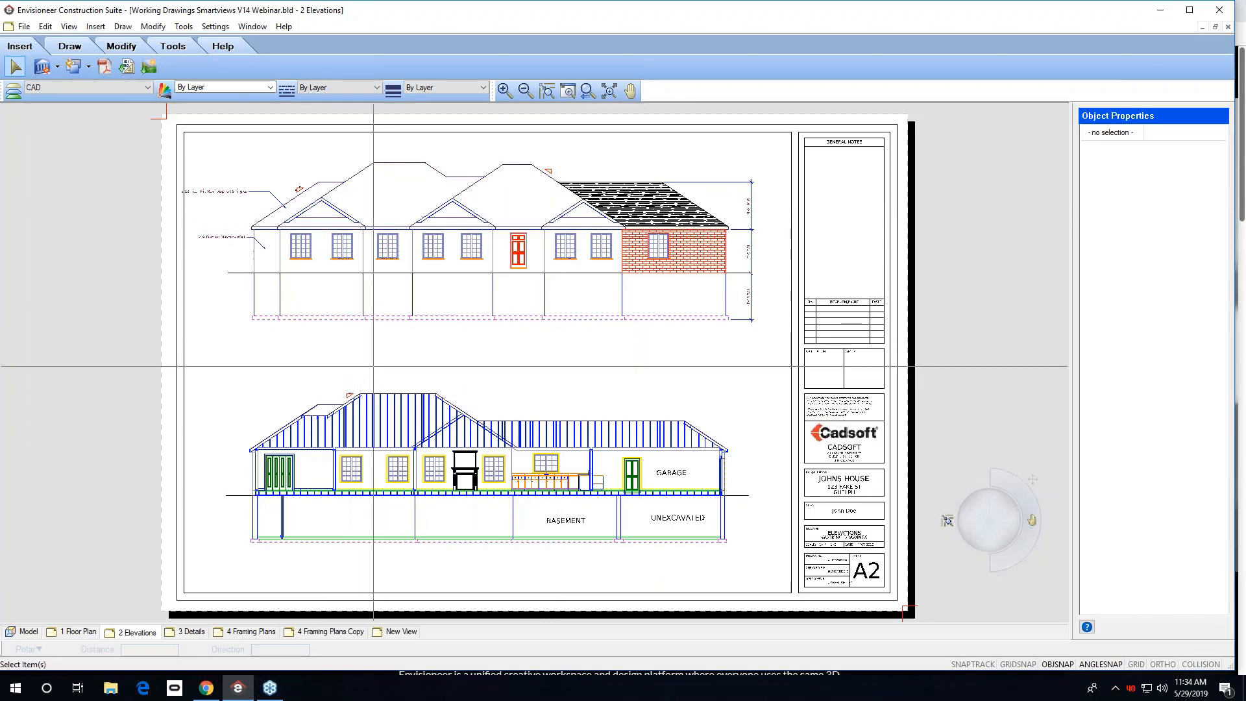
{"action": "left_click_drag", "start_coordinate": [375, 369], "coordinate": [327, 409]}
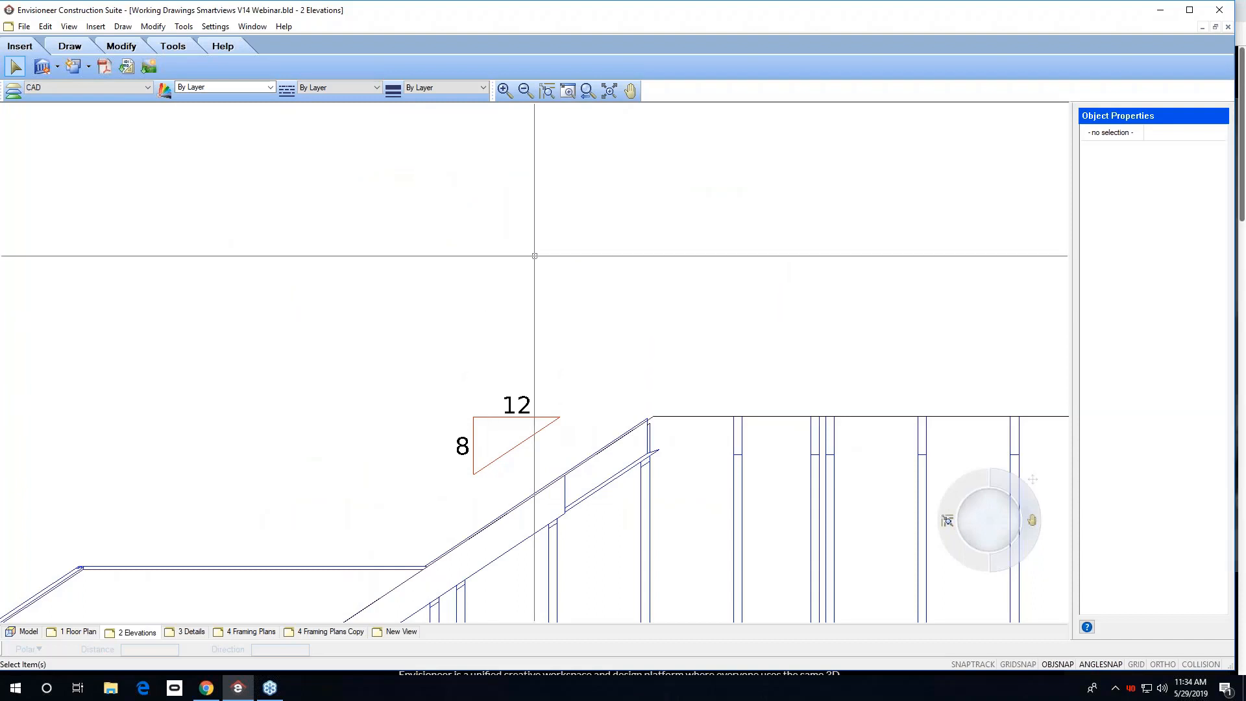
{"action": "left_click", "coordinate": [588, 91]}
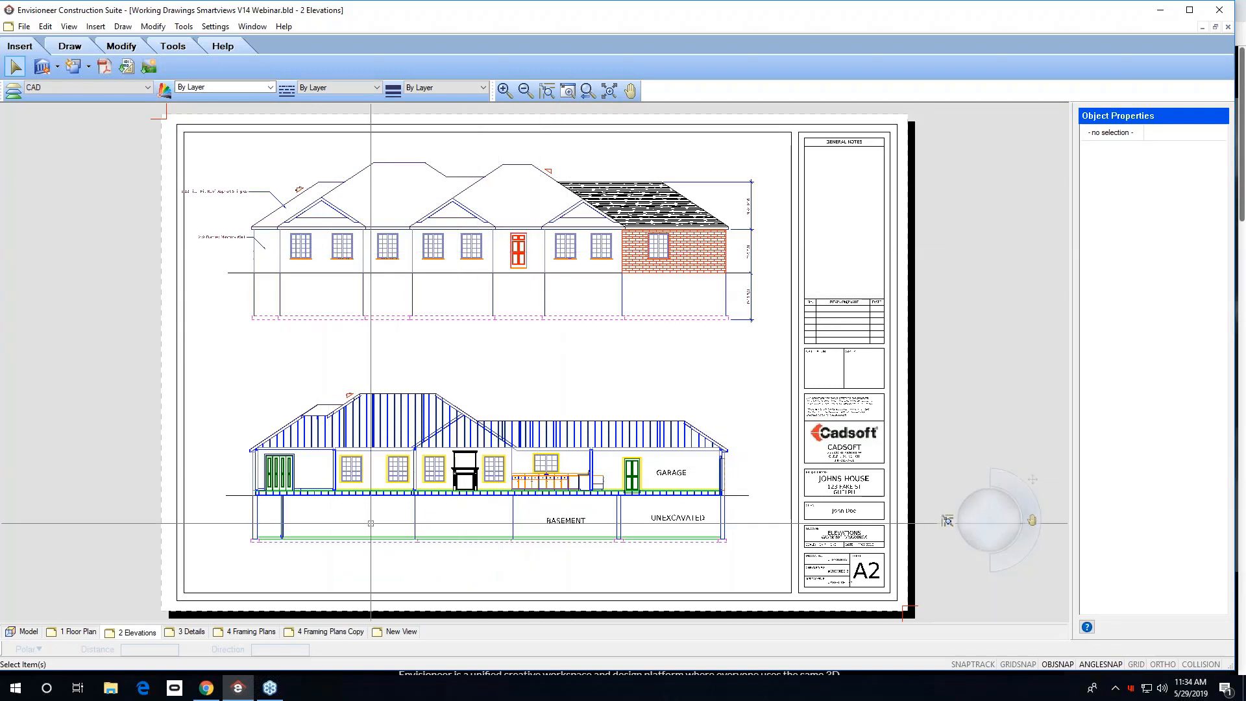
Switch to the 4 Framing Plans sheet and draw a Member Spacing Note line across the floor joists.
{"action": "left_click", "coordinate": [323, 633]}
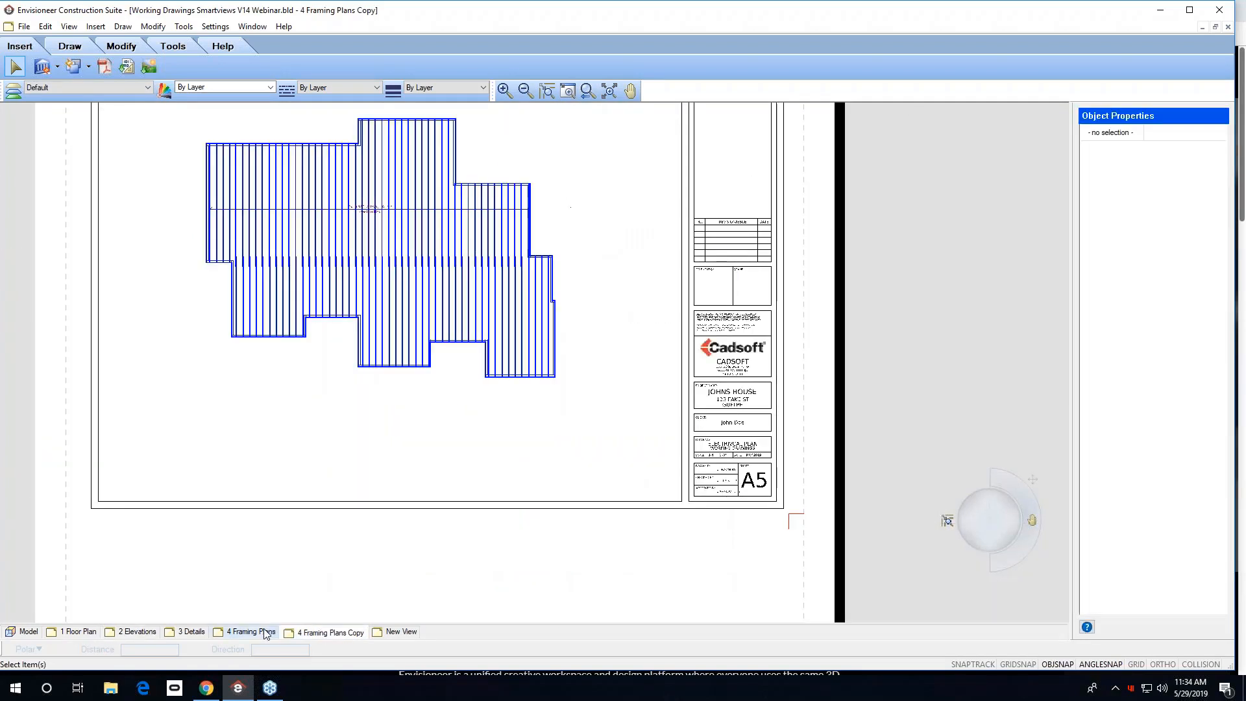
{"action": "left_click", "coordinate": [264, 633]}
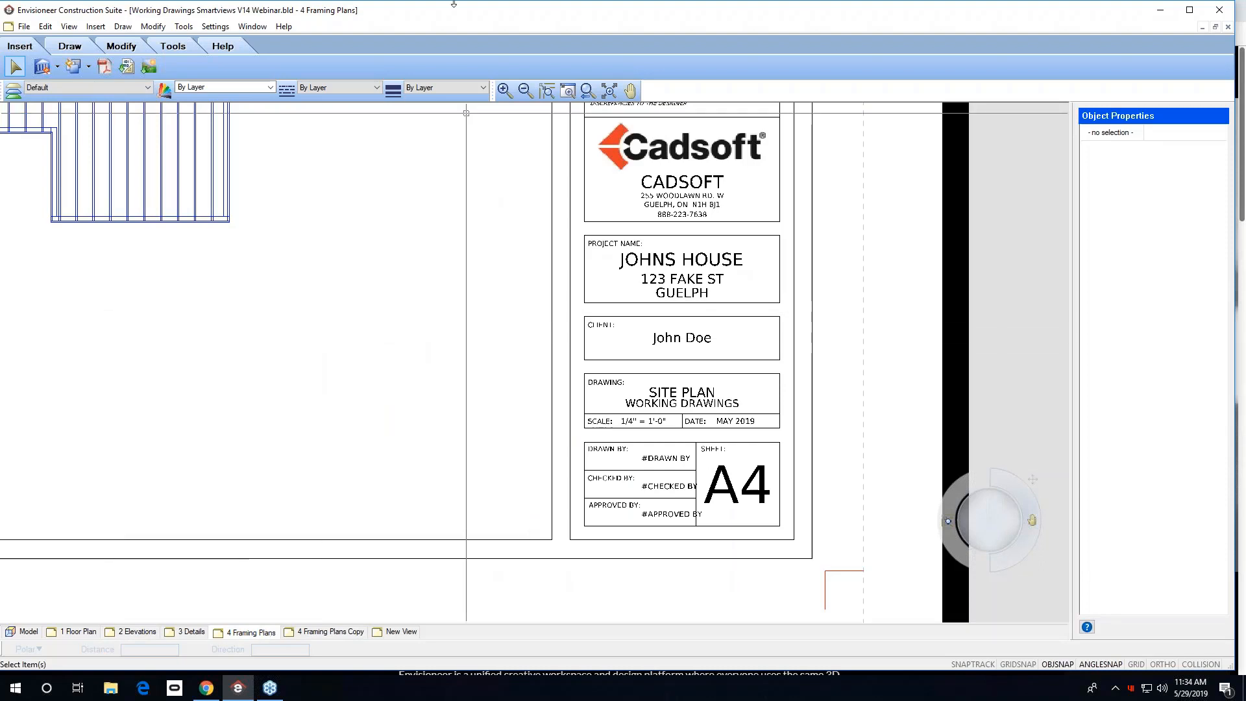
{"action": "left_click", "coordinate": [610, 91]}
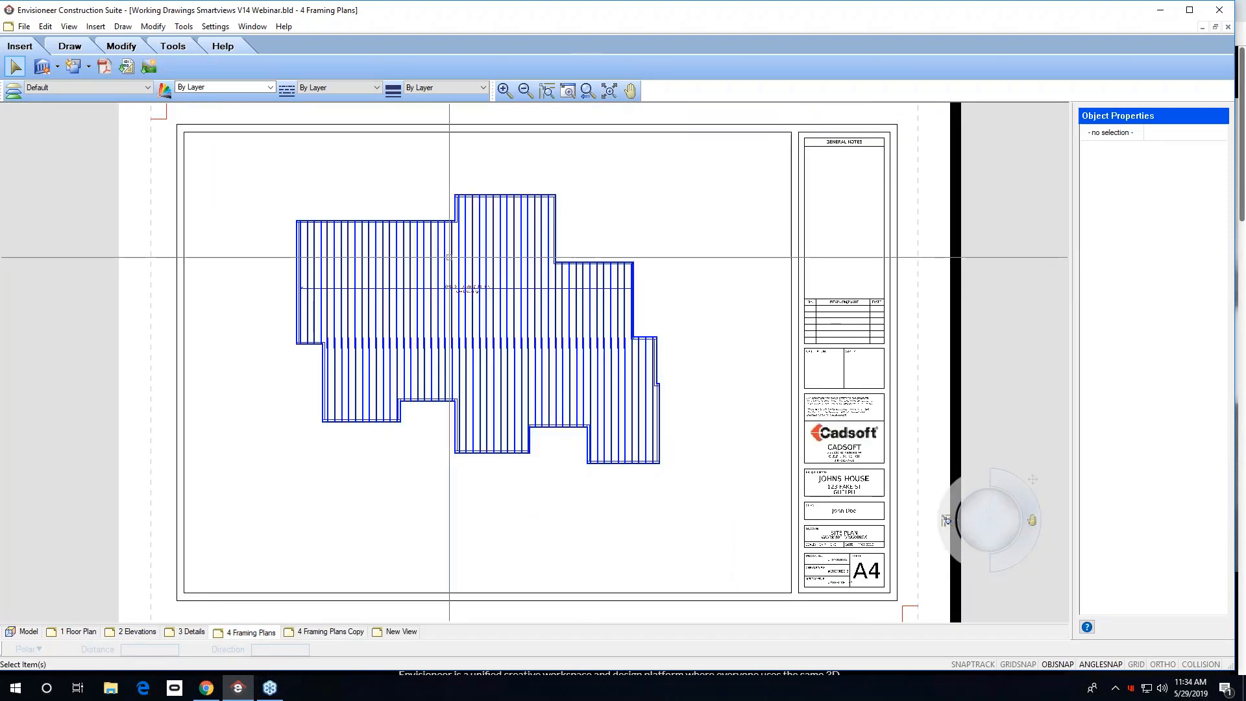
{"action": "left_click", "coordinate": [123, 27]}
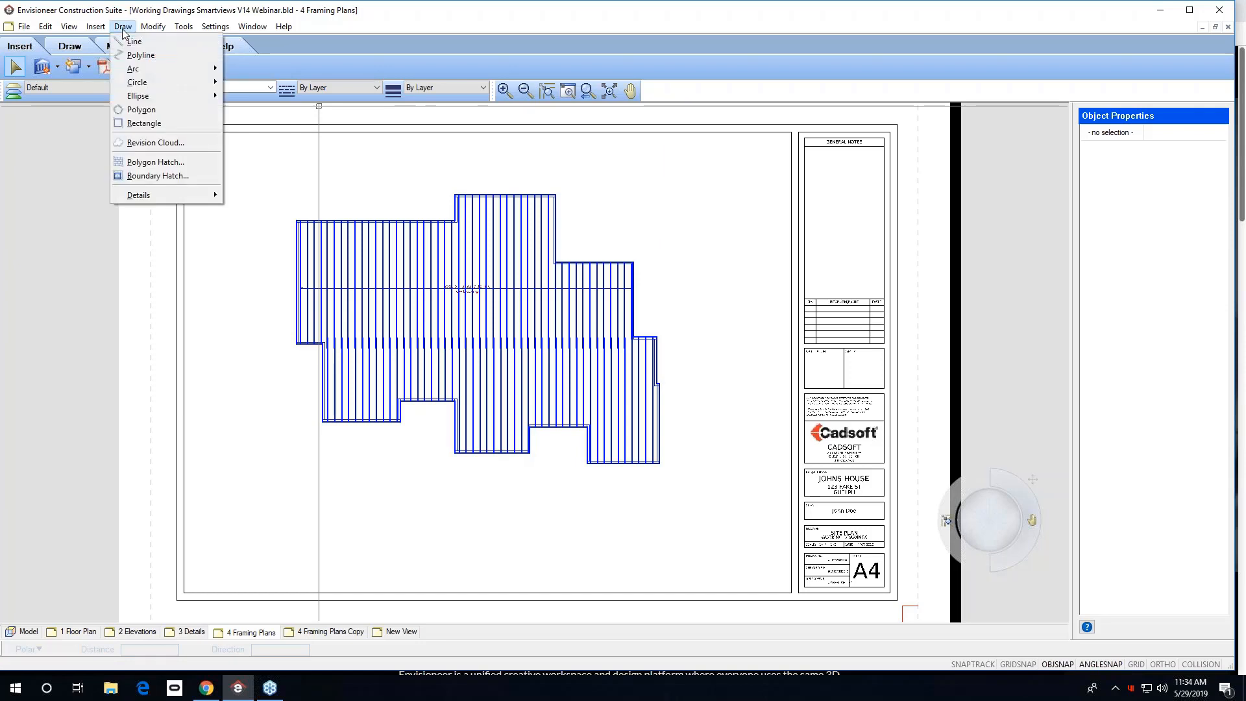
{"action": "mouse_move", "coordinate": [171, 195]}
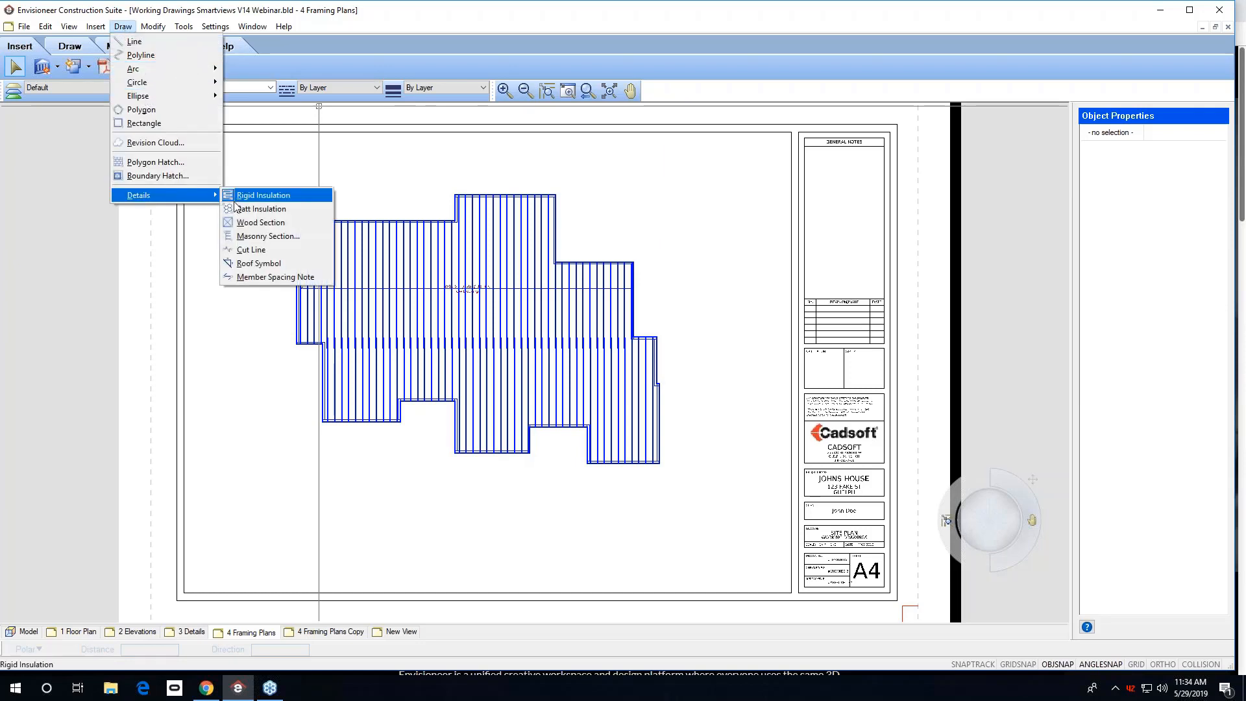
{"action": "left_click", "coordinate": [271, 276]}
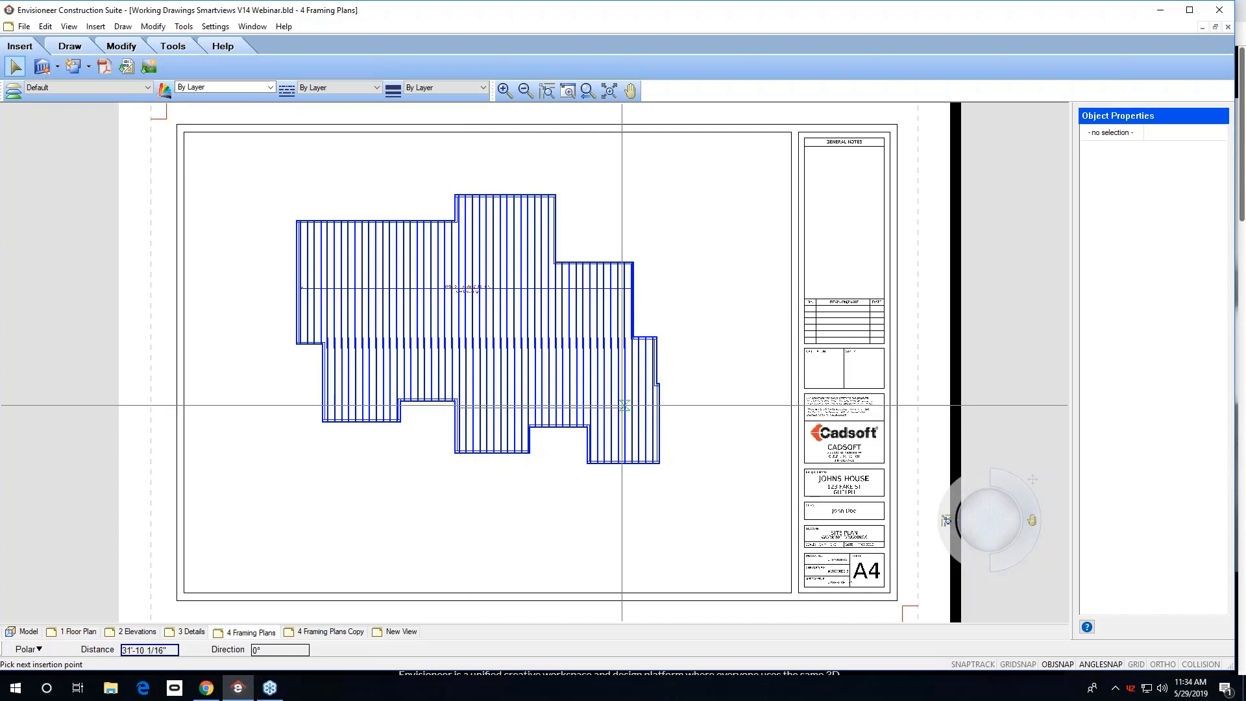
{"action": "left_click", "coordinate": [658, 413]}
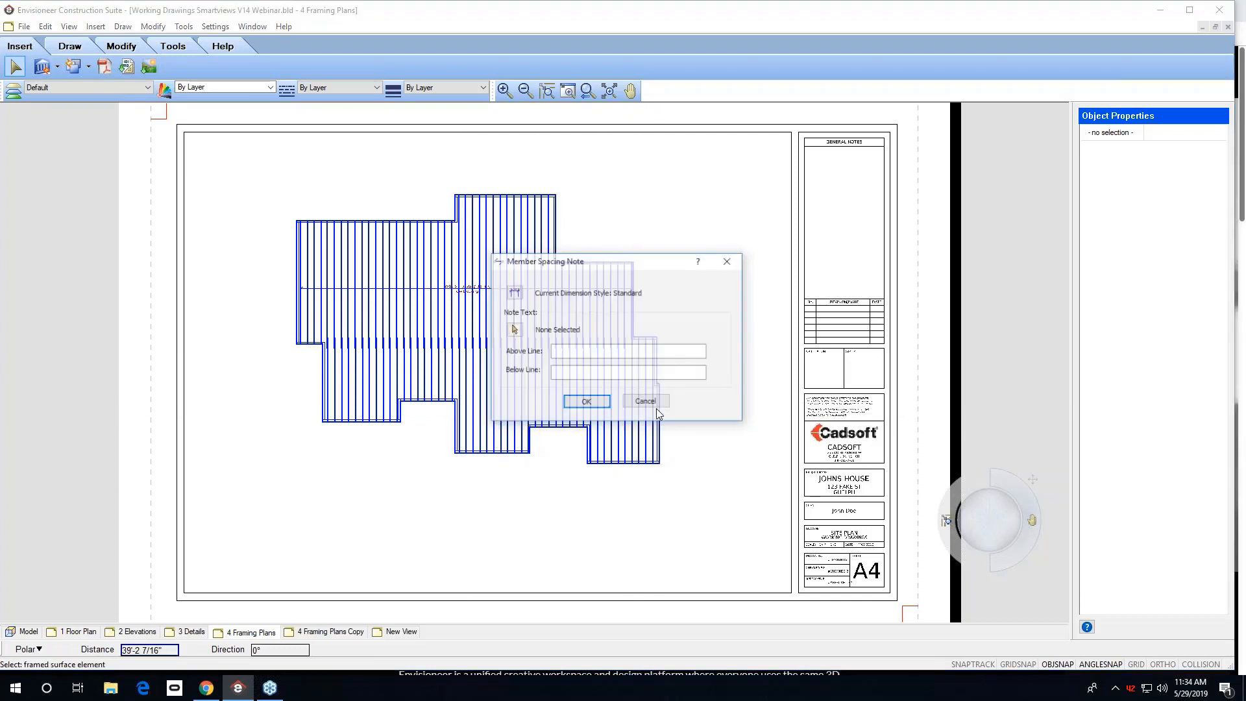
Pick the joist framing for the note and set the below-line text to ANYTHING.
{"action": "left_click", "coordinate": [514, 330]}
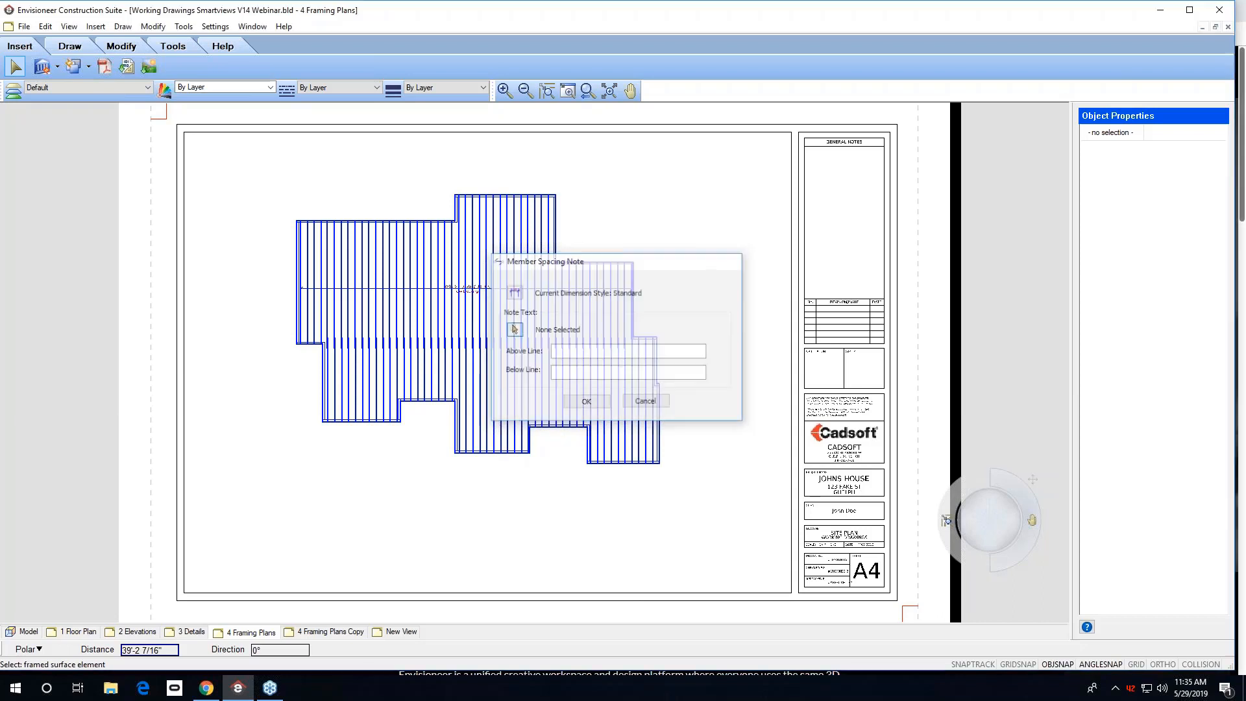
{"action": "left_click", "coordinate": [577, 371]}
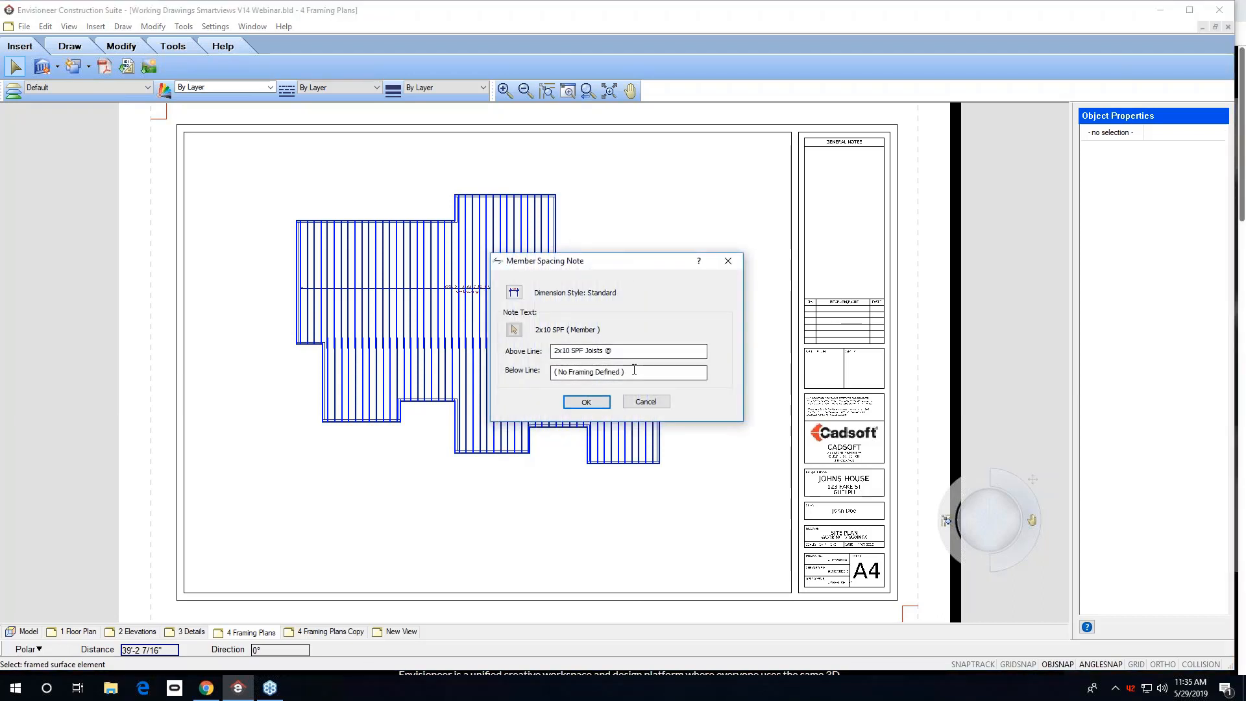
{"action": "left_click_drag", "start_coordinate": [627, 372], "coordinate": [528, 368]}
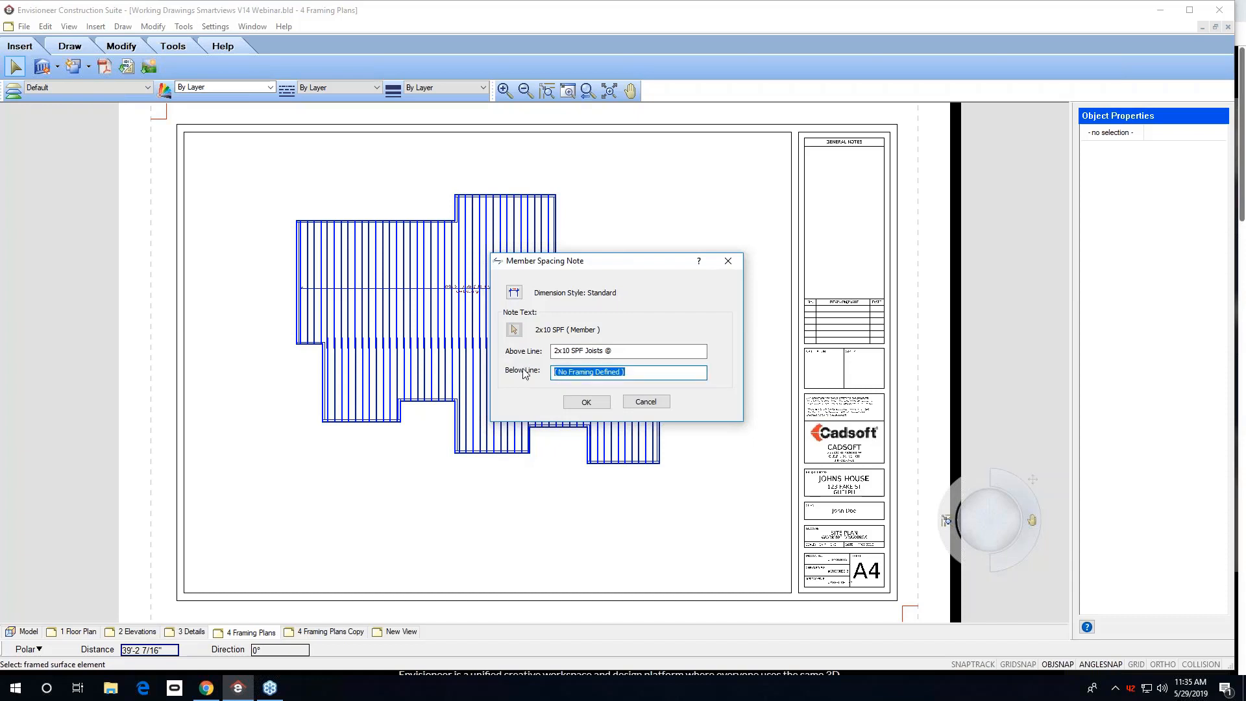
{"action": "key", "text": "BackSpace"}
{"action": "type", "text": "ANYTHING"}
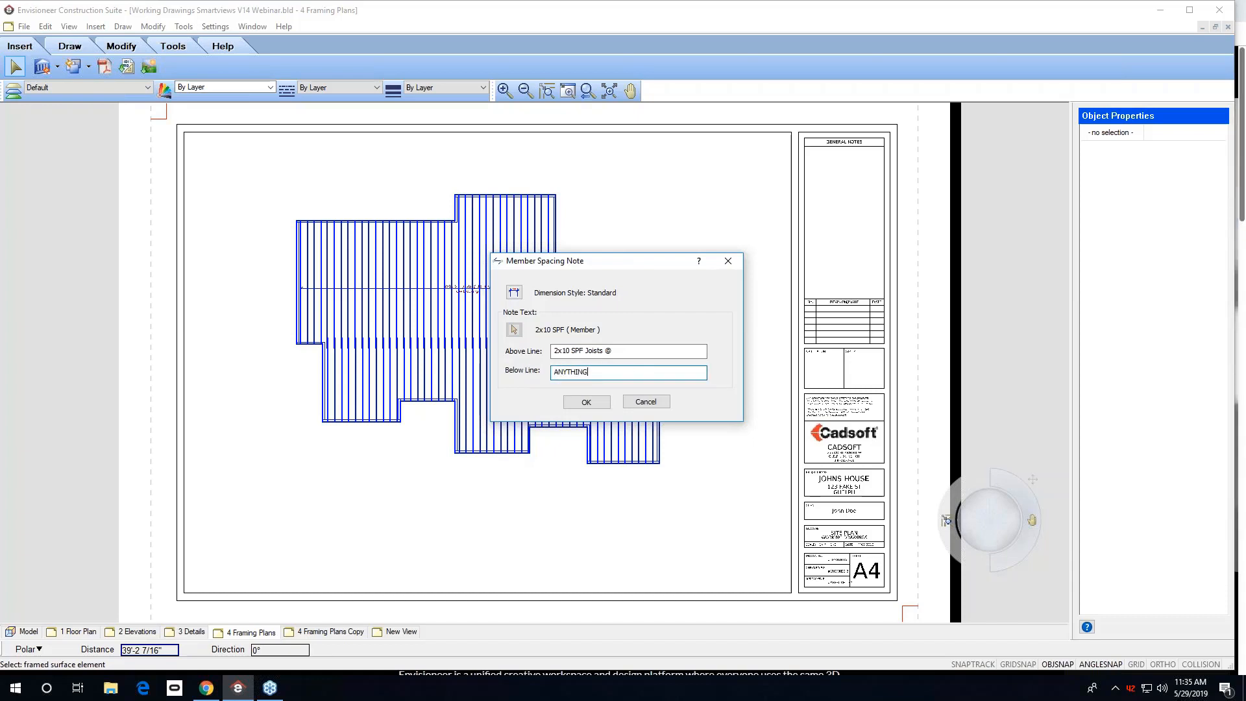
{"action": "left_click", "coordinate": [585, 404]}
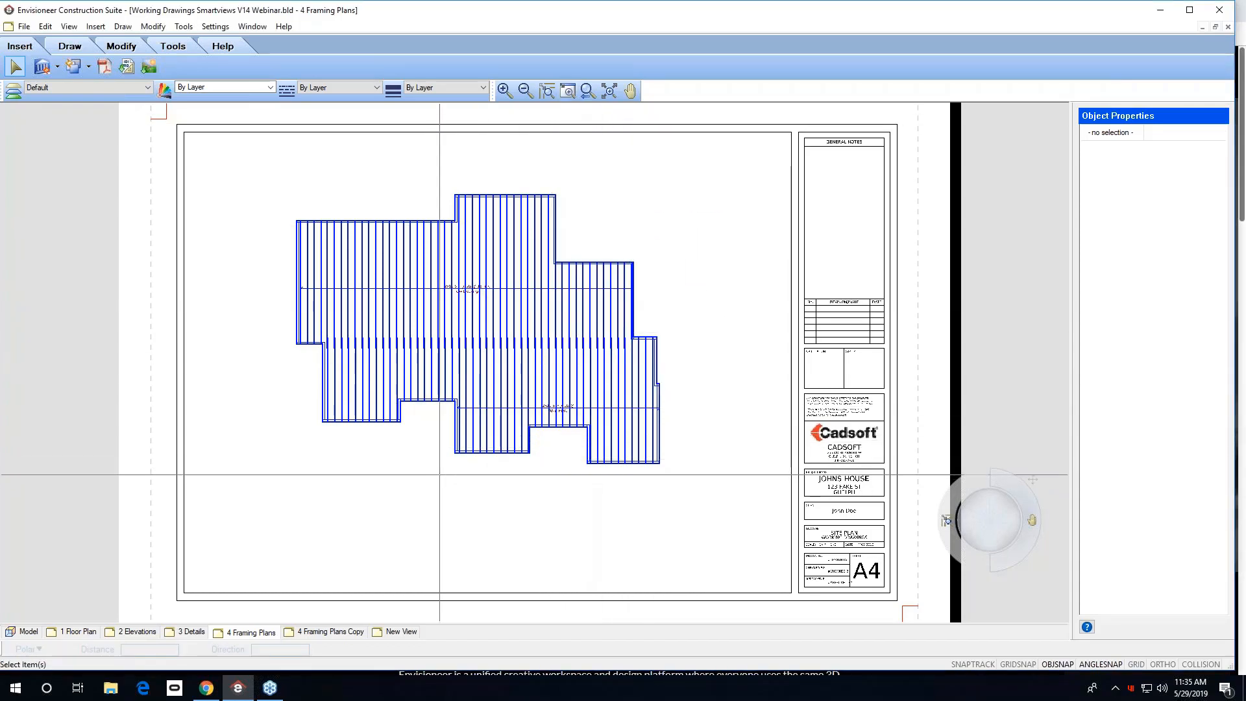
Zoom in to inspect the placed member spacing note, then view the 1 Floor Plan sheet.
{"action": "left_click_drag", "start_coordinate": [446, 470], "coordinate": [664, 376]}
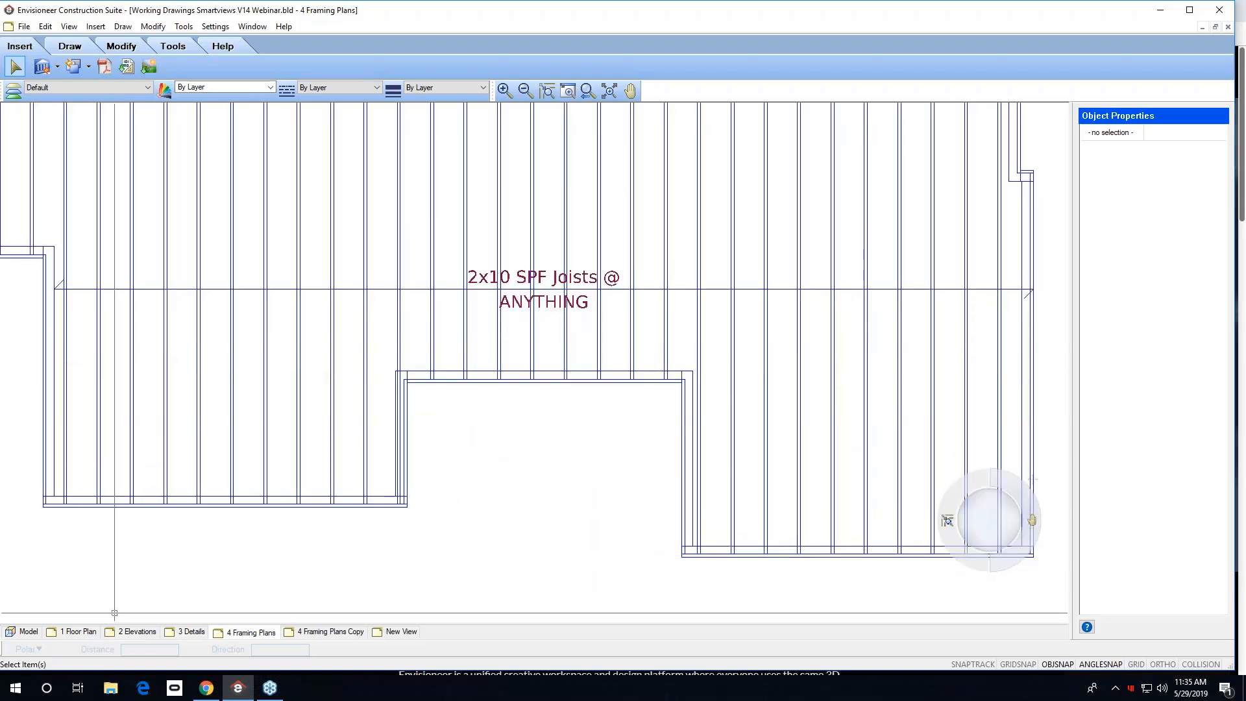
{"action": "left_click", "coordinate": [93, 636]}
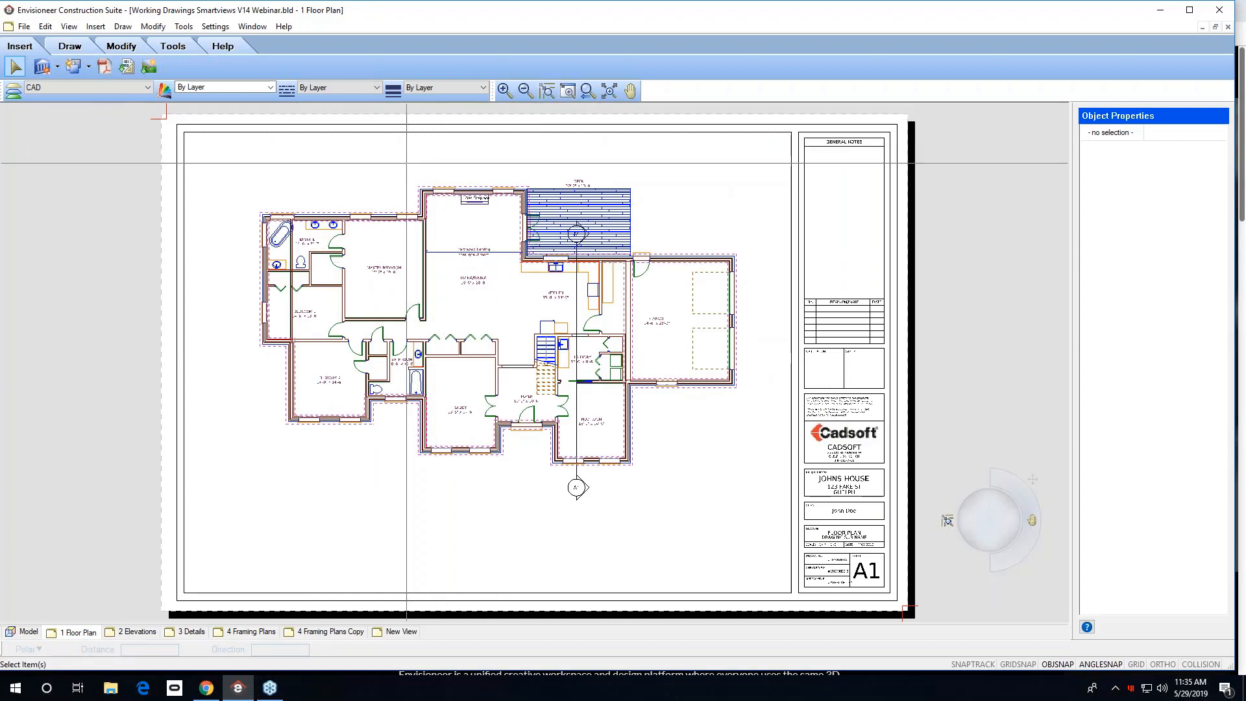
{"action": "left_click_drag", "start_coordinate": [408, 164], "coordinate": [542, 283]}
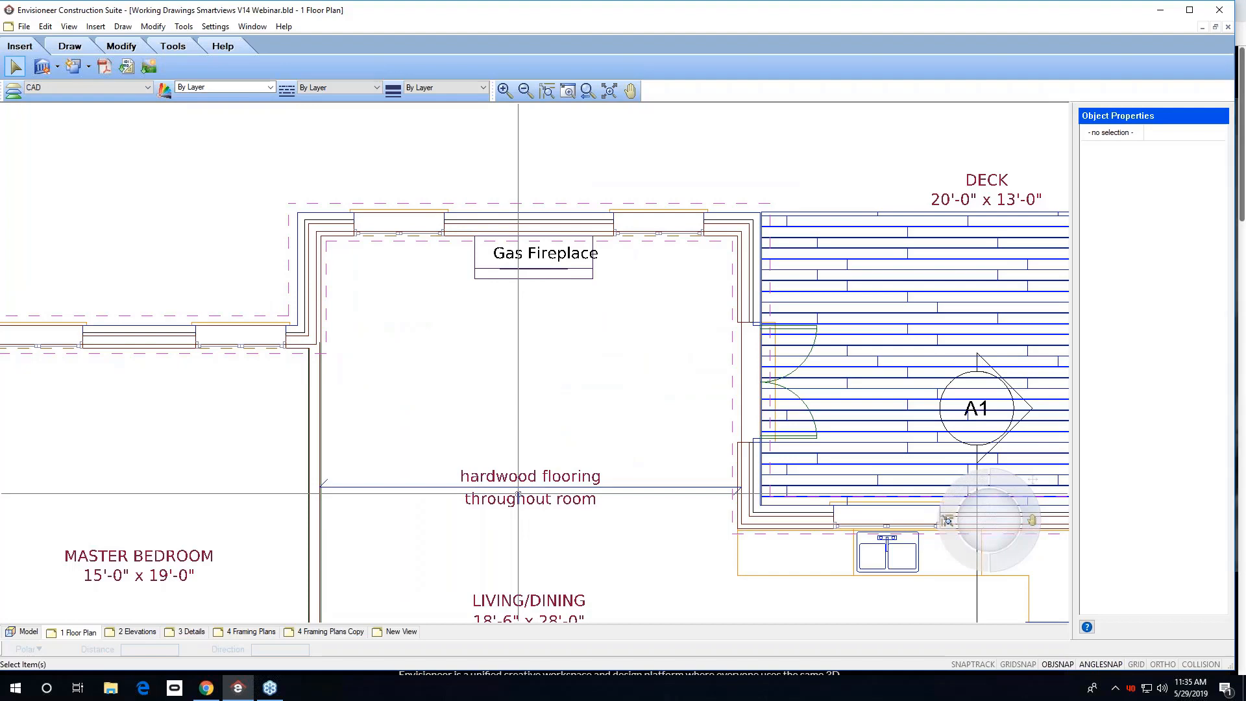
{"action": "left_click", "coordinate": [588, 90]}
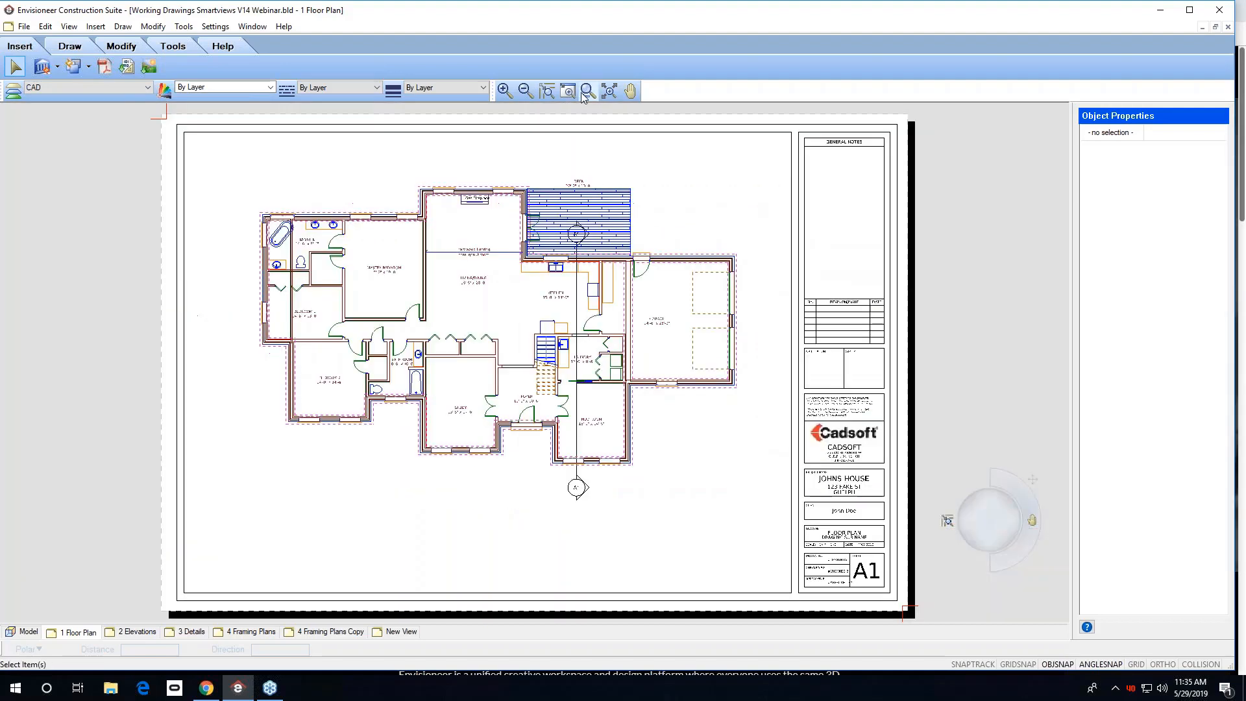
On the 2 Elevations sheet, add a Description with Leader from the first upper-elevation window, placing its text beside the roof note.
{"action": "left_click", "coordinate": [136, 632]}
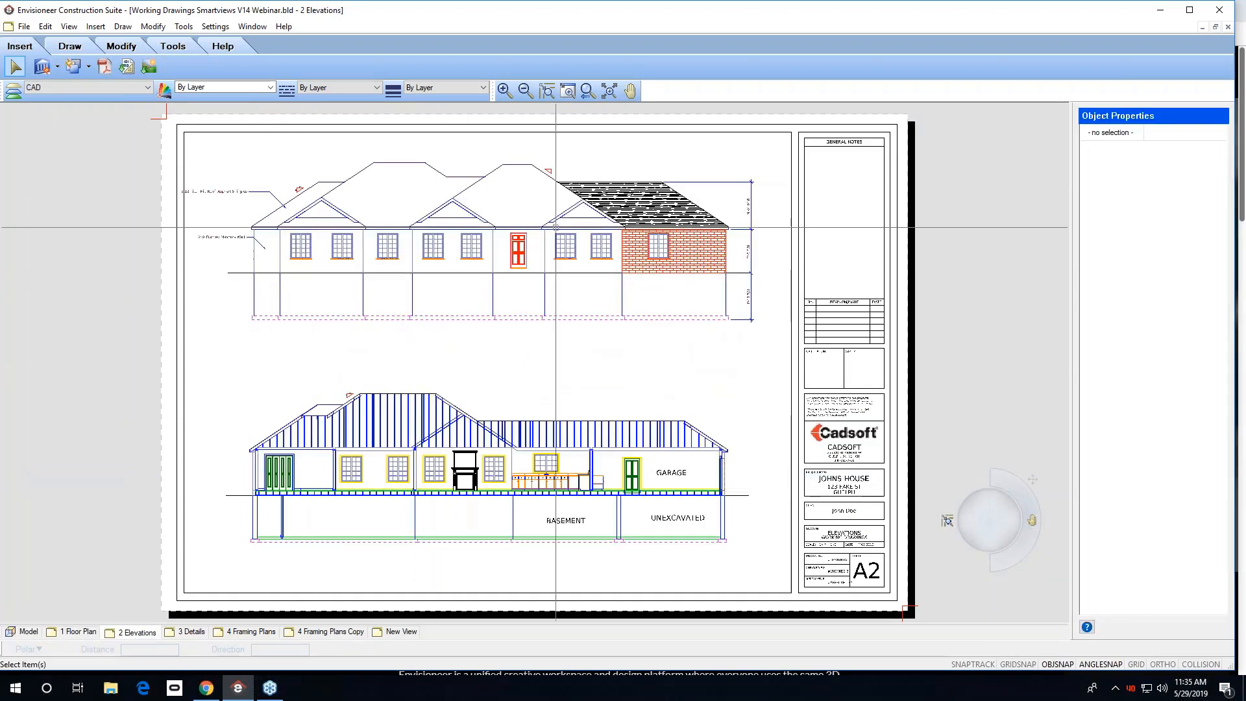
{"action": "left_click", "coordinate": [562, 88]}
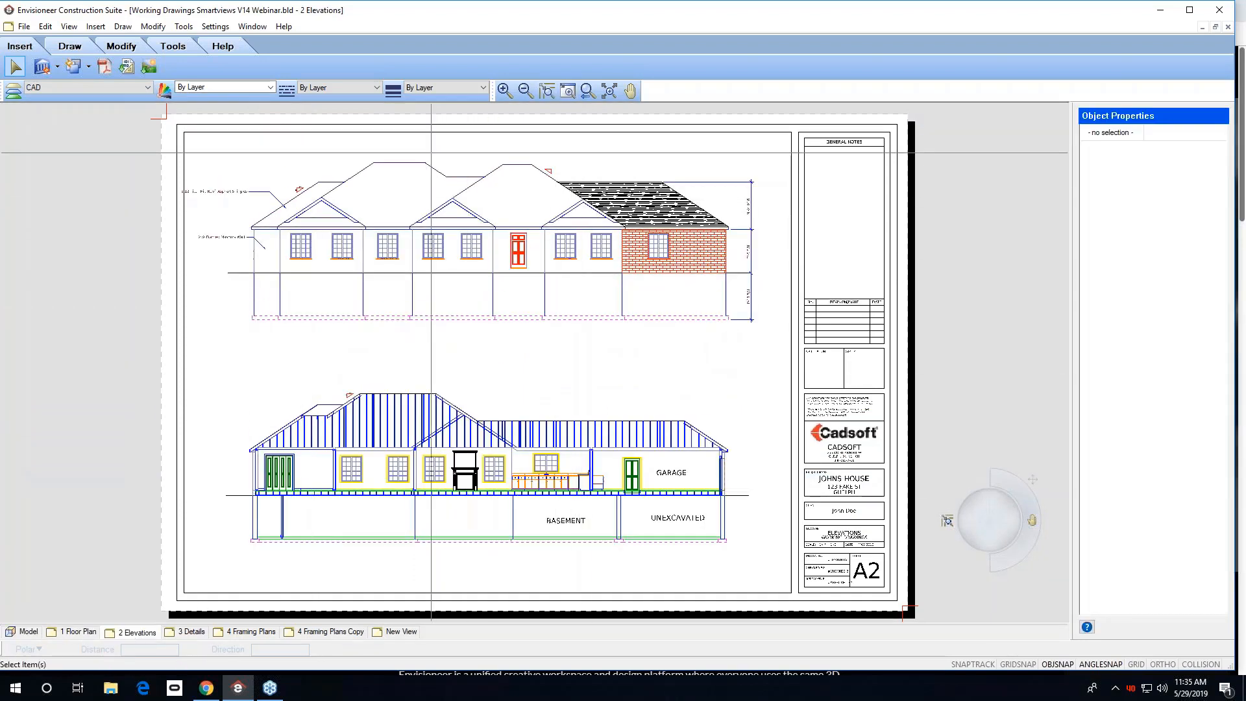
{"action": "left_click_drag", "start_coordinate": [383, 147], "coordinate": [171, 273]}
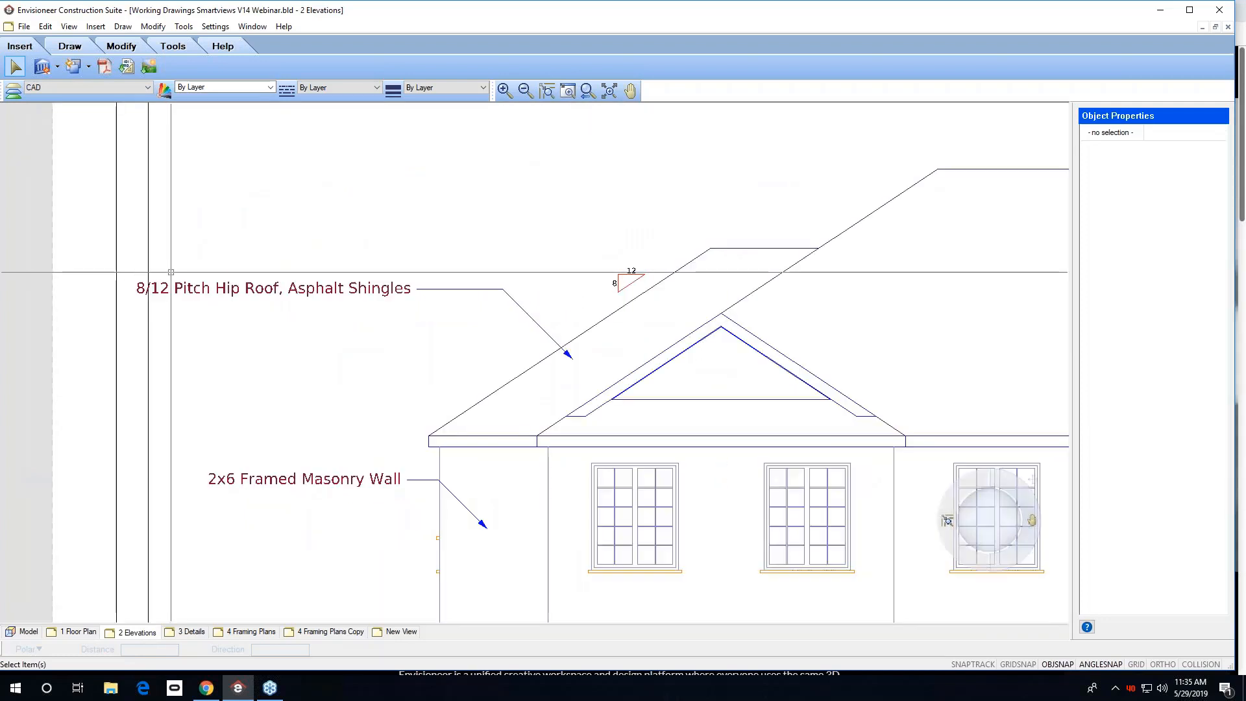
{"action": "left_click", "coordinate": [184, 27]}
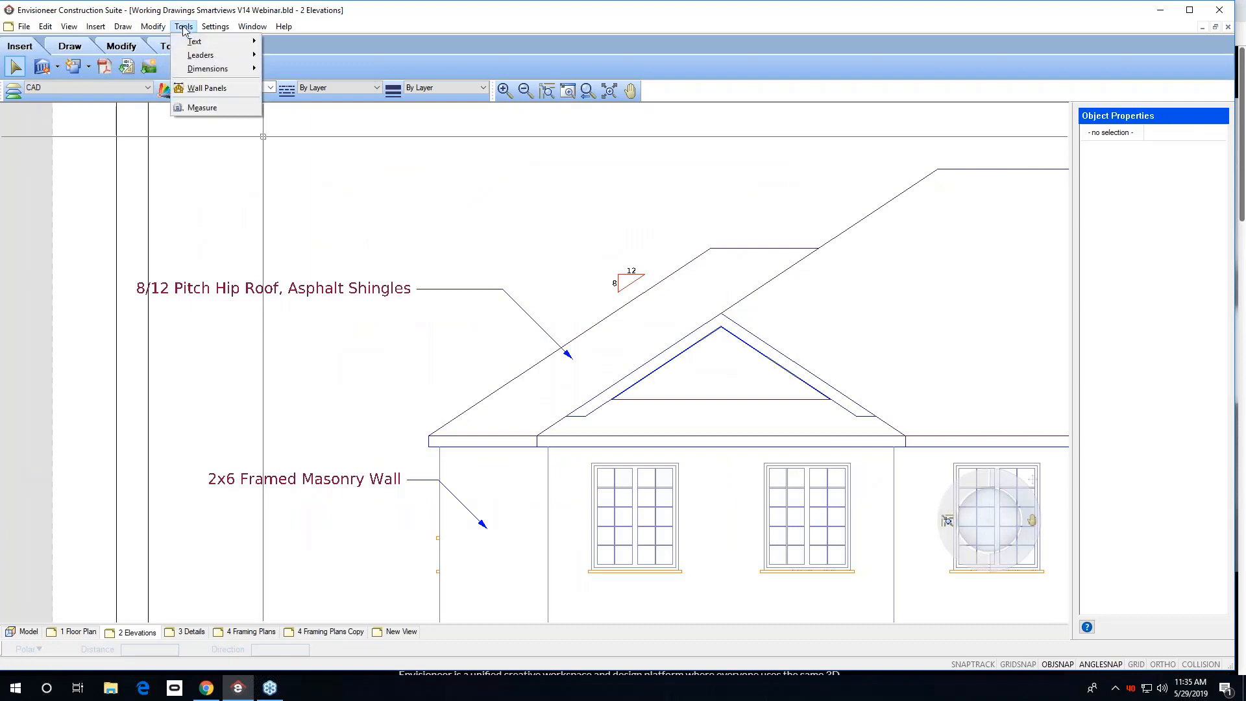
{"action": "mouse_move", "coordinate": [201, 55]}
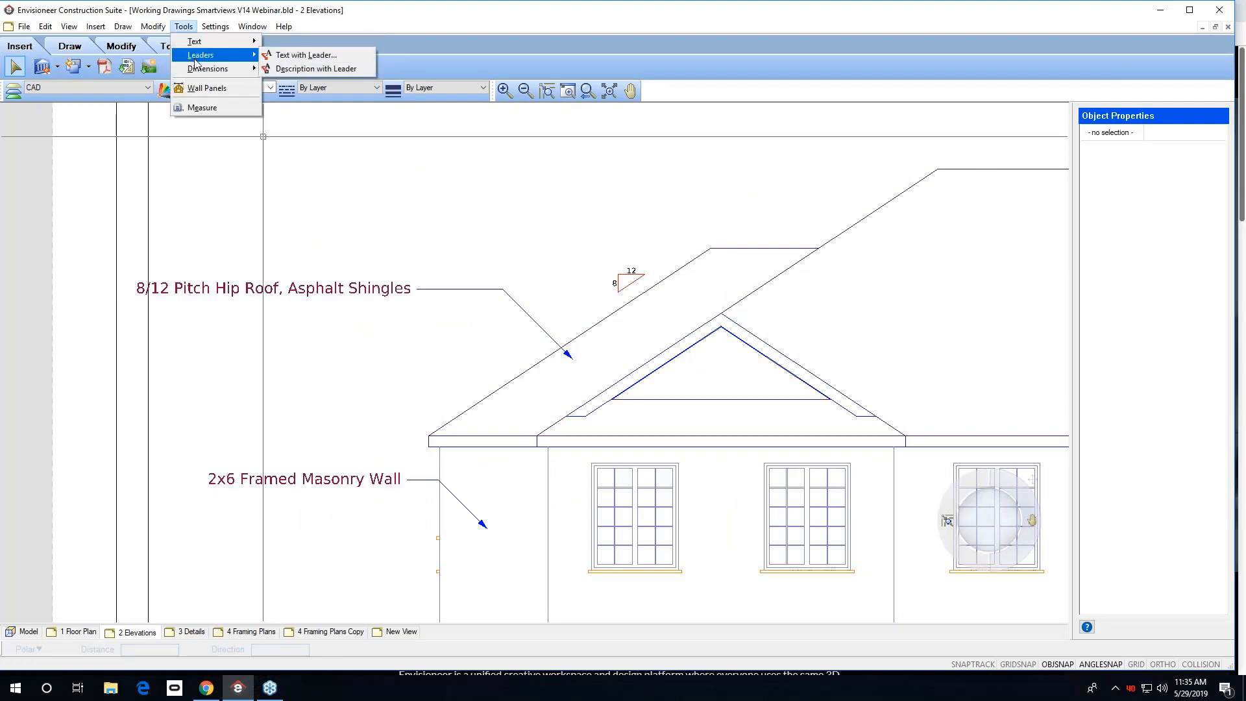
{"action": "left_click", "coordinate": [301, 70]}
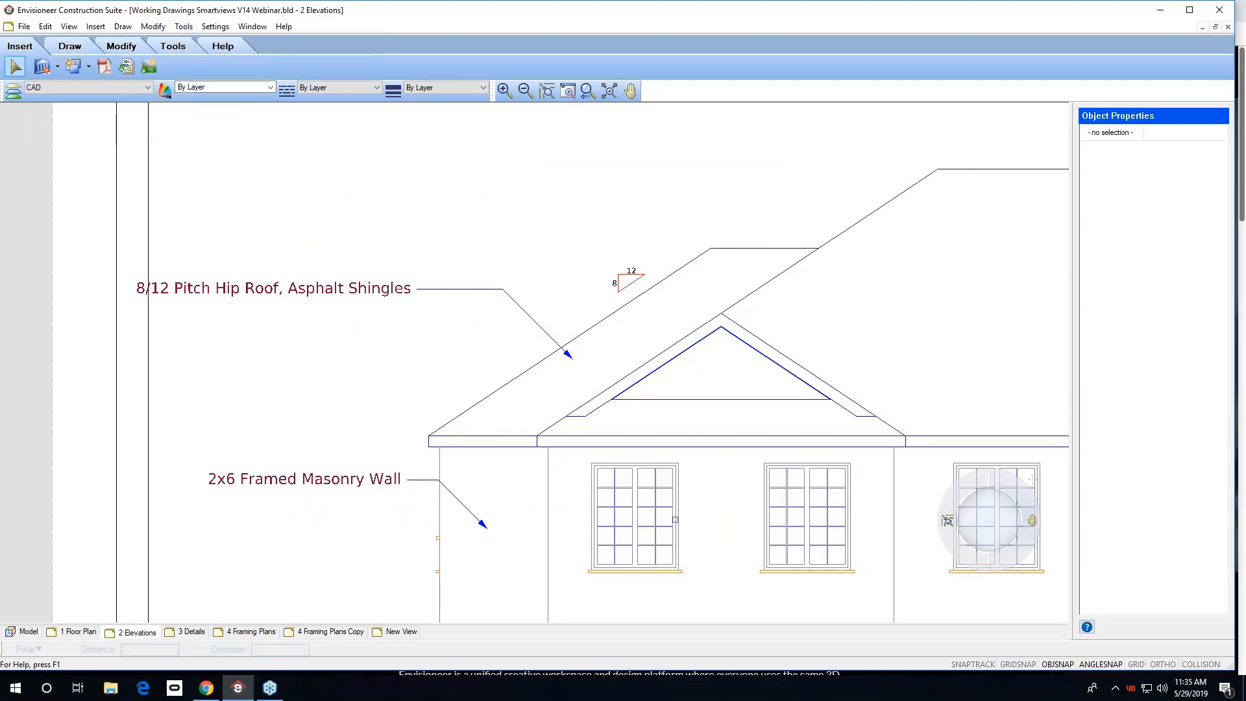
{"action": "left_click", "coordinate": [638, 506]}
{"action": "left_click", "coordinate": [501, 370]}
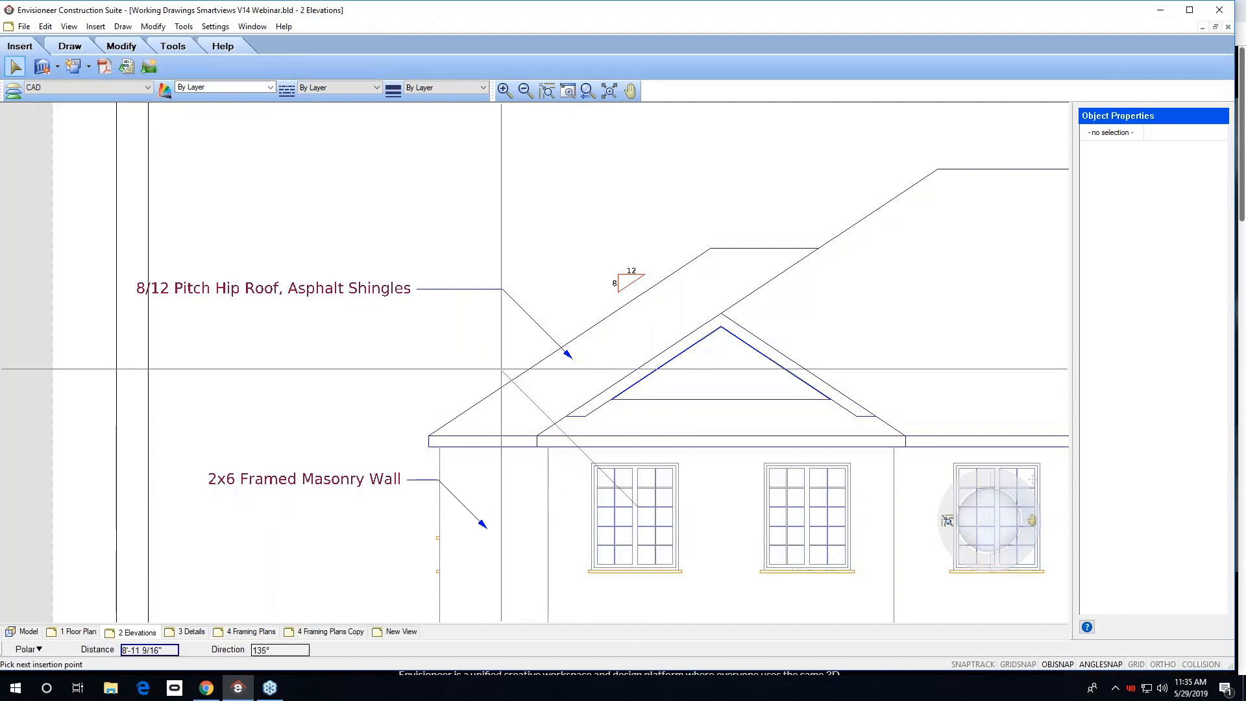
{"action": "left_click", "coordinate": [419, 370]}
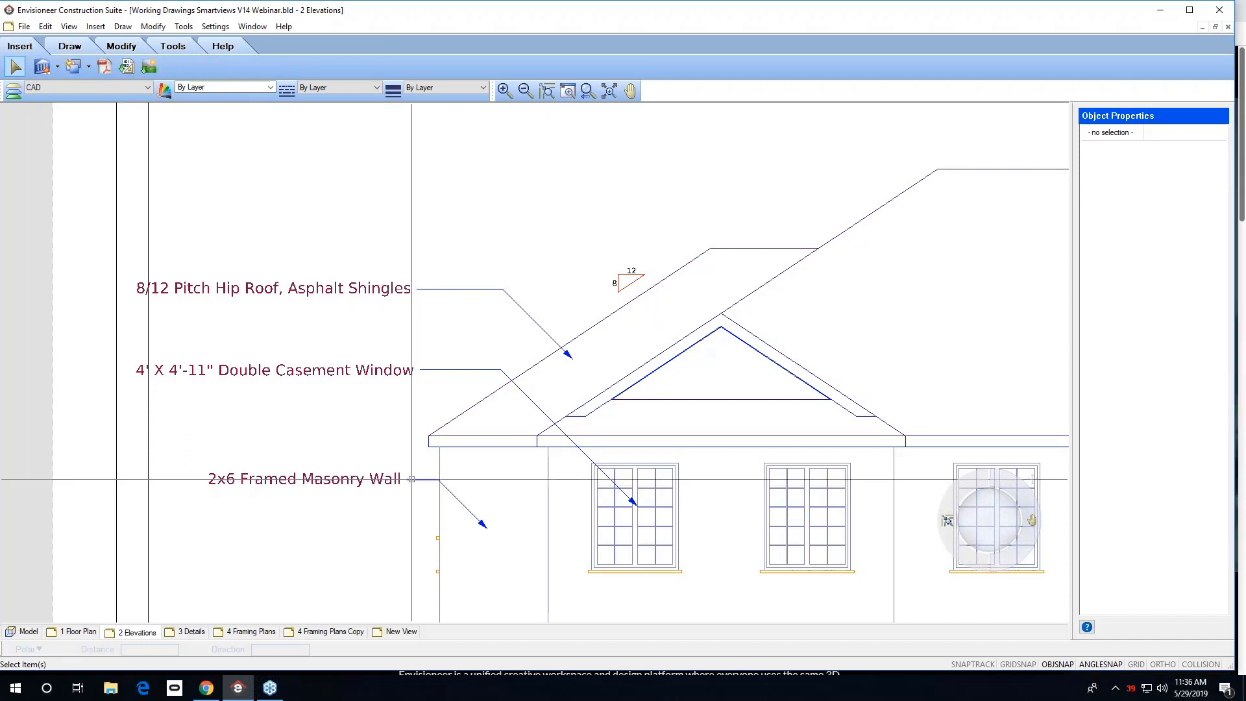
Open the window description's text contents in the text editor, cancel, and zoom out to the whole sheet.
{"action": "left_click", "coordinate": [305, 370]}
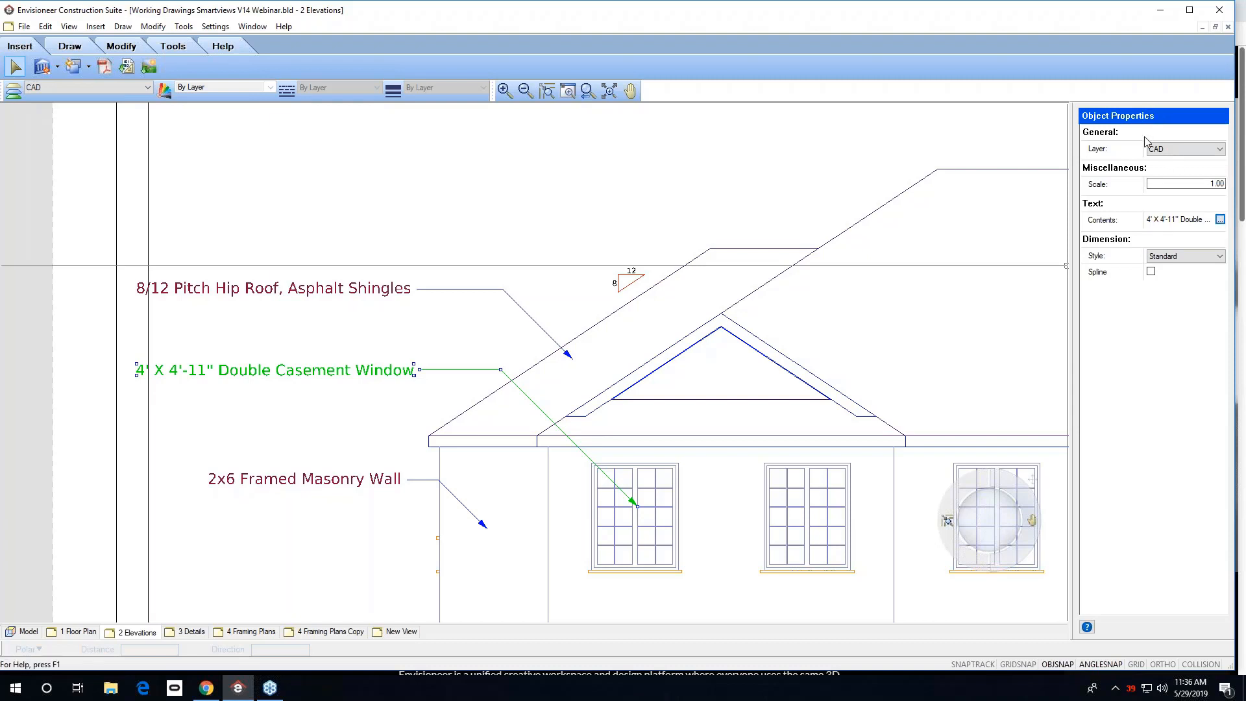
{"action": "left_click", "coordinate": [1221, 220]}
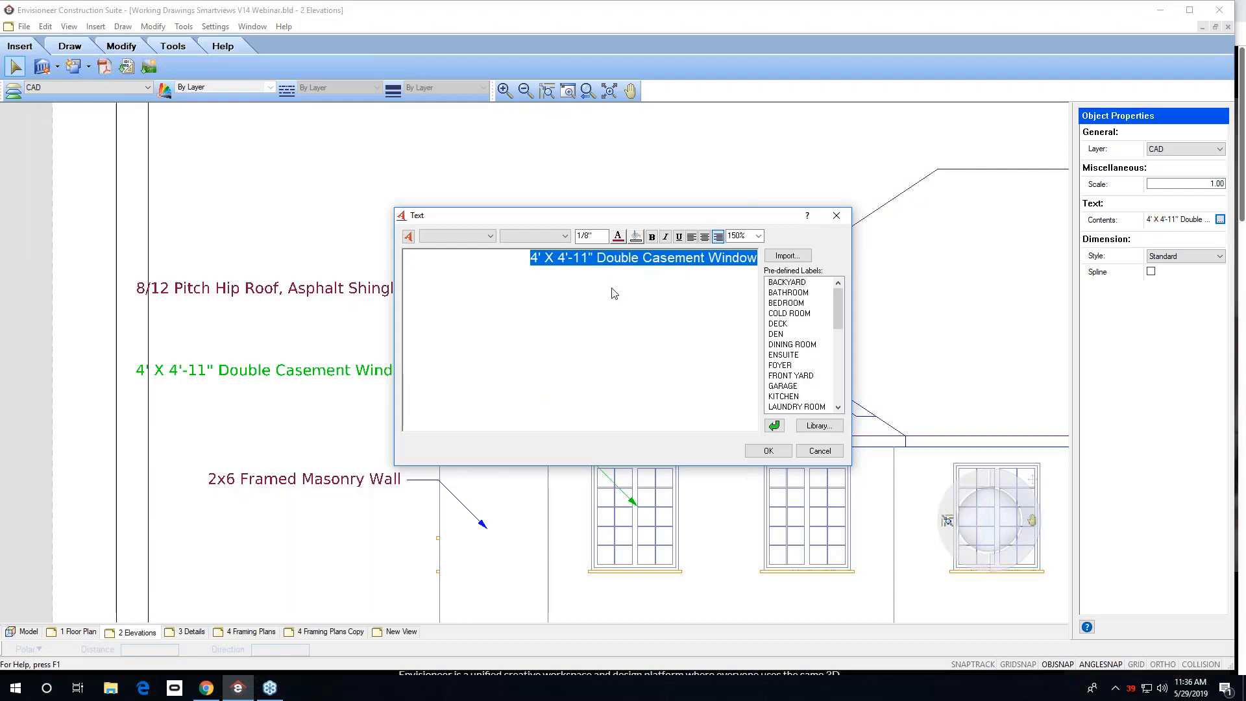
{"action": "left_click", "coordinate": [747, 274]}
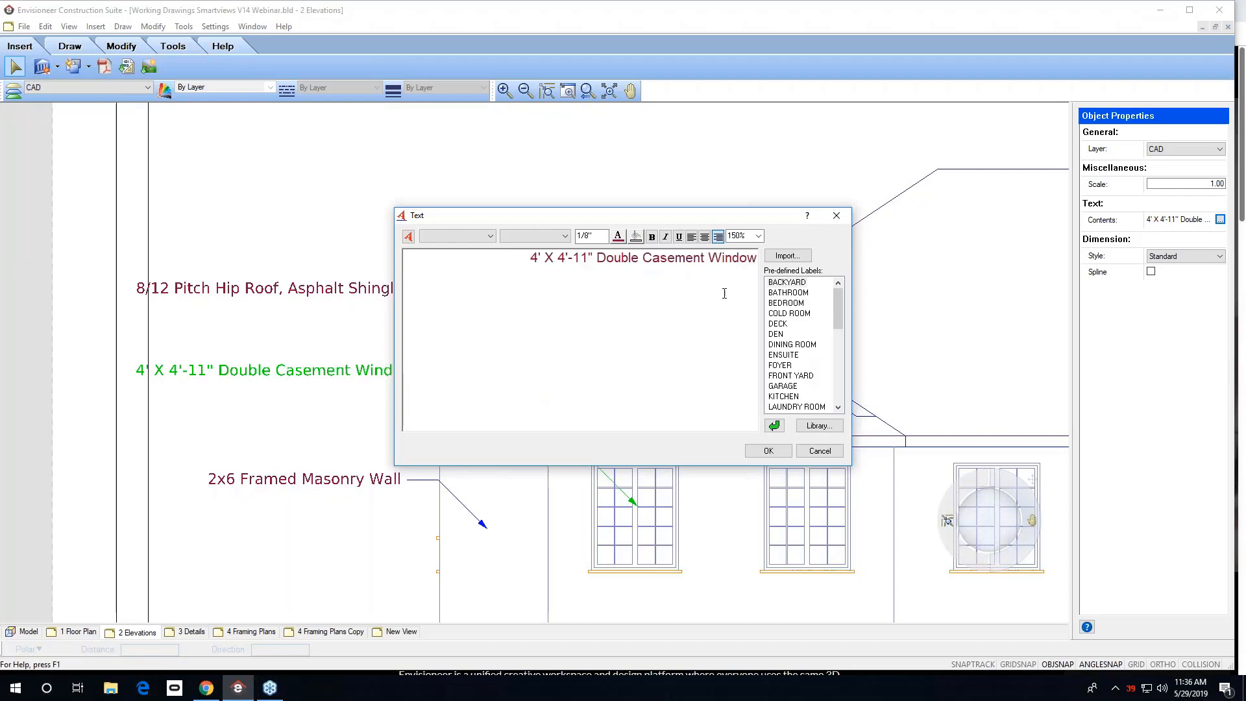
{"action": "left_click", "coordinate": [820, 450]}
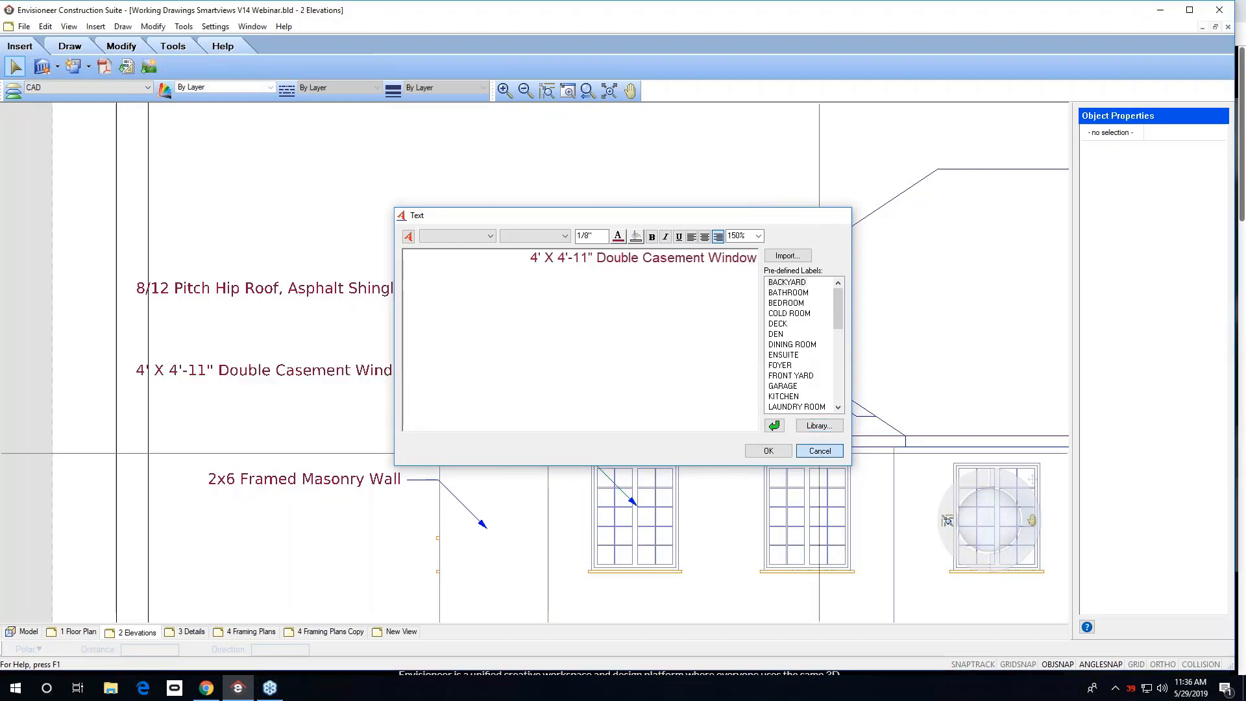
{"action": "left_click", "coordinate": [588, 91]}
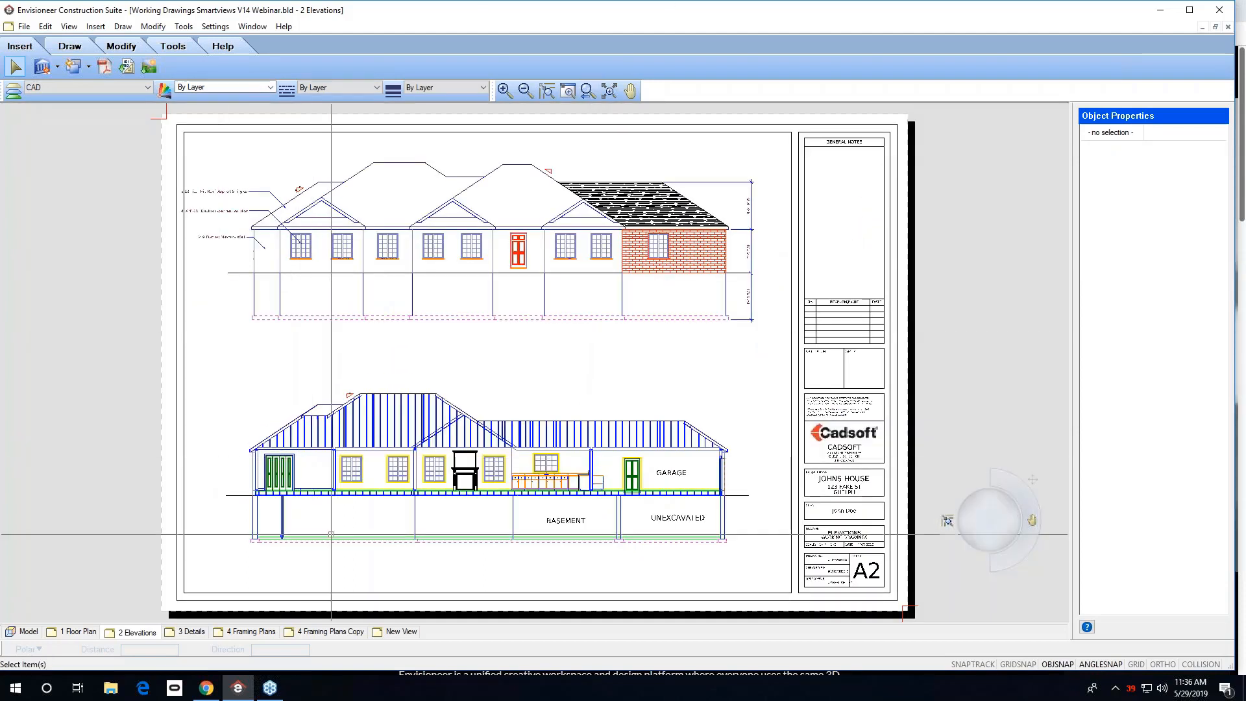
On the 3 Details sheet, start a text and import GENERAL NOTES ARCHITECTURAL.txt from the Desktop.
{"action": "left_click", "coordinate": [192, 632]}
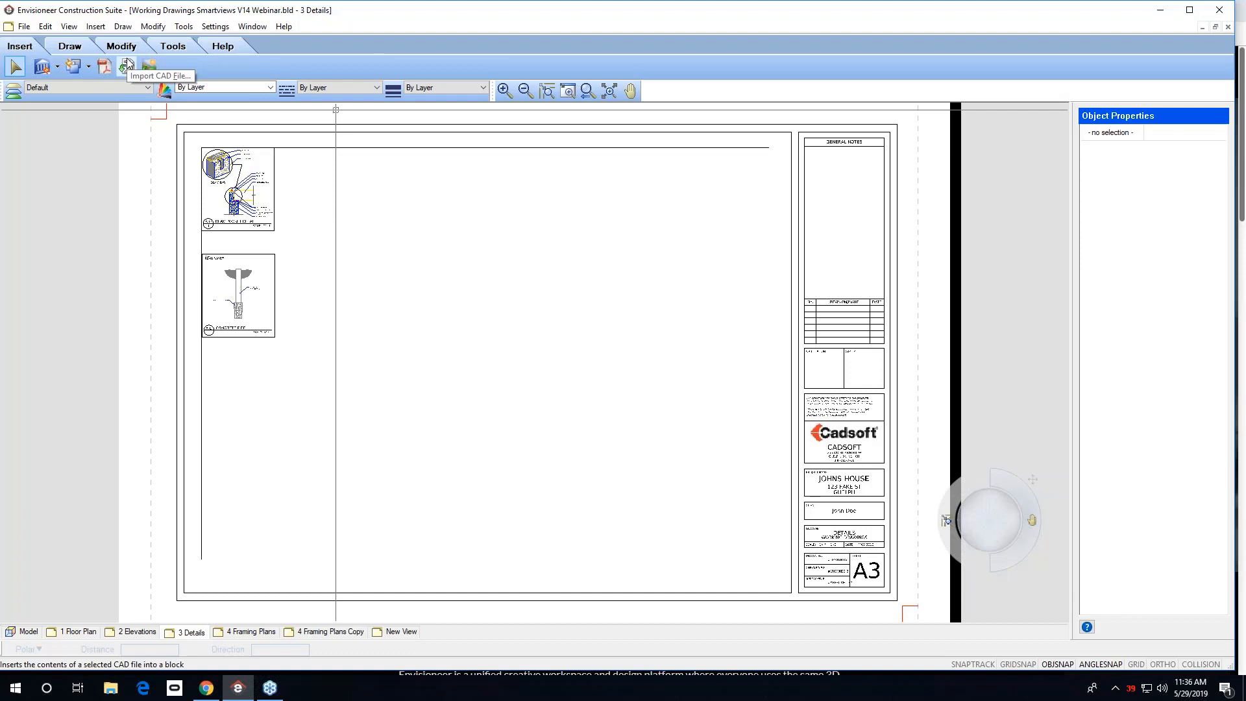
{"action": "left_click", "coordinate": [182, 26]}
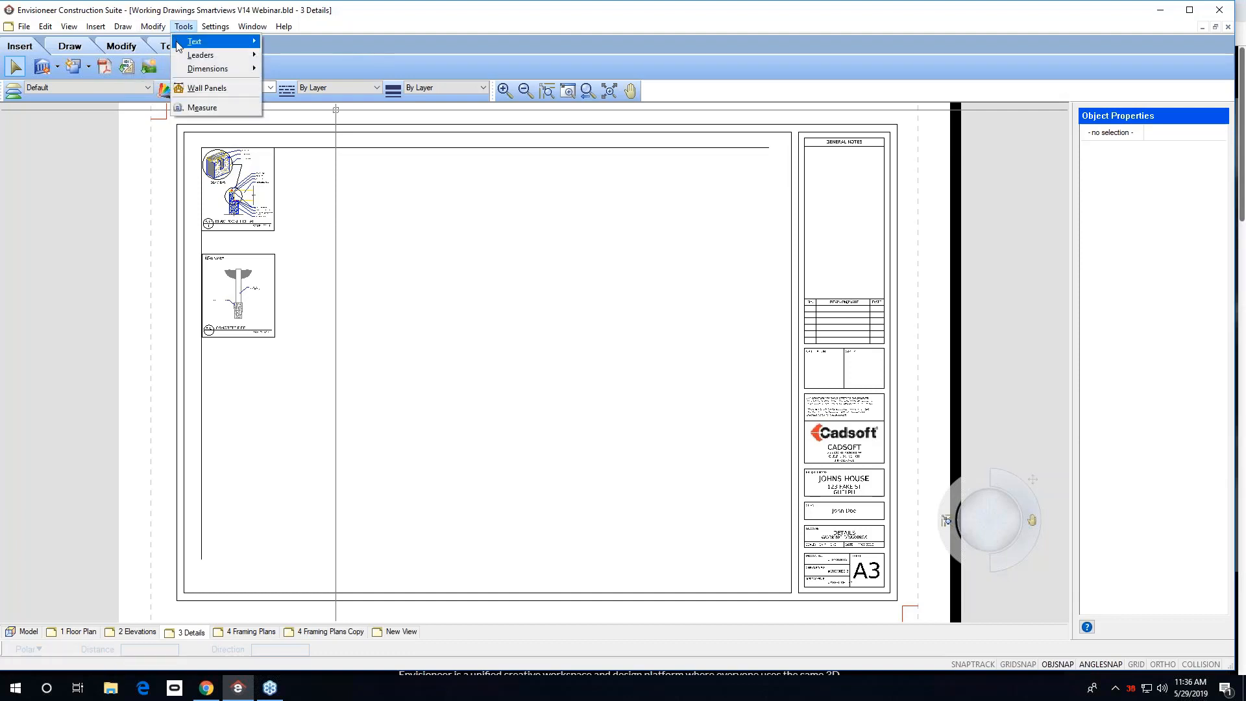
{"action": "mouse_move", "coordinate": [205, 30]}
{"action": "left_click", "coordinate": [278, 42]}
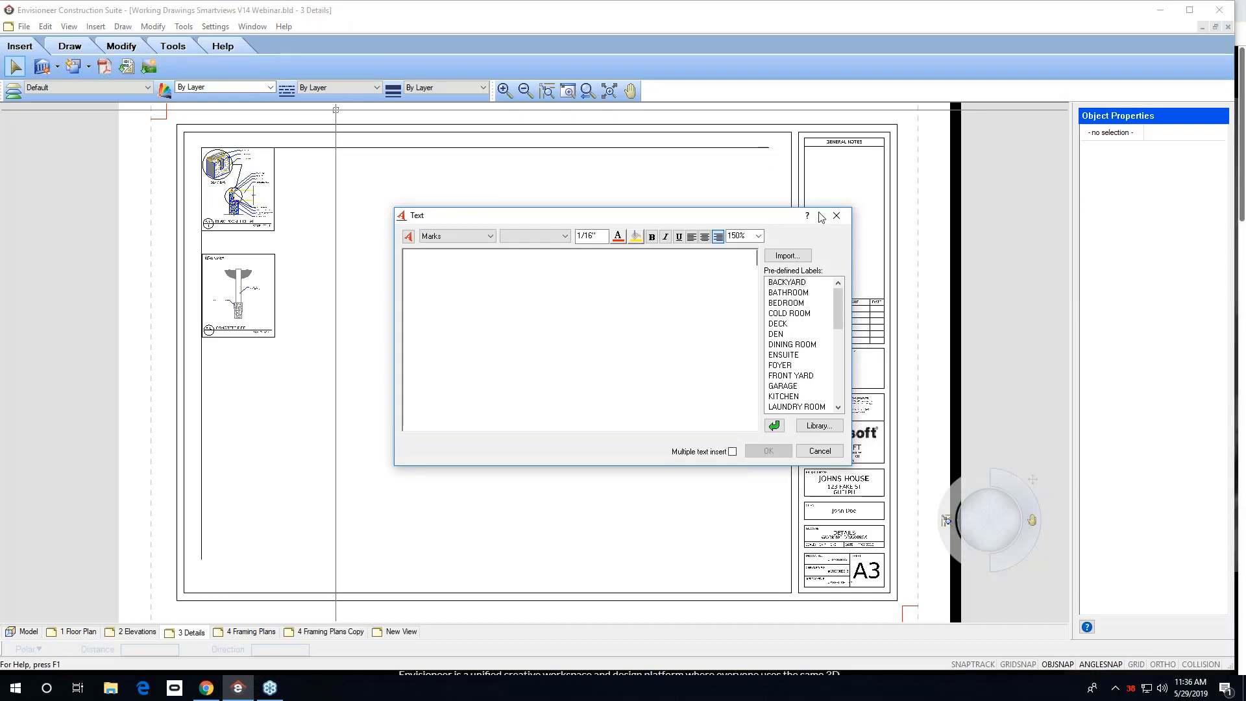
{"action": "left_click", "coordinate": [787, 255]}
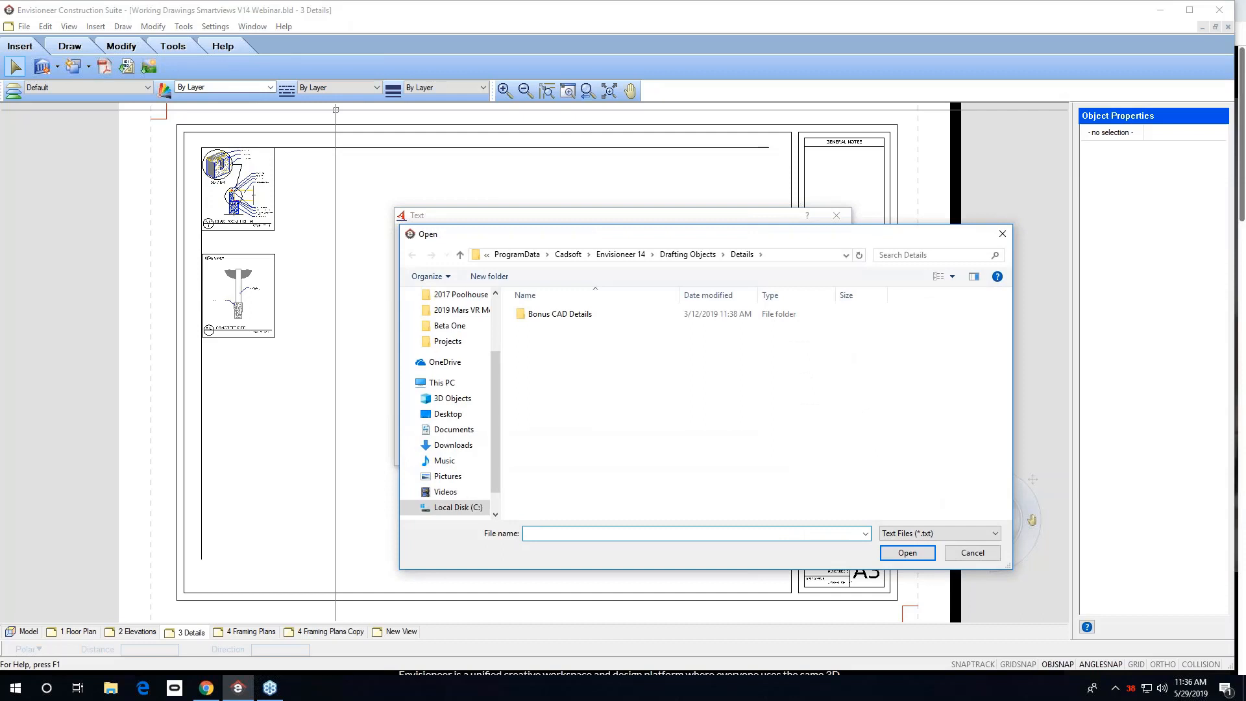
{"action": "scroll", "coordinate": [448, 435], "scroll_direction": "up", "scroll_amount": 2}
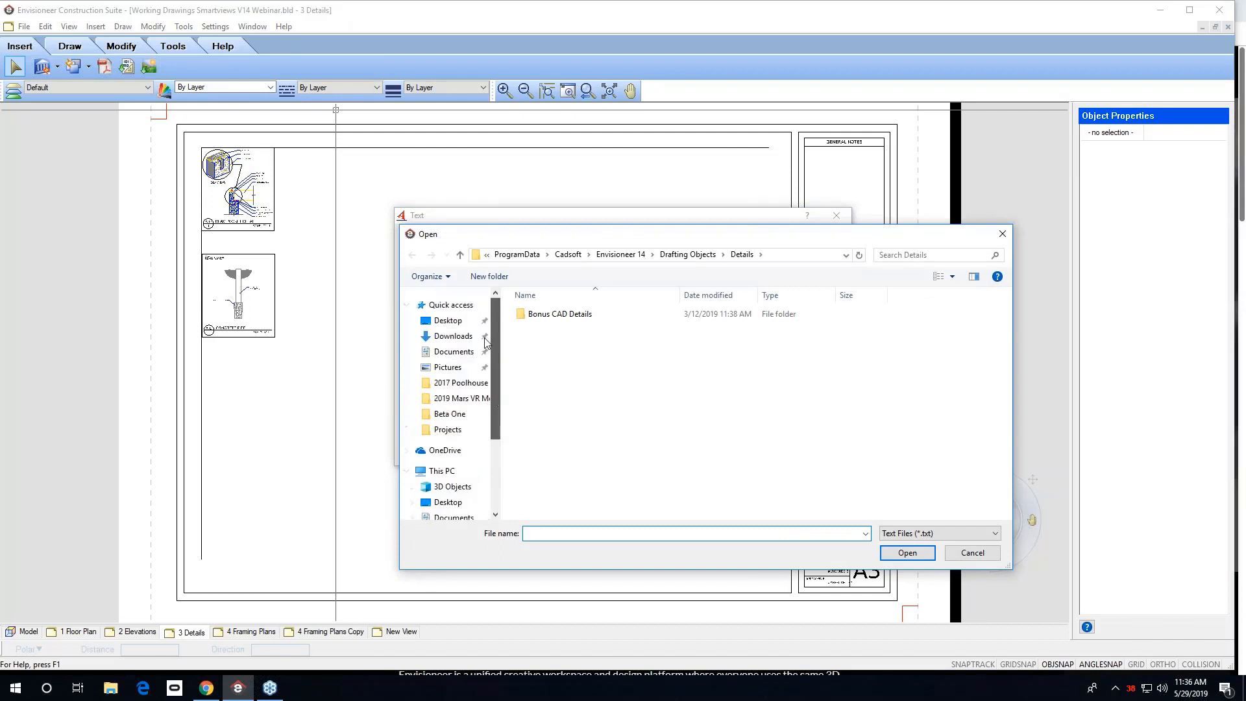
{"action": "left_click", "coordinate": [456, 321]}
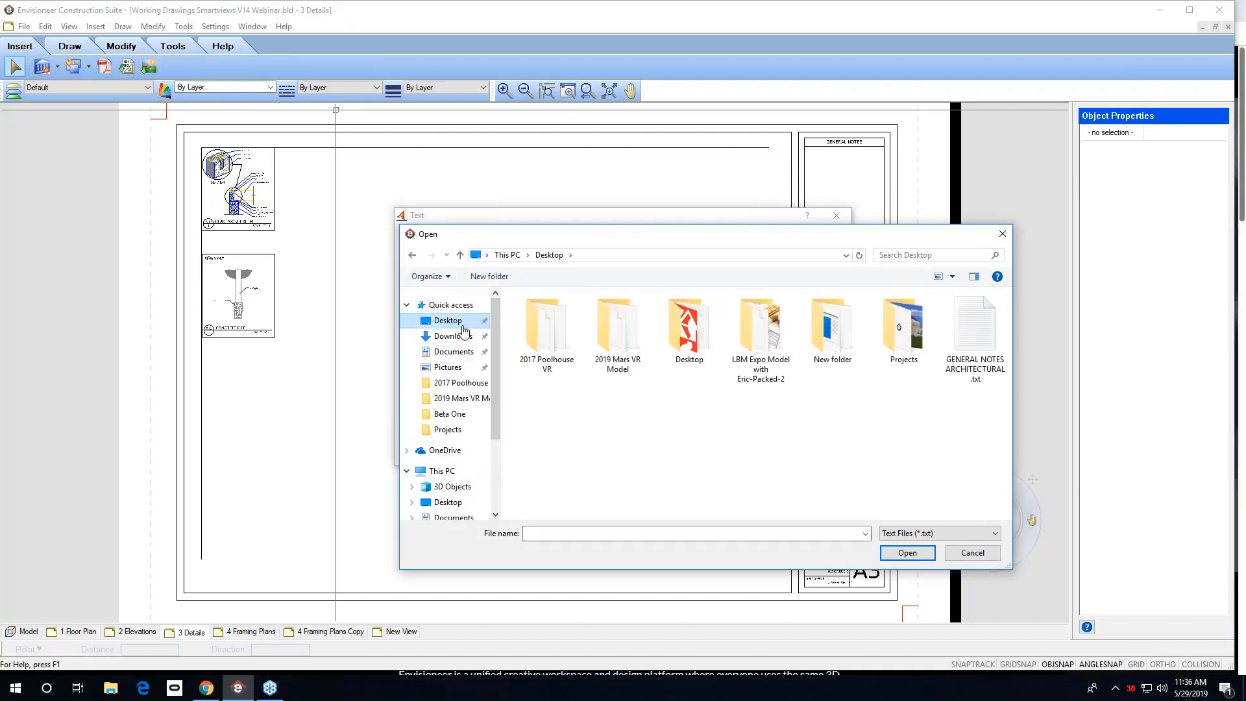
{"action": "left_click", "coordinate": [932, 534]}
{"action": "left_click", "coordinate": [932, 533]}
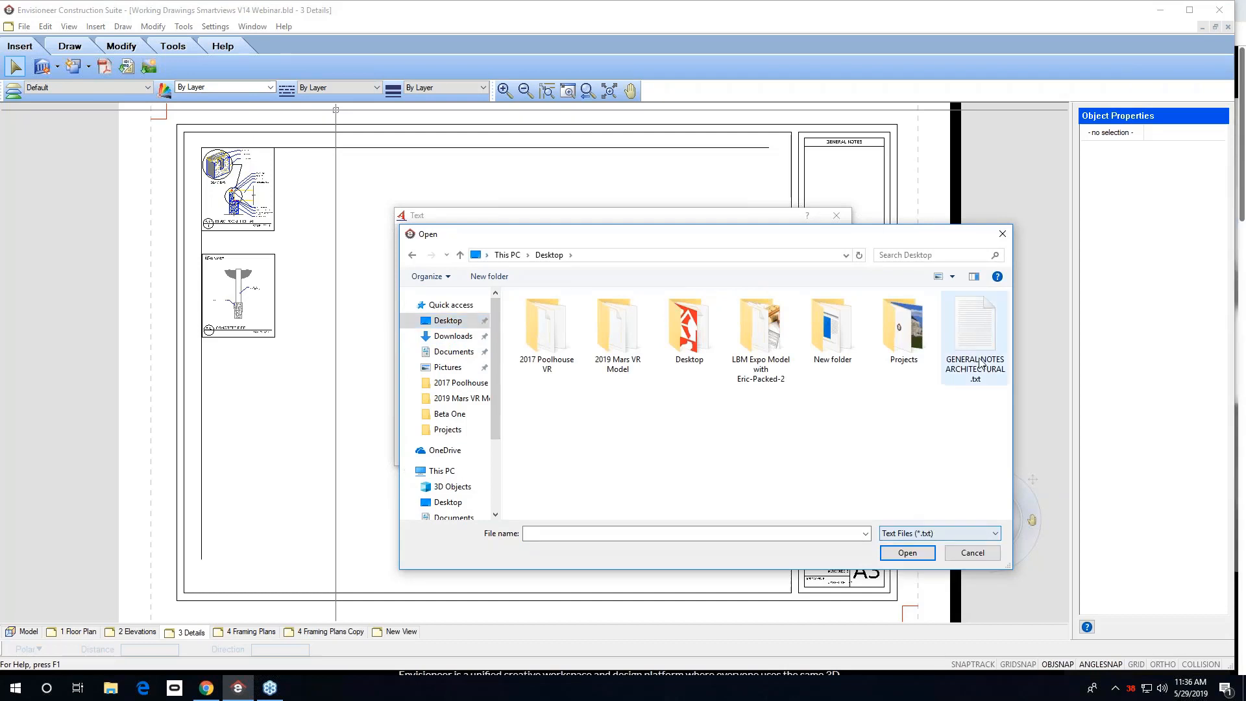
{"action": "left_click", "coordinate": [989, 336]}
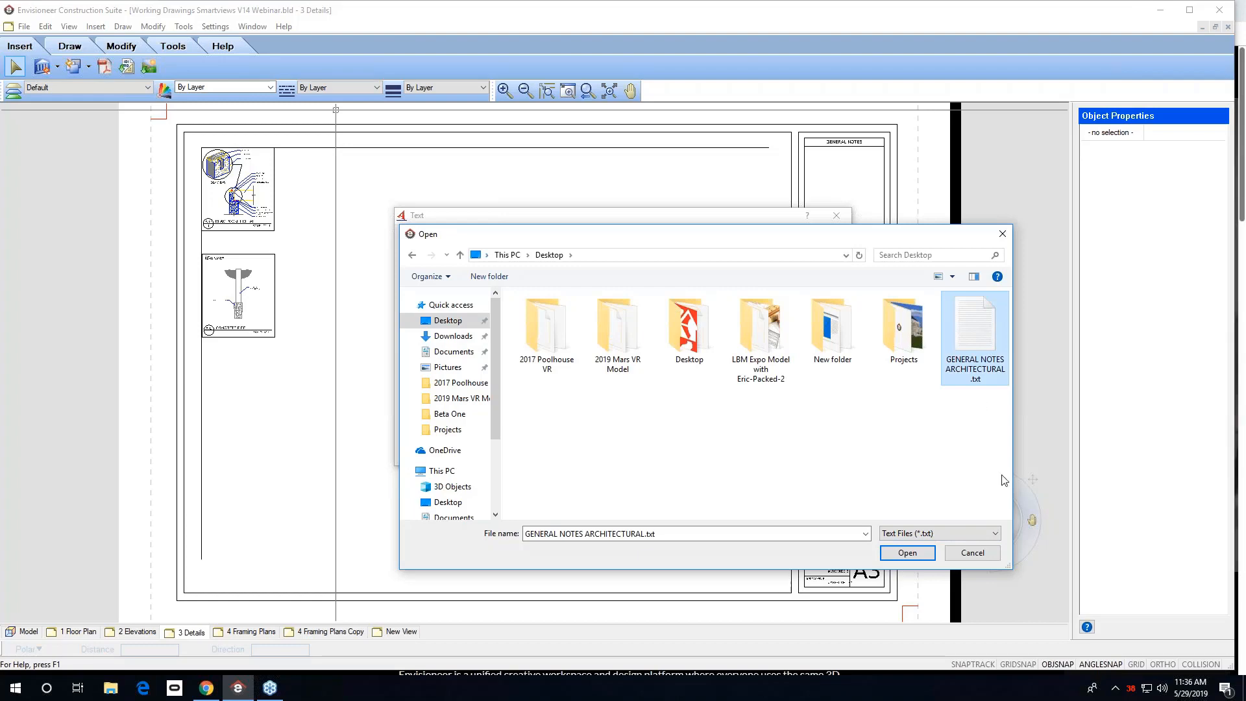
{"action": "left_click", "coordinate": [908, 552]}
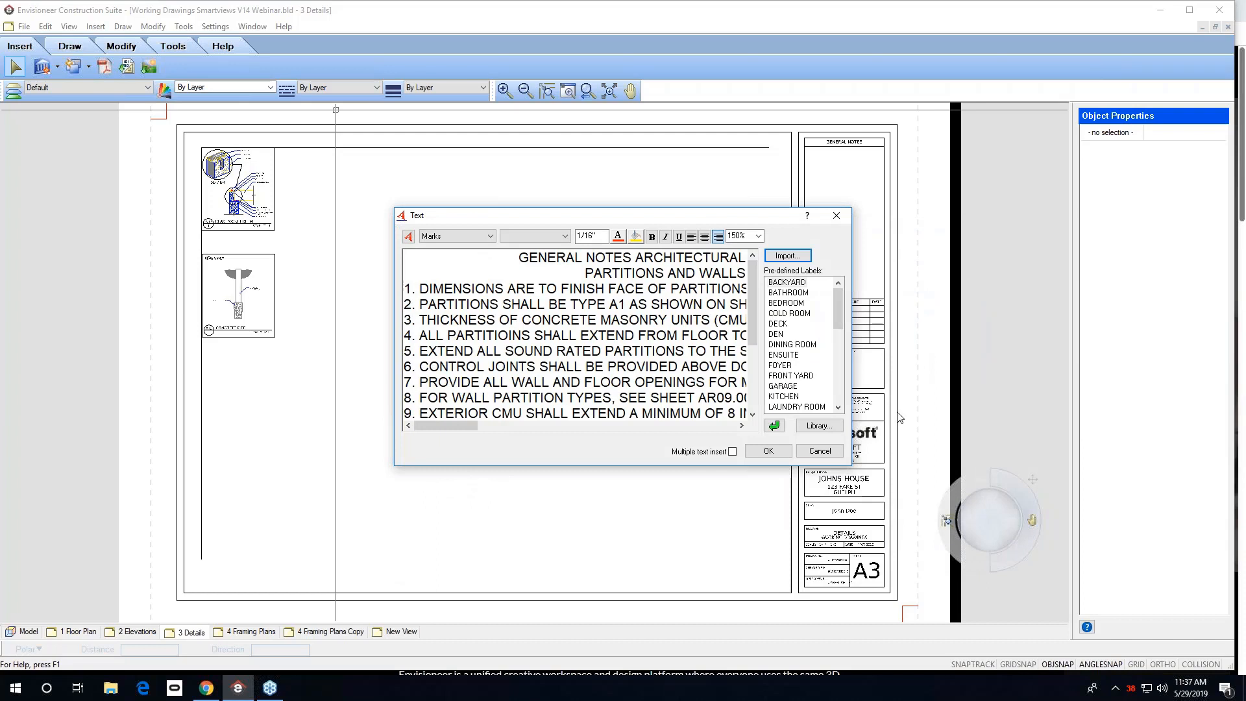
Left-align the imported notes text and place it below the detail views on the sheet.
{"action": "left_click", "coordinate": [692, 237]}
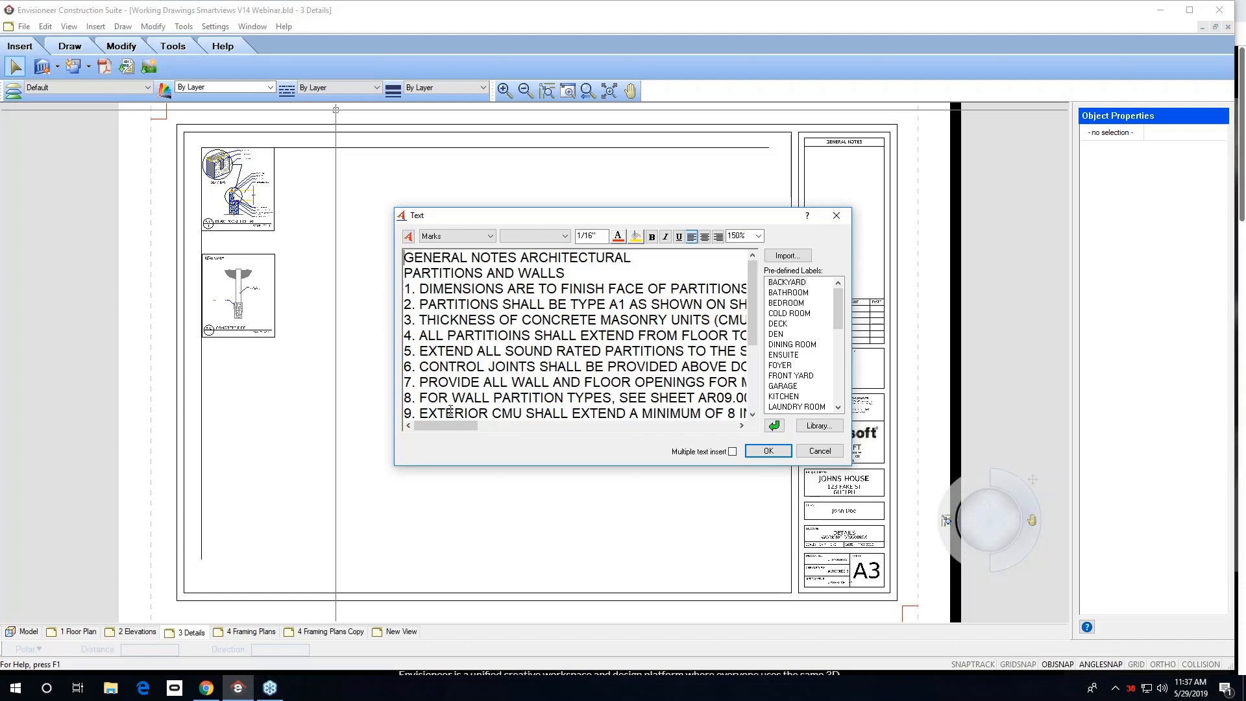
{"action": "left_click", "coordinate": [780, 453]}
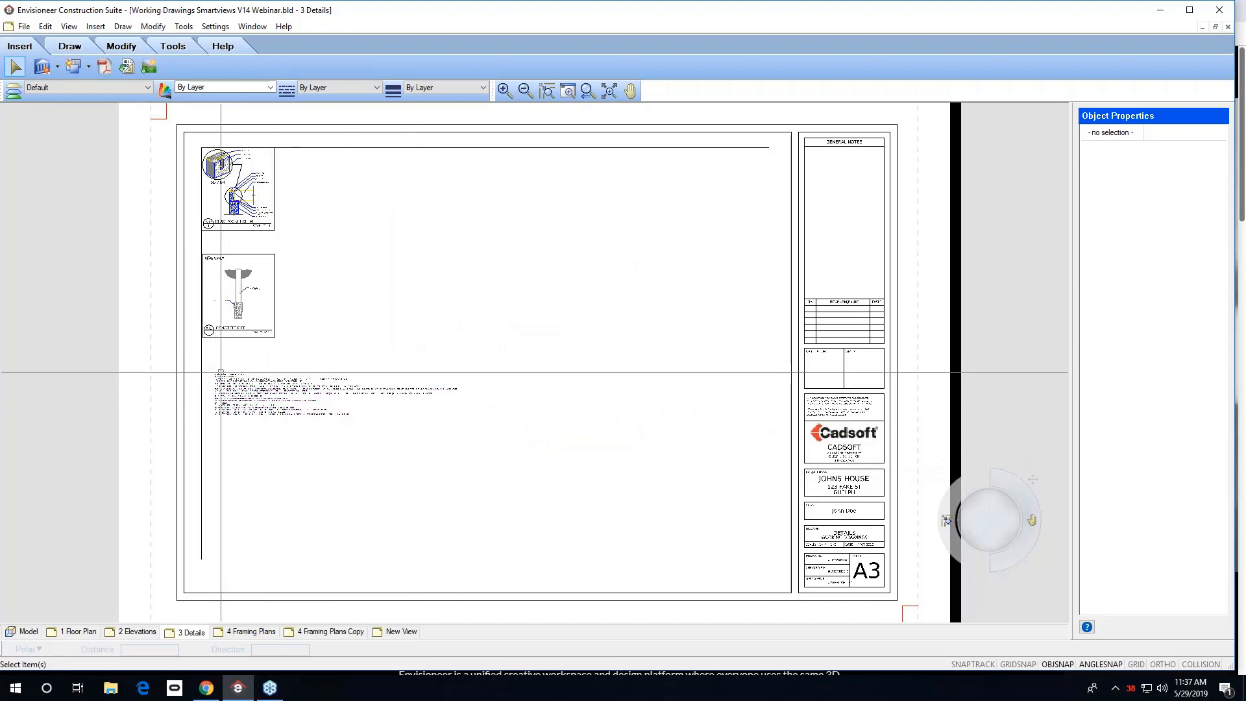
{"action": "left_click", "coordinate": [221, 373]}
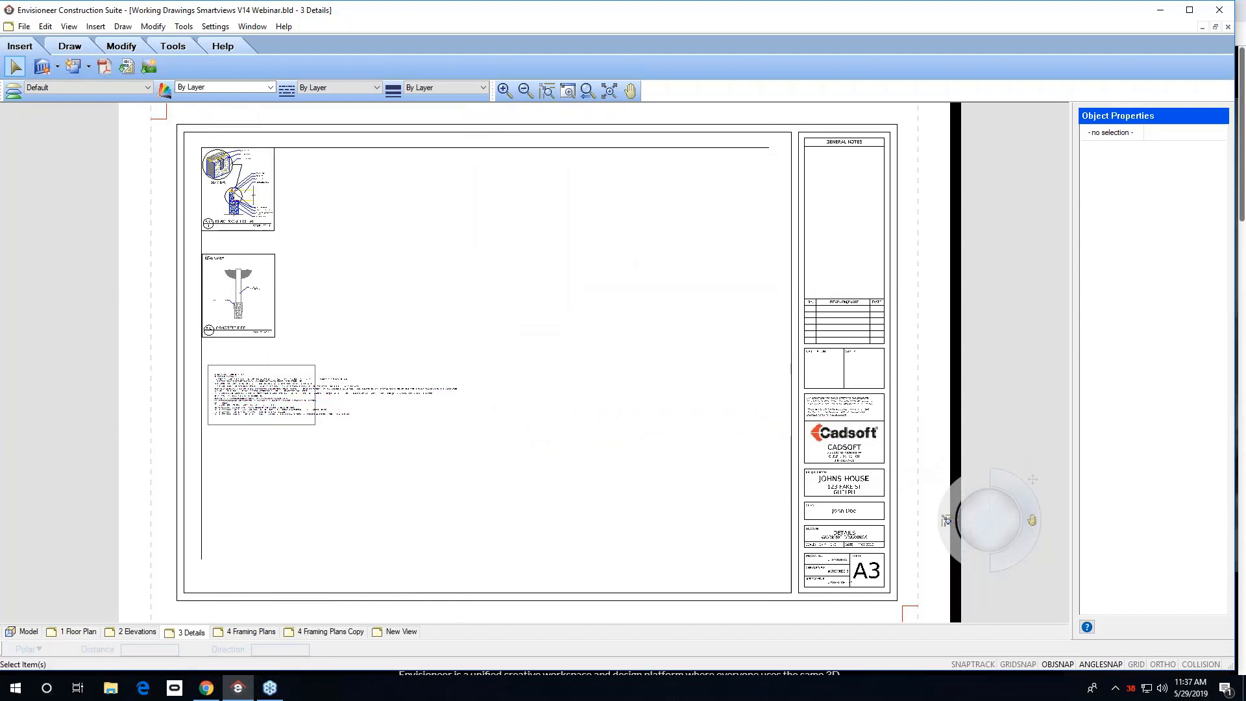
Edit the general notes text and delete its last line about hollow metal frames in stud partitions.
{"action": "left_click_drag", "start_coordinate": [315, 425], "coordinate": [321, 425]}
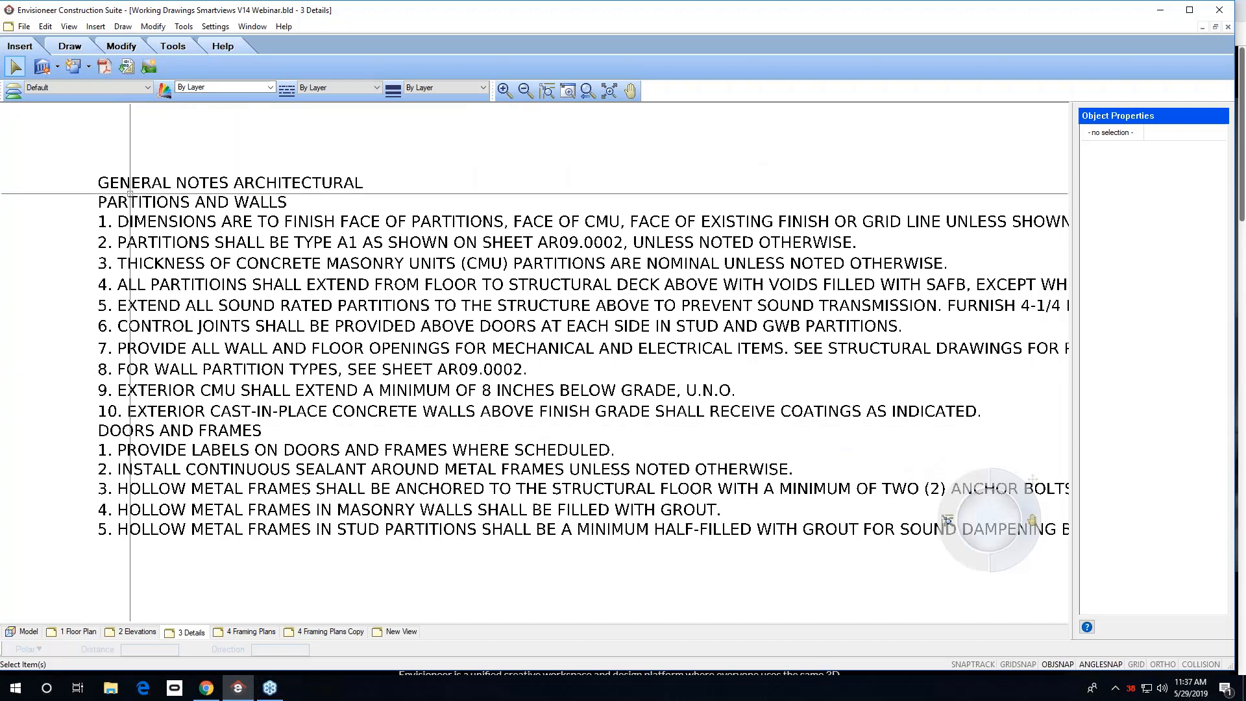
{"action": "double_click", "coordinate": [255, 268]}
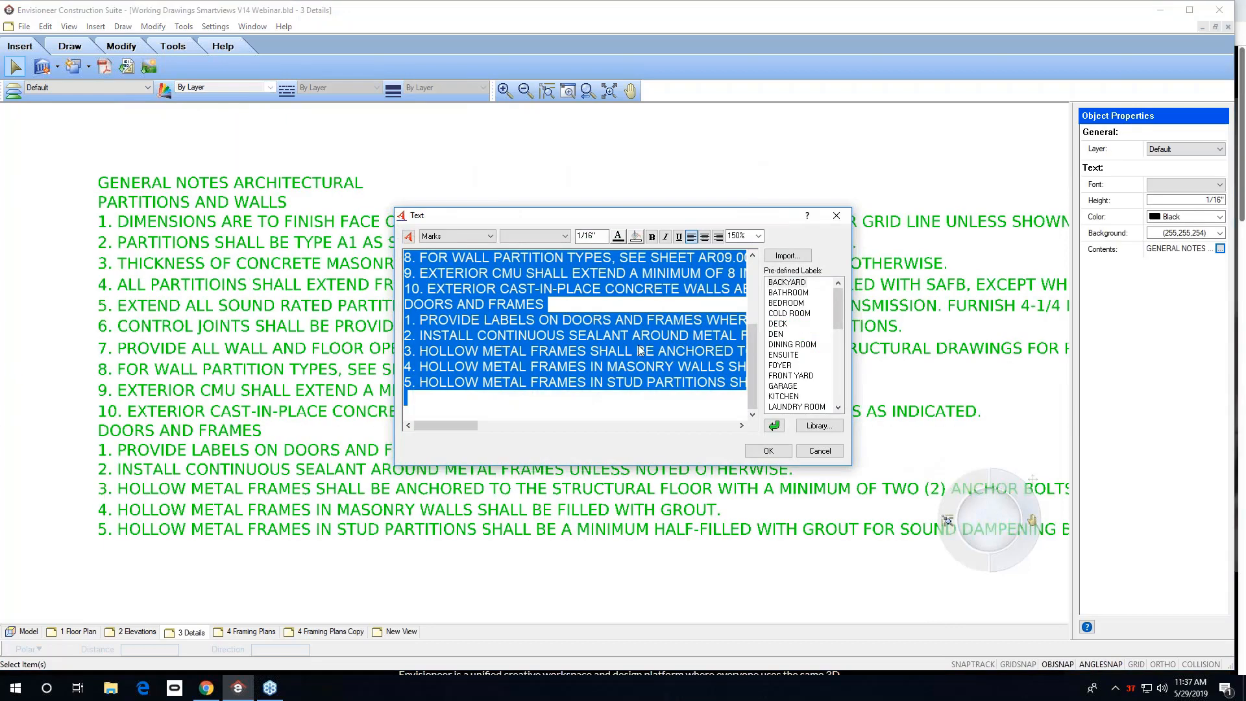
{"action": "left_click", "coordinate": [431, 395]}
{"action": "left_click_drag", "start_coordinate": [409, 400], "coordinate": [395, 384]}
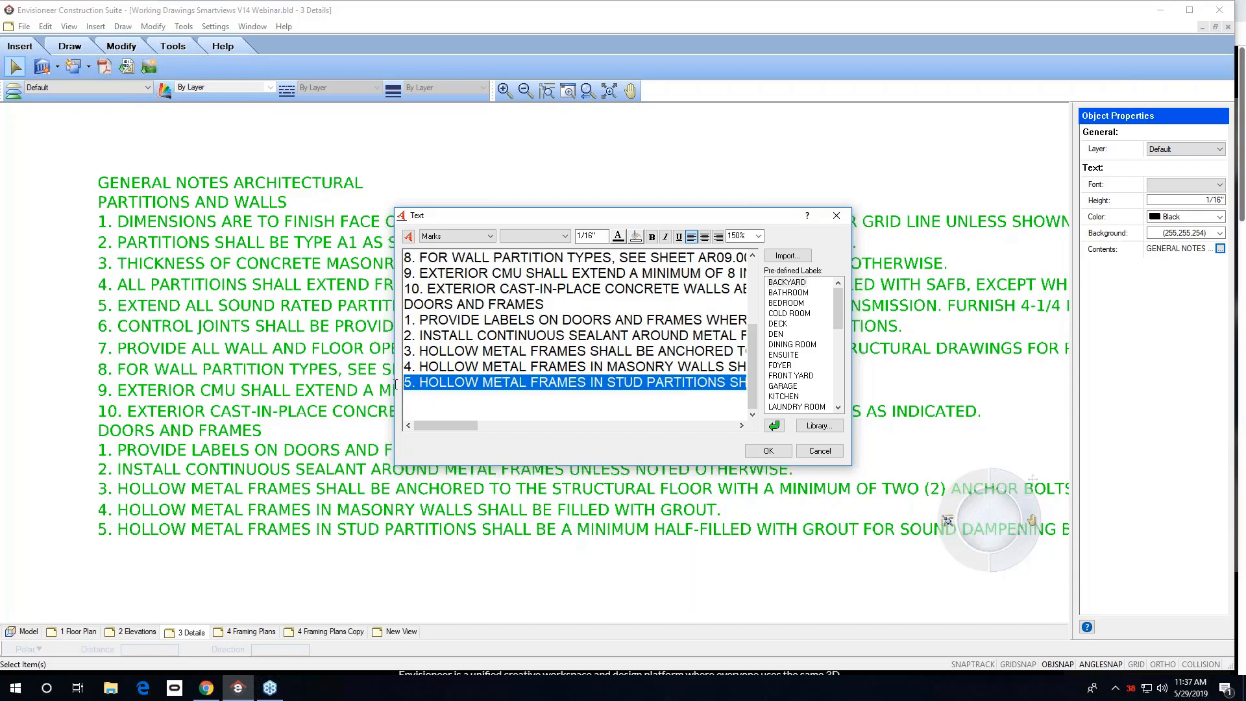
{"action": "key", "text": "Delete"}
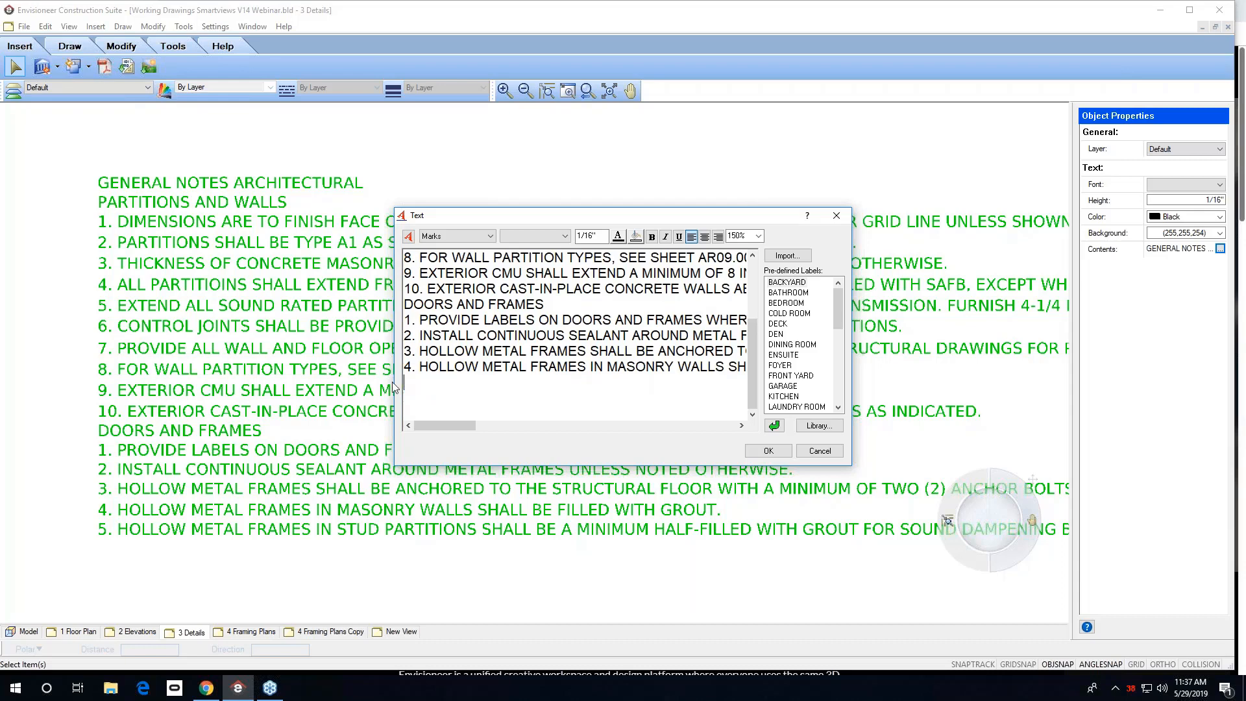
{"action": "left_click", "coordinate": [769, 451]}
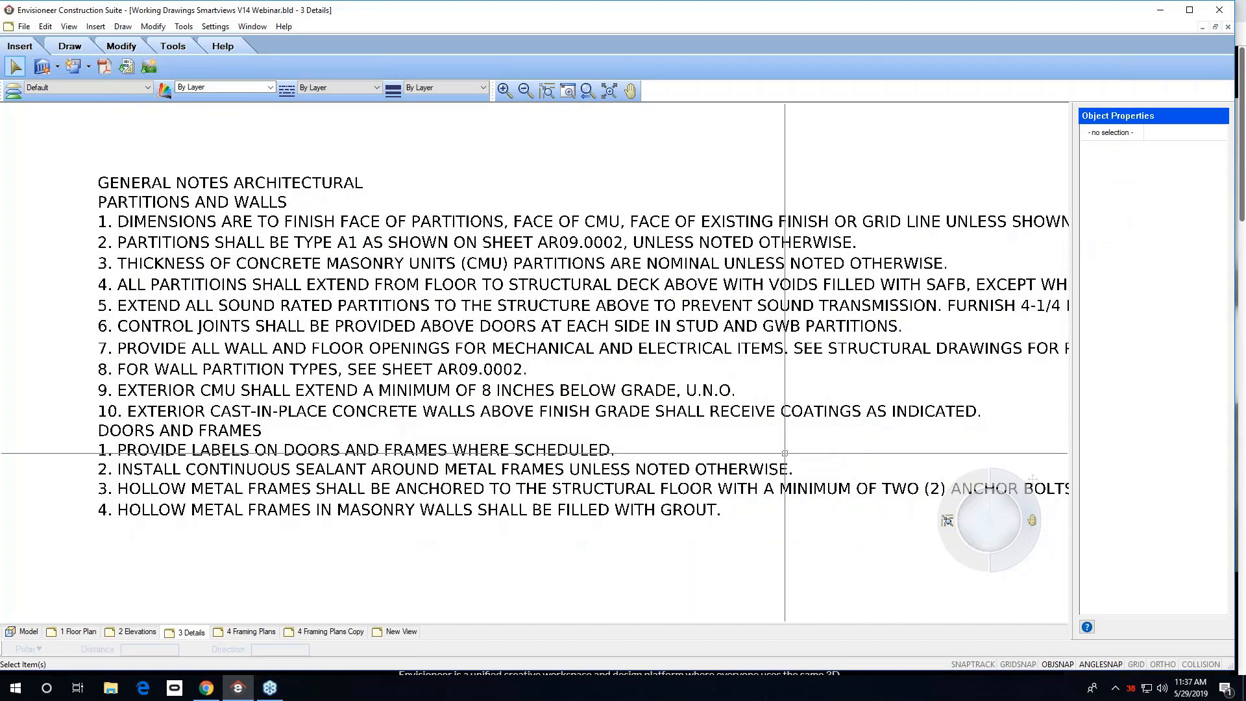
Zoom into the title block and rename the project to JANE HOUSE in the Project Manager.
{"action": "left_click", "coordinate": [588, 91]}
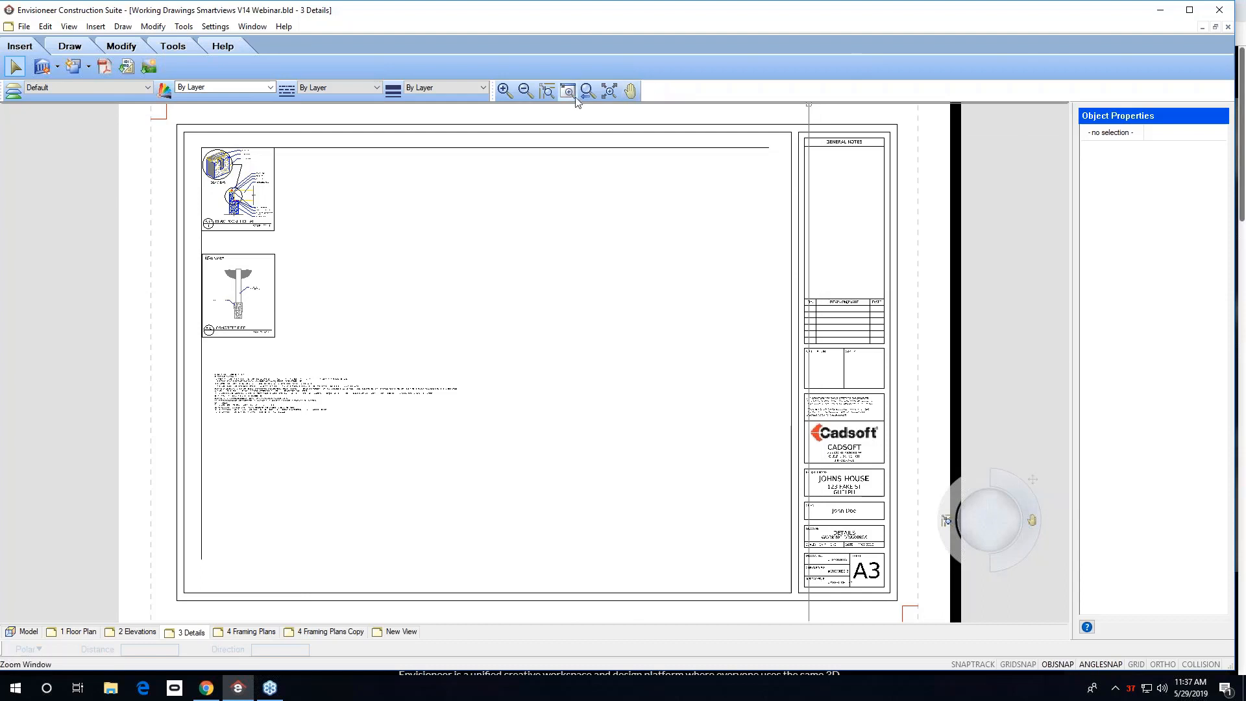
{"action": "left_click_drag", "start_coordinate": [781, 415], "coordinate": [906, 561]}
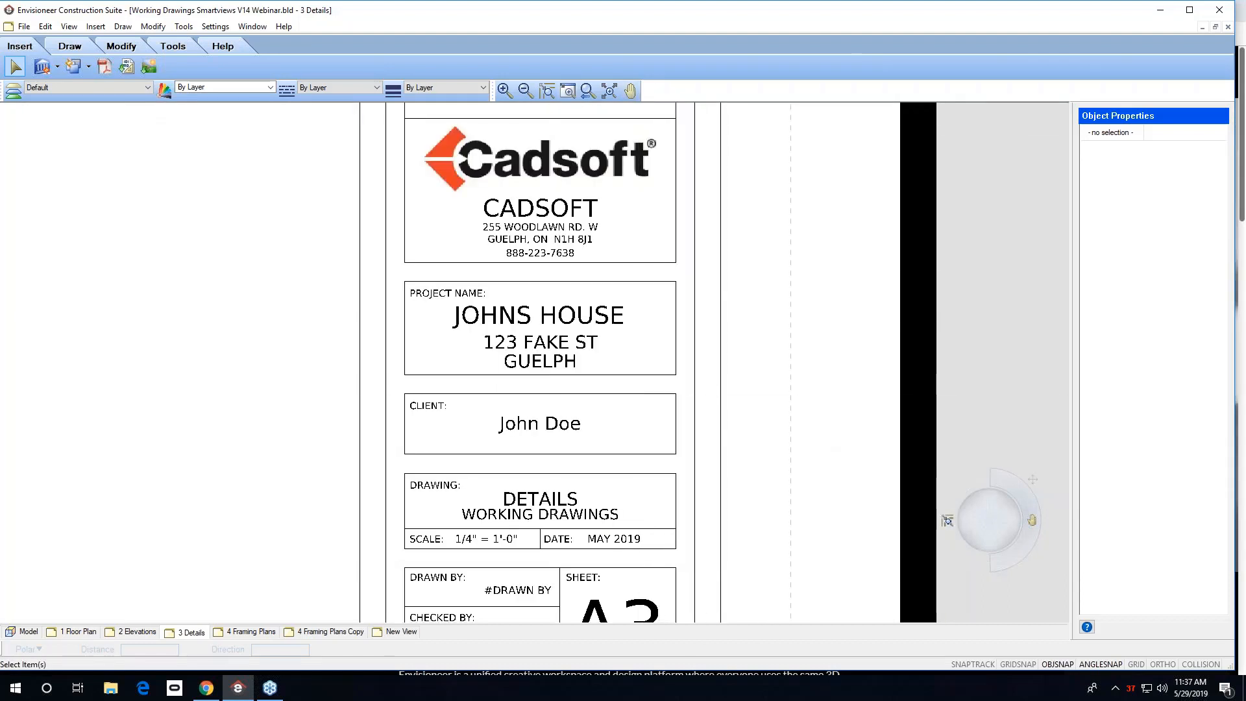
{"action": "left_click", "coordinate": [555, 318]}
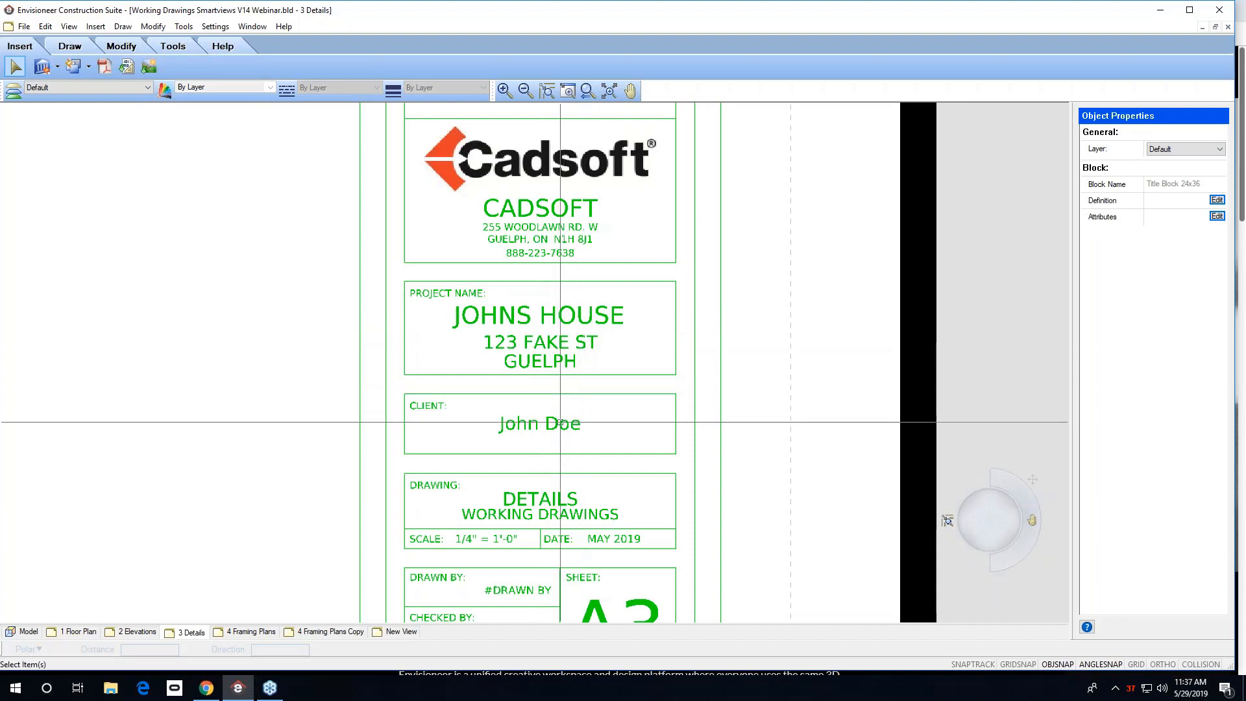
{"action": "left_click", "coordinate": [24, 27]}
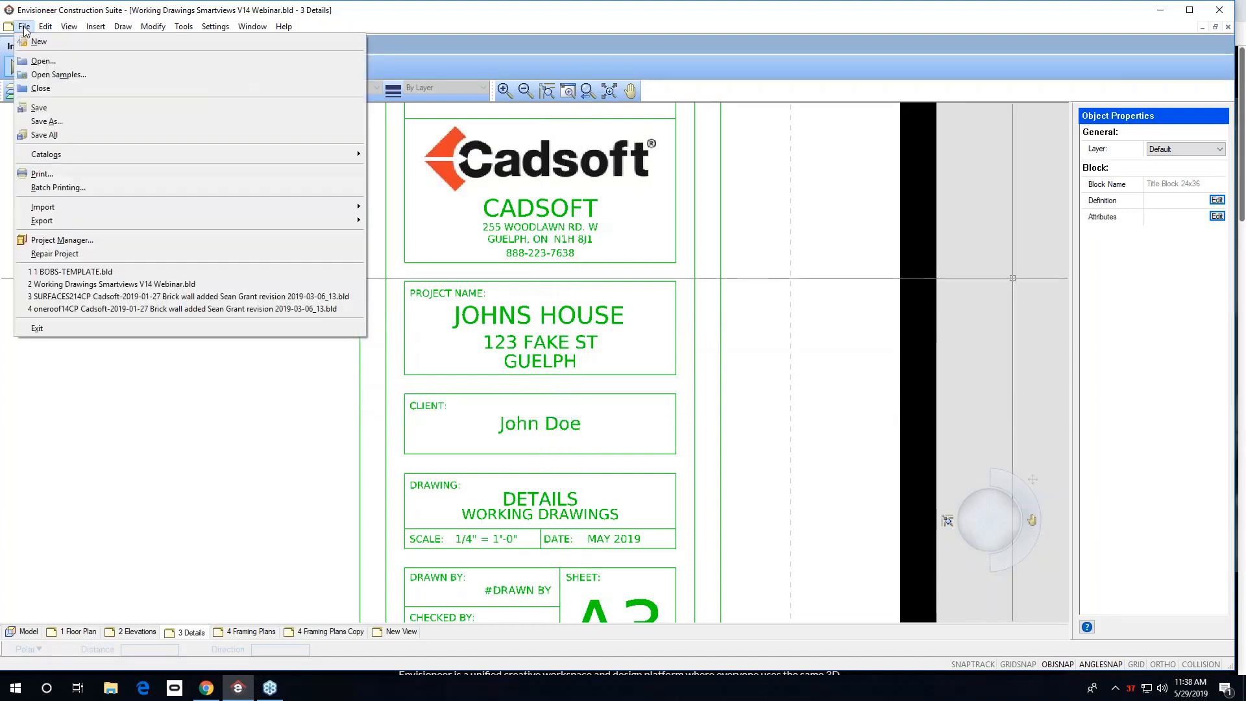
{"action": "left_click", "coordinate": [74, 241]}
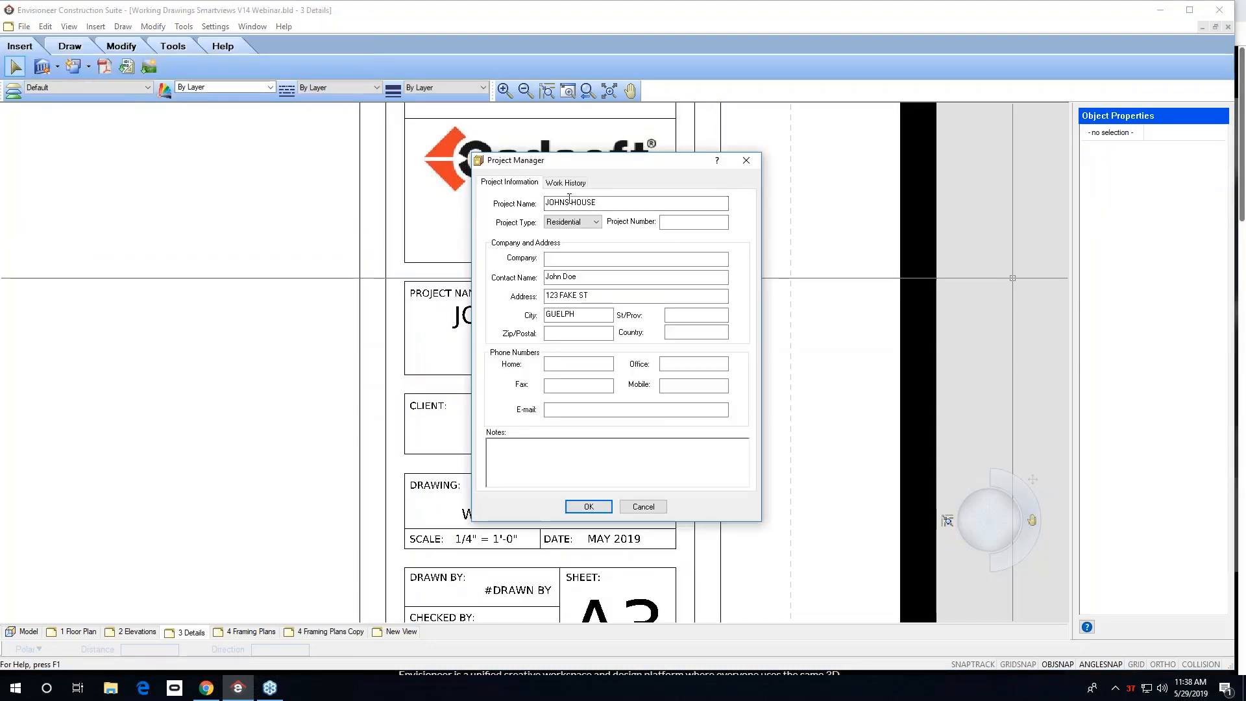
{"action": "left_click_drag", "start_coordinate": [570, 201], "coordinate": [548, 201]}
{"action": "type", "text": "JAN"}
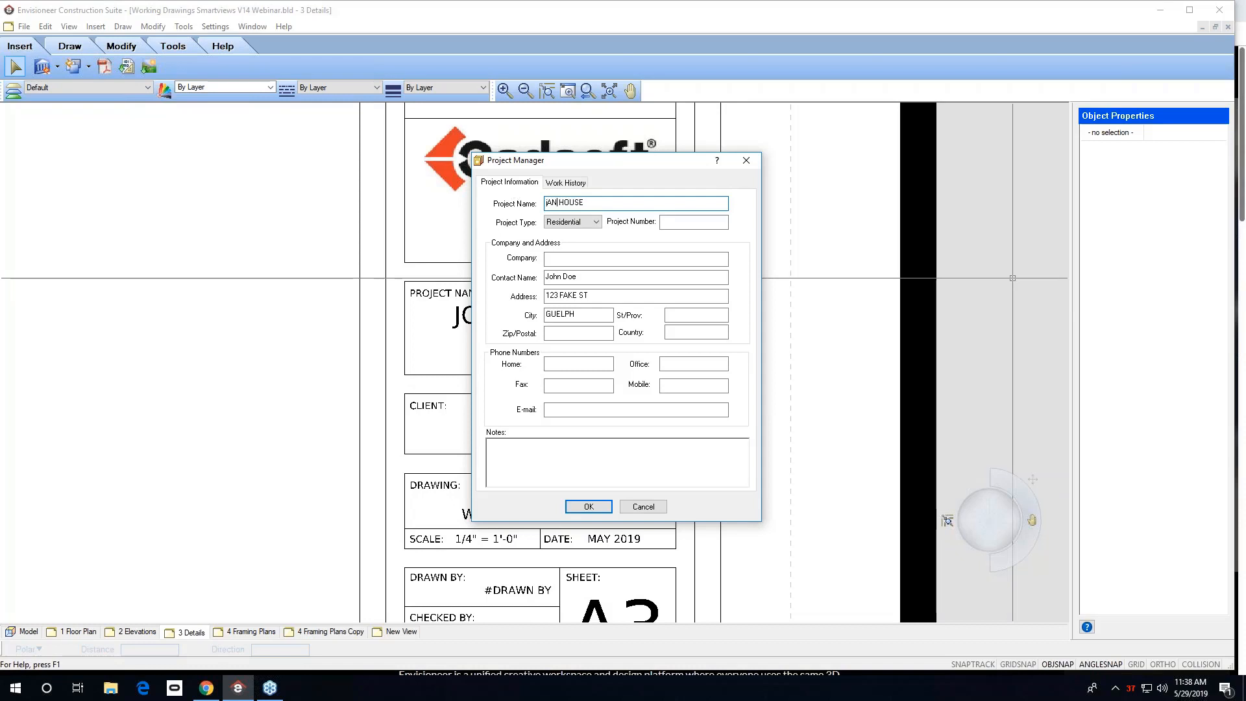
{"action": "key", "text": "BackSpace"}
{"action": "key", "text": "BackSpace"}
{"action": "key", "text": "BackSpace"}
{"action": "key", "text": "BackSpace"}
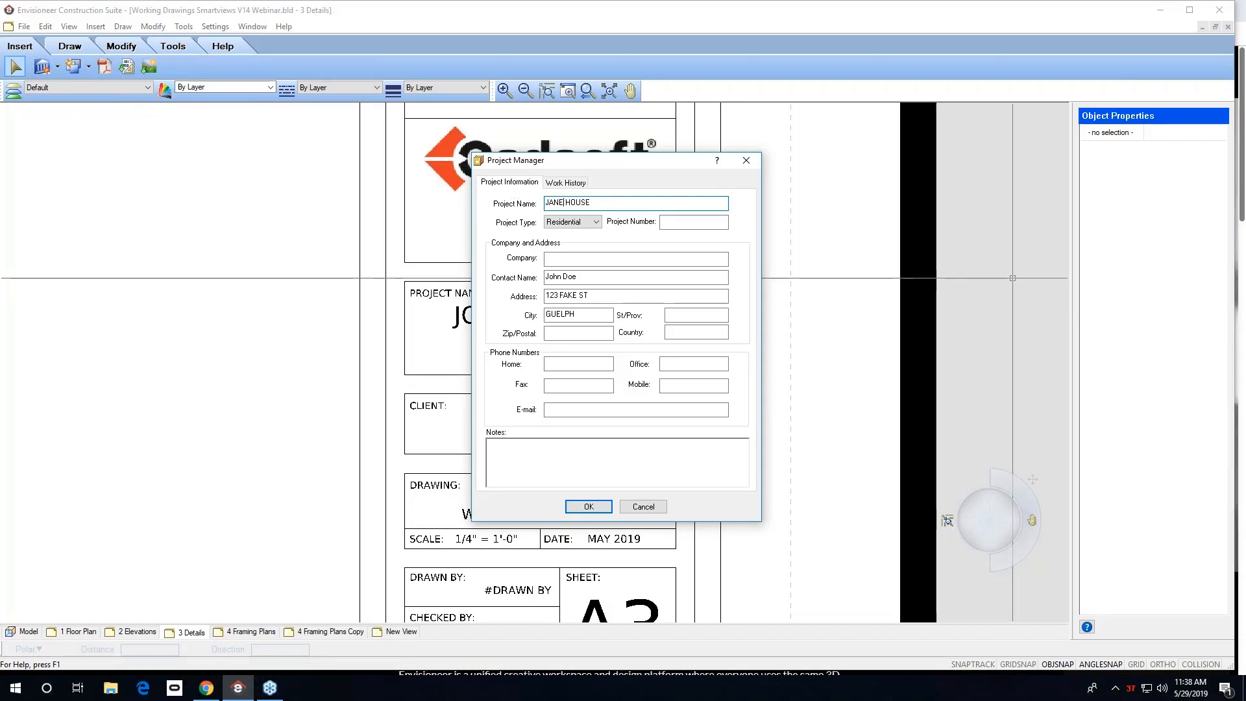
{"action": "left_click", "coordinate": [588, 507]}
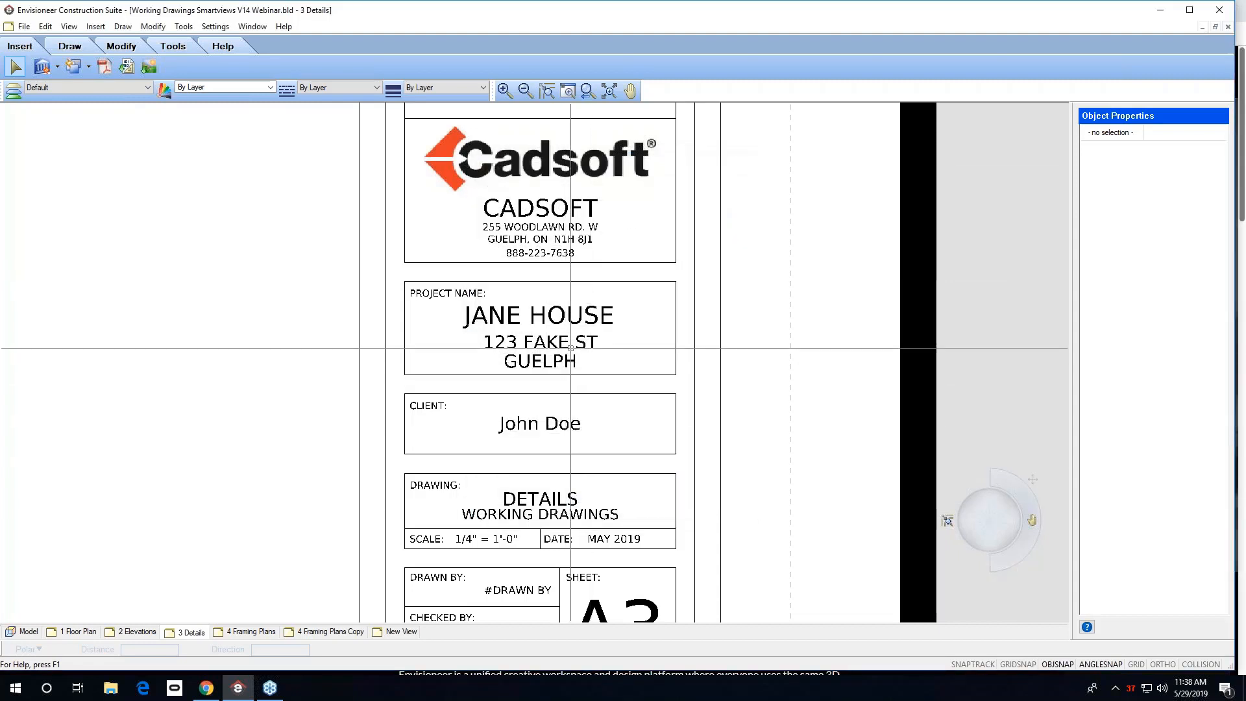
Check the title block on the 2 Elevations sheet, then switch back to the Model view.
{"action": "left_click", "coordinate": [609, 91]}
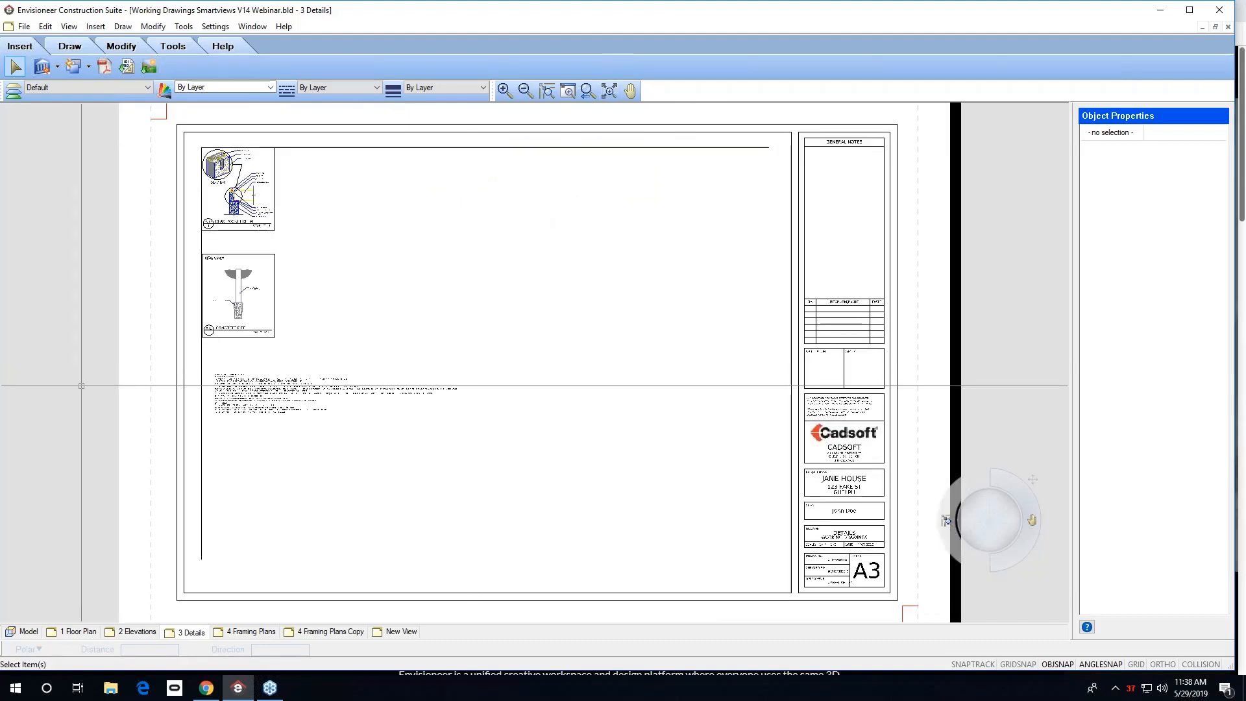
{"action": "left_click", "coordinate": [134, 631]}
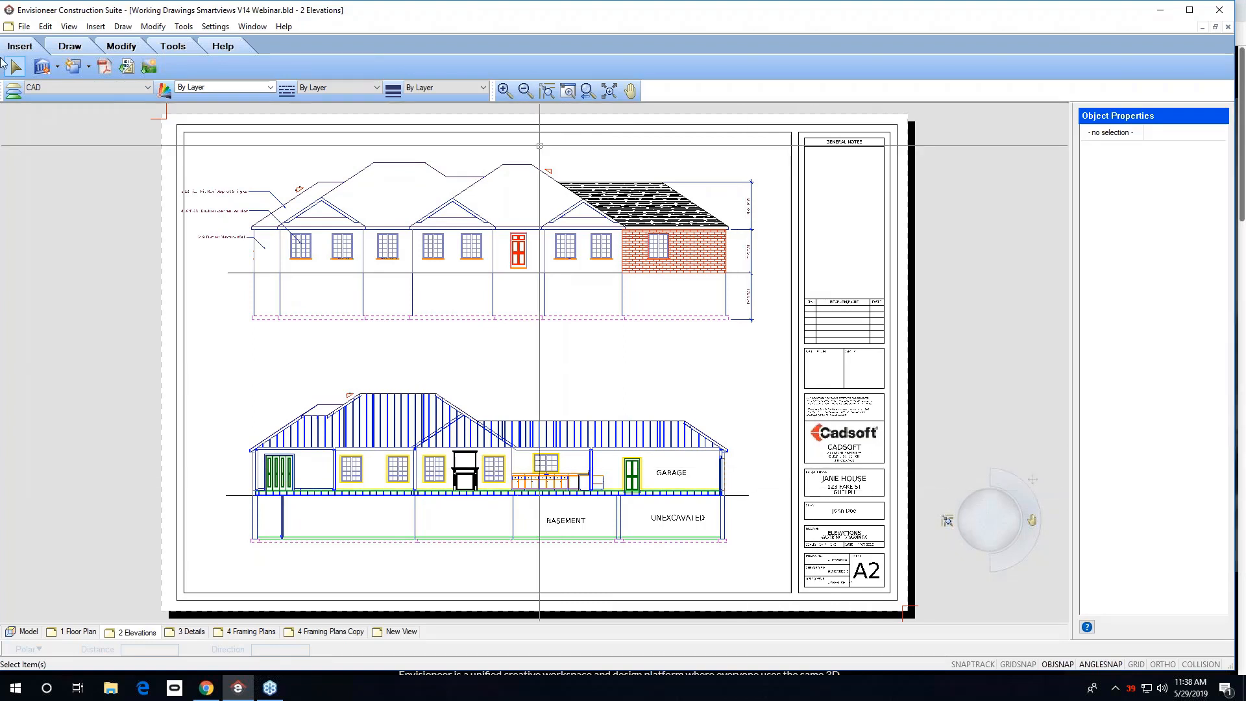
{"action": "left_click", "coordinate": [24, 26]}
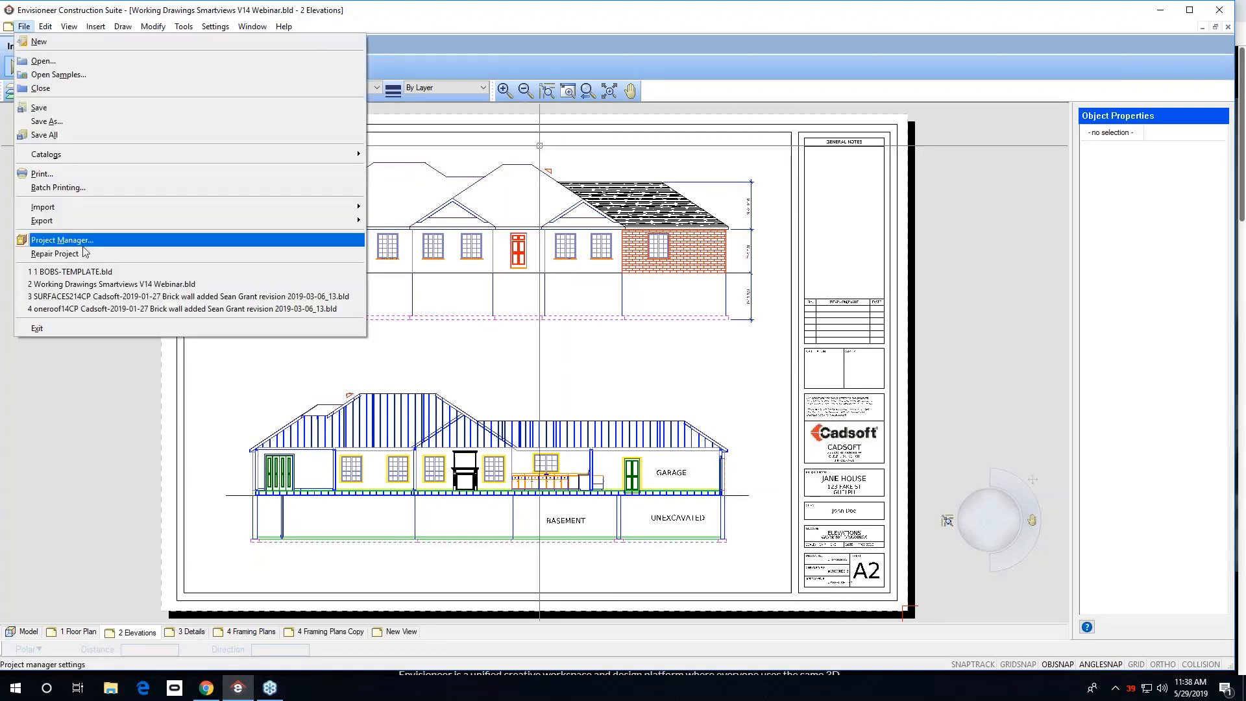
{"action": "left_click", "coordinate": [595, 371]}
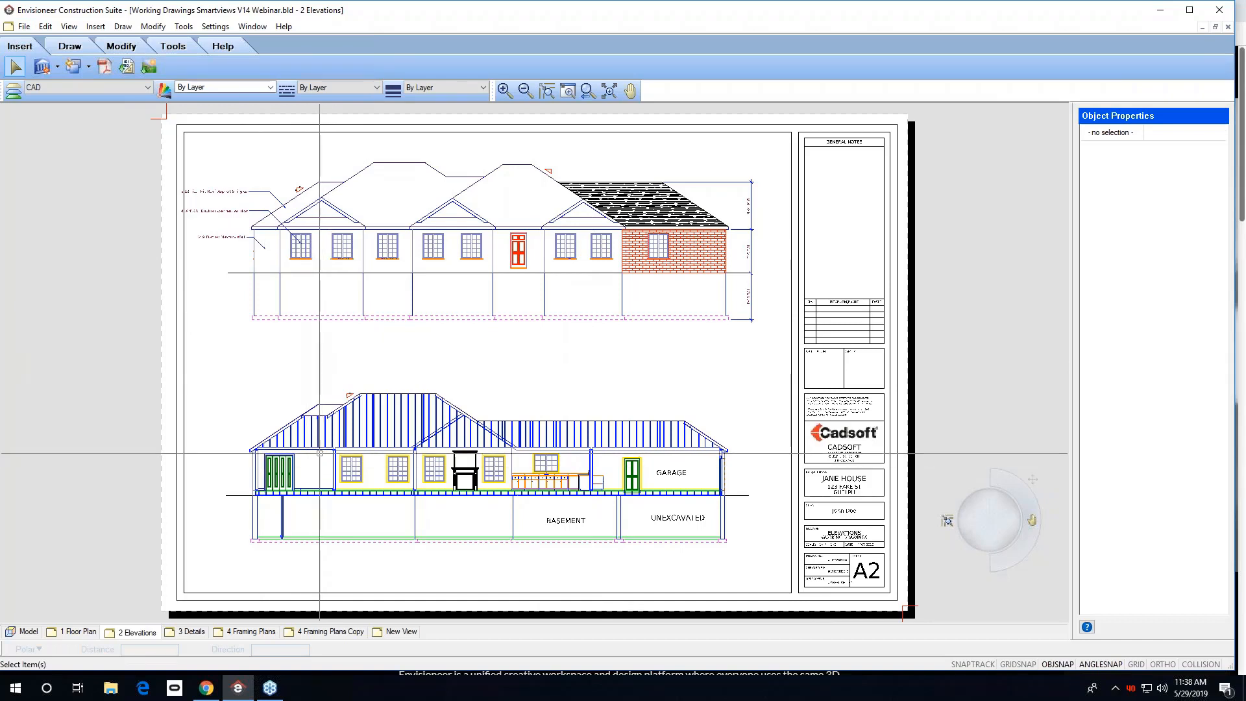
{"action": "left_click", "coordinate": [25, 632]}
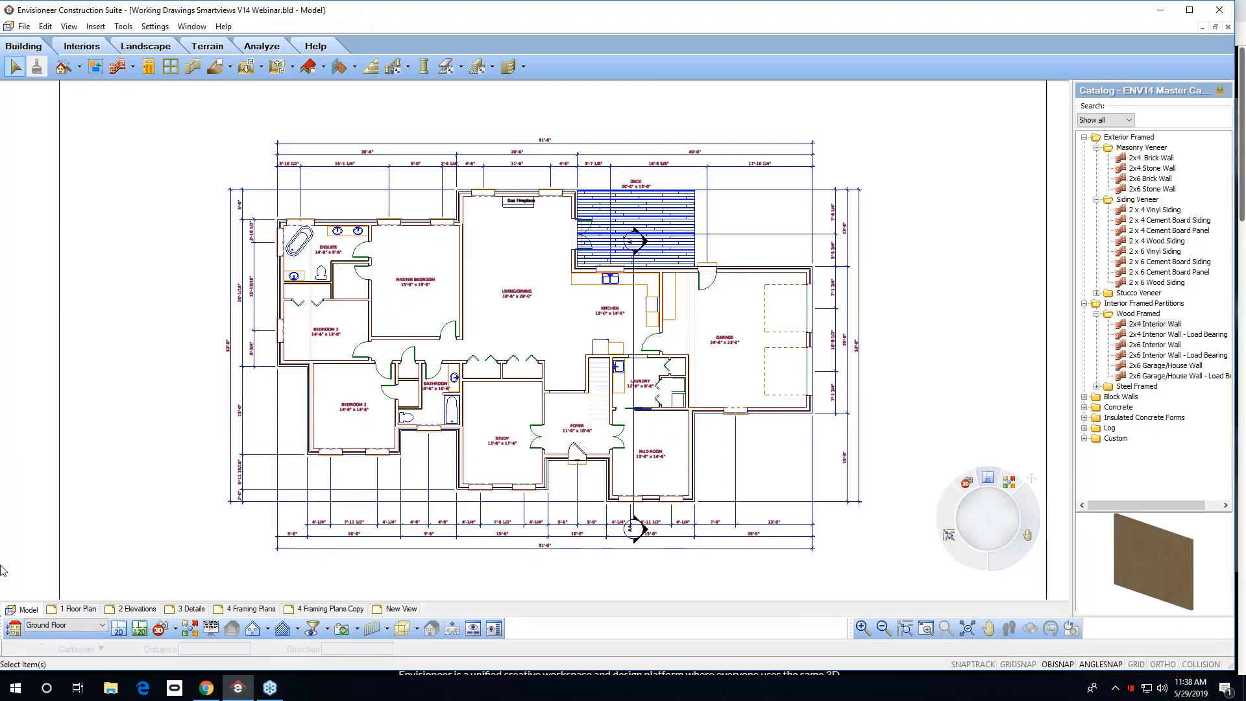
Replace the foyer's 36" steel entry door with a 36" Decorative Entry Door with sidelites from the catalog.
{"action": "left_click", "coordinate": [577, 453]}
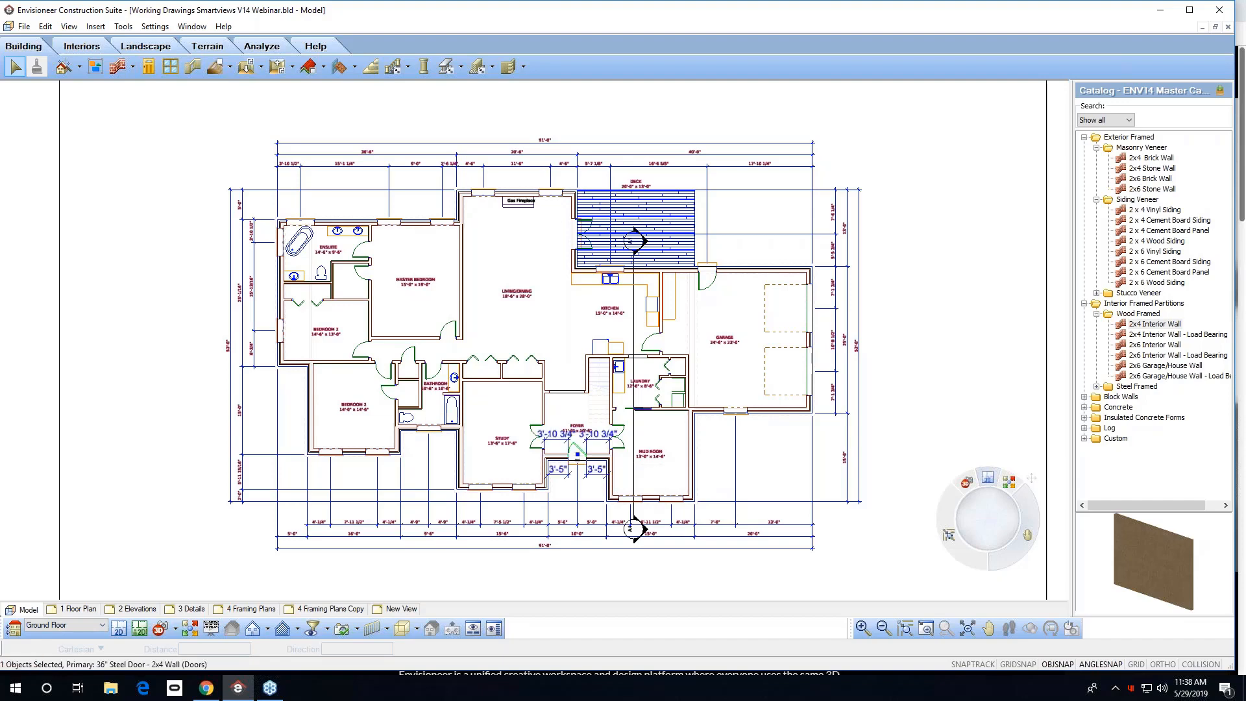
{"action": "right_click", "coordinate": [578, 453]}
{"action": "left_click", "coordinate": [623, 586]}
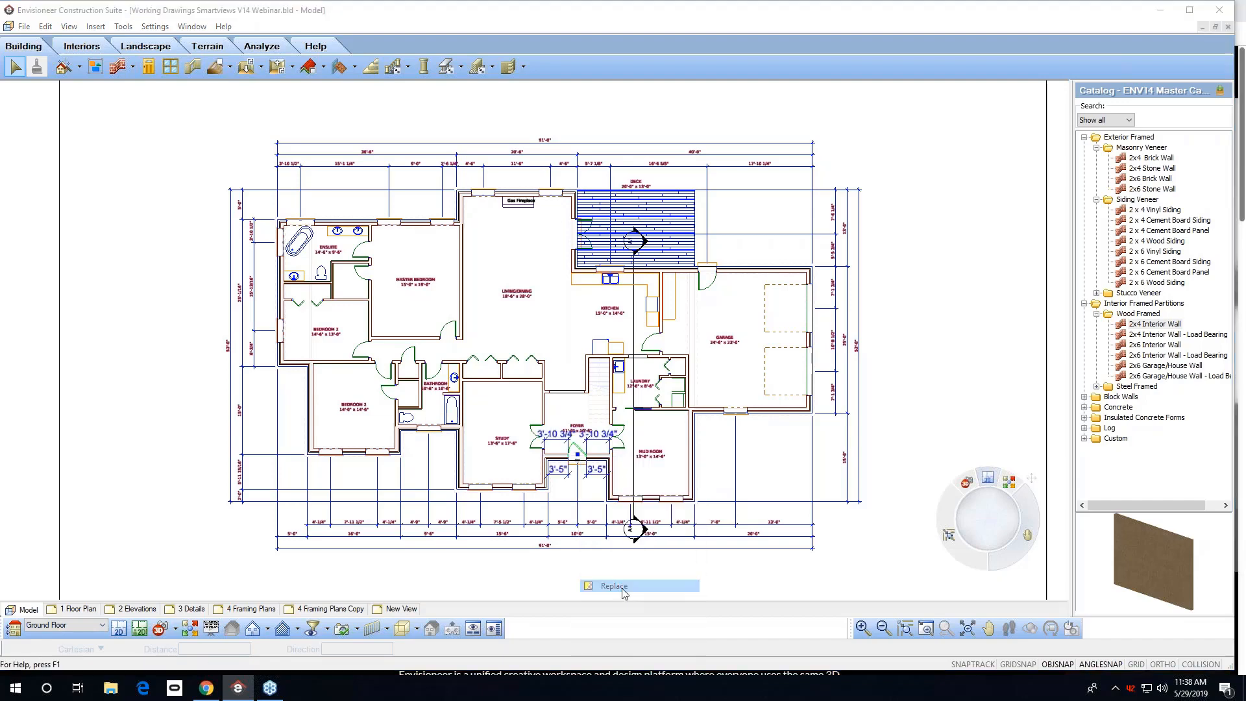
{"action": "scroll", "coordinate": [704, 273], "scroll_direction": "up", "scroll_amount": 1}
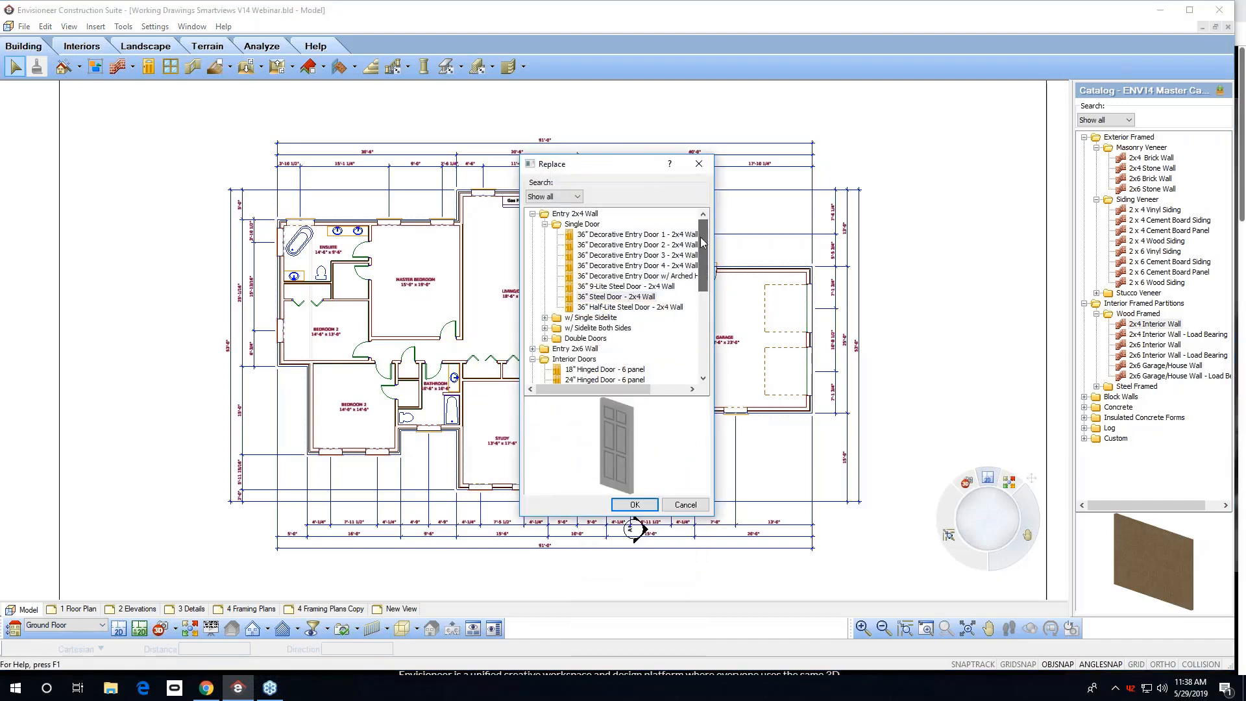
{"action": "left_click", "coordinate": [546, 318]}
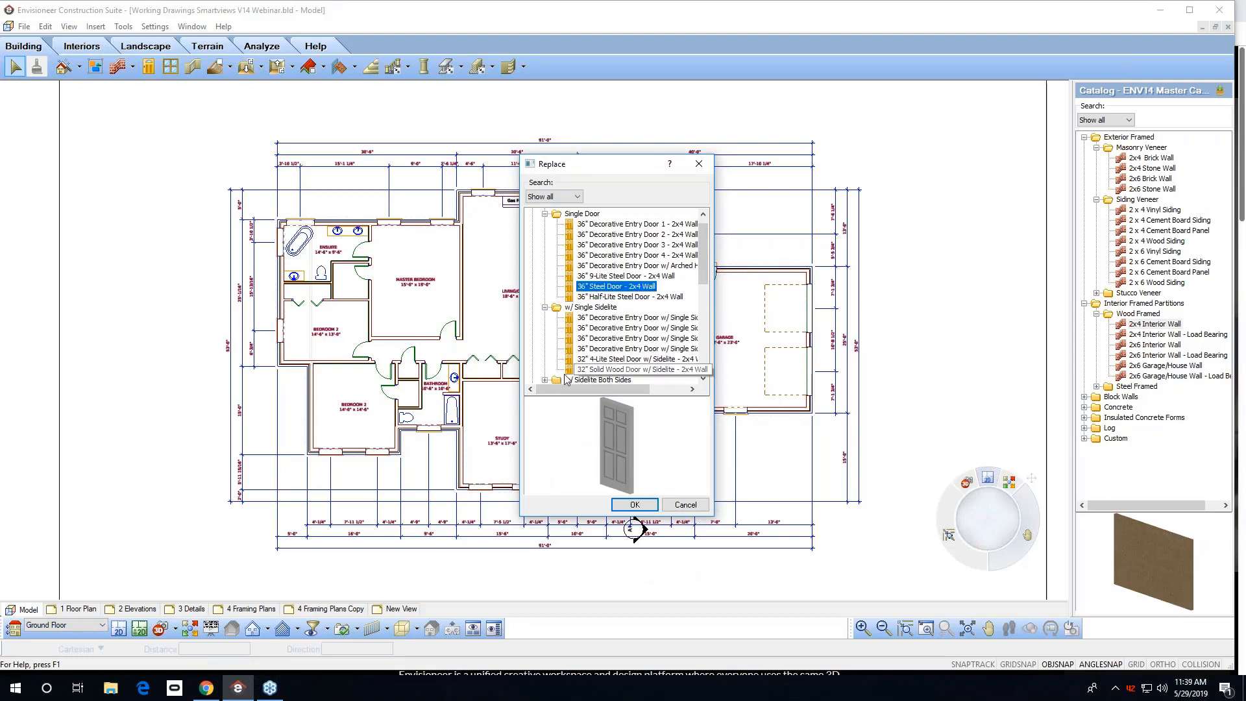
{"action": "left_click", "coordinate": [546, 380]}
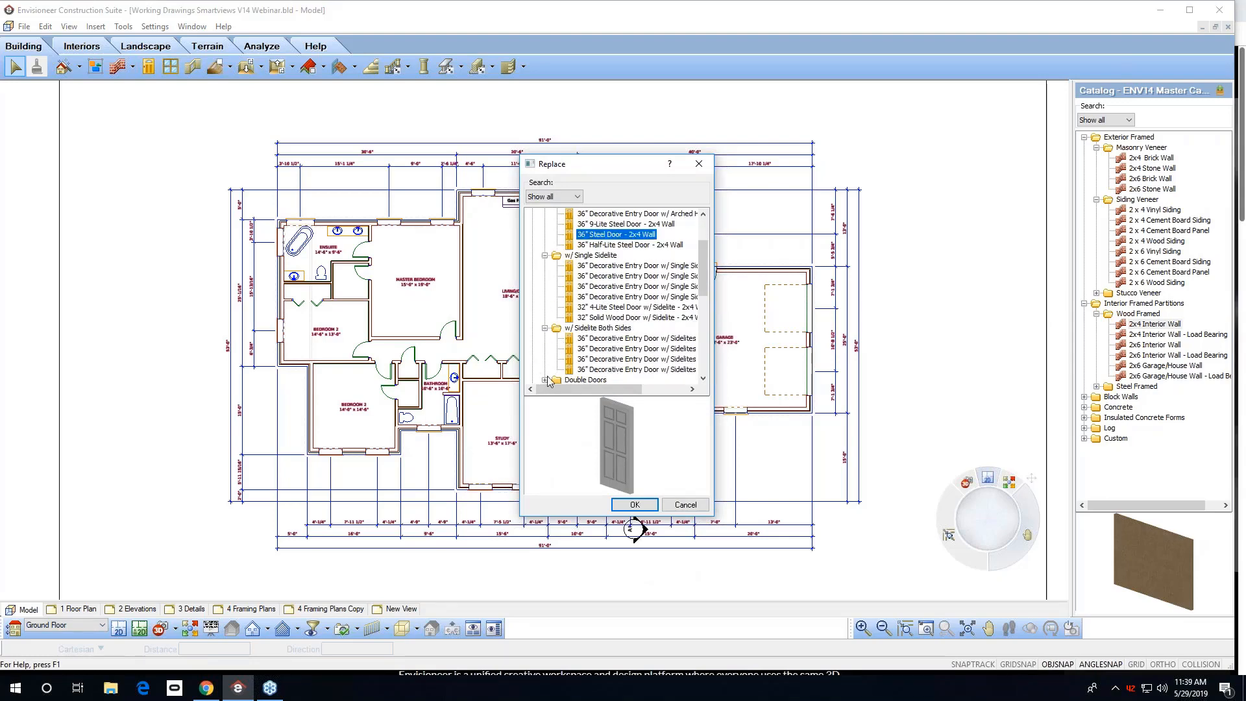
{"action": "left_click", "coordinate": [632, 507]}
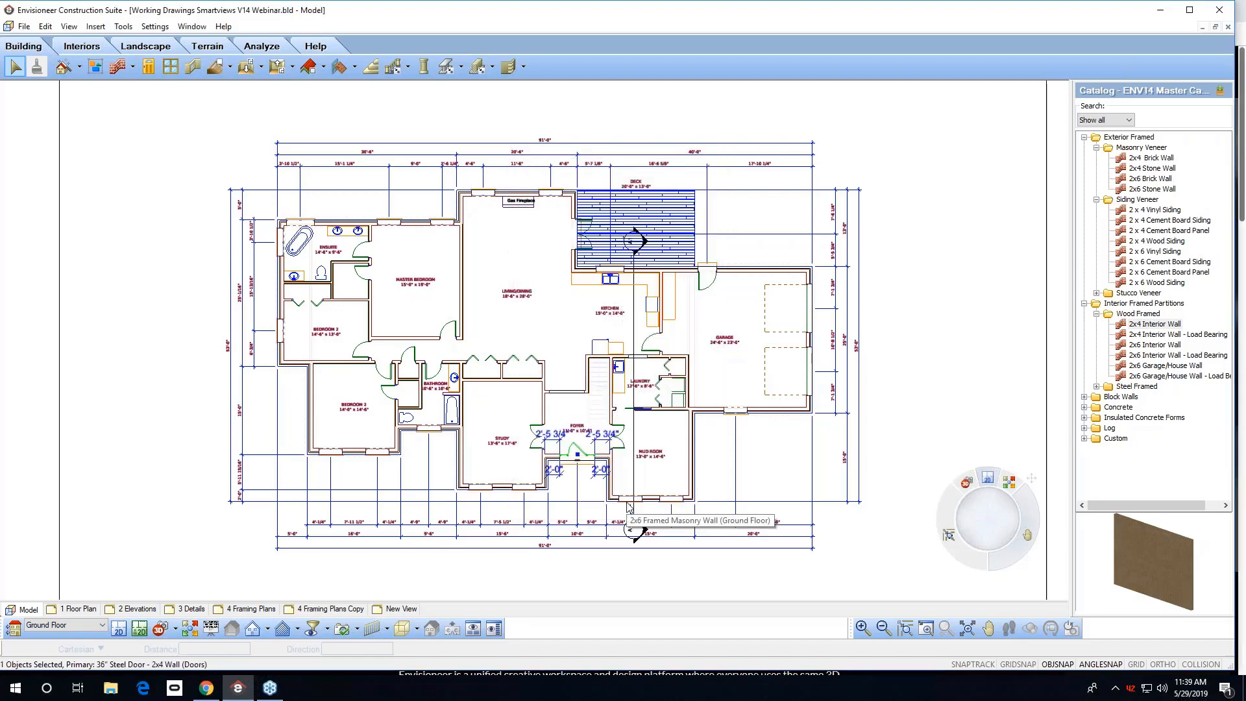
{"action": "left_click", "coordinate": [893, 507]}
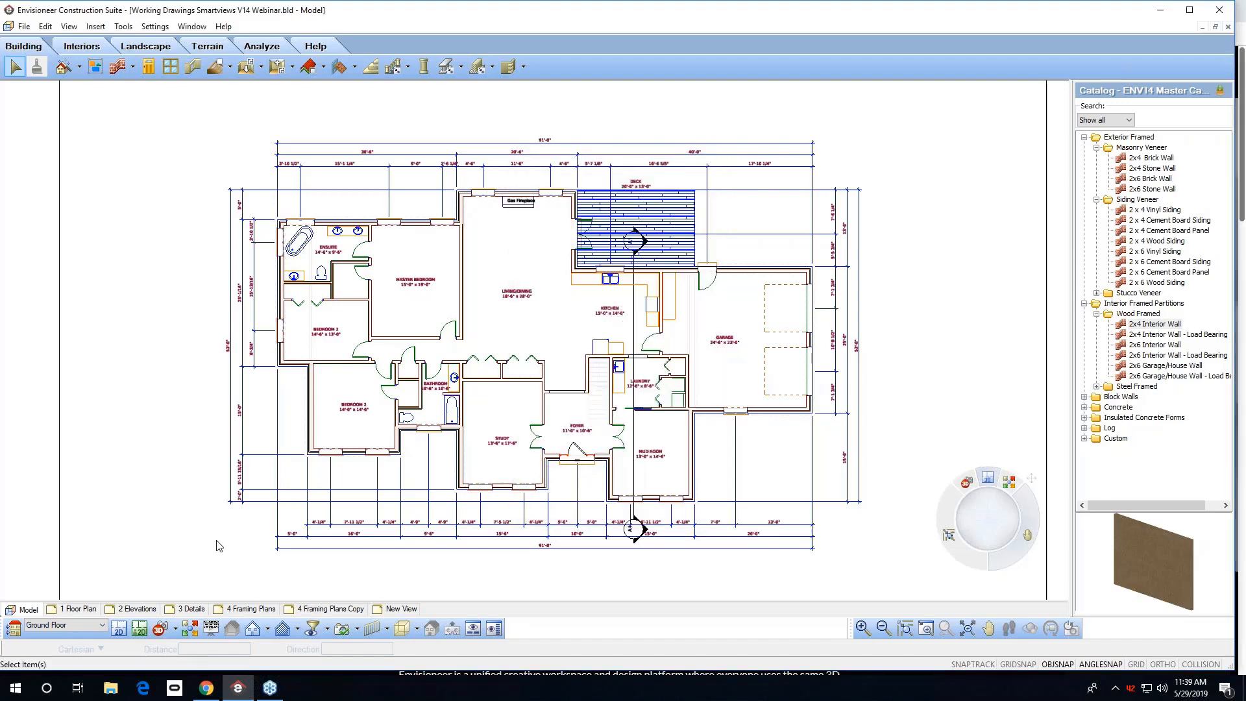
Open the 1 Floor Plan sheet and globally update all SmartViews.
{"action": "left_click", "coordinate": [78, 609]}
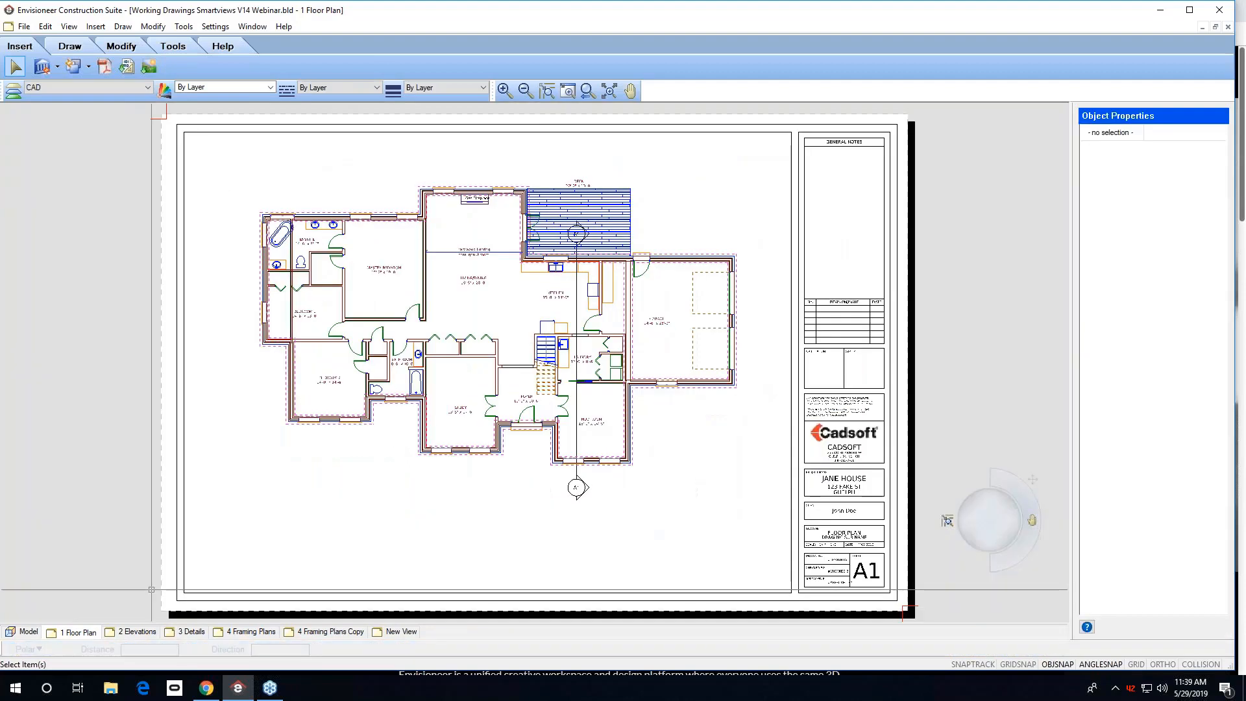
{"action": "left_click", "coordinate": [58, 67]}
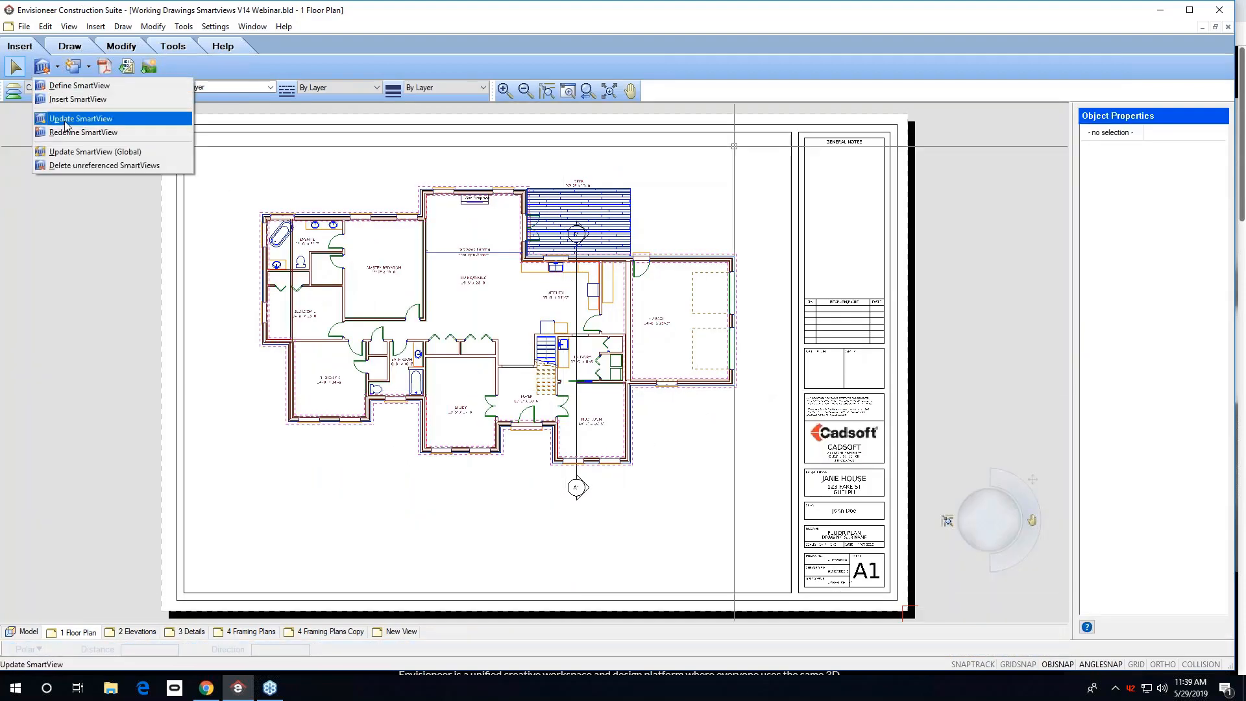
{"action": "left_click", "coordinate": [83, 152]}
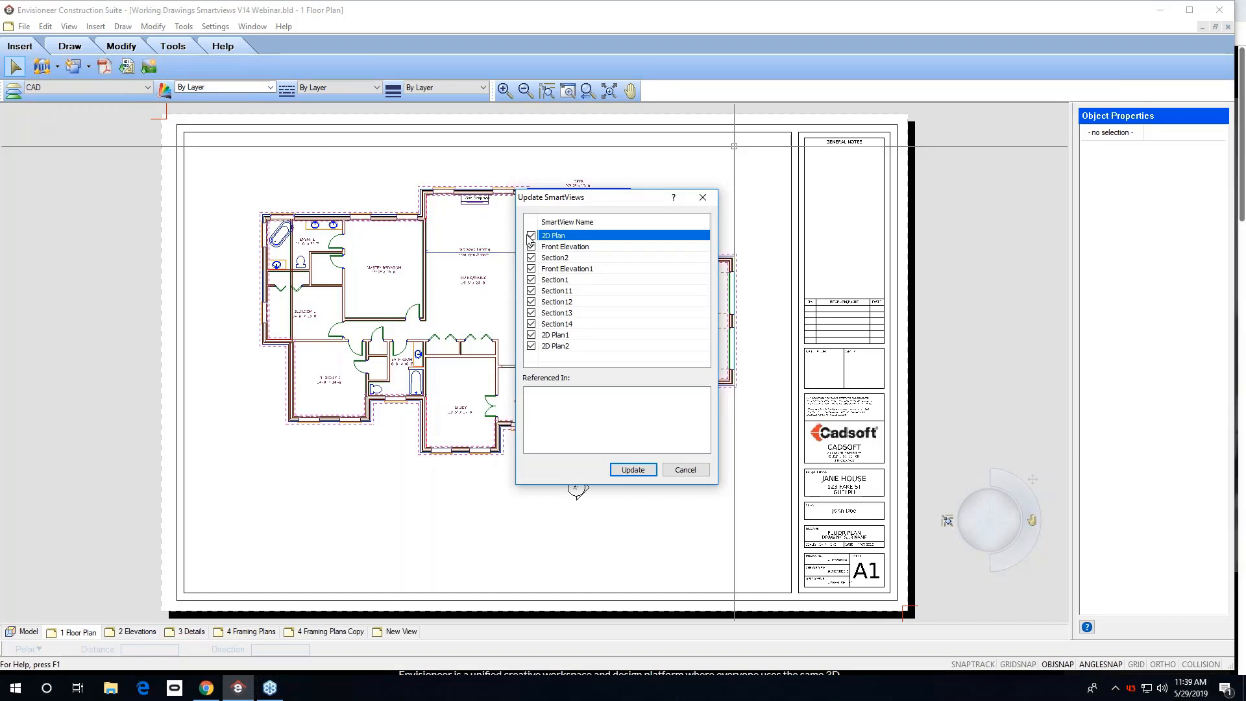
{"action": "left_click", "coordinate": [634, 470]}
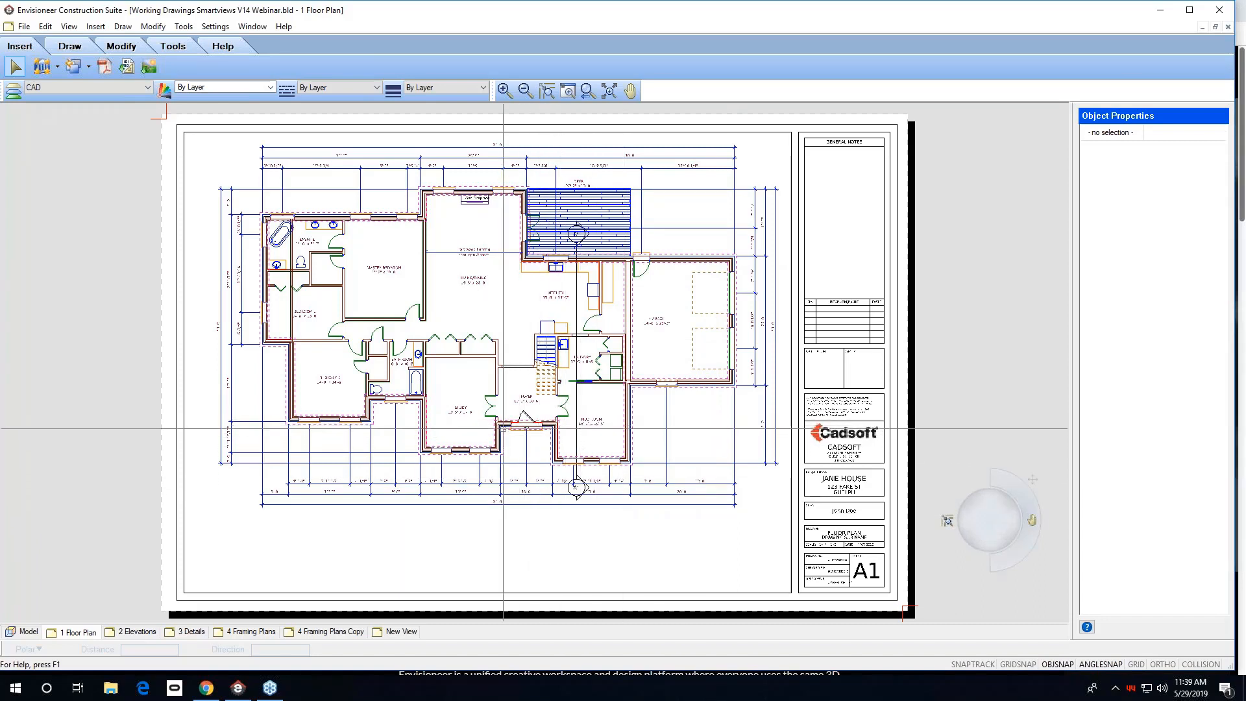
On the 2 Elevations sheet, change the title block's sheet sub name attribute to dRAWINGS.
{"action": "left_click", "coordinate": [137, 632]}
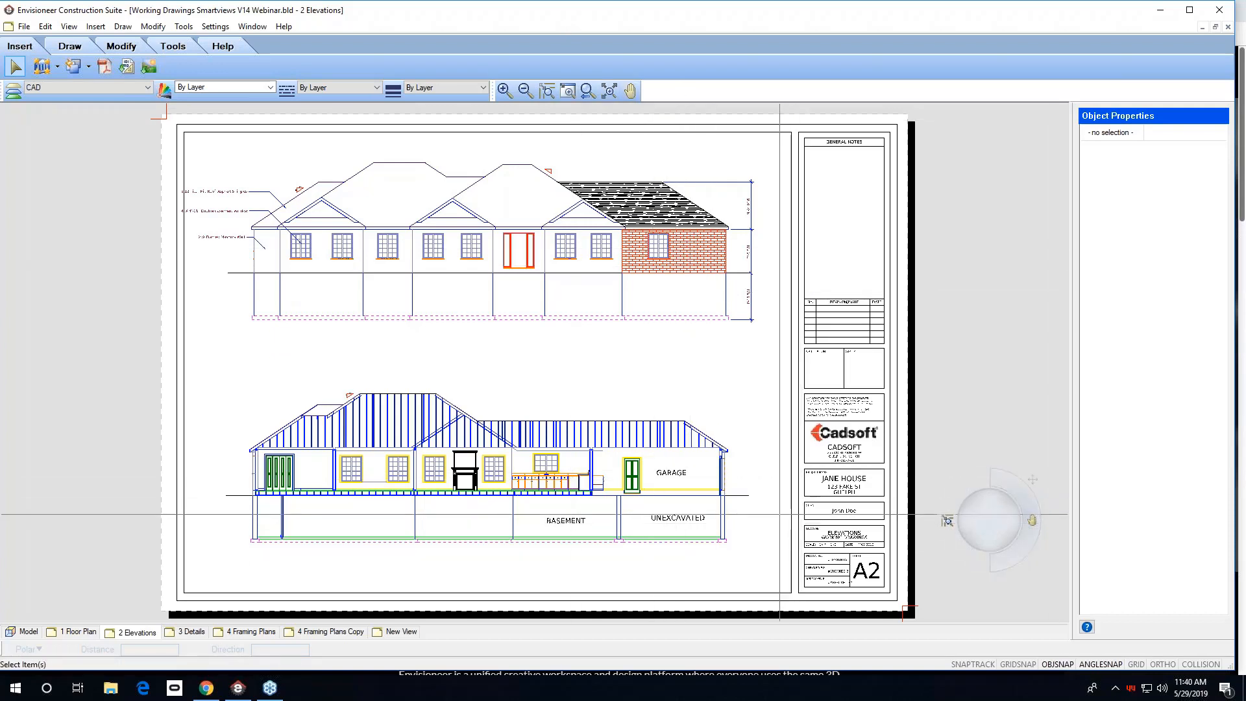
{"action": "left_click_drag", "start_coordinate": [784, 468], "coordinate": [901, 598]}
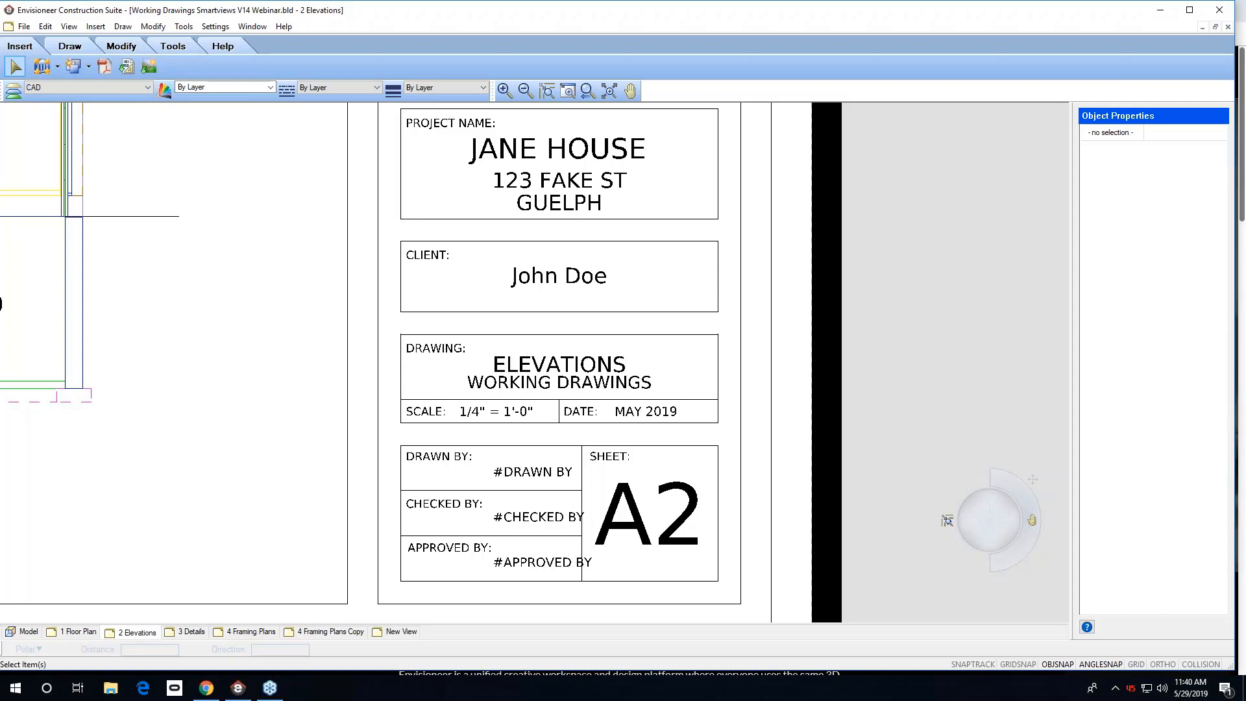
{"action": "left_click", "coordinate": [634, 518]}
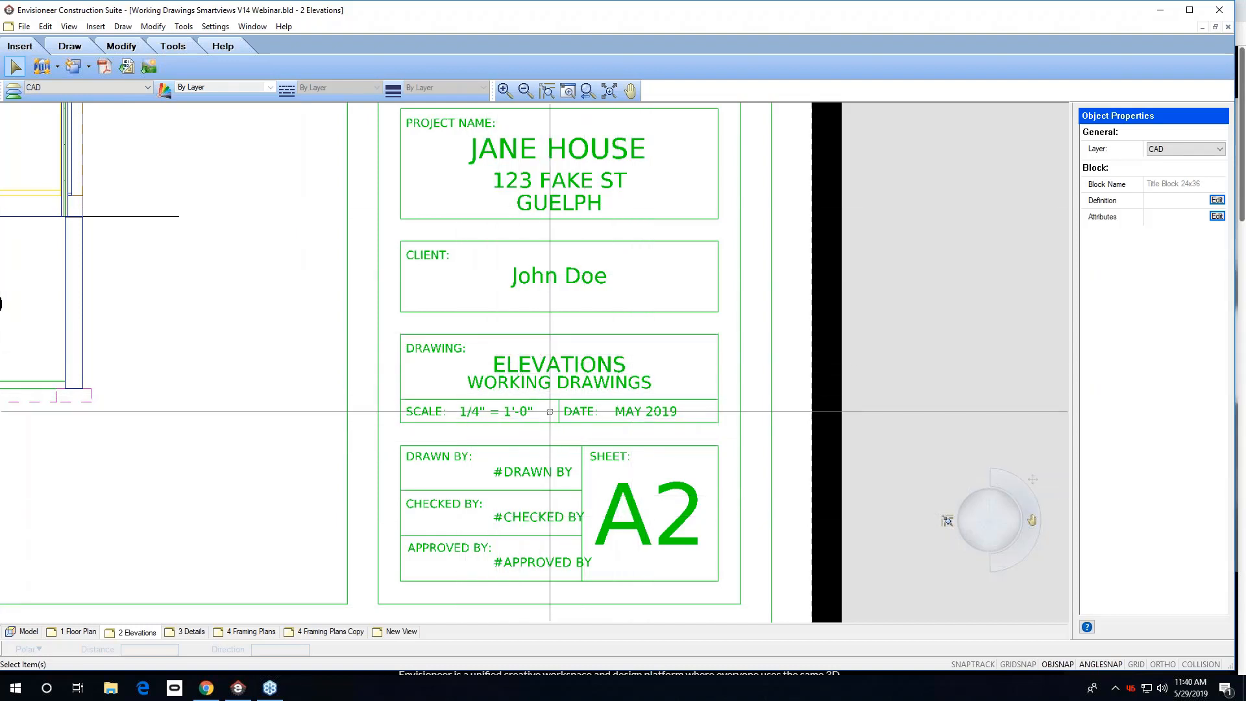
{"action": "left_click", "coordinate": [1217, 216]}
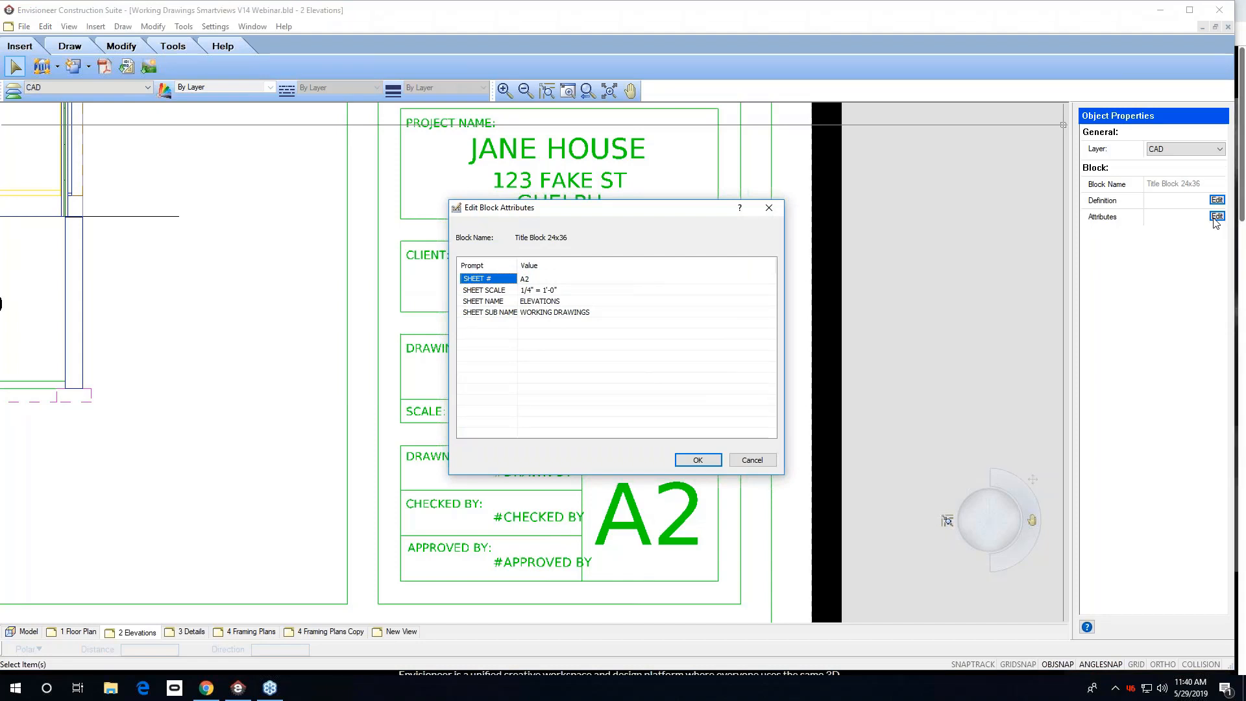
{"action": "left_click", "coordinate": [567, 314]}
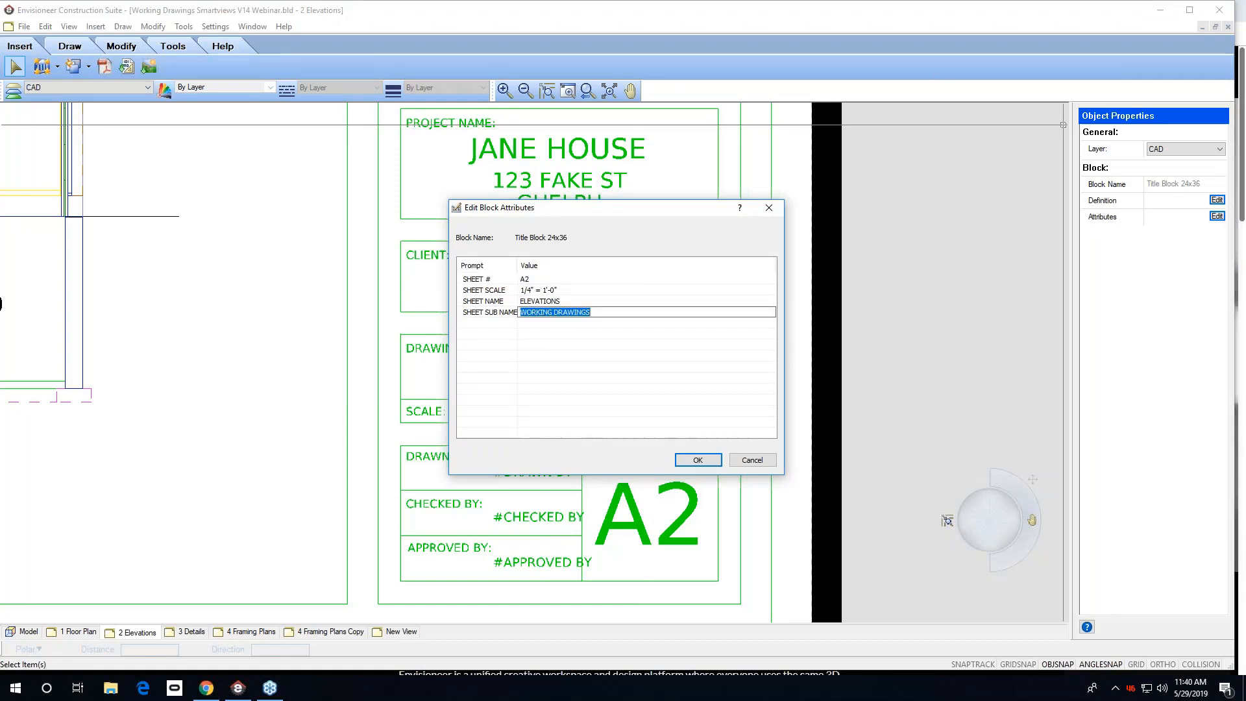
{"action": "type", "text": "dRAW"}
{"action": "left_click", "coordinate": [696, 460]}
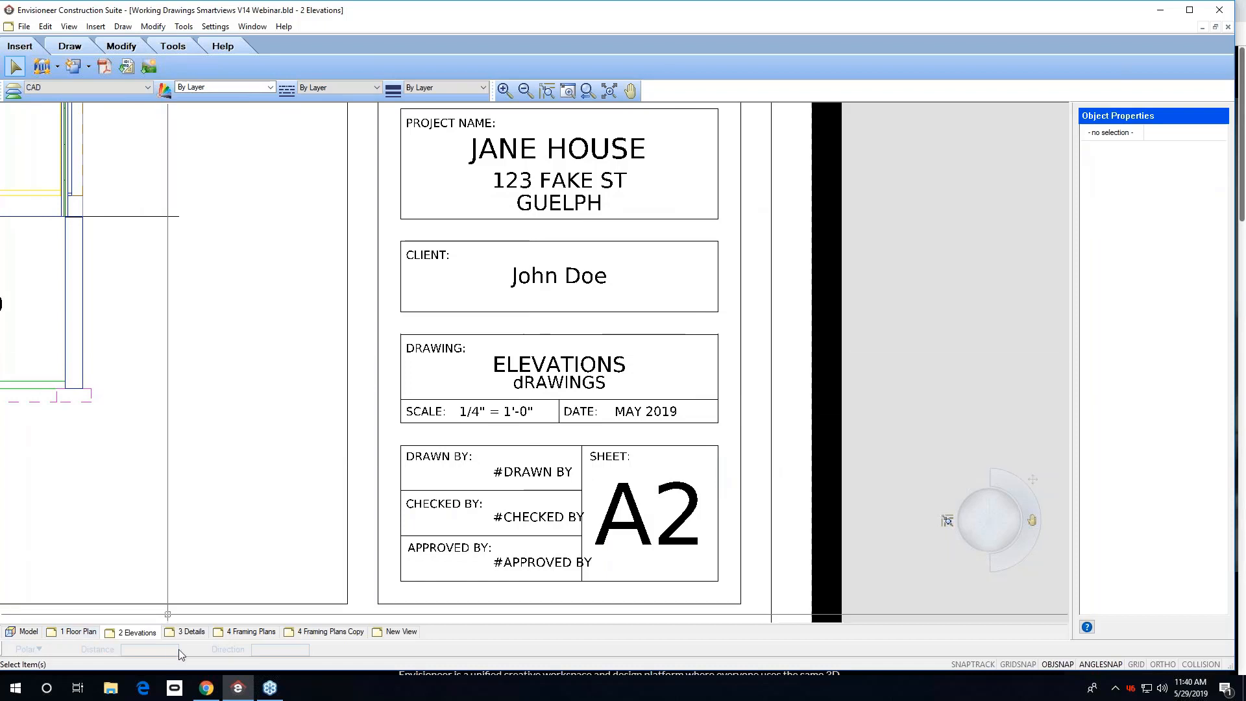
Open the 3 Details sheet and examine its title block fields up close.
{"action": "left_click", "coordinate": [191, 633]}
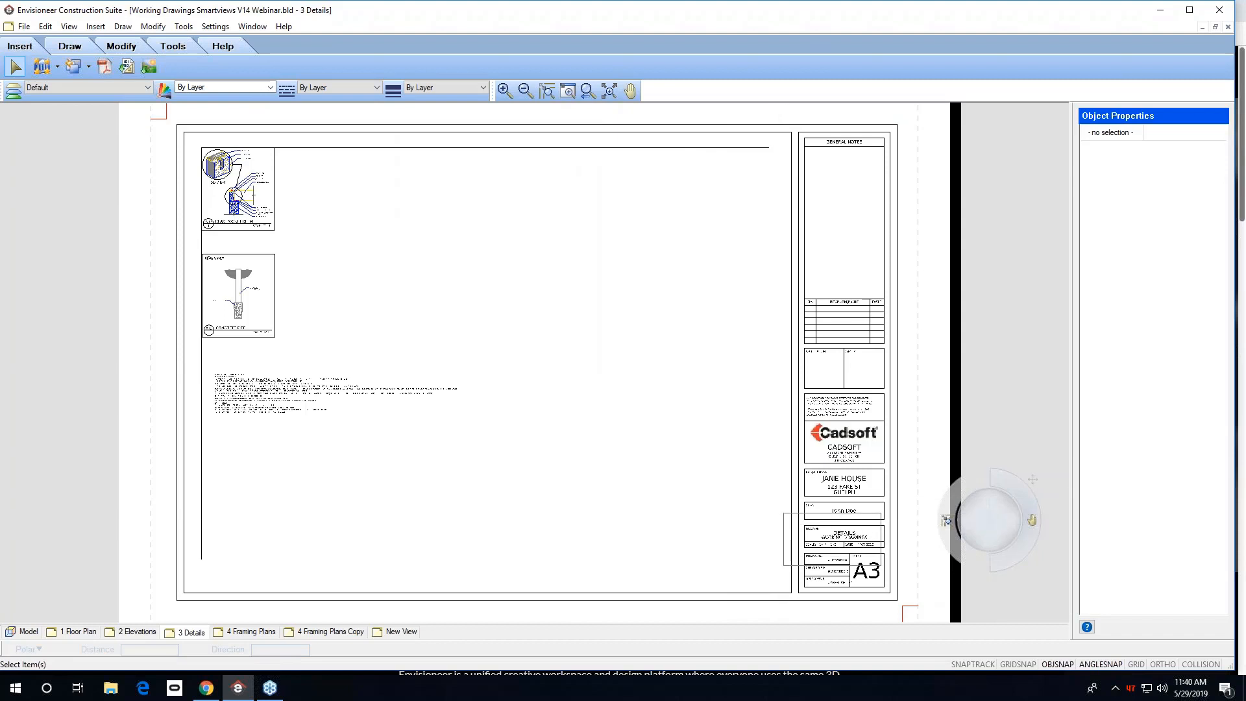
{"action": "scroll", "coordinate": [888, 565], "scroll_direction": "up", "scroll_amount": 5}
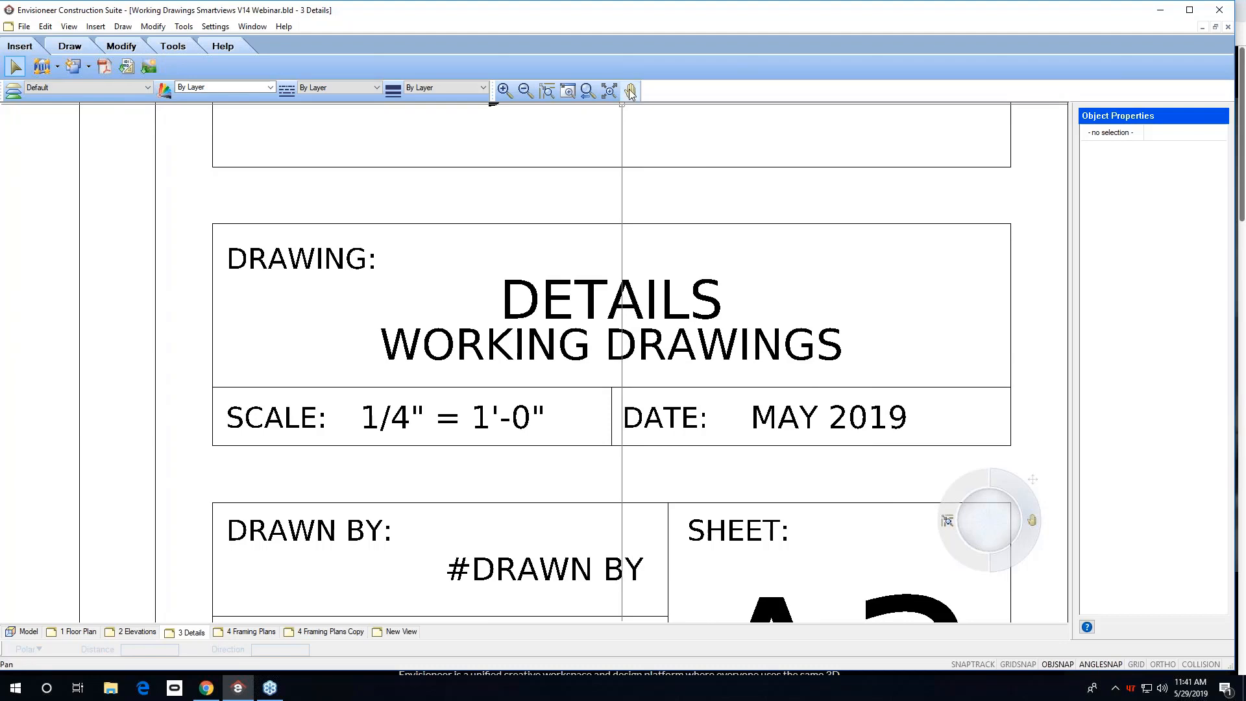
{"action": "middle_click_drag", "start_coordinate": [612, 381], "coordinate": [628, 214]}
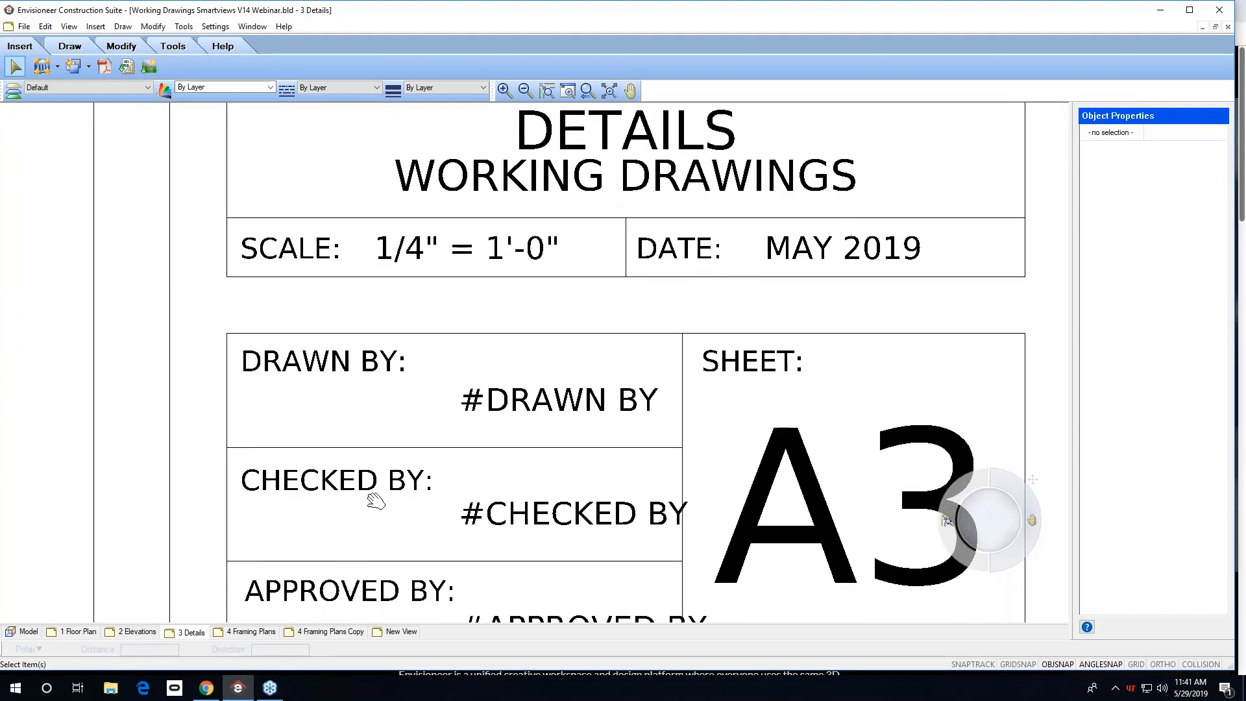
{"action": "right_click", "coordinate": [414, 399]}
{"action": "left_click", "coordinate": [457, 407]}
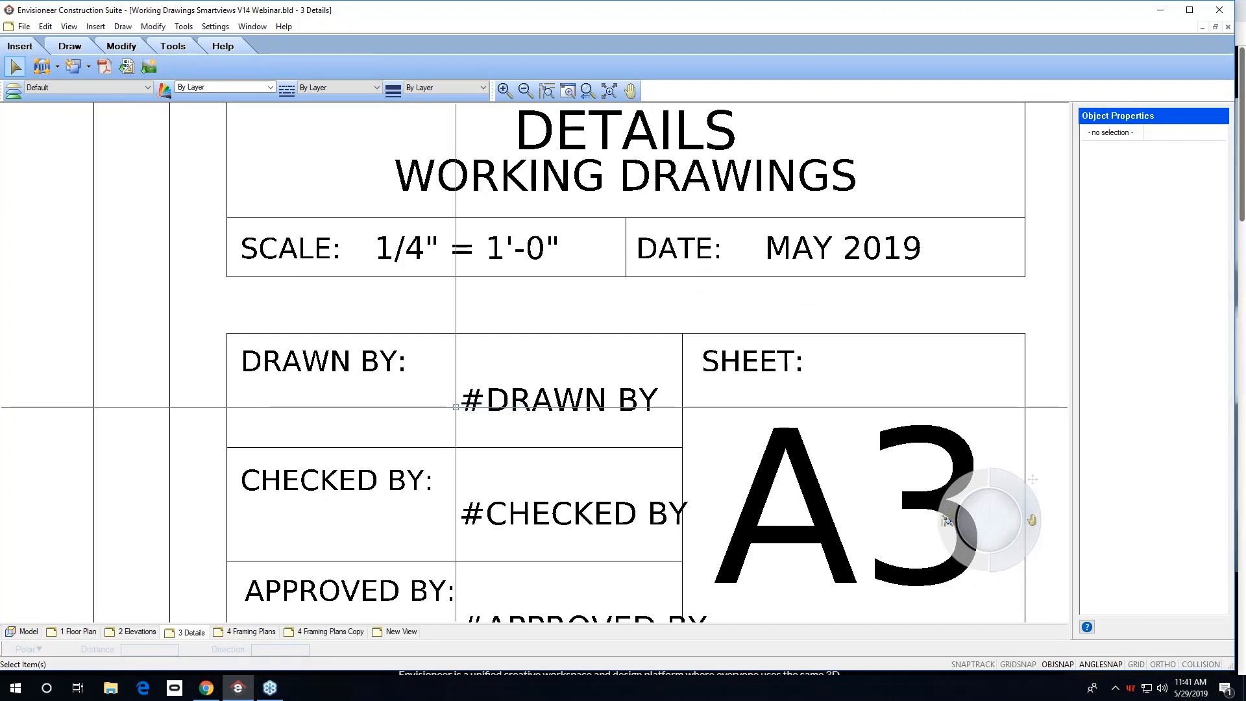
{"action": "left_click", "coordinate": [584, 94]}
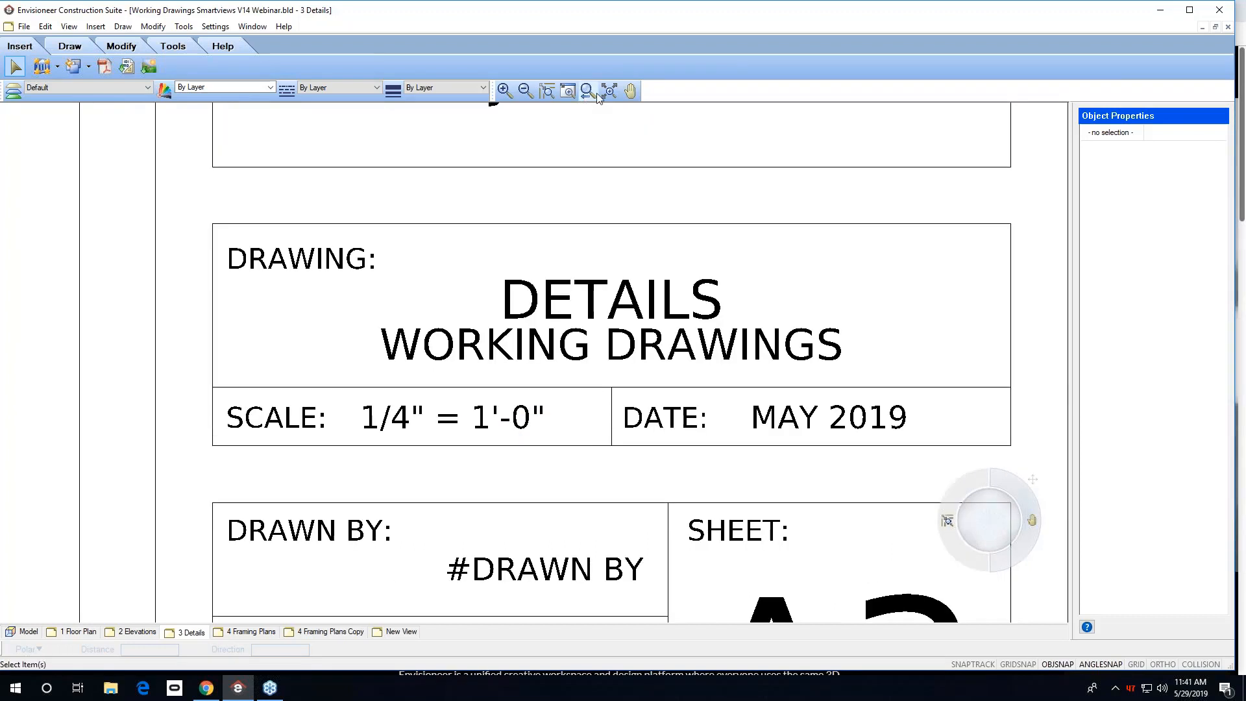
{"action": "left_click", "coordinate": [631, 91]}
{"action": "left_click_drag", "start_coordinate": [575, 174], "coordinate": [508, 450]}
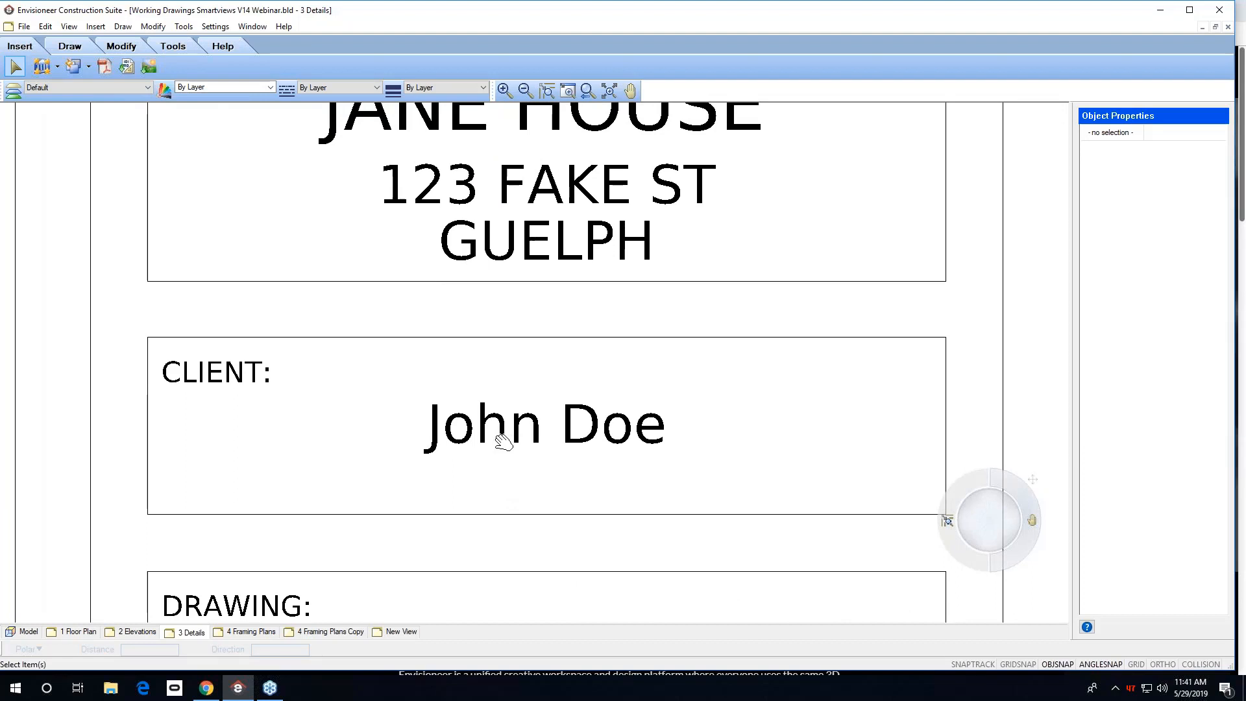
Open the title block definition for in-place editing and the Project Manager, then close both without changes.
{"action": "right_click", "coordinate": [506, 441]}
{"action": "left_click", "coordinate": [515, 441]}
{"action": "left_click", "coordinate": [512, 440]}
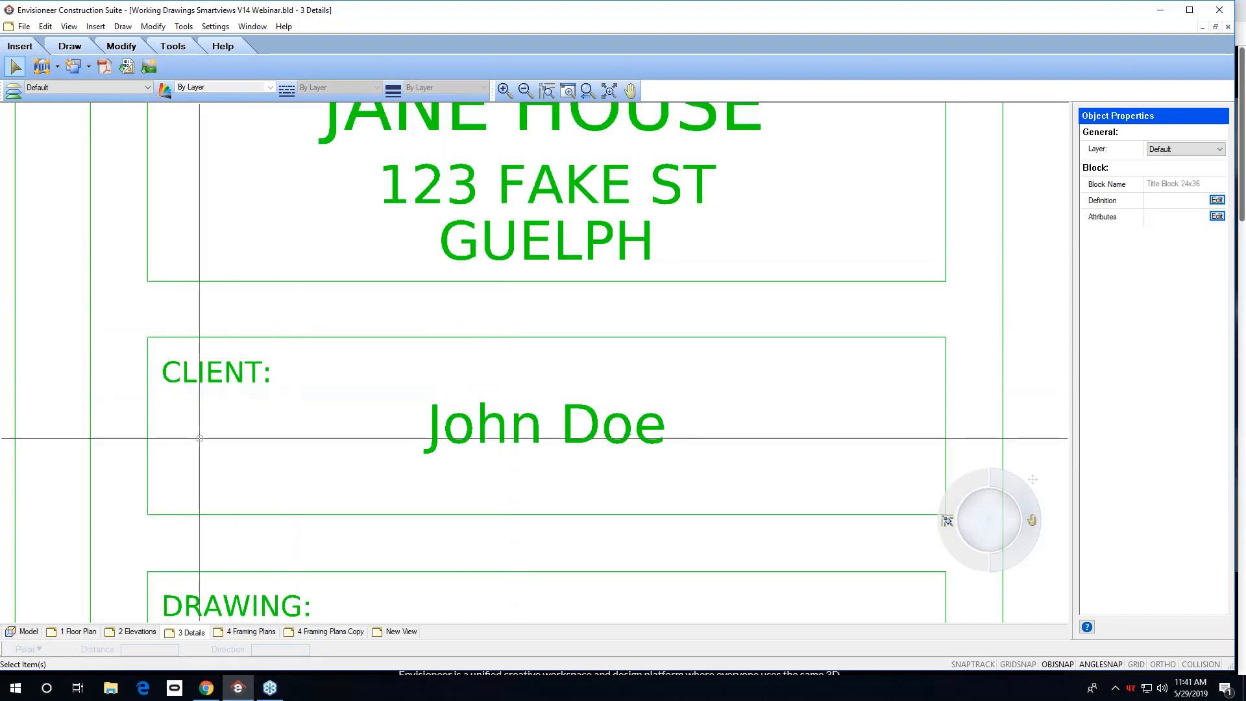
{"action": "left_click", "coordinate": [1209, 202]}
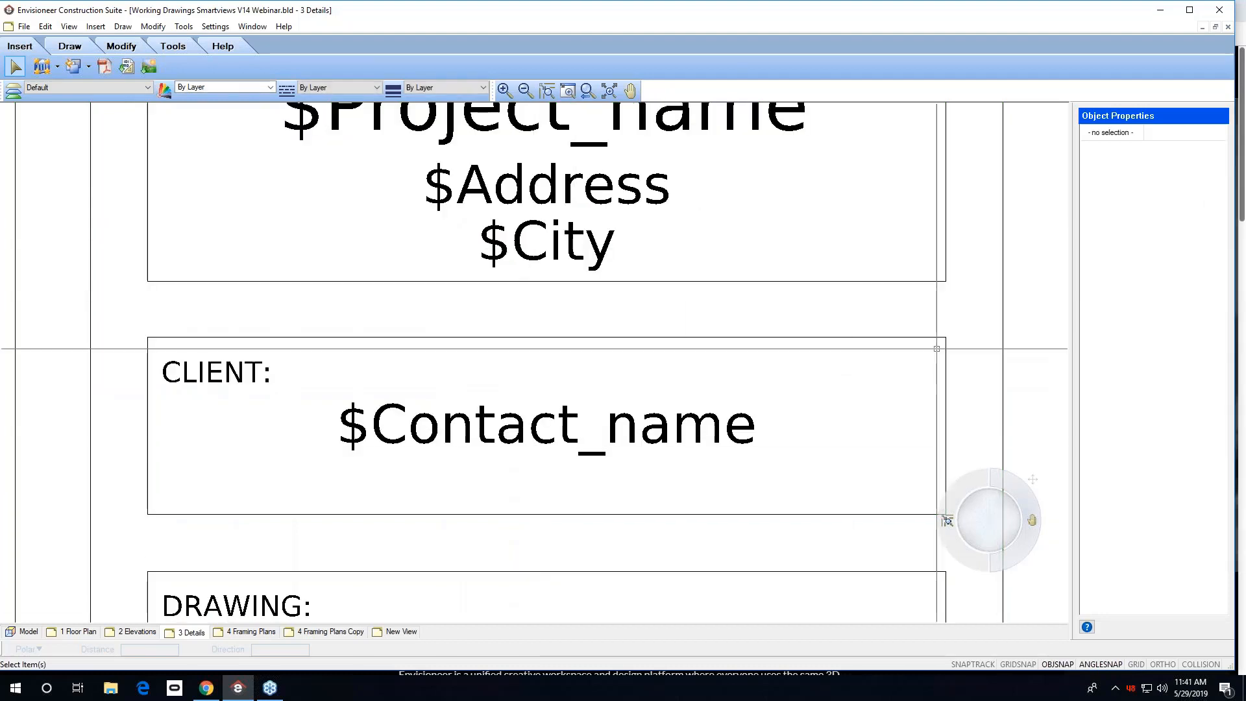
{"action": "key", "text": "Escape"}
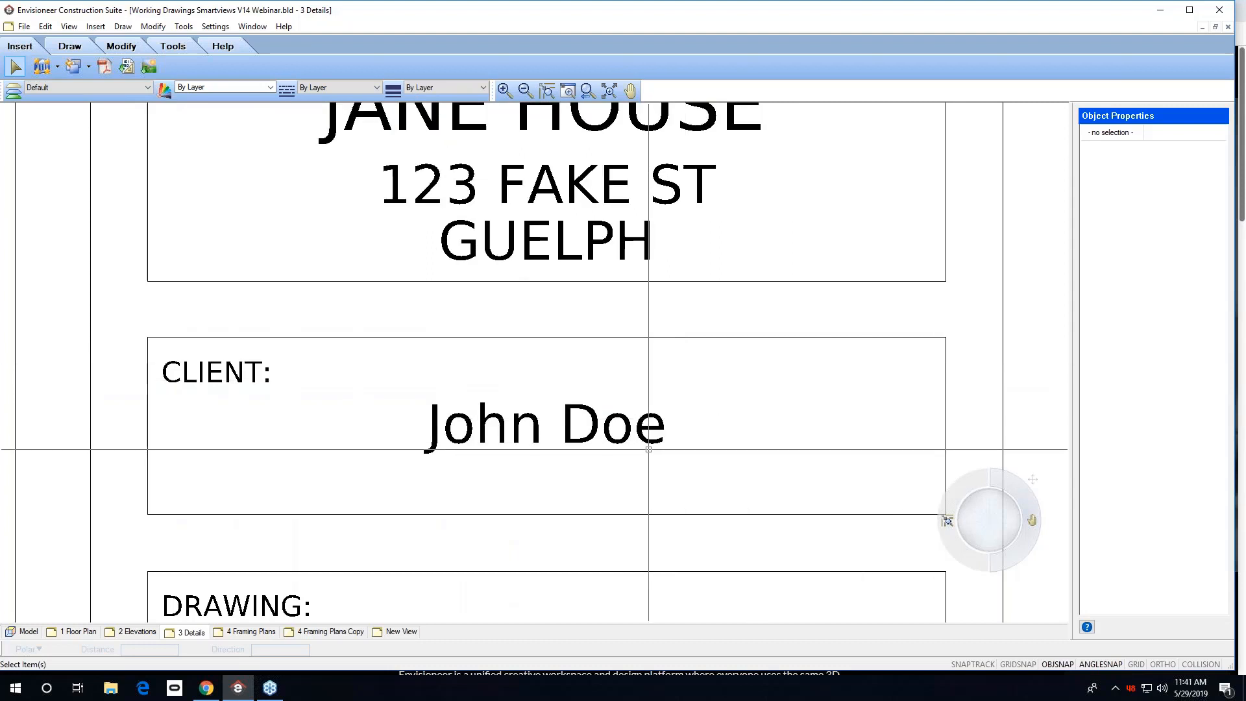
{"action": "left_click", "coordinate": [24, 26]}
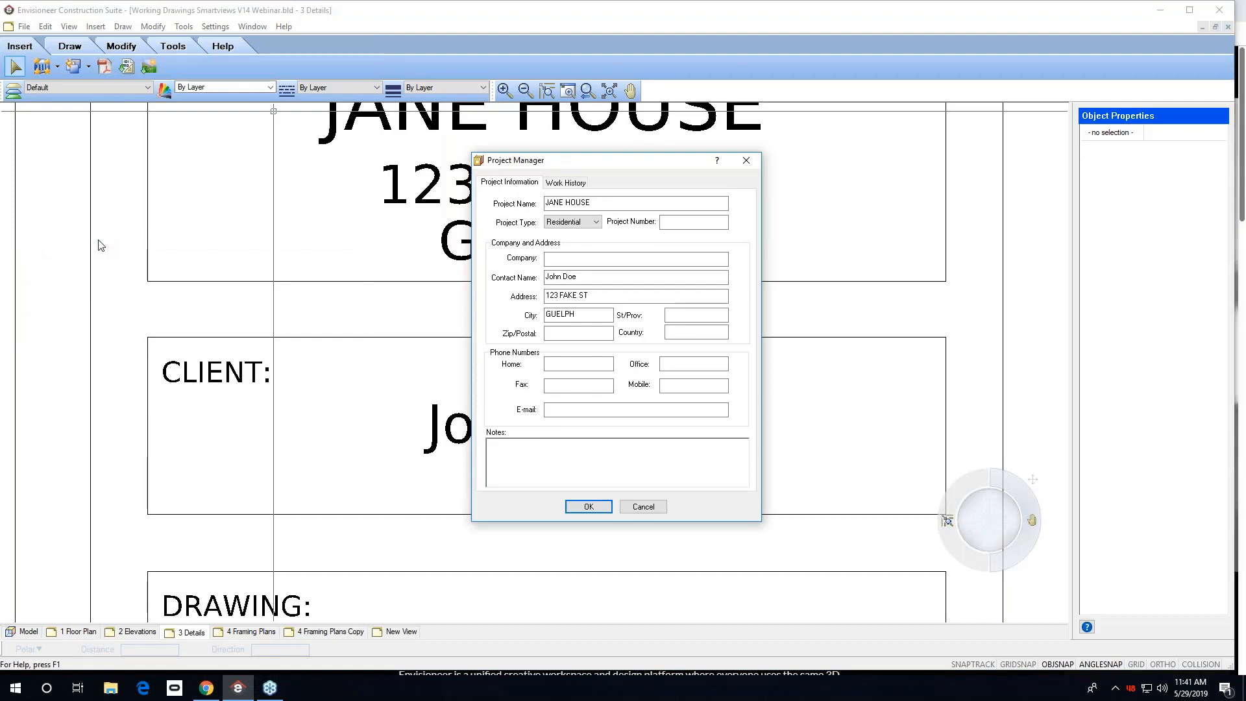
{"action": "left_click", "coordinate": [572, 259]}
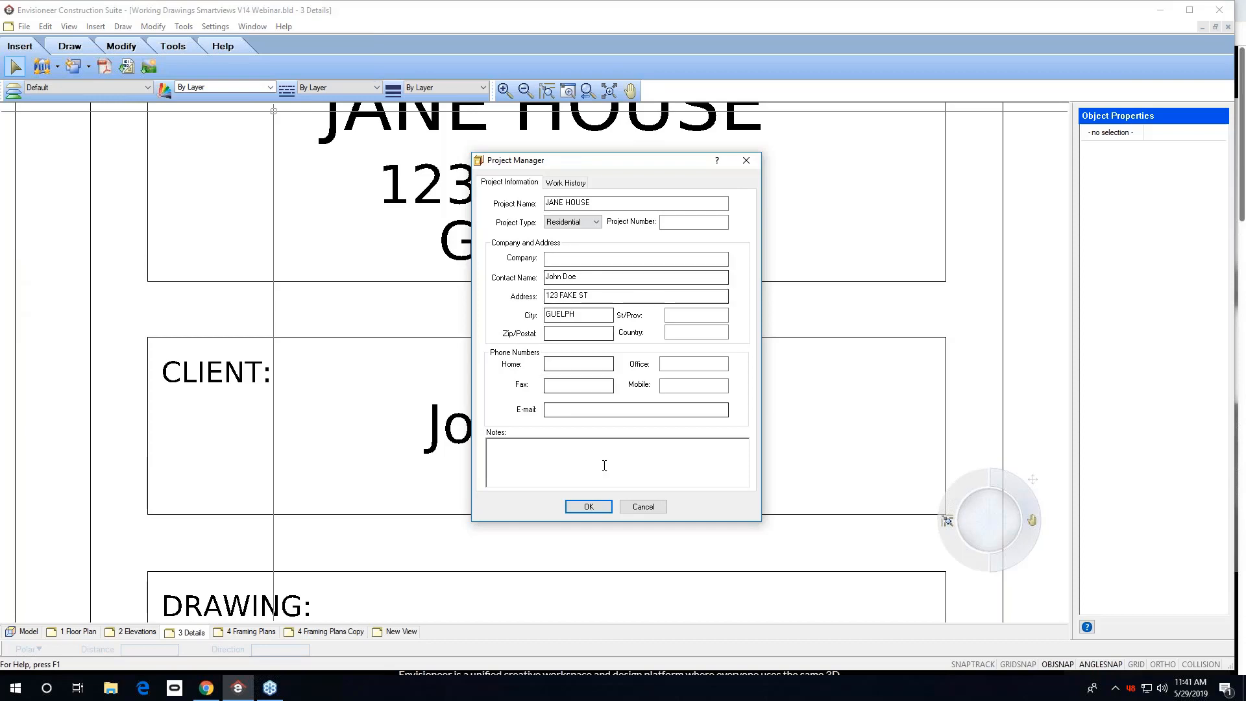
{"action": "left_click", "coordinate": [643, 507]}
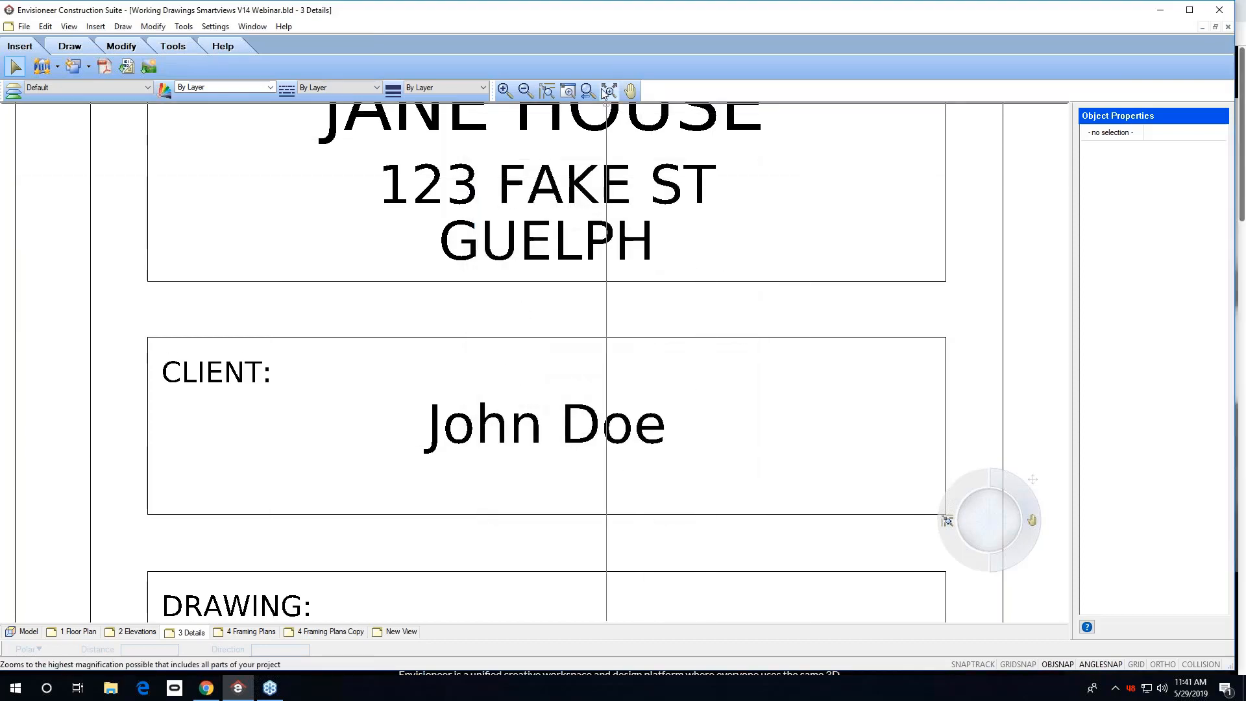
Delete the lower detail view from the 3 Details sheet.
{"action": "middle_click_drag", "start_coordinate": [528, 507], "coordinate": [540, 130]}
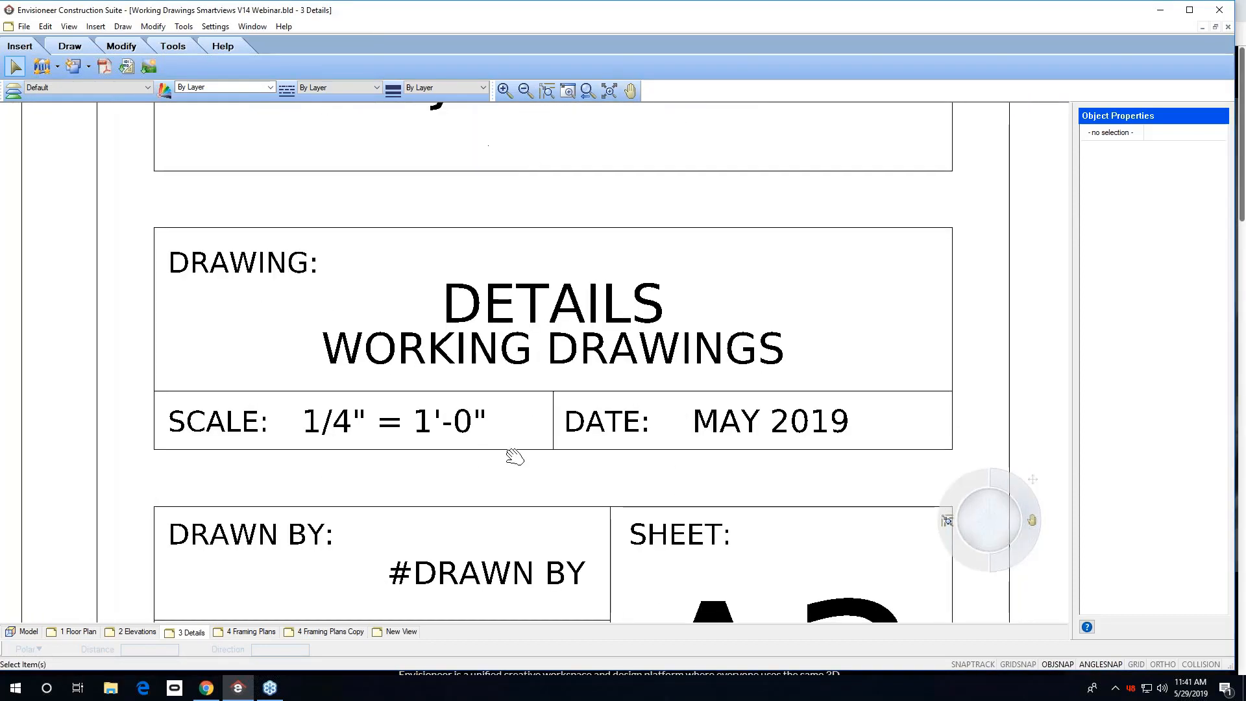
{"action": "middle_click_drag", "start_coordinate": [515, 453], "coordinate": [503, 236]}
{"action": "right_click", "coordinate": [694, 398]}
{"action": "left_click", "coordinate": [719, 398]}
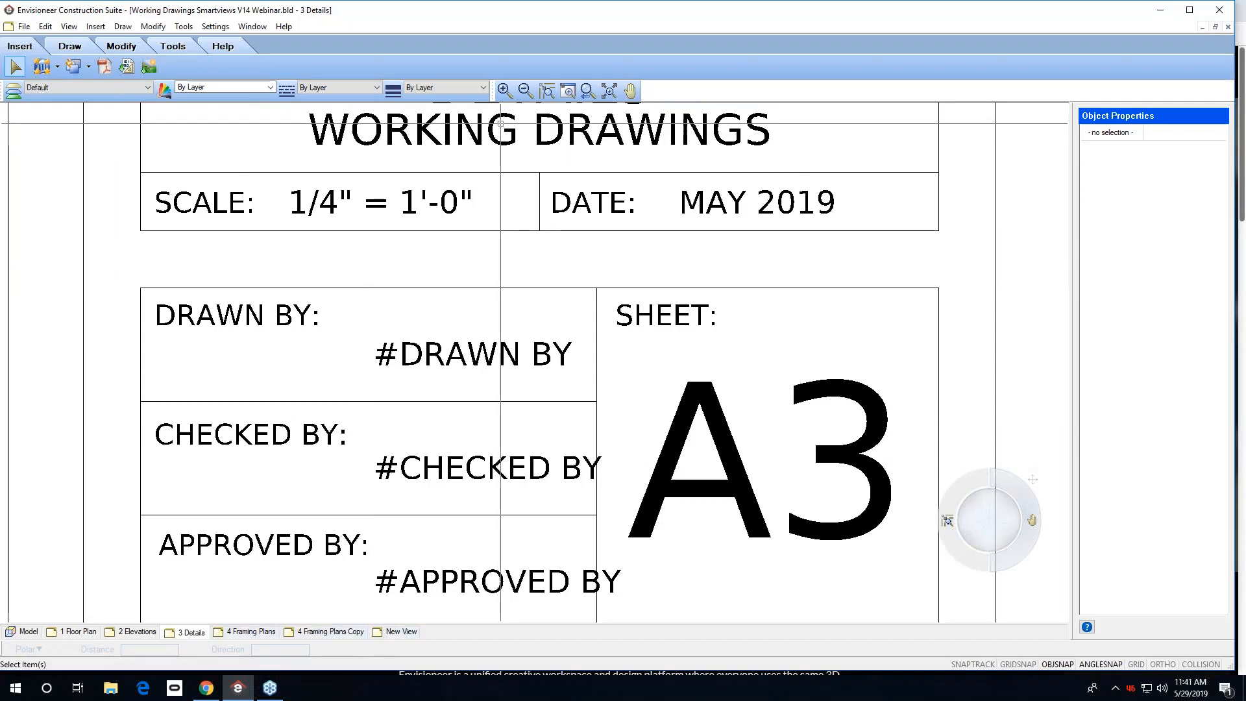
{"action": "left_click", "coordinate": [609, 91]}
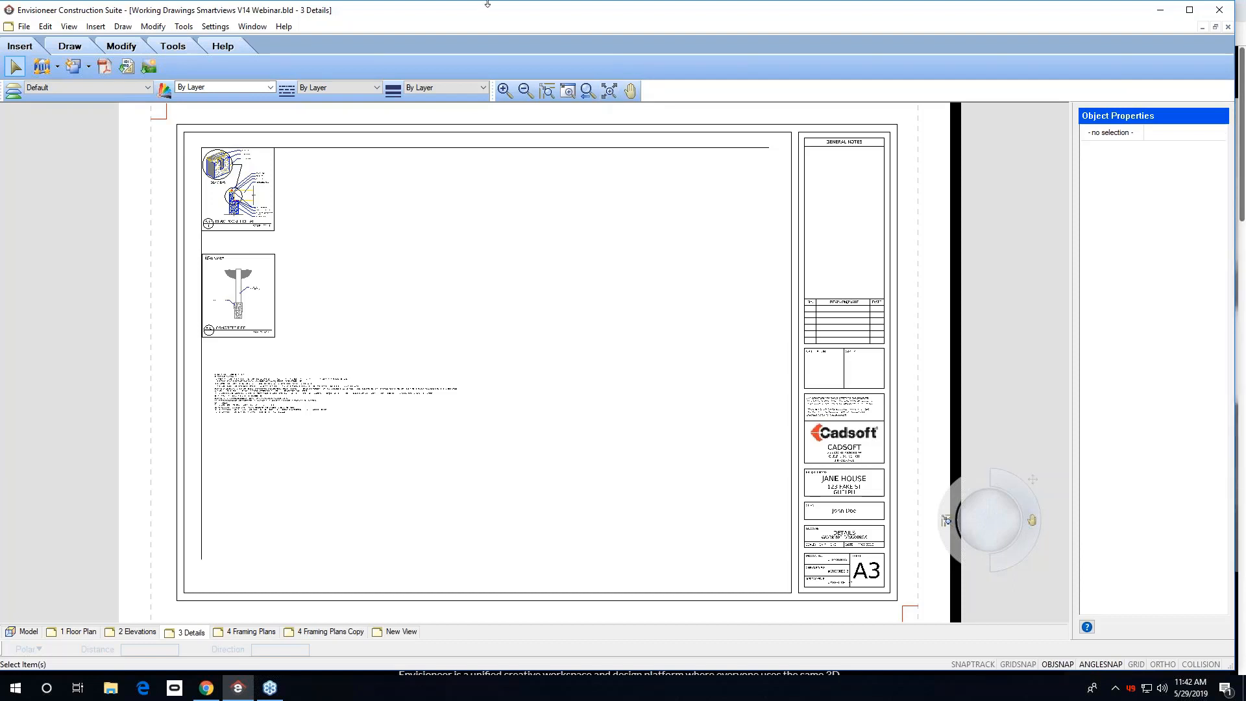
{"action": "left_click", "coordinate": [235, 257]}
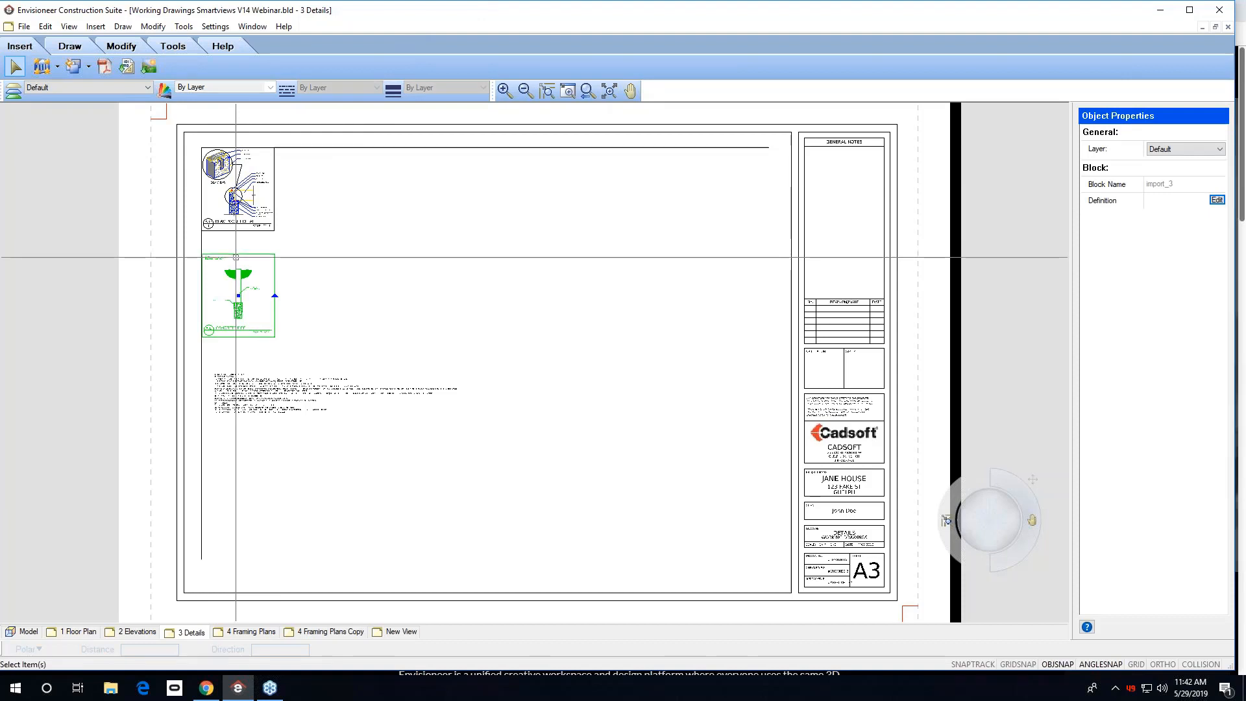
{"action": "key", "text": "Delete"}
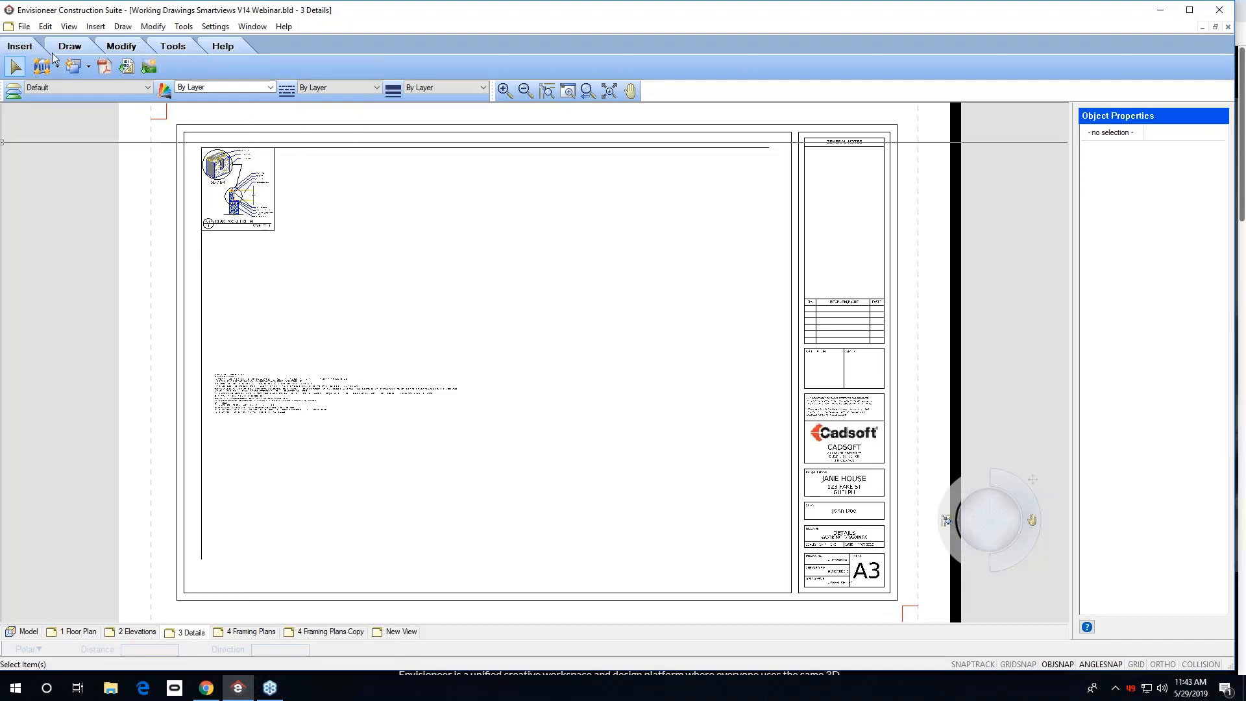
{"action": "left_click", "coordinate": [24, 27]}
{"action": "left_click", "coordinate": [37, 41]}
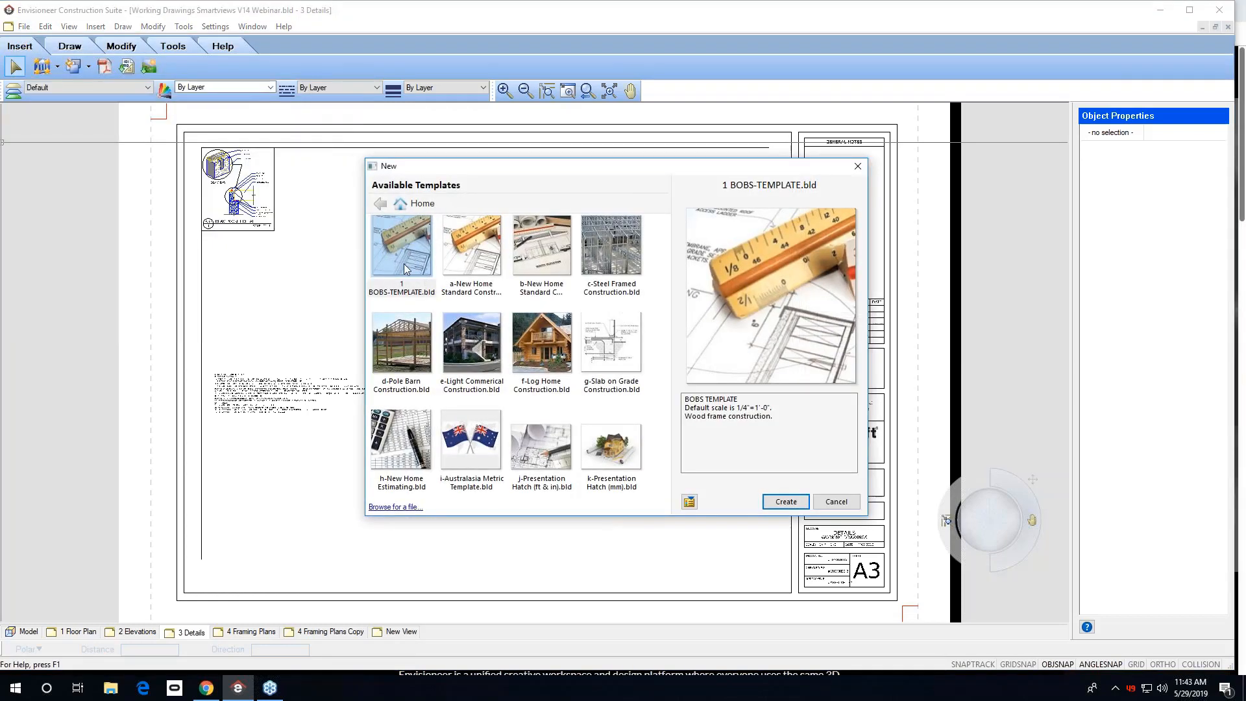
{"action": "left_click", "coordinate": [836, 501]}
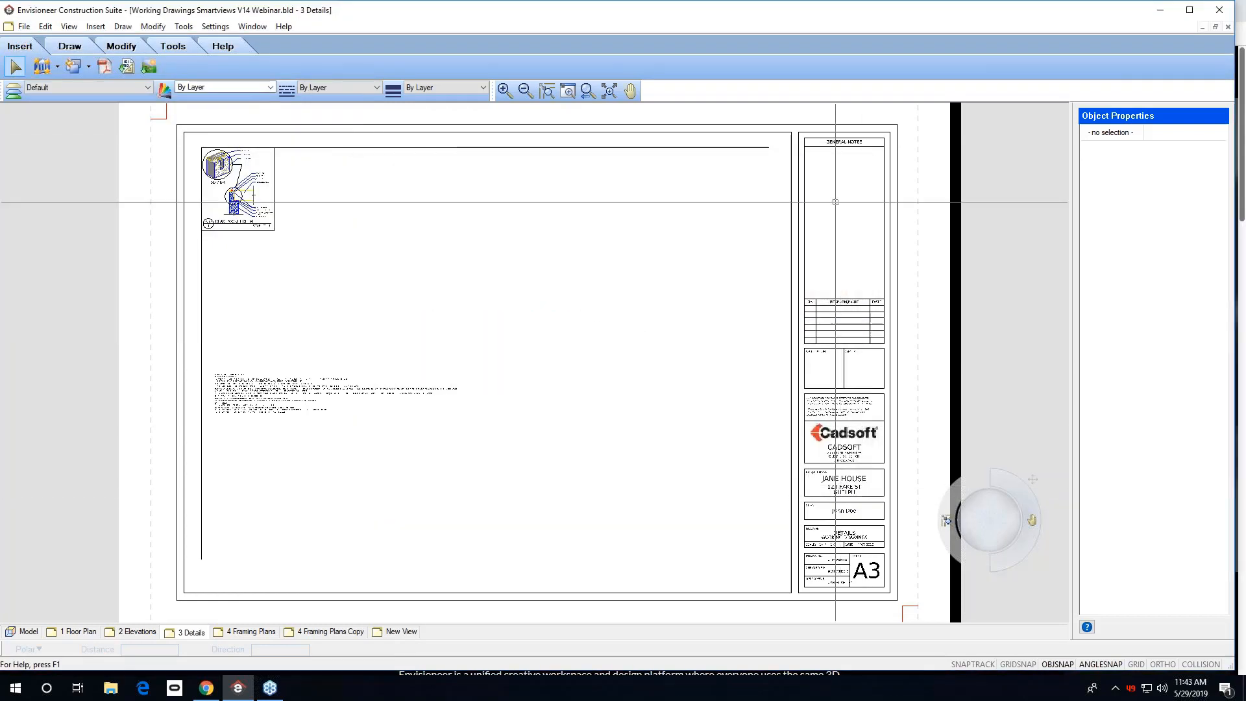
Create a new project from the 1 BOBS-TEMPLATE.bld template.
{"action": "left_click", "coordinate": [24, 26]}
{"action": "left_click", "coordinate": [29, 41]}
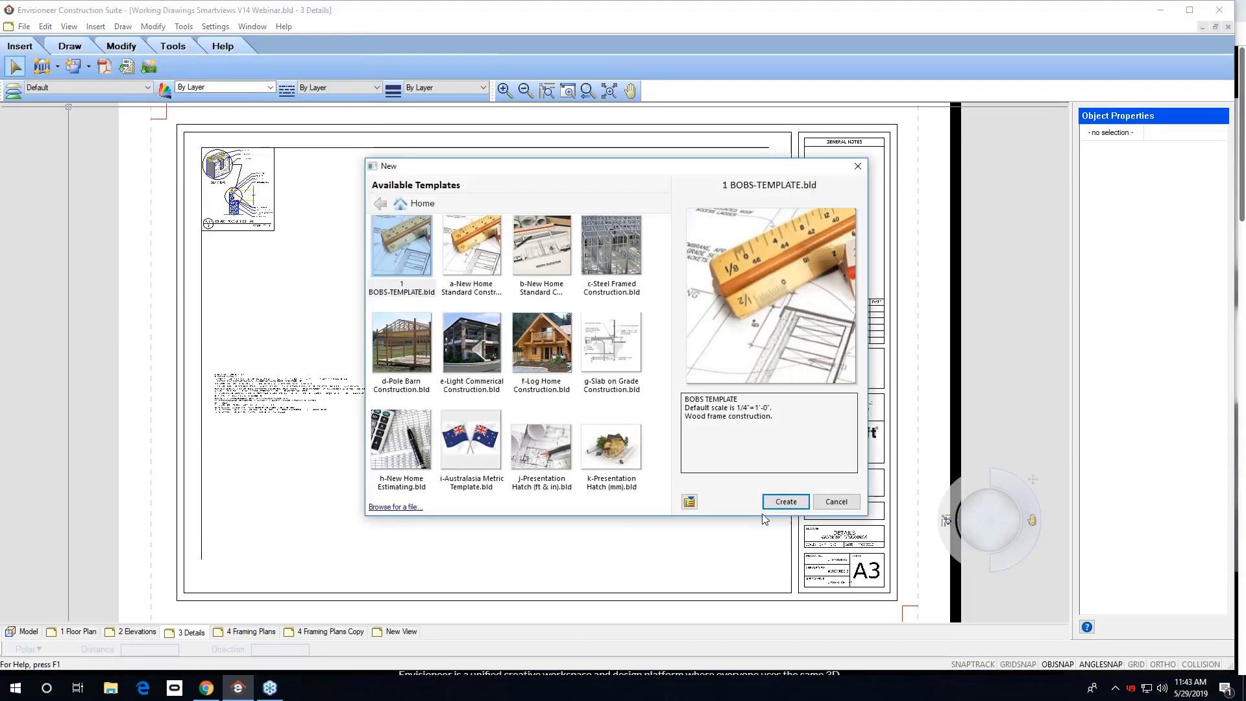
{"action": "left_click", "coordinate": [786, 502]}
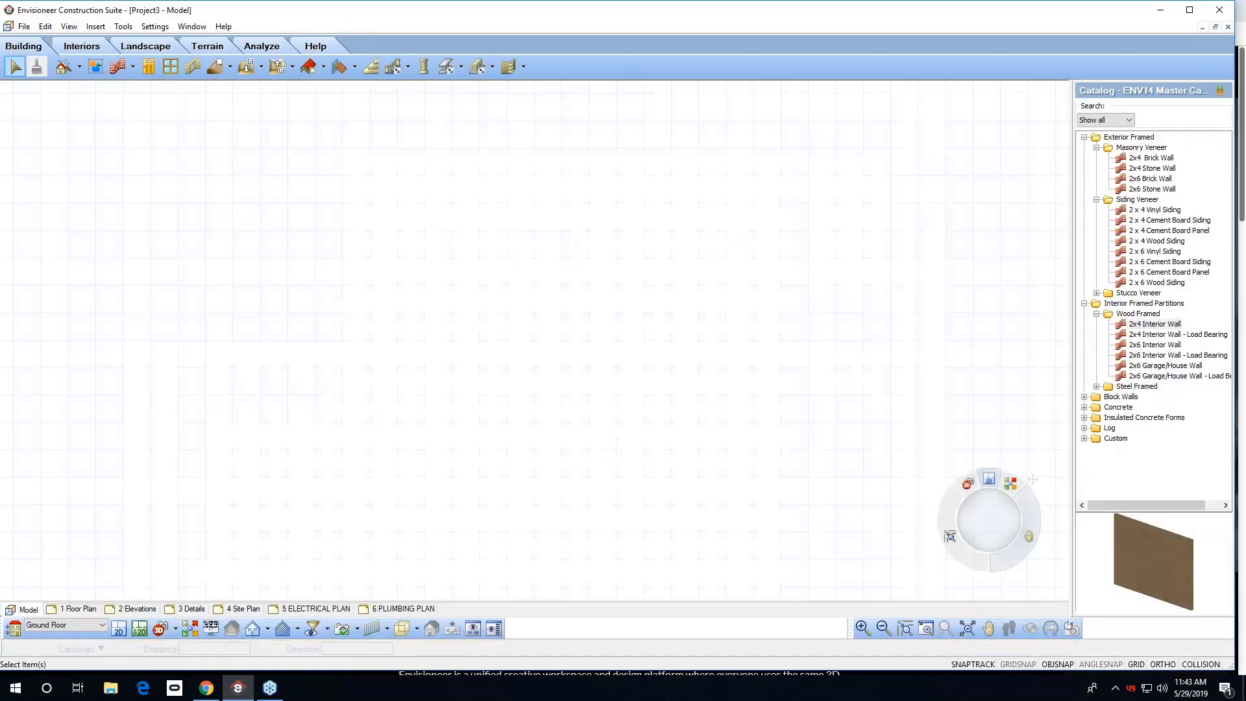
Copy the 6 PLUMBING PLAN sheet view and return to the Model view.
{"action": "right_click", "coordinate": [390, 608]}
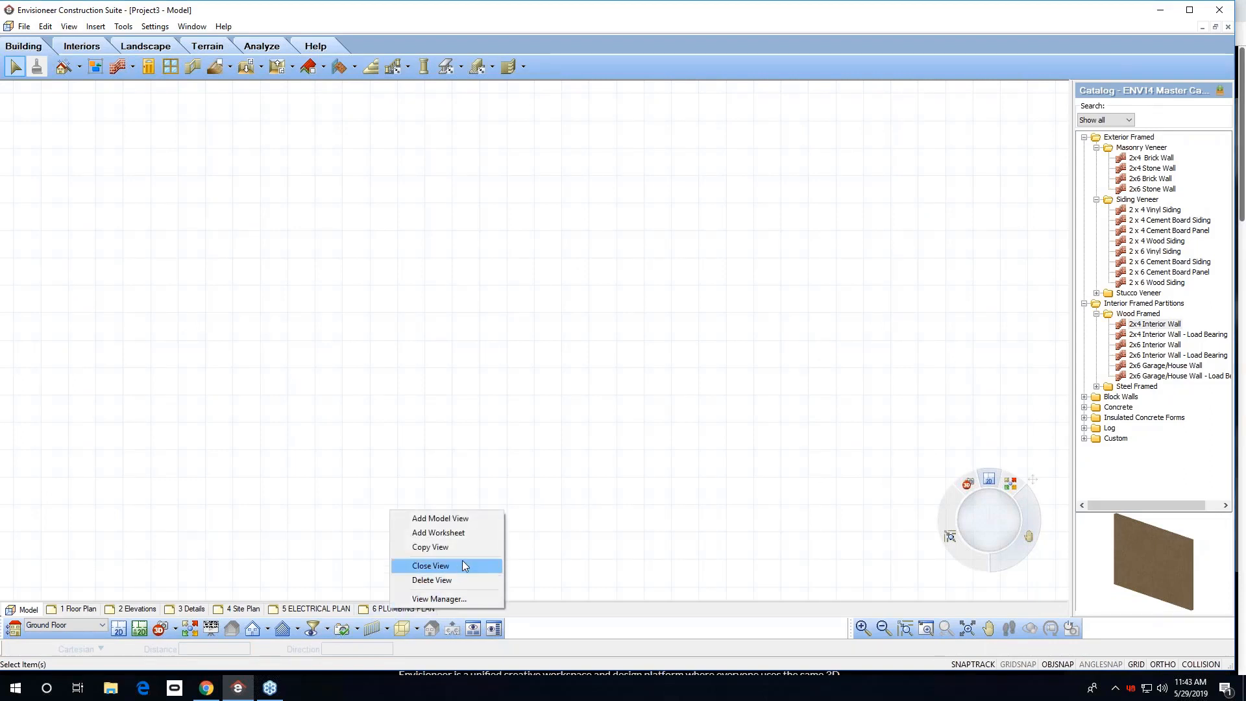
{"action": "left_click", "coordinate": [465, 547]}
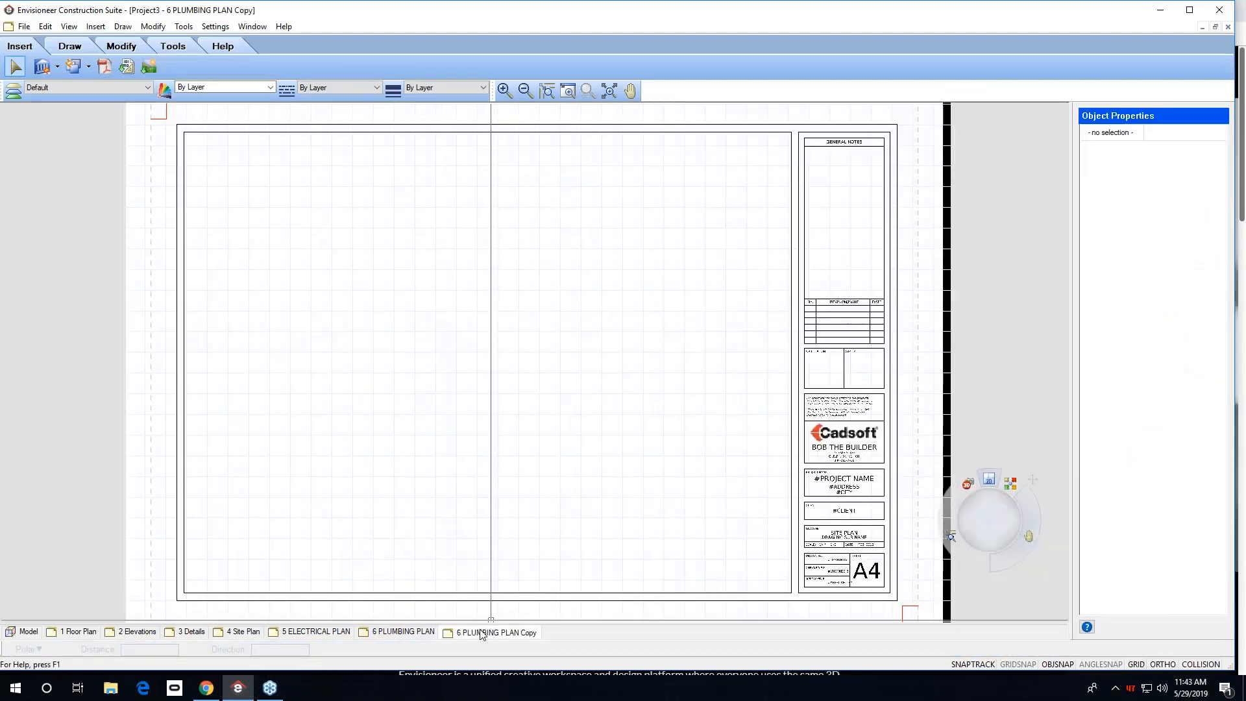
{"action": "left_click", "coordinate": [26, 631]}
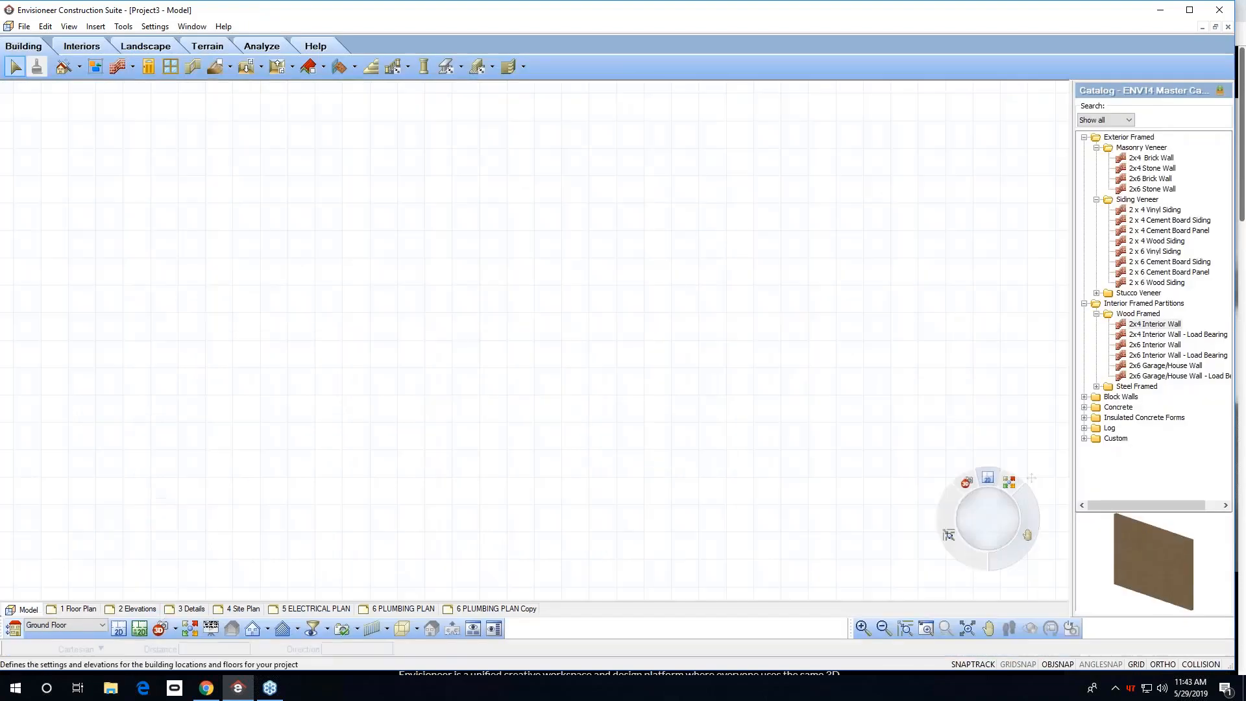
Save the project as nEW NAME in the ProgramData\Cadsoft\Envisioneer 14\Templates folder.
{"action": "left_click", "coordinate": [24, 27]}
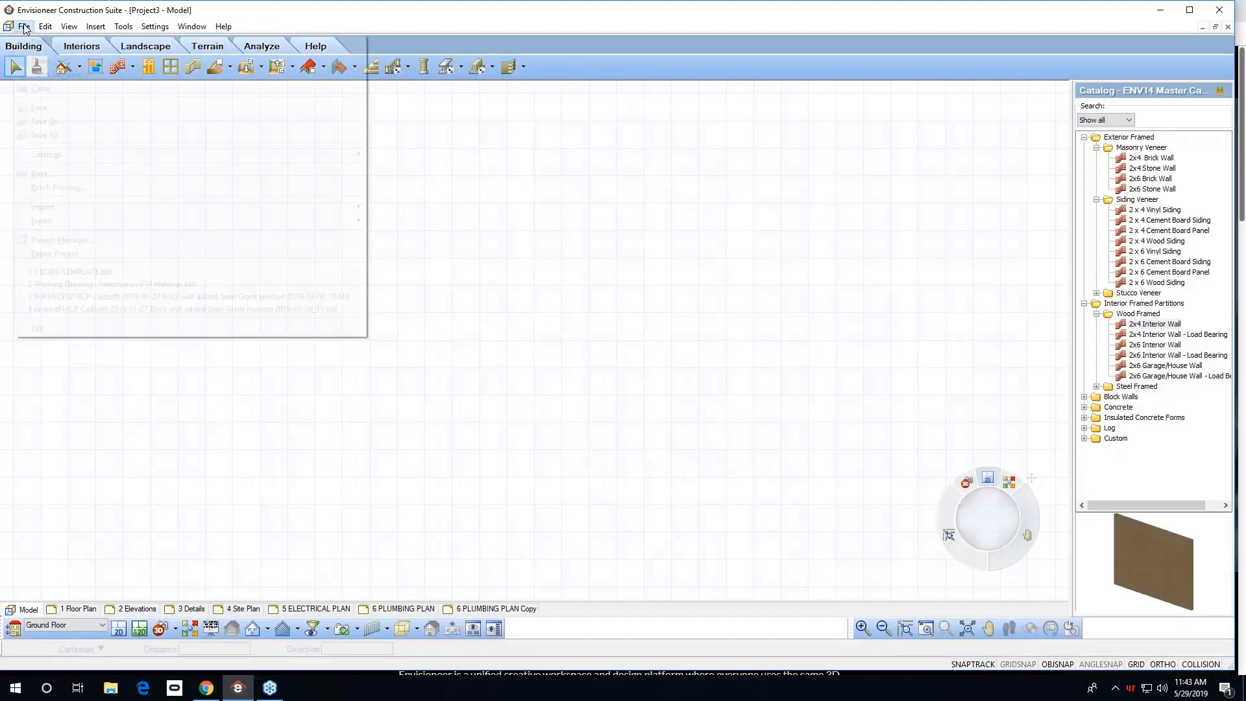
{"action": "left_click", "coordinate": [45, 121]}
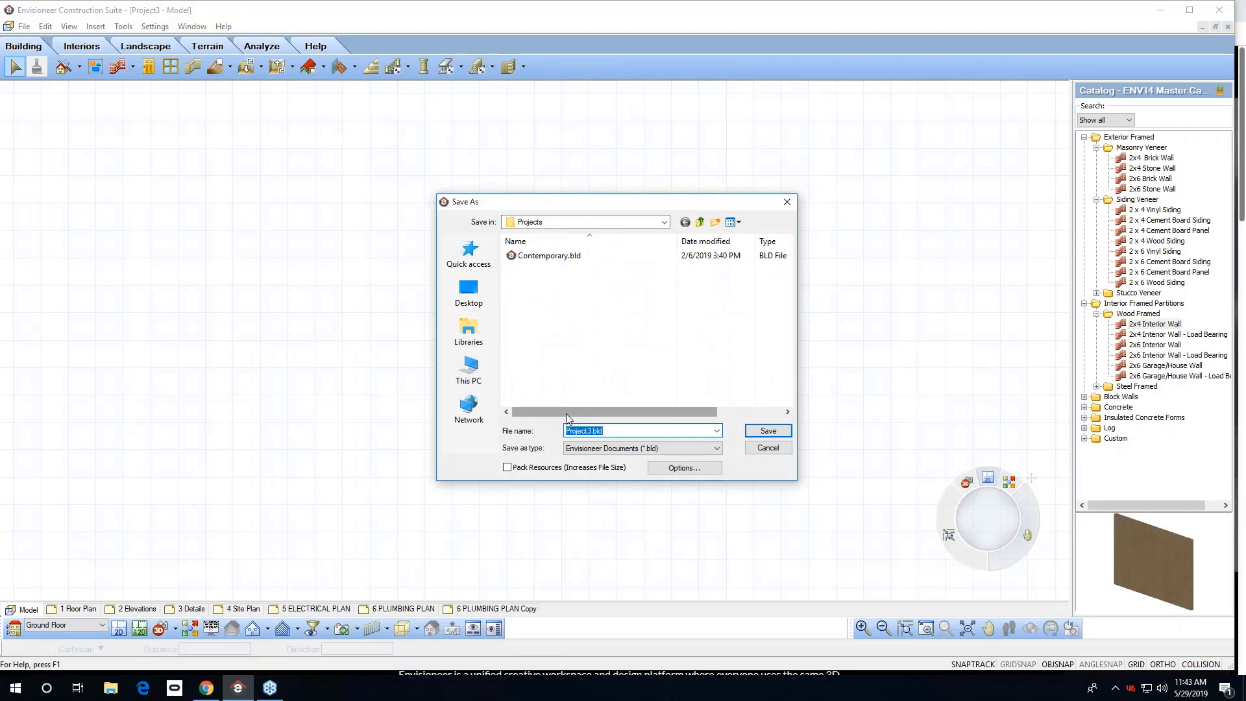
{"action": "type", "text": "nEW "}
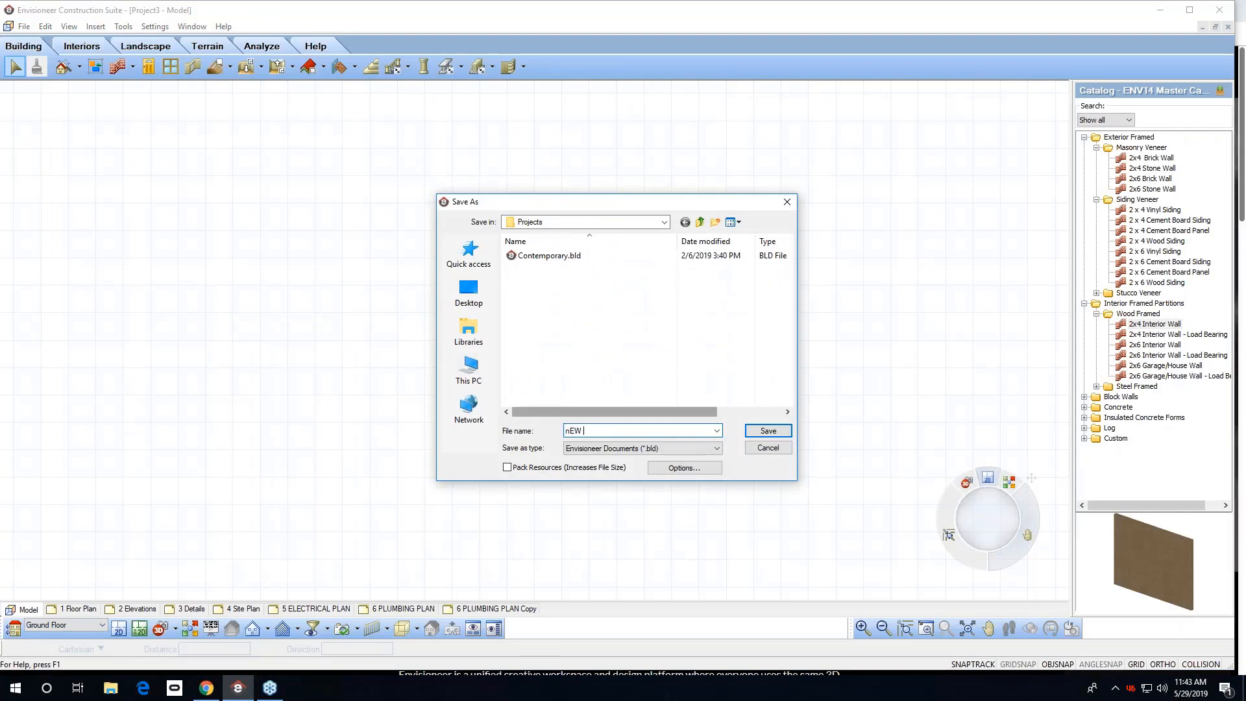
{"action": "type", "text": "NAME"}
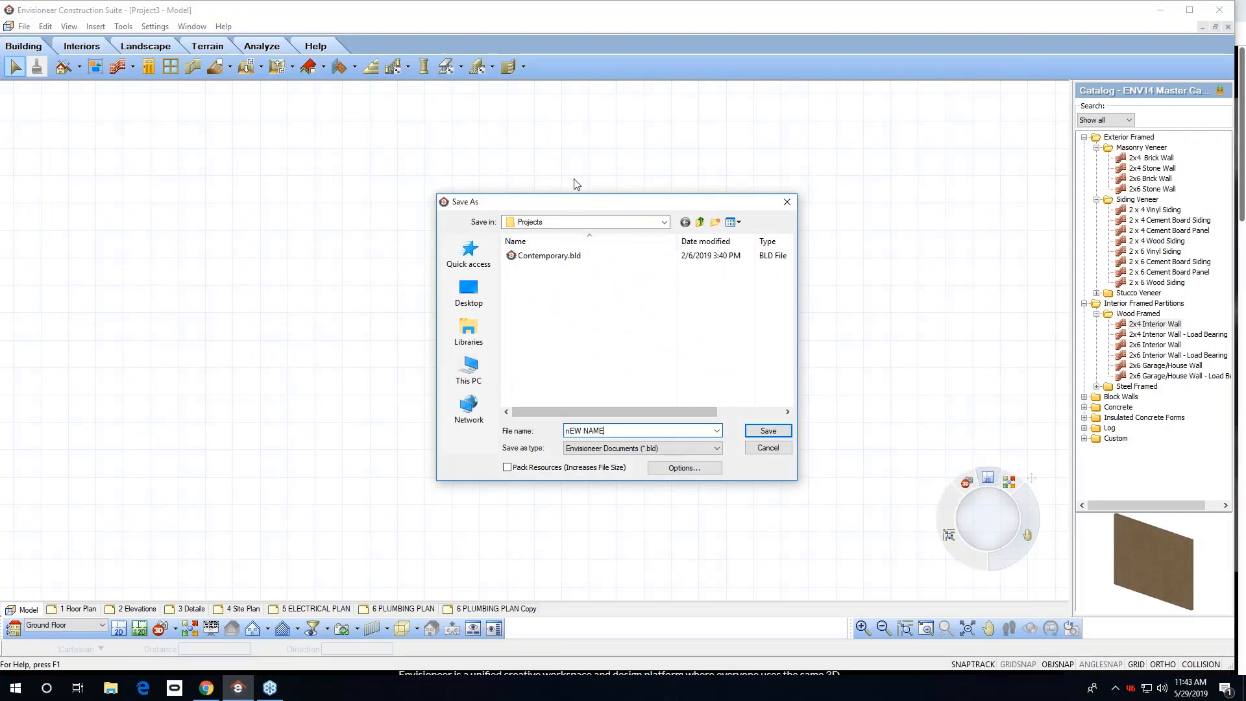
{"action": "left_click", "coordinate": [582, 222]}
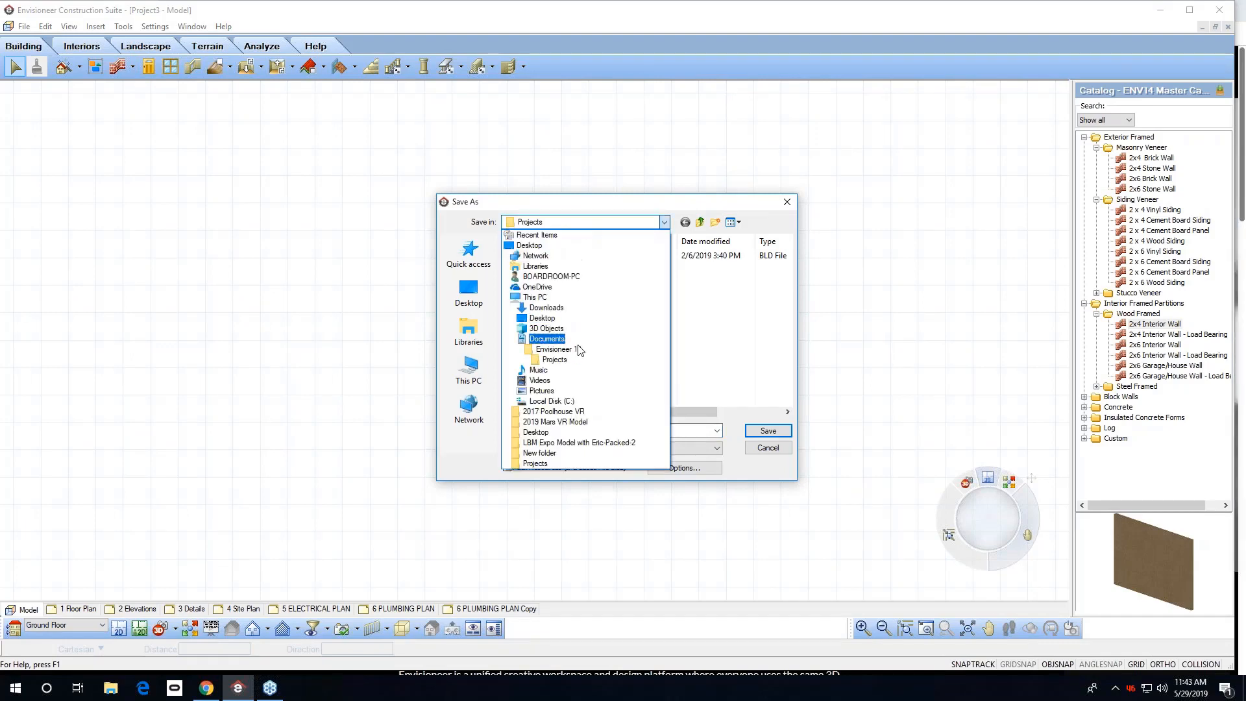
{"action": "left_click", "coordinate": [557, 398]}
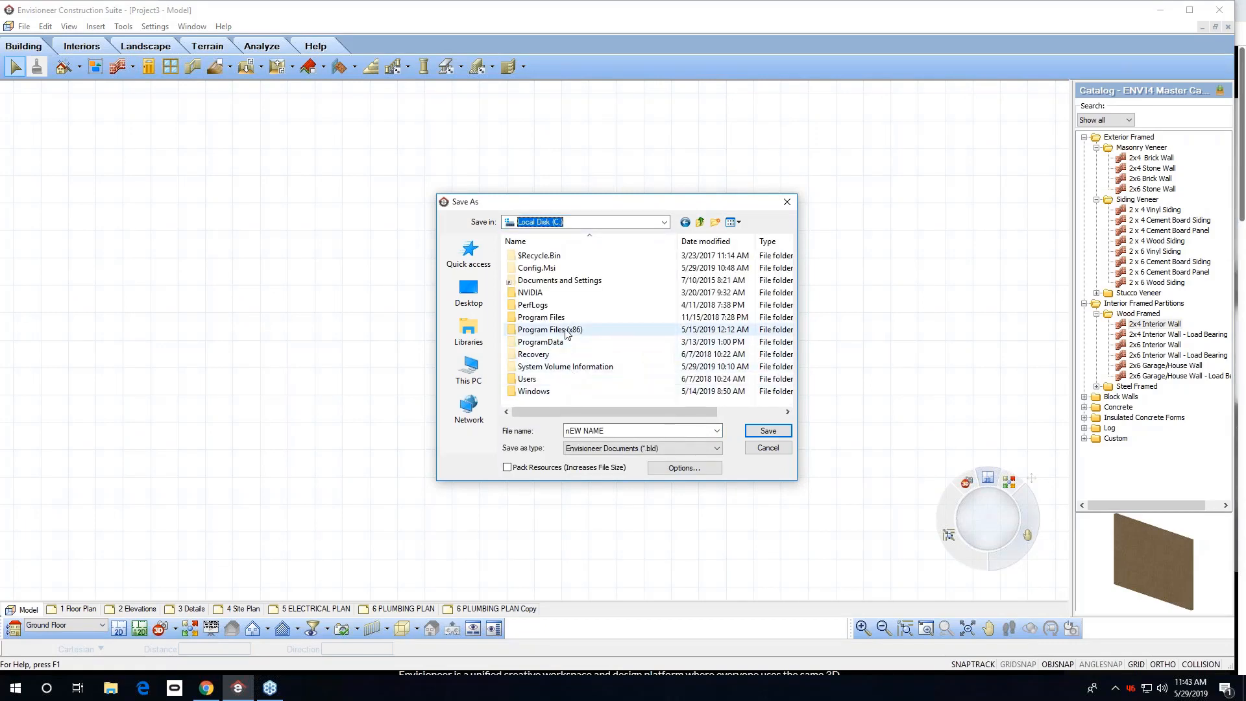
{"action": "double_click", "coordinate": [545, 344]}
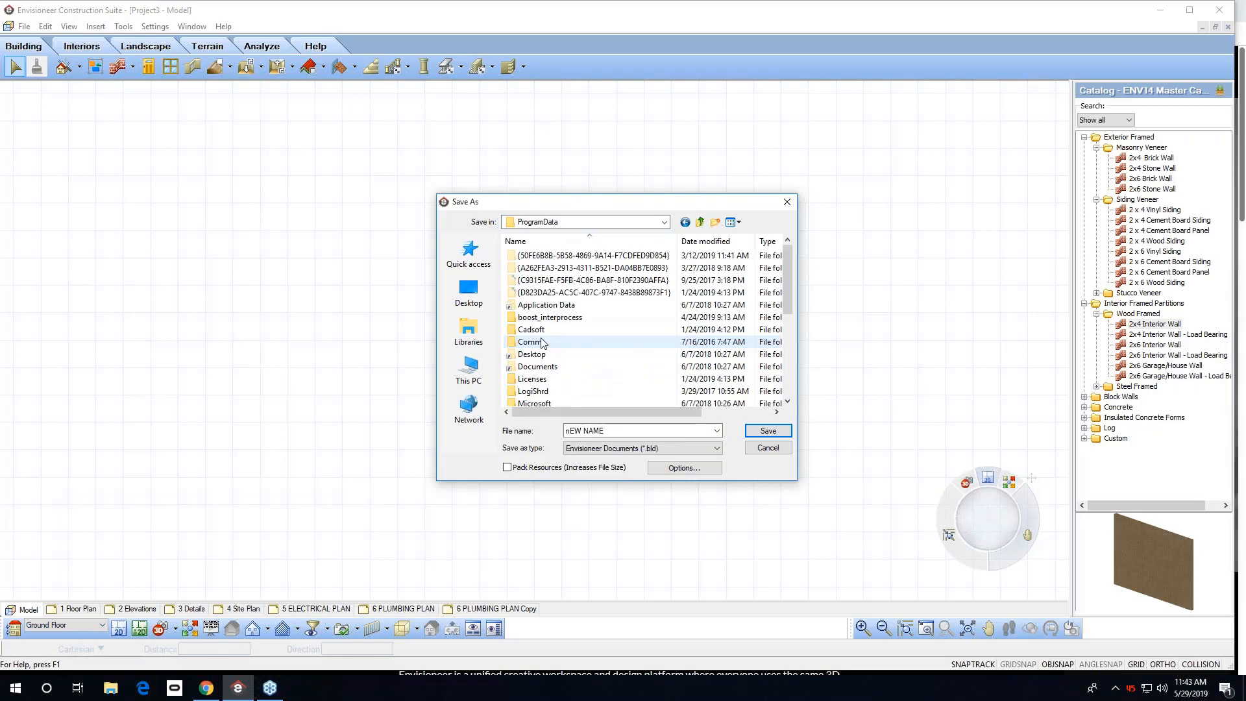
{"action": "double_click", "coordinate": [538, 331]}
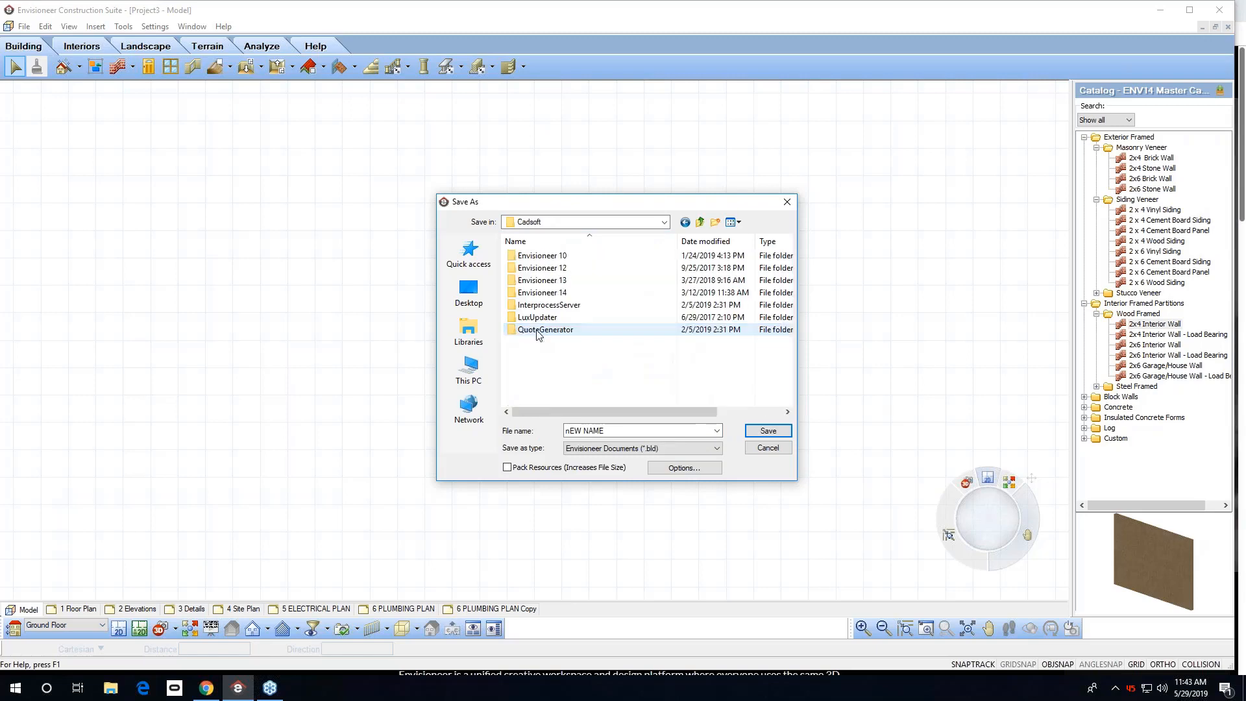
{"action": "double_click", "coordinate": [542, 293]}
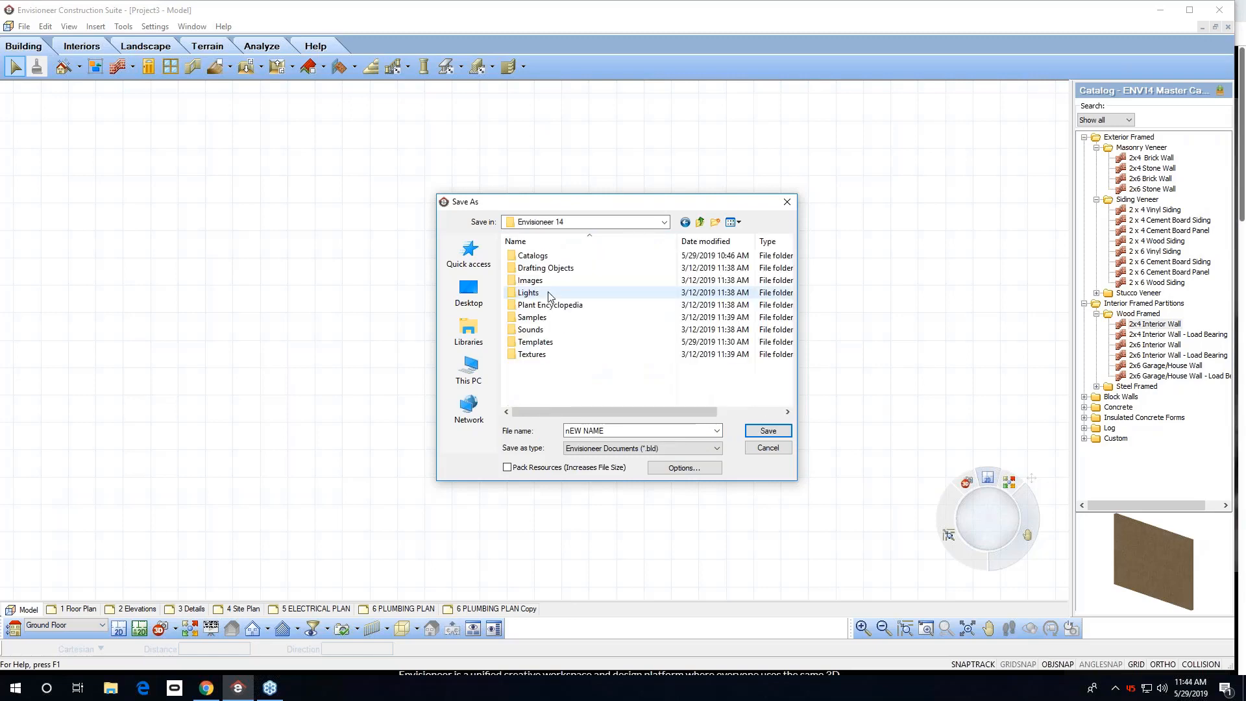
{"action": "double_click", "coordinate": [535, 342]}
{"action": "left_click", "coordinate": [663, 222]}
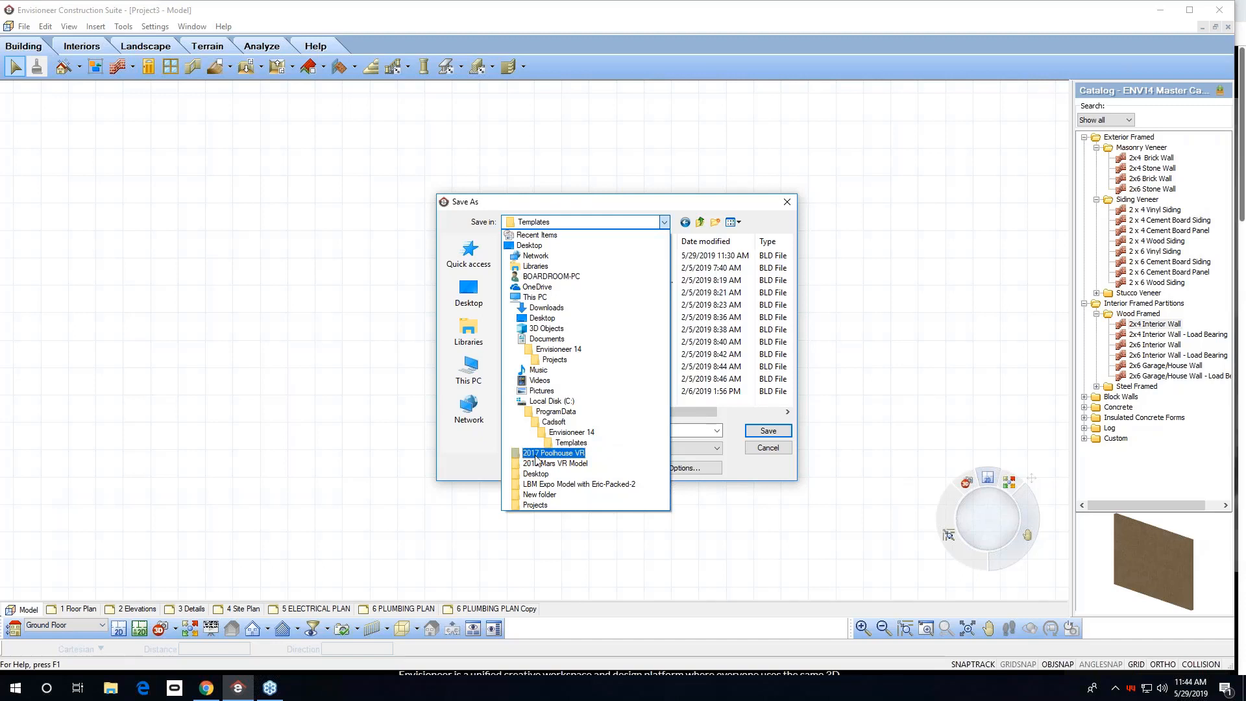
{"action": "left_click", "coordinate": [571, 443]}
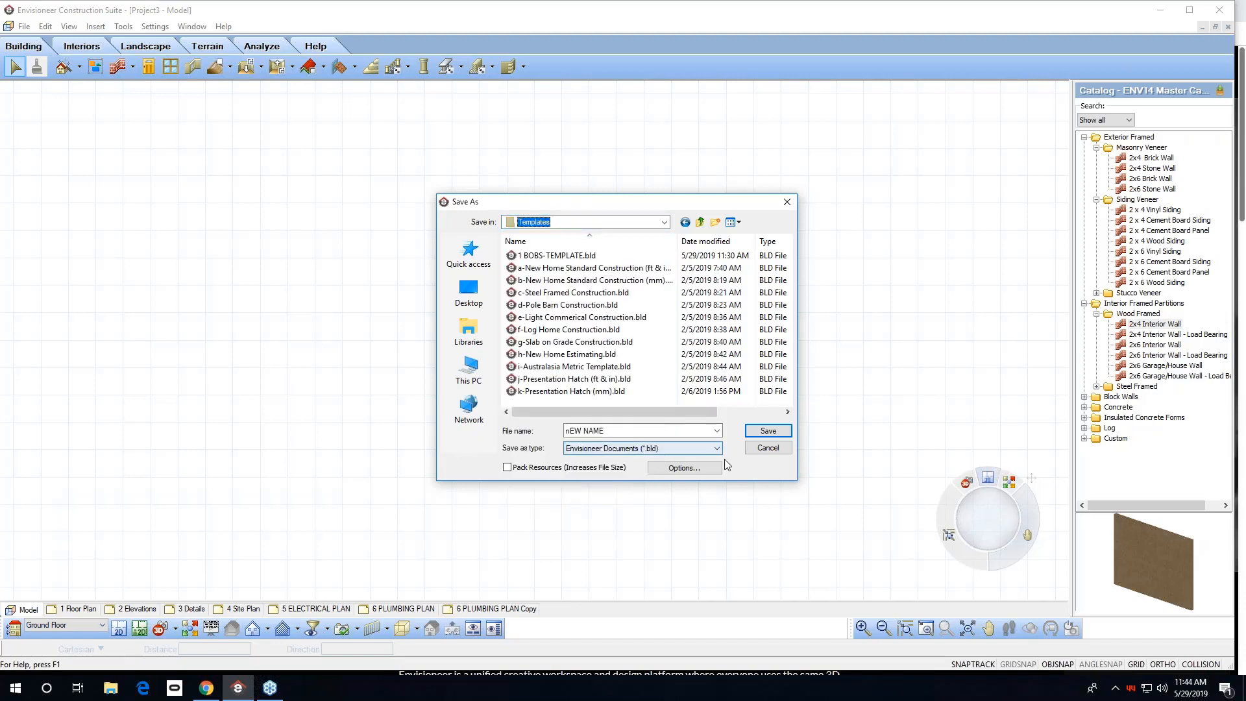
{"action": "left_click", "coordinate": [768, 434]}
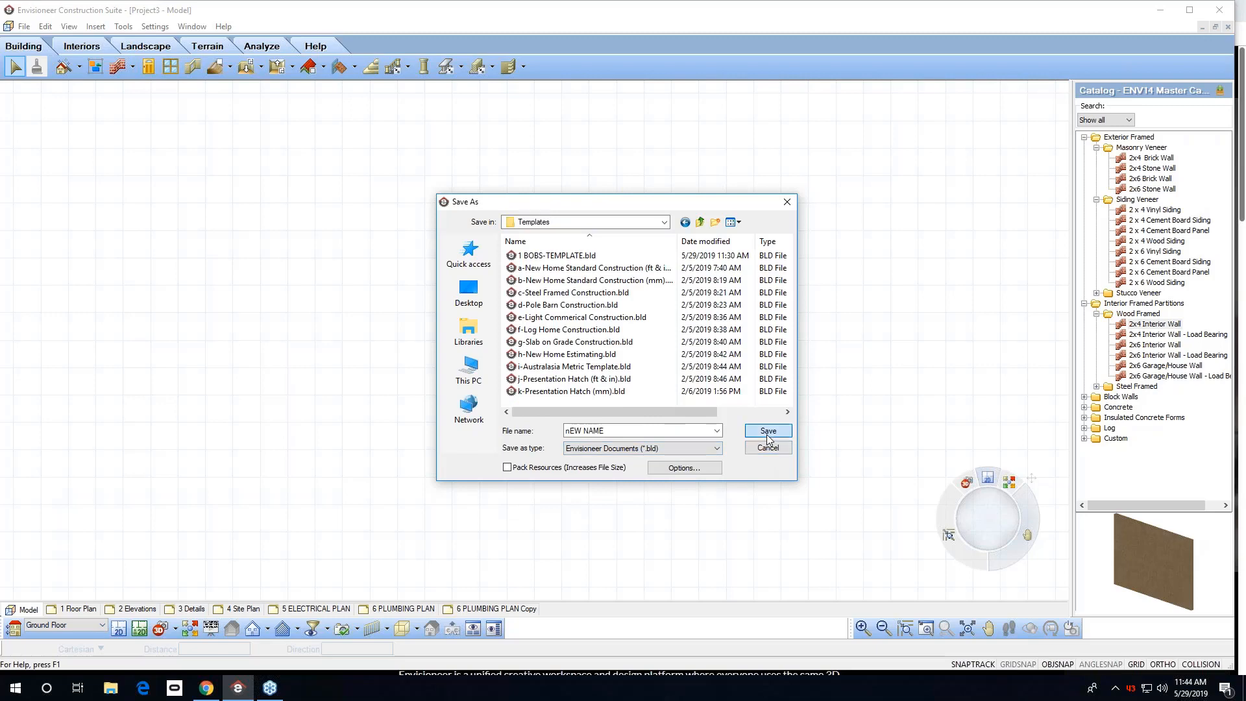
Close the nEW NAME project and browse the new-project template list down to the nEW NAME template.
{"action": "left_click", "coordinate": [26, 29]}
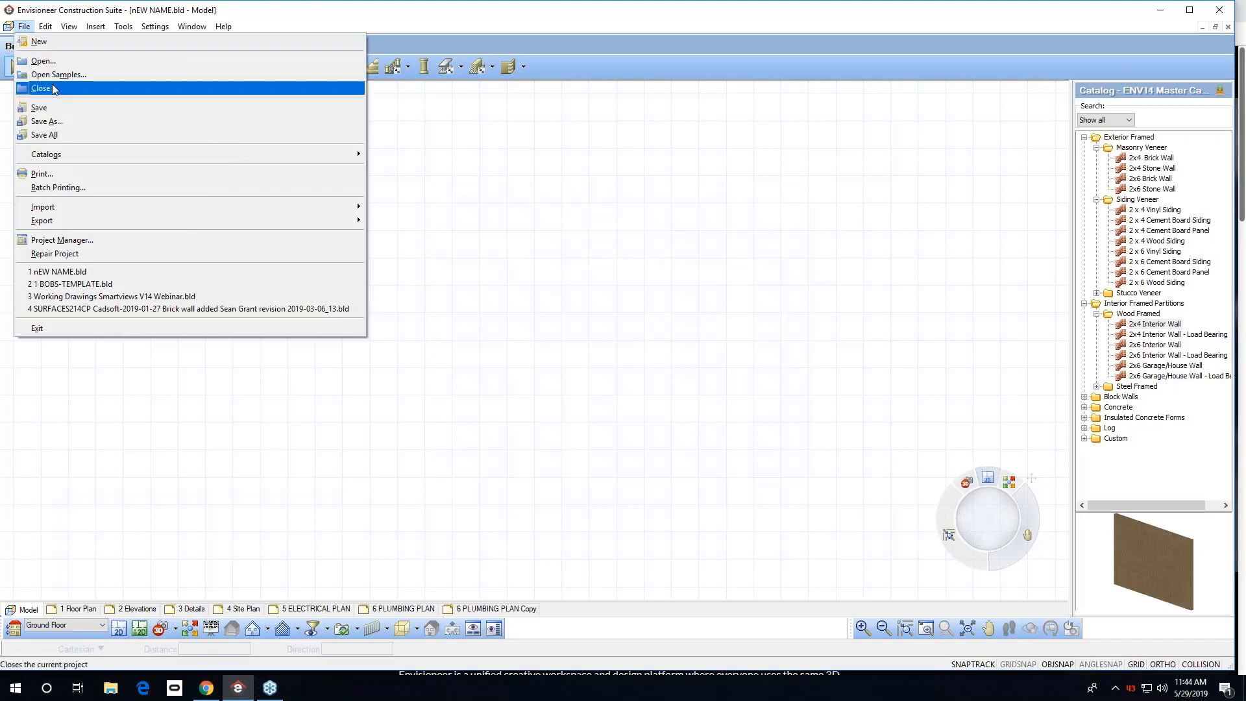
{"action": "left_click", "coordinate": [55, 89]}
{"action": "left_click", "coordinate": [26, 28]}
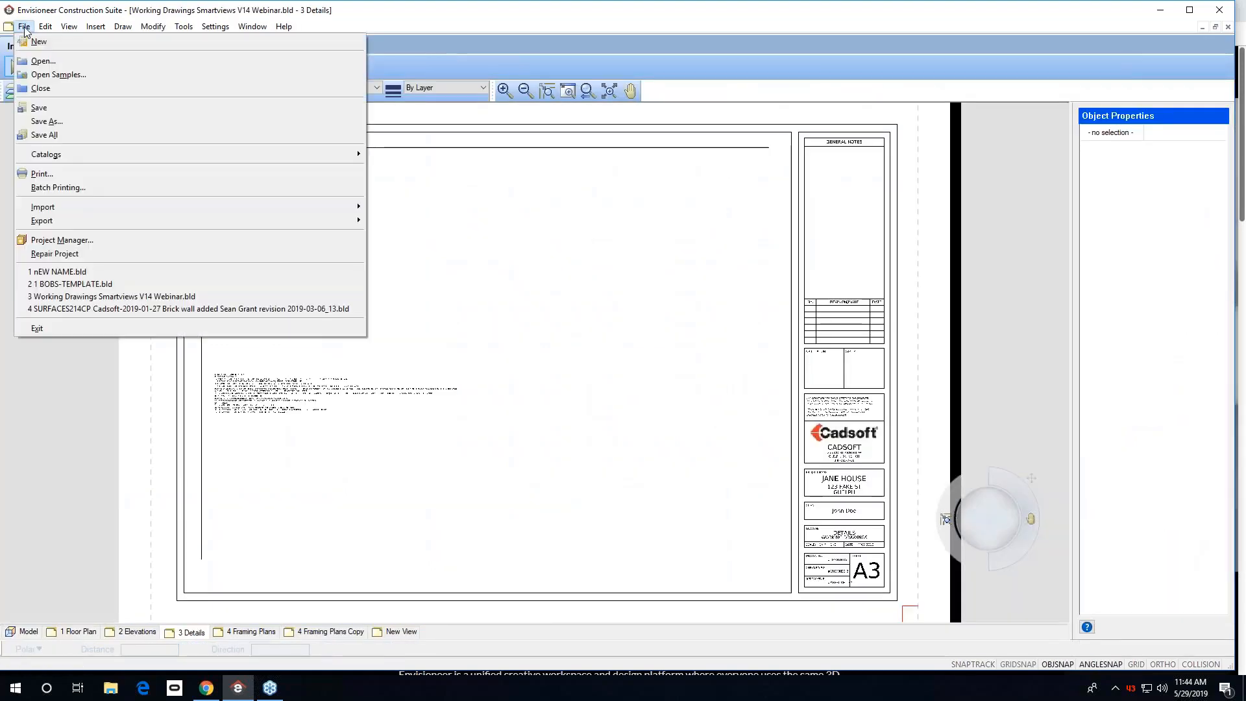
{"action": "left_click", "coordinate": [37, 41]}
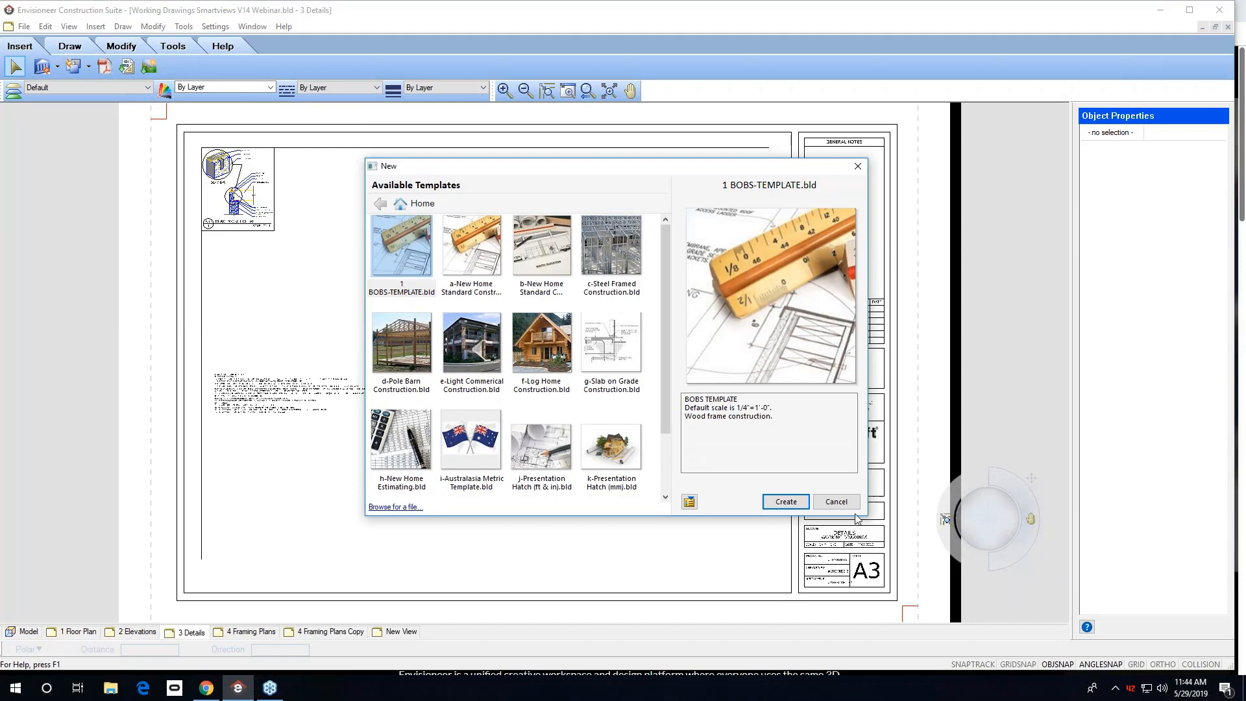
{"action": "scroll", "coordinate": [653, 457], "scroll_direction": "down", "scroll_amount": 1}
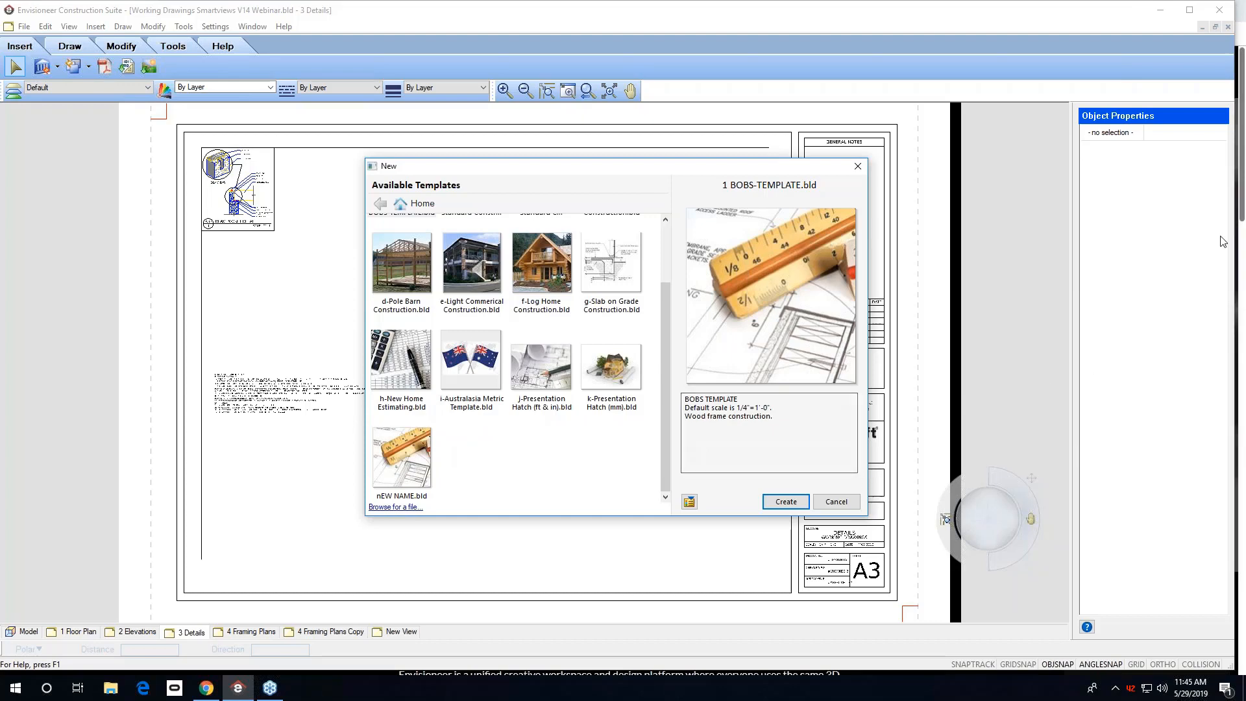
{"action": "left_click", "coordinate": [1240, 131]}
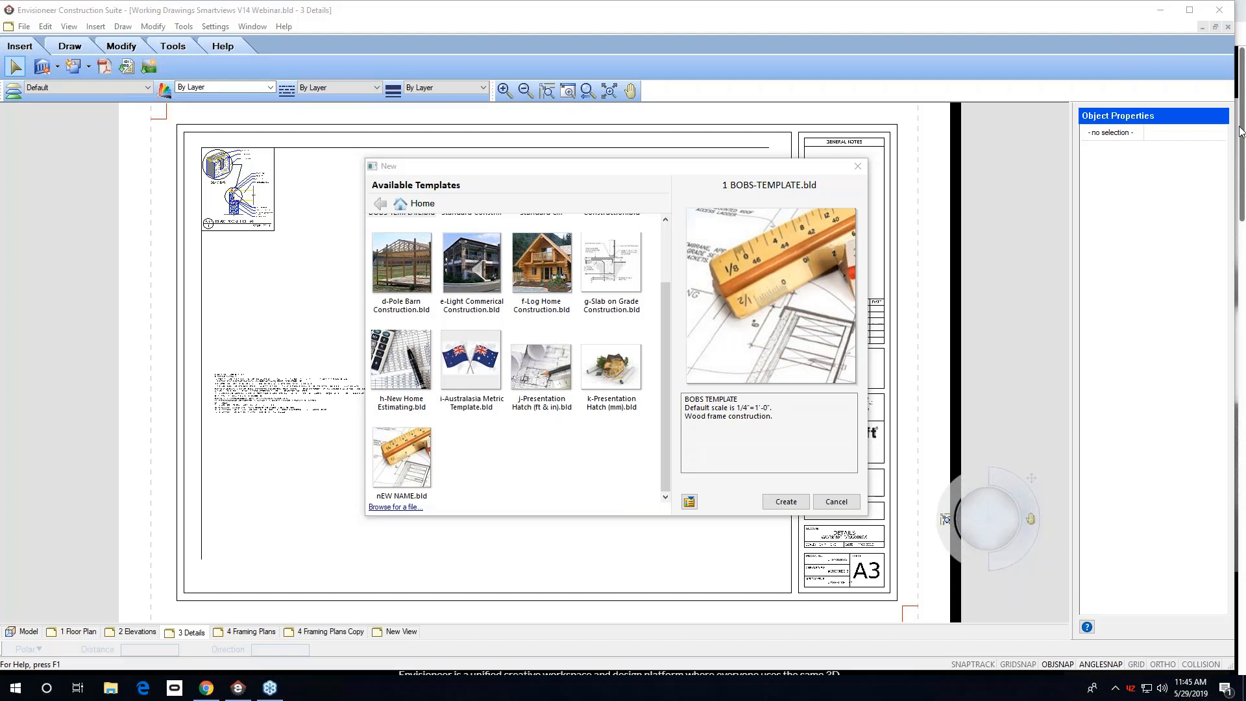
Close the new-project dialog and start placing a text note on the 3 Details sheet.
{"action": "left_click", "coordinate": [858, 166]}
{"action": "left_click", "coordinate": [186, 27]}
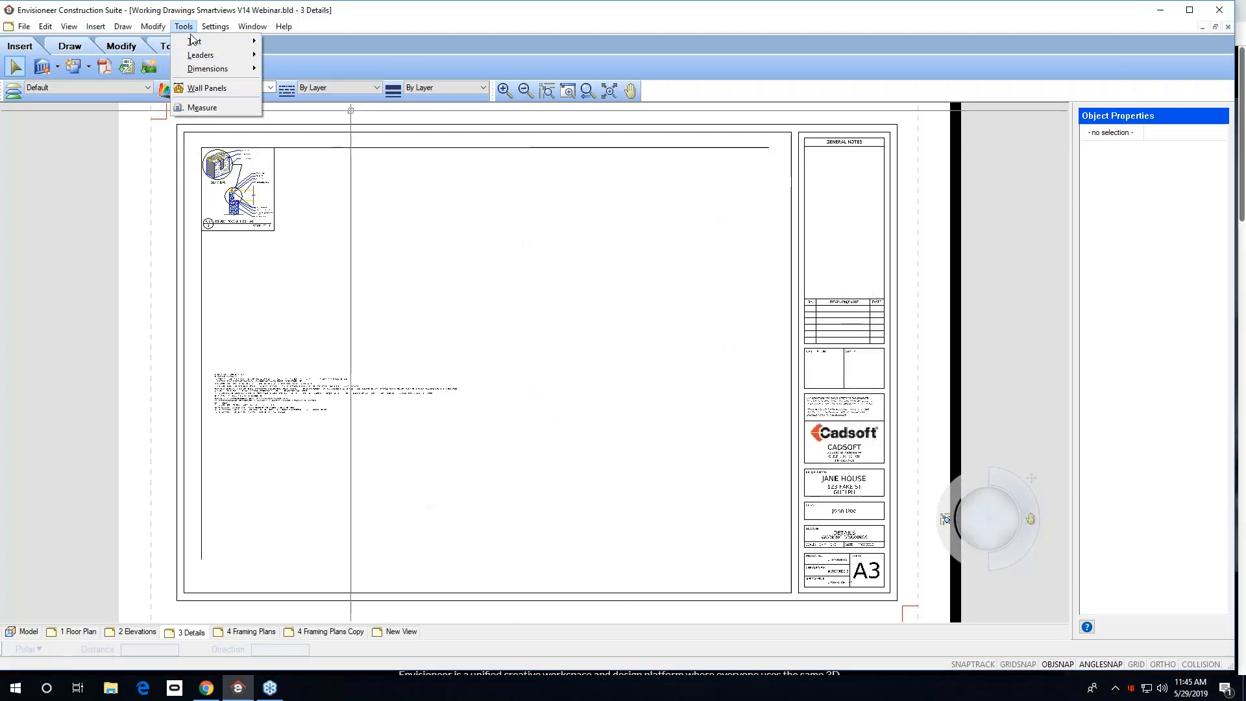
{"action": "mouse_move", "coordinate": [191, 40]}
{"action": "left_click", "coordinate": [286, 41]}
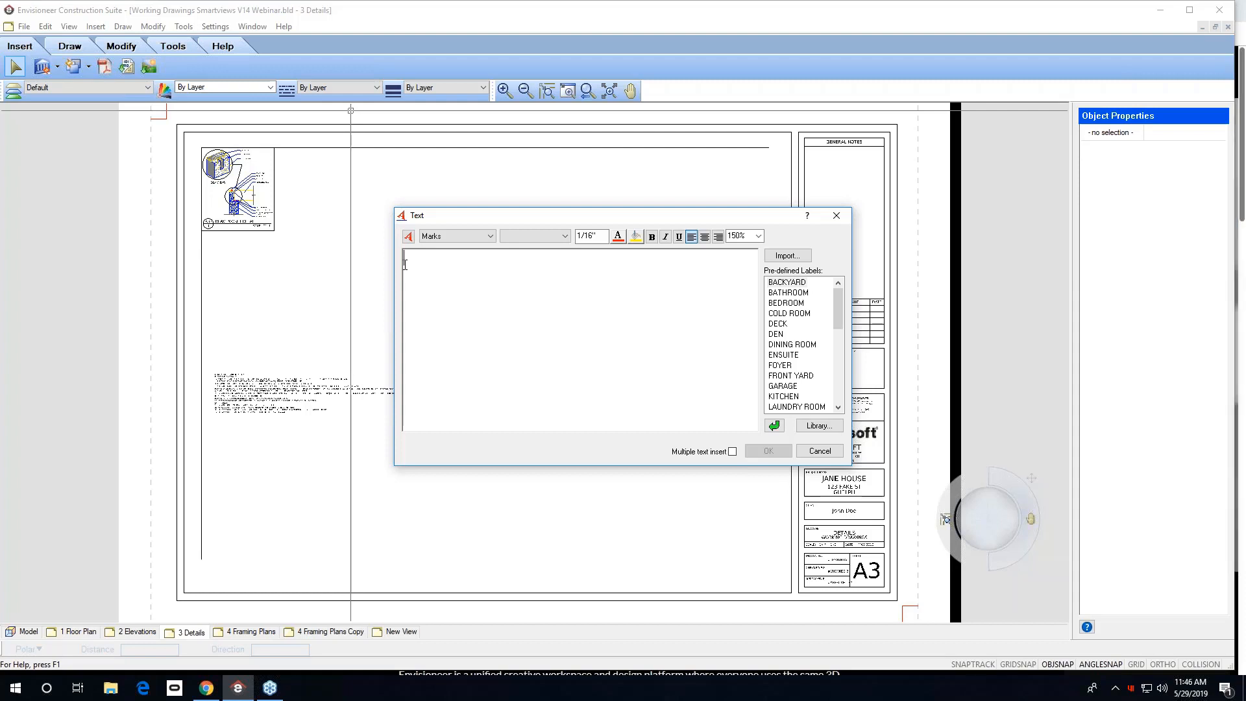
Enter the lines ADFGSDFGSDFG and ASDFASDFASDF in the text note and select them.
{"action": "type", "text": "ADFGSDFGSDFG"}
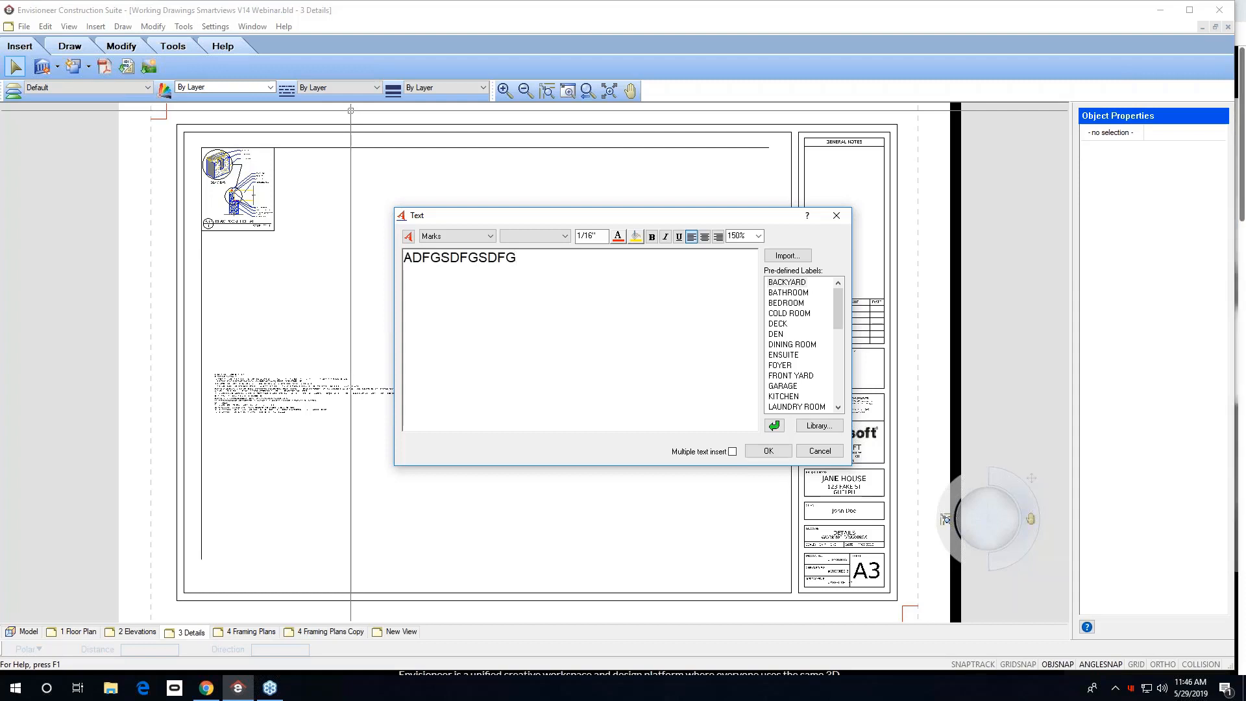
{"action": "key", "text": "Return"}
{"action": "type", "text": "ASDFASDFASDF"}
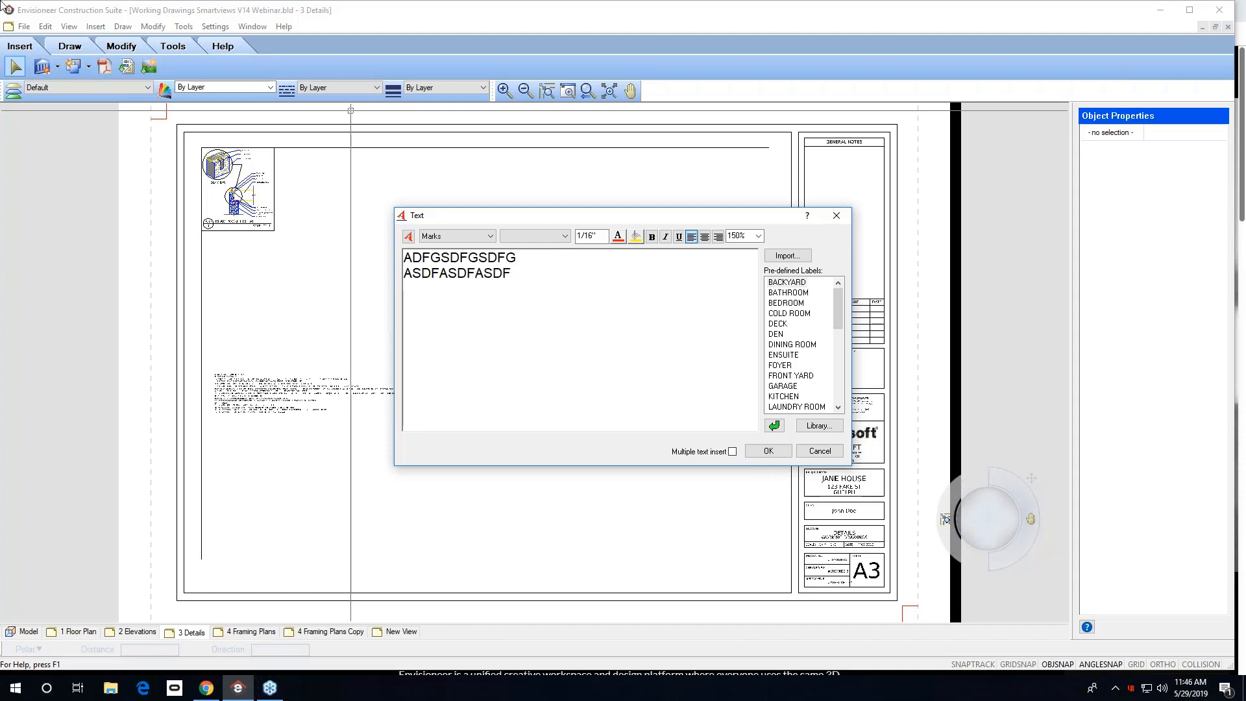
{"action": "left_click_drag", "start_coordinate": [514, 274], "coordinate": [401, 258]}
{"action": "key", "text": "ctrl+c"}
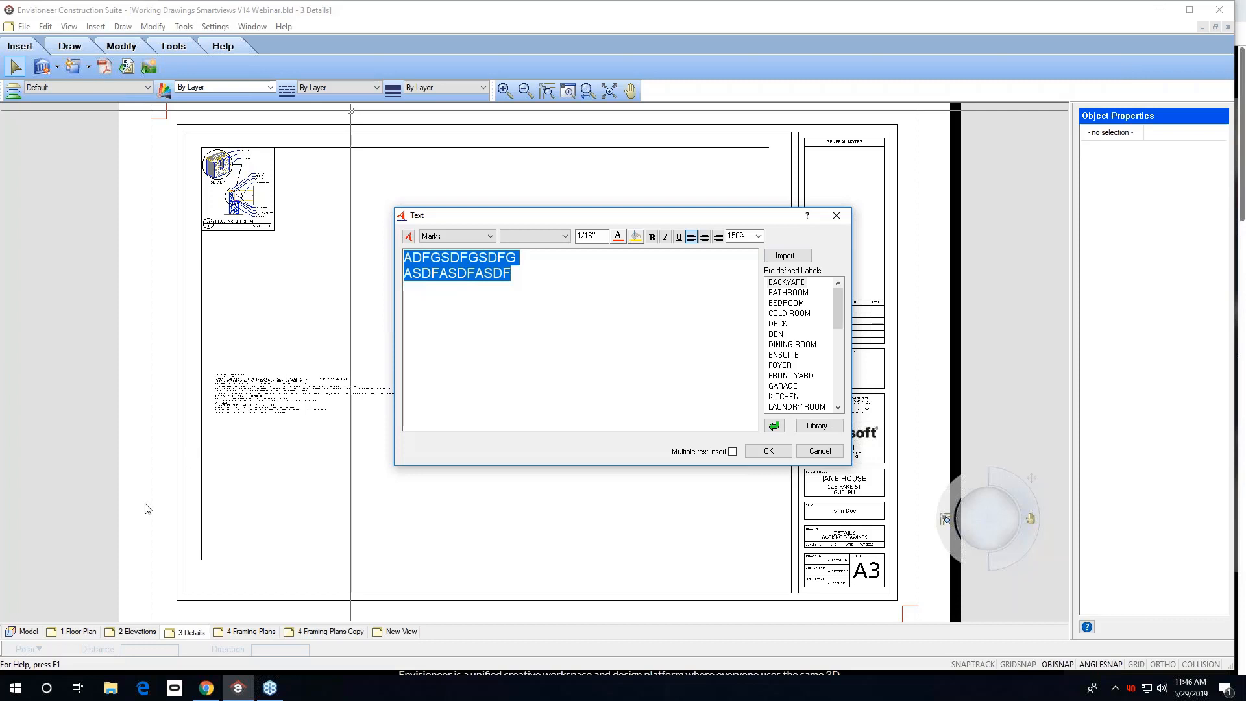
Switch to Word from the Start menu and create a blank document.
{"action": "left_click", "coordinate": [18, 689]}
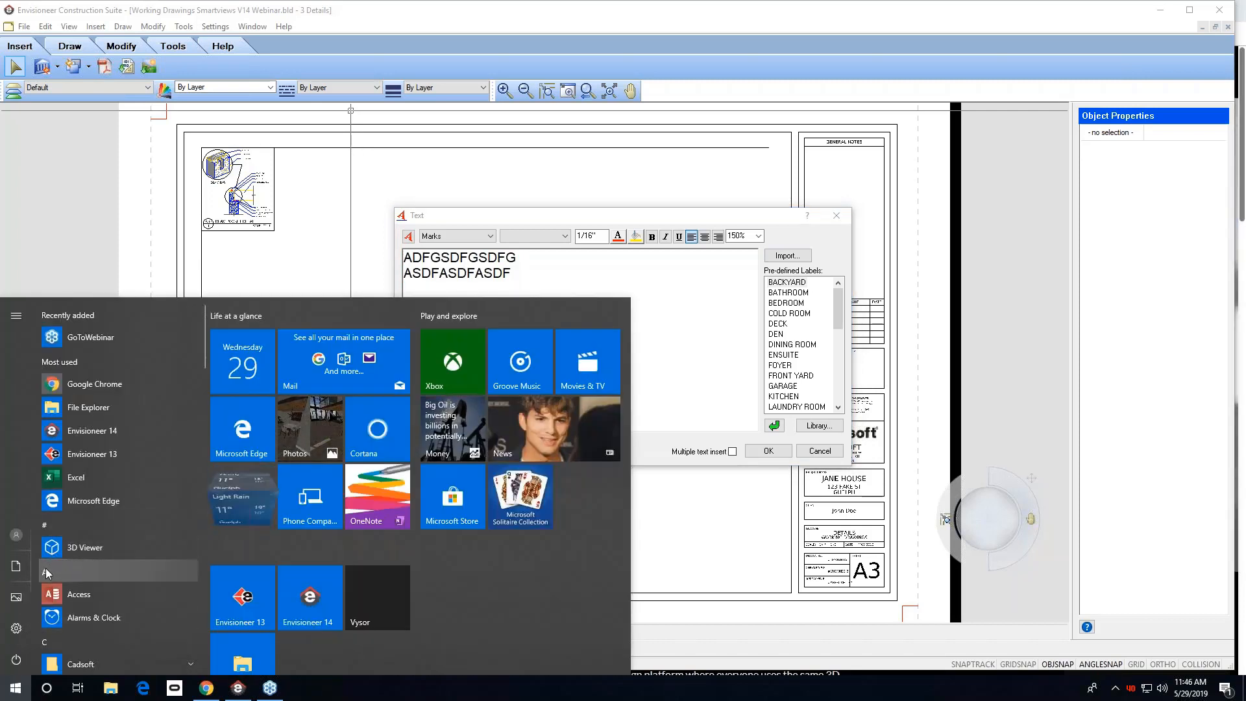
{"action": "left_click", "coordinate": [78, 571]}
{"action": "left_click", "coordinate": [102, 570]}
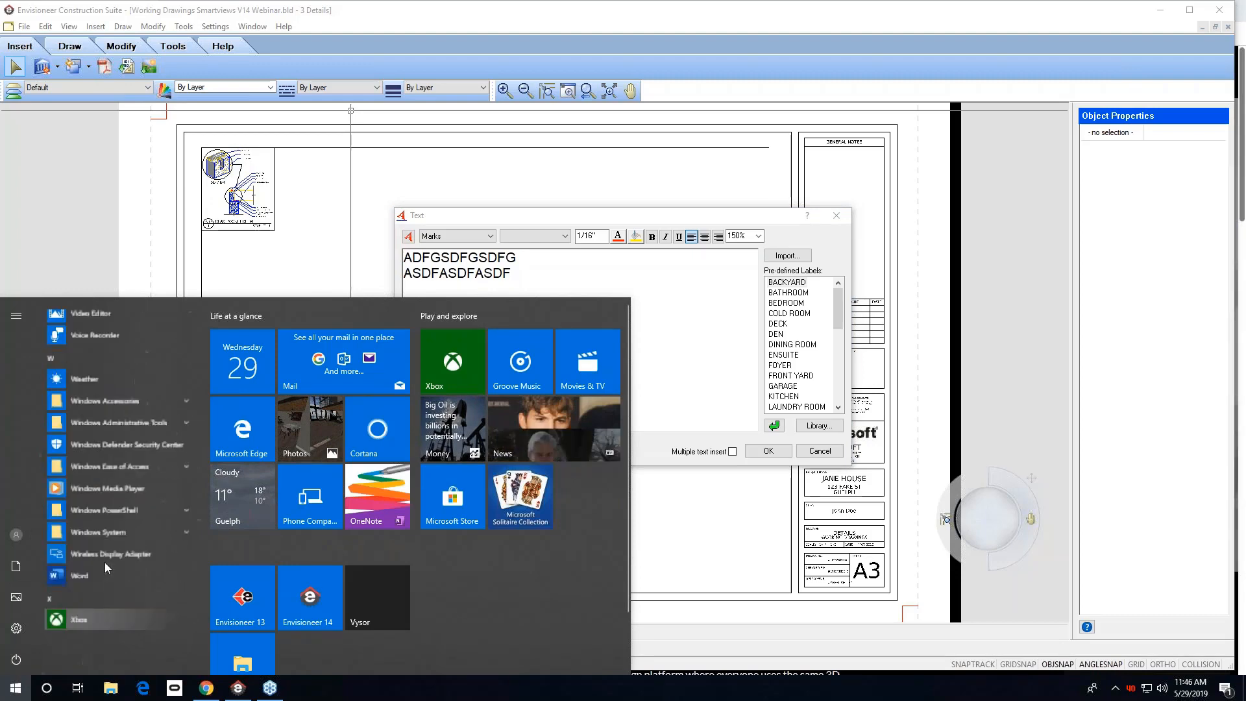
{"action": "left_click", "coordinate": [77, 582]}
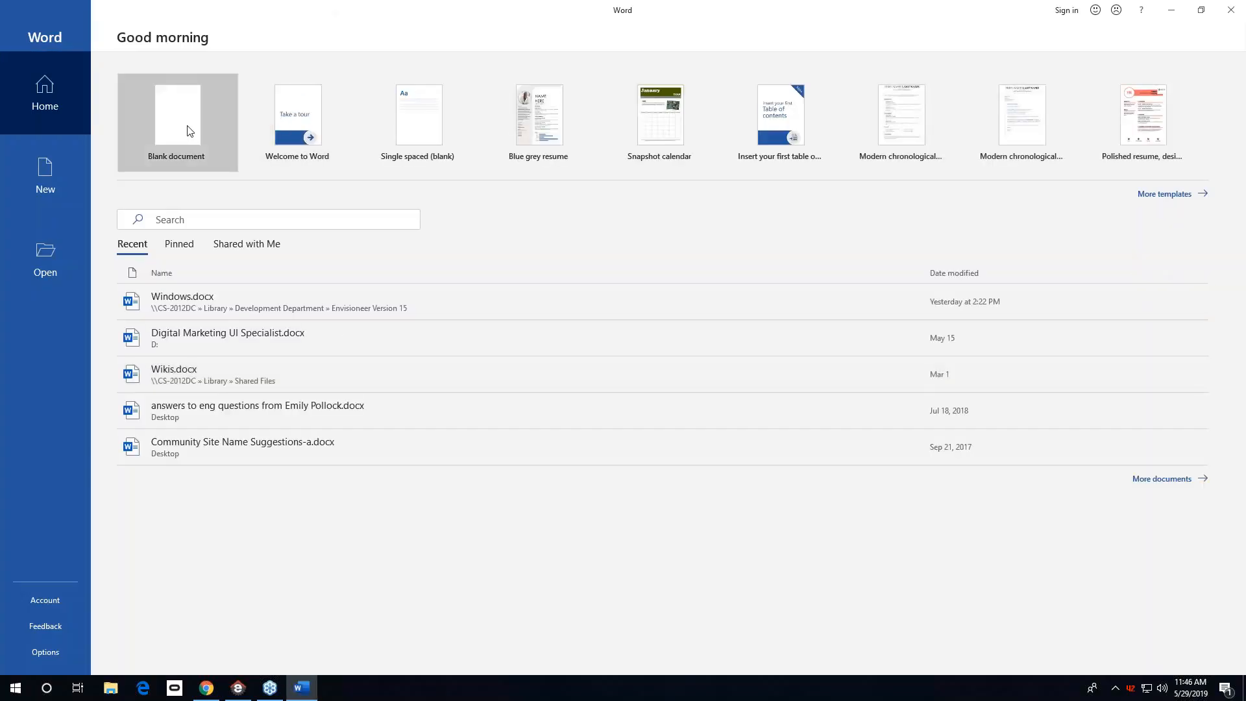
{"action": "left_click", "coordinate": [188, 129]}
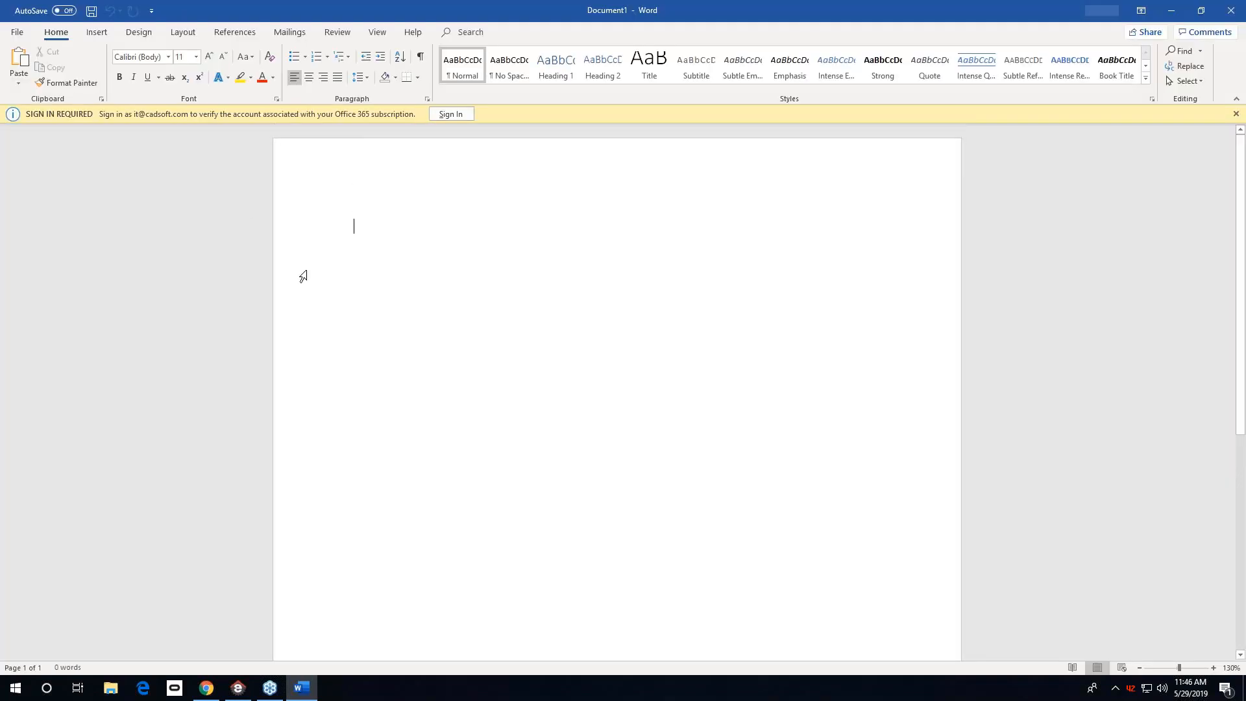
Paste the copied text into the document and add lines ALSEKJFALSDKJF, A;DSFJ;LASDJF, A;LDKSJF;LASKDJF and ;ALSKJDFASJDF.
{"action": "key", "text": "ctrl+v"}
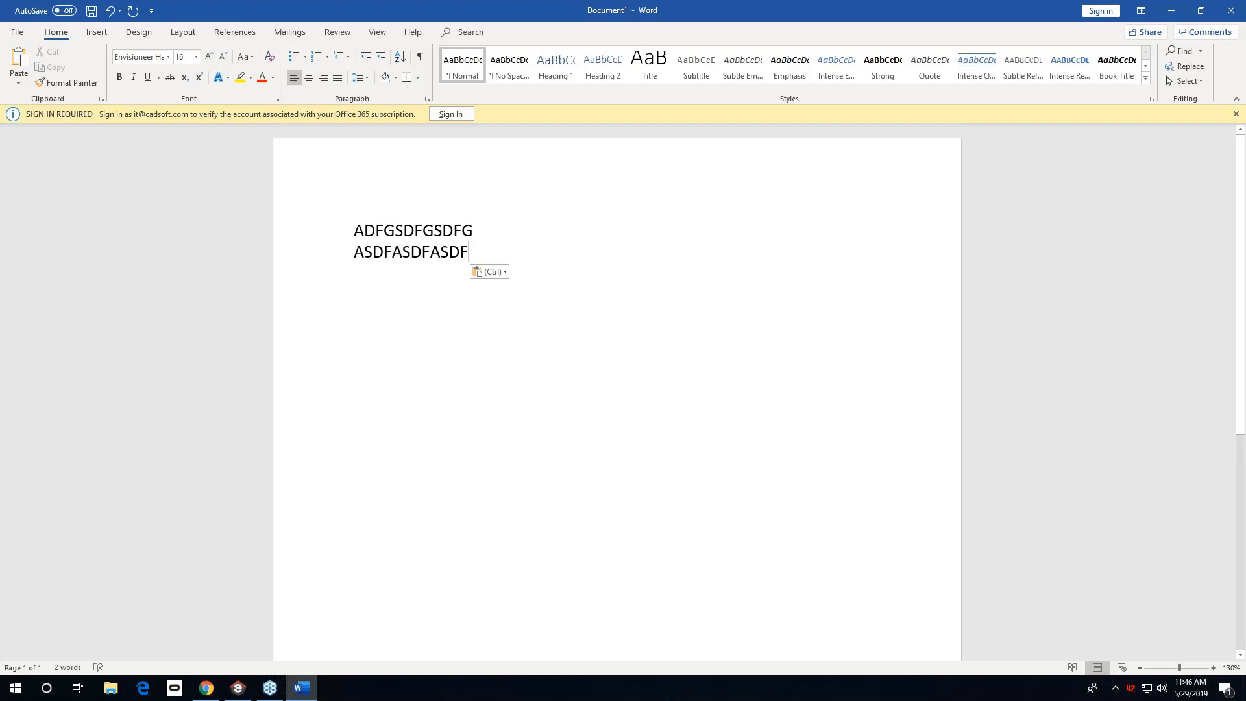
{"action": "key", "text": "Return"}
{"action": "type", "text": "ALSEKJFALSDKJF"}
{"action": "key", "text": "Return"}
{"action": "type", "text": "A;DSFJ"}
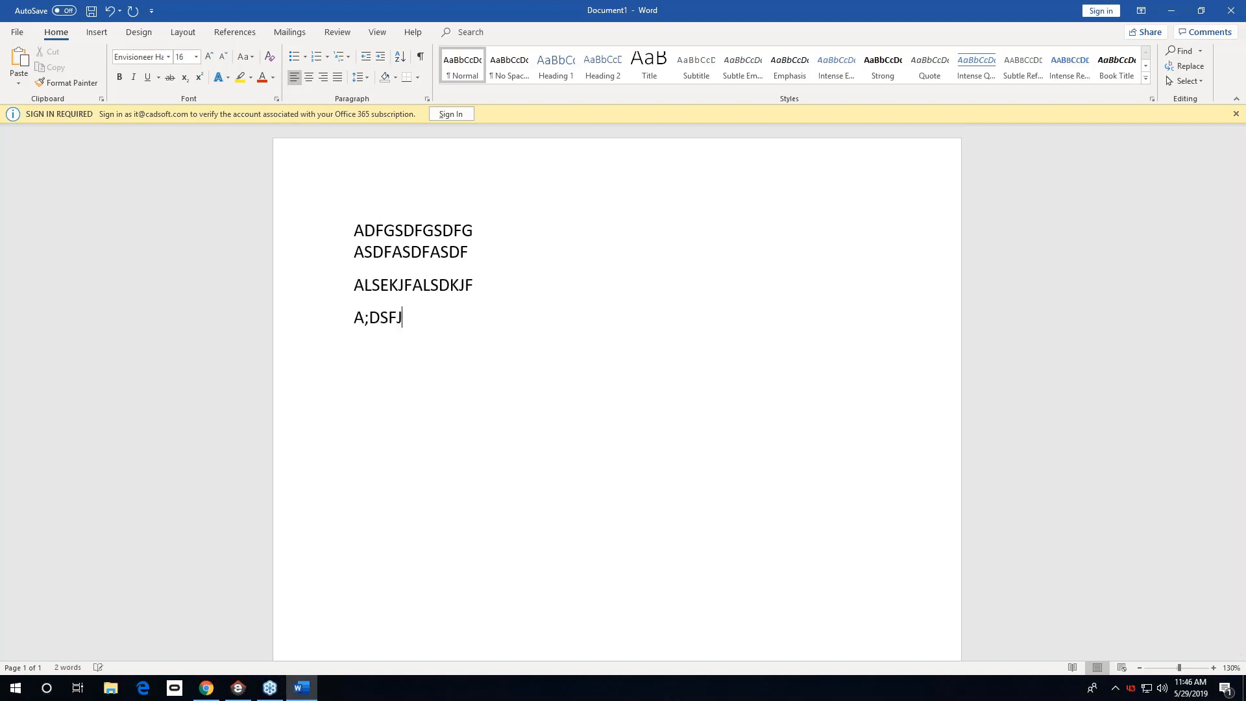
{"action": "type", "text": ";LASDJF"}
{"action": "key", "text": "Return"}
{"action": "type", "text": "A;LDKSJF;LASKDJF"}
{"action": "key", "text": "Return"}
{"action": "type", "text": ";ALSKJDFASJDF"}
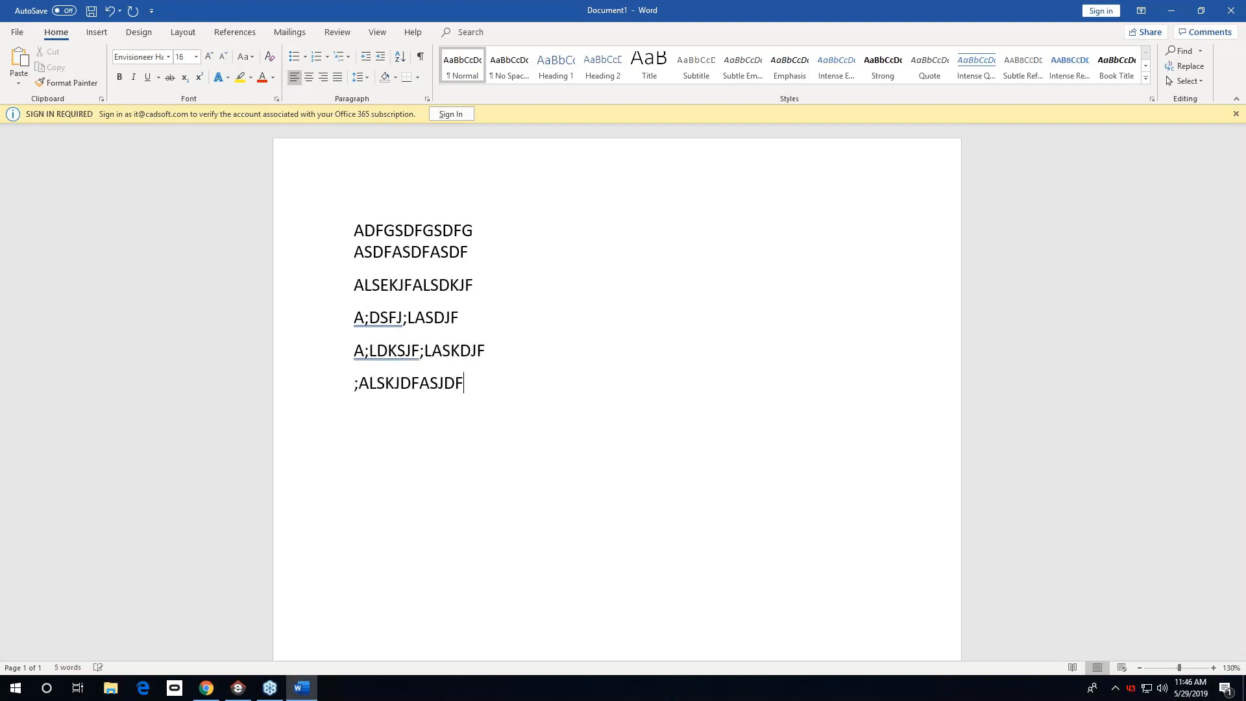
{"action": "key", "text": "Return"}
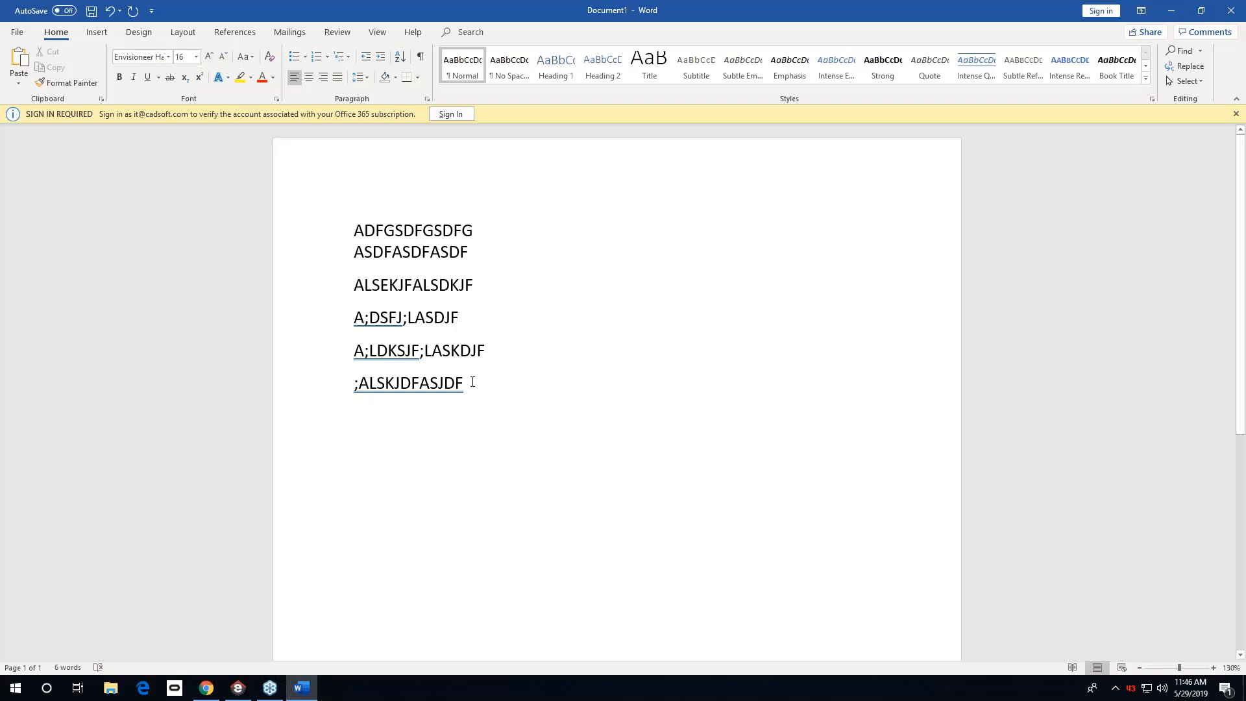
Paste the Word document's text into the Envisioneer text note and close the note without placing it.
{"action": "left_click_drag", "start_coordinate": [473, 383], "coordinate": [309, 214]}
{"action": "key", "text": "ctrl+c"}
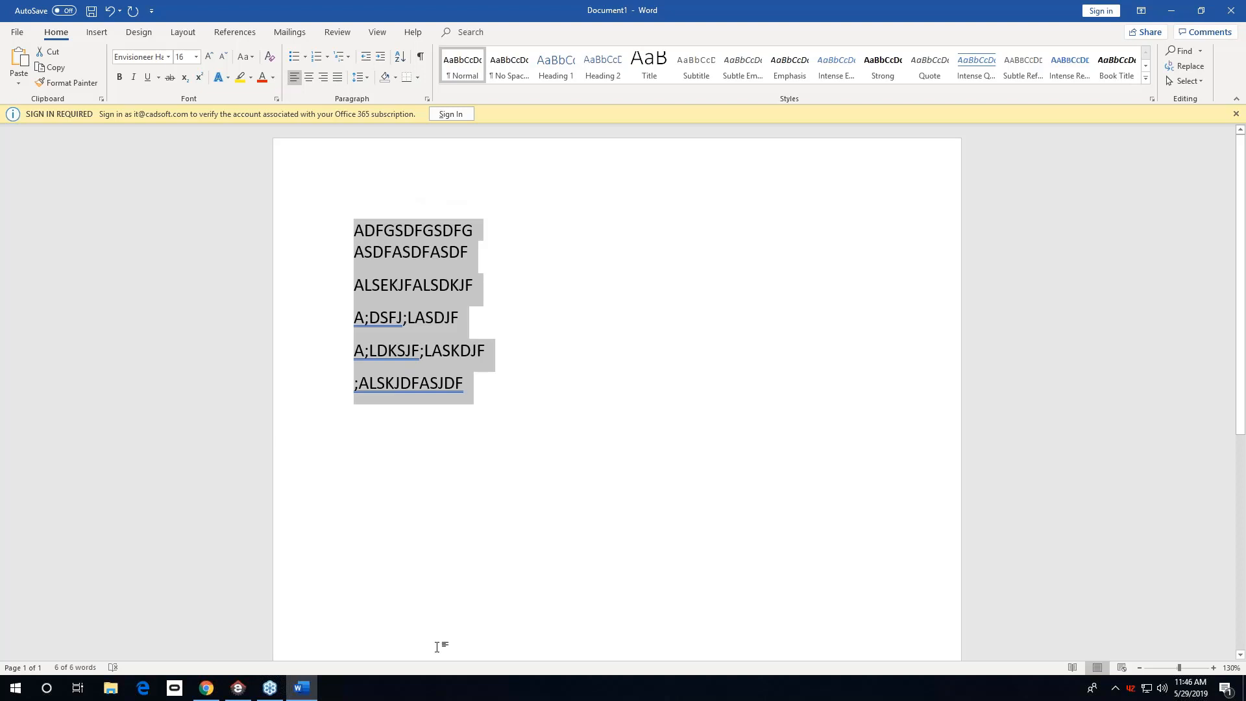
{"action": "left_click", "coordinate": [241, 693]}
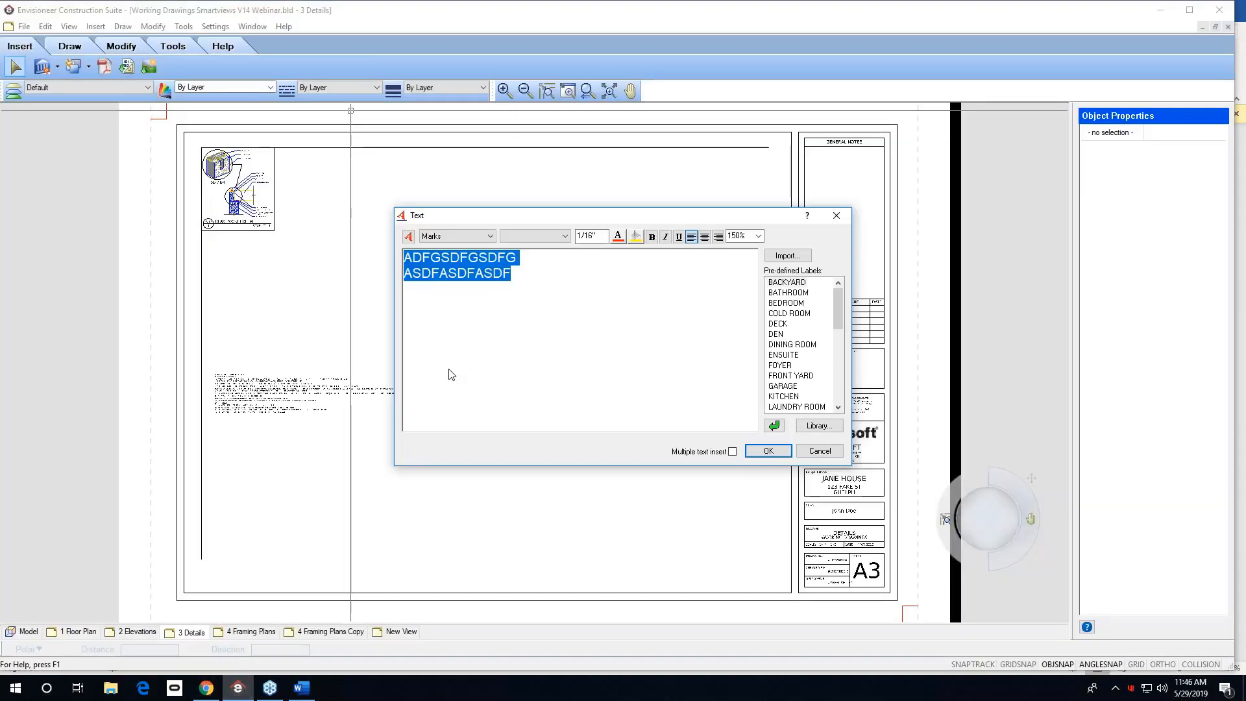
{"action": "key", "text": "ctrl+v"}
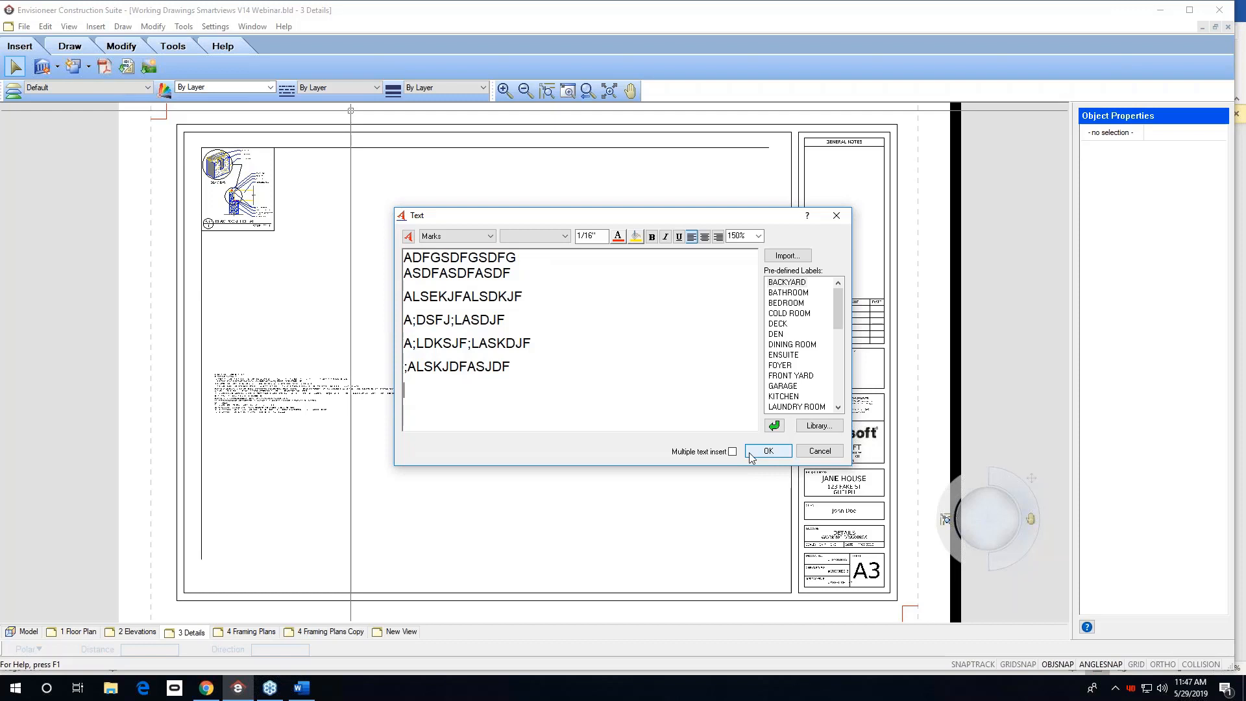
{"action": "left_click", "coordinate": [1245, 120]}
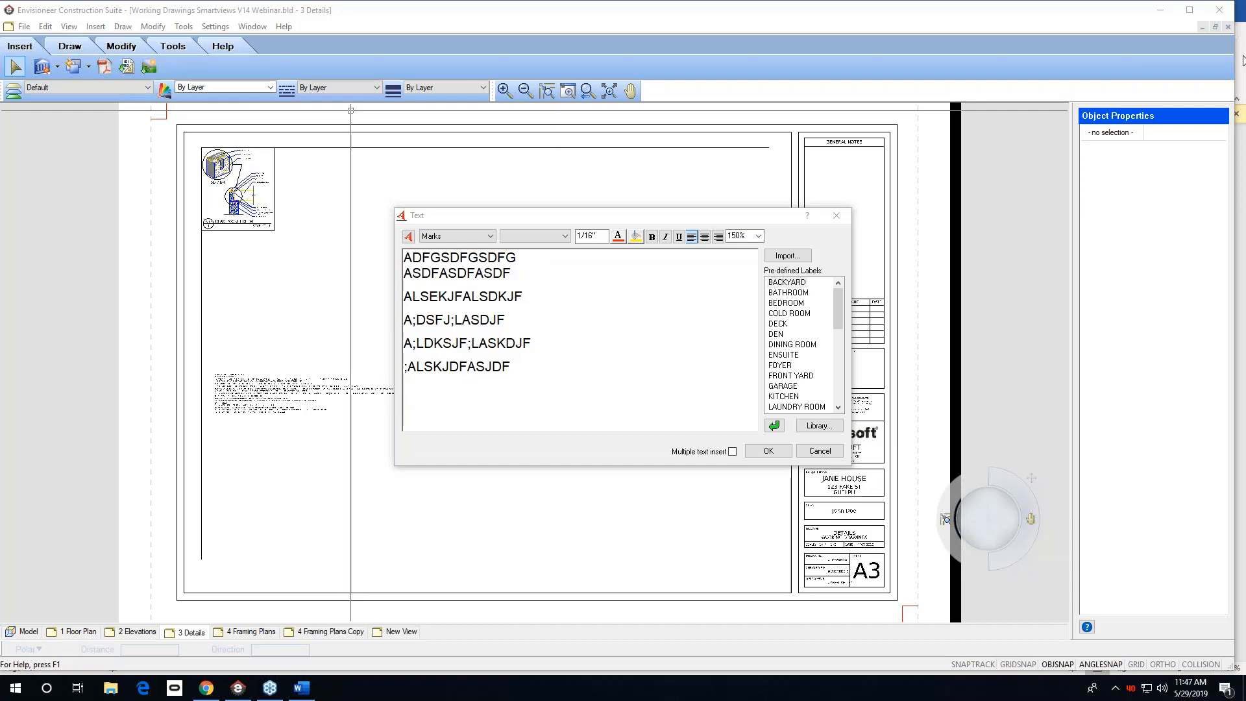
{"action": "left_click", "coordinate": [846, 219]}
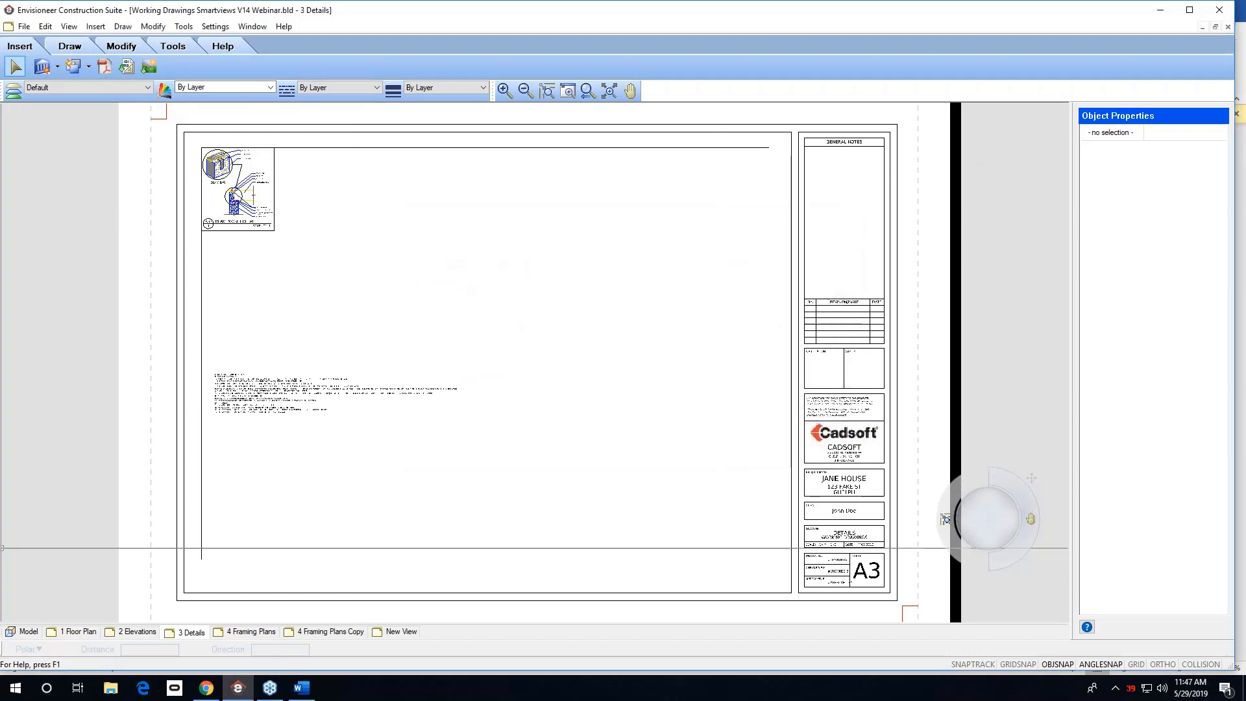
In the Model view, select two master bedroom walls and choose Existing Wall from the Custom walls as their replacement.
{"action": "left_click", "coordinate": [28, 631]}
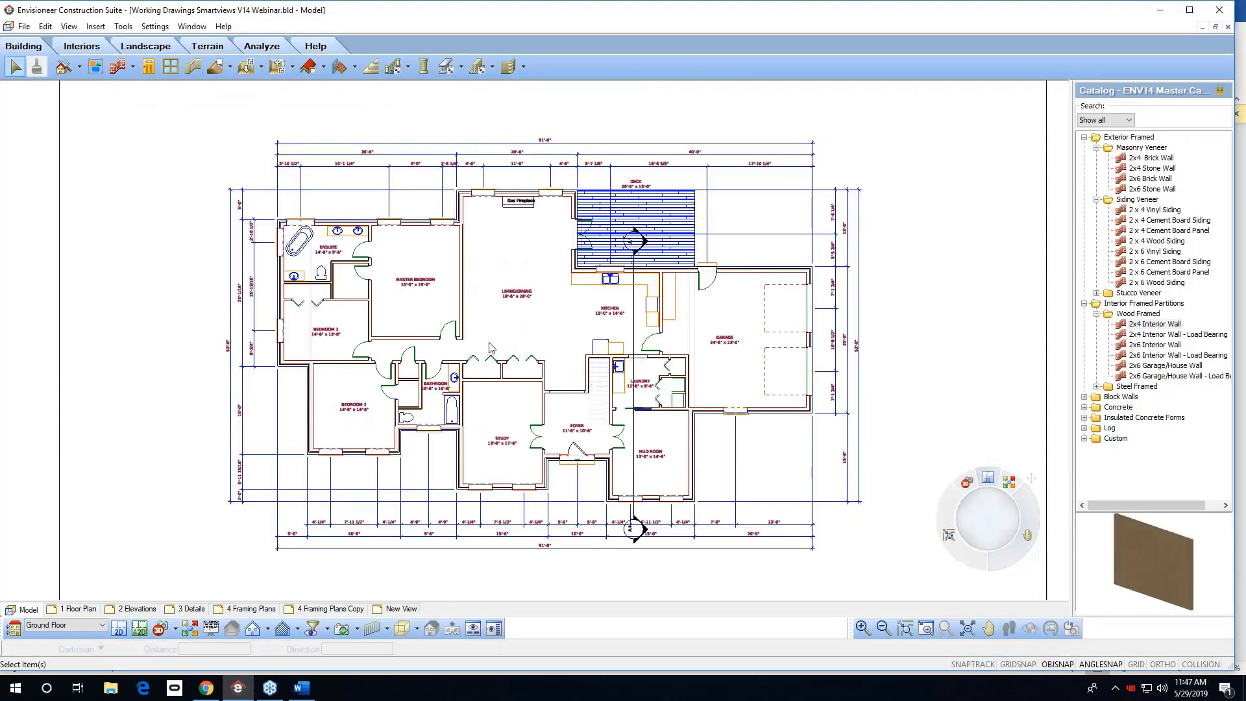
{"action": "left_click", "coordinate": [463, 281]}
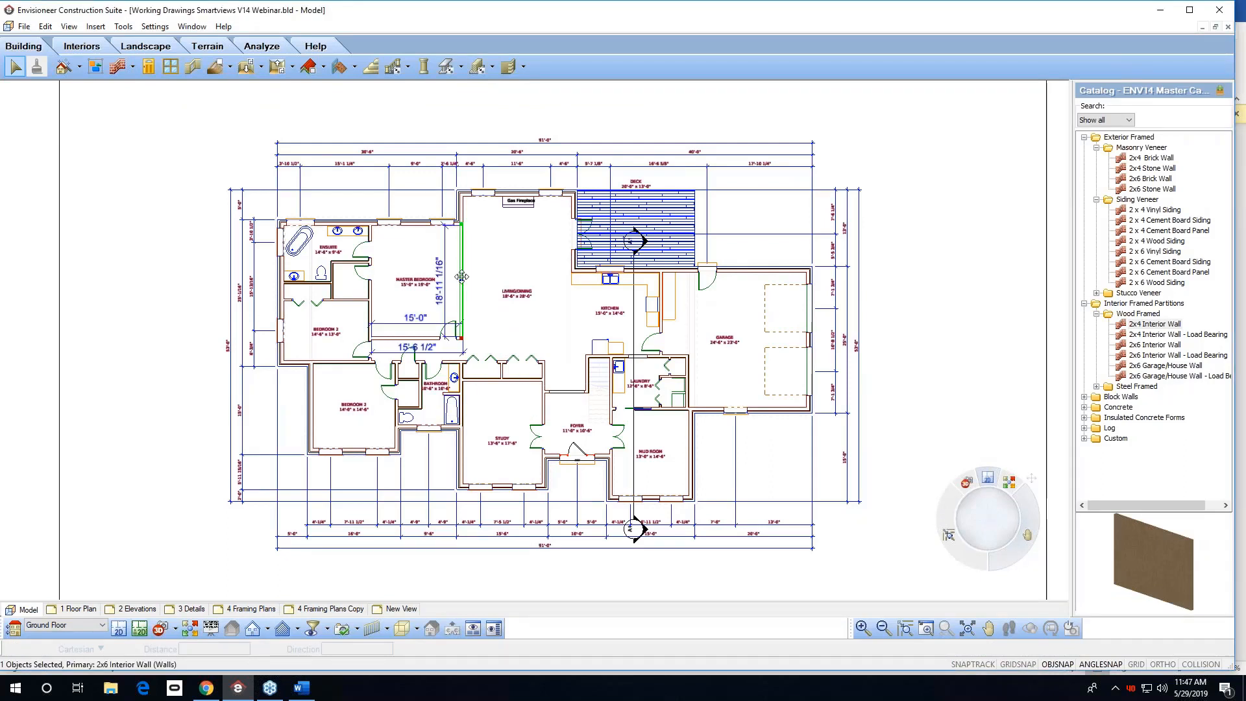
{"action": "left_click", "coordinate": [393, 339], "text": "ctrl"}
{"action": "right_click", "coordinate": [393, 339]}
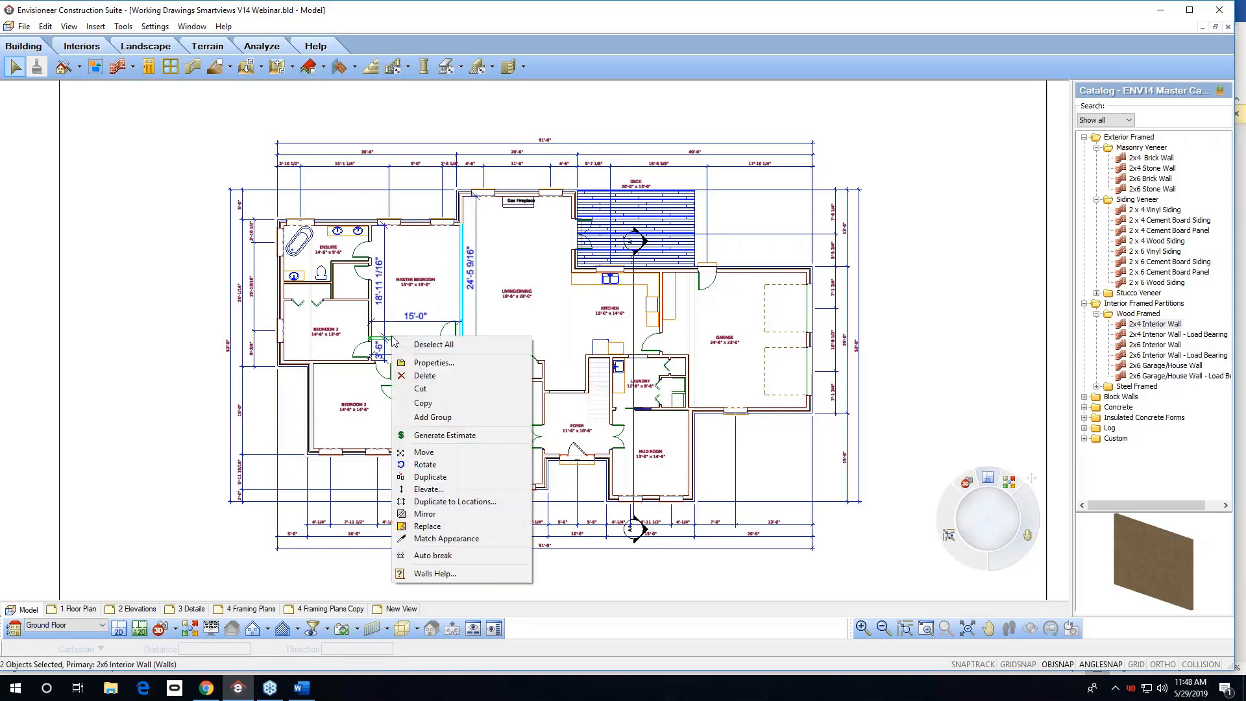
{"action": "left_click", "coordinate": [447, 527]}
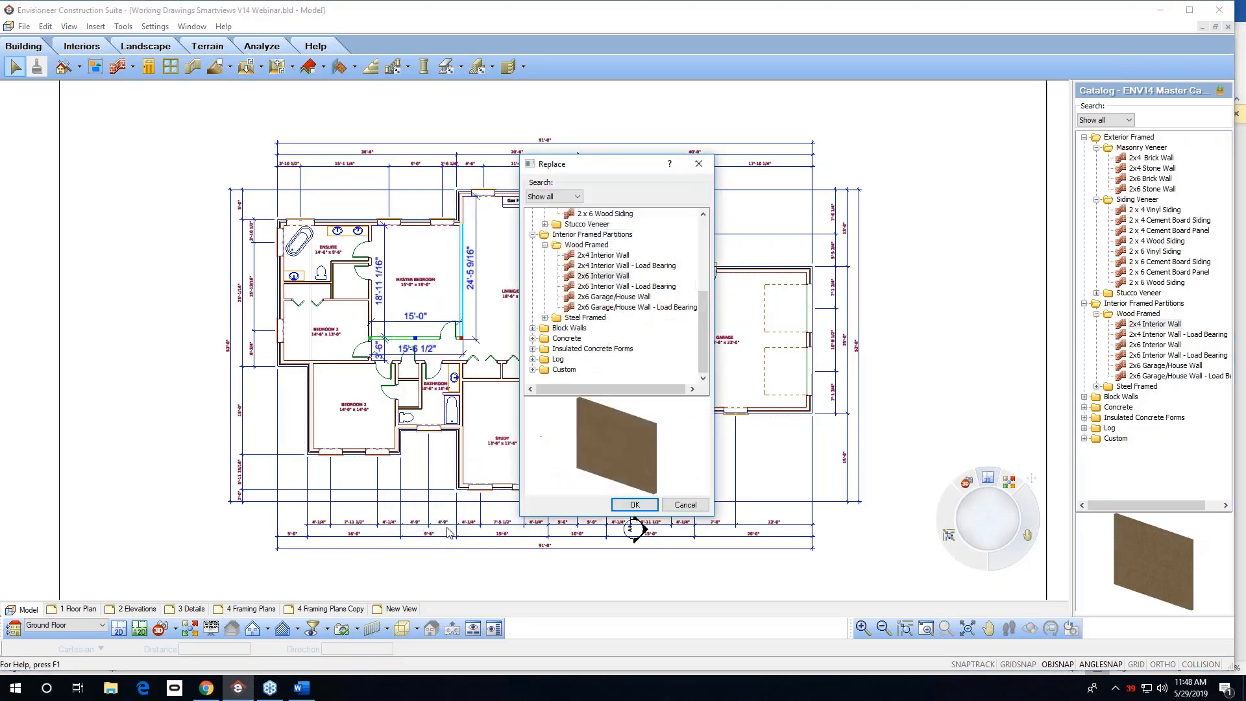
{"action": "left_click", "coordinate": [533, 370]}
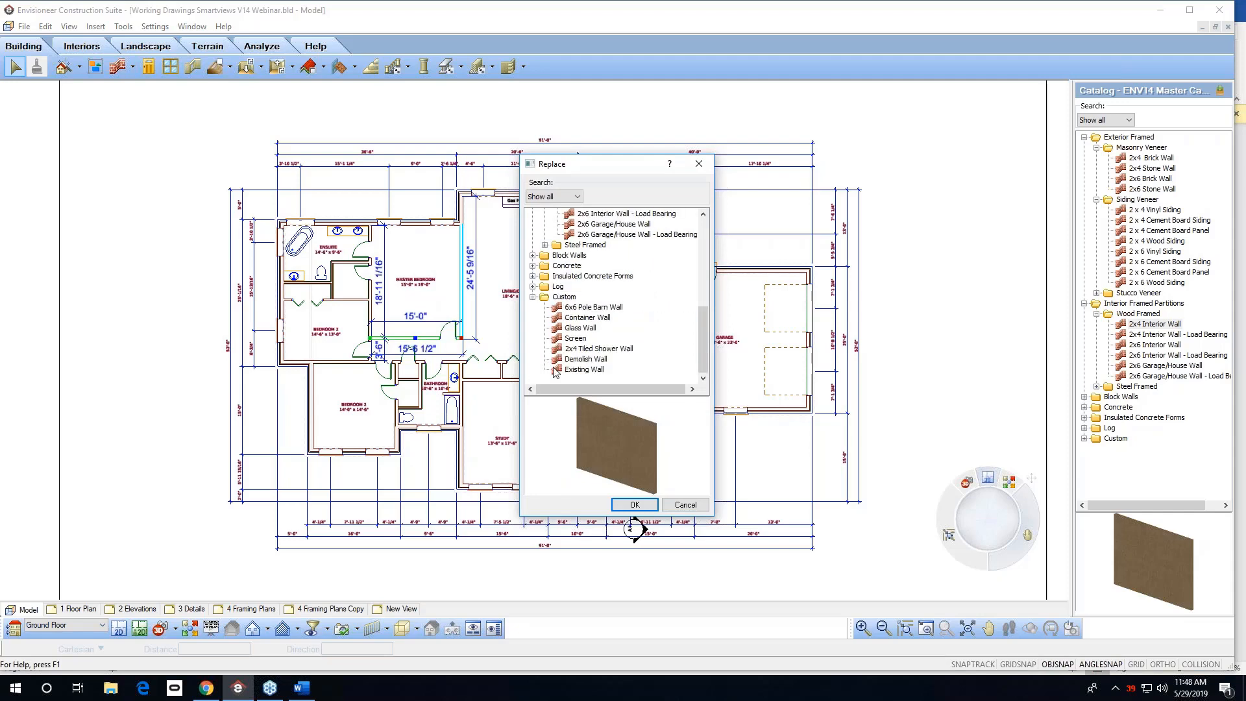
{"action": "left_click", "coordinate": [588, 372]}
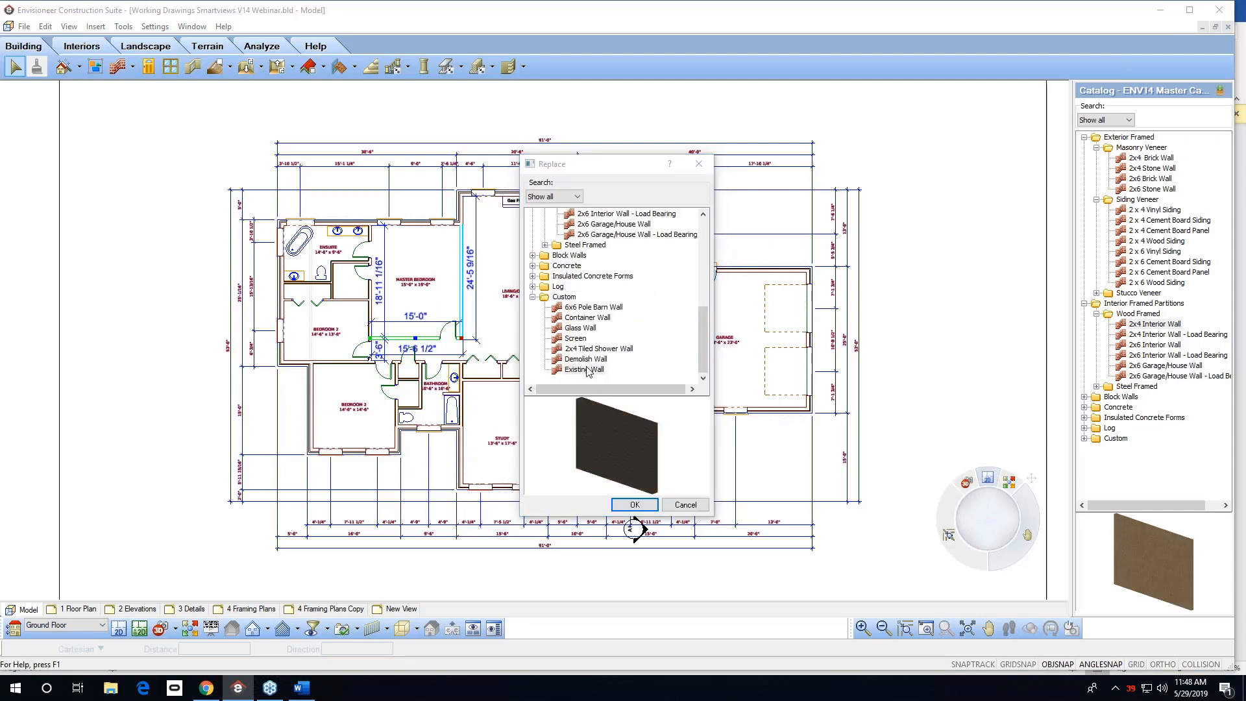
Turn off the solid fill for the Existing Wall style's 2D core line work and apply the replacement to the selected walls.
{"action": "double_click", "coordinate": [588, 371]}
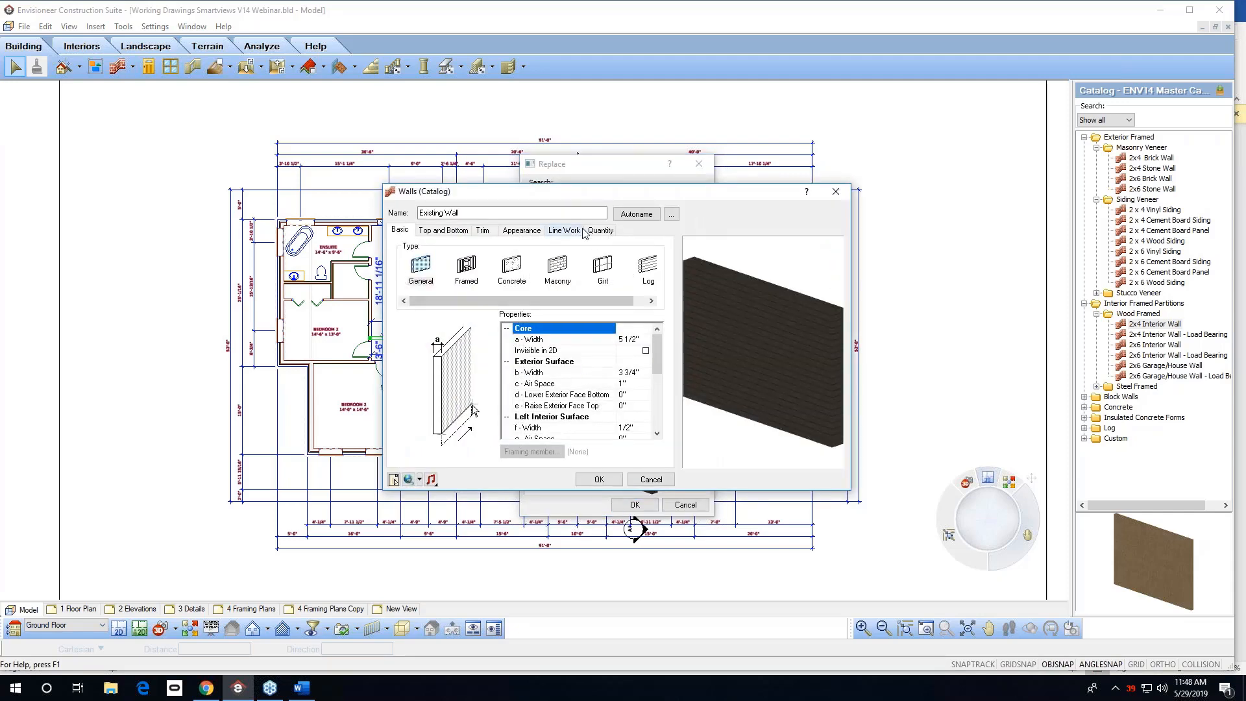
{"action": "left_click", "coordinate": [527, 231]}
{"action": "left_click", "coordinate": [562, 231]}
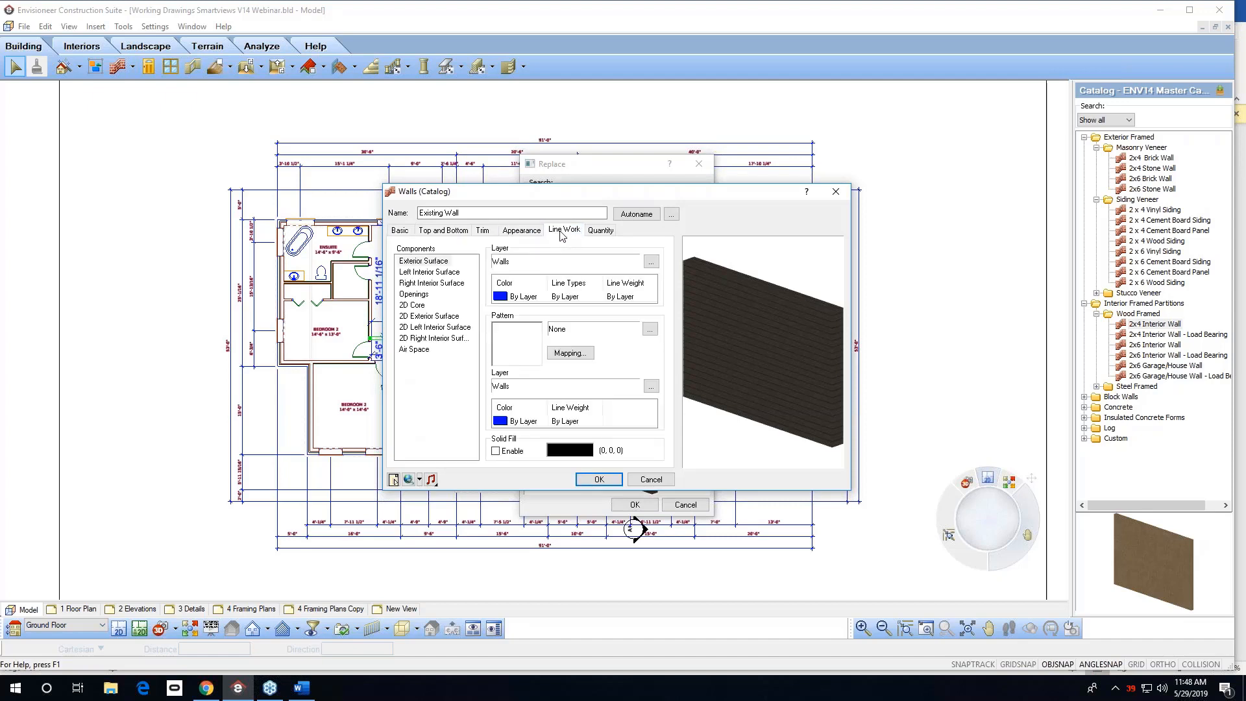
{"action": "left_click", "coordinate": [421, 305]}
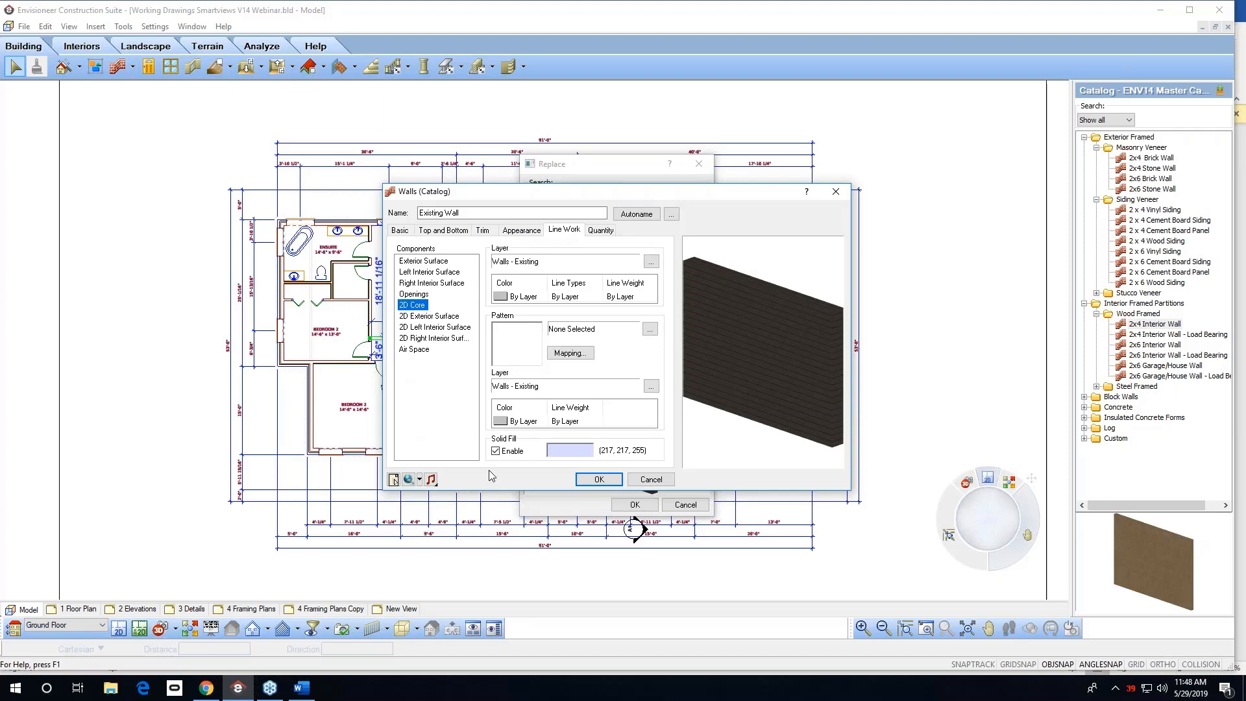
{"action": "left_click", "coordinate": [496, 451]}
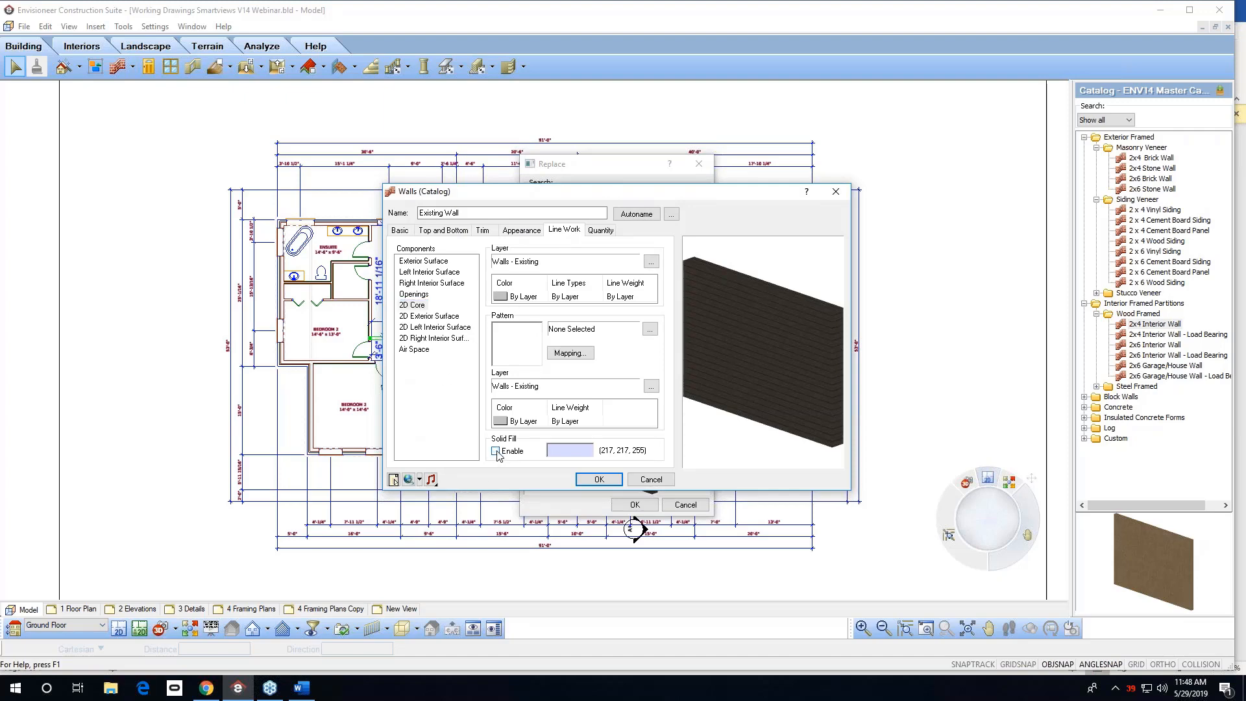
{"action": "left_click", "coordinate": [423, 317]}
{"action": "left_click", "coordinate": [412, 305]}
{"action": "left_click", "coordinate": [411, 341], "text": "shift"}
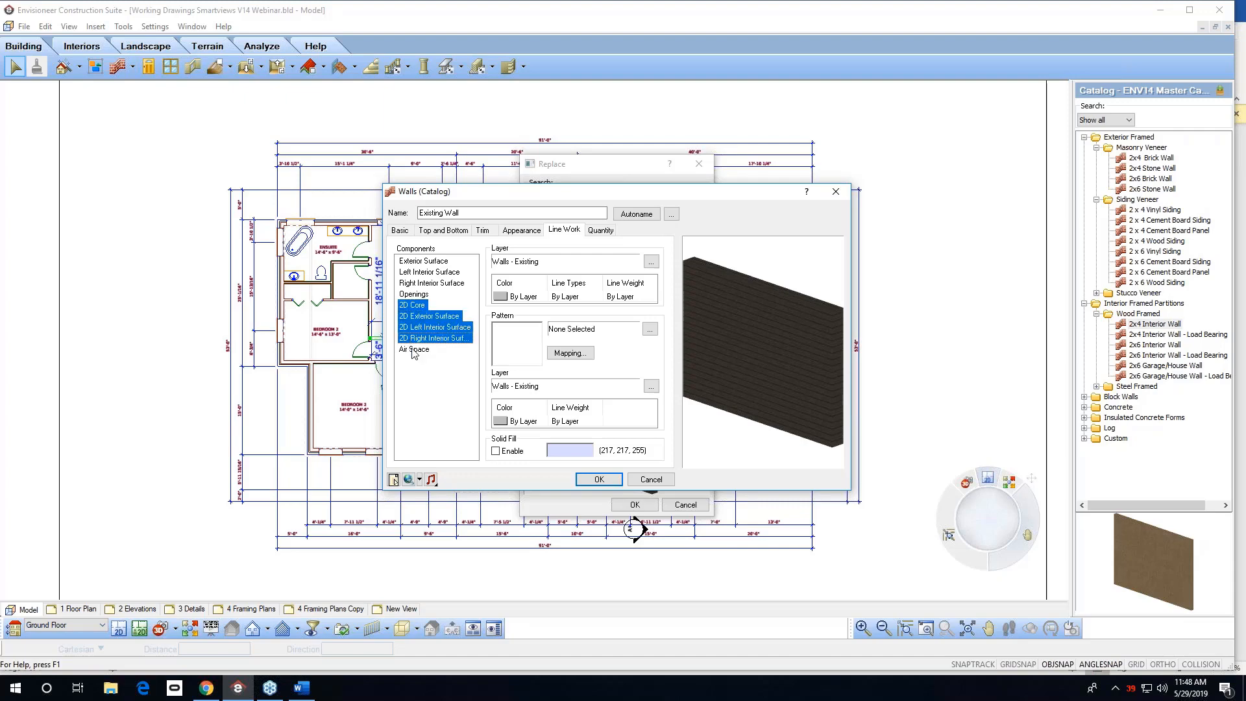
{"action": "left_click", "coordinate": [413, 350], "text": "shift"}
{"action": "left_click", "coordinate": [595, 480]}
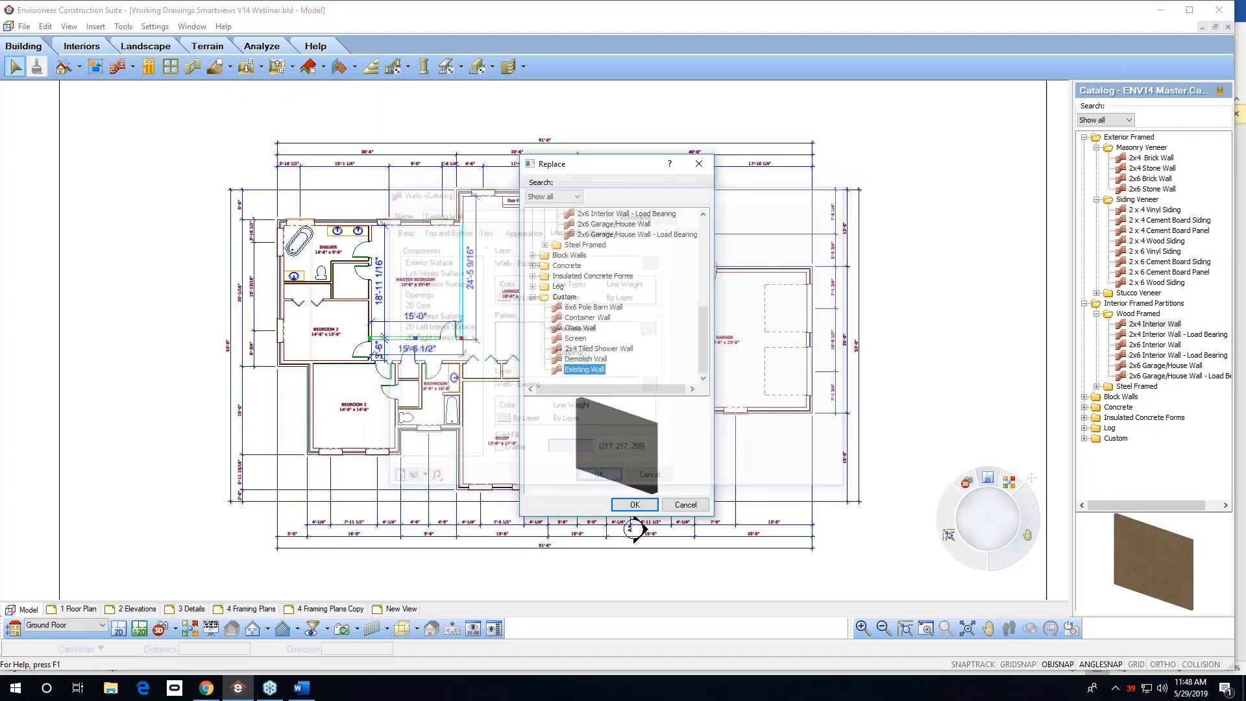
{"action": "left_click", "coordinate": [636, 505]}
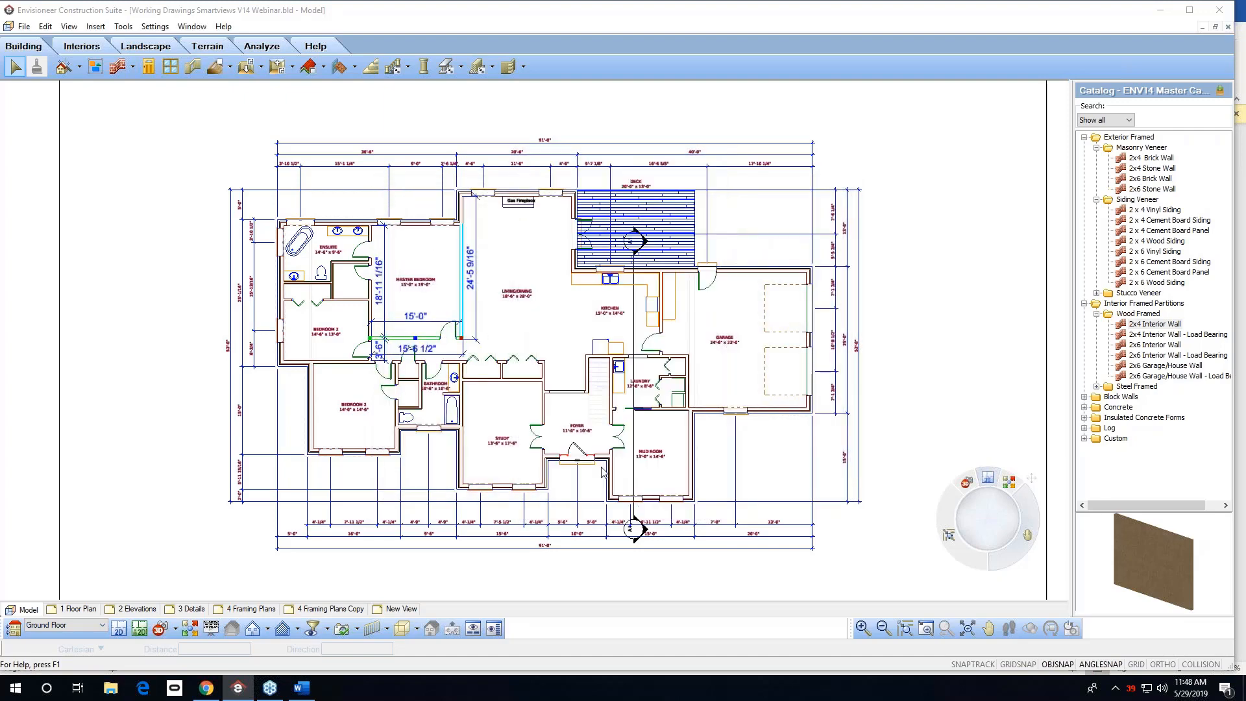
{"action": "left_click", "coordinate": [484, 292]}
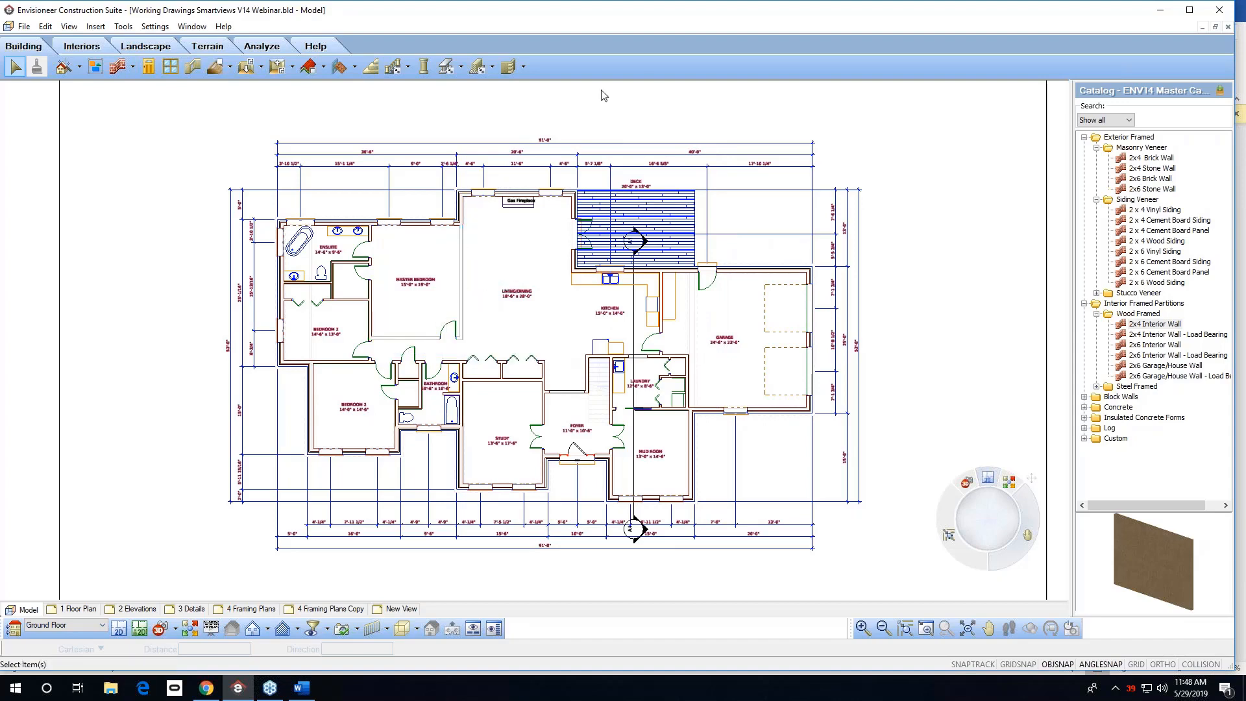
Redefine the 1 Floor Plan SmartView's view filter to display no elements on Foundation or Second Floor, and update it.
{"action": "left_click", "coordinate": [78, 609]}
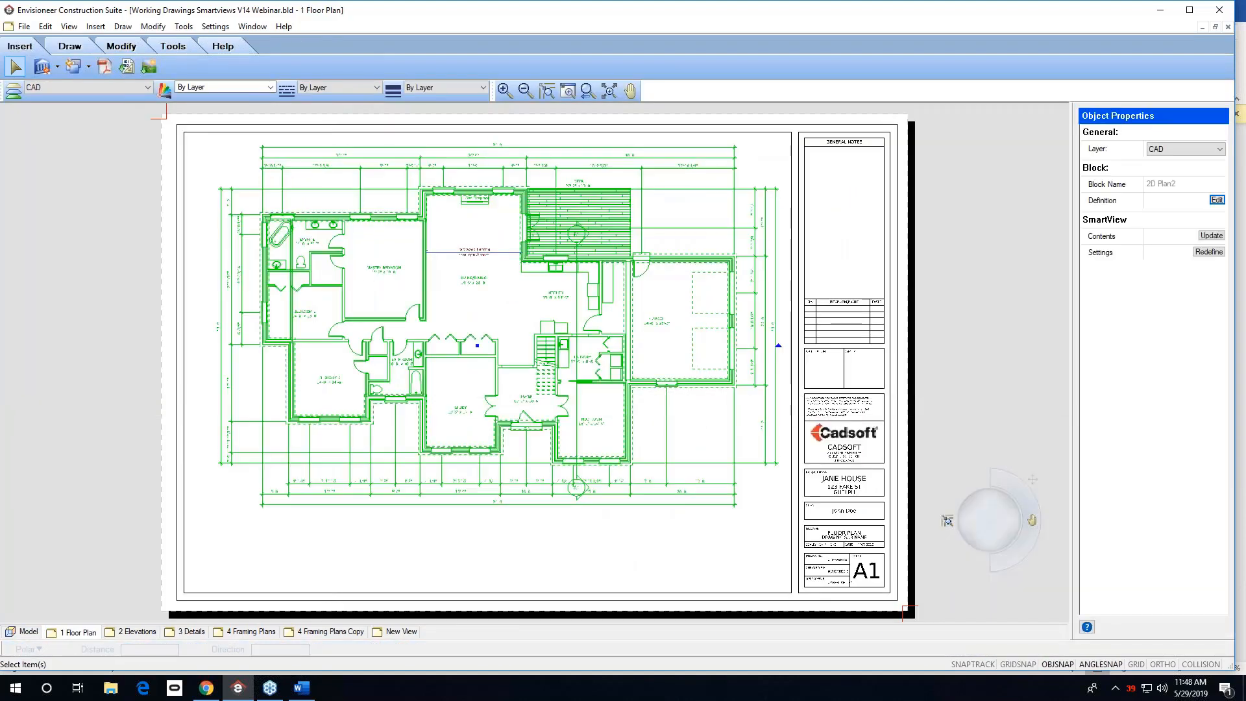
{"action": "left_click", "coordinate": [325, 414]}
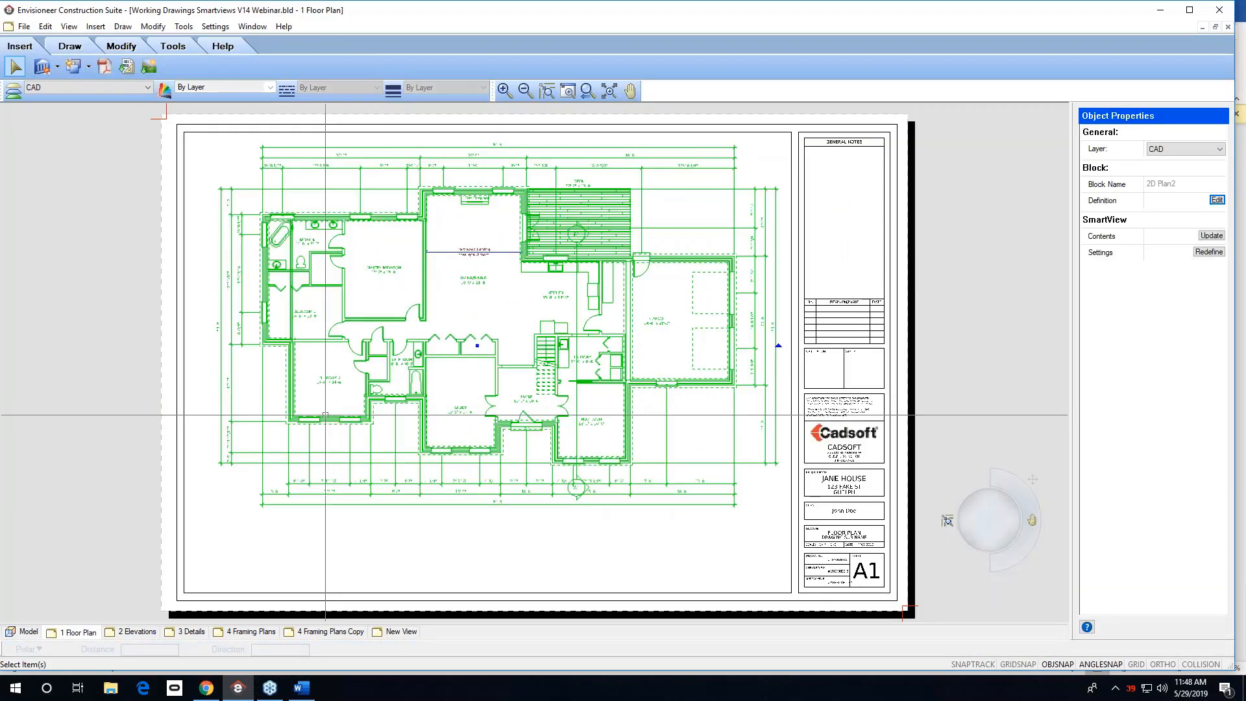
{"action": "left_click", "coordinate": [1209, 252]}
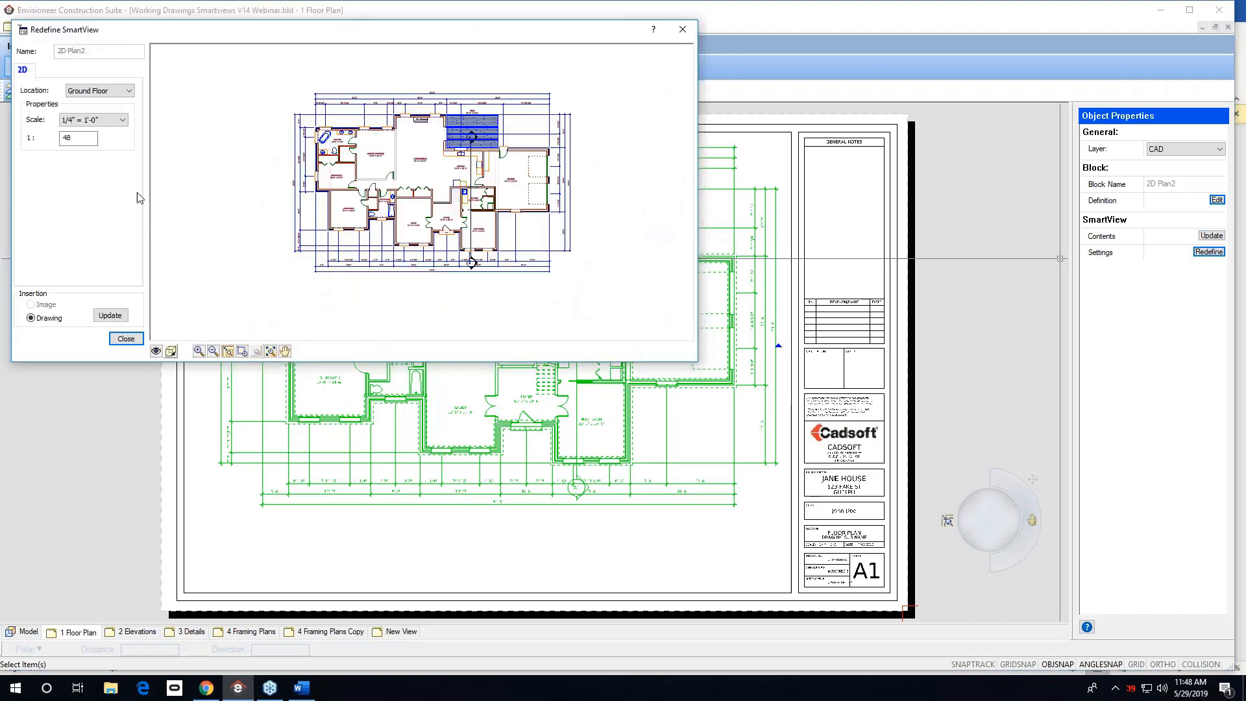
{"action": "left_click", "coordinate": [156, 351]}
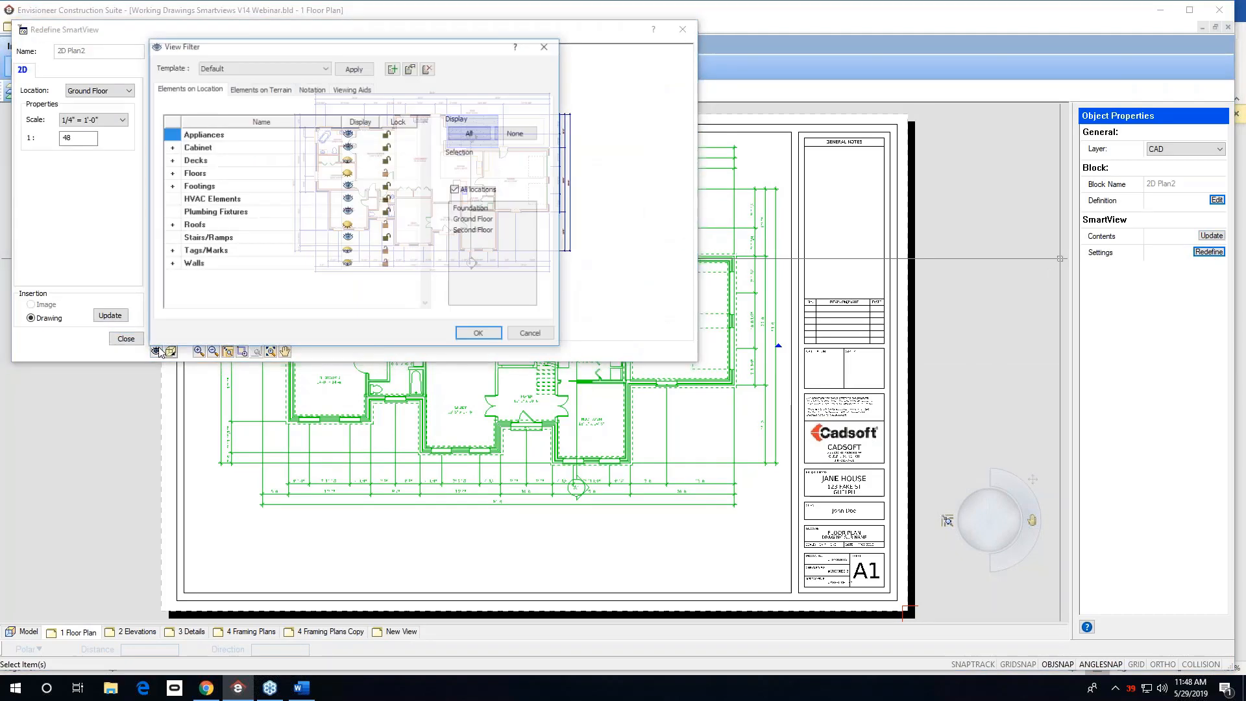
{"action": "left_click", "coordinate": [477, 192]}
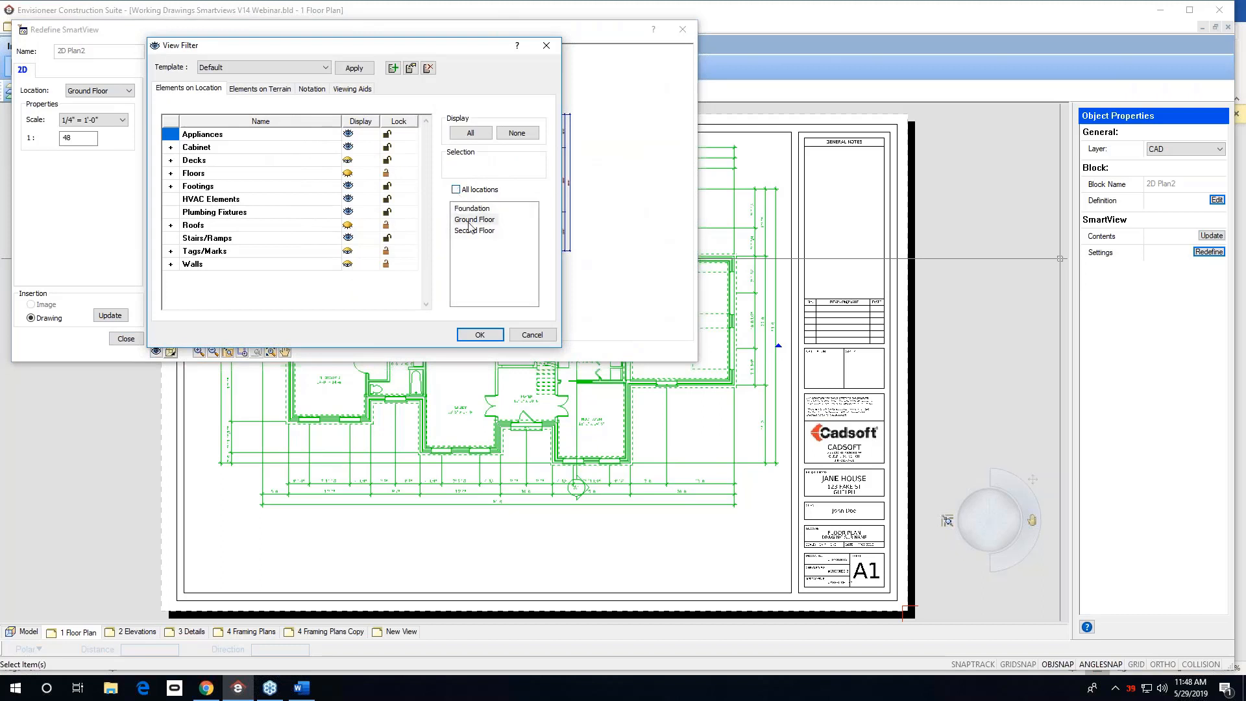
{"action": "left_click", "coordinate": [465, 209]}
{"action": "left_click", "coordinate": [529, 134]}
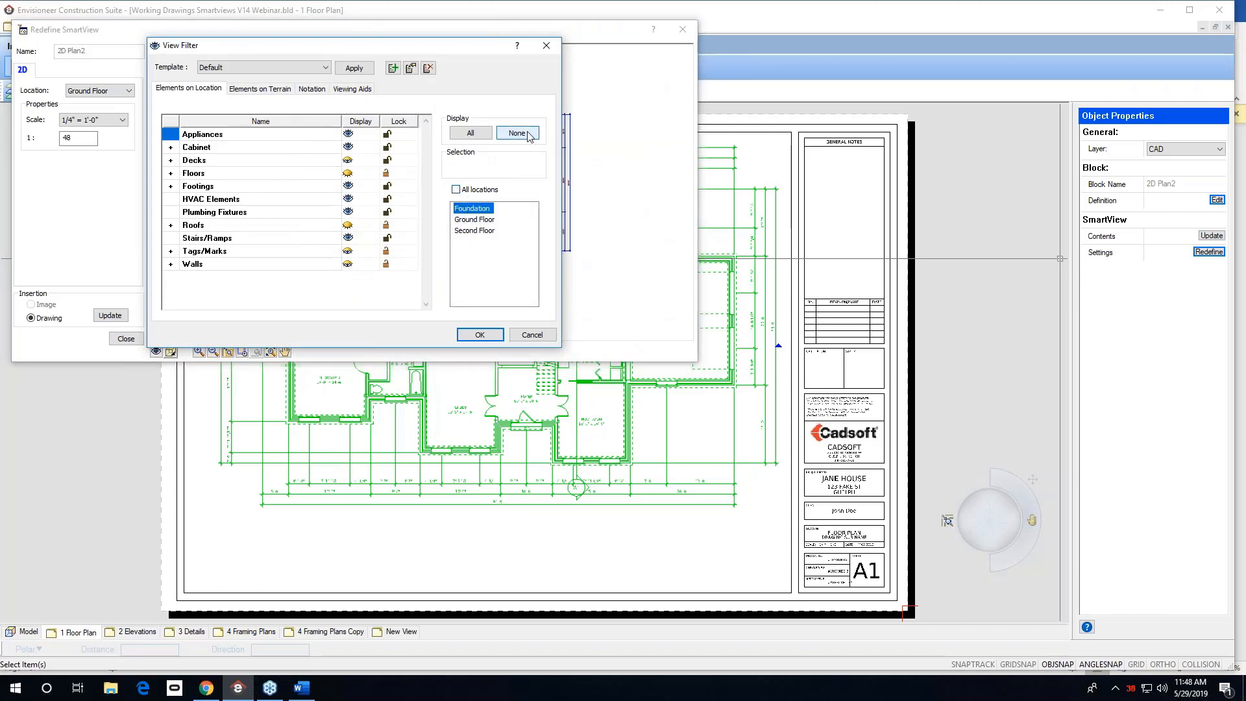
{"action": "left_click", "coordinate": [475, 232]}
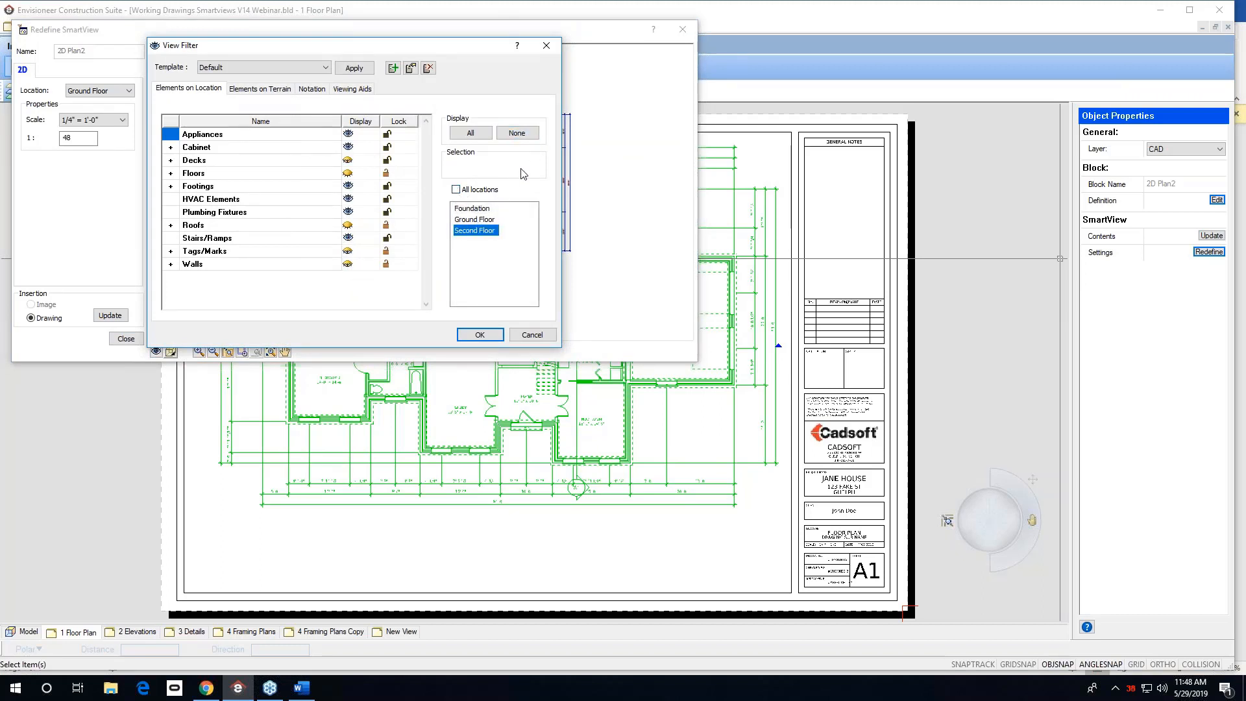
{"action": "left_click", "coordinate": [523, 133]}
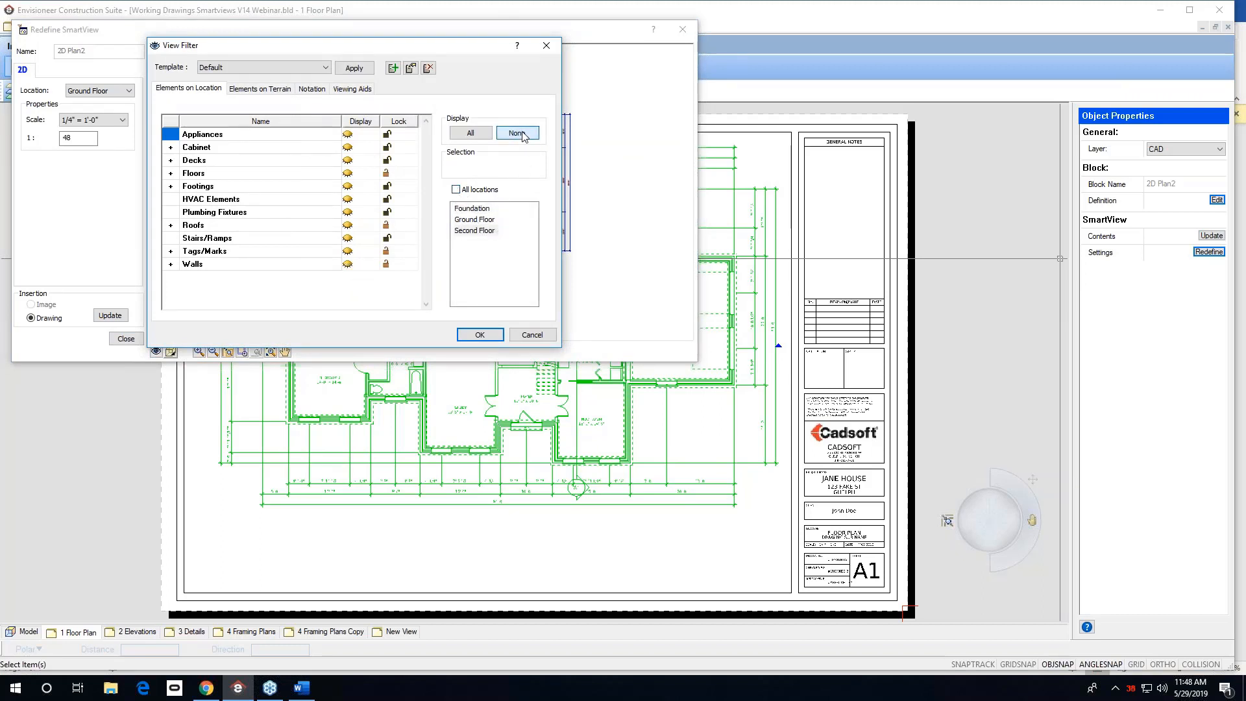
{"action": "left_click", "coordinate": [480, 334]}
{"action": "left_click", "coordinate": [127, 316]}
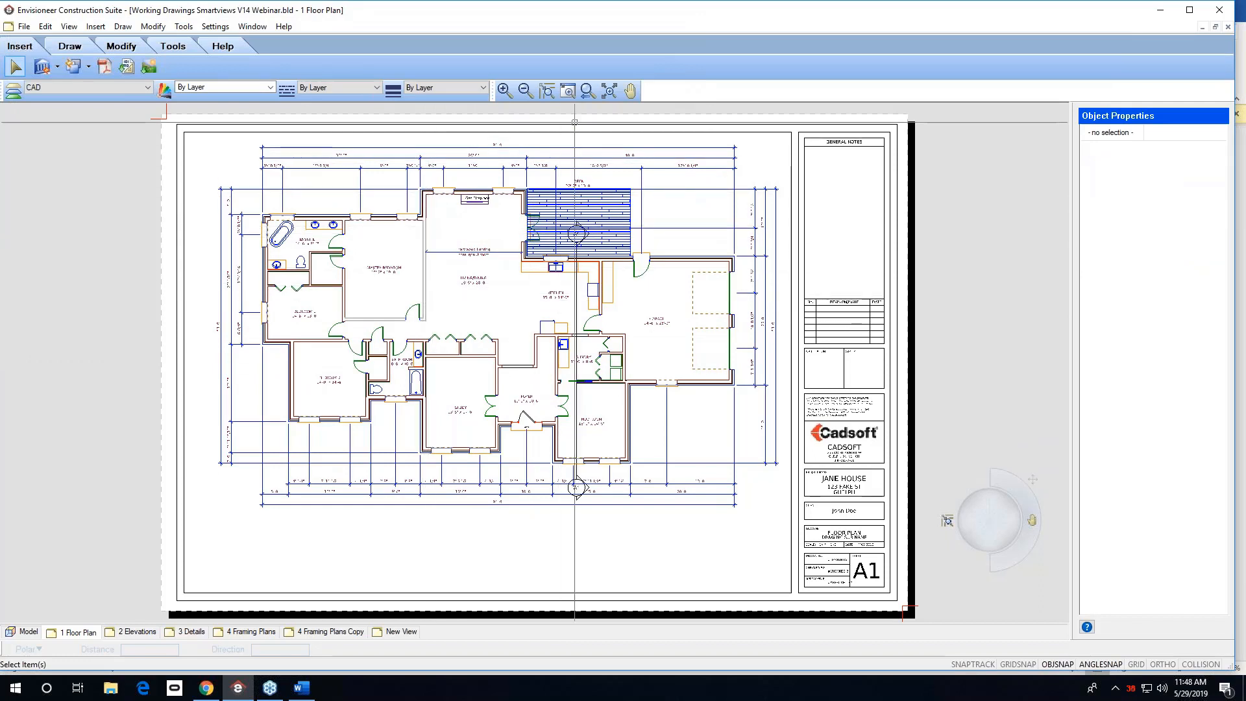
In the Model view, set the Existing Wall style's 2D core, 2D surface and air space line type to HIDDEN.
{"action": "left_click_drag", "start_coordinate": [452, 207], "coordinate": [317, 326]}
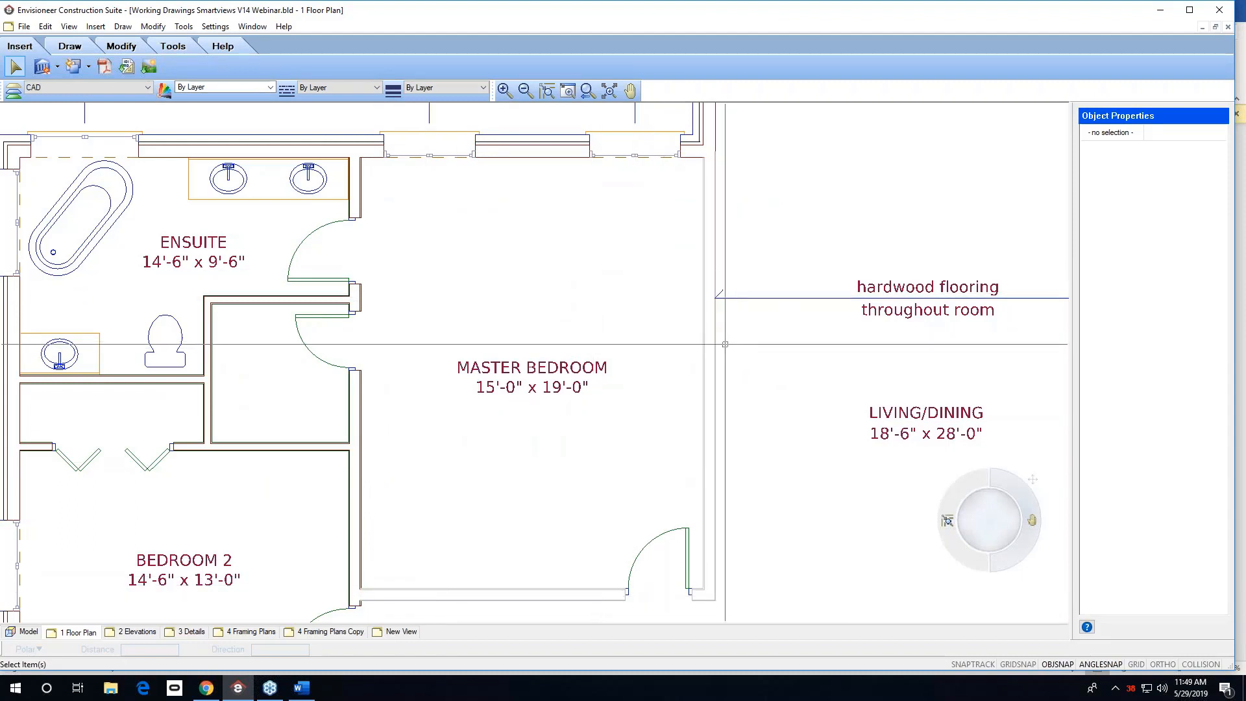
{"action": "left_click", "coordinate": [705, 339]}
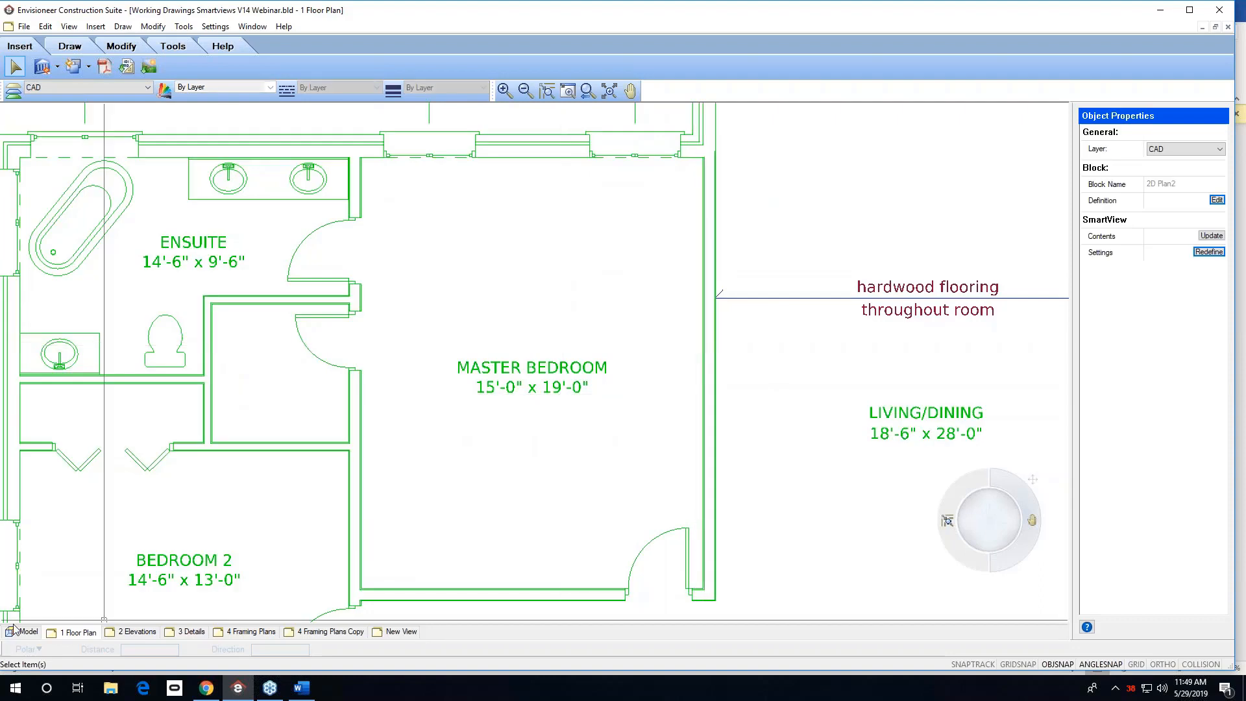
{"action": "left_click", "coordinate": [24, 632]}
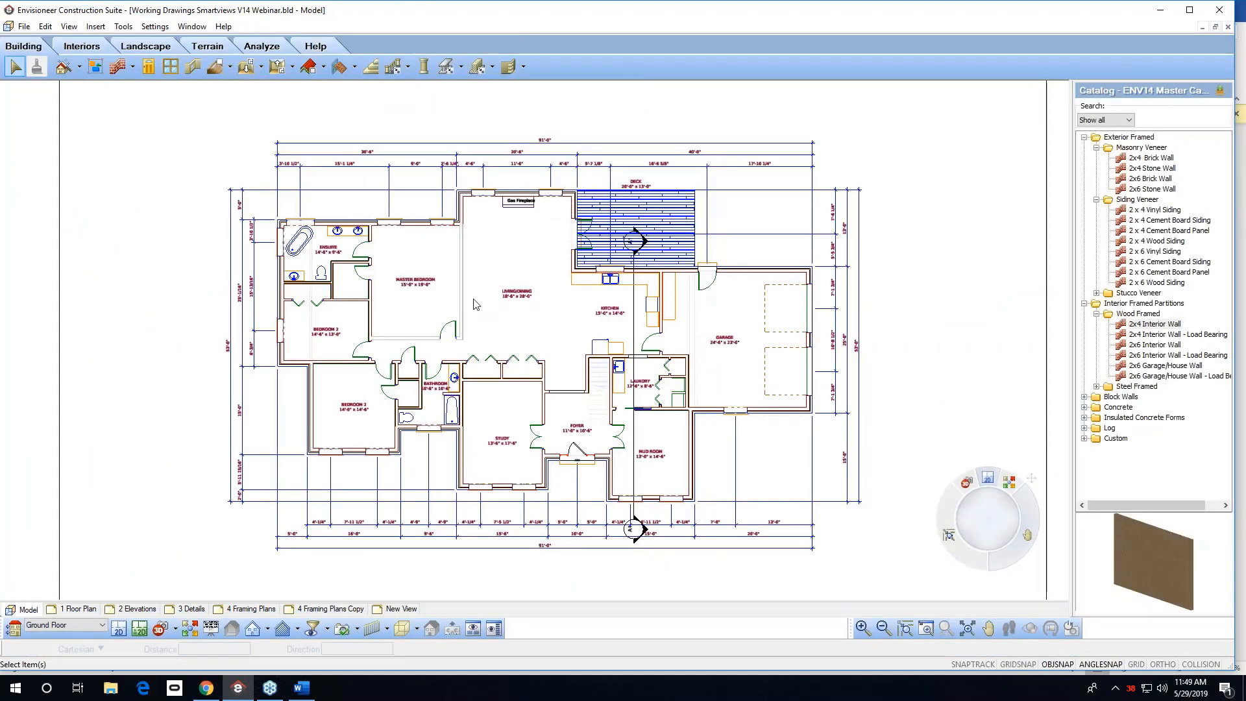
{"action": "right_click", "coordinate": [464, 300]}
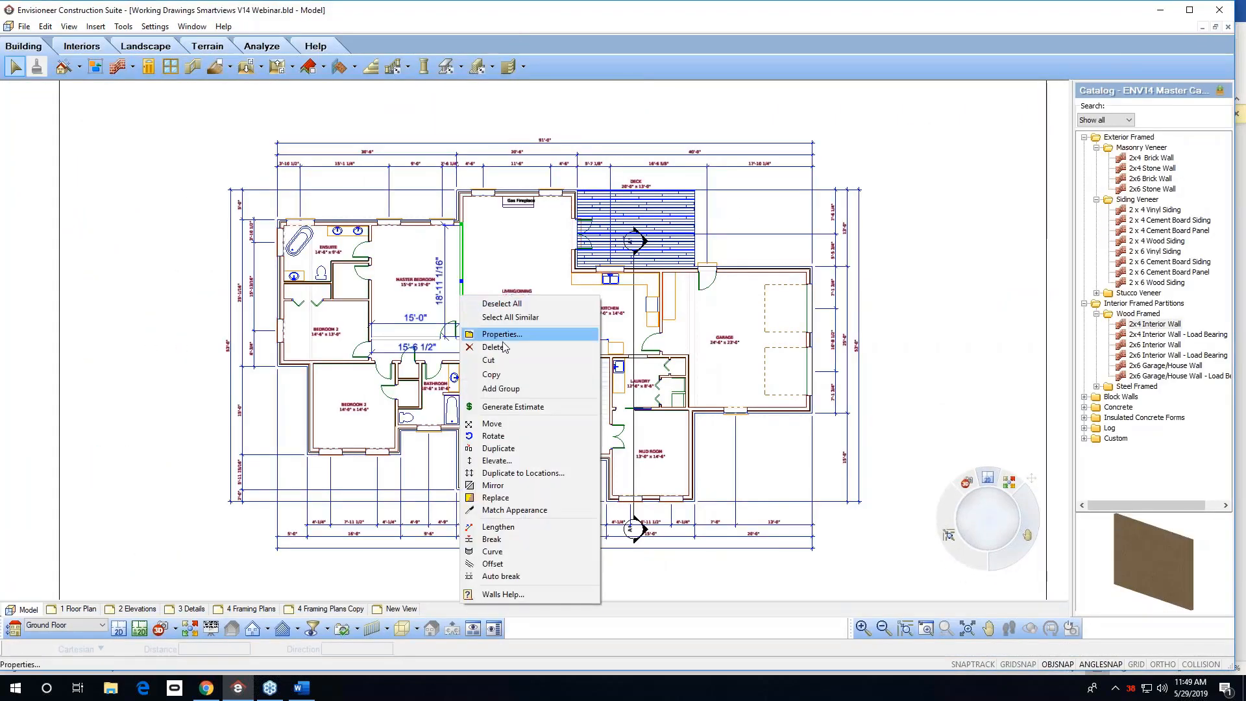
{"action": "left_click", "coordinate": [504, 336]}
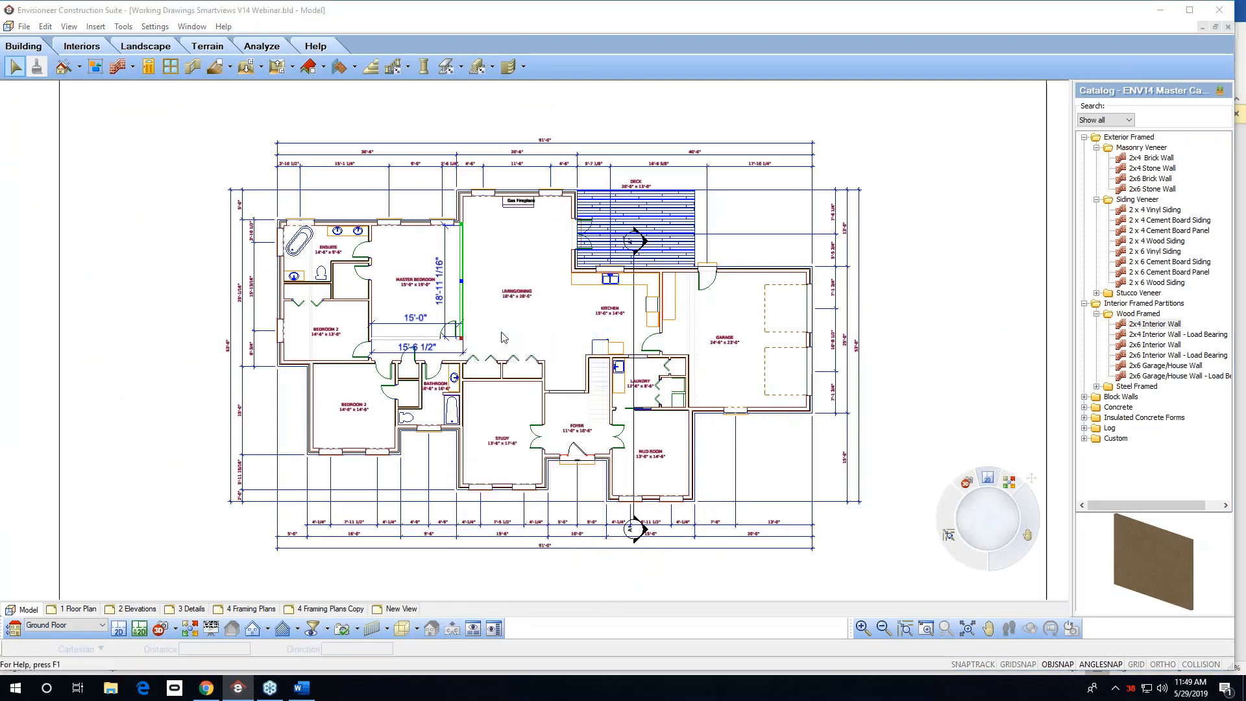
{"action": "left_click", "coordinate": [562, 231]}
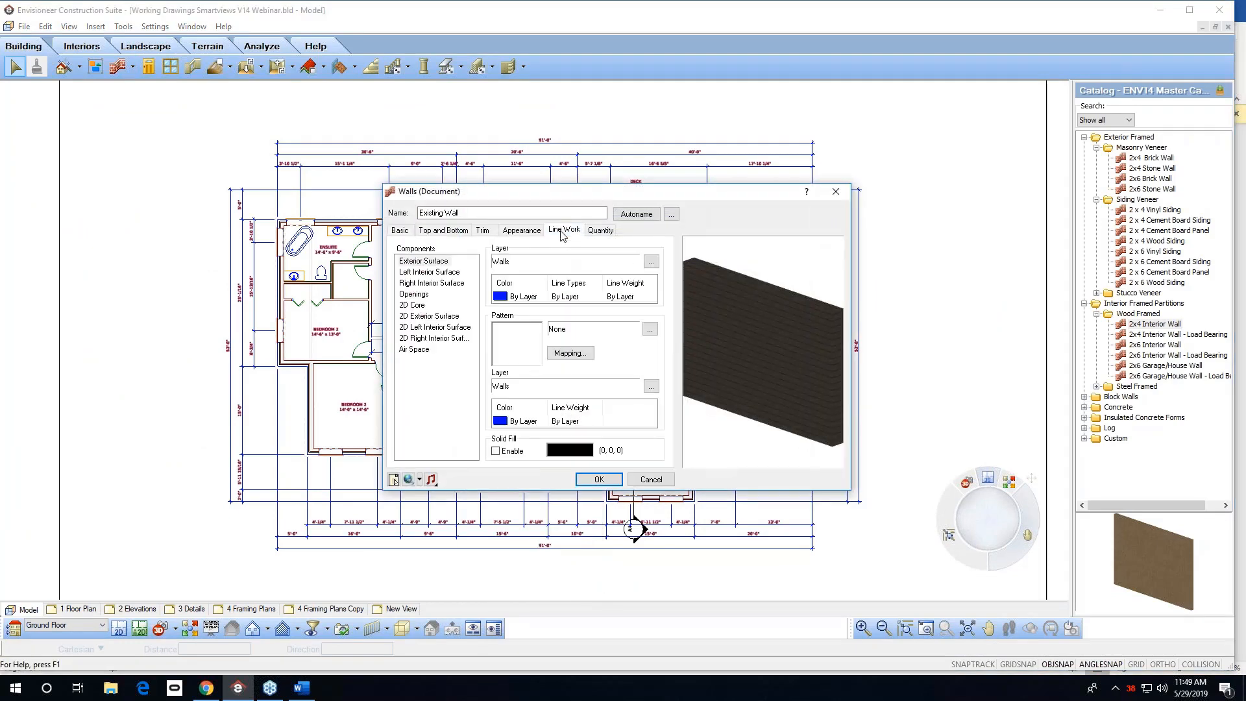
{"action": "left_click", "coordinate": [413, 305]}
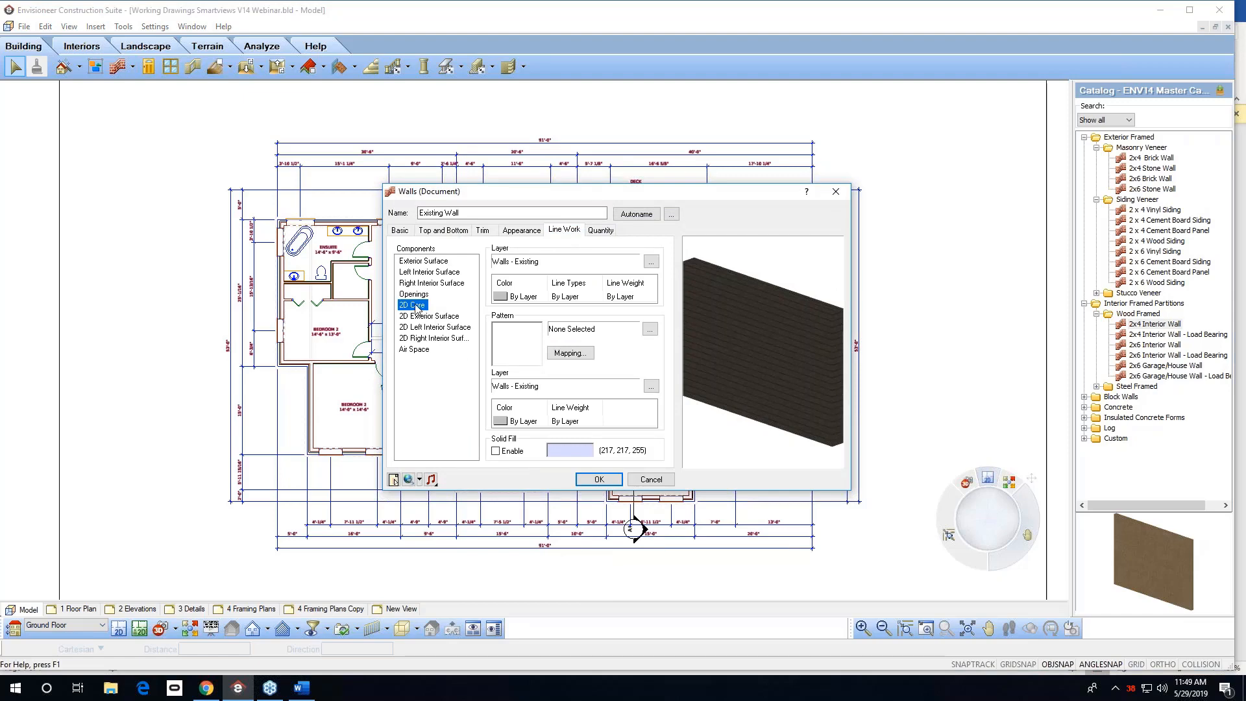
{"action": "left_click", "coordinate": [417, 349], "text": "shift"}
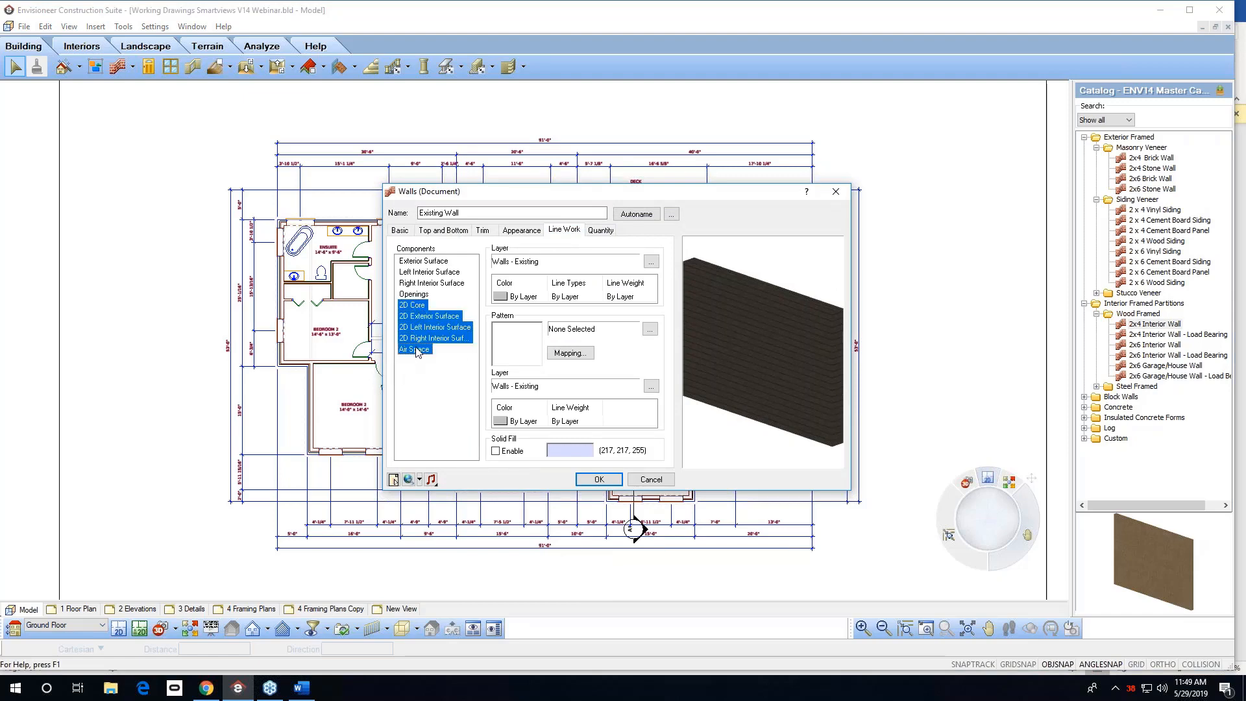
{"action": "left_click", "coordinate": [577, 297]}
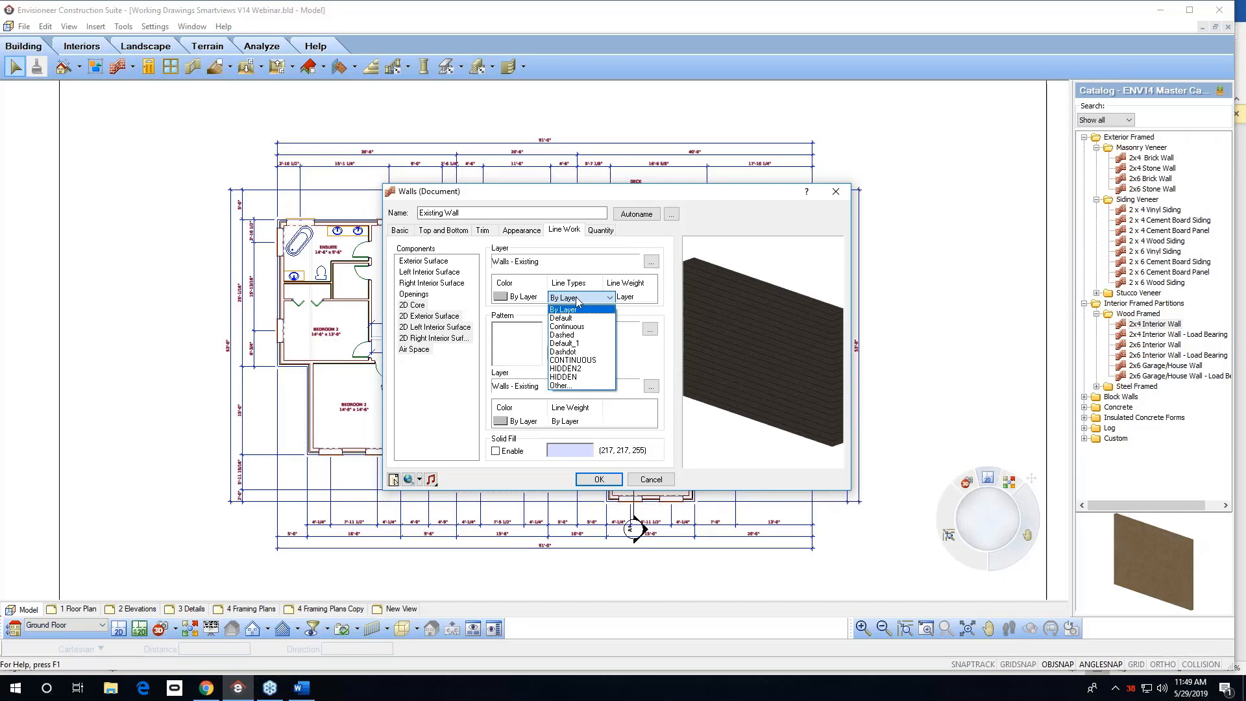
{"action": "left_click", "coordinate": [573, 377]}
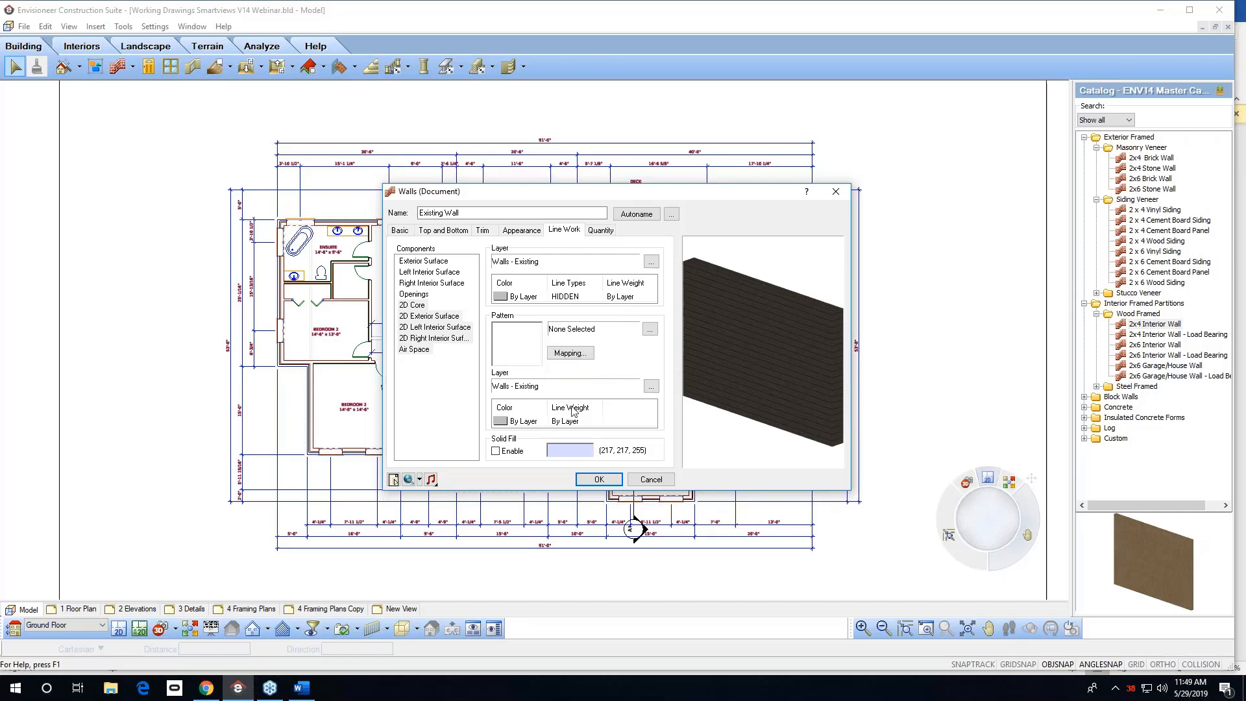
{"action": "left_click", "coordinate": [600, 481]}
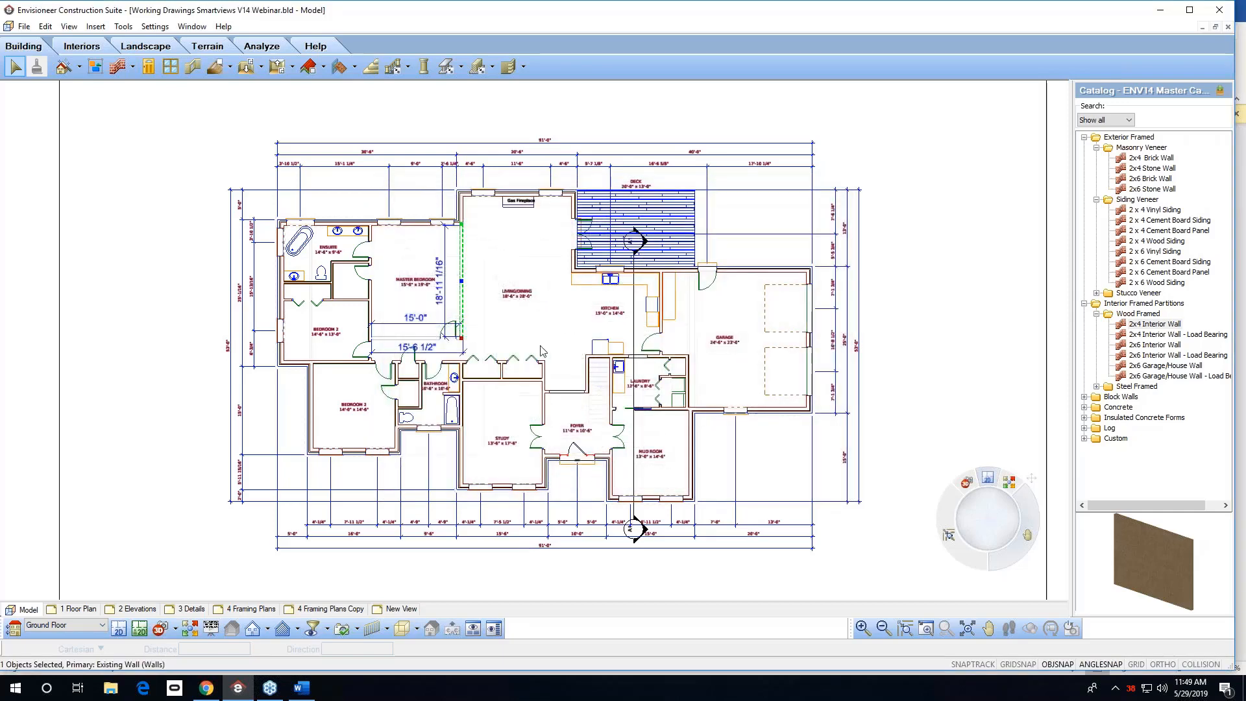
{"action": "left_click", "coordinate": [540, 346]}
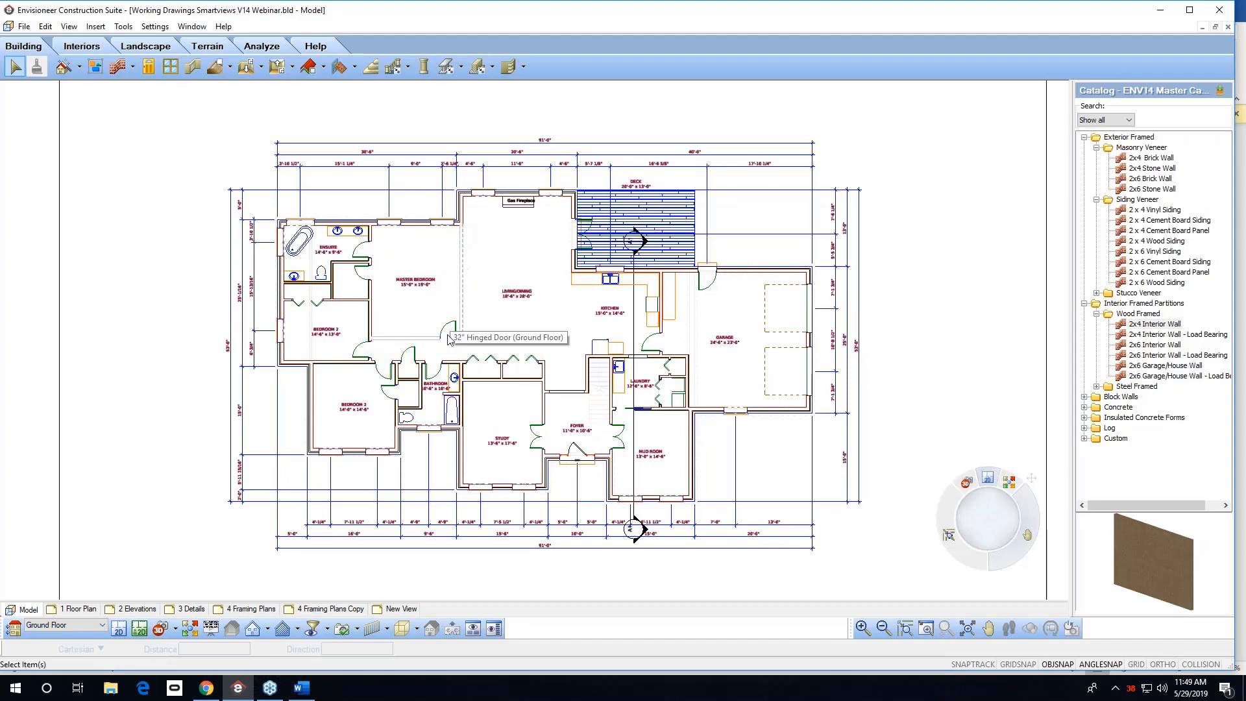
Update the SmartView on the 1 Floor Plan sheet to show the new wall line type.
{"action": "left_click", "coordinate": [80, 609]}
{"action": "scroll", "coordinate": [357, 314], "scroll_direction": "up", "scroll_amount": 5}
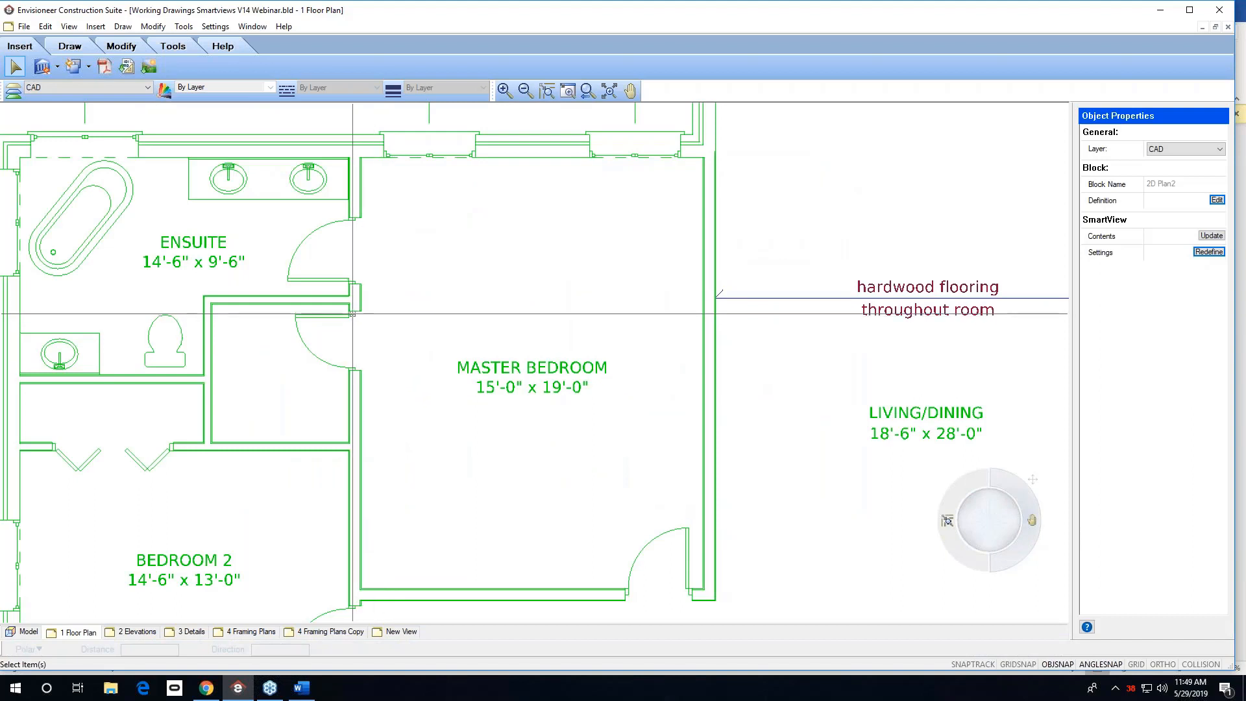
{"action": "left_click", "coordinate": [42, 67]}
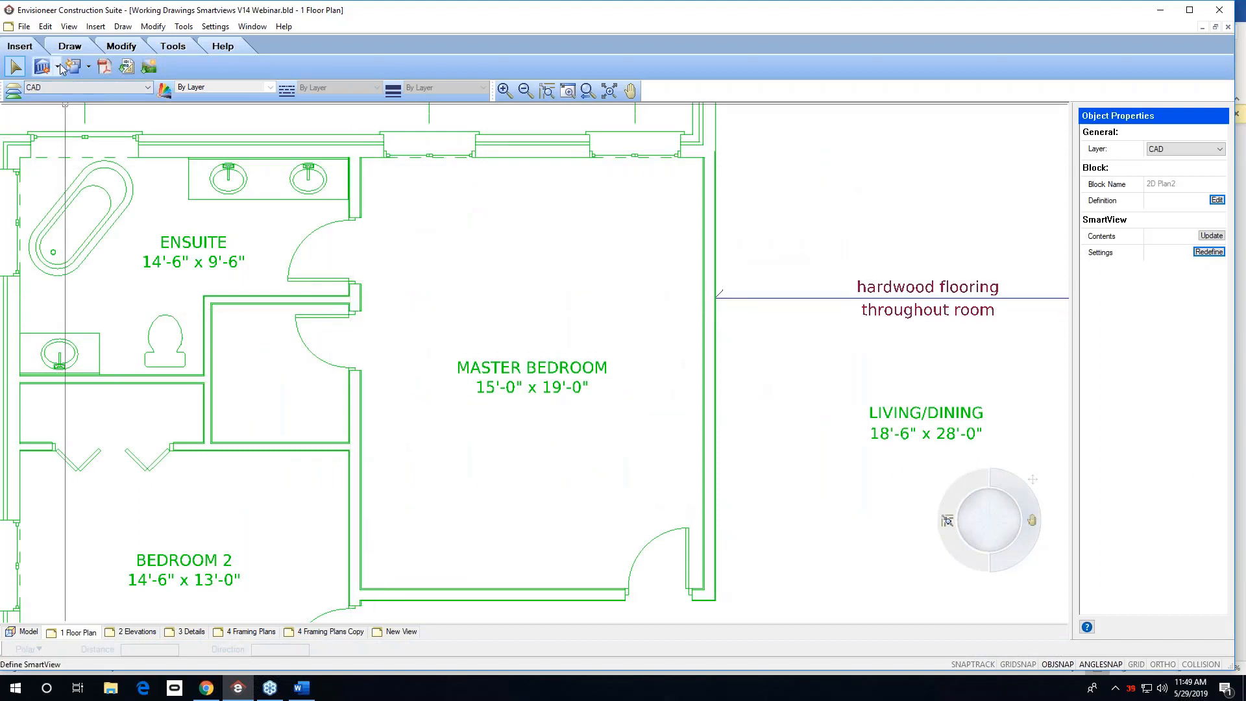
{"action": "left_click", "coordinate": [59, 68]}
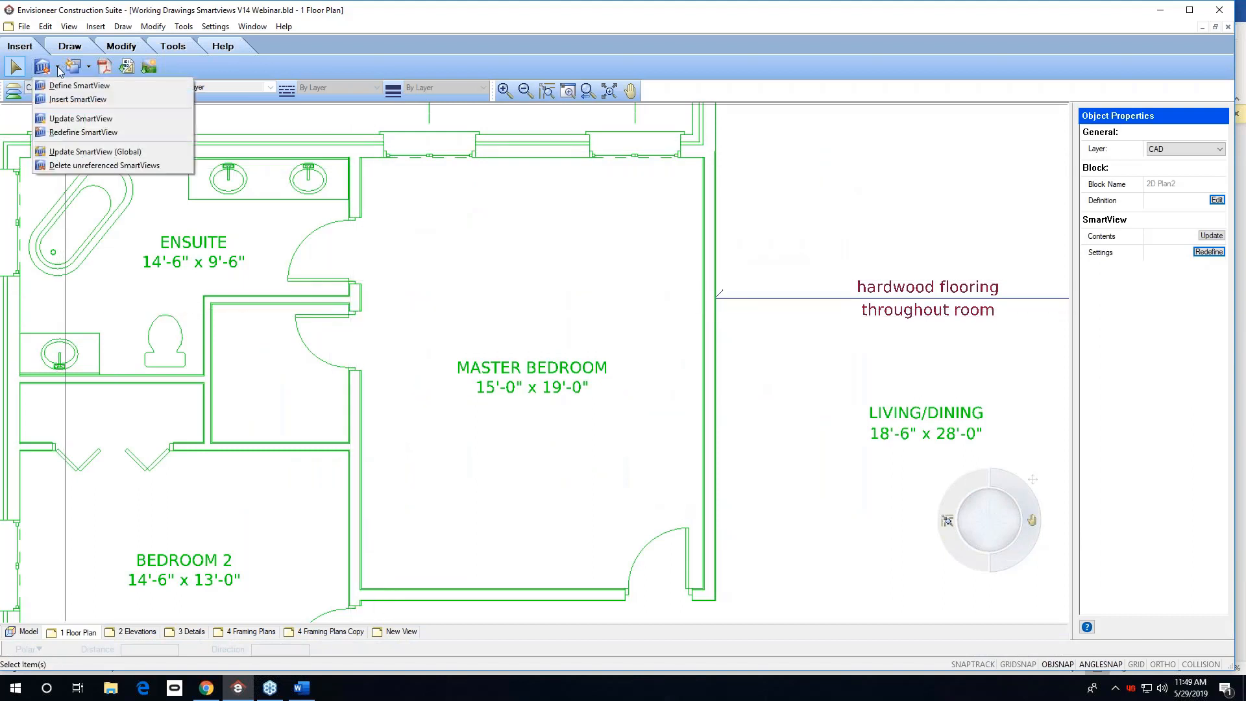
{"action": "left_click", "coordinate": [66, 120]}
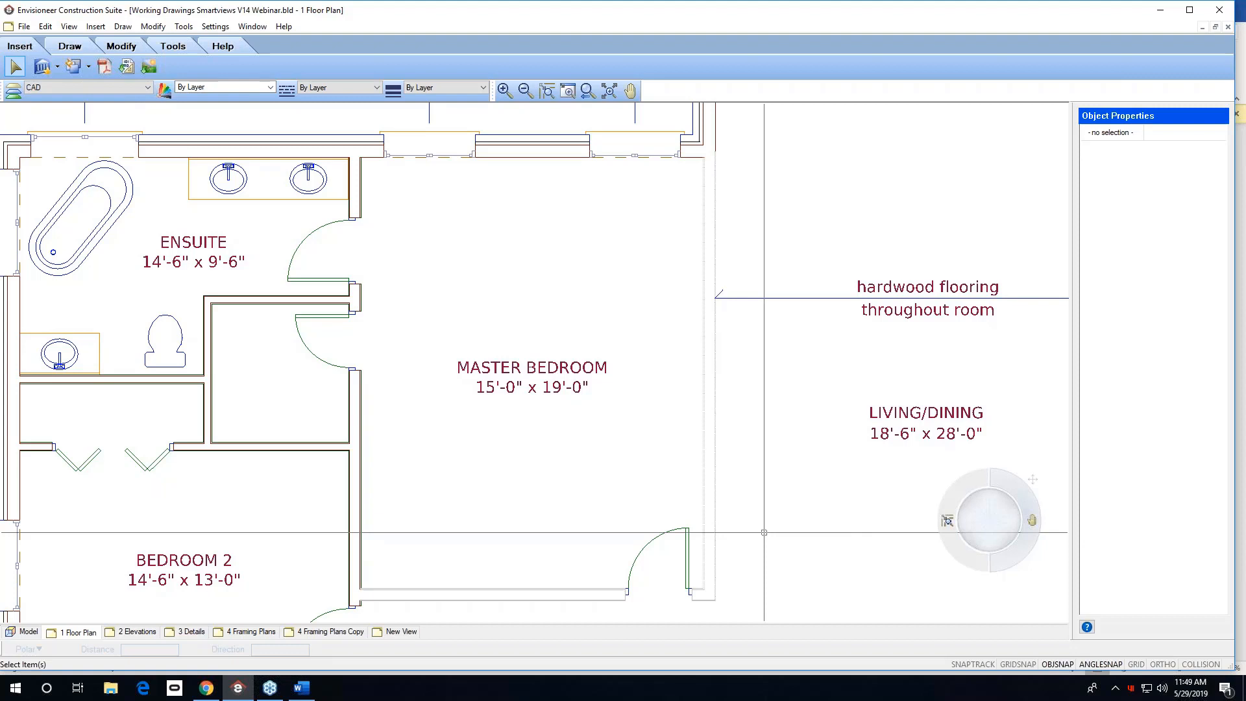
{"action": "left_click", "coordinate": [1241, 71]}
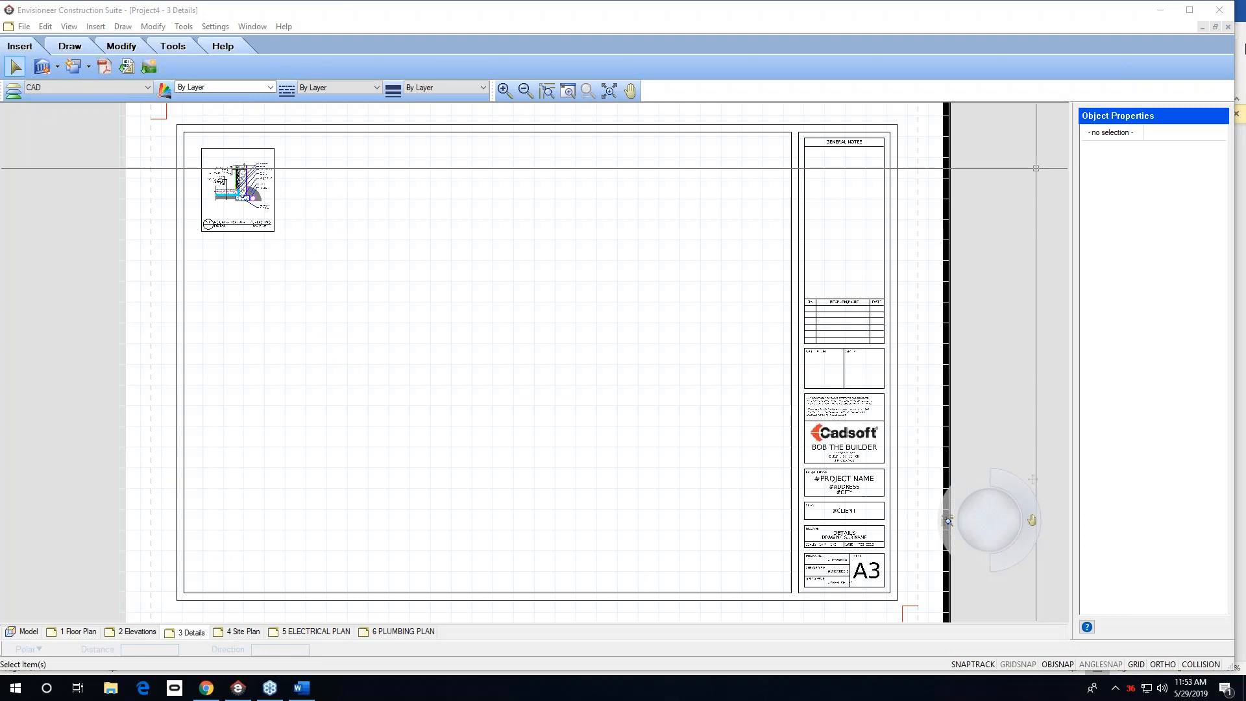
{"action": "left_click", "coordinate": [238, 189]}
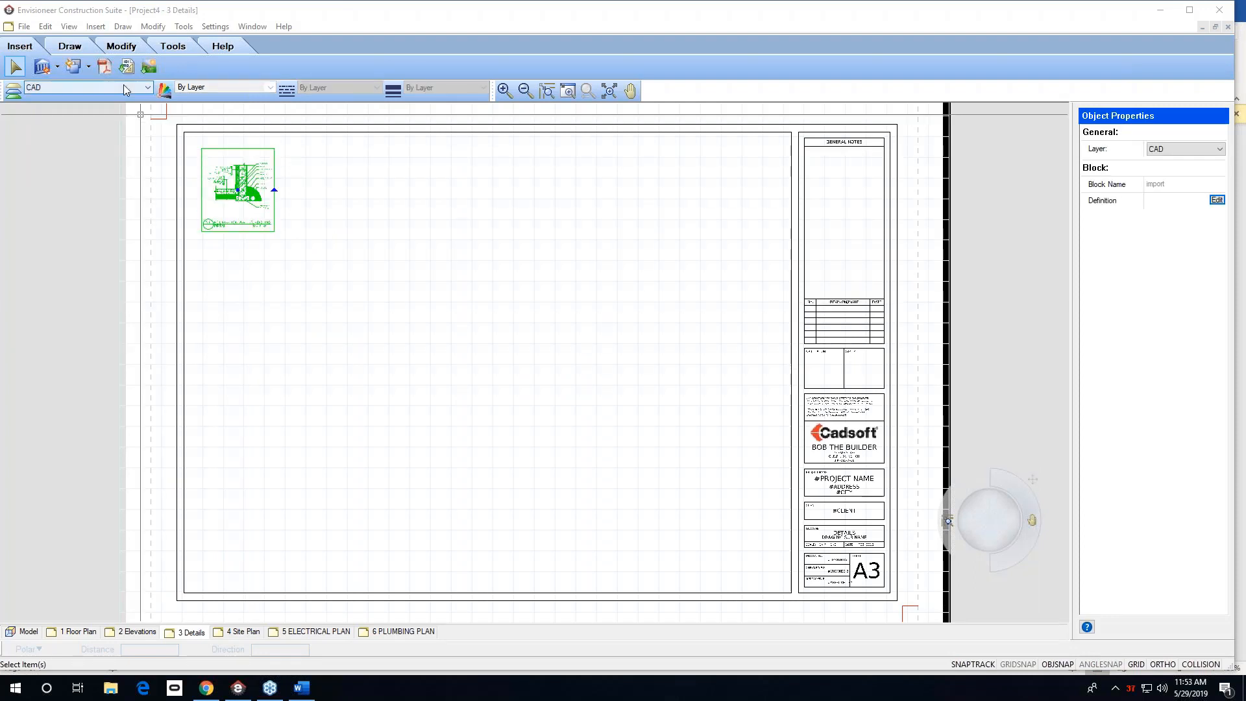
{"action": "left_click", "coordinate": [127, 67]}
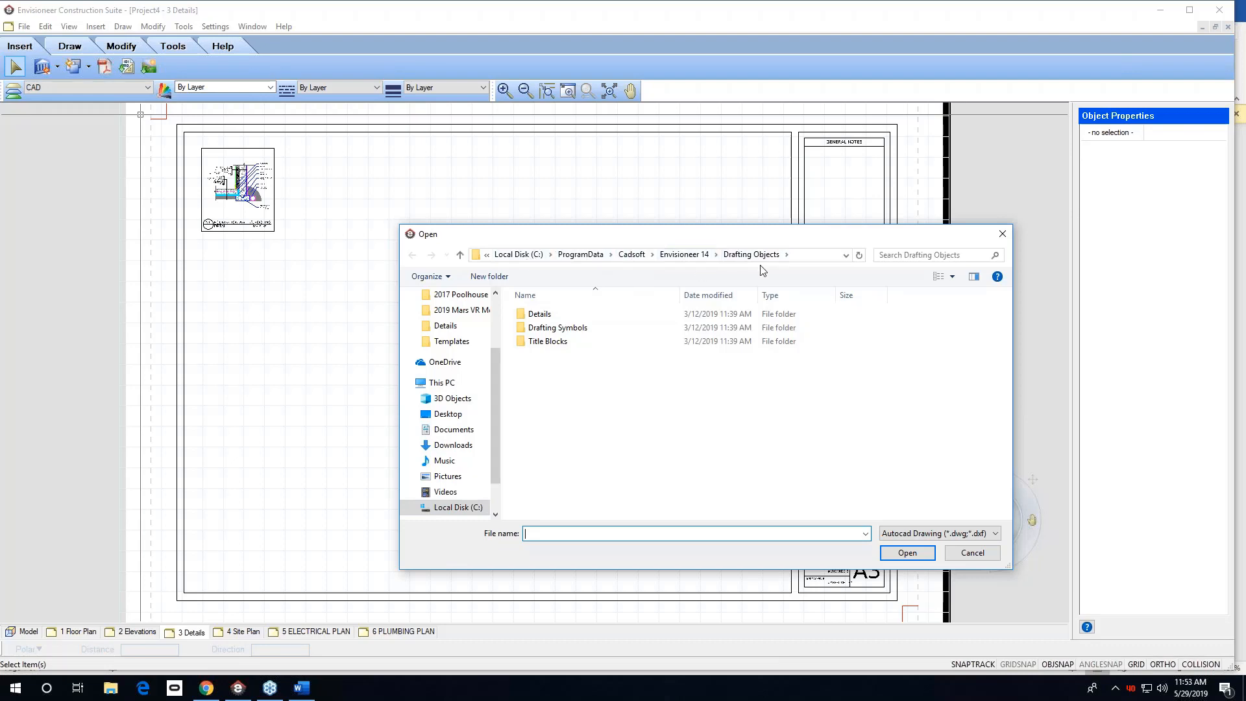
{"action": "left_click", "coordinate": [973, 553]}
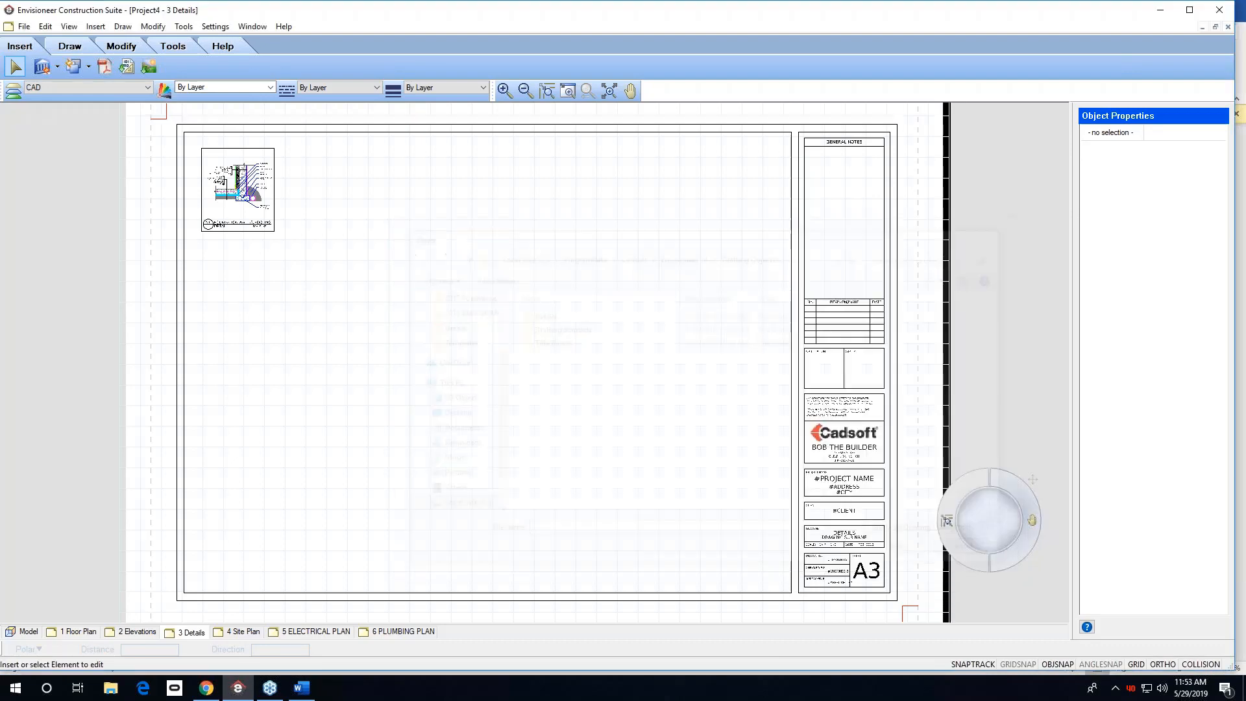
Open the 1 BOBS-TEMPLATE.bld project from the ProgramData > Cadsoft > Envisioneer 14 > Templates folder.
{"action": "left_click", "coordinate": [24, 28]}
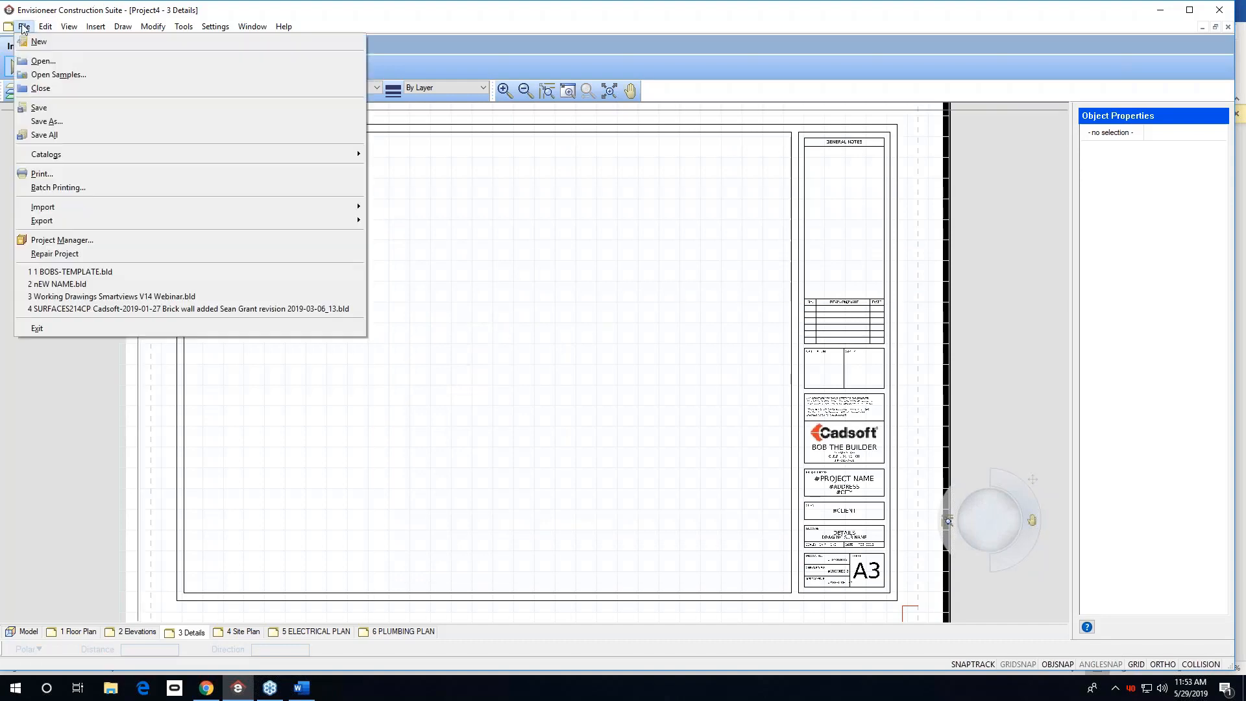
{"action": "left_click", "coordinate": [43, 61]}
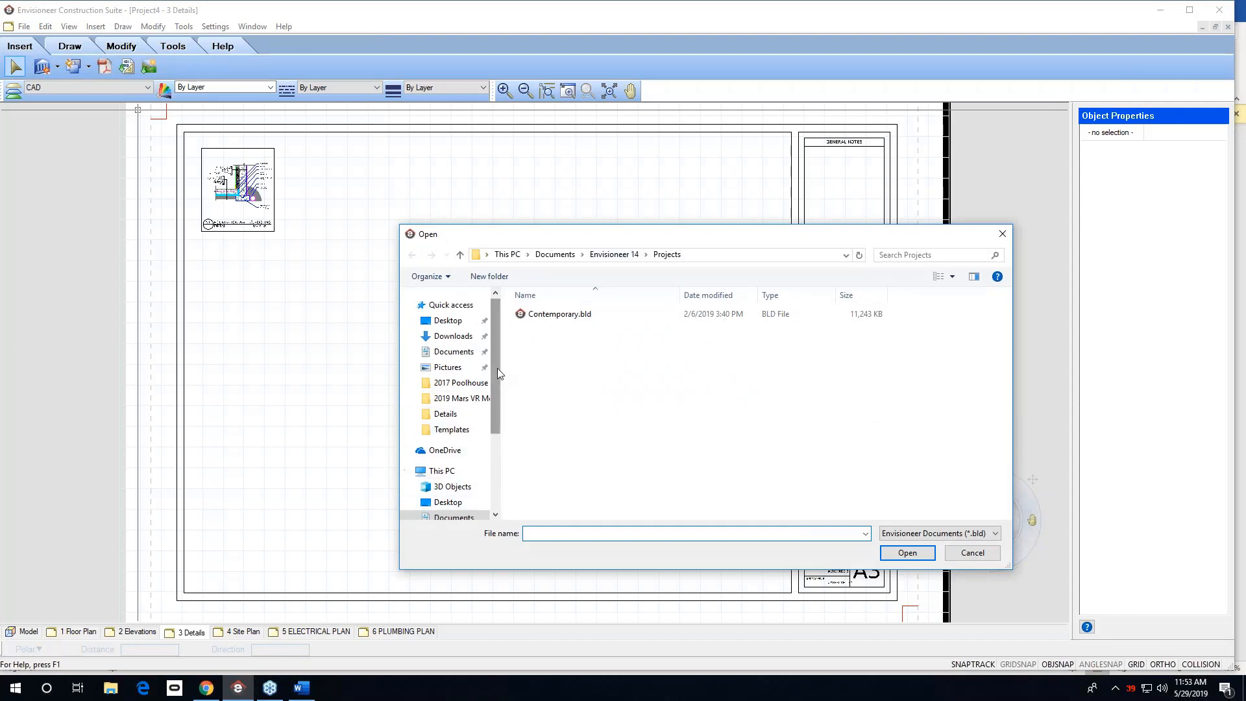
{"action": "left_click_drag", "start_coordinate": [497, 368], "coordinate": [488, 492]}
{"action": "left_click", "coordinate": [412, 461]}
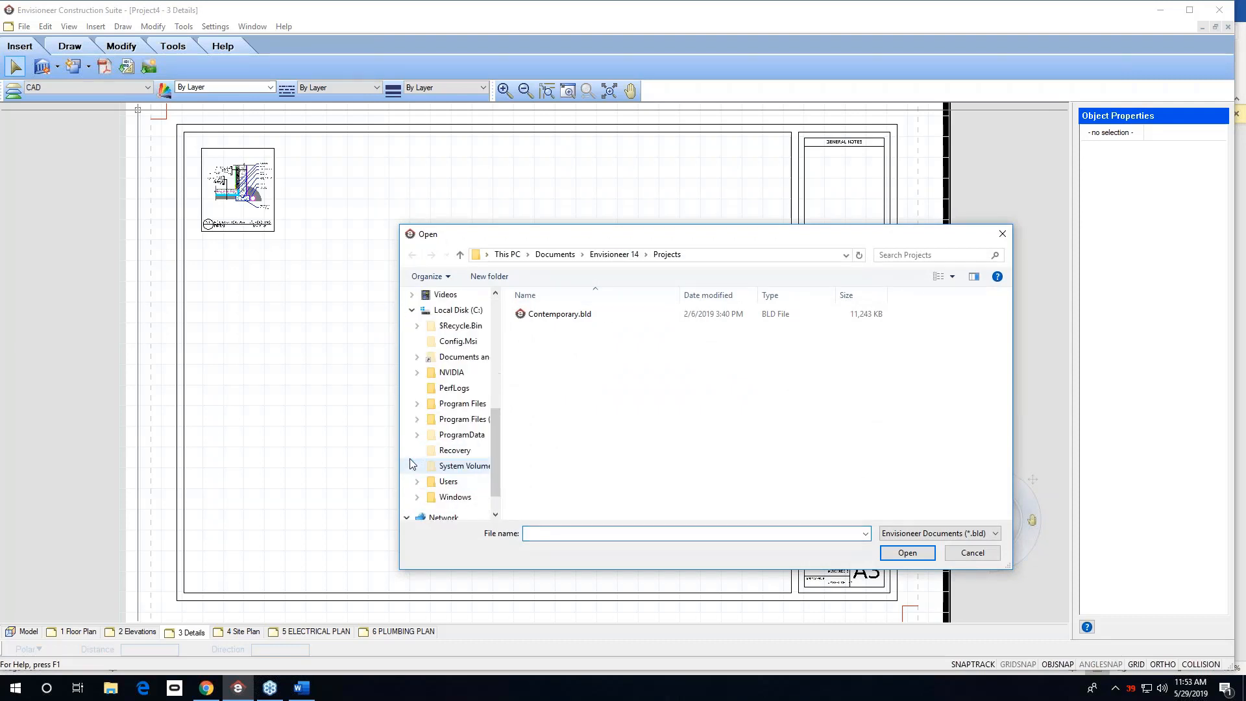
{"action": "left_click", "coordinate": [417, 435]}
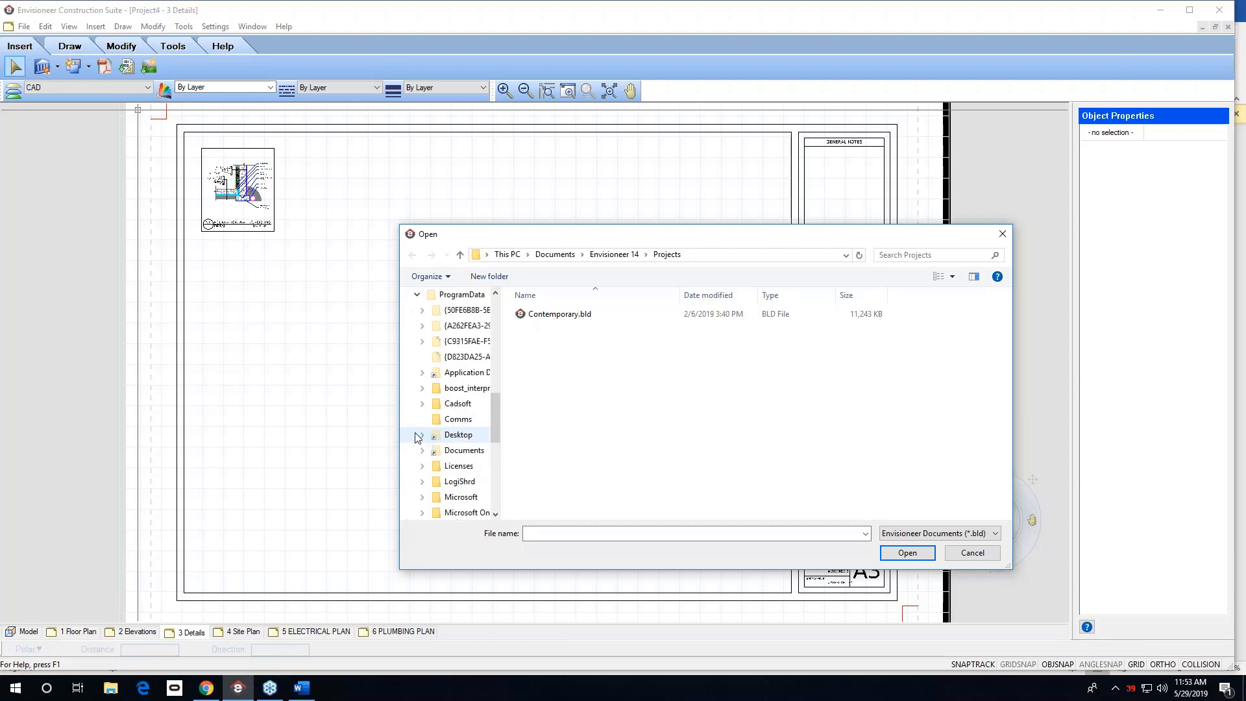
{"action": "left_click", "coordinate": [424, 405]}
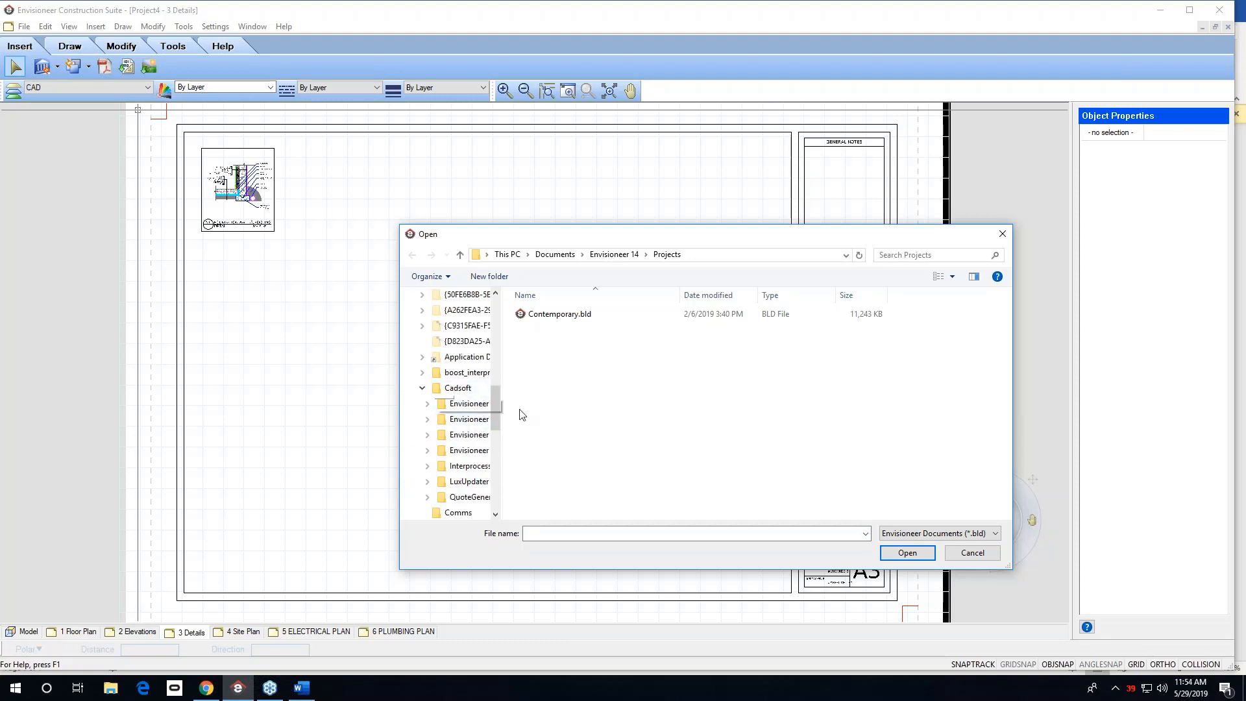
{"action": "left_click", "coordinate": [466, 451]}
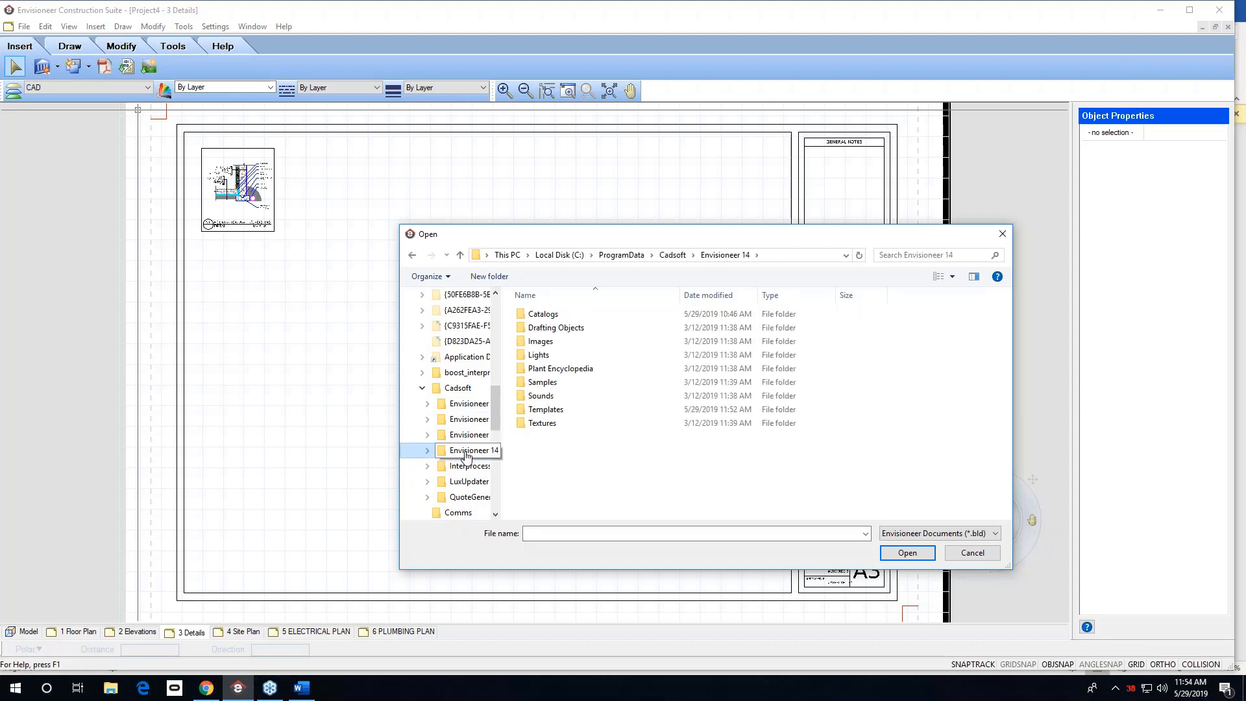
{"action": "left_click", "coordinate": [546, 414]}
{"action": "double_click", "coordinate": [546, 415]}
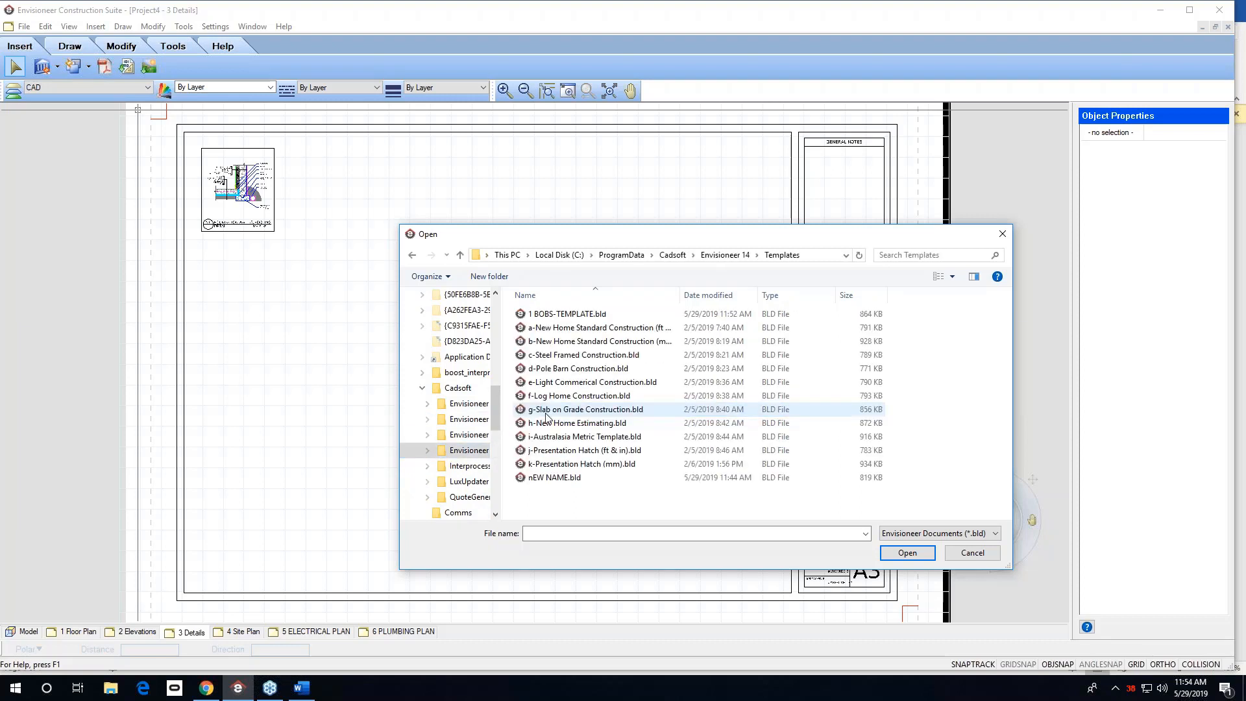
{"action": "left_click", "coordinate": [568, 314]}
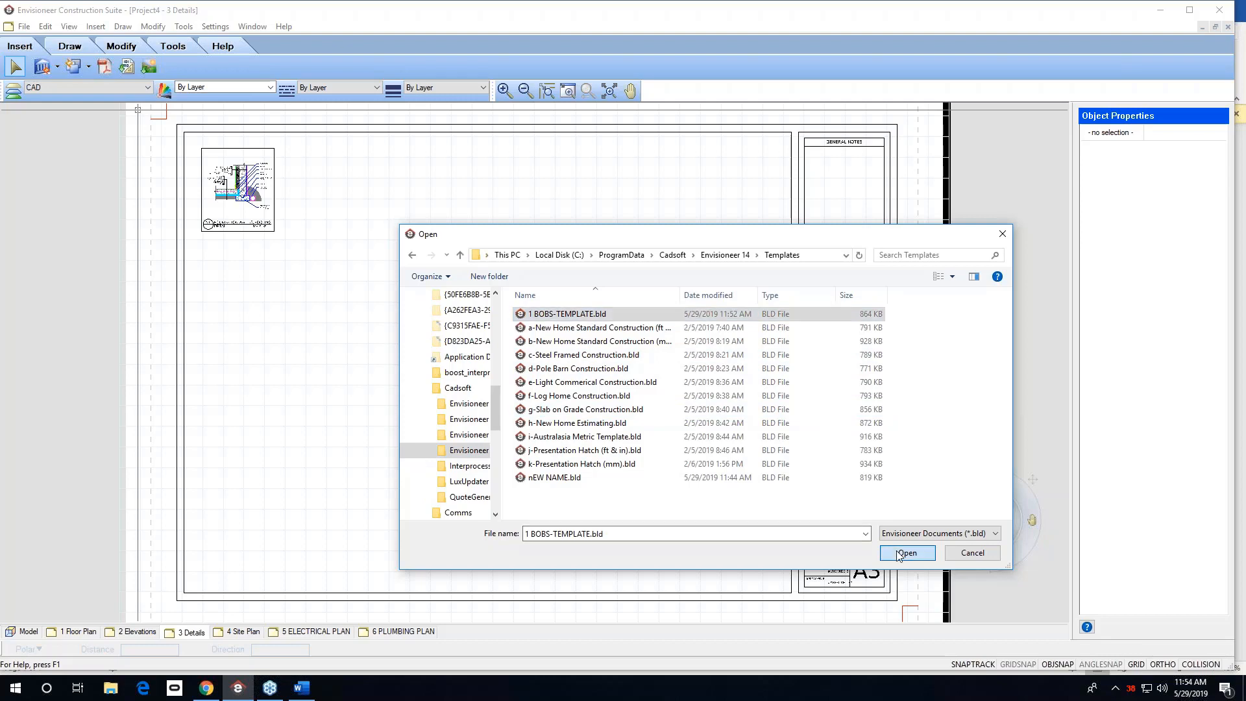
{"action": "left_click", "coordinate": [907, 552]}
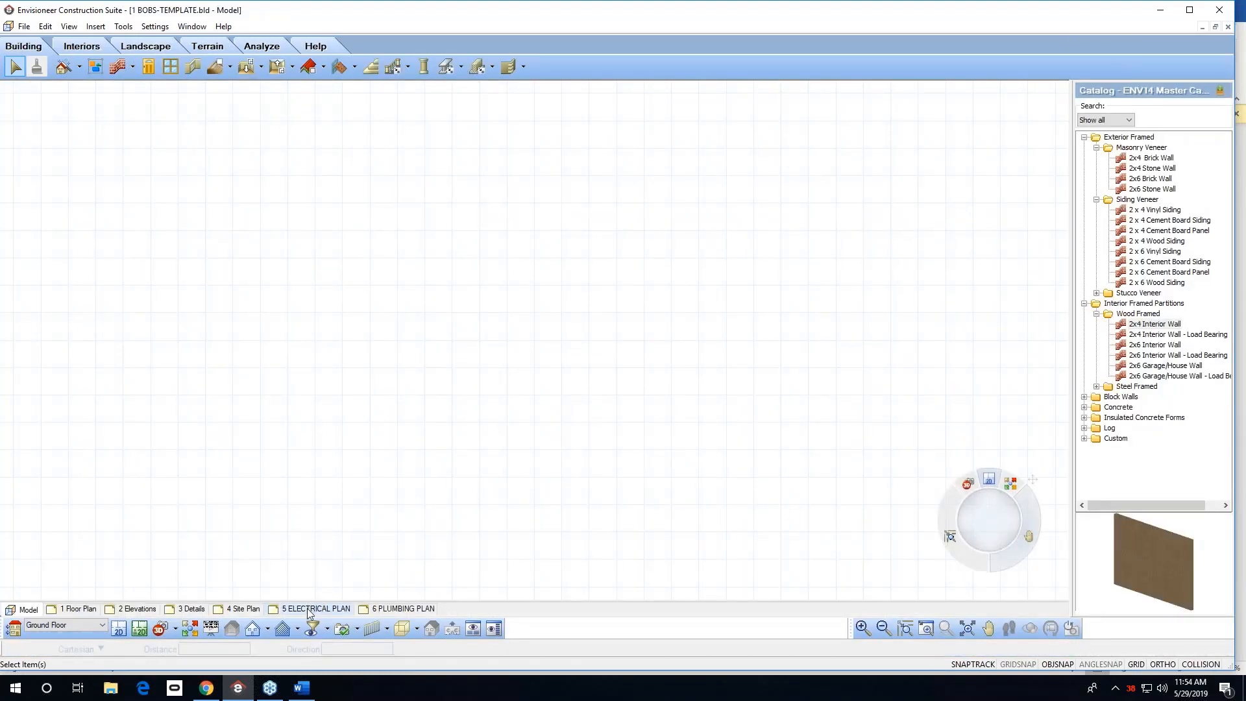
On the 3 Details sheet, import the CMU-ROOF-RAFTER.dwg detail and place it beside the existing detail.
{"action": "left_click", "coordinate": [193, 609]}
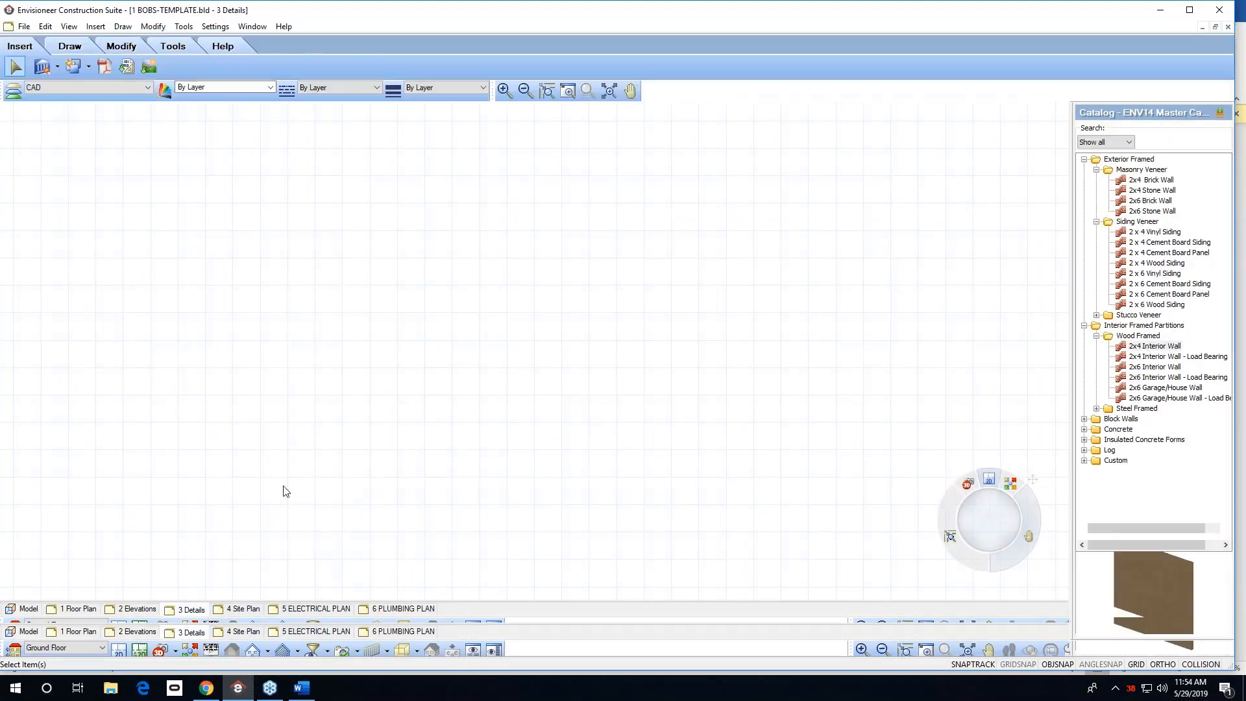
{"action": "left_click", "coordinate": [129, 68]}
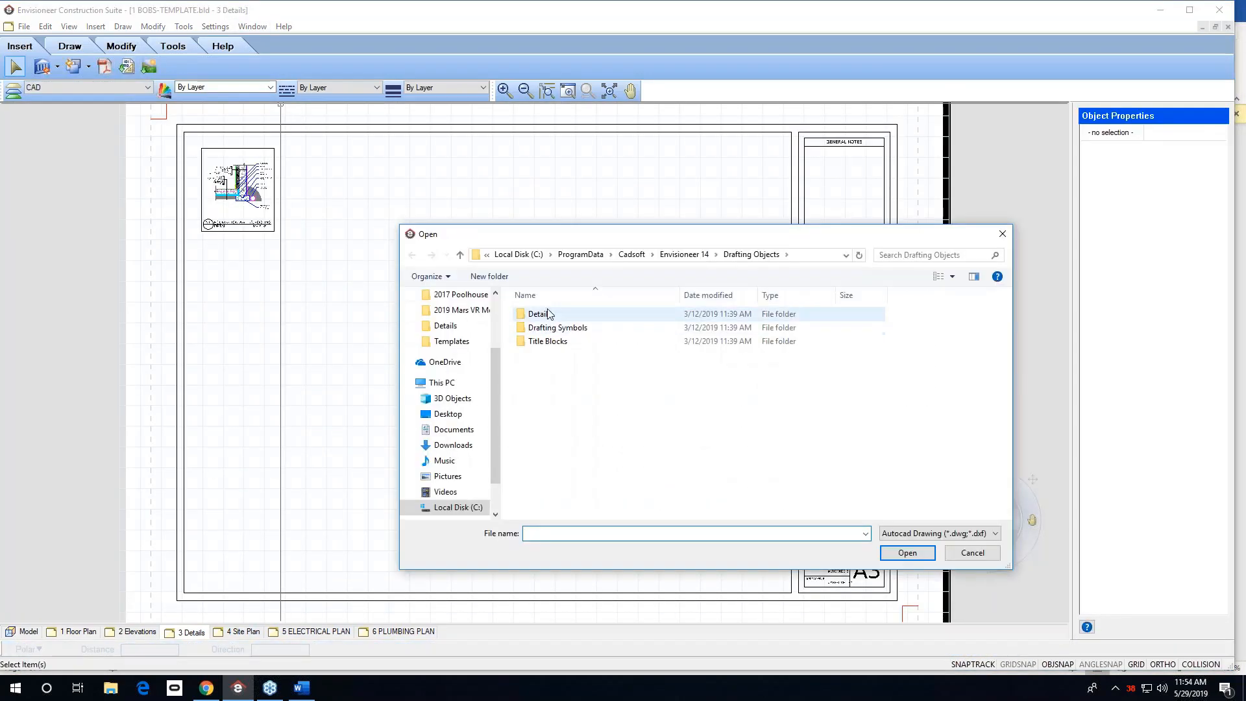
{"action": "double_click", "coordinate": [549, 318]}
{"action": "left_click", "coordinate": [566, 409]}
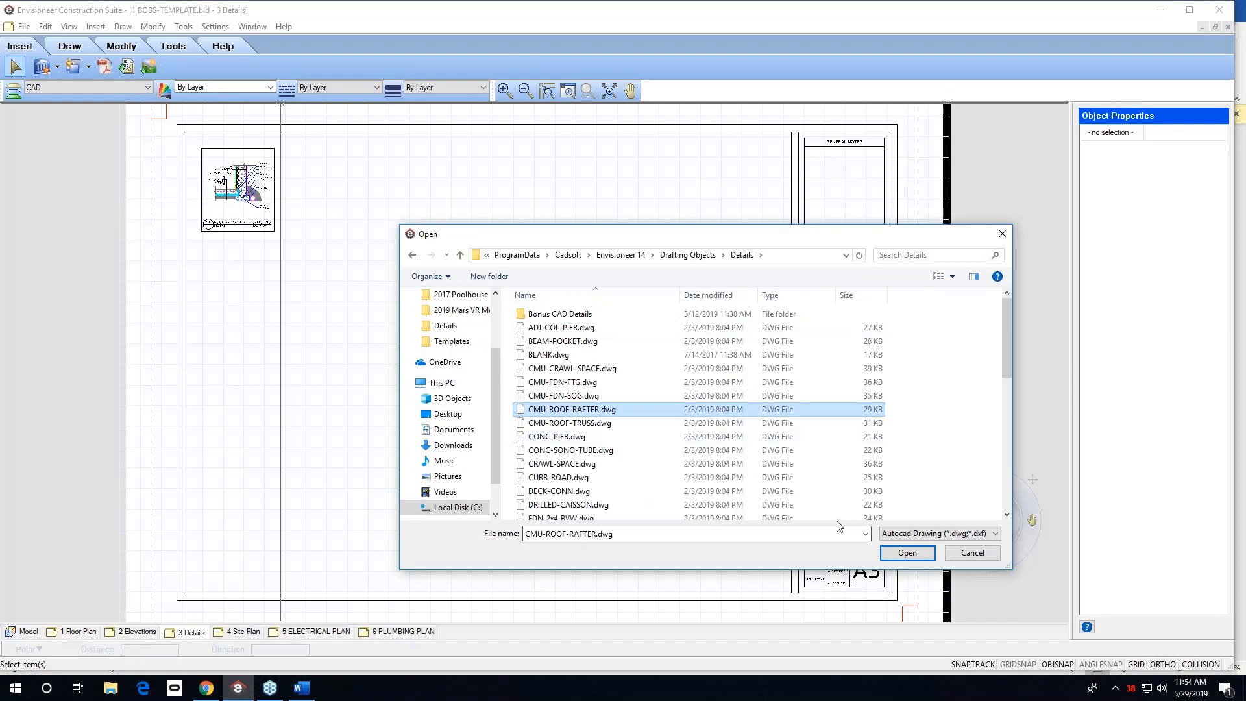
{"action": "left_click", "coordinate": [911, 557]}
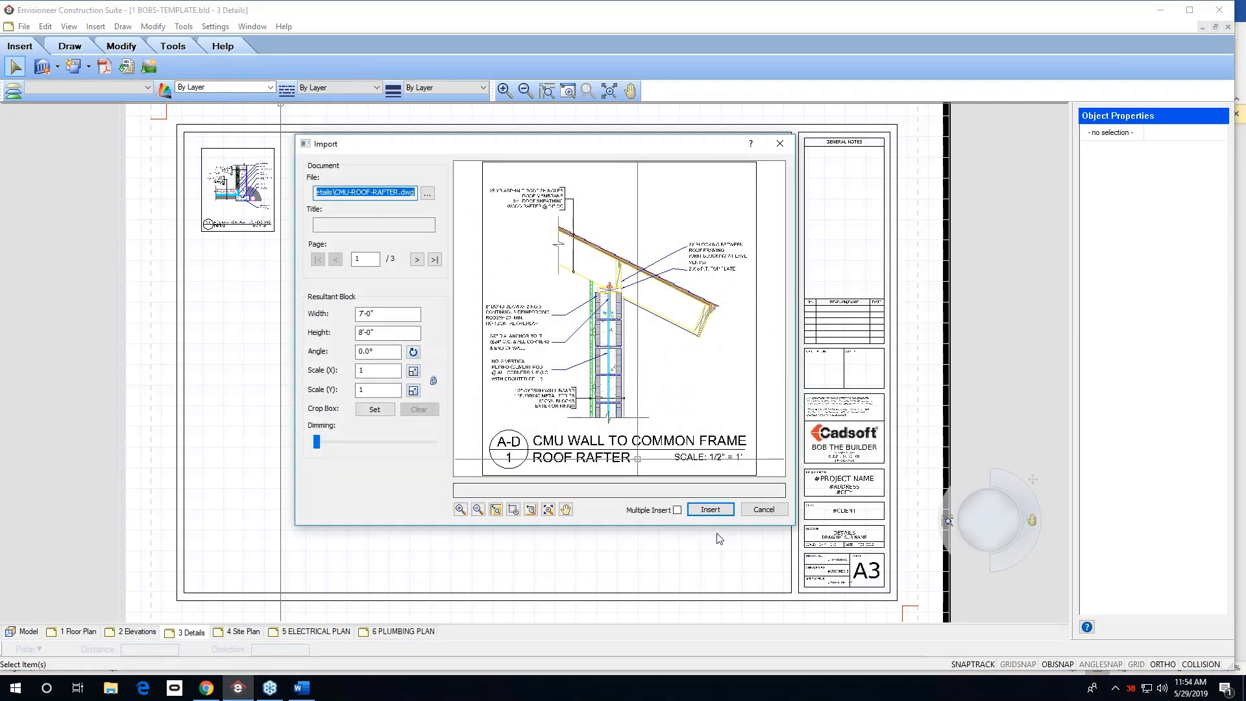
{"action": "left_click", "coordinate": [711, 512]}
{"action": "left_click", "coordinate": [332, 202]}
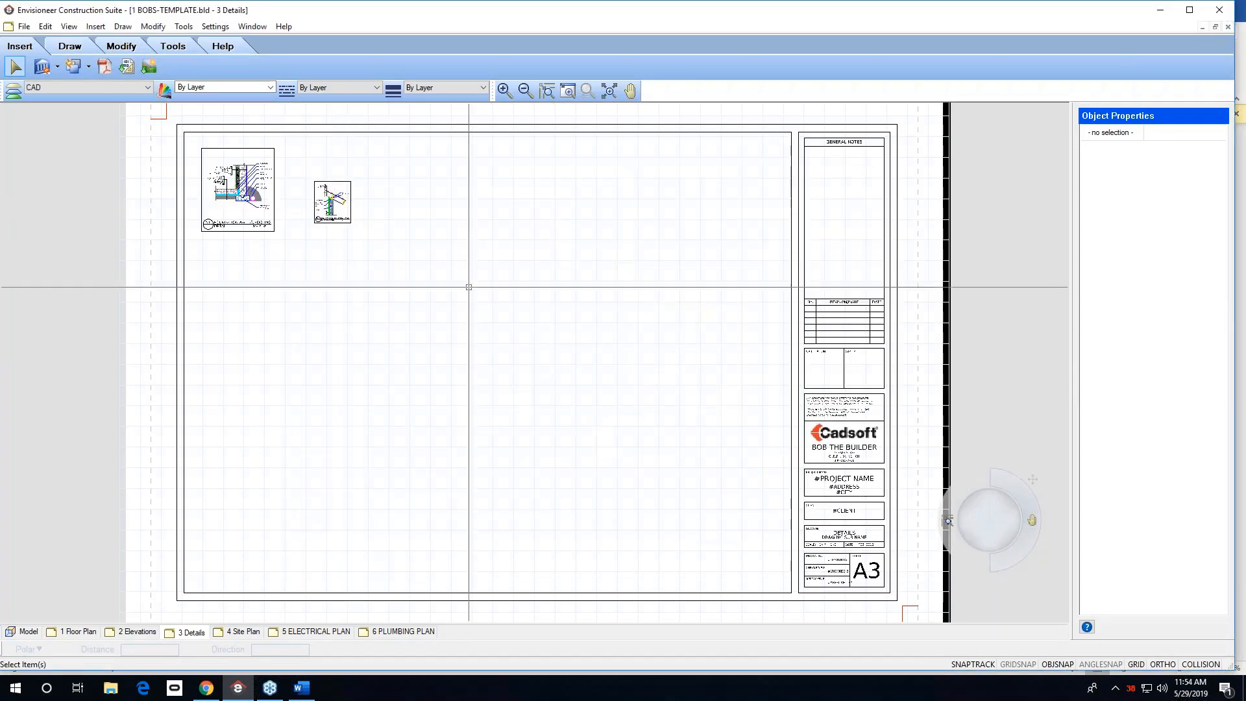
Save the template project and close it.
{"action": "left_click", "coordinate": [28, 632]}
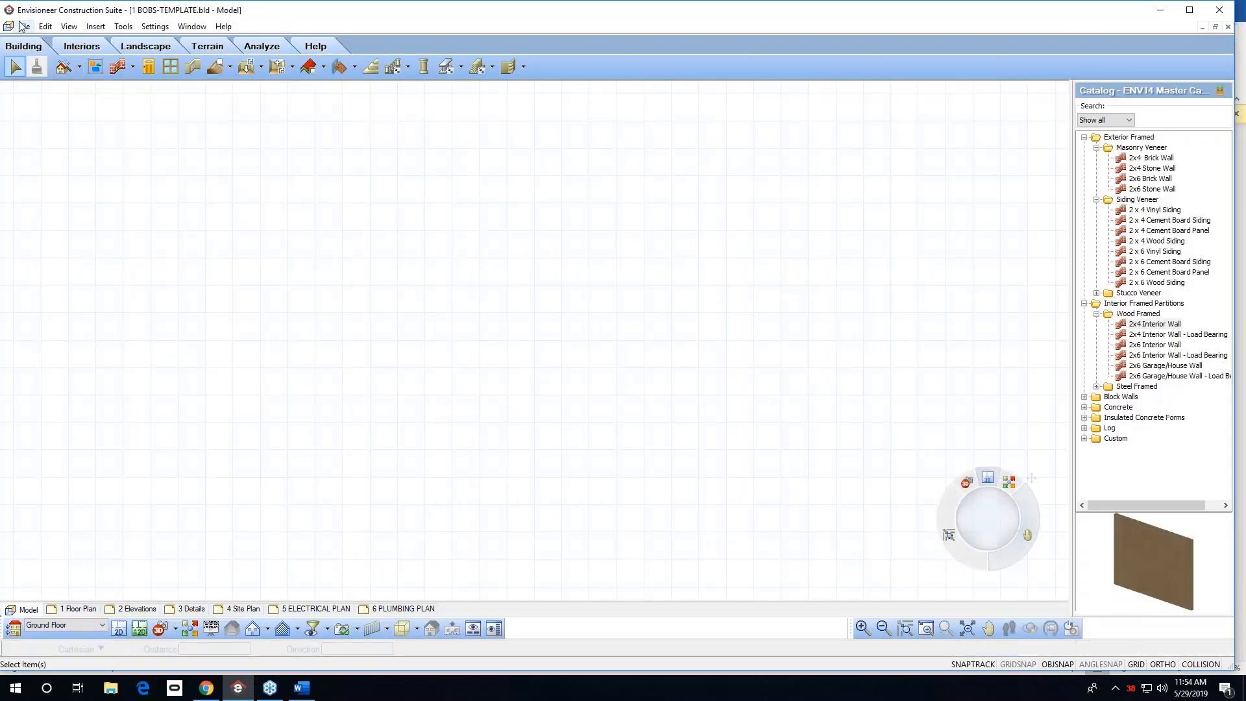
{"action": "left_click", "coordinate": [24, 26]}
{"action": "left_click", "coordinate": [45, 107]}
{"action": "left_click", "coordinate": [24, 26]}
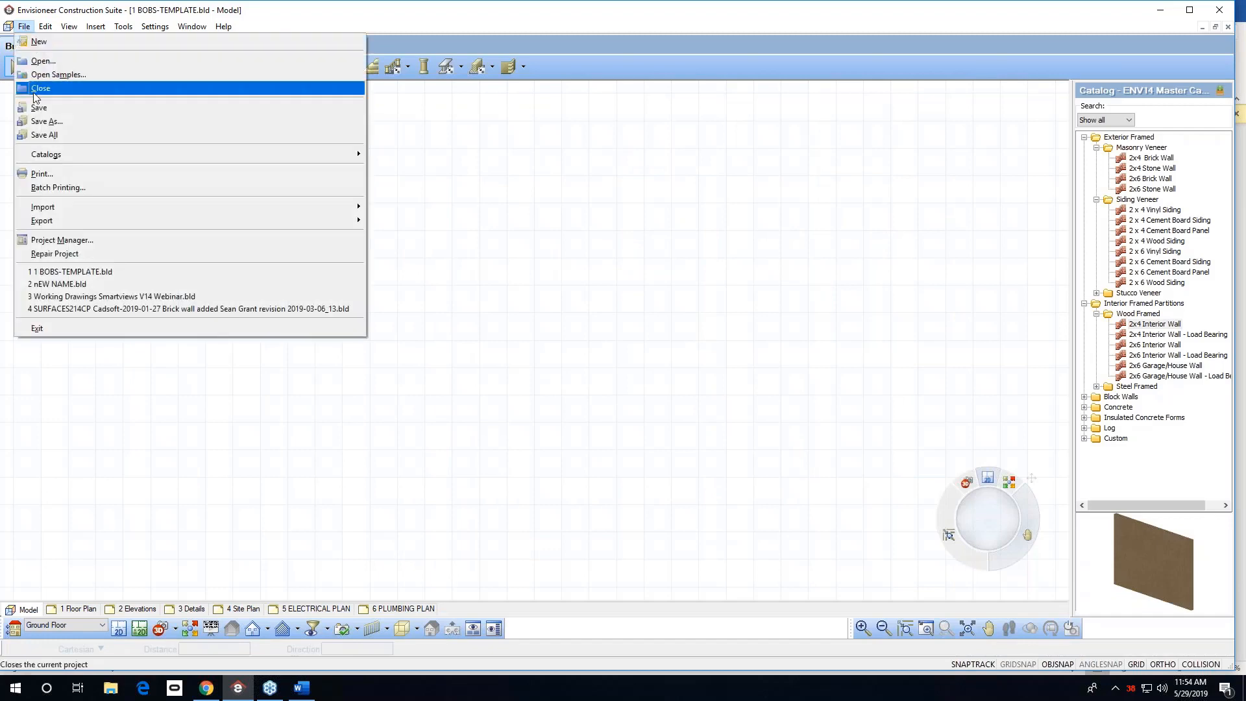
{"action": "left_click", "coordinate": [77, 89]}
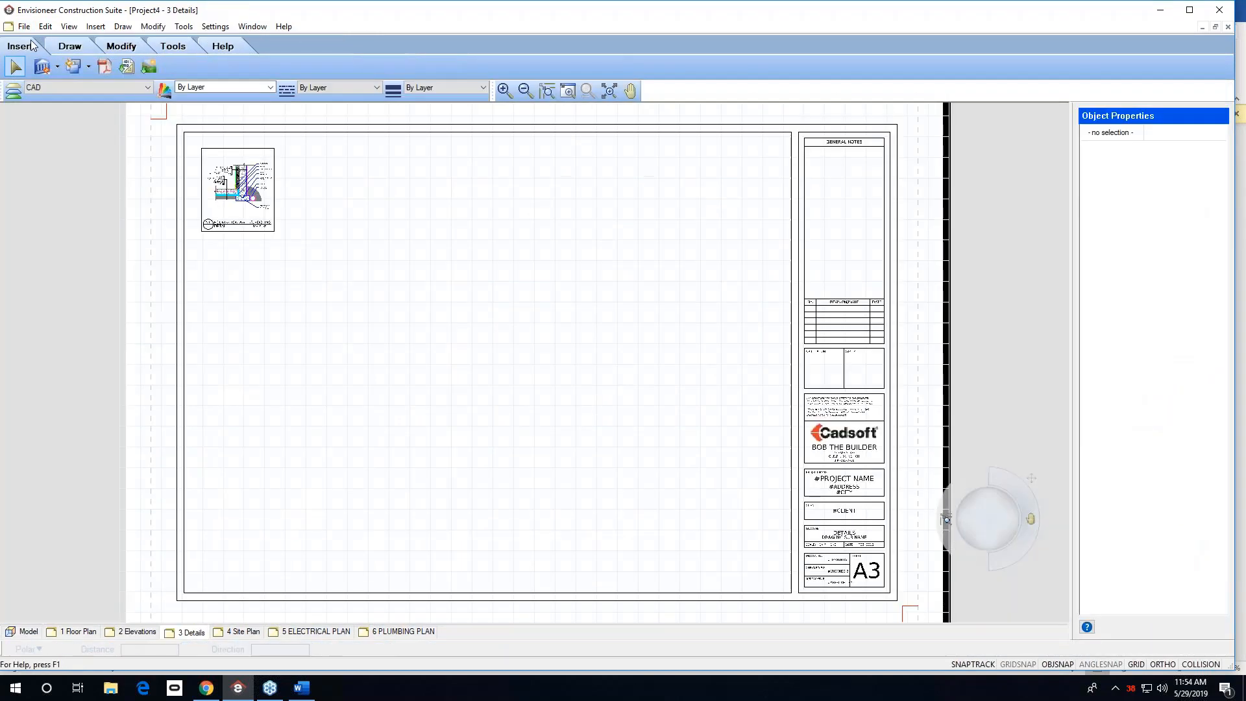
Start a new project from the 1 BOBS-TEMPLATE.bld template and check its 3 Details sheet for the added detail.
{"action": "left_click", "coordinate": [24, 27]}
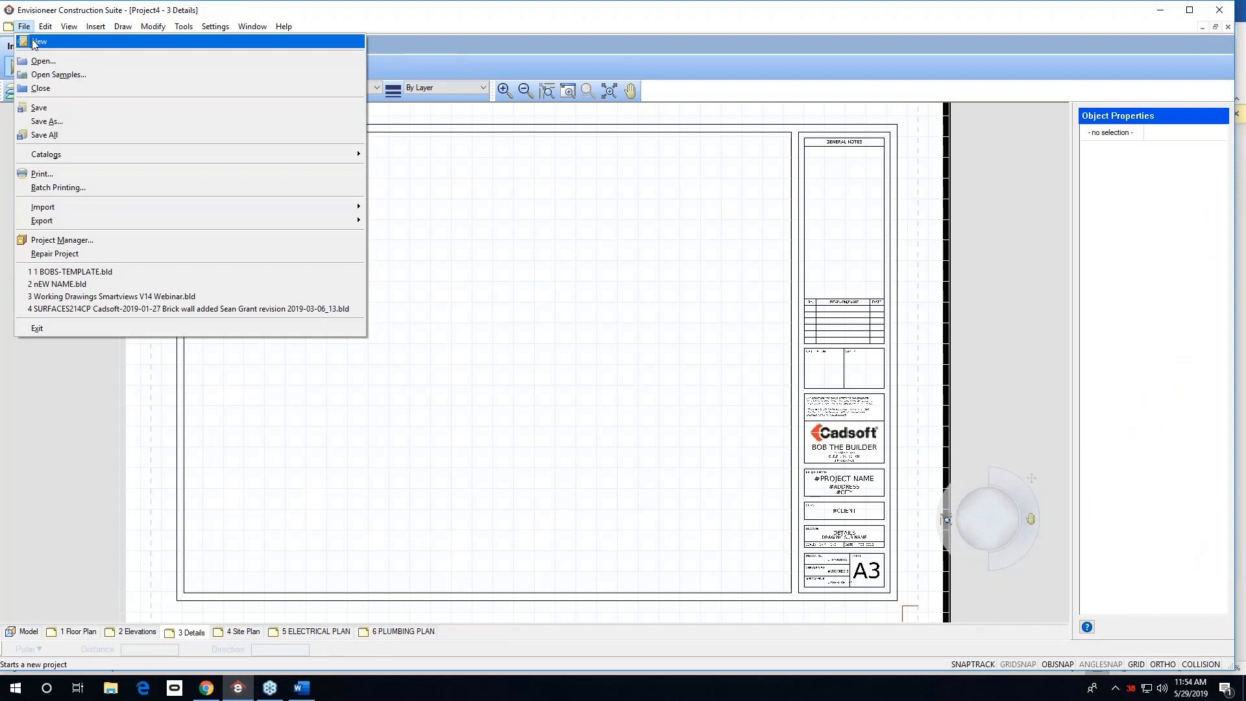
{"action": "left_click", "coordinate": [47, 40]}
{"action": "left_click", "coordinate": [414, 228]}
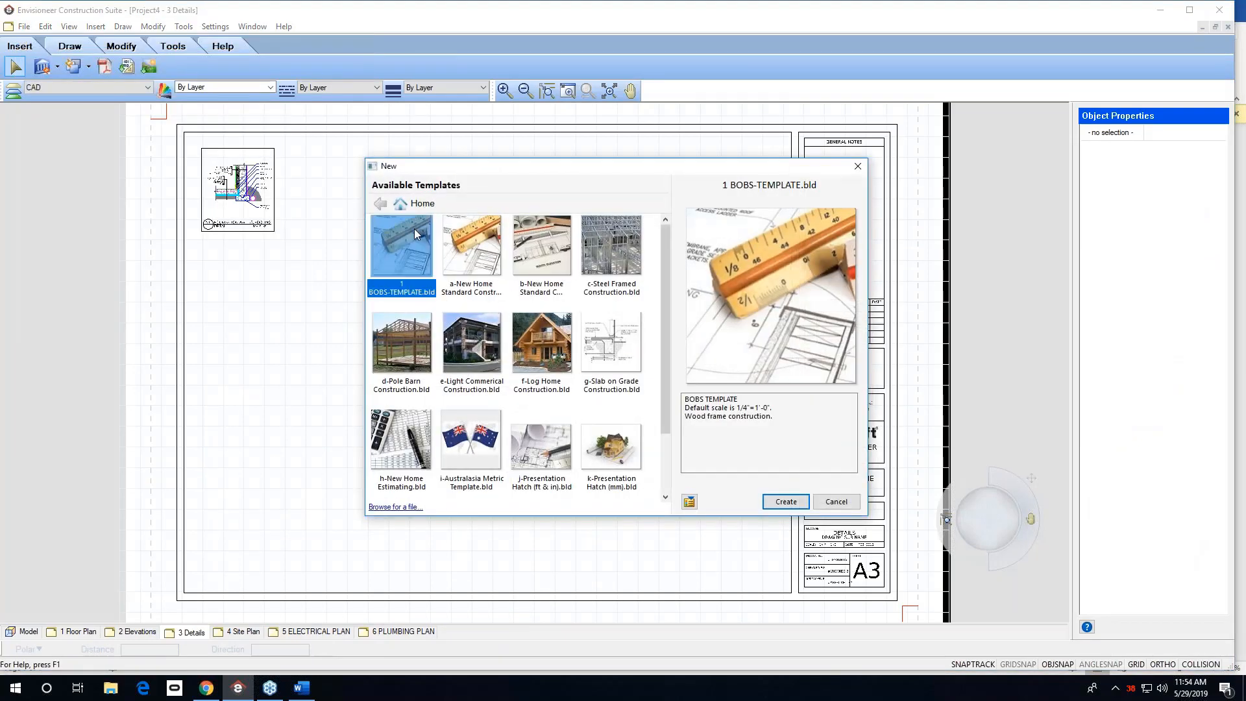
{"action": "left_click", "coordinate": [786, 501]}
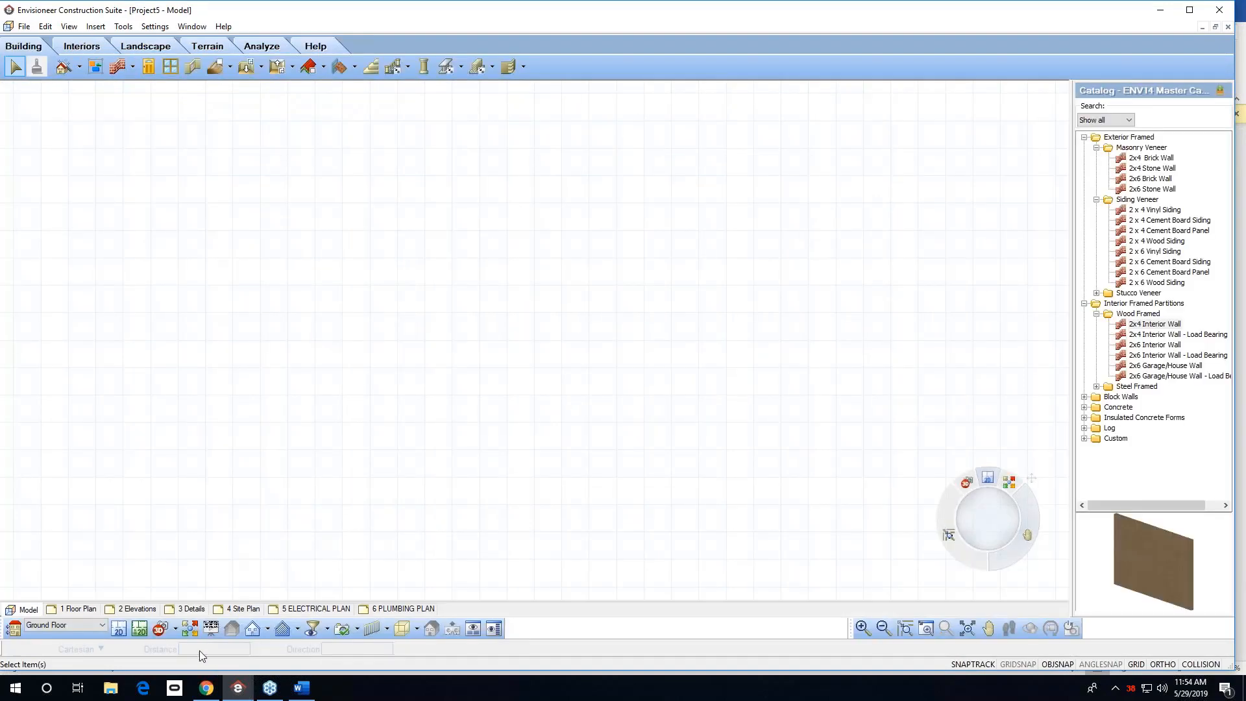
{"action": "left_click", "coordinate": [205, 610]}
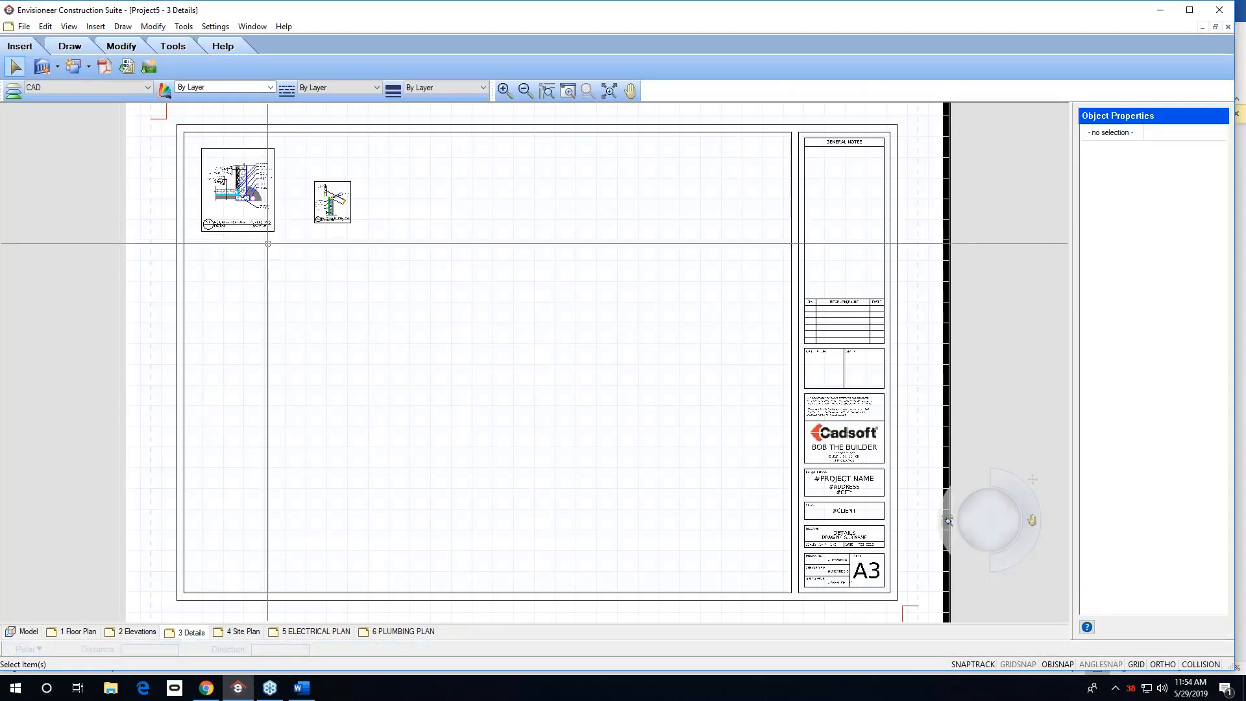
{"action": "left_click", "coordinate": [29, 632]}
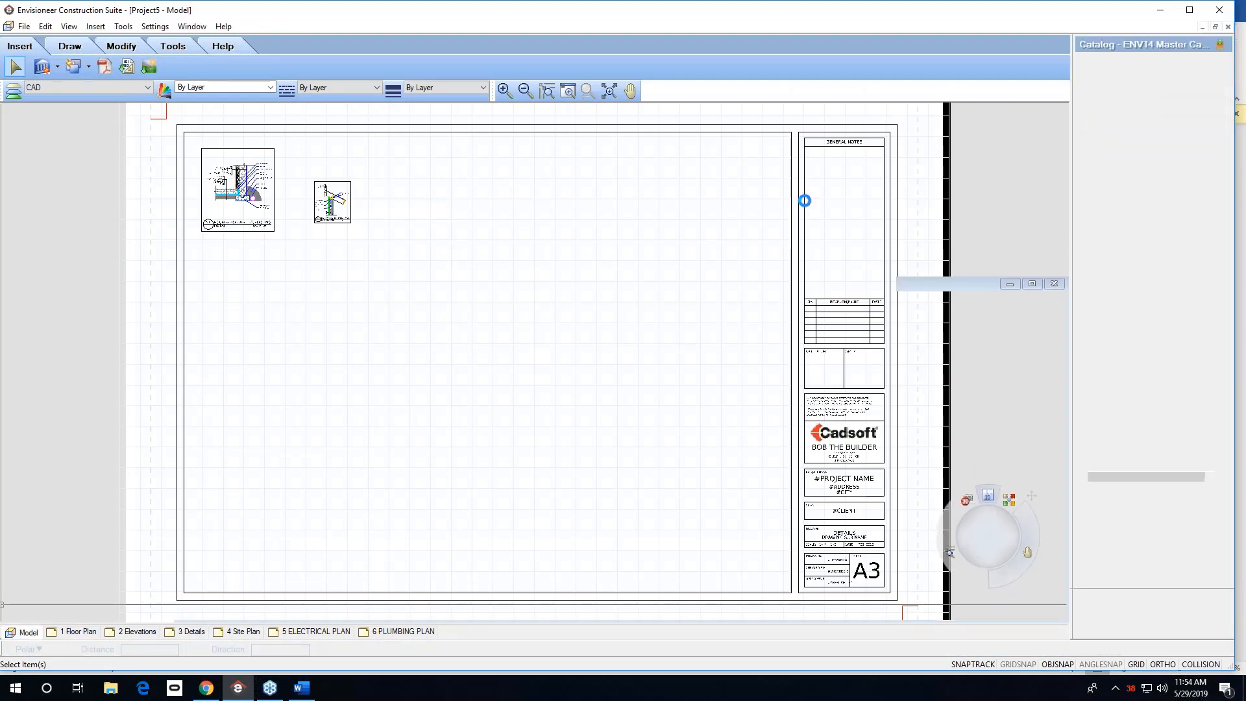